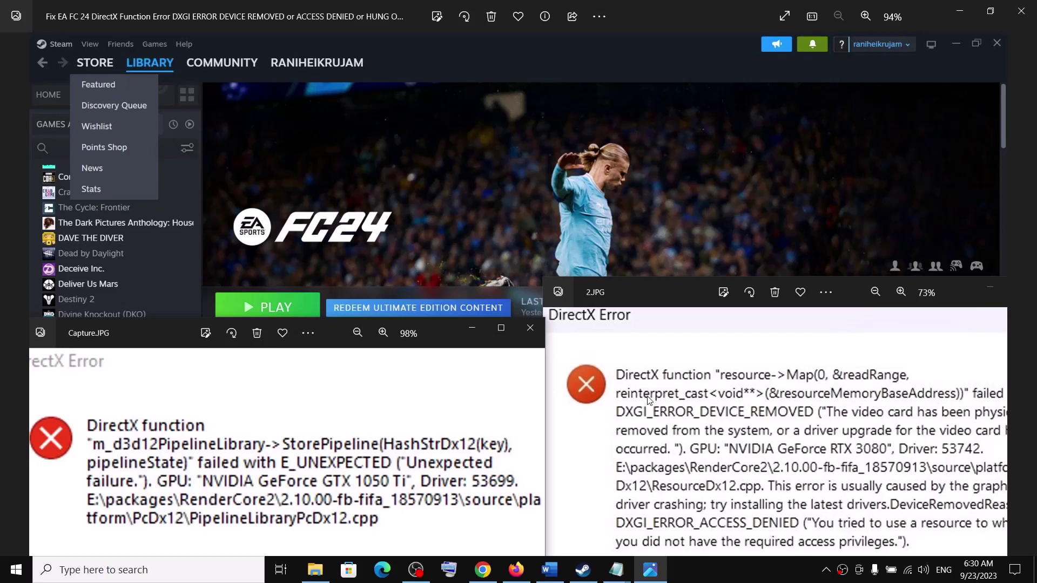
Switch to the Word troubleshooting document and highlight the "Restart PC" instruction of Step 1.
left_click(754, 566)
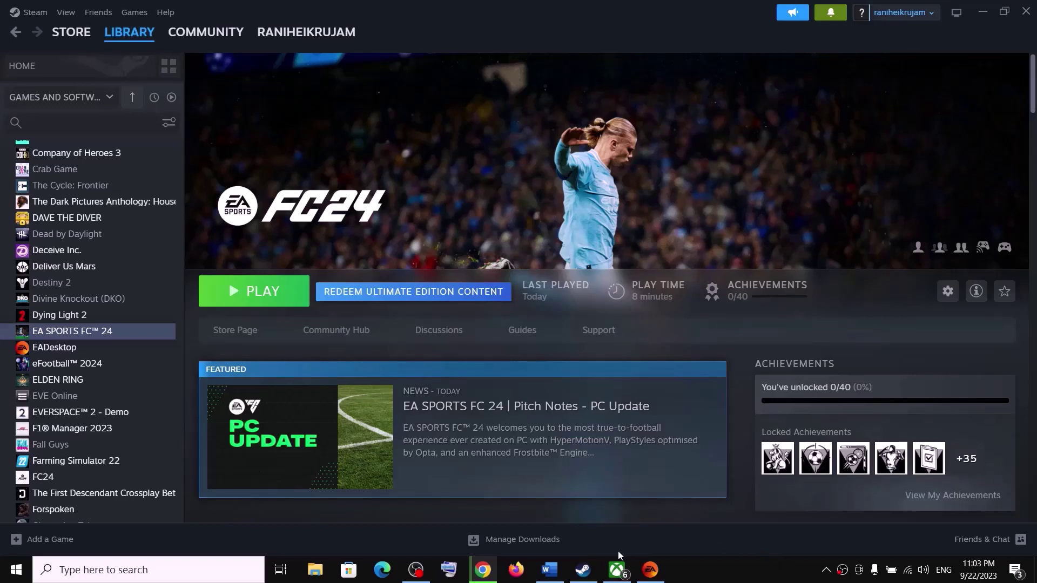
left_click(550, 570)
left_click_drag(227, 300, 455, 303)
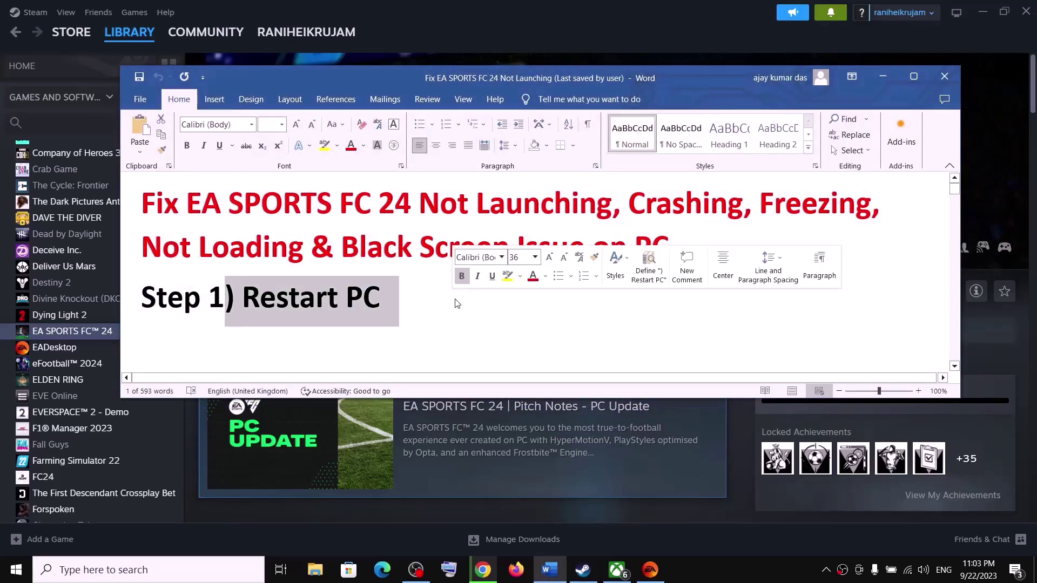
left_click(882, 76)
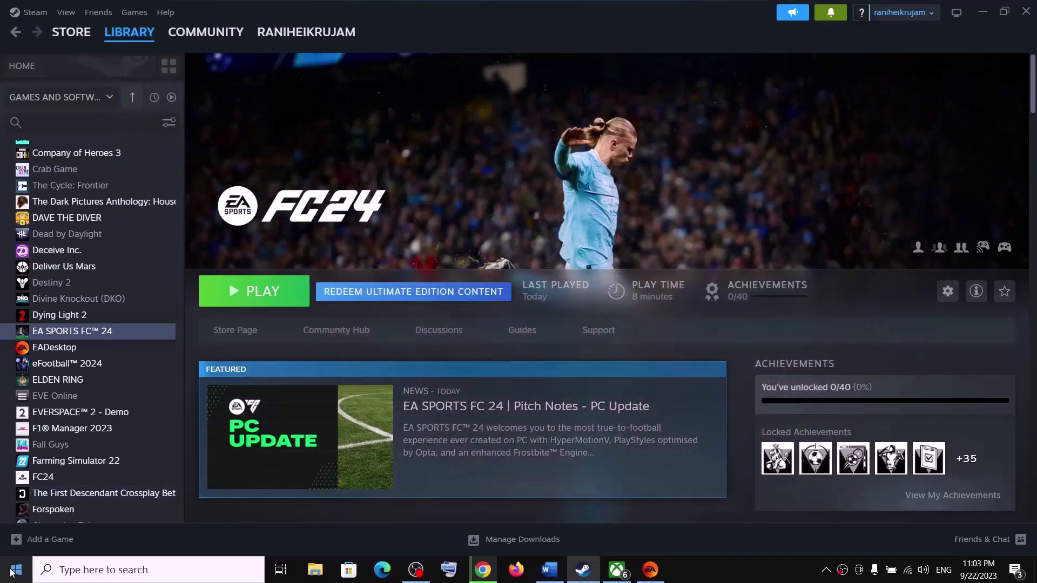
View the Restart option among the computer's power options without restarting.
left_click(16, 574)
left_click(24, 540)
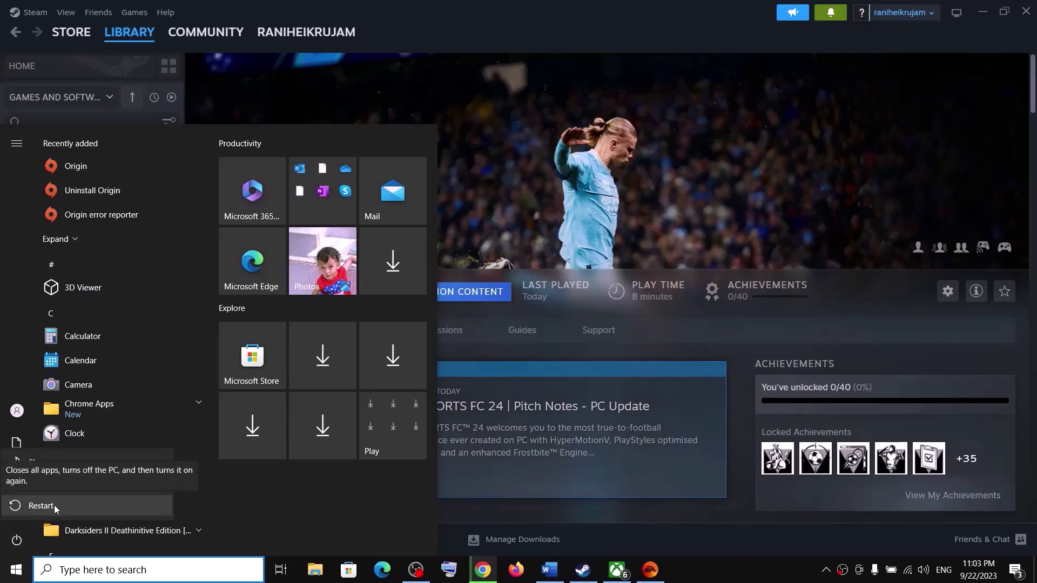
left_click(537, 342)
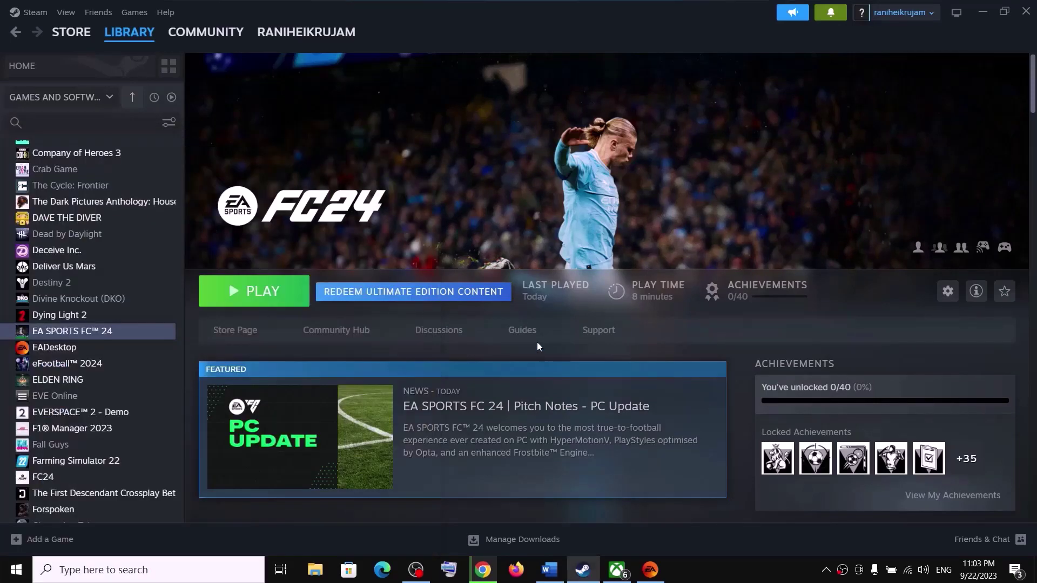
Return to the Word document and highlight Step 2 on clean graphics driver installation, including its NVIDIA and AMD links.
left_click(549, 570)
scroll(333, 344, "down", 4)
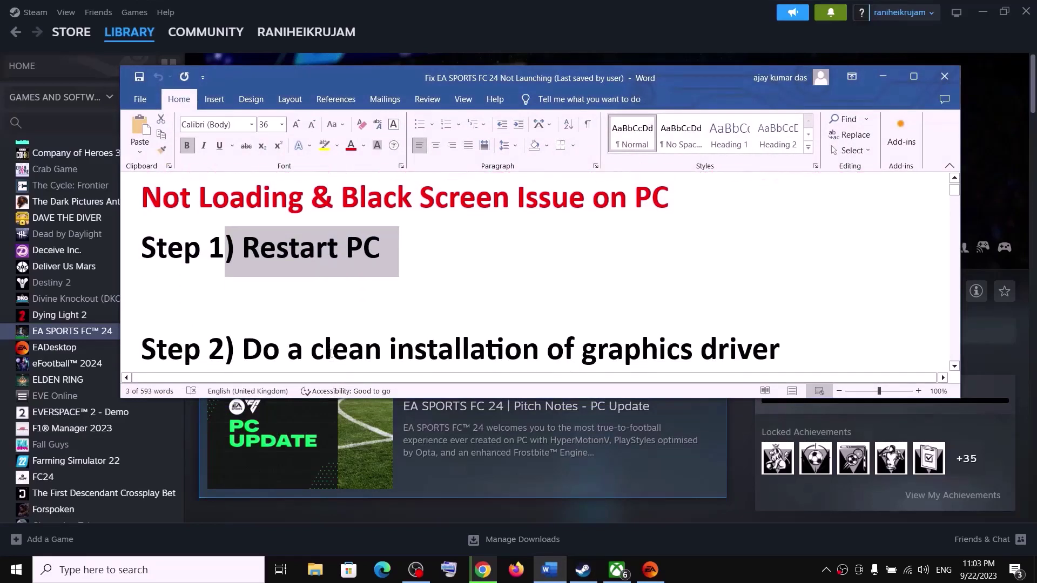
left_click_drag(255, 302, 740, 305)
scroll(346, 332, "down", 1)
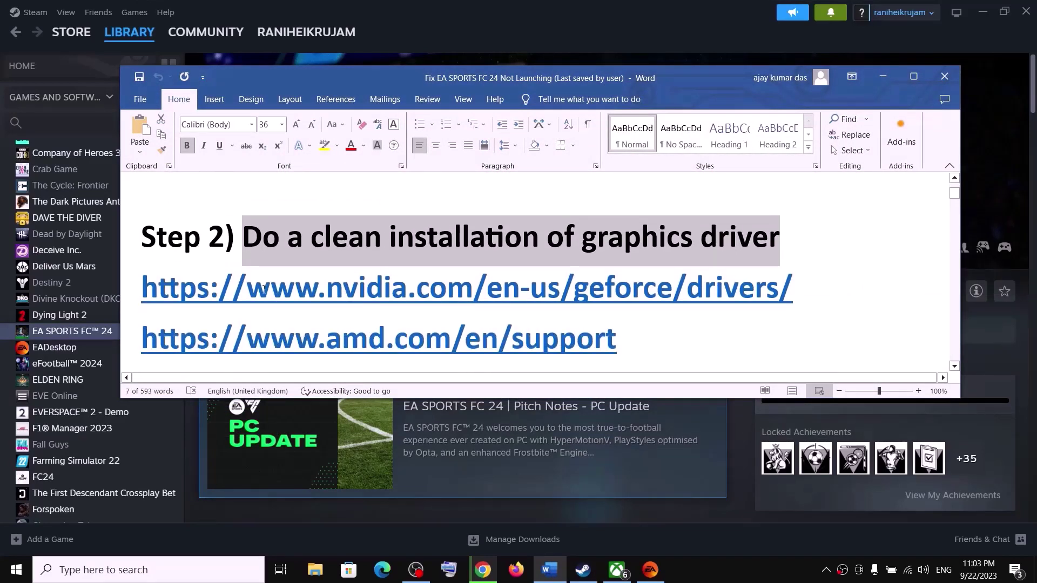
left_click_drag(271, 289, 755, 294)
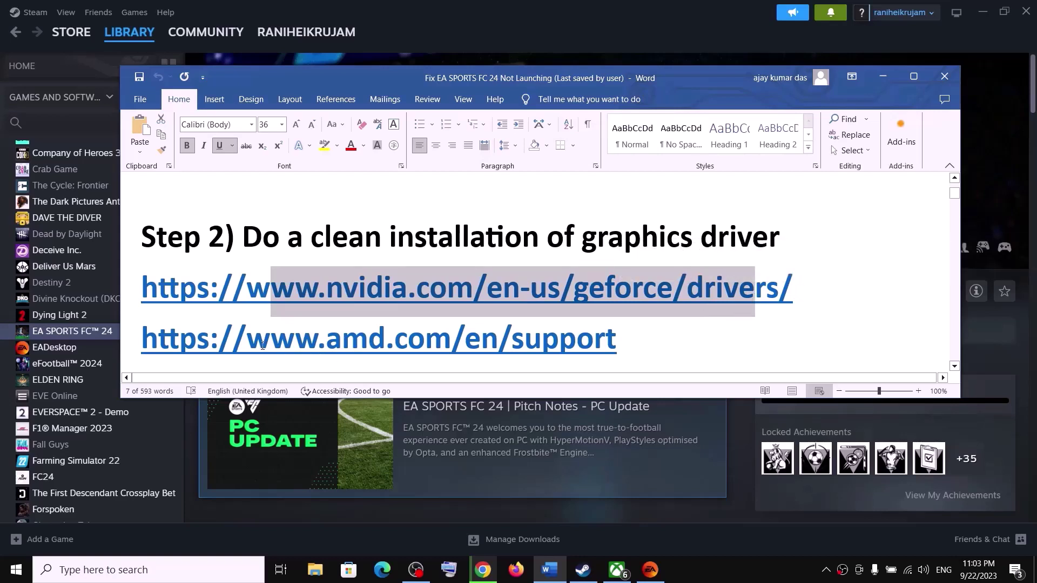
left_click_drag(263, 345, 576, 344)
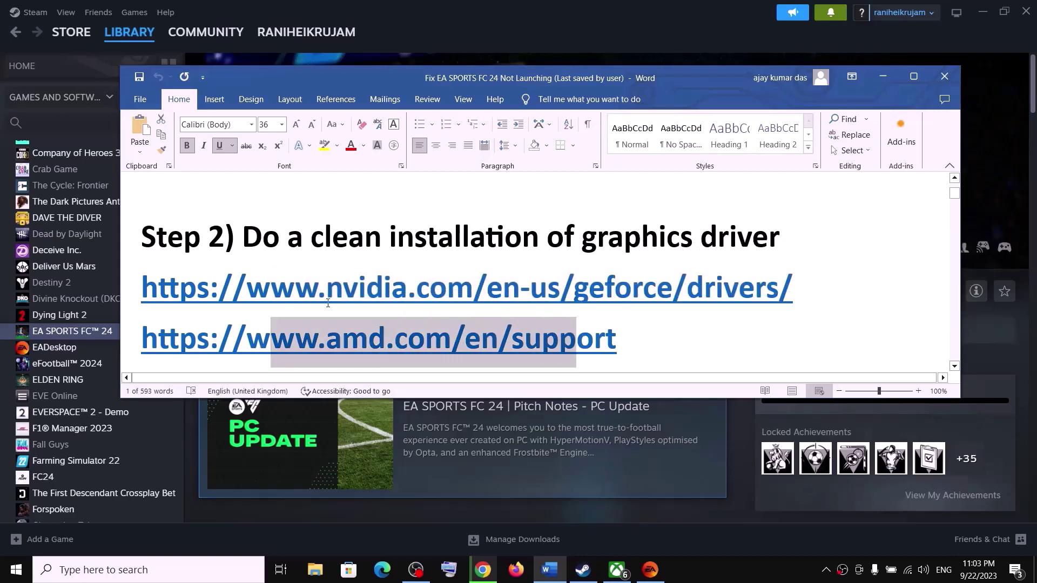
left_click_drag(296, 289, 574, 289)
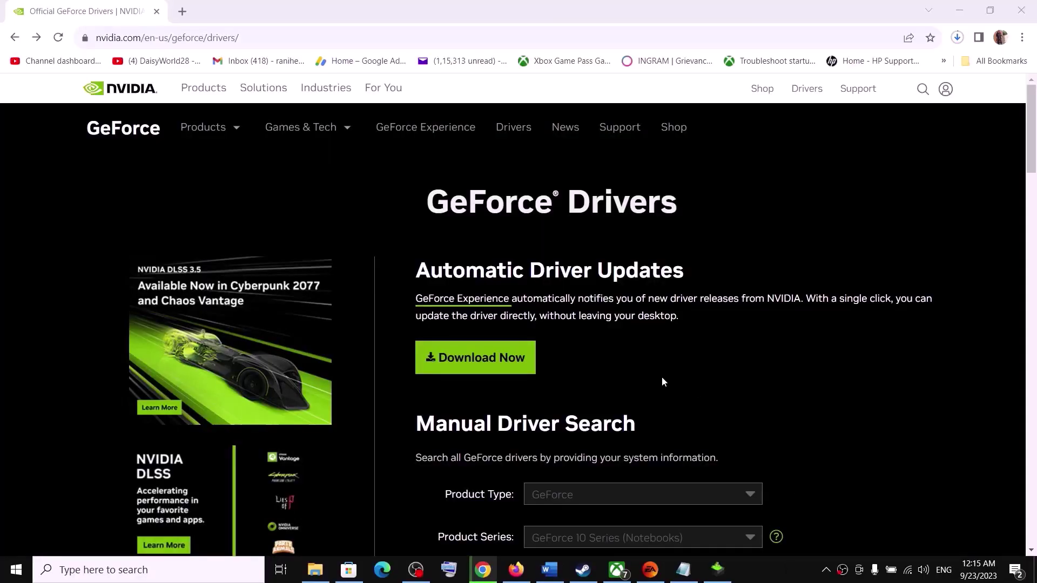
In the manual driver search, choose product type GeForce, series GeForce 10 Series (Notebooks) and product GeForce GTX 1050.
scroll(663, 381, "down", 6)
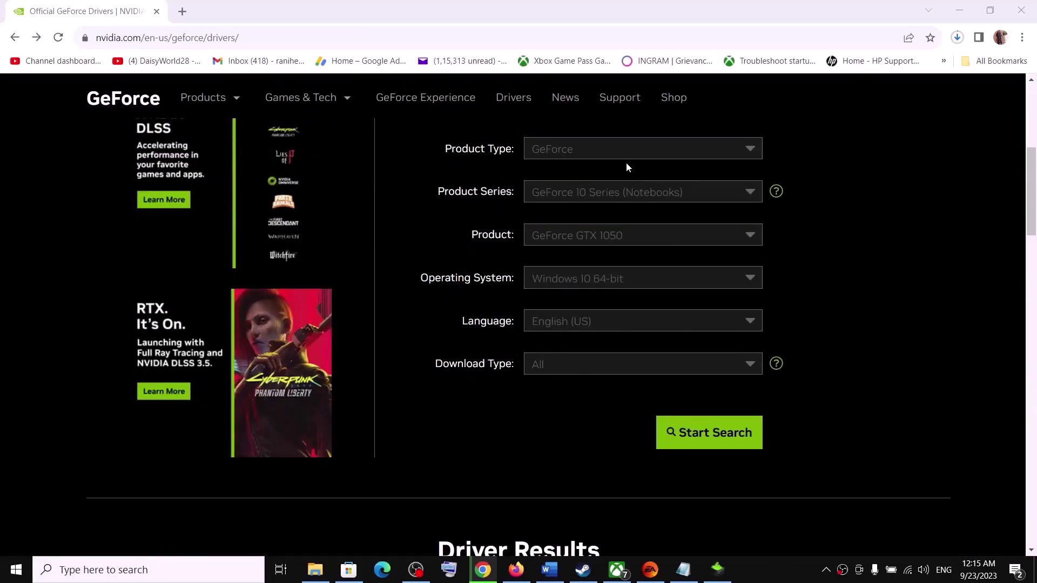
left_click(622, 158)
left_click(612, 178)
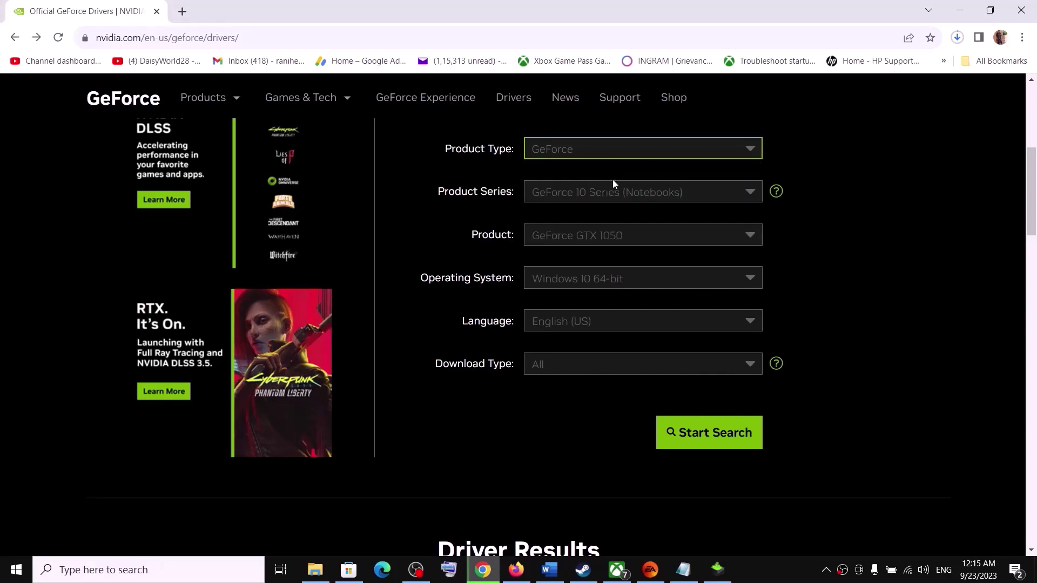
left_click(614, 196)
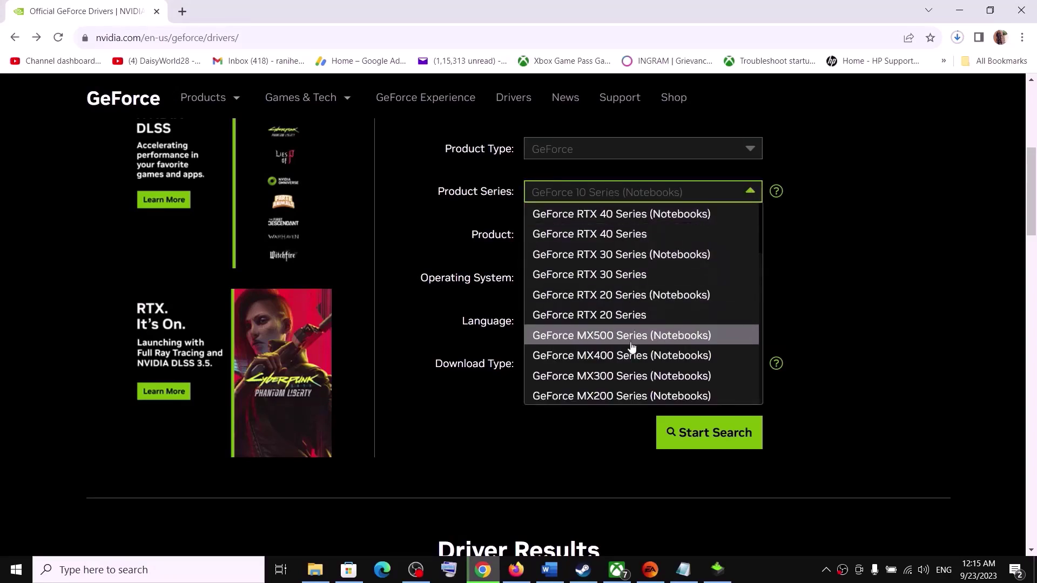
scroll(631, 346, "down", 5)
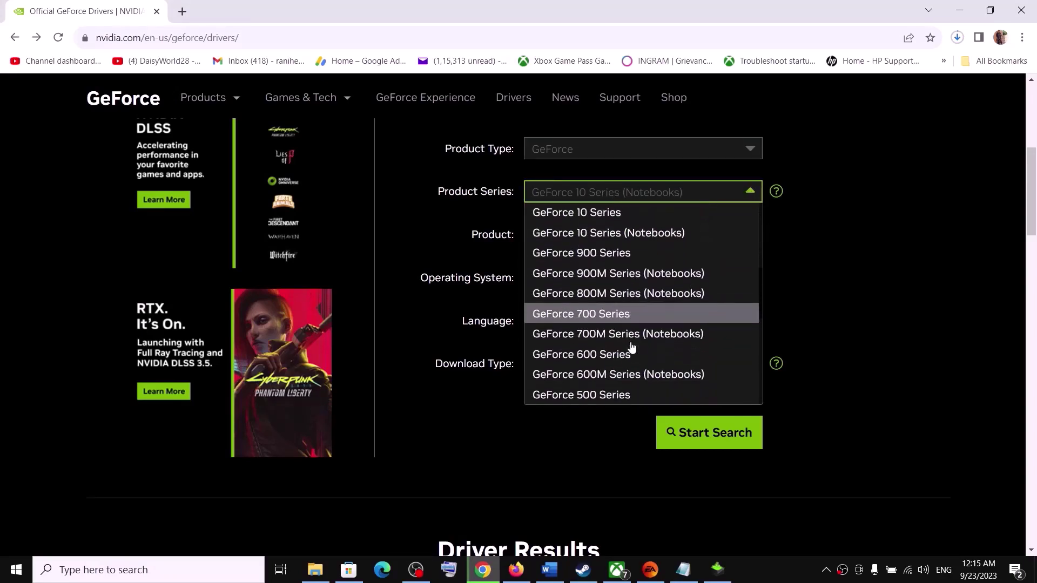
left_click(639, 239)
left_click(621, 246)
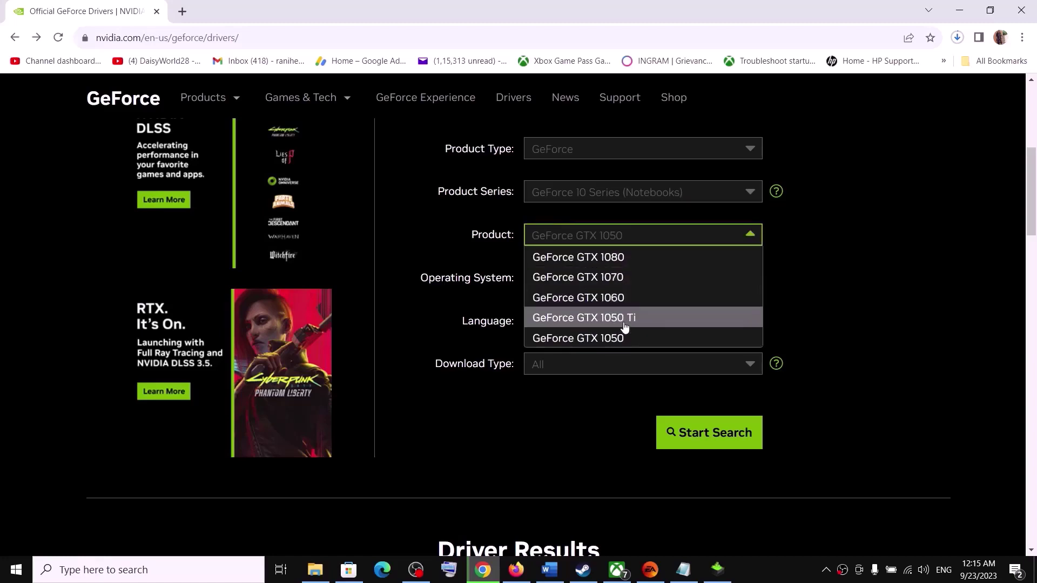
left_click(618, 339)
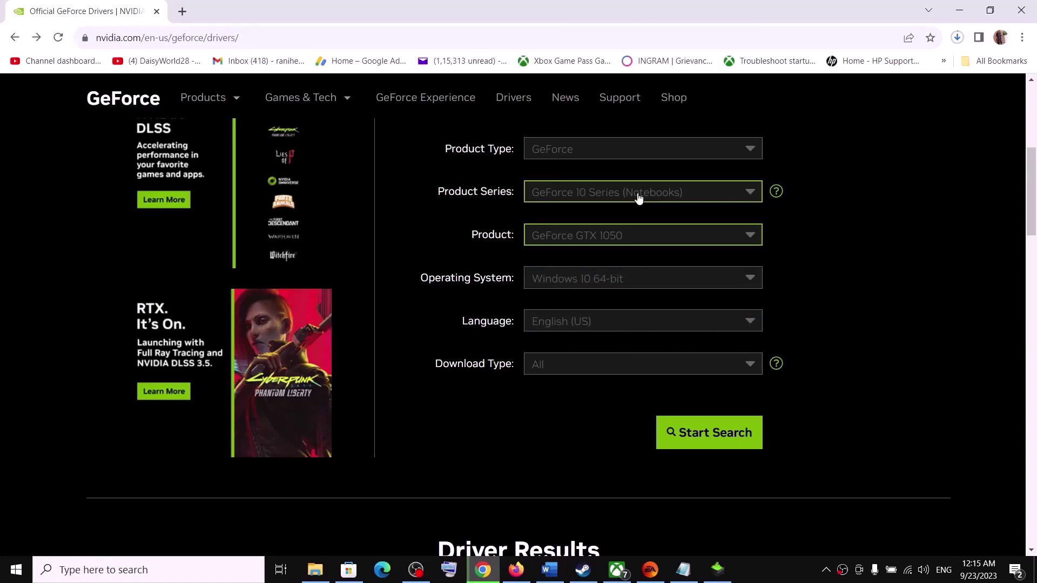
Set the operating system to Windows 10 64-bit and run the driver search.
left_click(636, 287)
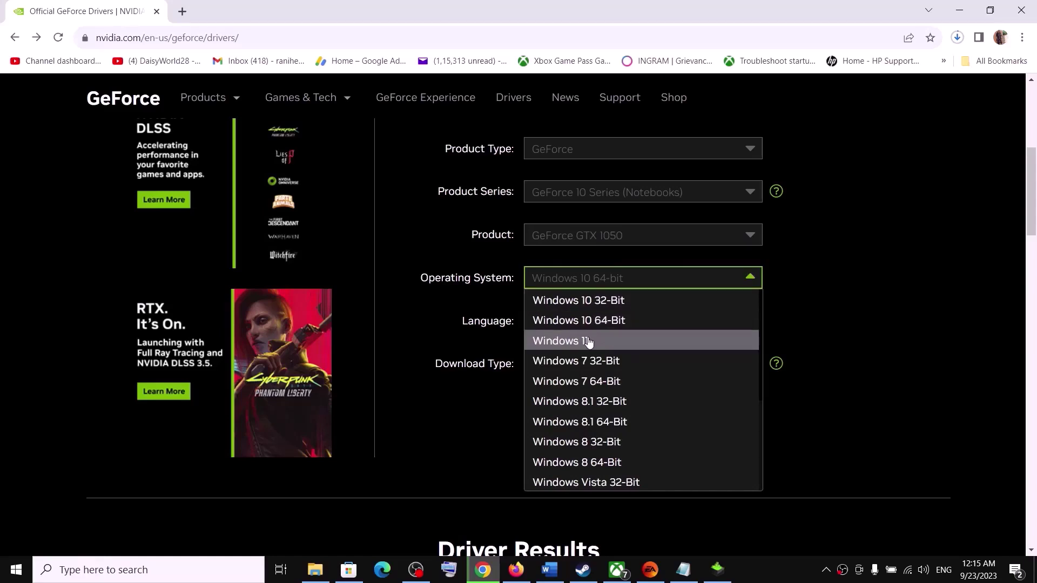
left_click(597, 322)
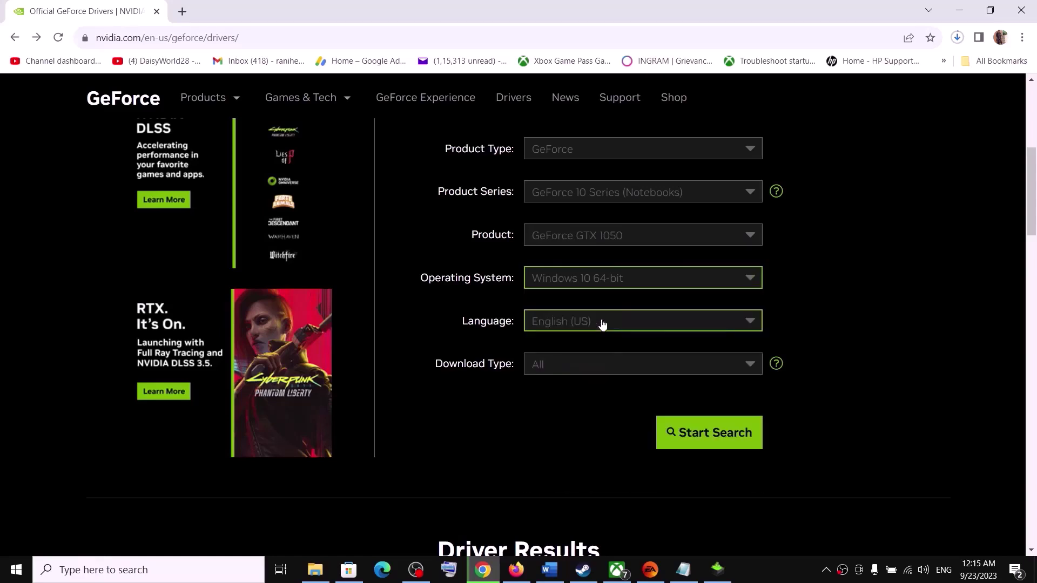
left_click(680, 436)
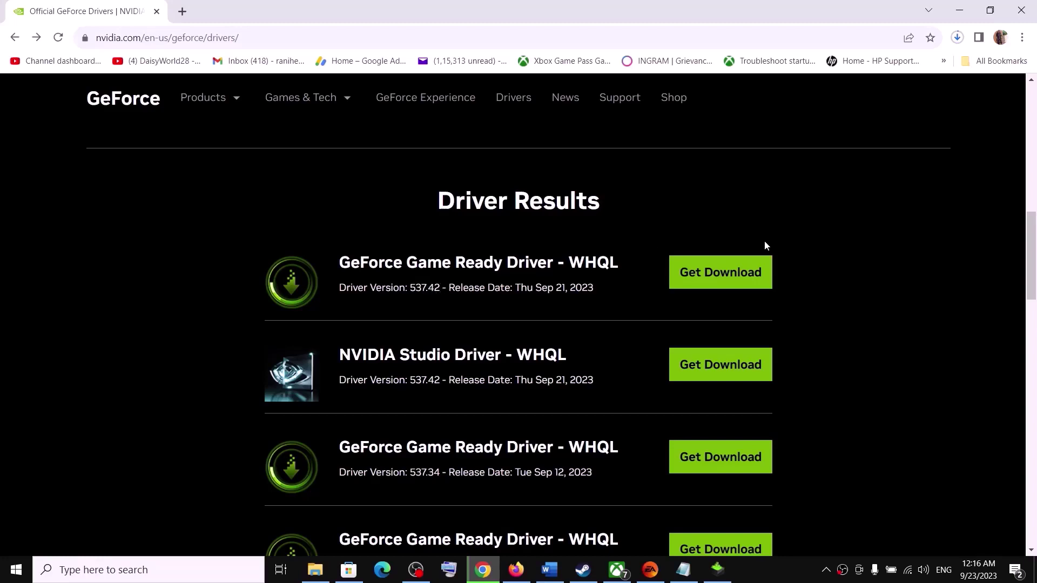
Download the GeForce Game Ready Driver version 537.42 and check its progress in the recent downloads.
left_click(737, 270)
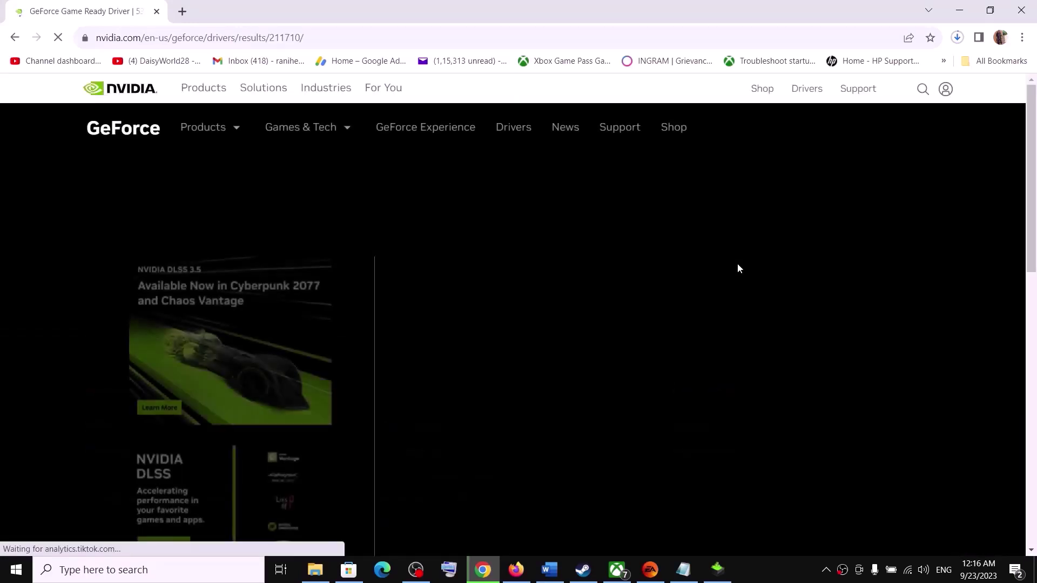
left_click(847, 263)
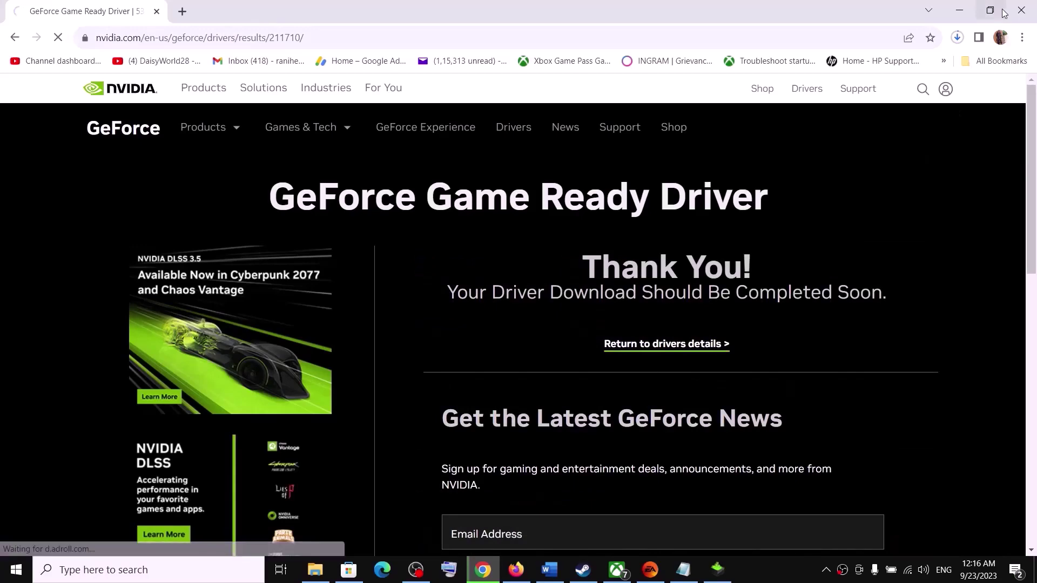
left_click(958, 38)
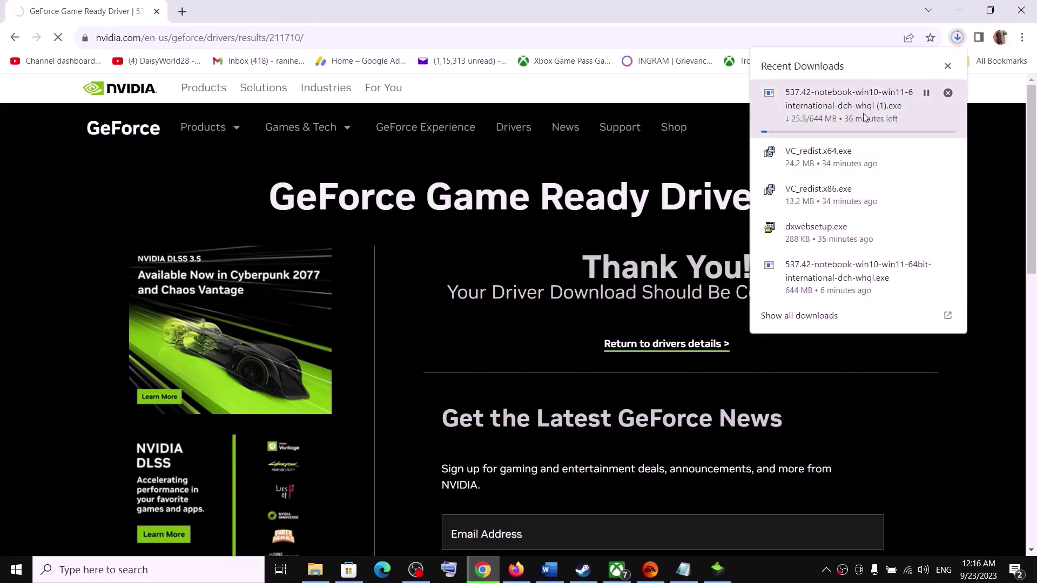
left_click(975, 203)
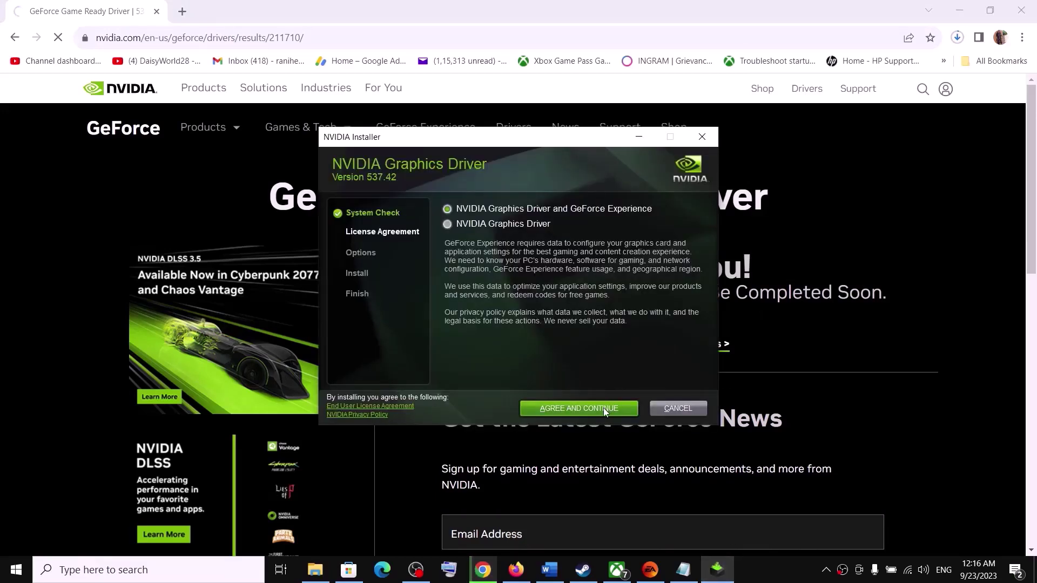
Accept the NVIDIA installer's licence agreement and proceed with a Custom (Advanced) installation that performs a clean installation.
left_click(604, 408)
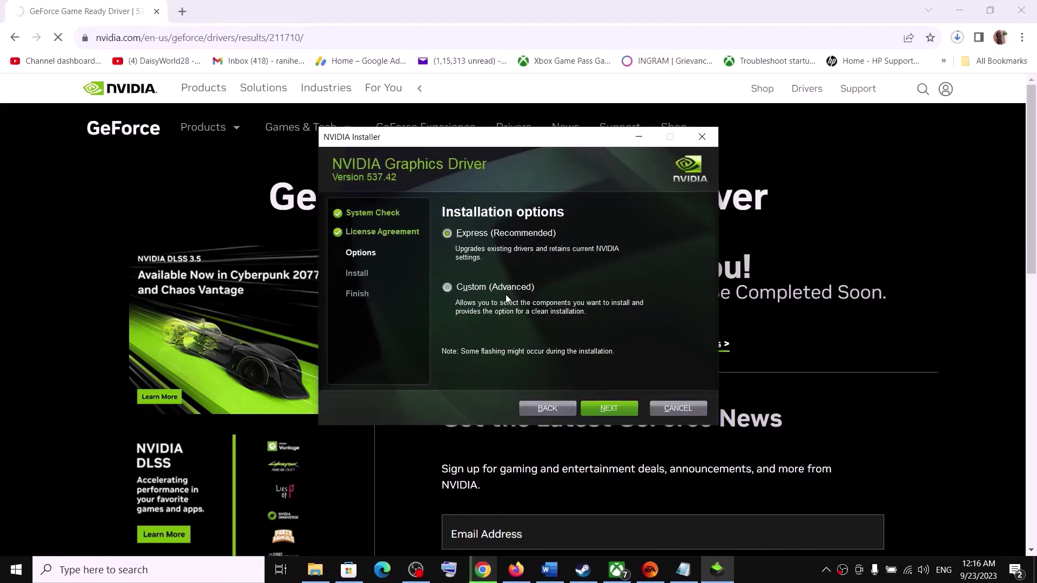
left_click(485, 289)
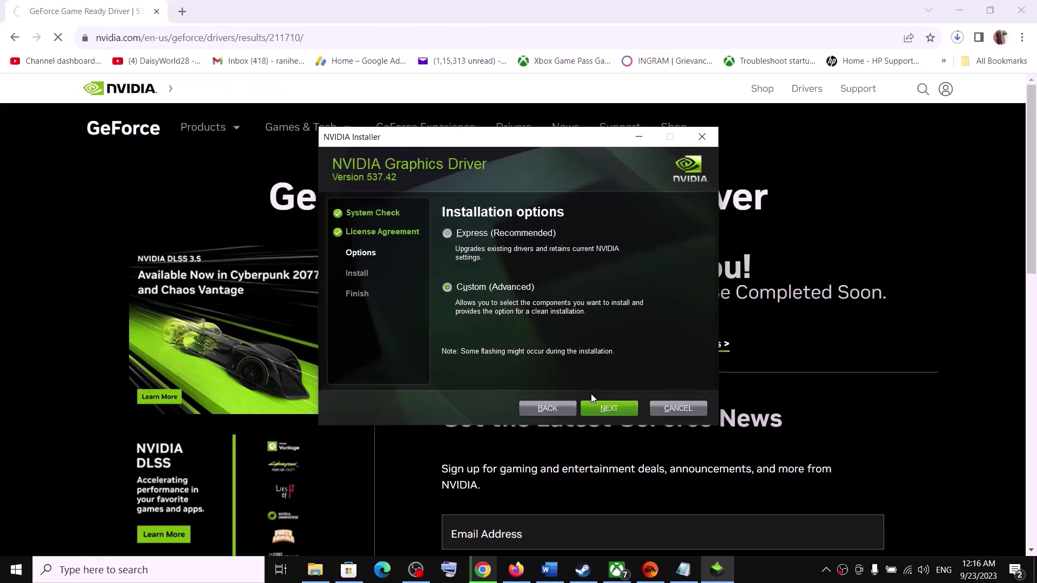
left_click(597, 409)
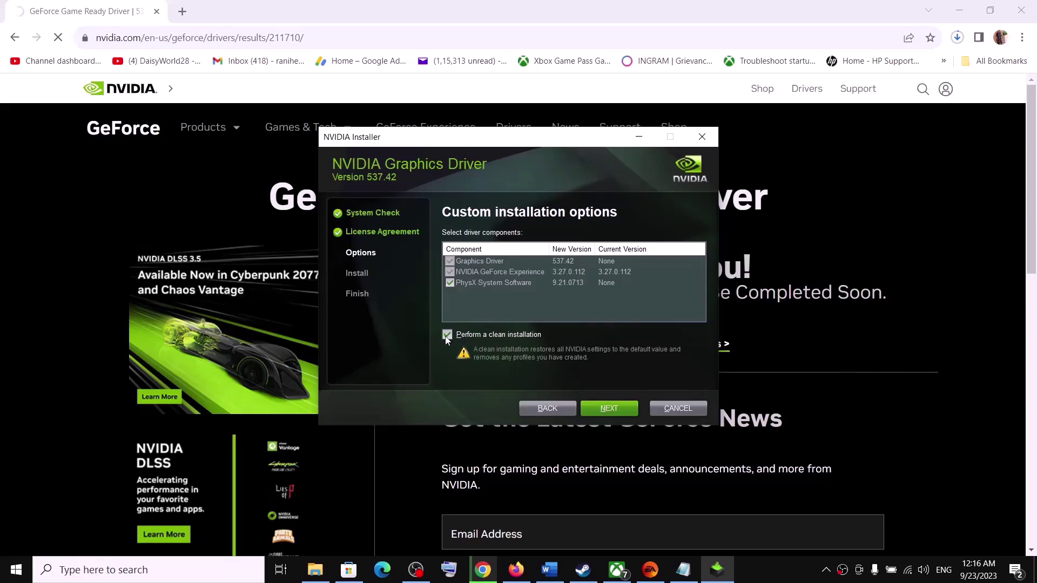
left_click(607, 409)
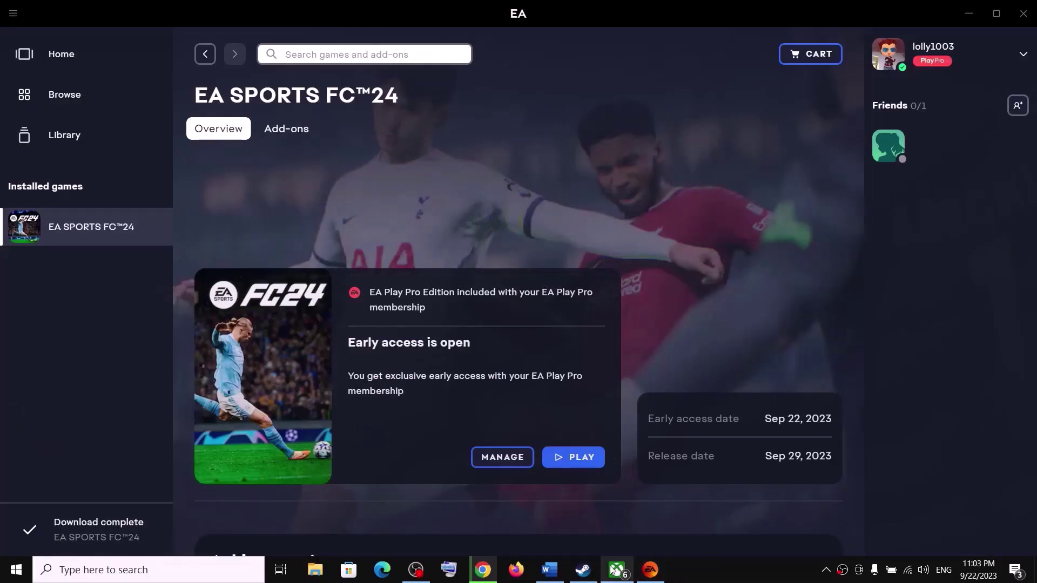
Switch to the Word document and highlight Step 3 about running the game on the dedicated graphics card.
left_click(550, 570)
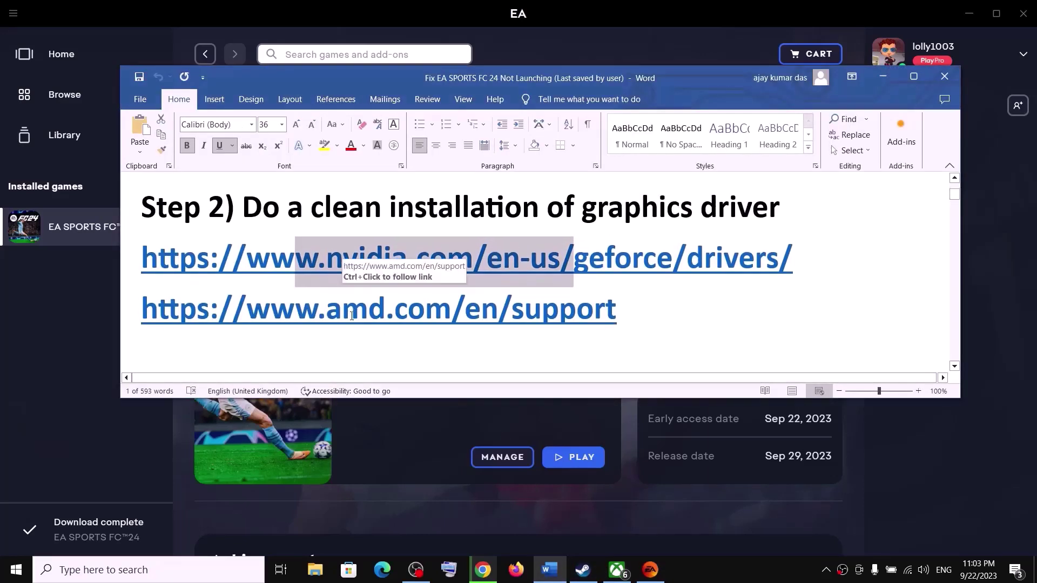
scroll(352, 316, "down", 5)
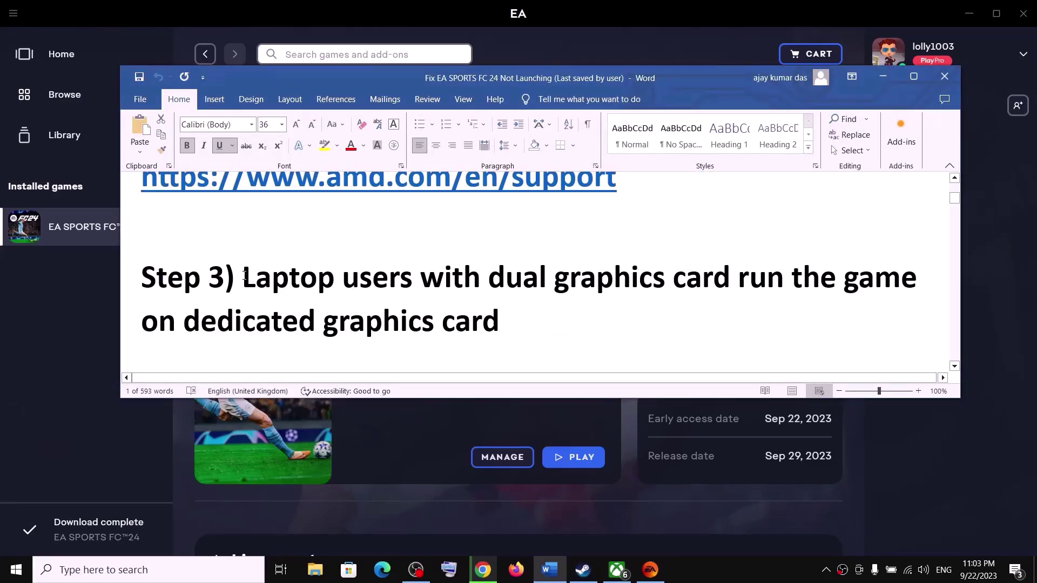
left_click_drag(245, 276, 804, 313)
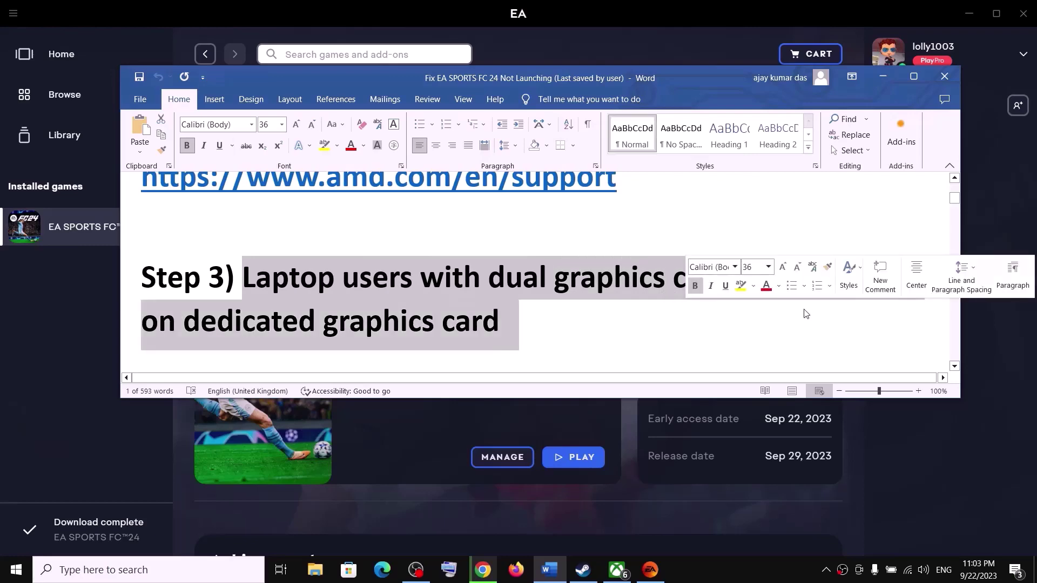
Copy the word "graphics" from Step 3, search Windows for "graphics settings" and open the Graphics settings page.
double_click(412, 322)
key("ctrl+c")
left_click(156, 572)
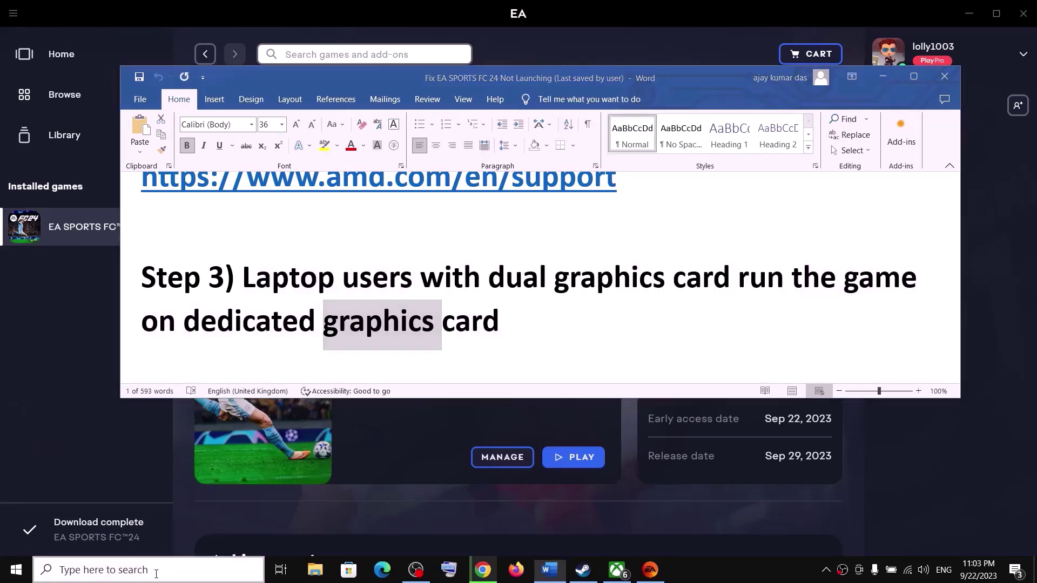
key("ctrl+v")
type("settings")
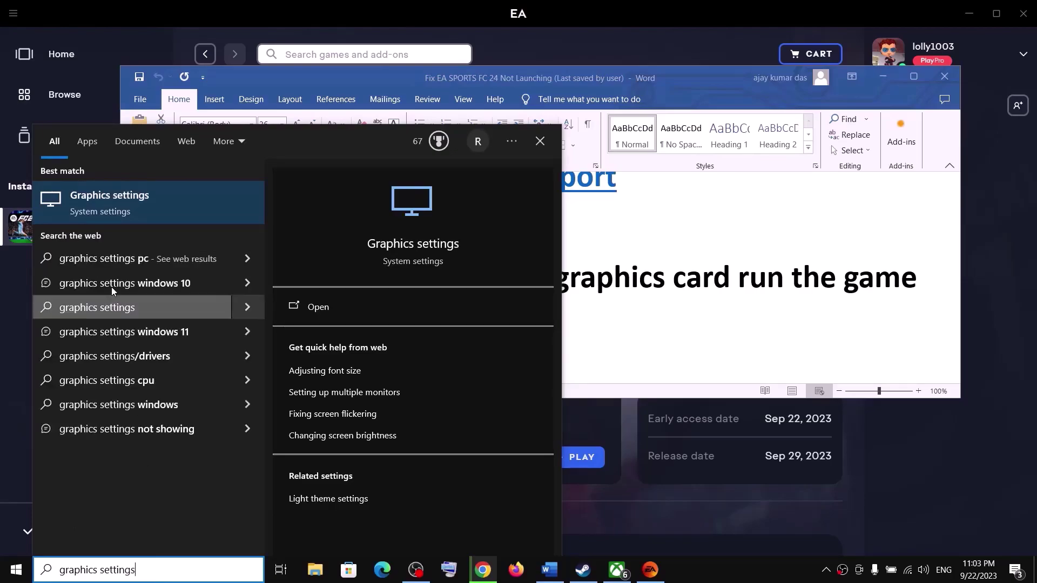
left_click(120, 208)
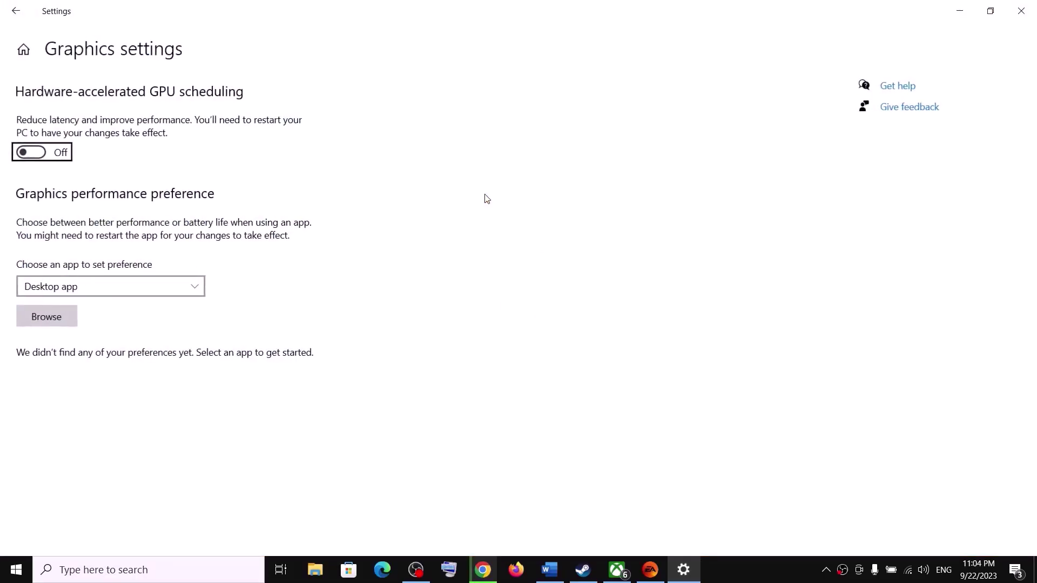
Browse for a desktop app and check C:\Program Files (x86)\Steam\steamapps\common for the game's folder.
left_click(54, 323)
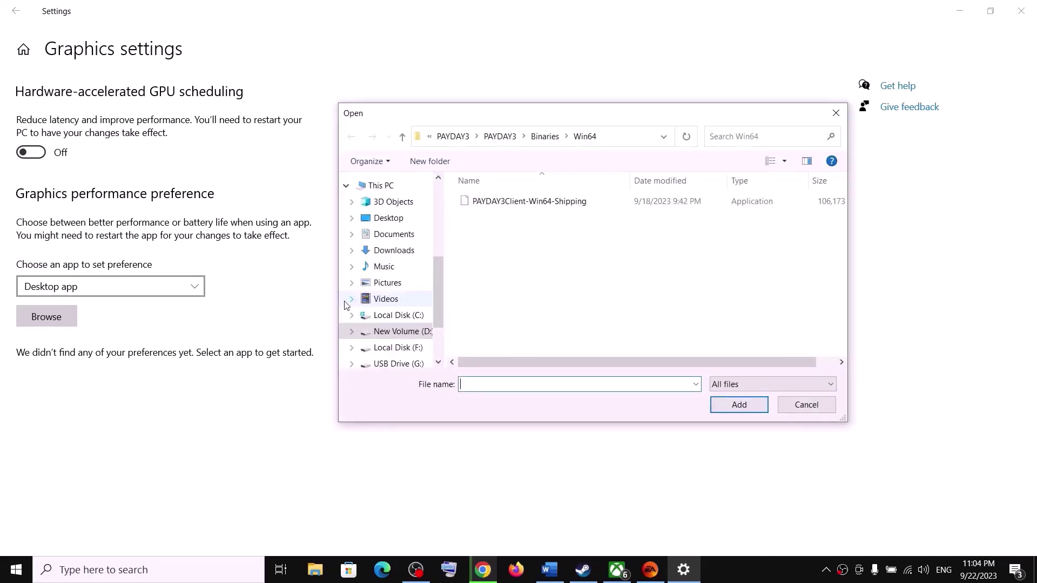
left_click(407, 315)
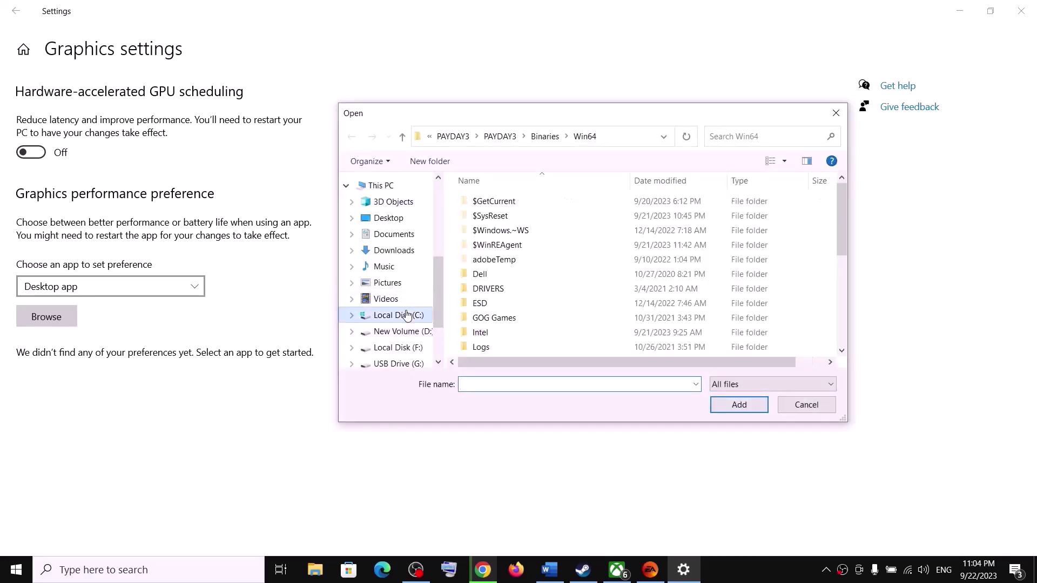
scroll(551, 293, "down", 3)
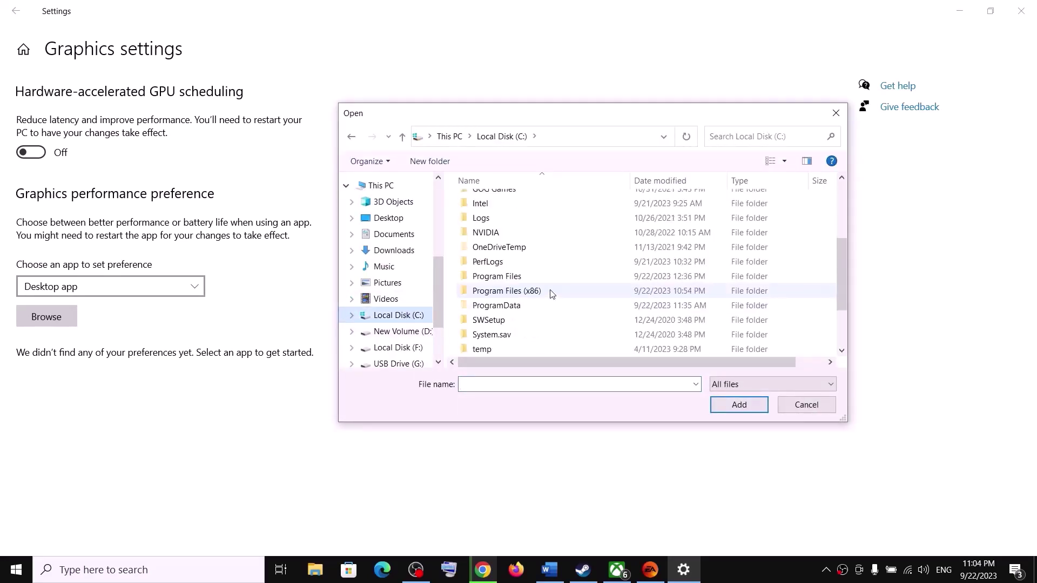
double_click(512, 292)
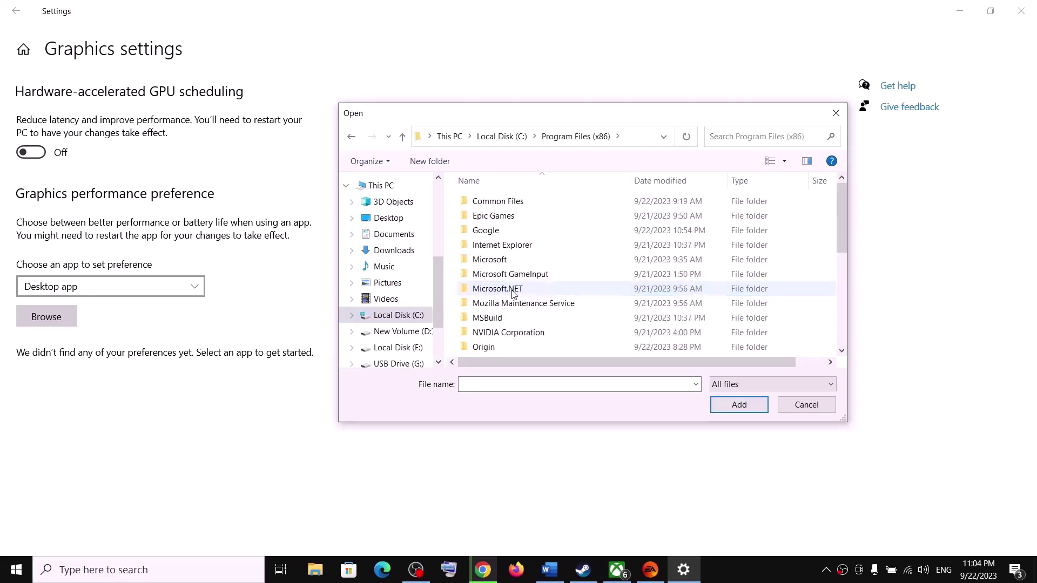
scroll(513, 294, "down", 2)
double_click(484, 319)
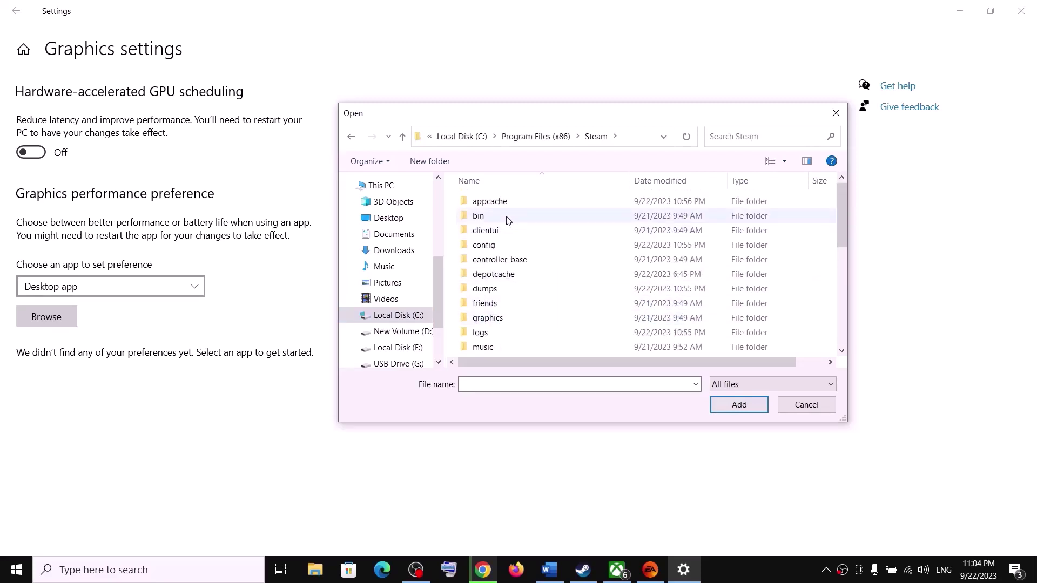
scroll(498, 312, "down", 3)
double_click(498, 310)
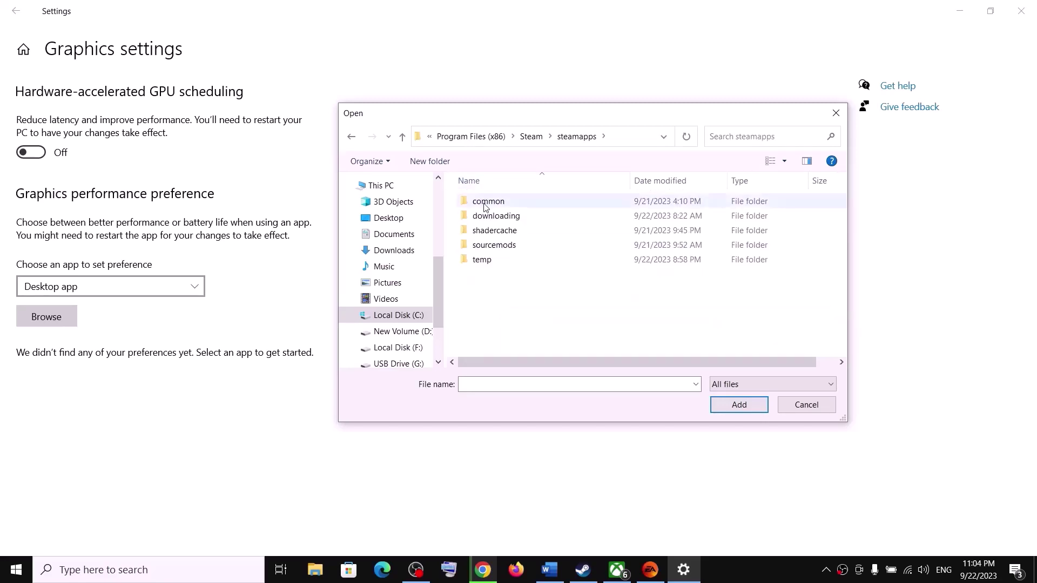
double_click(486, 203)
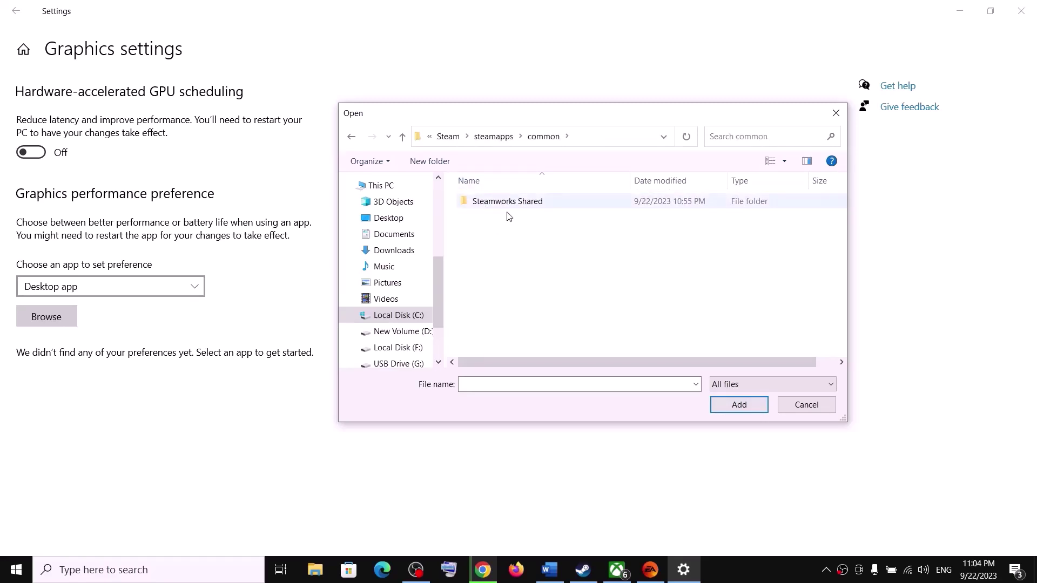
Check the Program Files (x86) folder and the Program Files\EA Games folder on Local Disk (C:) for the game.
left_click(397, 316)
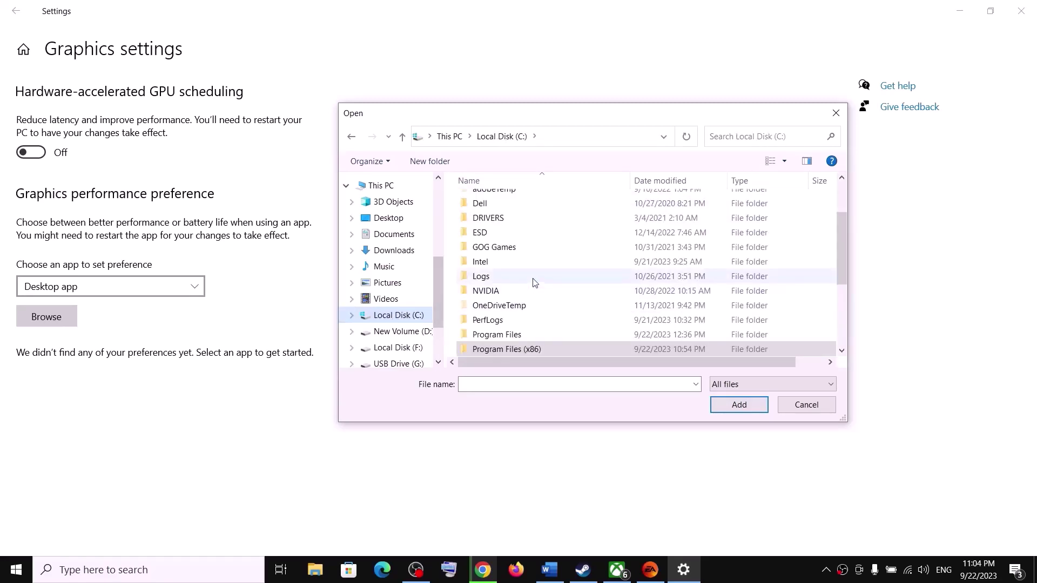
scroll(534, 282, "up", 2)
scroll(533, 282, "down", 3)
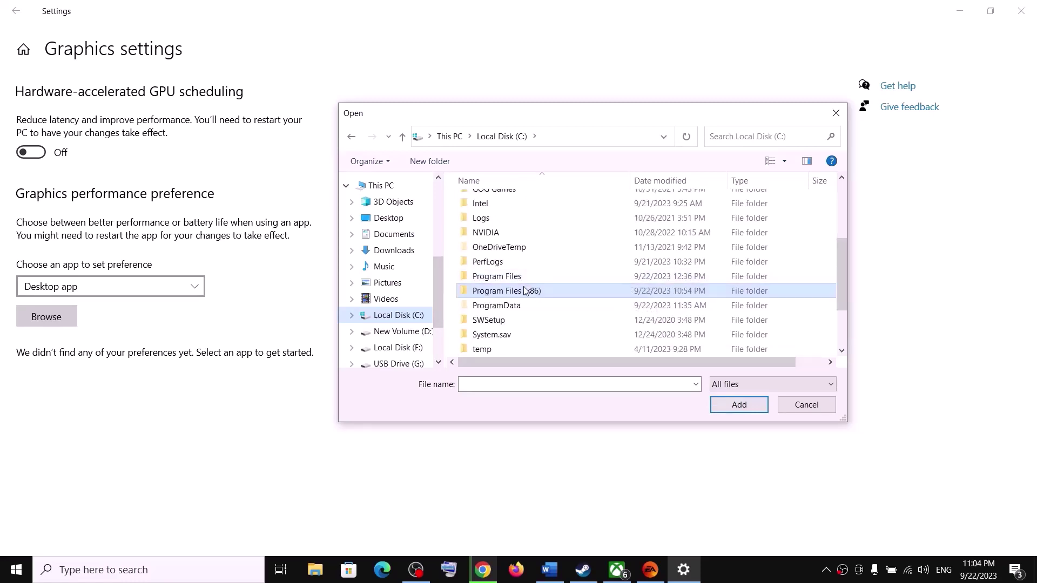
double_click(516, 292)
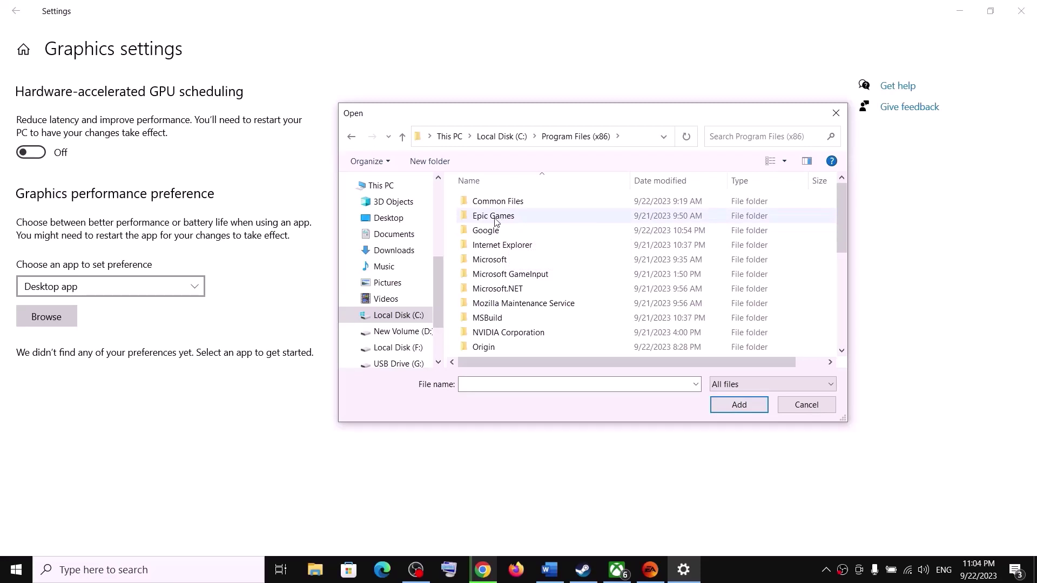
left_click(402, 137)
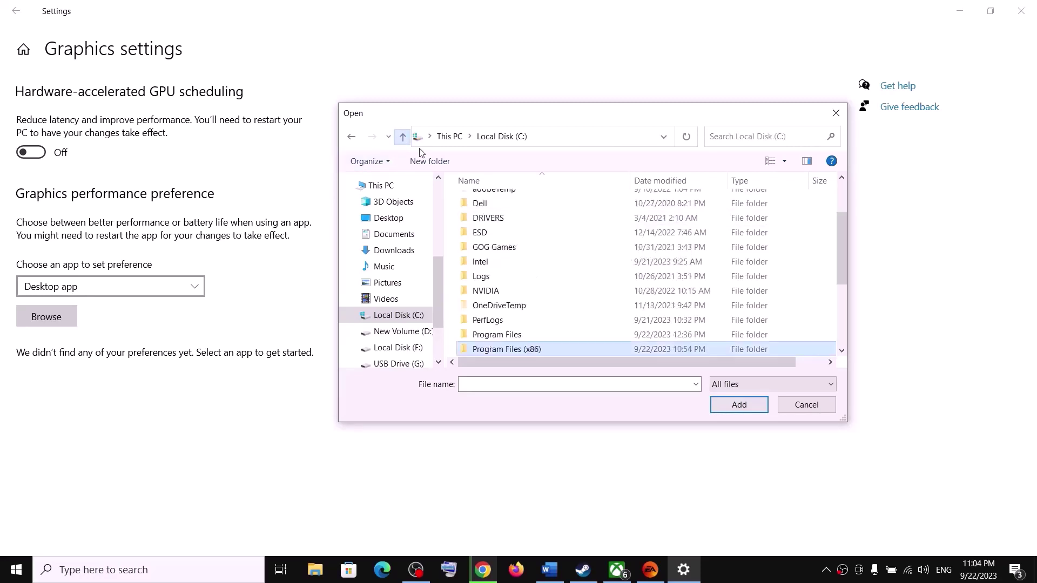
double_click(505, 335)
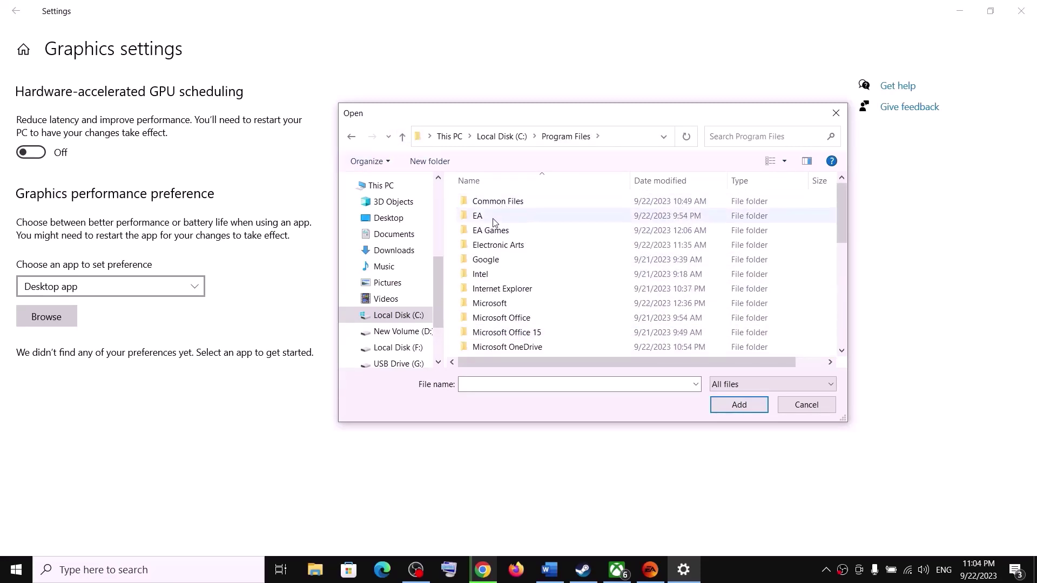
double_click(493, 231)
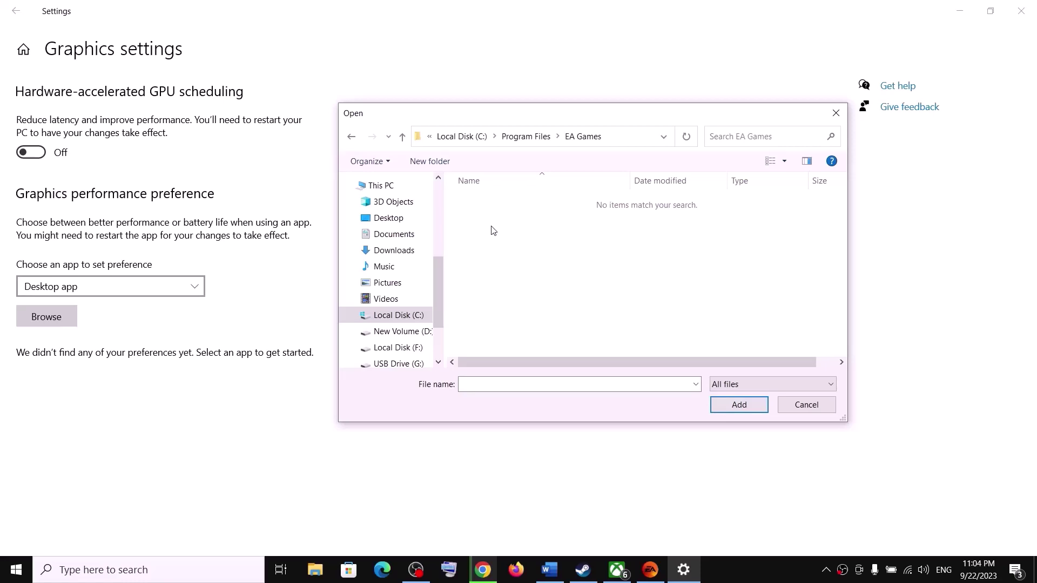
left_click(404, 138)
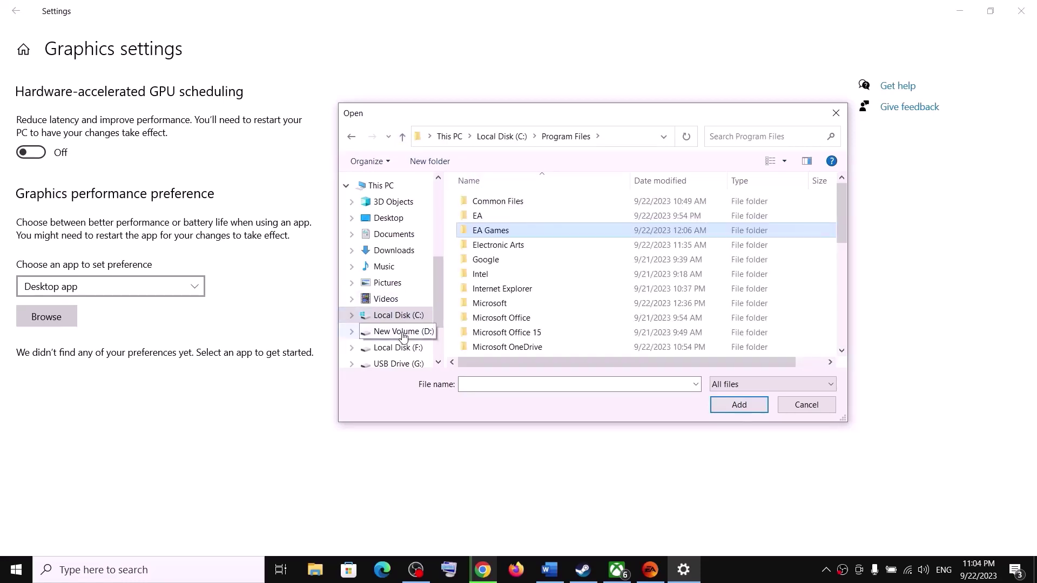
Add the FC24 application from F:\SteamLibrary\steamapps\common\EA Sports FC 24 to the graphics performance preference list.
left_click(394, 347)
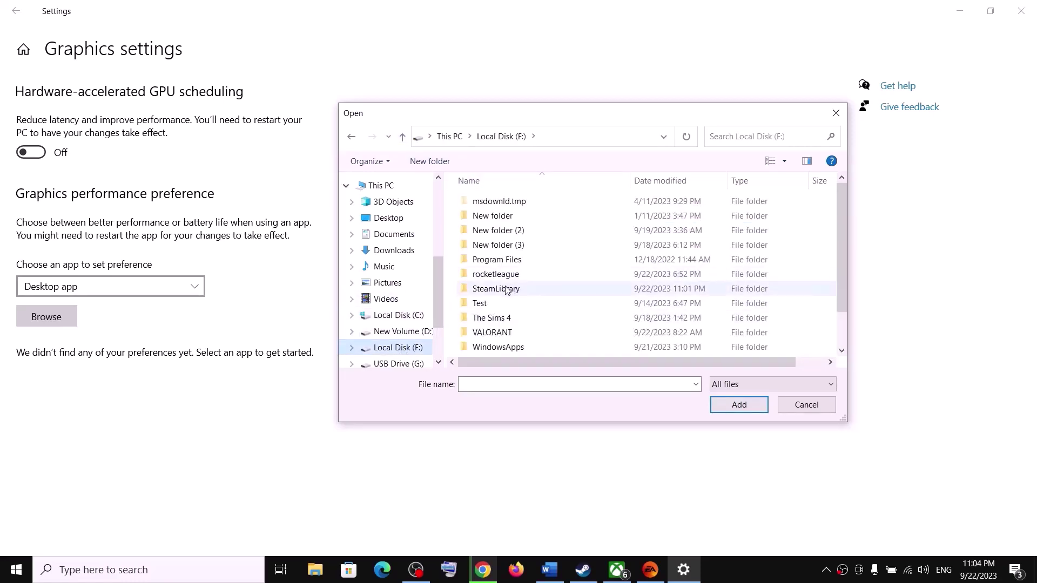
double_click(507, 290)
double_click(501, 203)
double_click(504, 204)
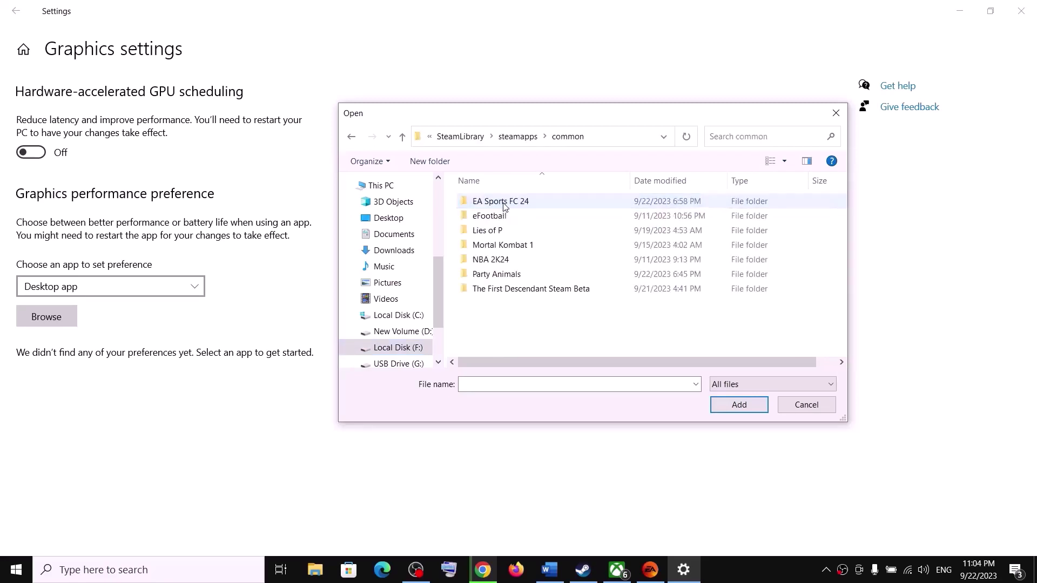
left_click(508, 210)
double_click(538, 205)
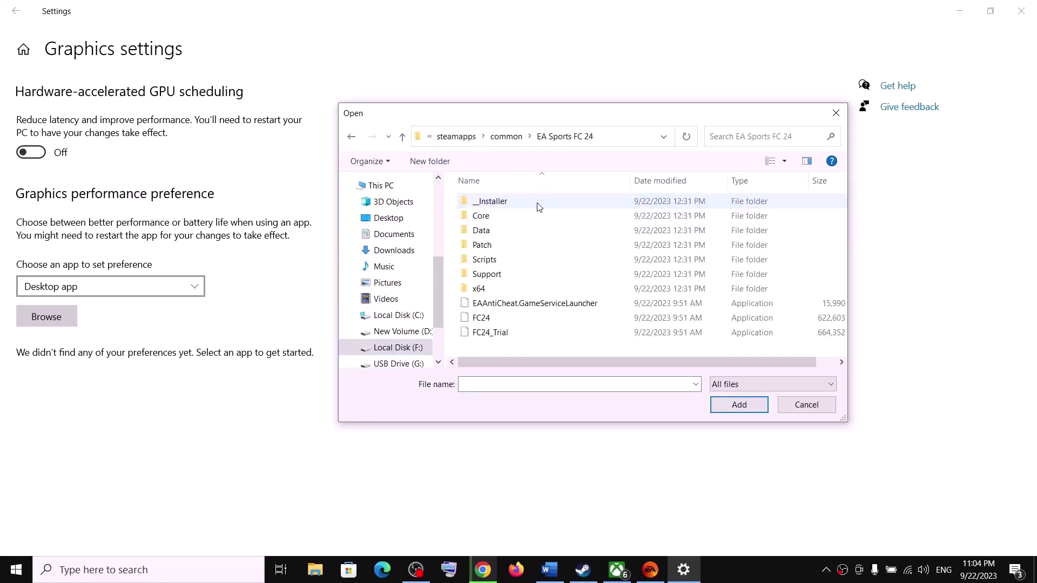
left_click(479, 321)
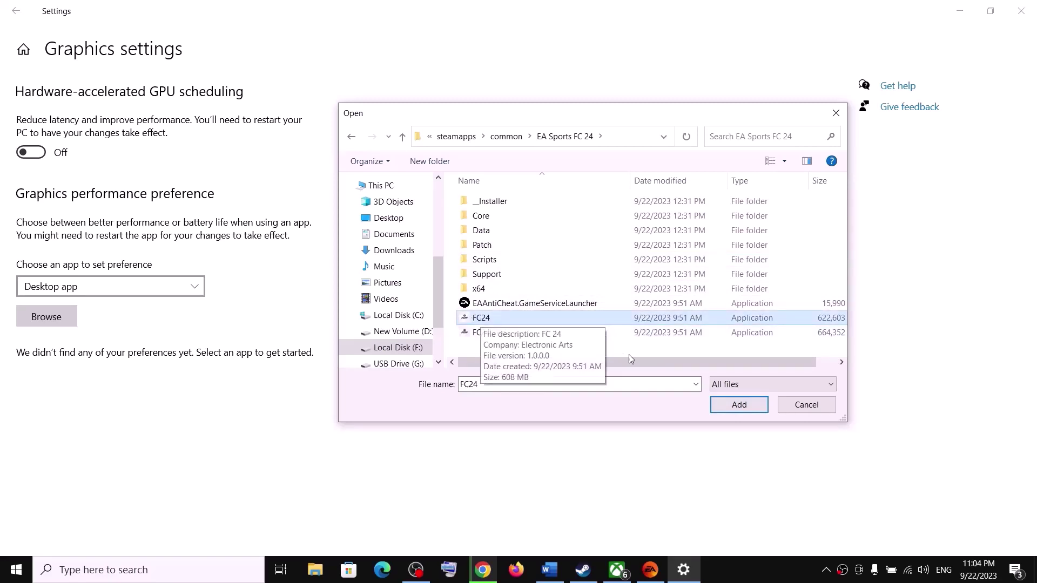
left_click(739, 405)
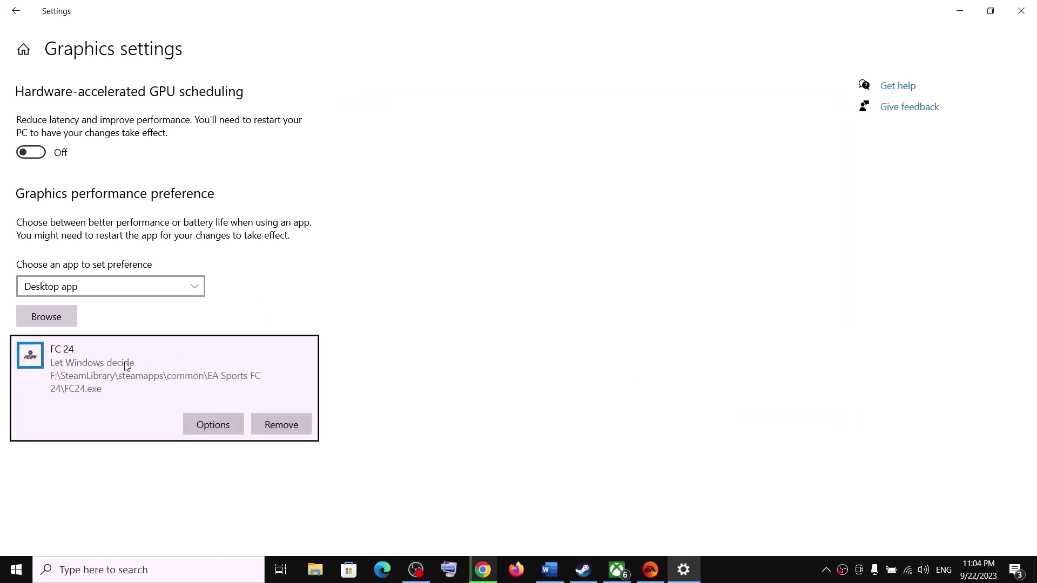
Set the graphics preference of FC24.exe to High performance and save it.
left_click(196, 426)
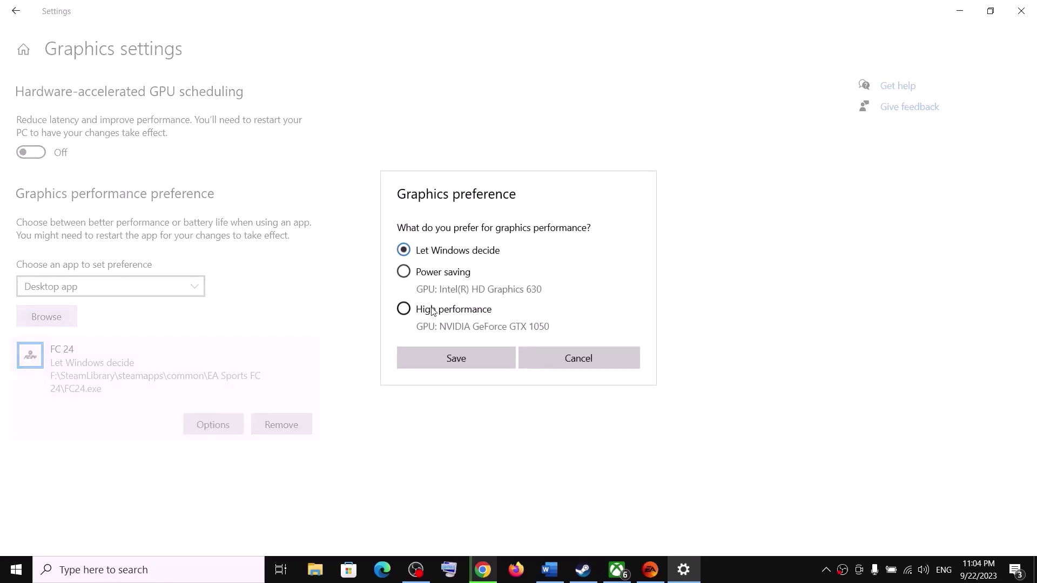
left_click(432, 311)
left_click(452, 363)
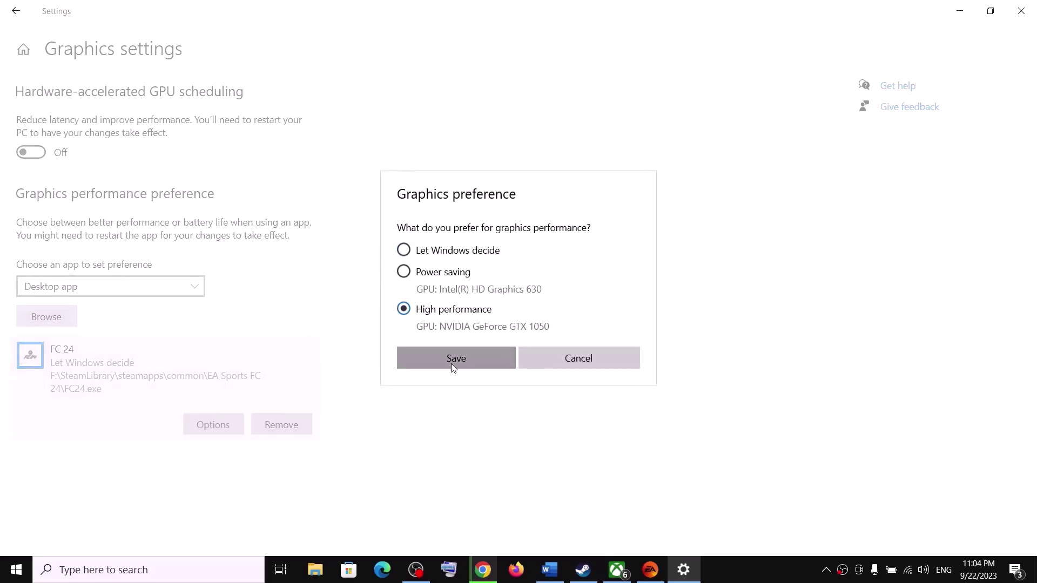
Add the FC24_Trial application from the EA Sports FC 24 folder and save its graphics preference as High performance.
left_click(53, 319)
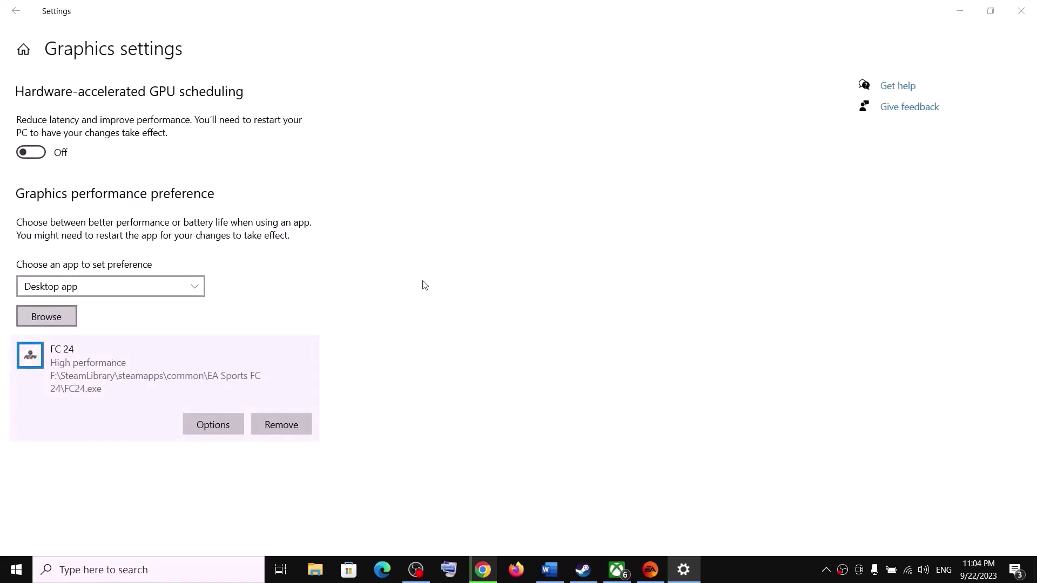
left_click(499, 334)
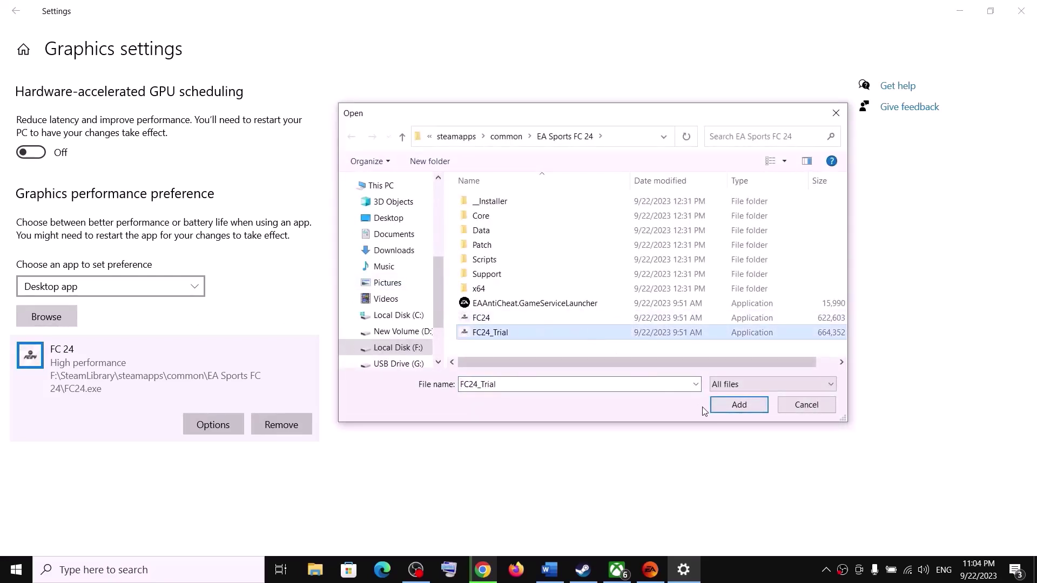
left_click(722, 407)
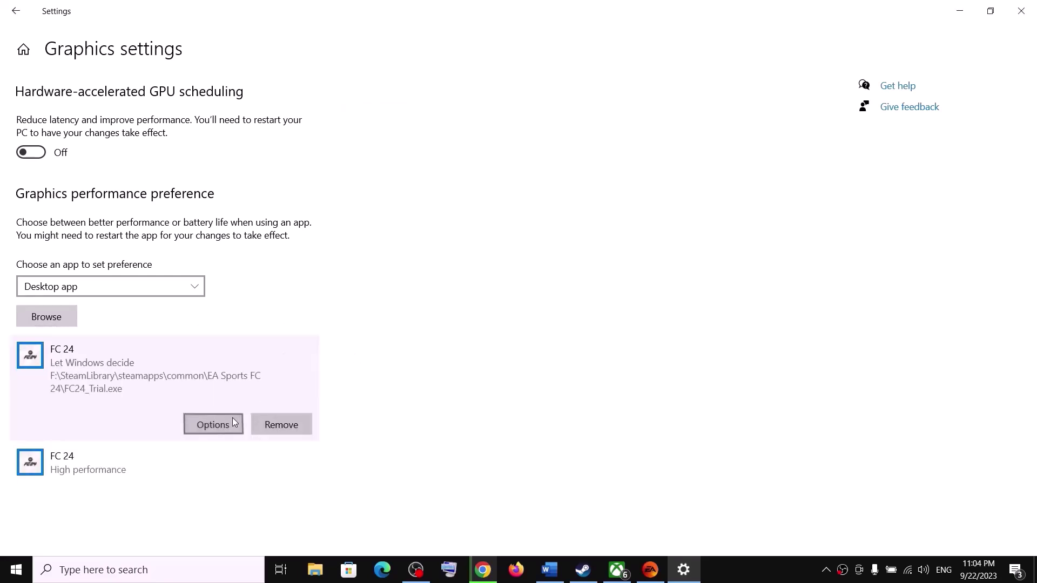
left_click(233, 423)
left_click(450, 309)
left_click(455, 354)
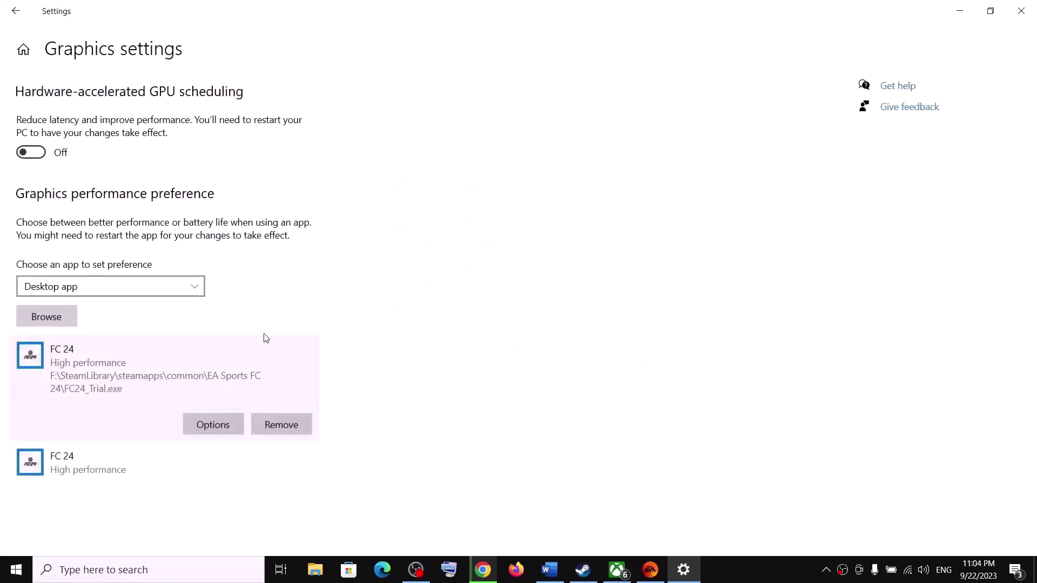
Add EAAntiCheat.GameServiceLauncher from the EA Sports FC 24 folder and save its graphics preference as High performance.
left_click(53, 318)
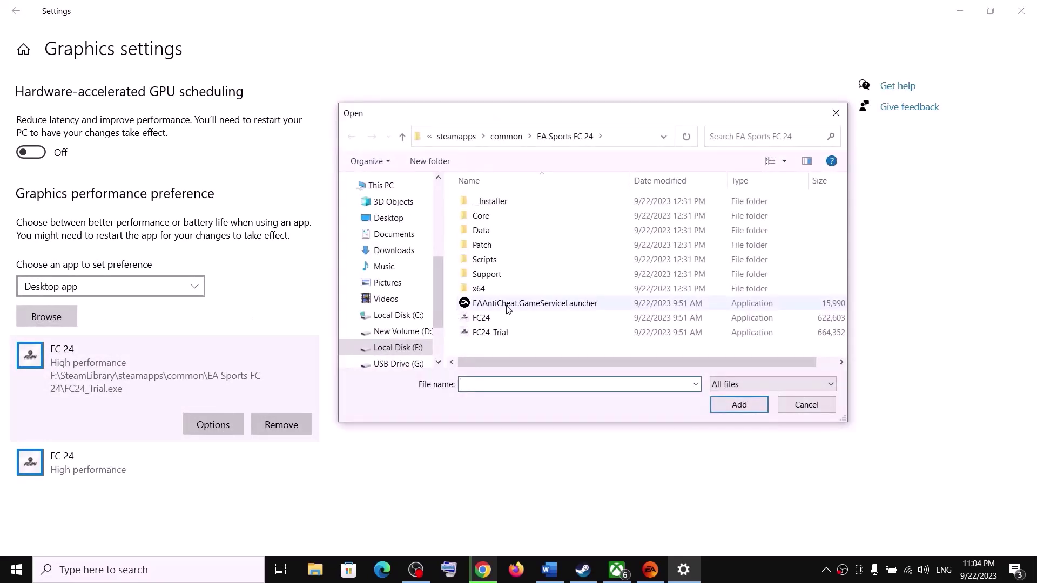
left_click(509, 310)
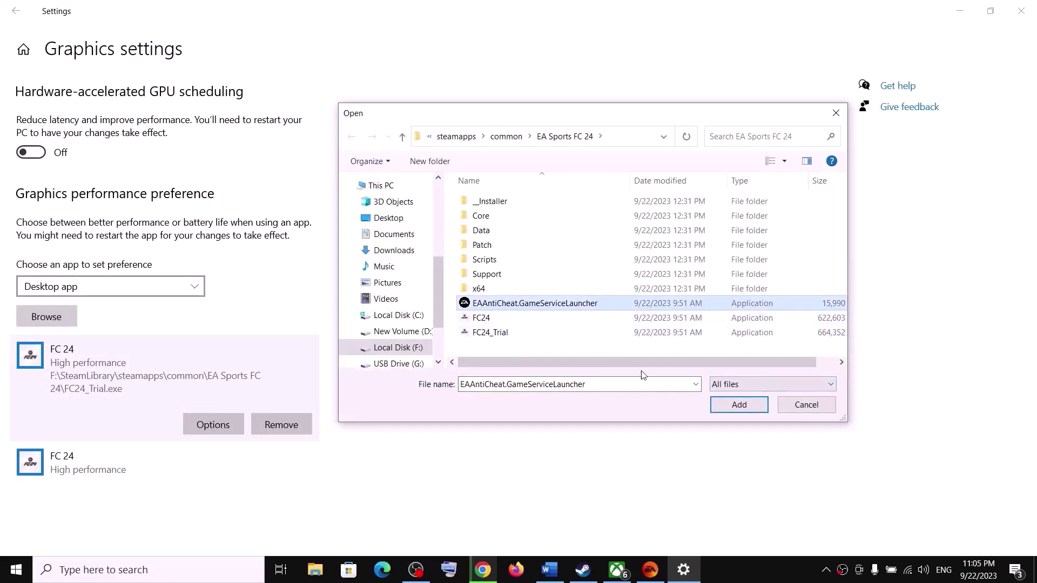
left_click(739, 406)
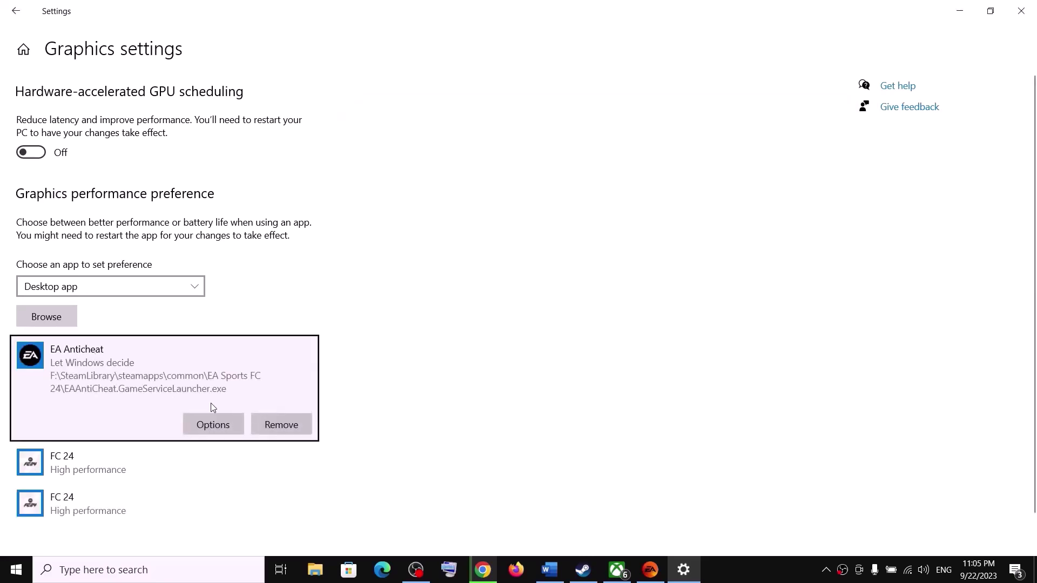
left_click(231, 421)
left_click(449, 309)
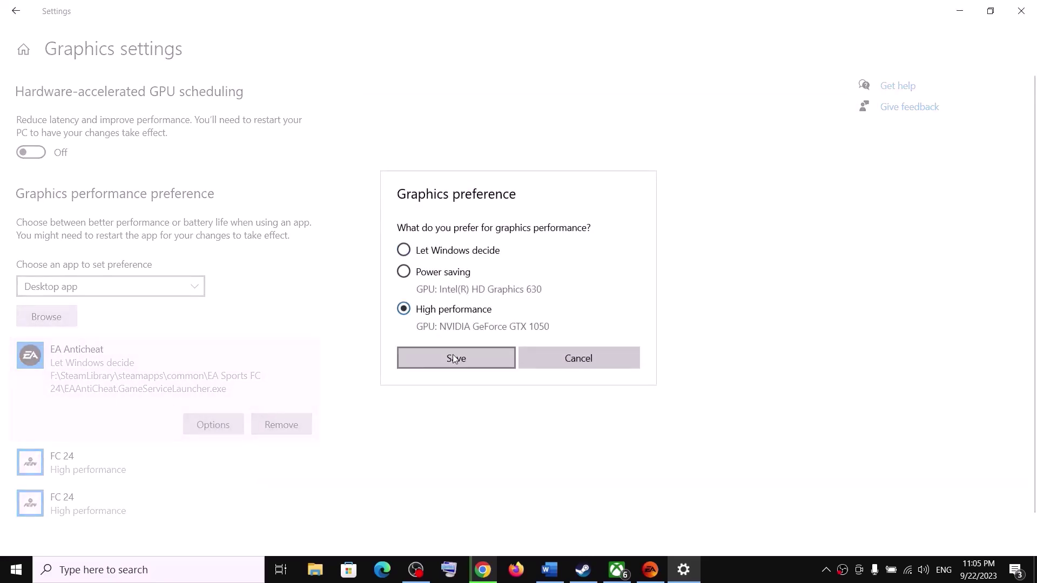
left_click(454, 357)
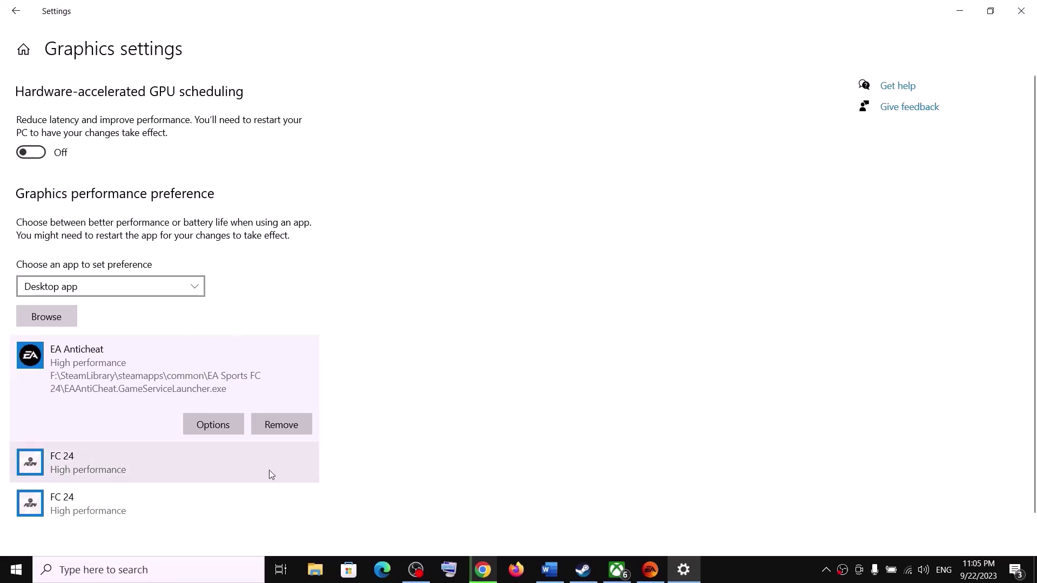
Switch to the Word document, highlight Step 4 about allowing the game exe in the antivirus program/Windows Security, and return to Settings.
left_click(547, 565)
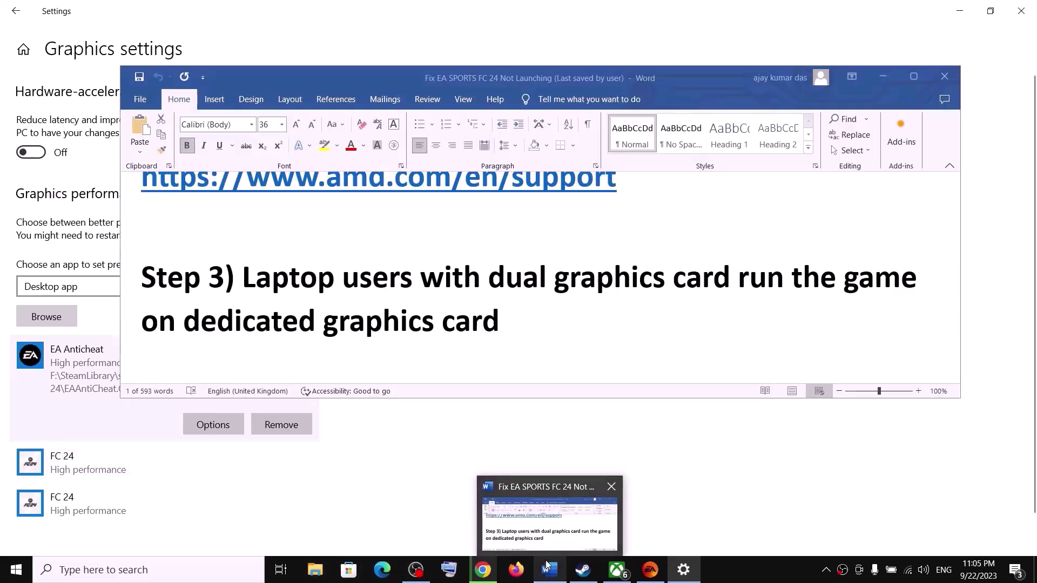
double_click(381, 321)
scroll(396, 318, "down", 3)
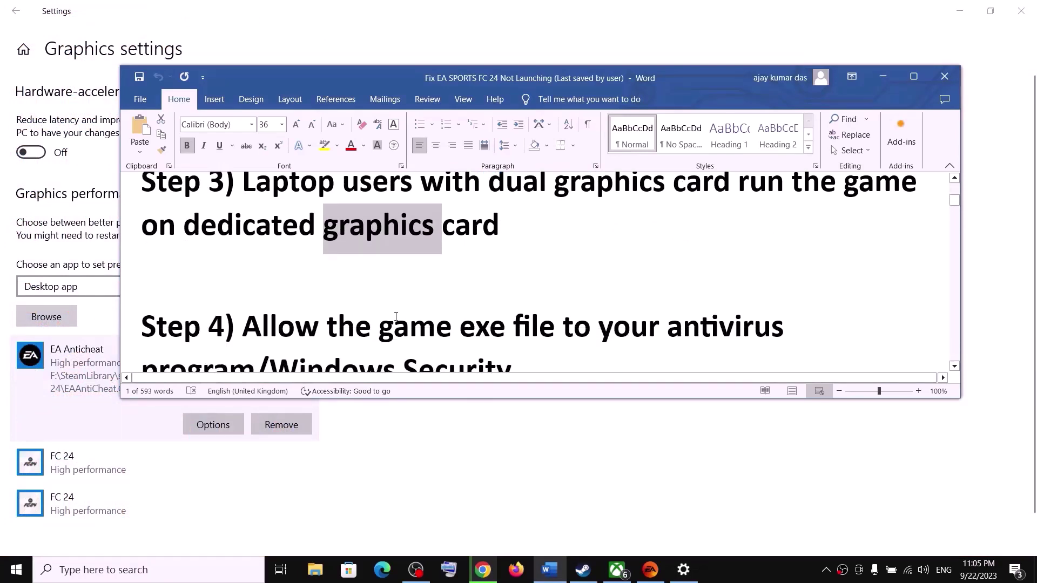
scroll(396, 317, "down", 2)
left_click_drag(243, 262, 254, 311)
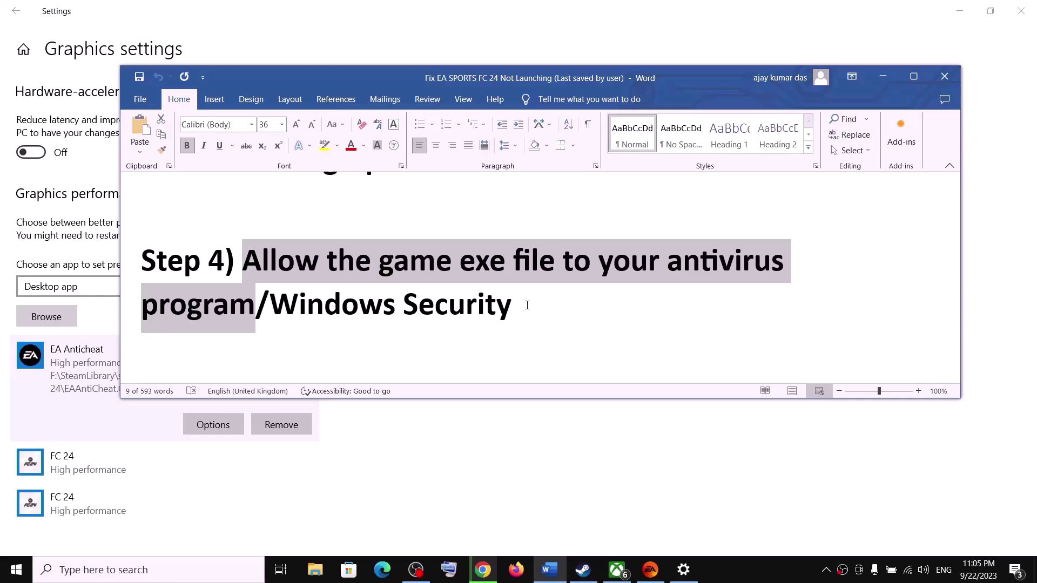
left_click_drag(527, 305, 271, 308)
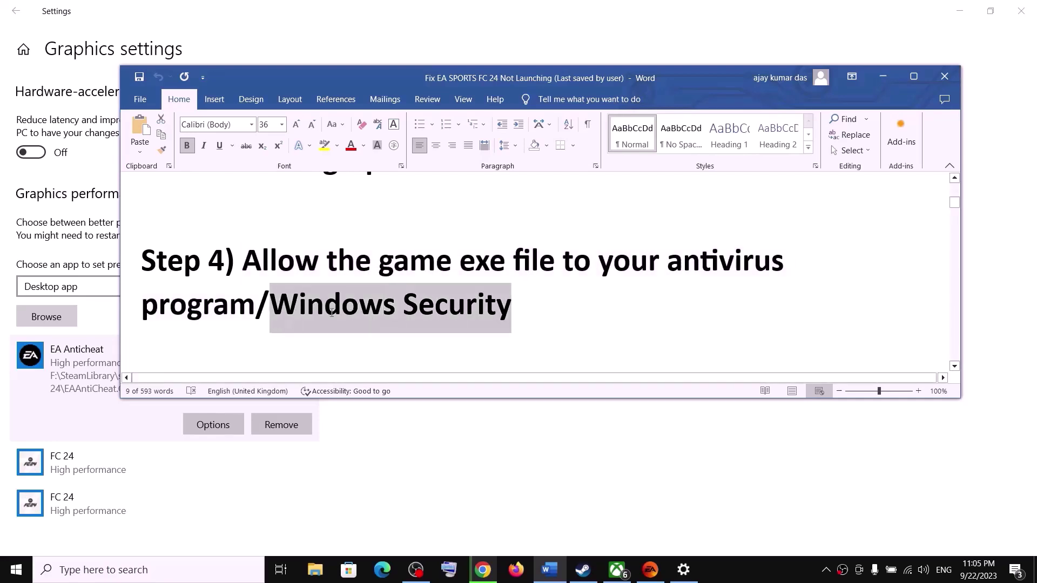
key("alt+Tab")
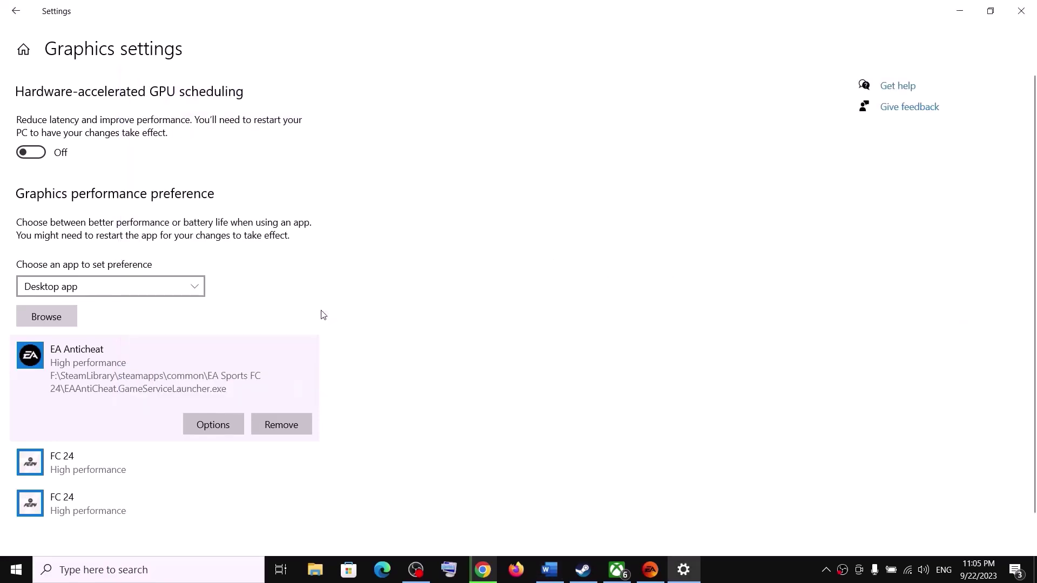
Open the list of apps allowed through Controlled folder access in the ransomware protection settings of Windows Security.
left_click(23, 49)
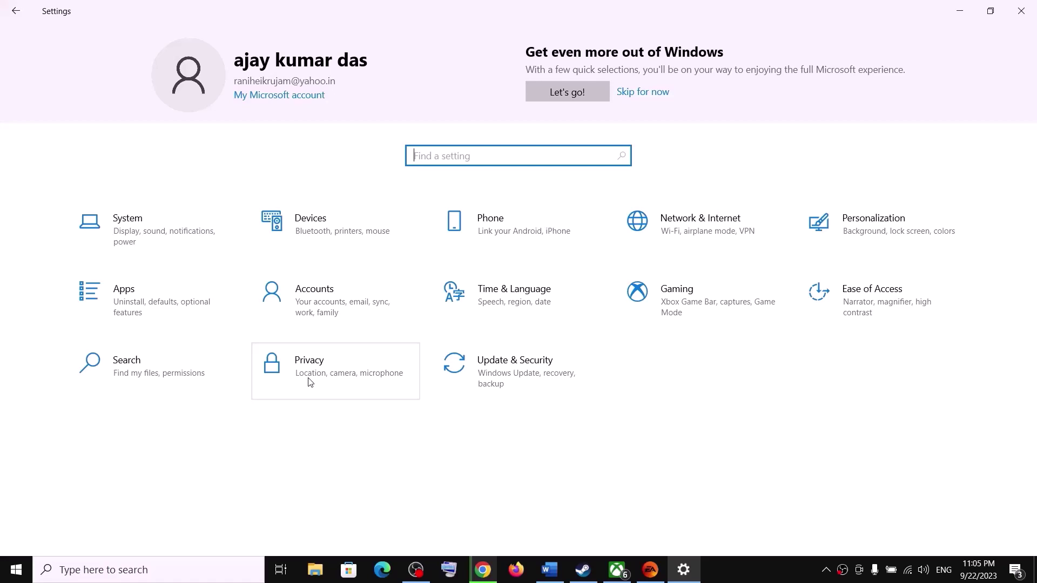
left_click(522, 382)
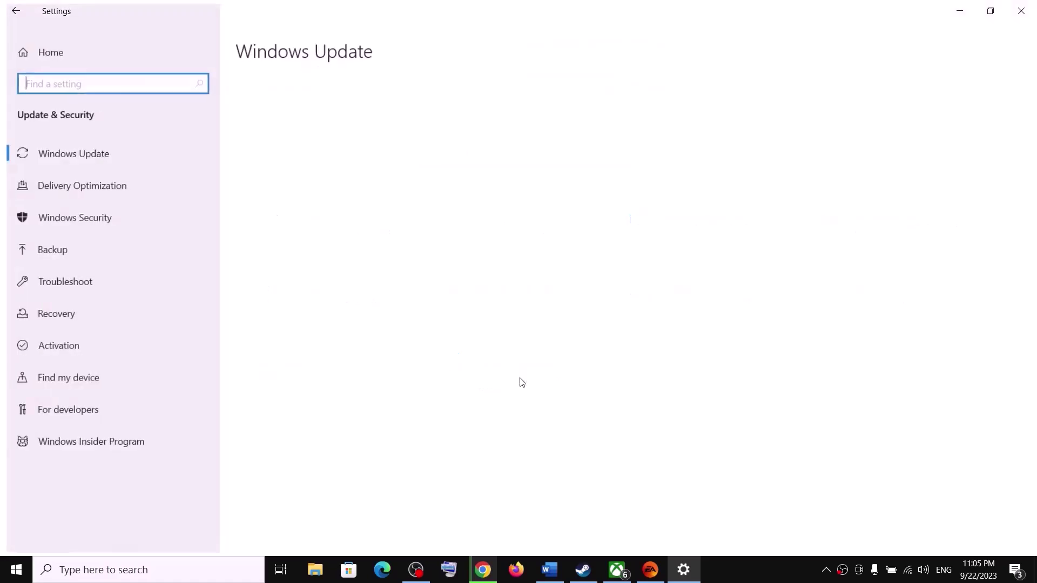
left_click(85, 224)
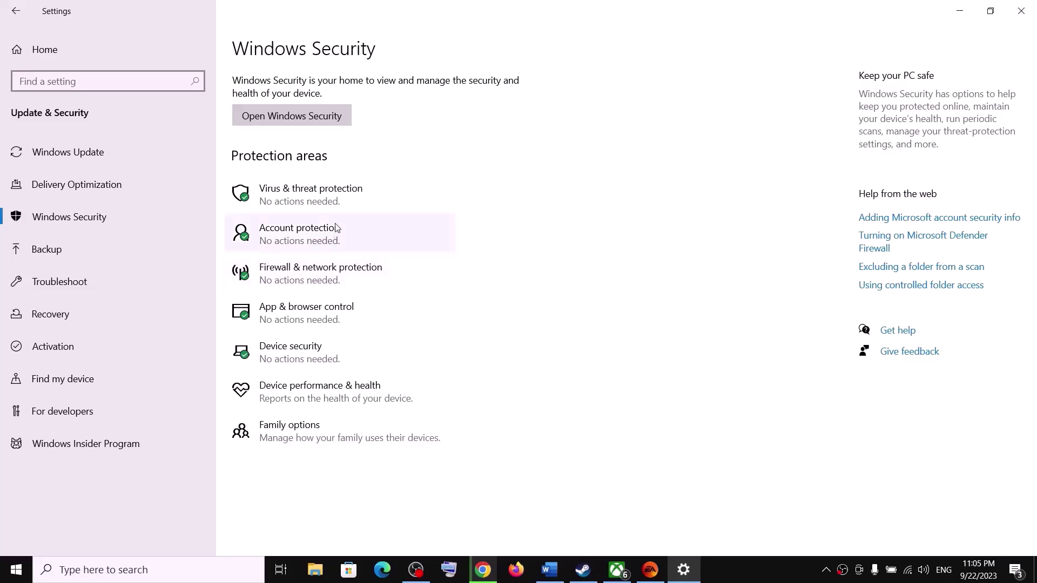
left_click(318, 201)
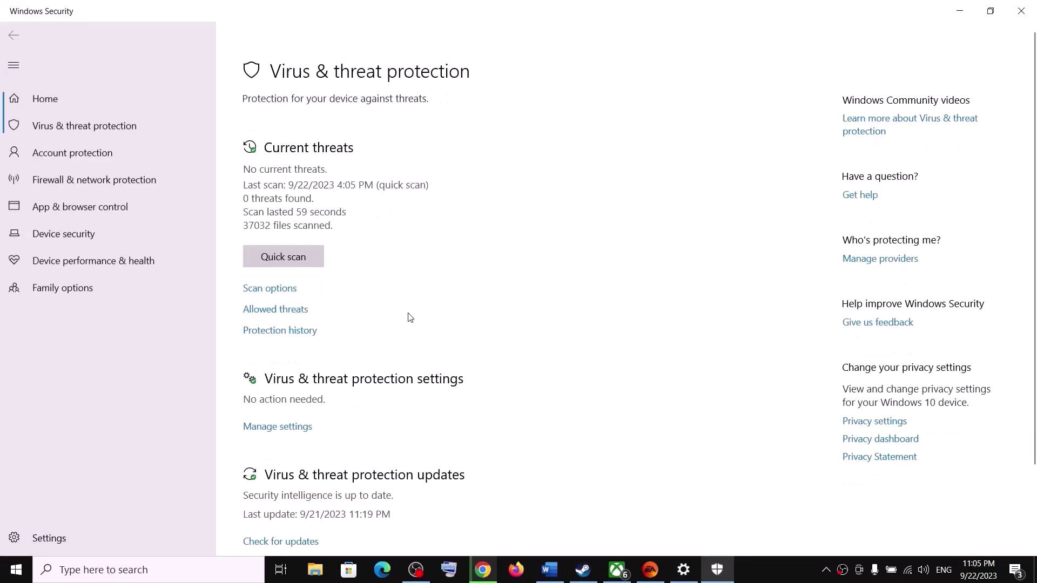
scroll(410, 317, "down", 3)
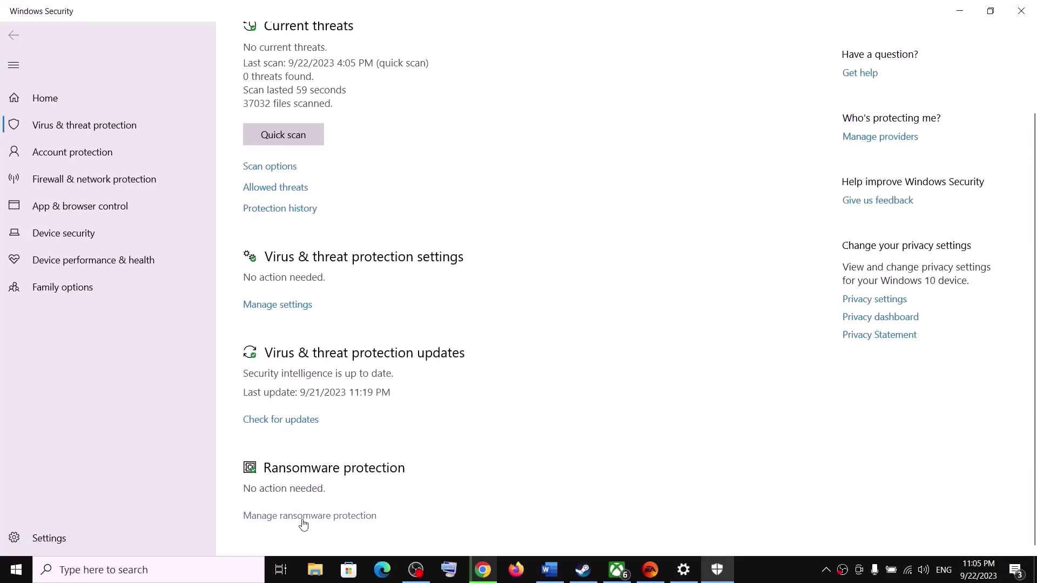
left_click(301, 517)
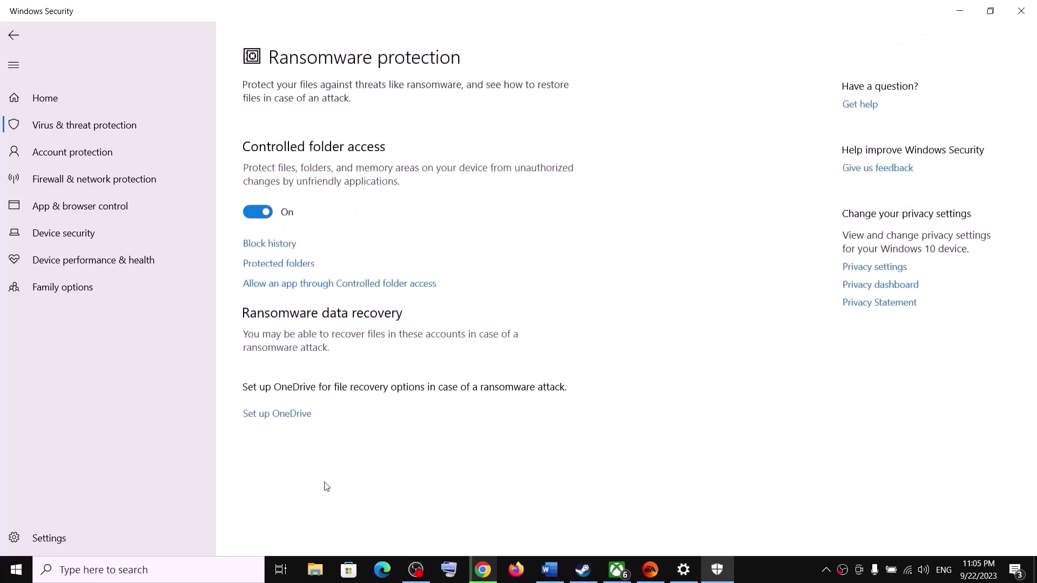
left_click(335, 276)
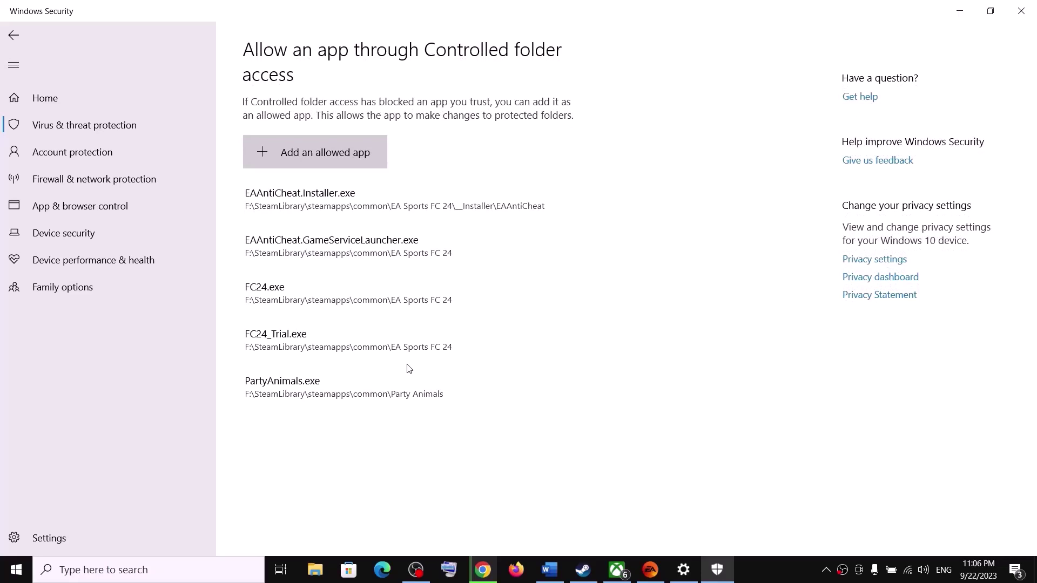
Allow the FC24 application from F:\SteamLibrary\steamapps\common\EA Sports FC 24 through Controlled folder access.
left_click(298, 161)
left_click(296, 211)
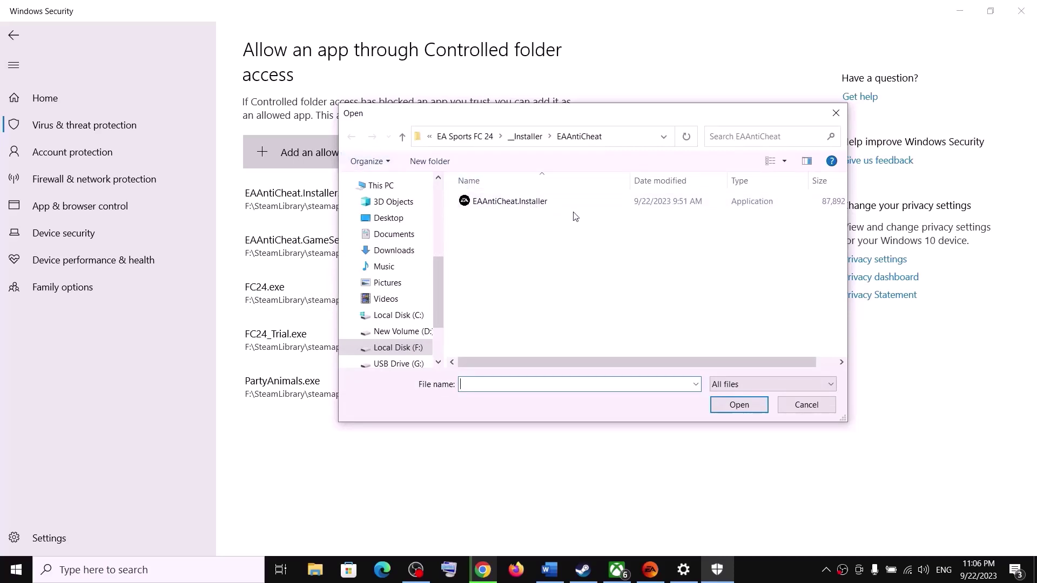
left_click(409, 349)
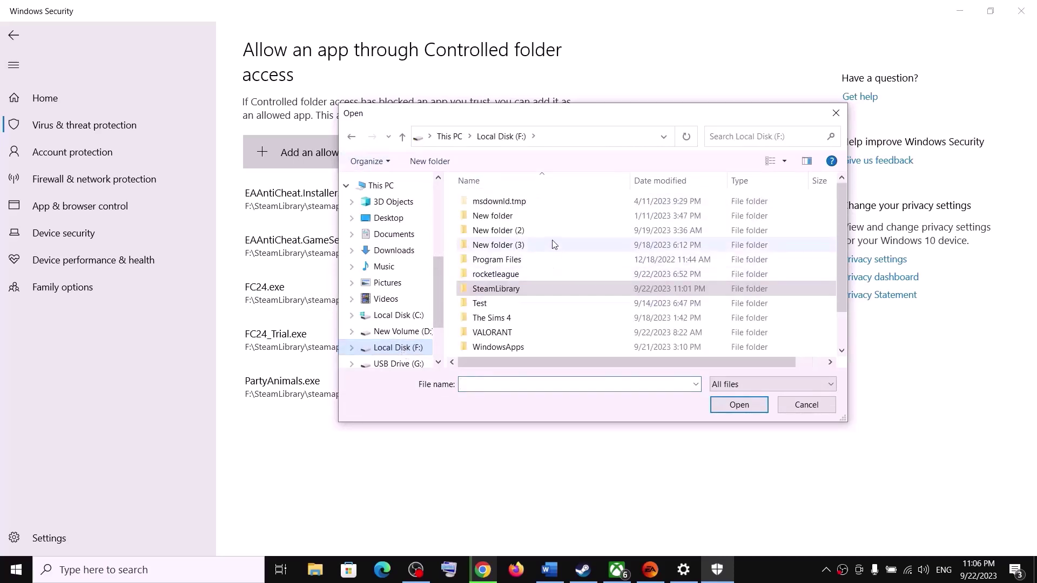
double_click(516, 294)
double_click(503, 203)
double_click(510, 203)
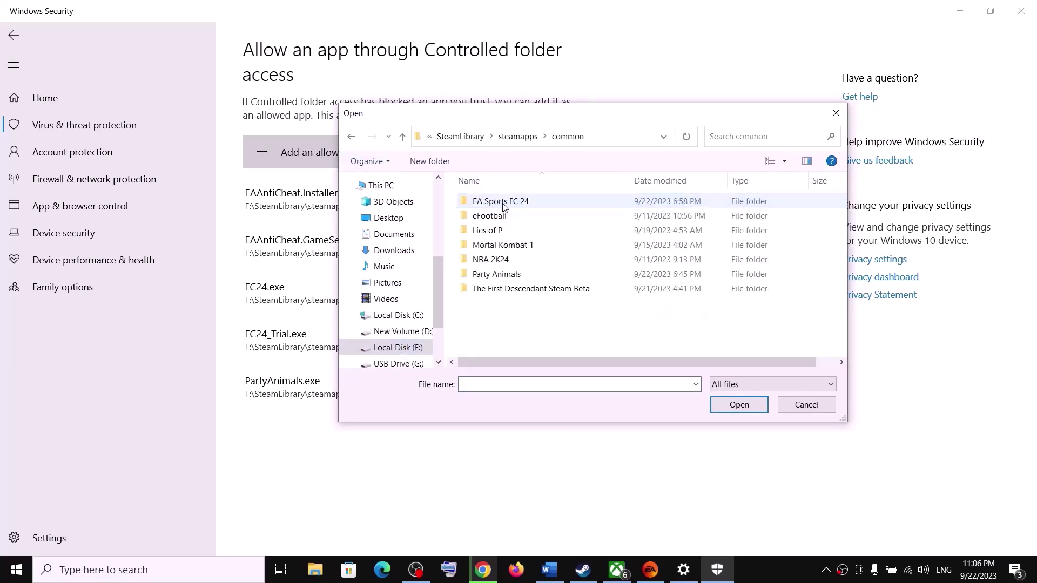
double_click(512, 203)
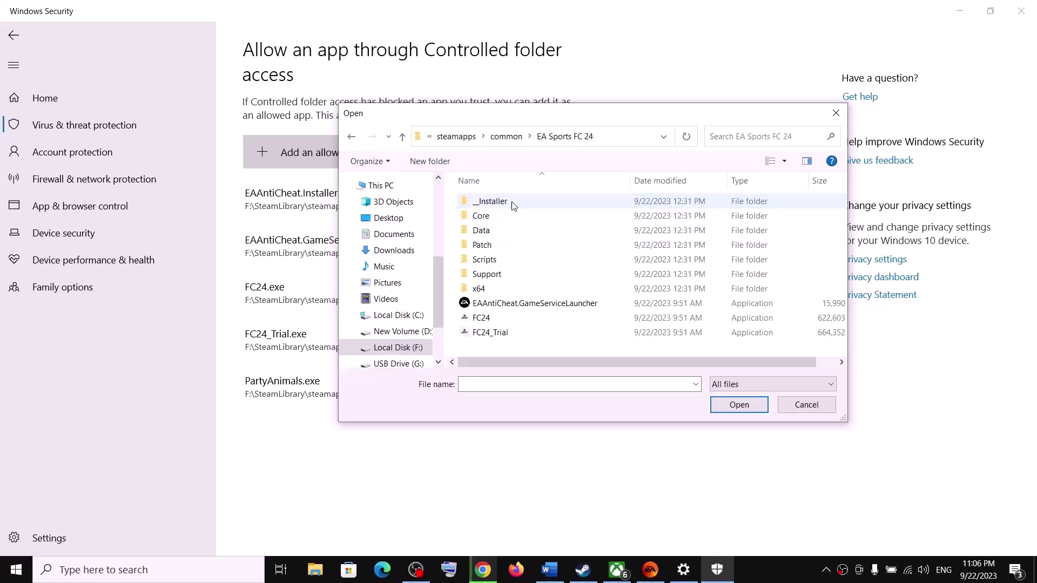
left_click(485, 318)
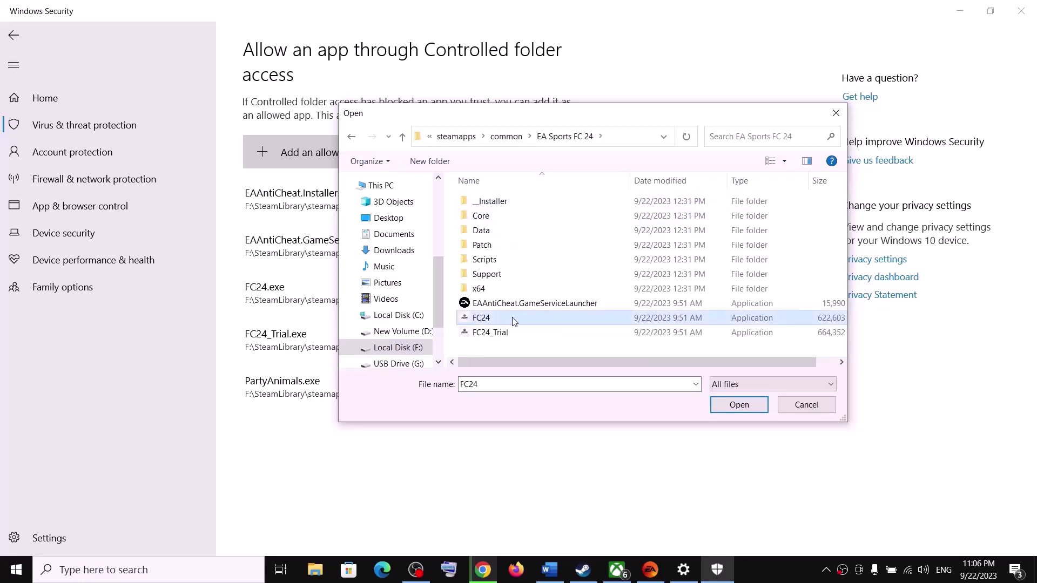
left_click(722, 412)
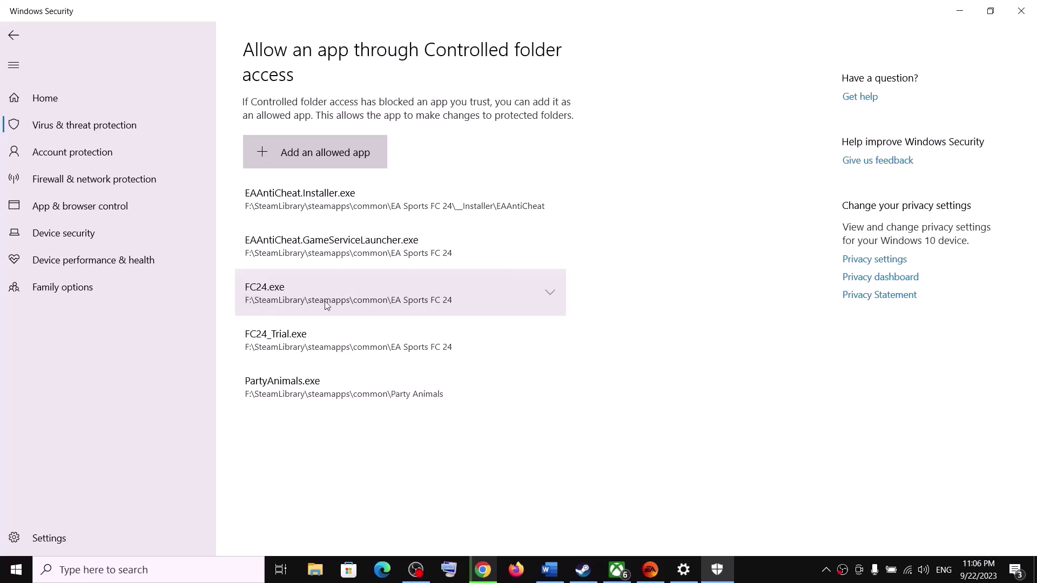
Allow the FC24_Trial application from the EA Sports FC 24 folder through Controlled folder access.
left_click(304, 162)
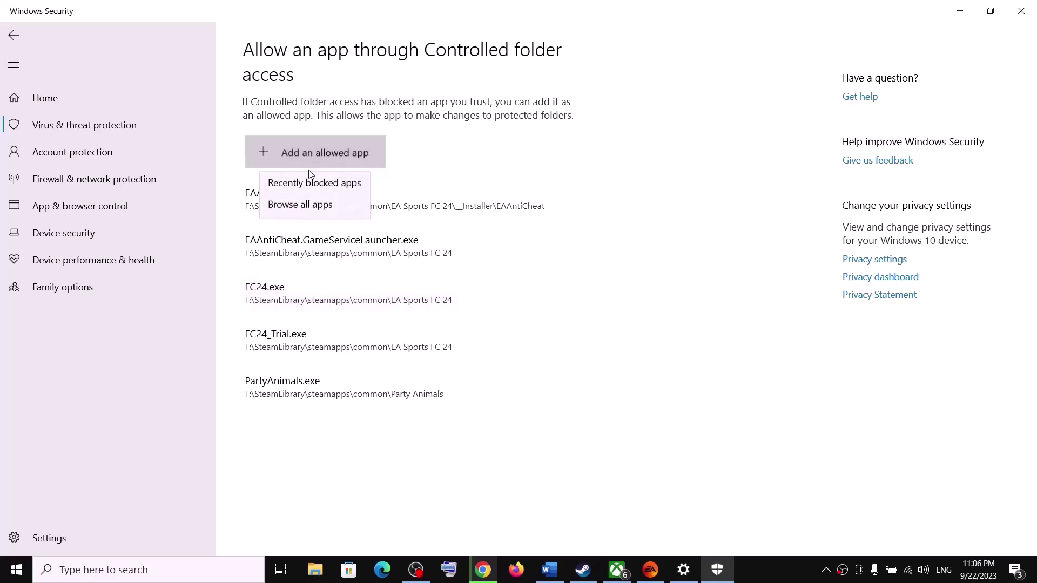
left_click(303, 207)
left_click(489, 333)
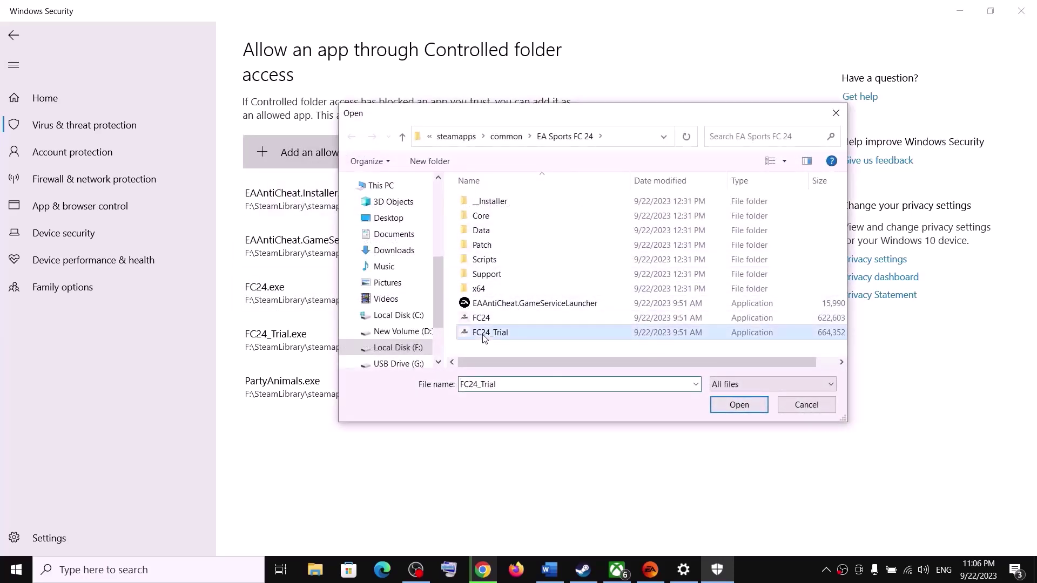
left_click(747, 404)
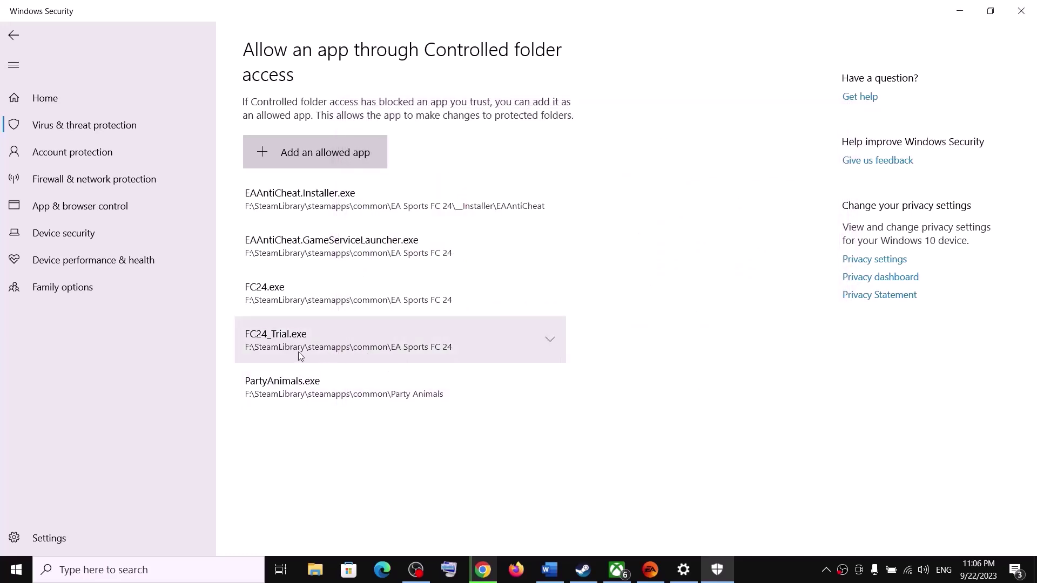
Allow EAAntiCheat.GameServiceLauncher from the EA Sports FC 24 folder through Controlled folder access.
left_click(310, 154)
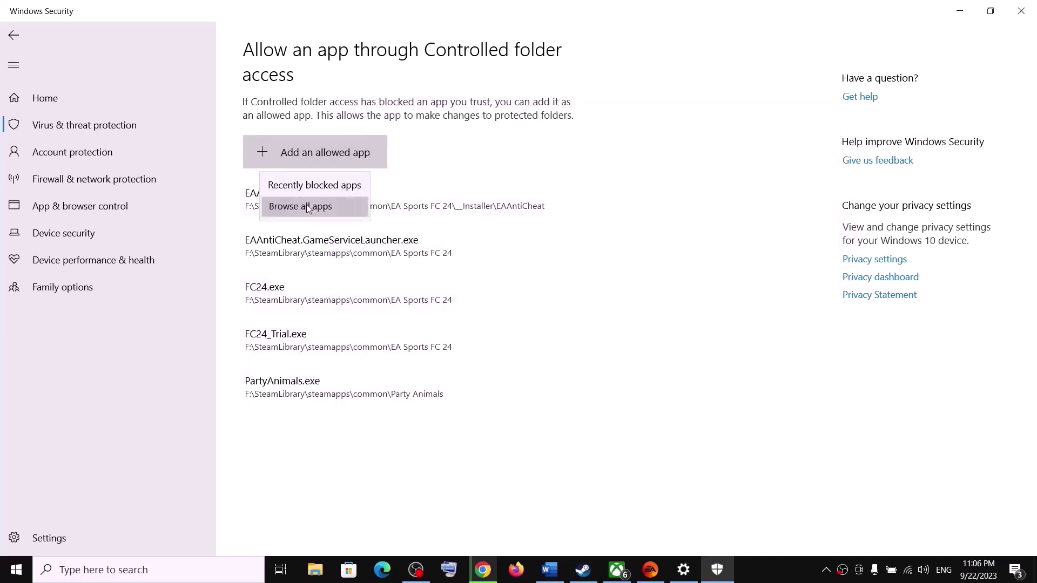
left_click(306, 205)
left_click(506, 303)
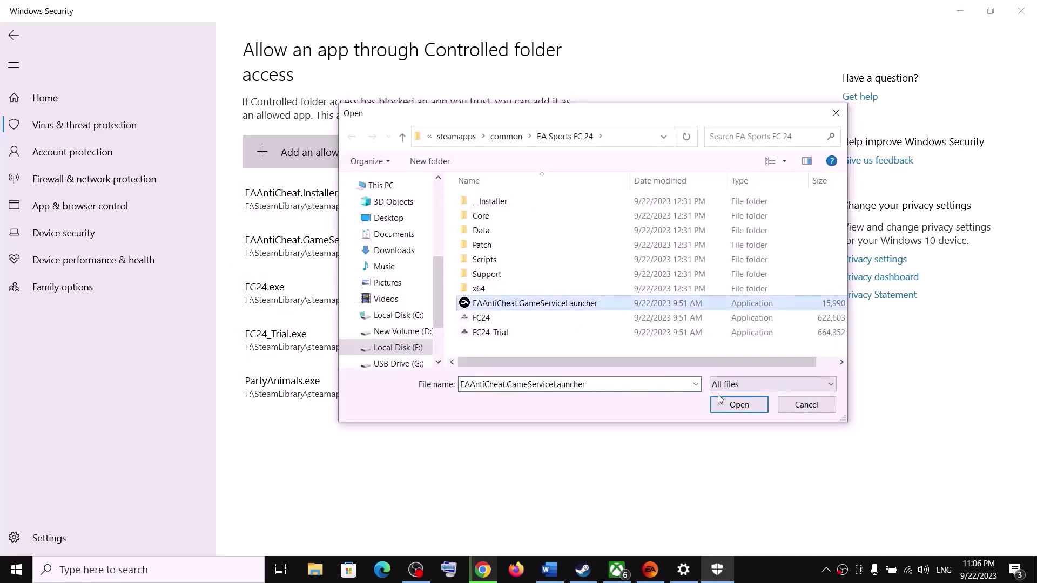
left_click(732, 405)
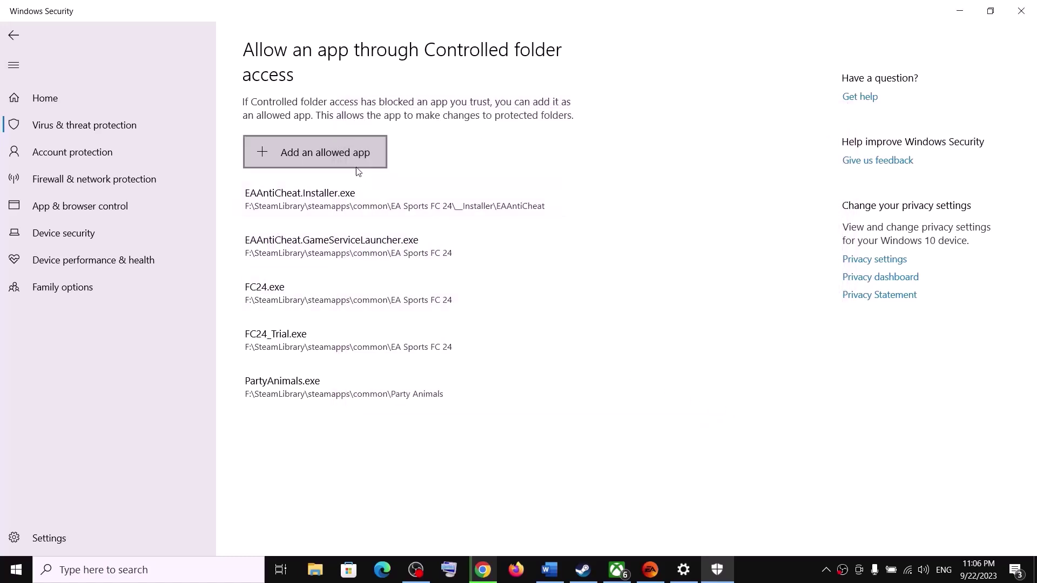
Allow EAAntiCheat.Installer from the __Installer\EAAntiCheat subfolder of EA Sports FC 24 through Controlled folder access.
left_click(343, 154)
left_click(411, 199)
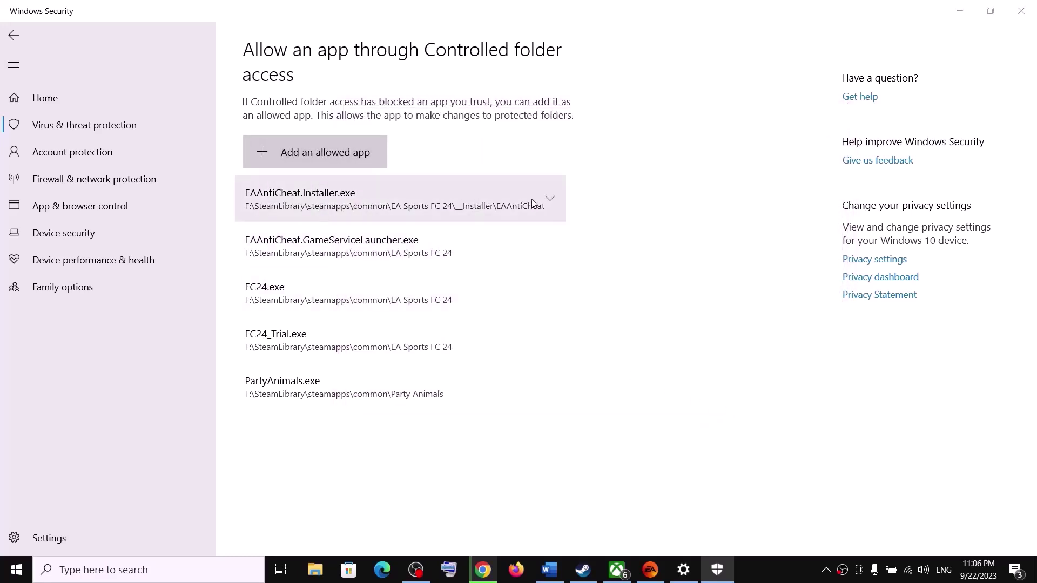
double_click(486, 201)
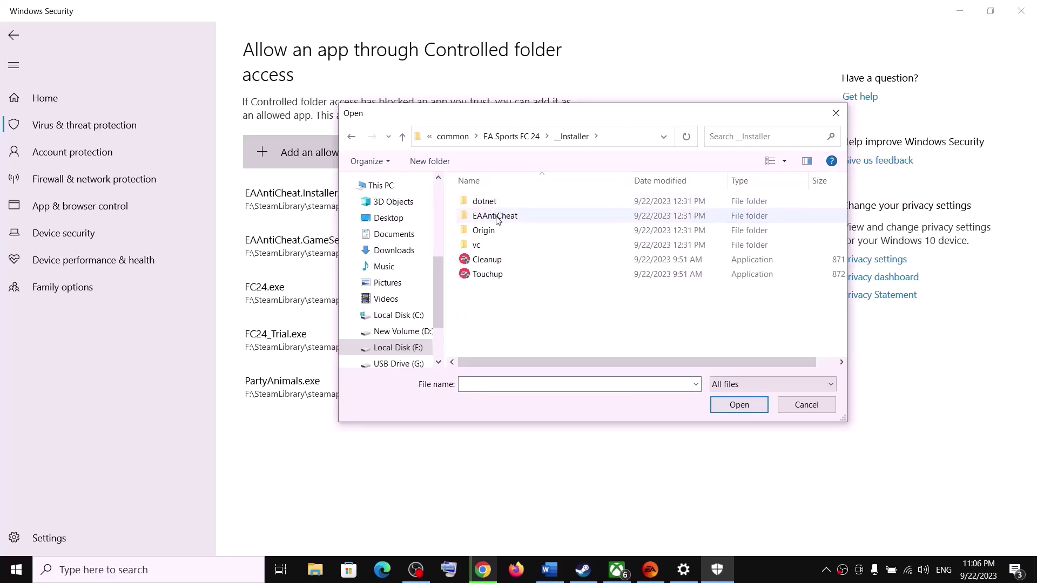
double_click(498, 219)
left_click(493, 204)
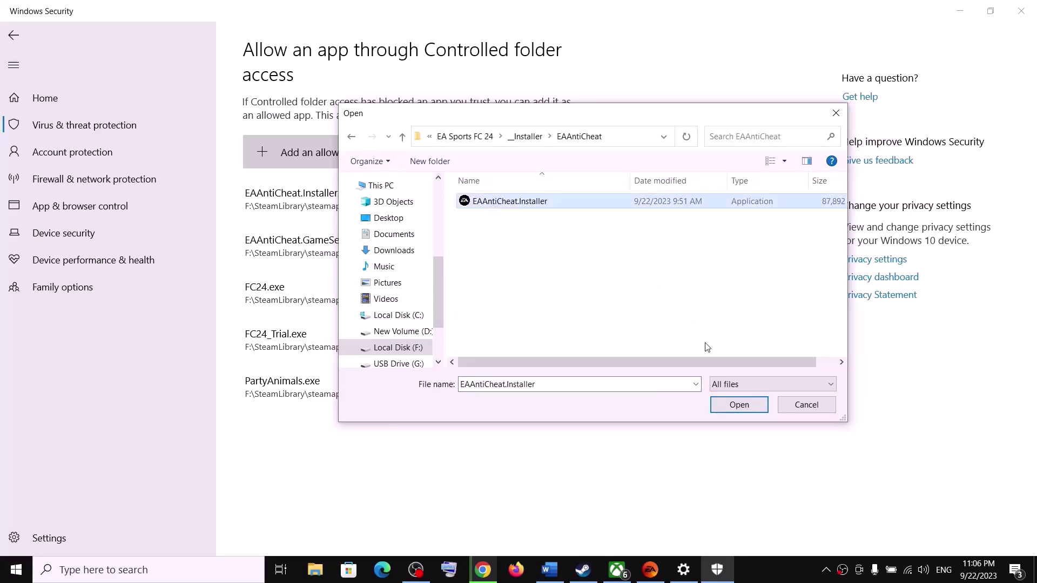
left_click(753, 411)
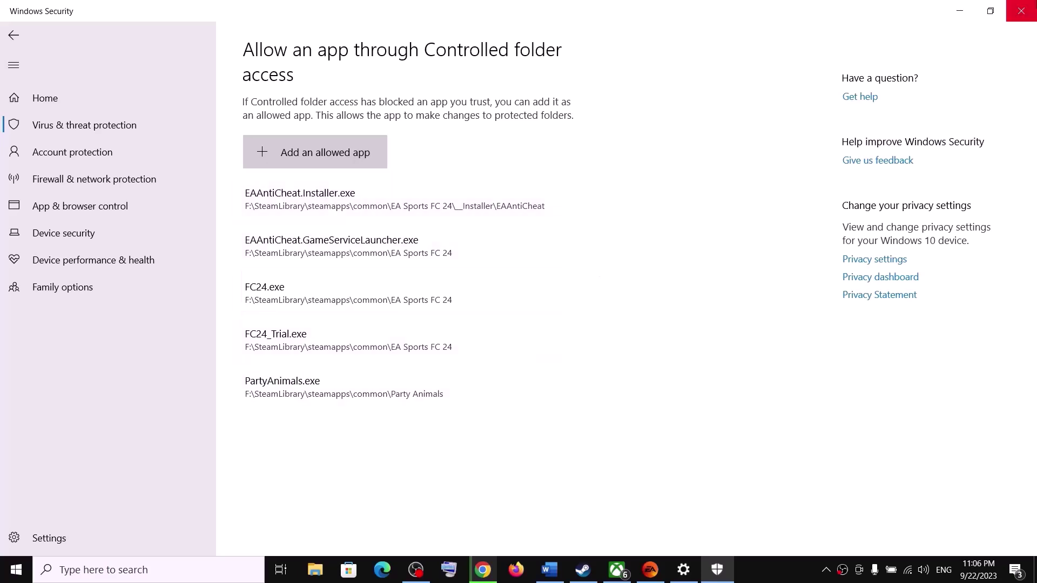
Switch to Control Panel, open the list of apps allowed through Windows Defender Firewall and unlock it for changes.
left_click(216, 570)
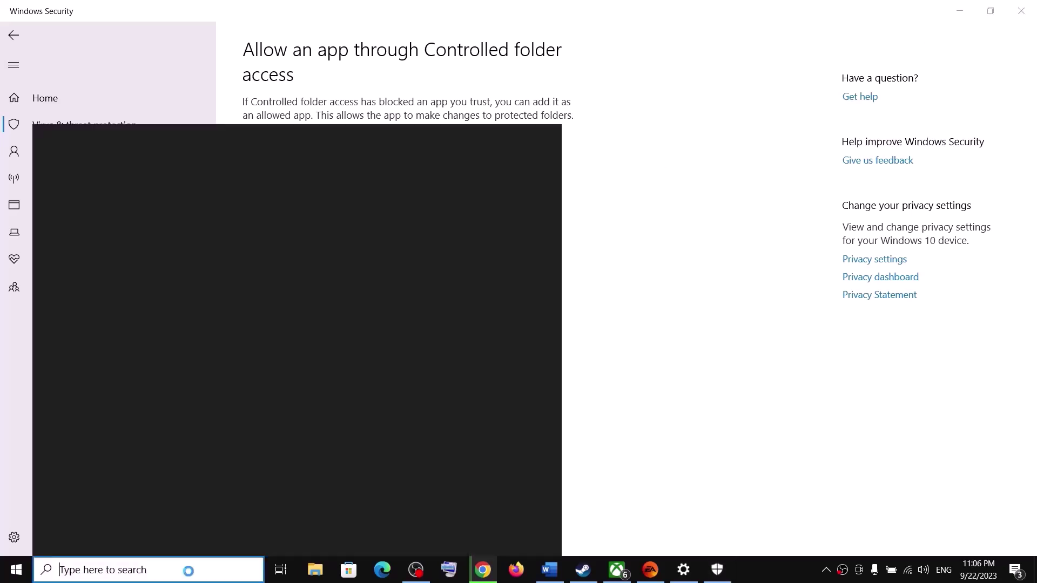
type("control")
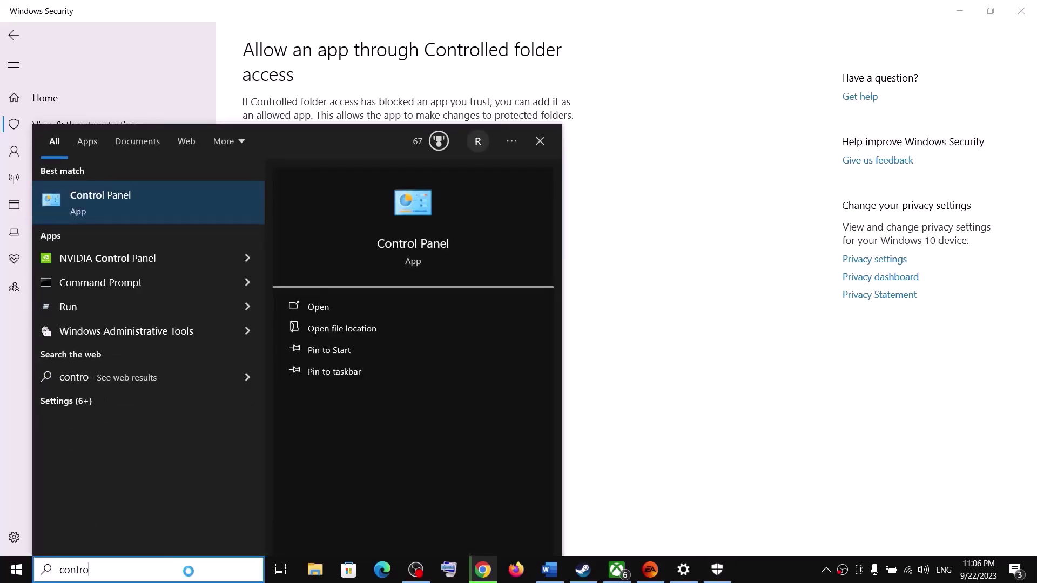
left_click(135, 216)
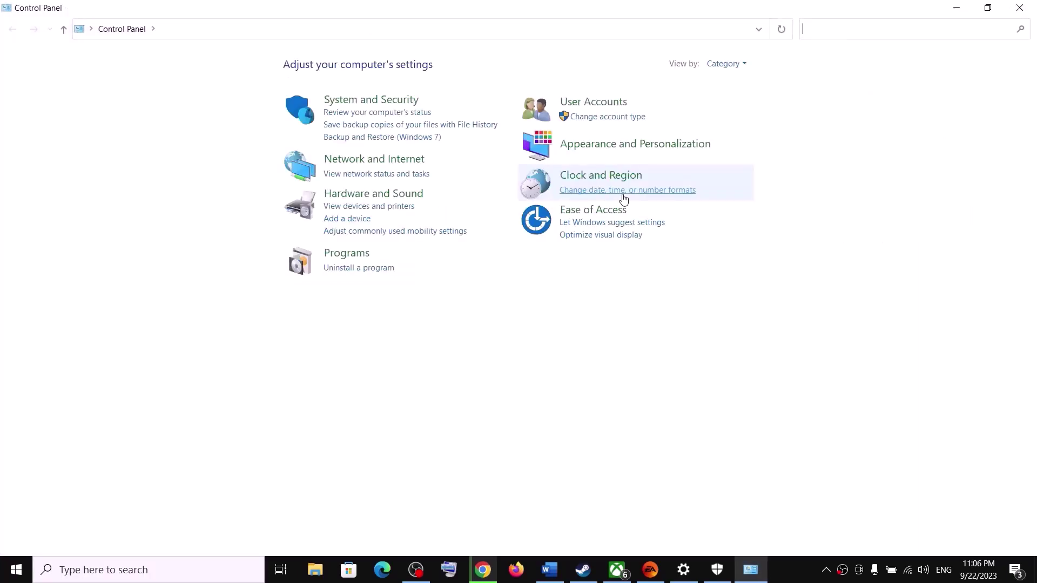
left_click(358, 103)
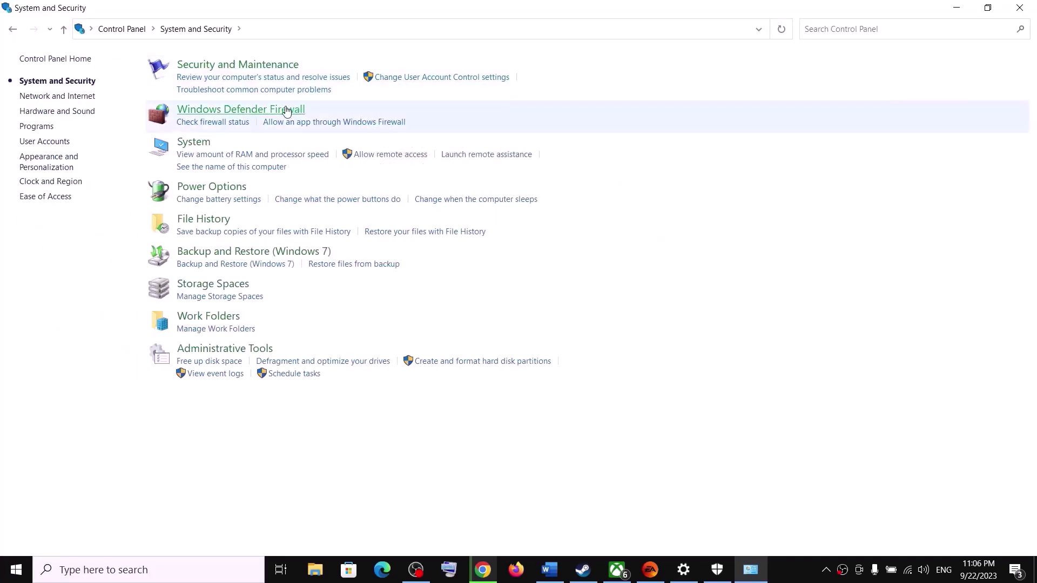
left_click(220, 110)
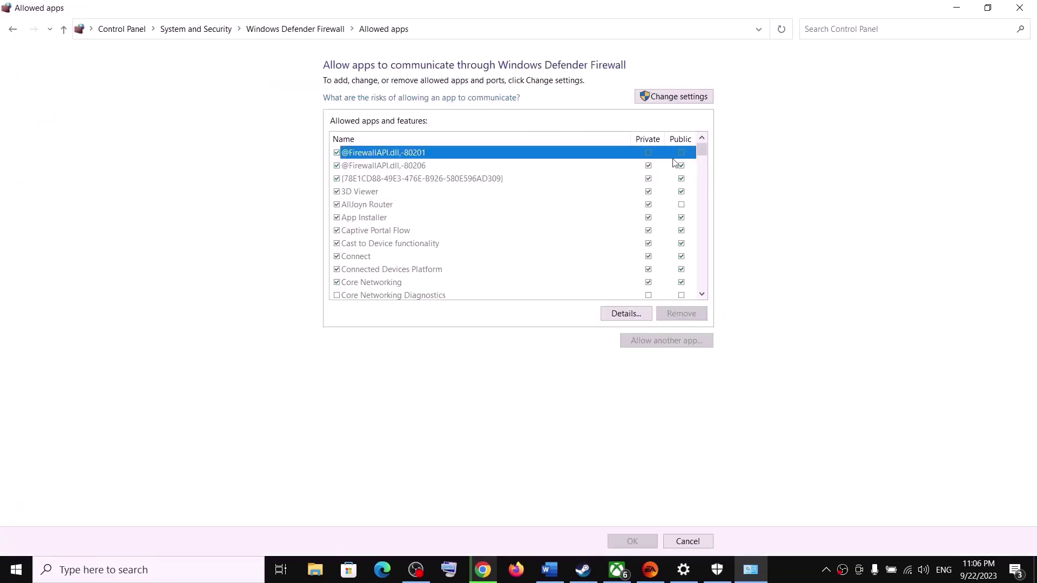
left_click(656, 97)
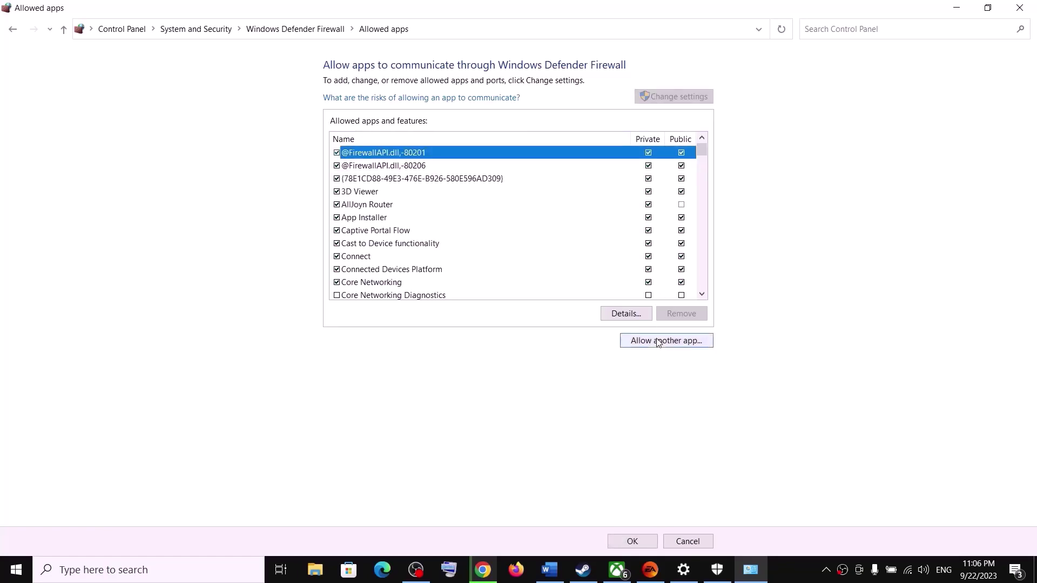
Try to add the FC24 application from F:\SteamLibrary\steamapps\common\EA Sports FC 24 to the apps allowed through the firewall.
left_click(657, 346)
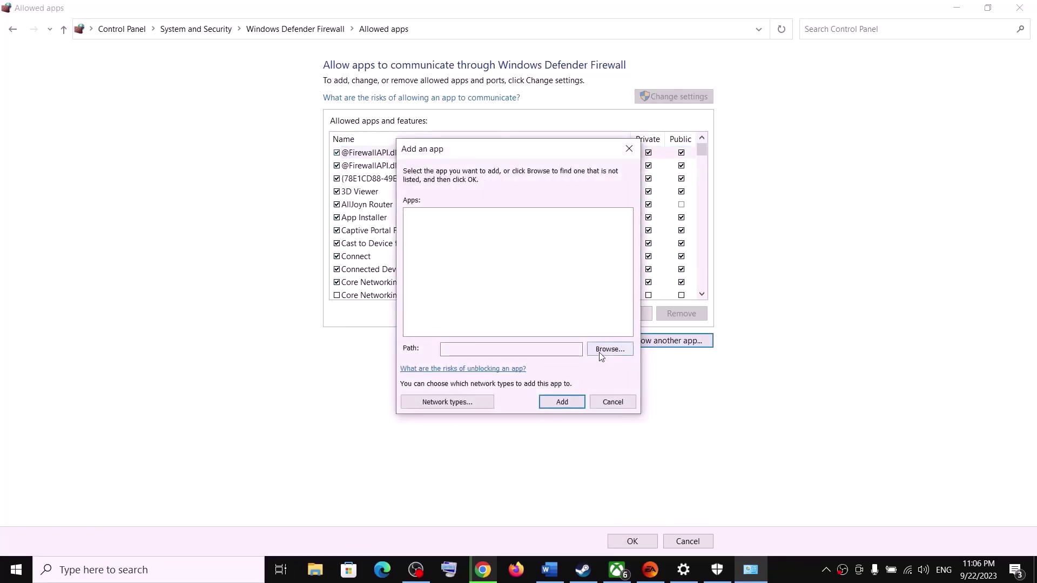
left_click(601, 351)
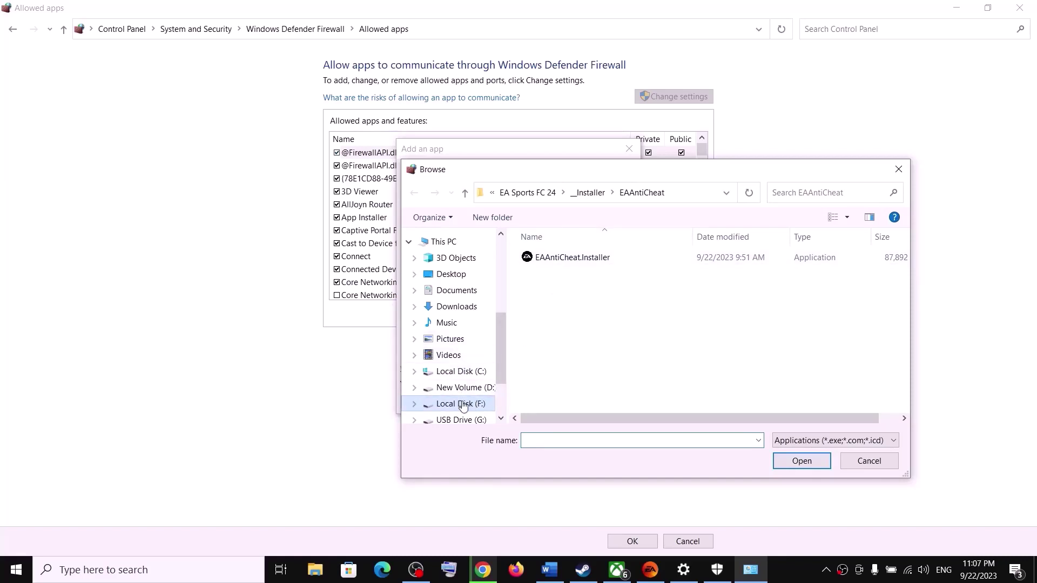
left_click(463, 404)
double_click(564, 345)
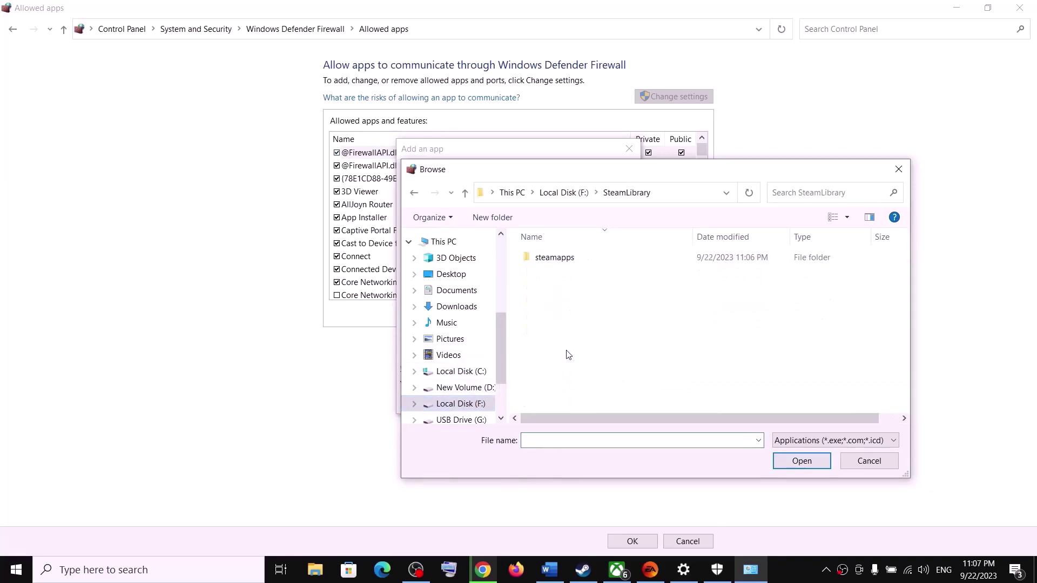
double_click(573, 257)
double_click(579, 259)
double_click(579, 258)
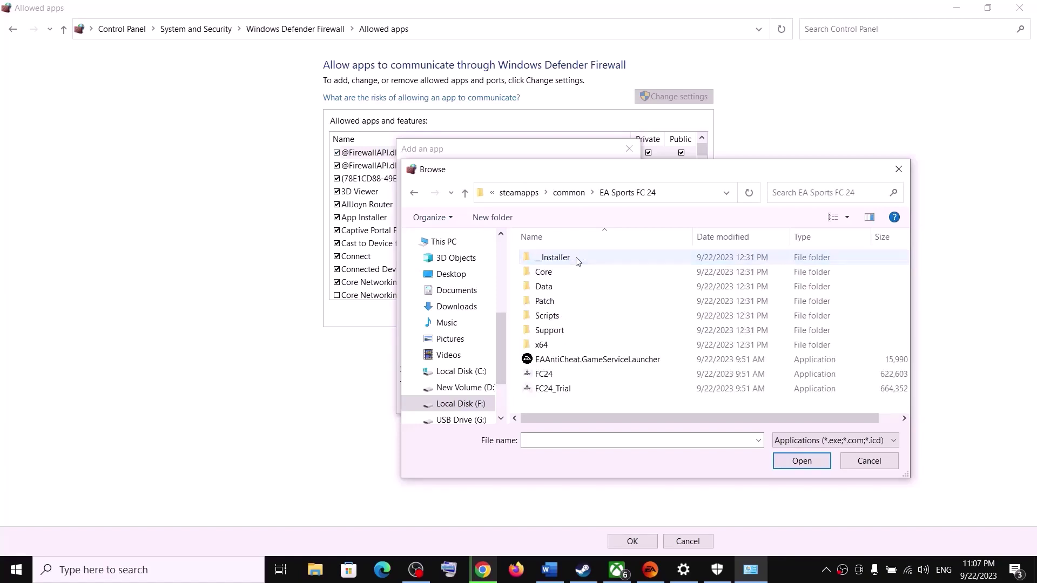
left_click(544, 374)
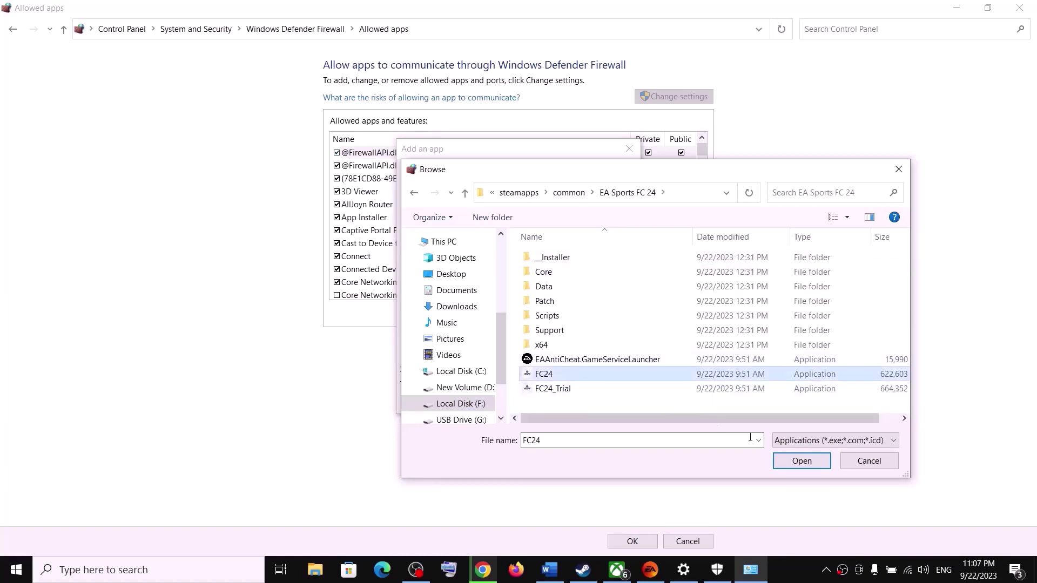
left_click(802, 461)
left_click(563, 401)
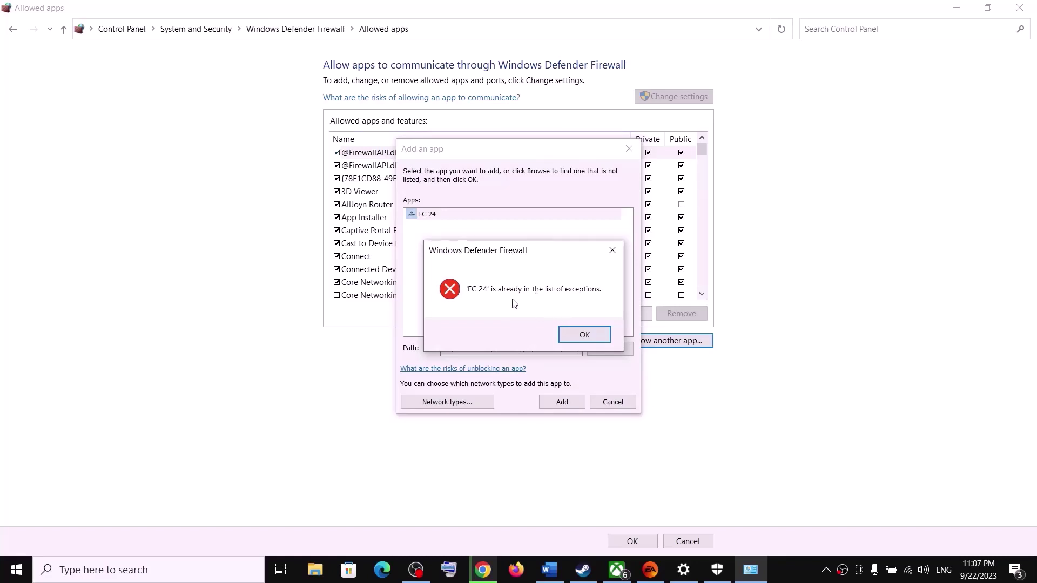
left_click(582, 337)
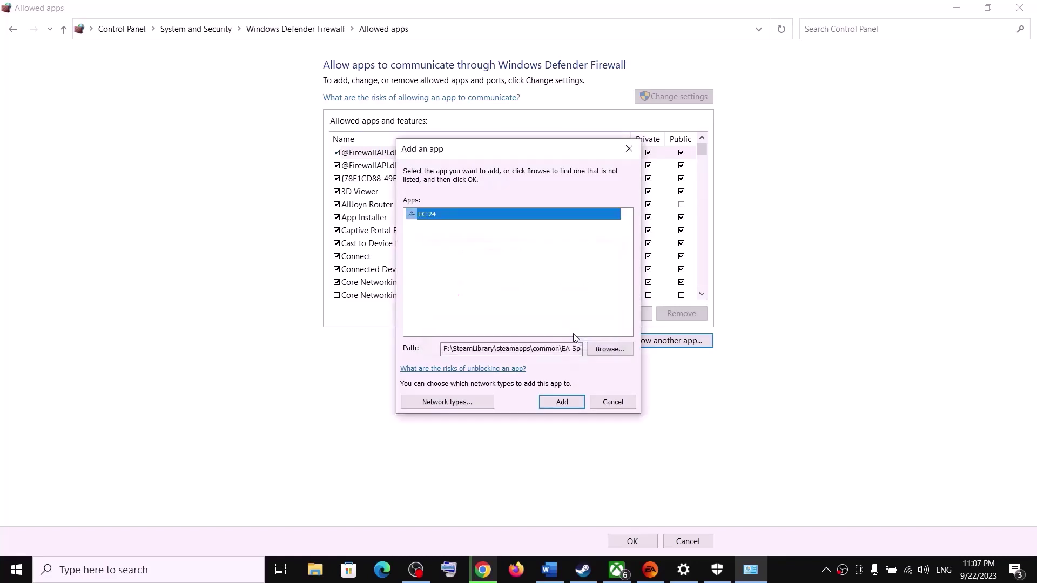
Try to add the FC24_Trial application from the EA Sports FC 24 folder to the firewall's allowed apps.
left_click(610, 351)
left_click(562, 389)
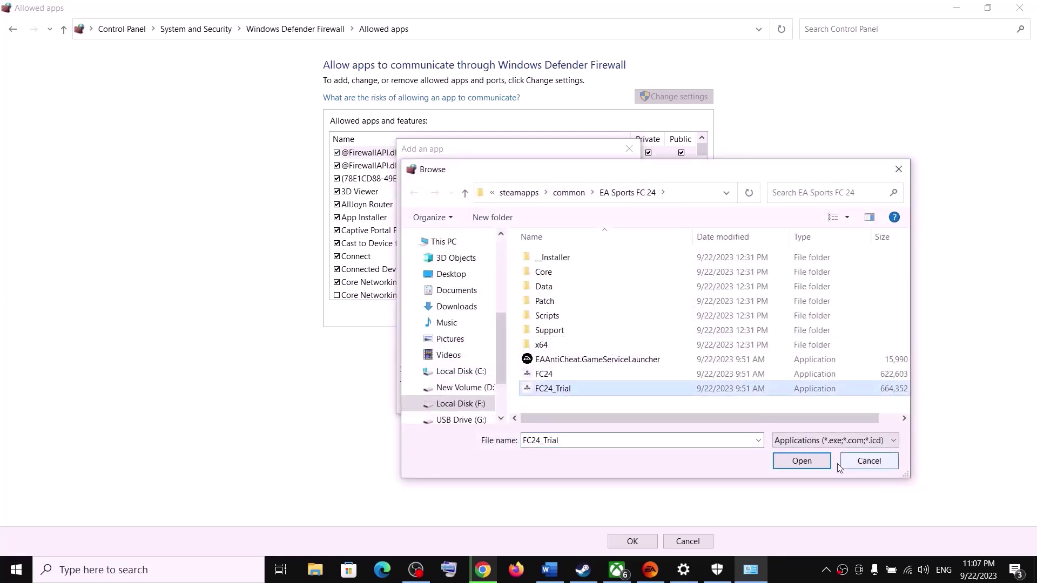
left_click(810, 462)
left_click(553, 403)
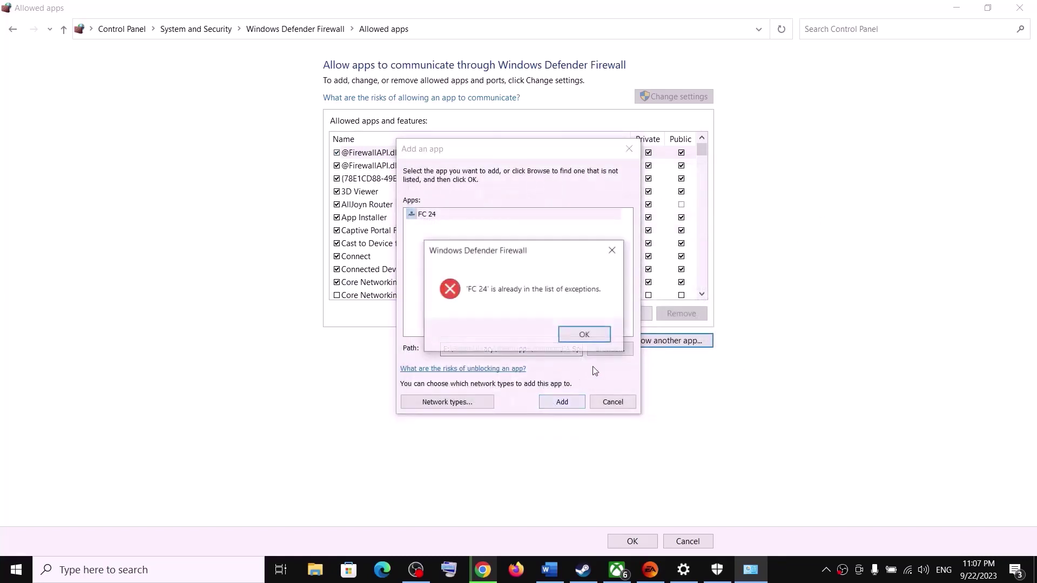
left_click(584, 336)
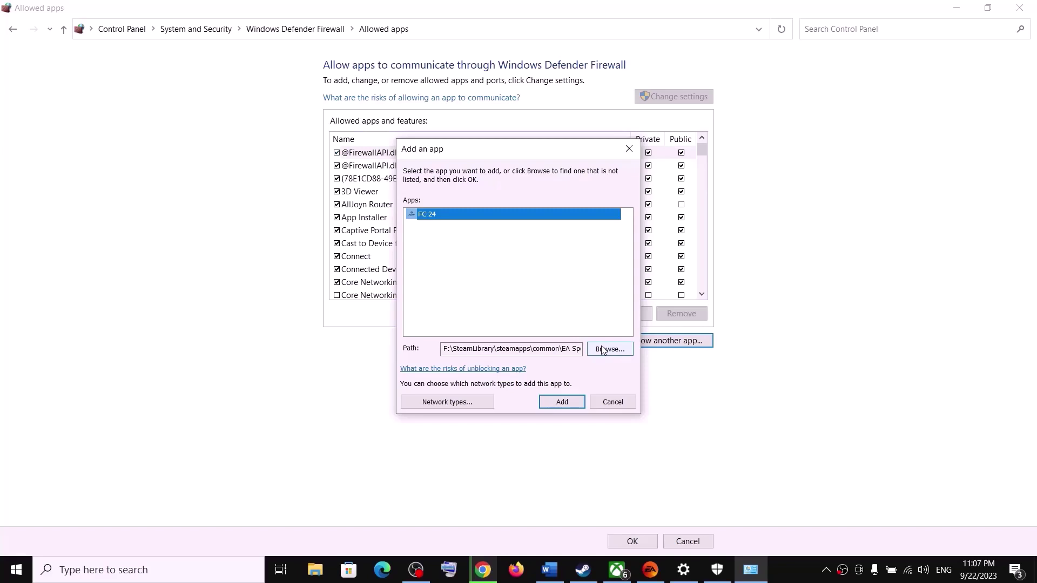
Try to add EAAntiCheat.GameServiceLauncher from the EA Sports FC 24 folder to the firewall's allowed apps.
left_click(603, 351)
left_click(579, 360)
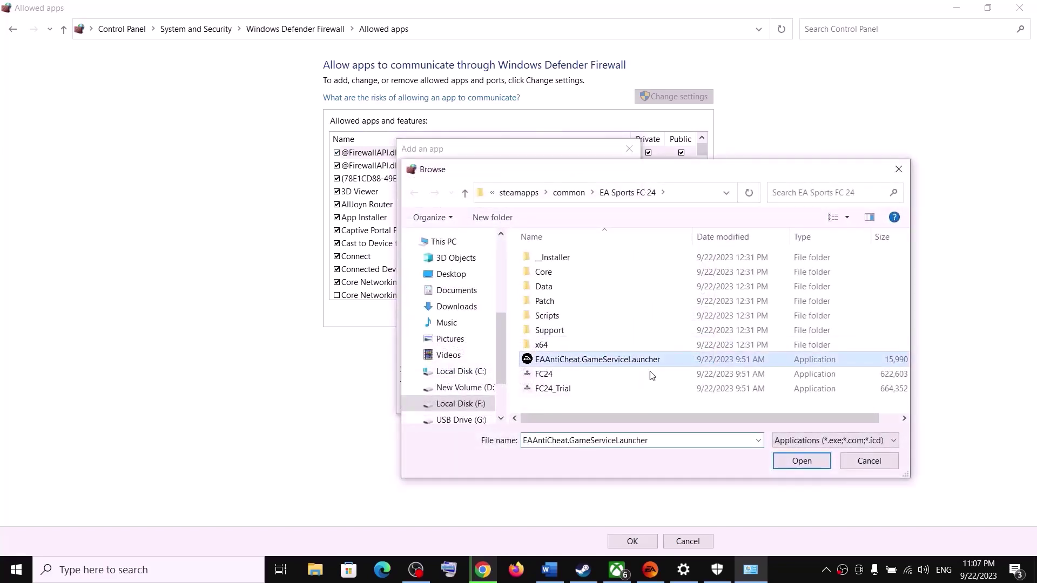
left_click(781, 462)
left_click(569, 404)
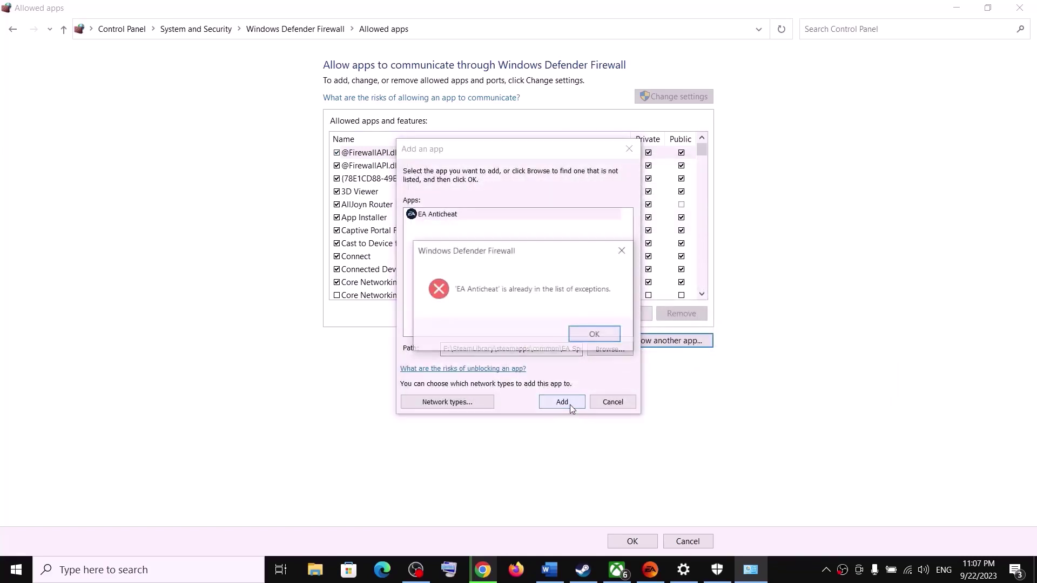
left_click(596, 336)
Try to add EAAntiCheat.Installer from the __Installer\EAAntiCheat subfolder to the firewall's allowed apps, and close the dialog for adding apps.
left_click(610, 351)
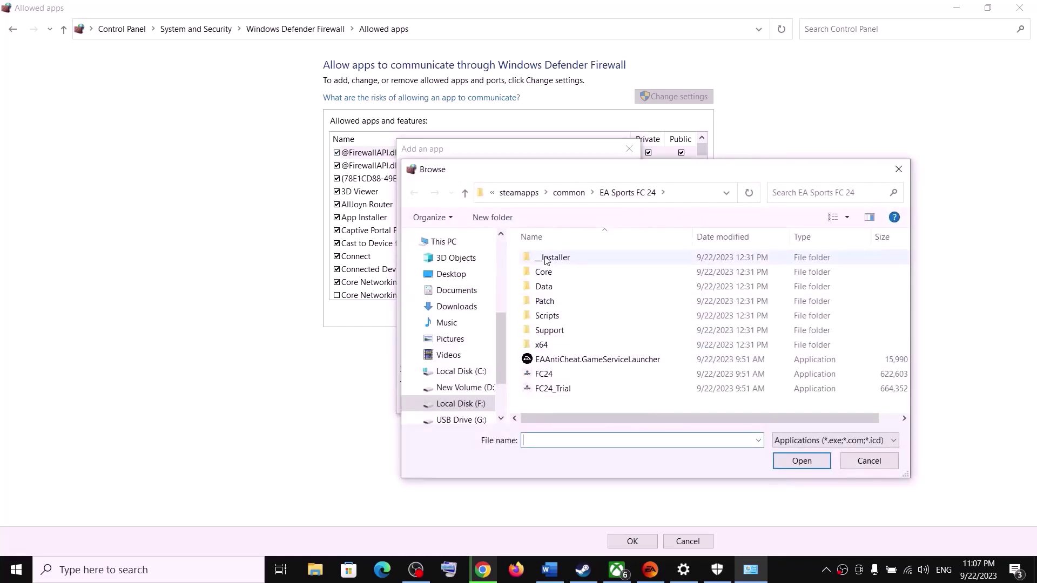
double_click(547, 258)
double_click(559, 273)
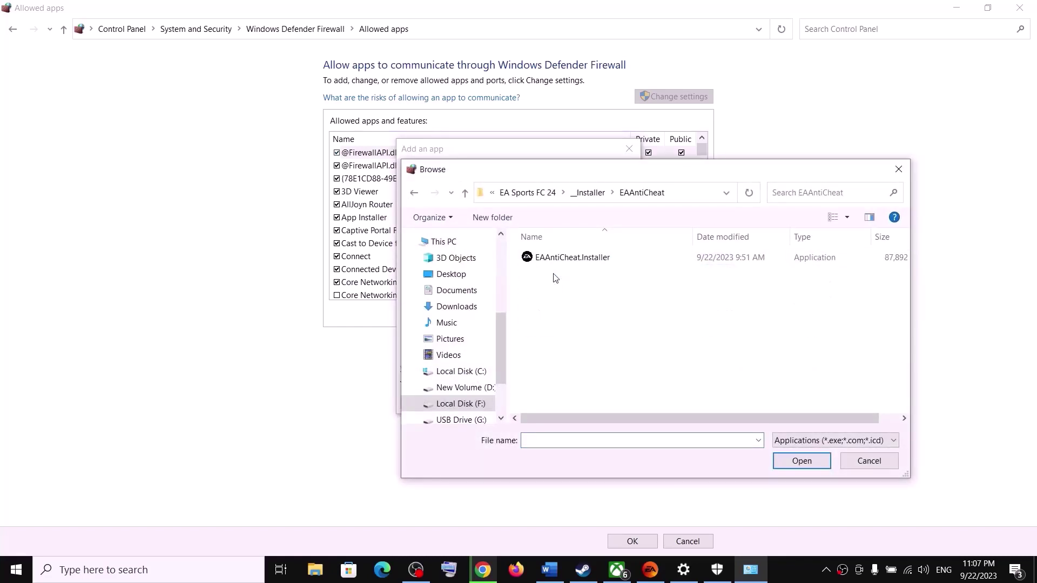
left_click(556, 260)
left_click(799, 462)
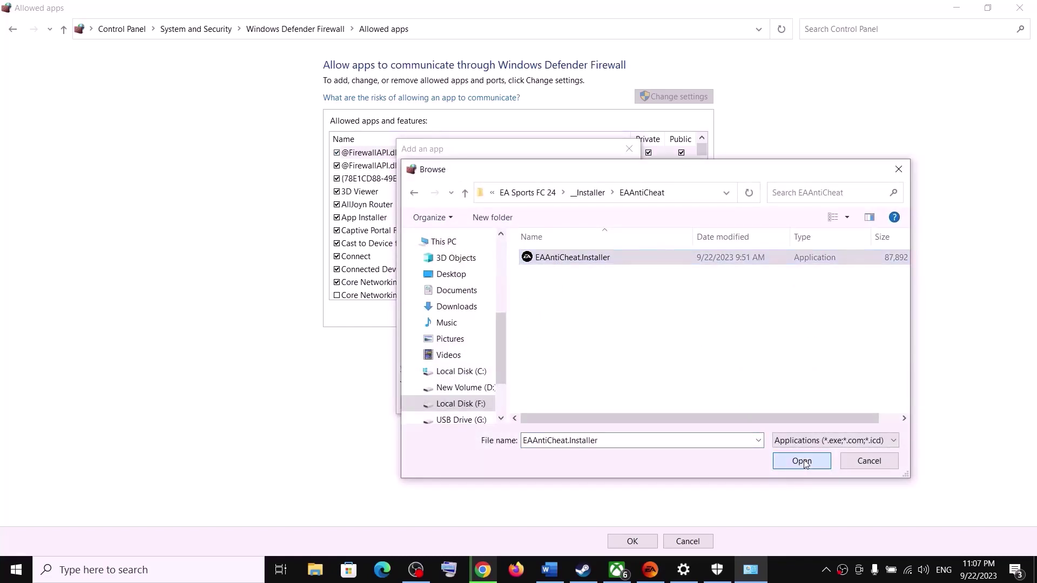
left_click(561, 403)
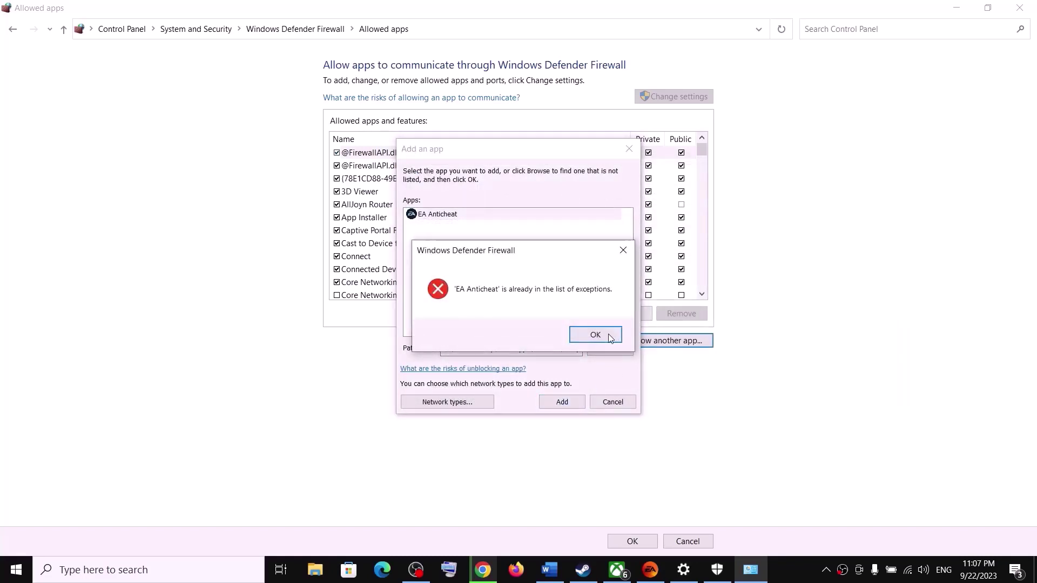
left_click(608, 334)
left_click(628, 149)
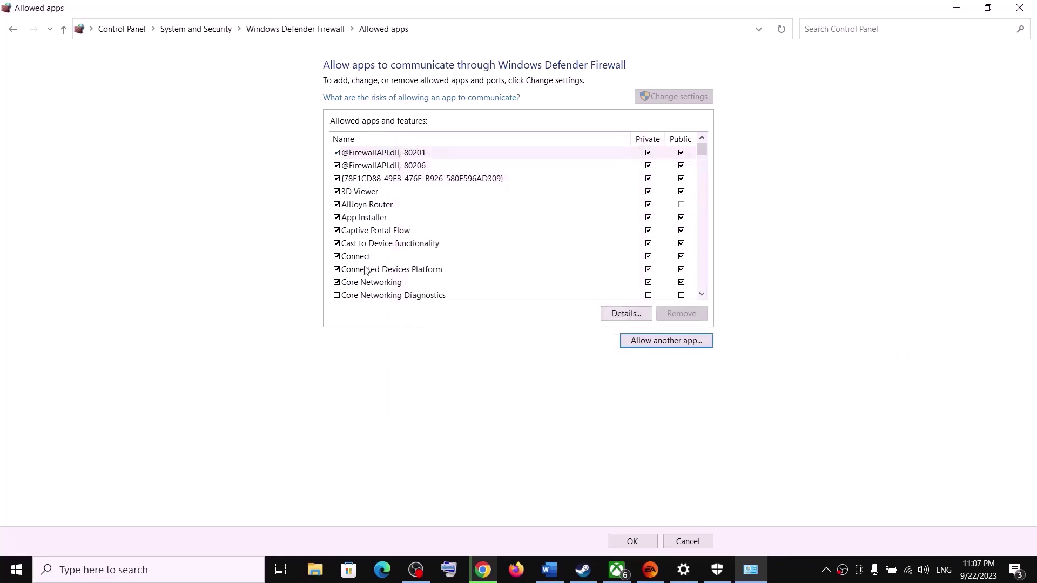
Check the EA Anticheat, EA SPORTS FC 24 and FC 24 entries in the allowed apps list and confirm the list.
scroll(377, 275, "down", 15)
scroll(395, 235, "up", 1)
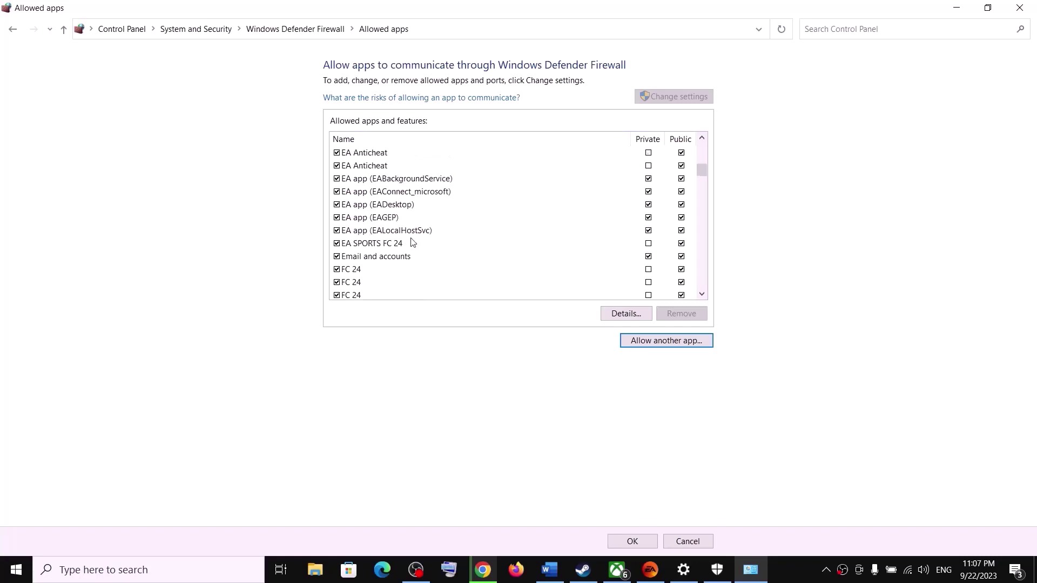
scroll(455, 280, "down", 1)
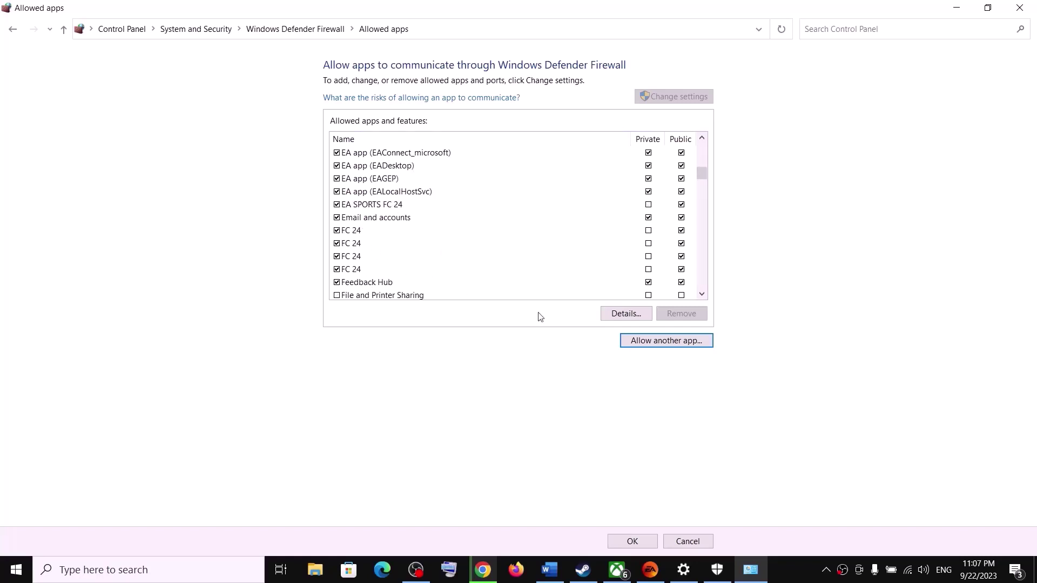
left_click(648, 540)
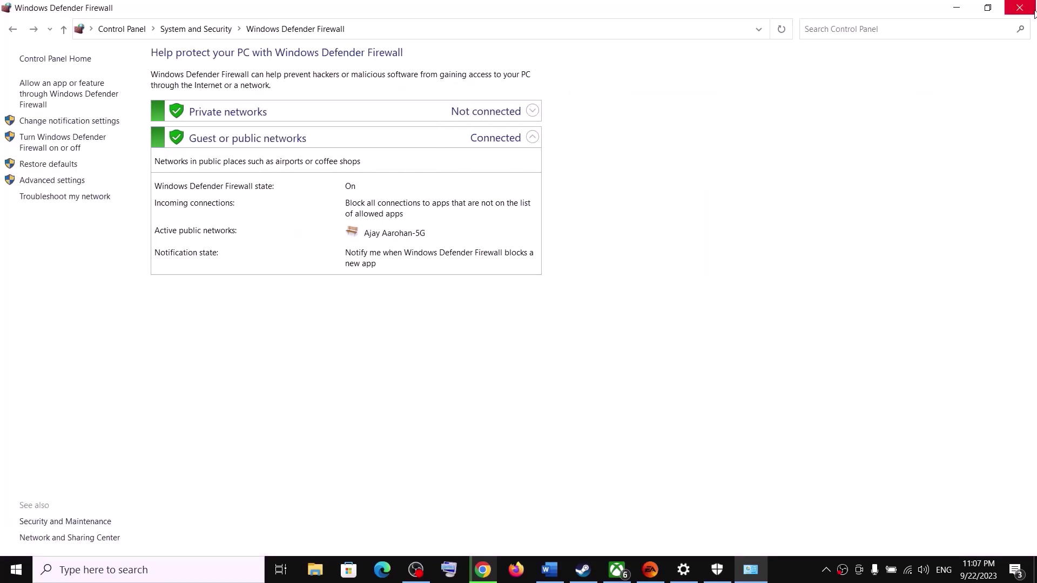
Close the firewall, Windows Security and Settings windows, and select the text "Rollback graphics driver" in the Word document.
left_click(1019, 7)
left_click(1020, 11)
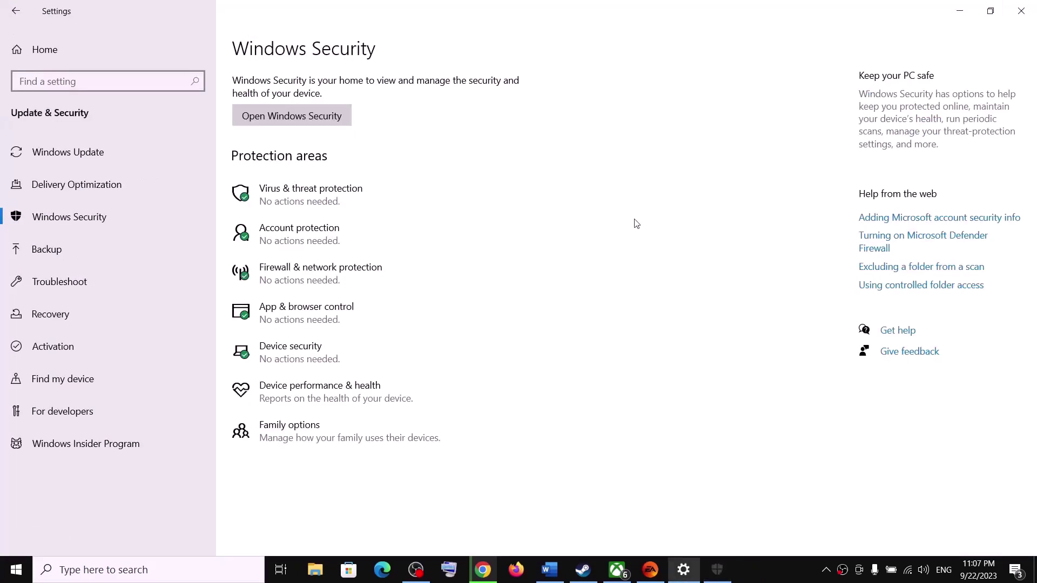
left_click(1029, 19)
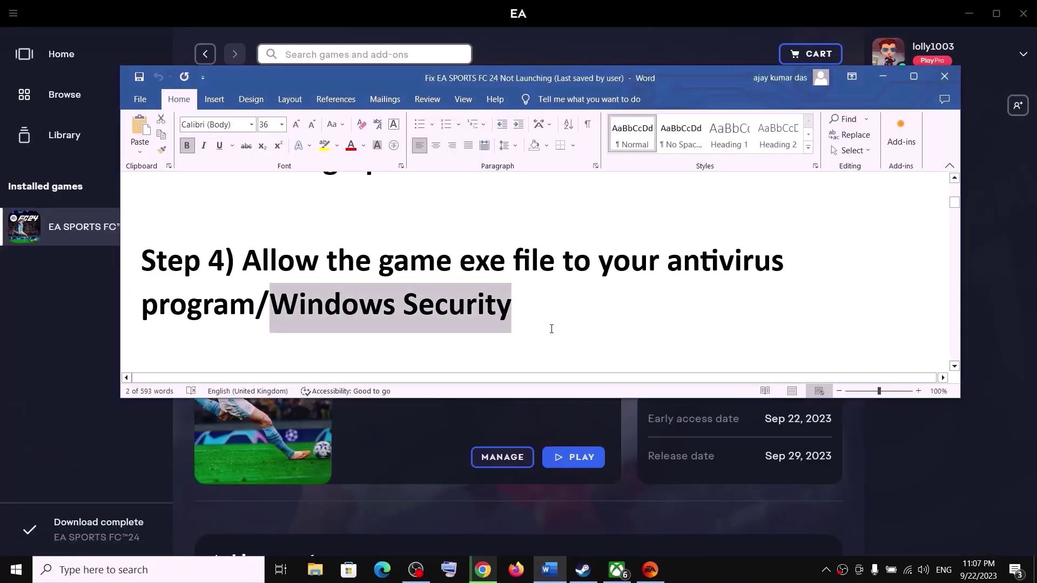
scroll(551, 329, "down", 3)
left_click_drag(244, 308, 558, 297)
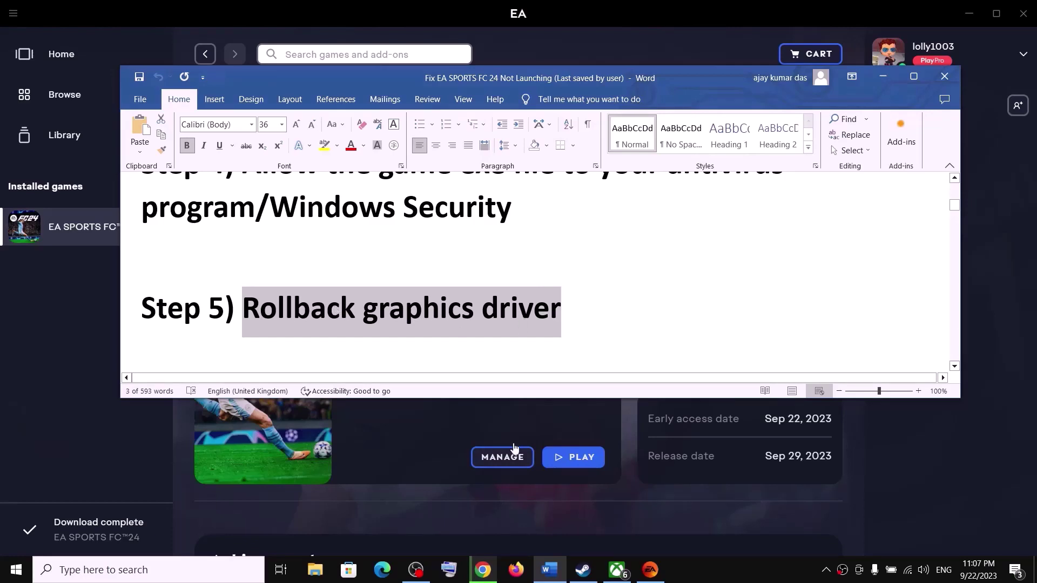
Switch to Chrome and run the manual GeForce driver search with the product and operating system details already filled in.
left_click(483, 570)
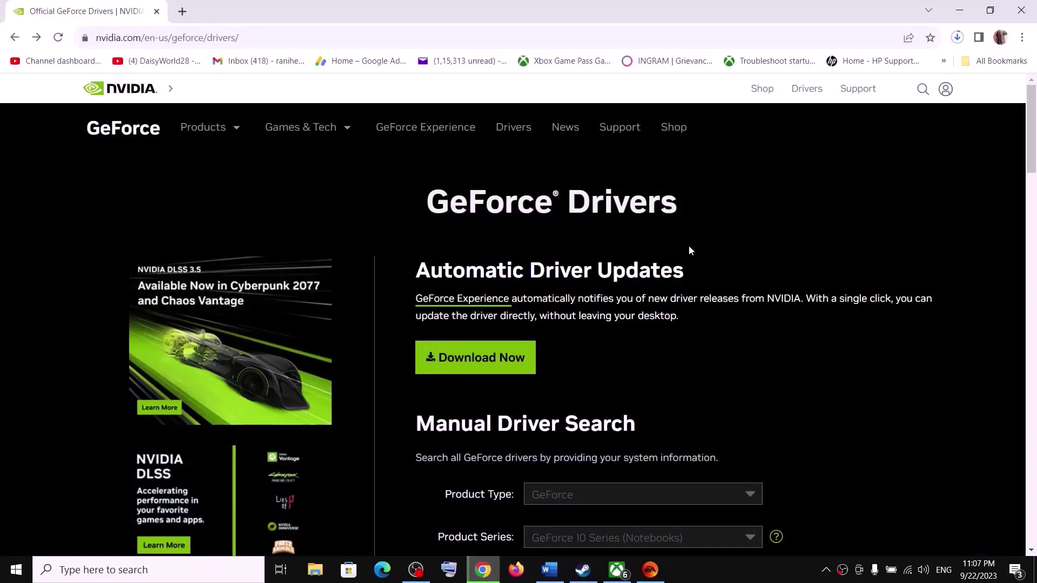
scroll(689, 246, "down", 5)
scroll(631, 219, "down", 1)
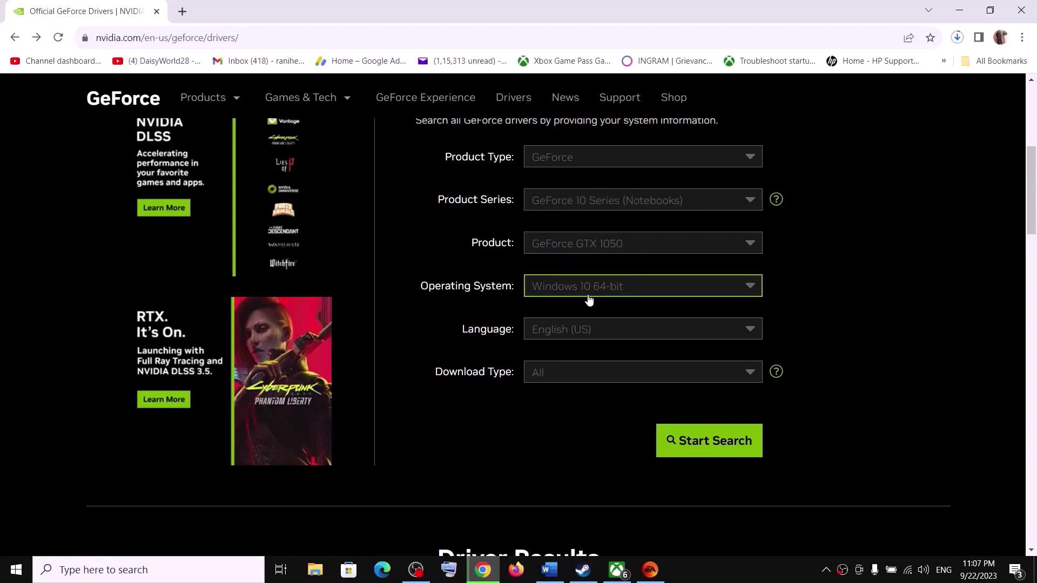
left_click(699, 448)
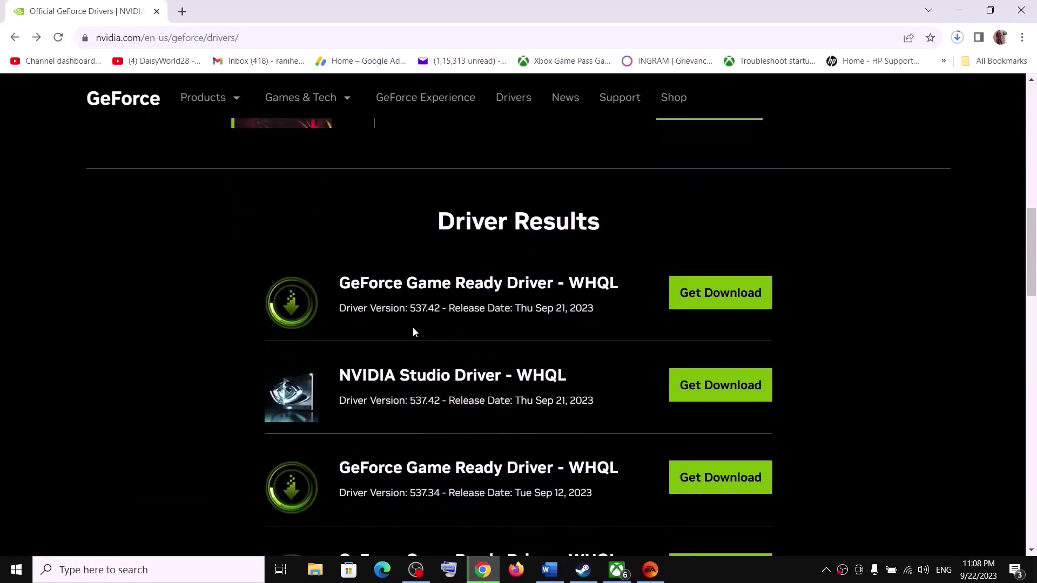
Compare driver versions 537.42, 537.34 and 537.13 in the results and open the download page of GeForce Game Ready Driver 537.34.
left_click_drag(410, 309, 436, 306)
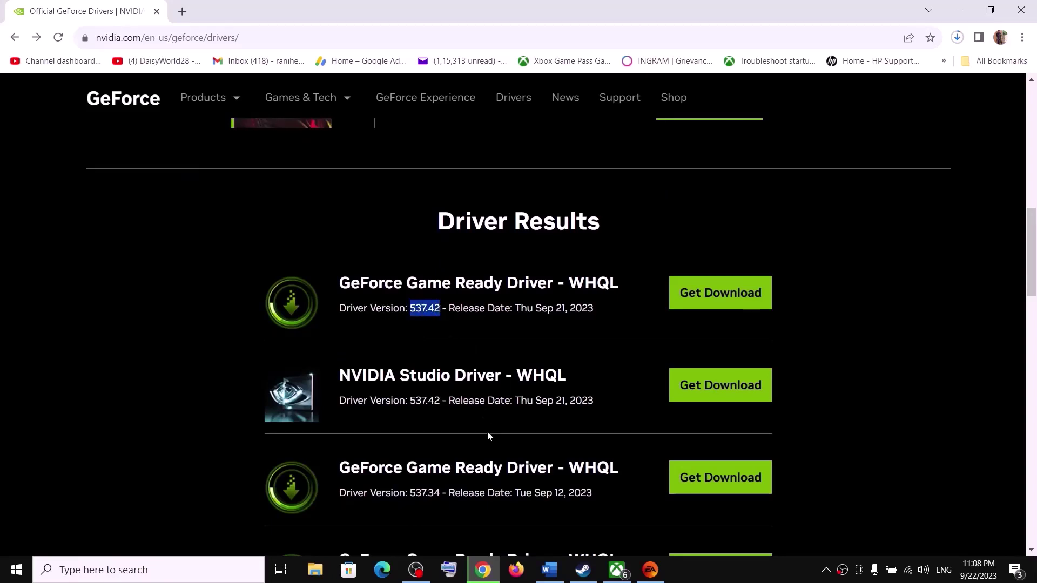
scroll(487, 431, "down", 3)
left_click_drag(411, 358, 442, 362)
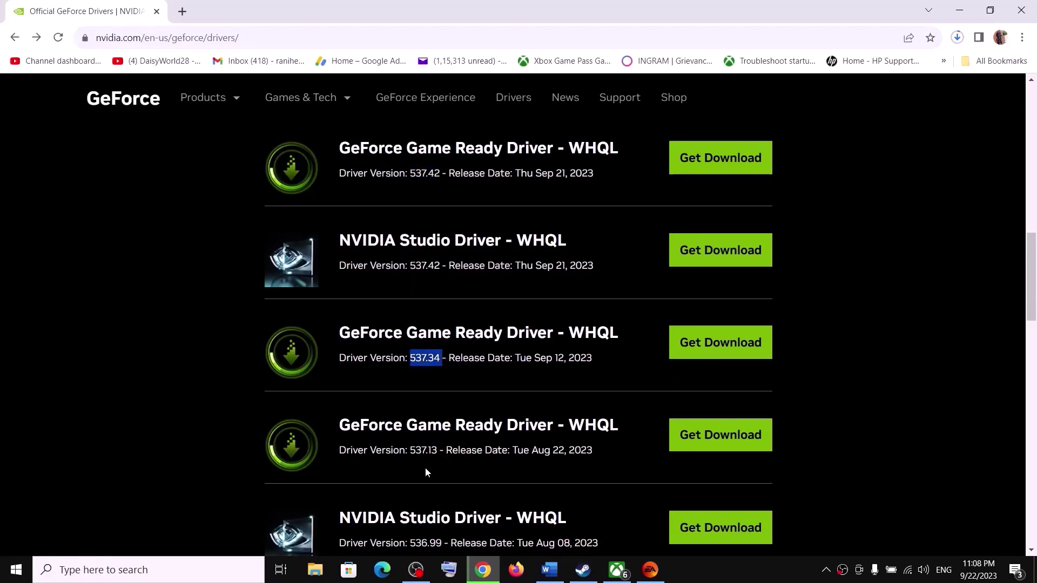
left_click_drag(411, 450, 430, 453)
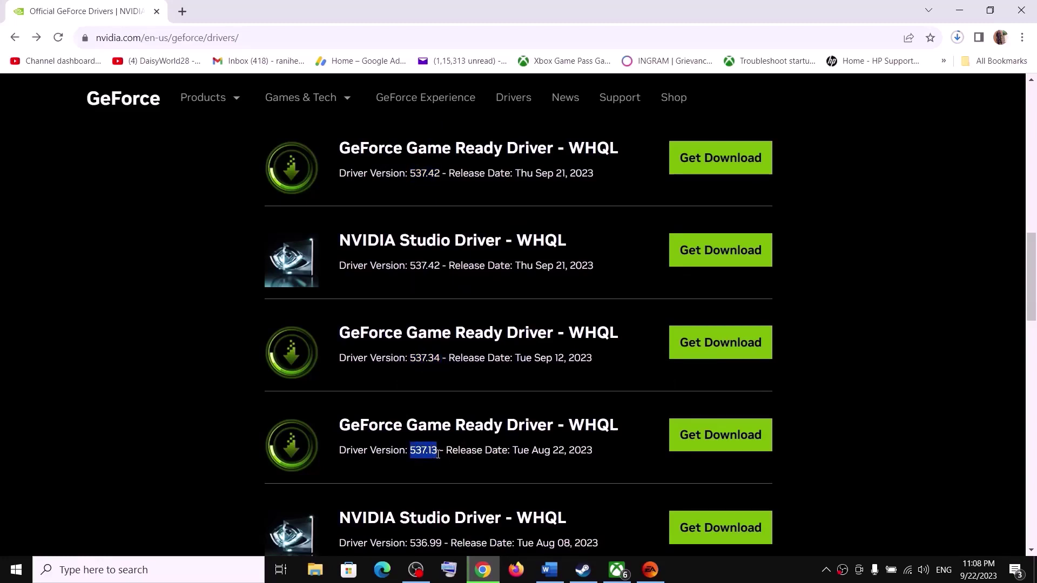
left_click(740, 344)
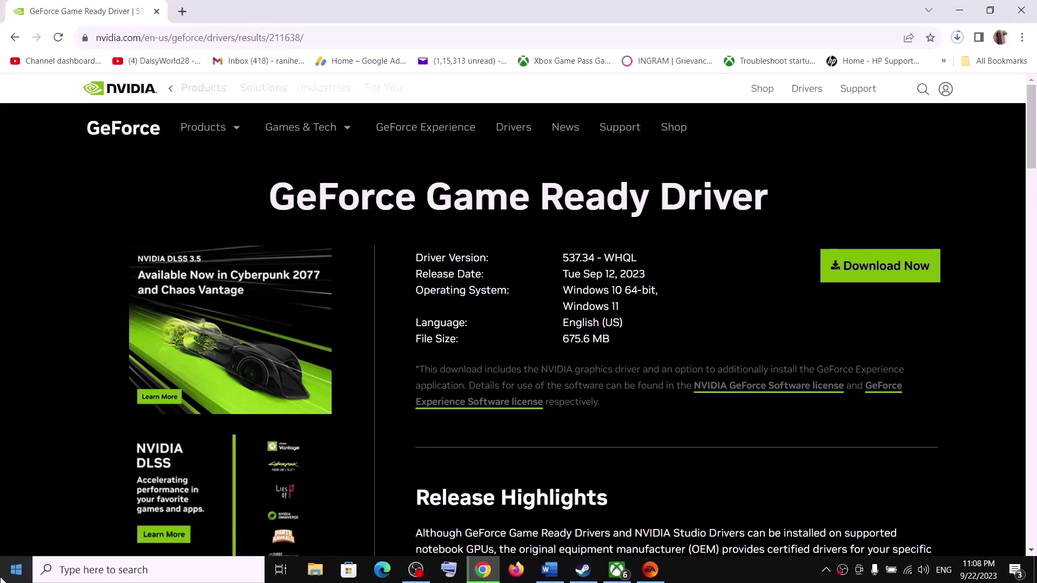
left_click(16, 570)
left_click(12, 545)
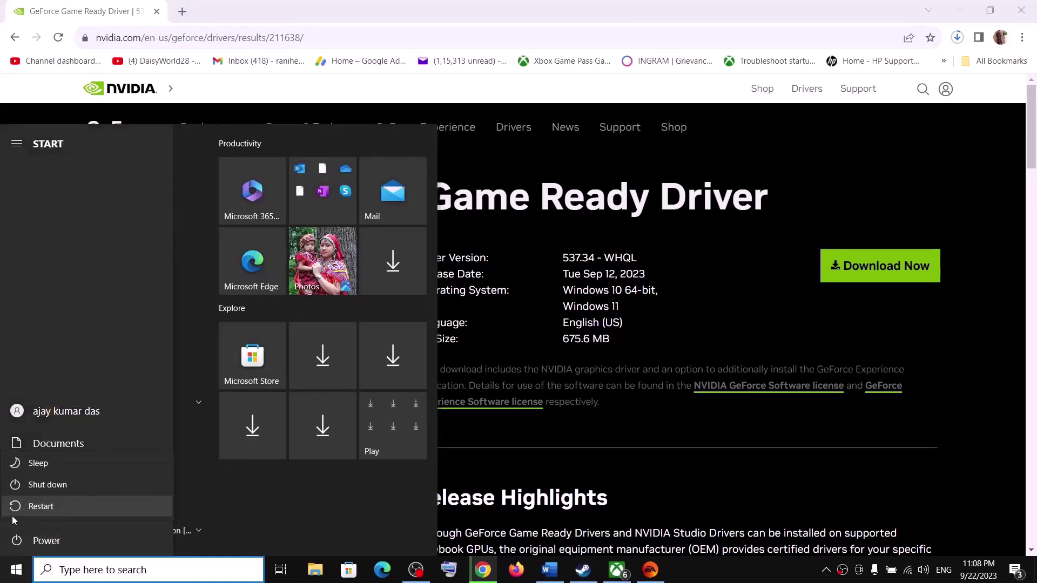
left_click(695, 334)
left_click(702, 330)
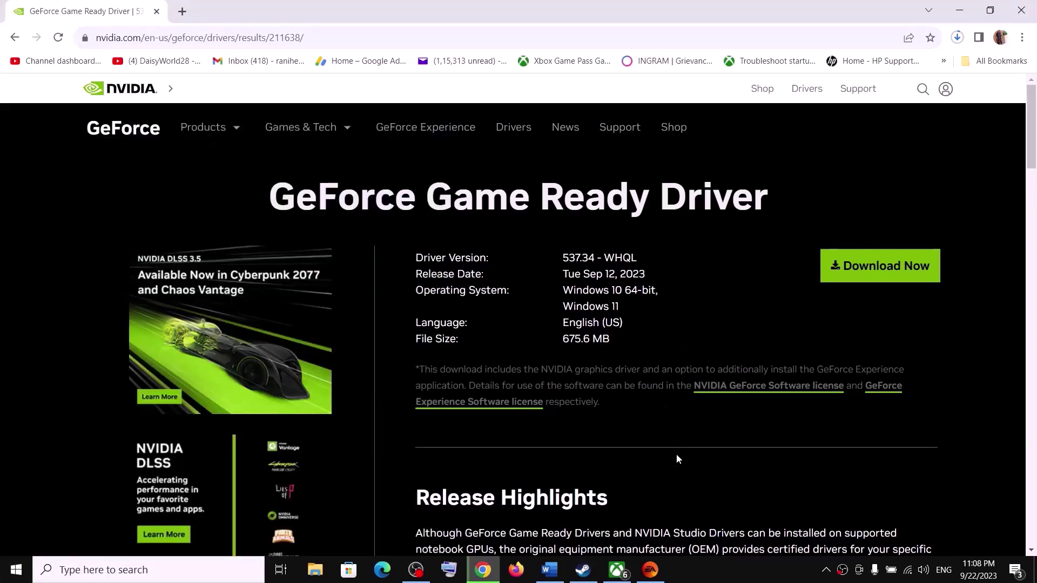
Switch to Word and select the step 6 text "Repair/Verify the game files on EA App/Steam".
left_click(549, 570)
scroll(343, 344, "down", 2)
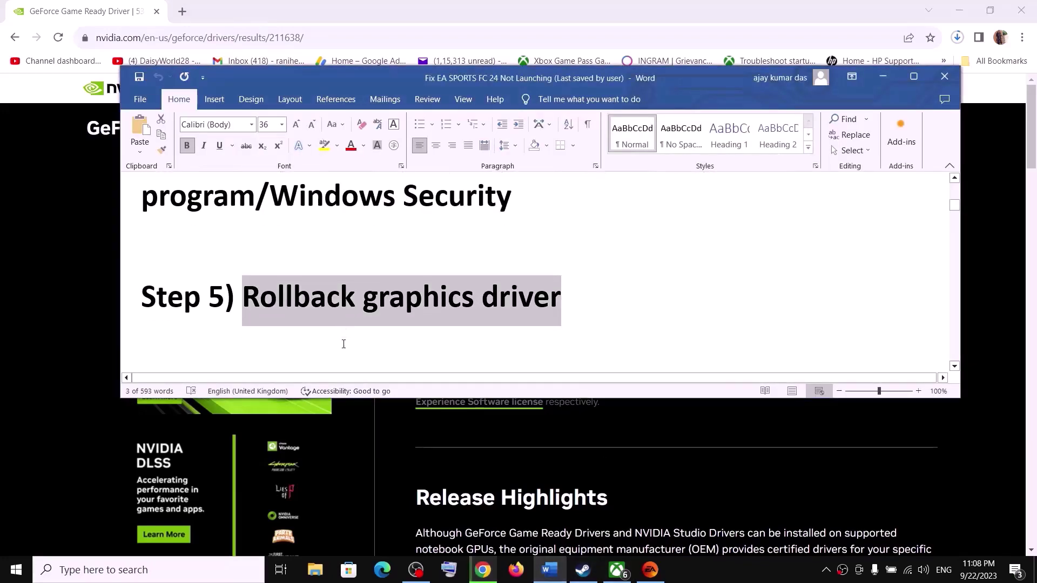
scroll(344, 344, "down", 2)
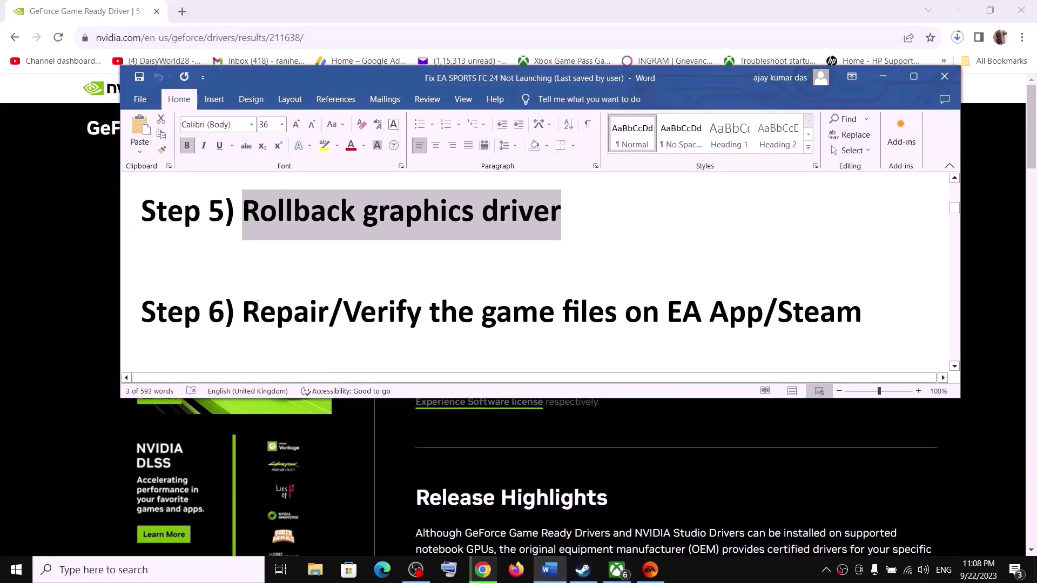
left_click_drag(257, 306, 791, 305)
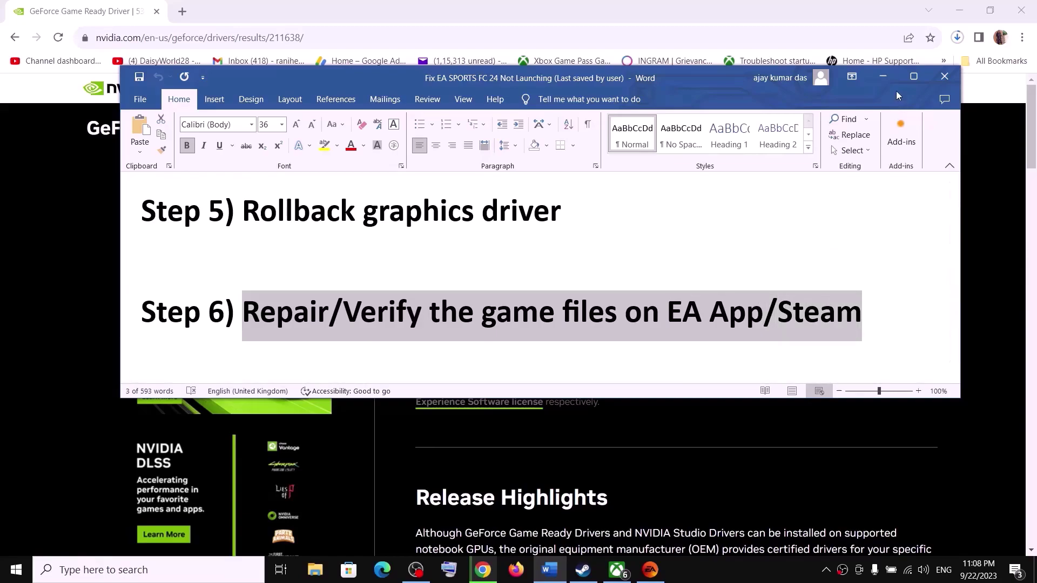
Switch to Steam and view the Installed Files properties of EA SPORTS FC 24 with the game file verification option, then close them.
left_click(883, 76)
left_click(581, 570)
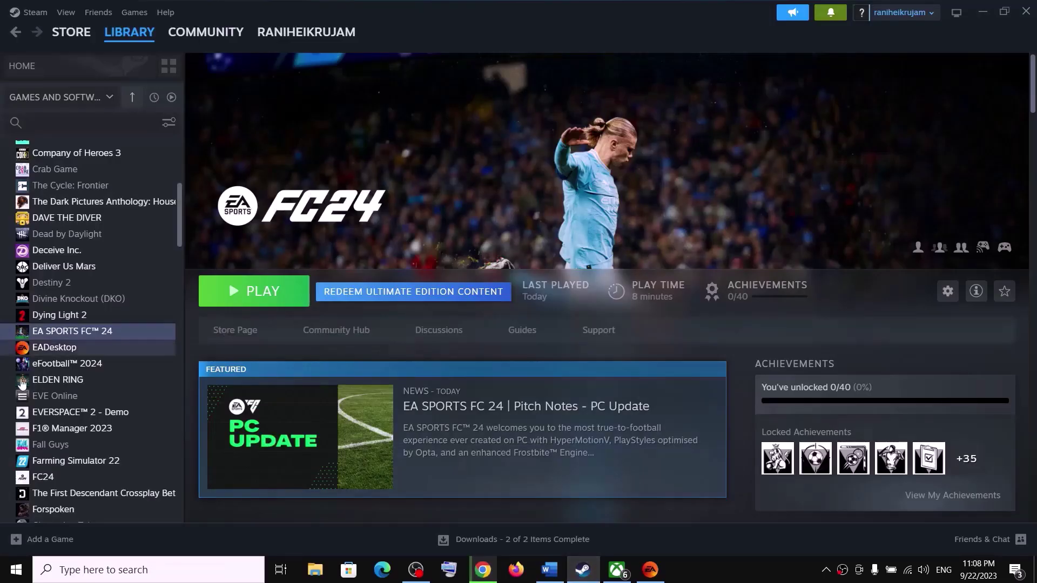
right_click(57, 337)
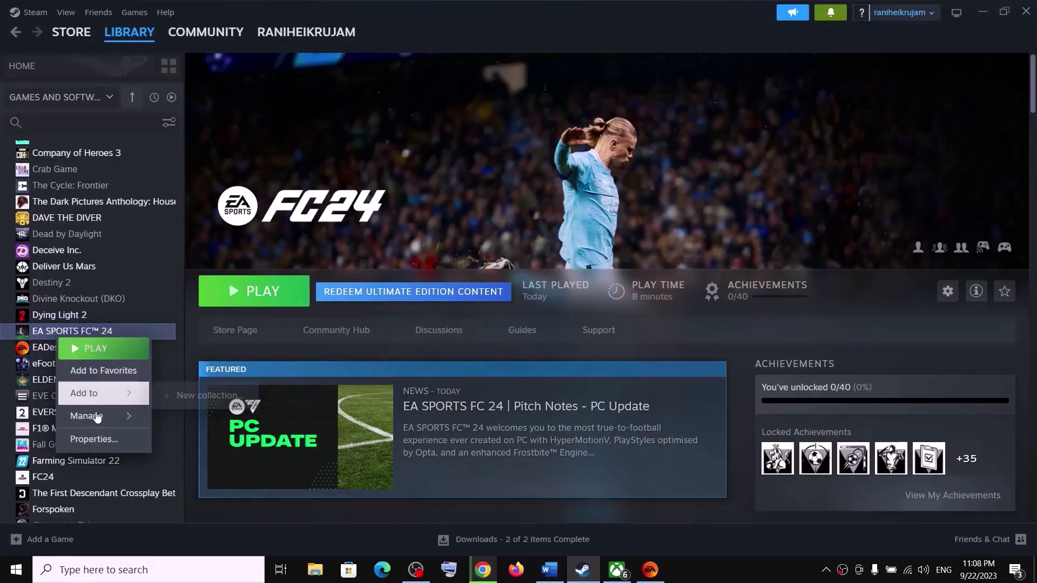
left_click(92, 438)
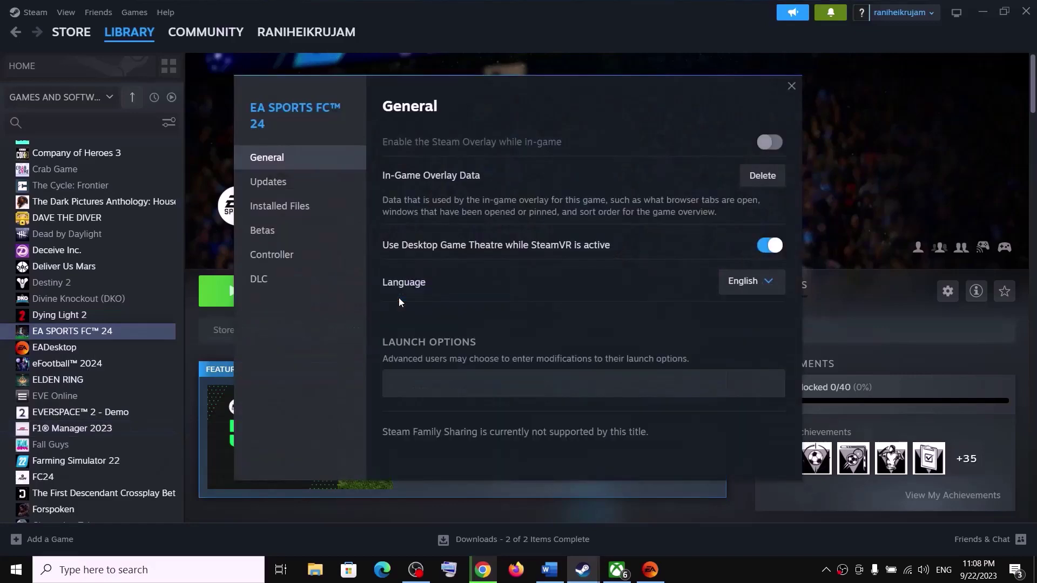
left_click(278, 209)
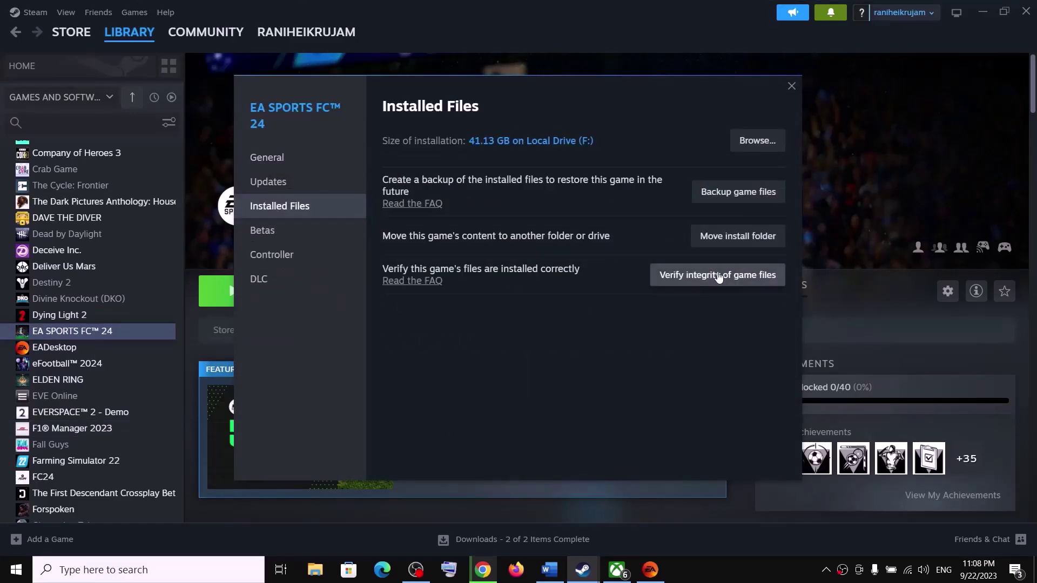
left_click(796, 91)
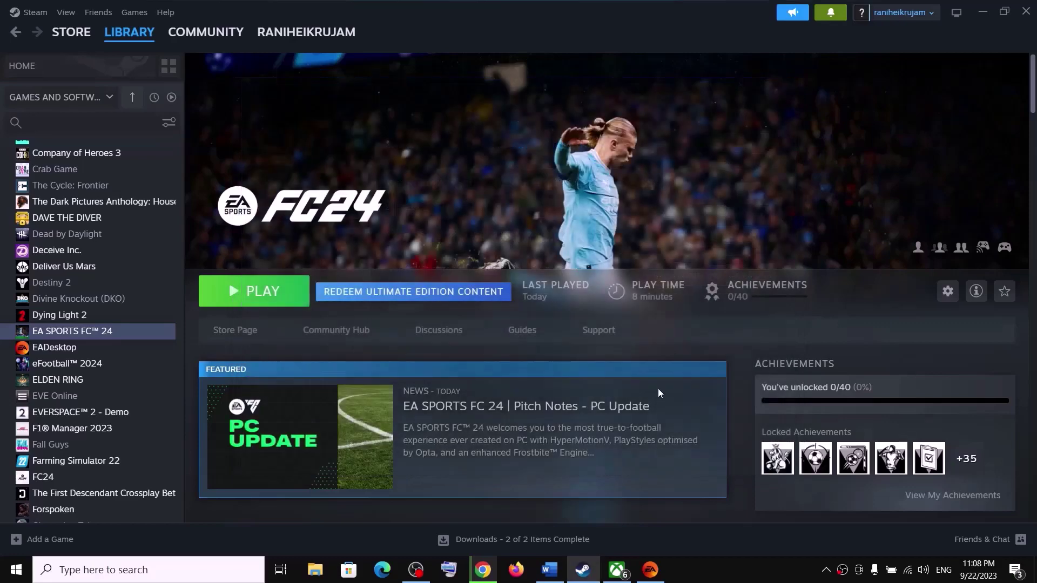
Switch to the EA app and view the manage options of EA SPORTS FC 24, including Repair, then dismiss them.
left_click(651, 570)
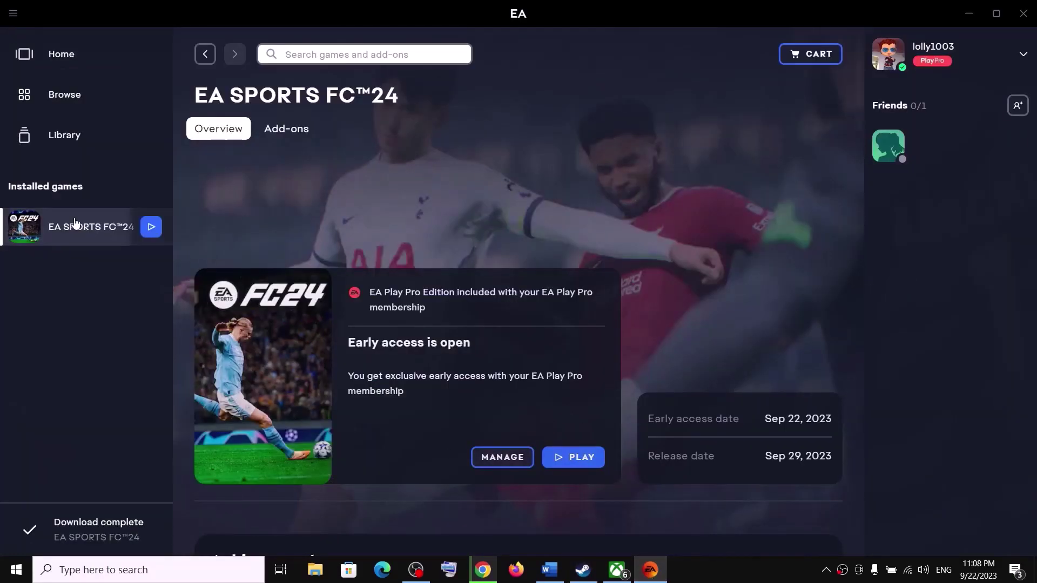
left_click(502, 457)
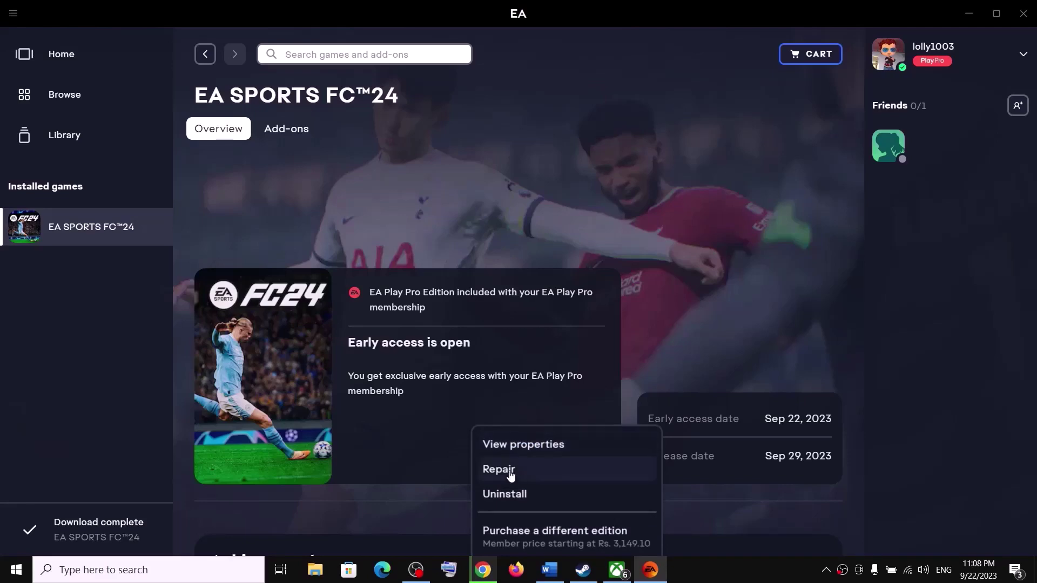
left_click(706, 320)
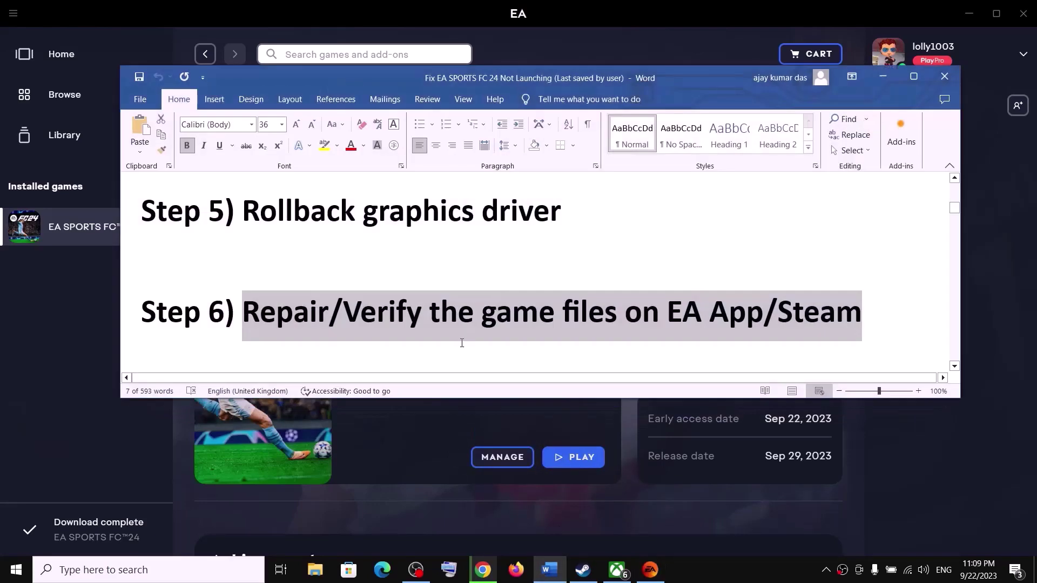
Select the step 7 text "Run the game as an administrator from the game installation folder" in the Word document and minimize Word.
scroll(461, 341, "down", 5)
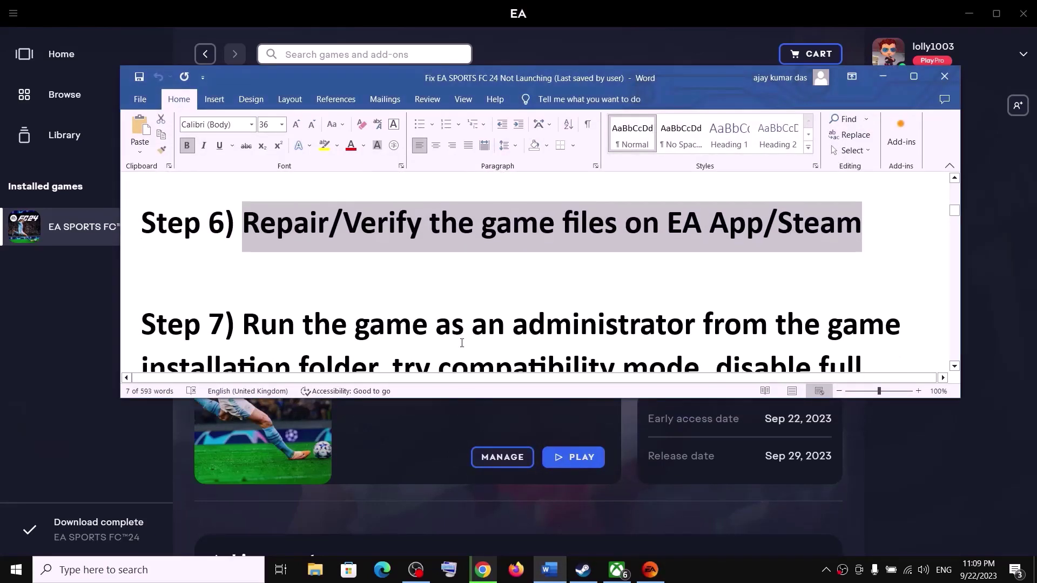
left_click_drag(242, 252, 377, 296)
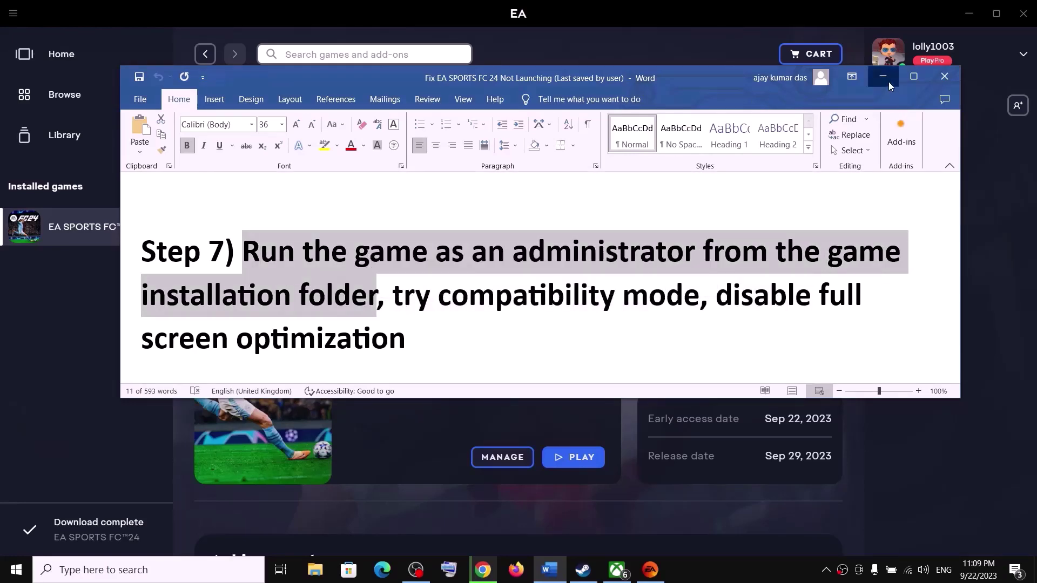
left_click(883, 76)
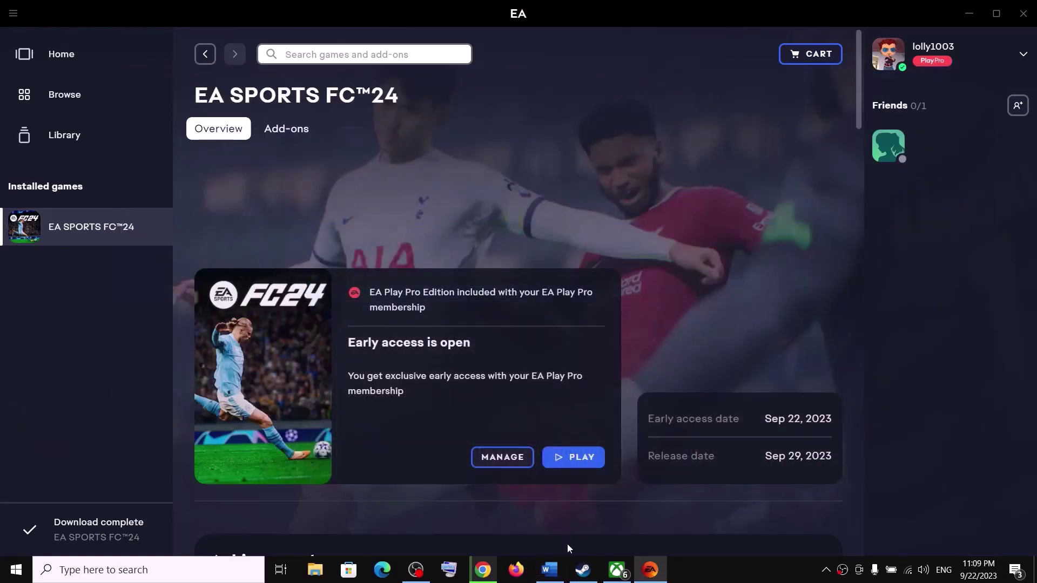
Switch to Steam and open the local installation folder of EA SPORTS FC 24.
left_click(583, 570)
right_click(75, 330)
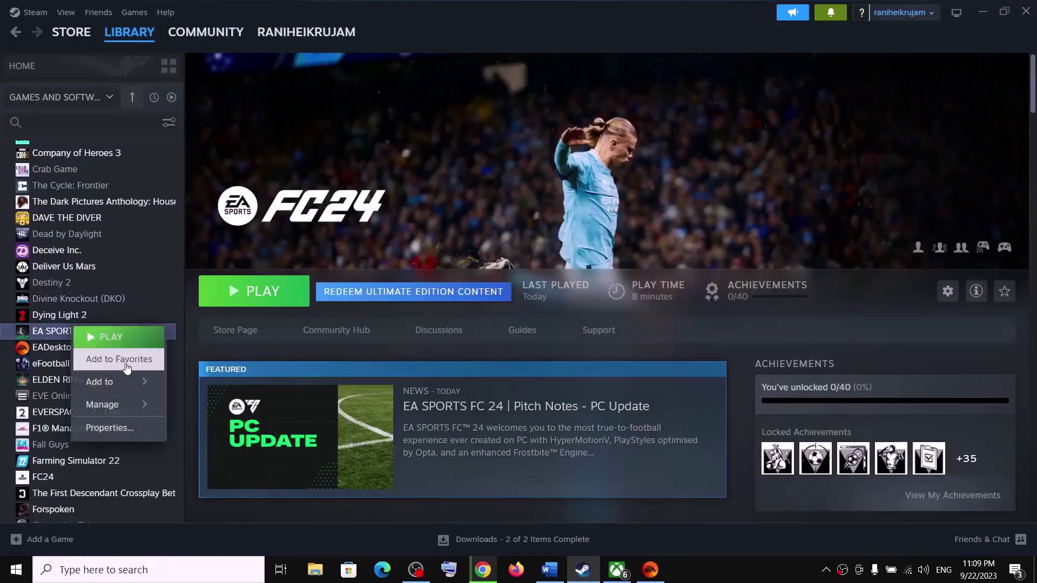
mouse_move(113, 404)
left_click(219, 428)
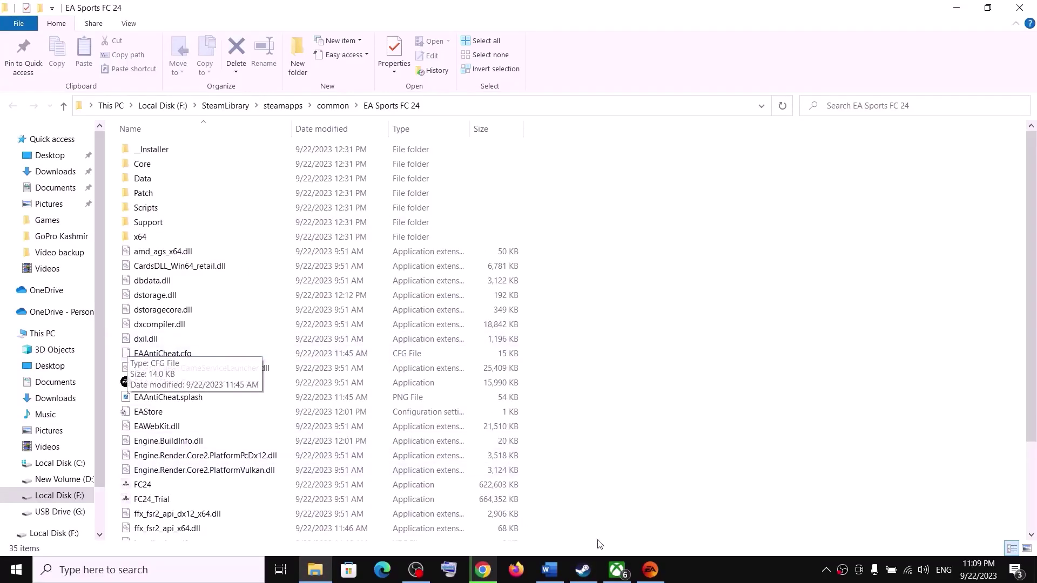
Switch to the EA app and open the game's install location D:\EA SPORTS FC 24 from its properties.
left_click(666, 571)
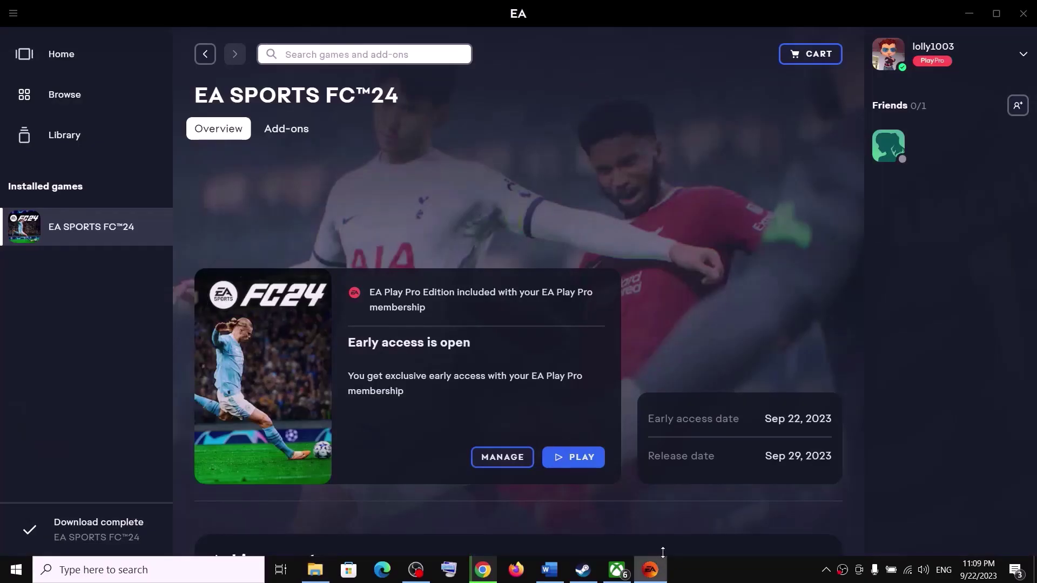
left_click(521, 458)
left_click(541, 445)
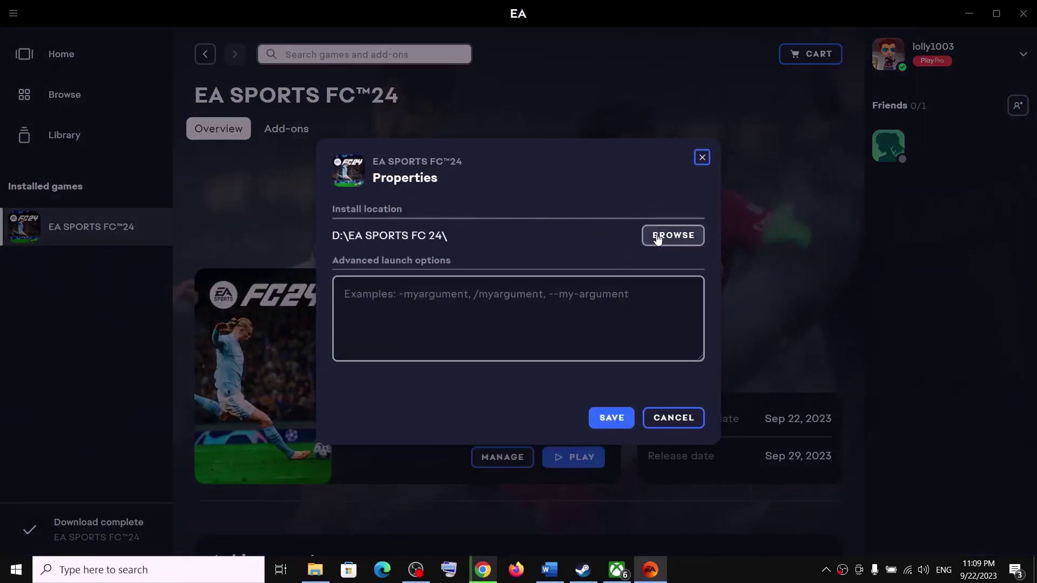
left_click(655, 235)
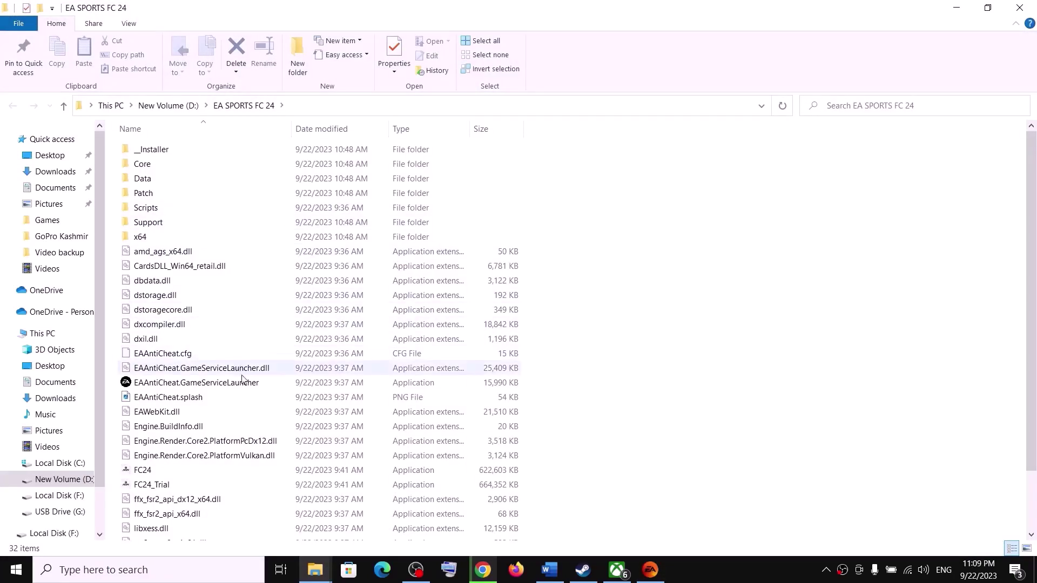
Set the FC24 application in the game folder to run as an administrator and apply the change.
scroll(246, 391, "down", 2)
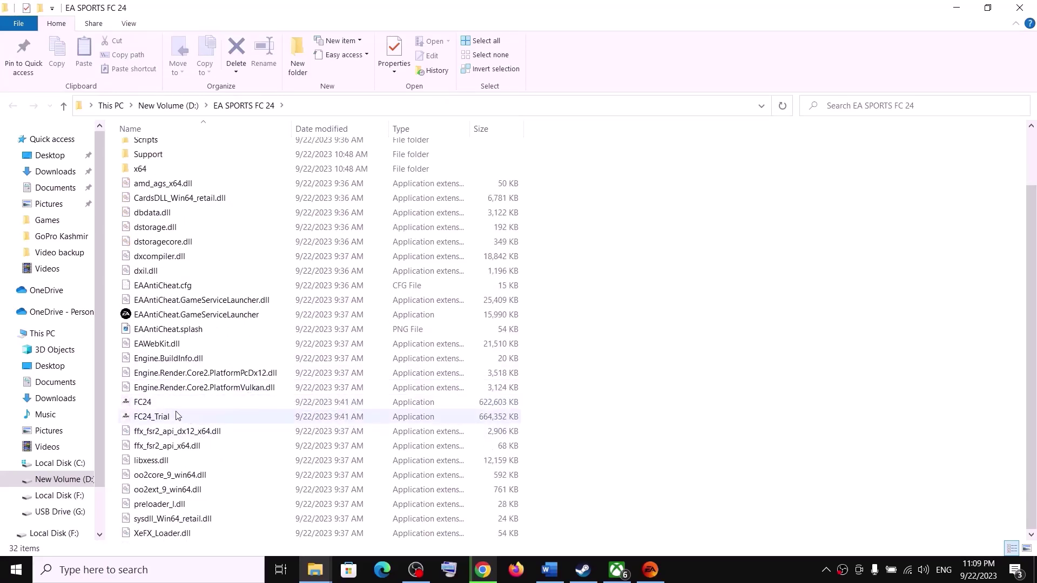
right_click(158, 409)
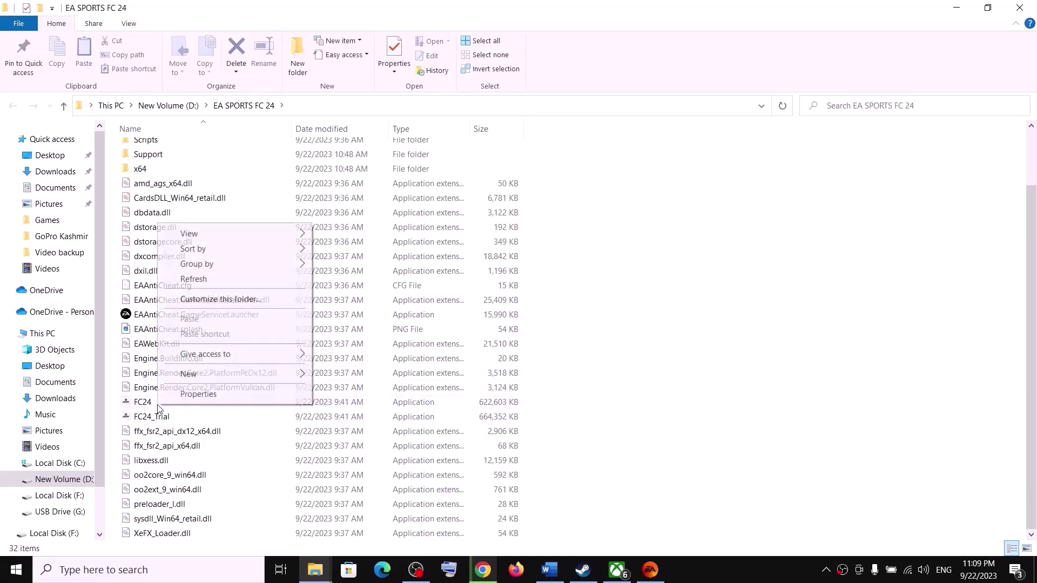
left_click(149, 406)
right_click(147, 405)
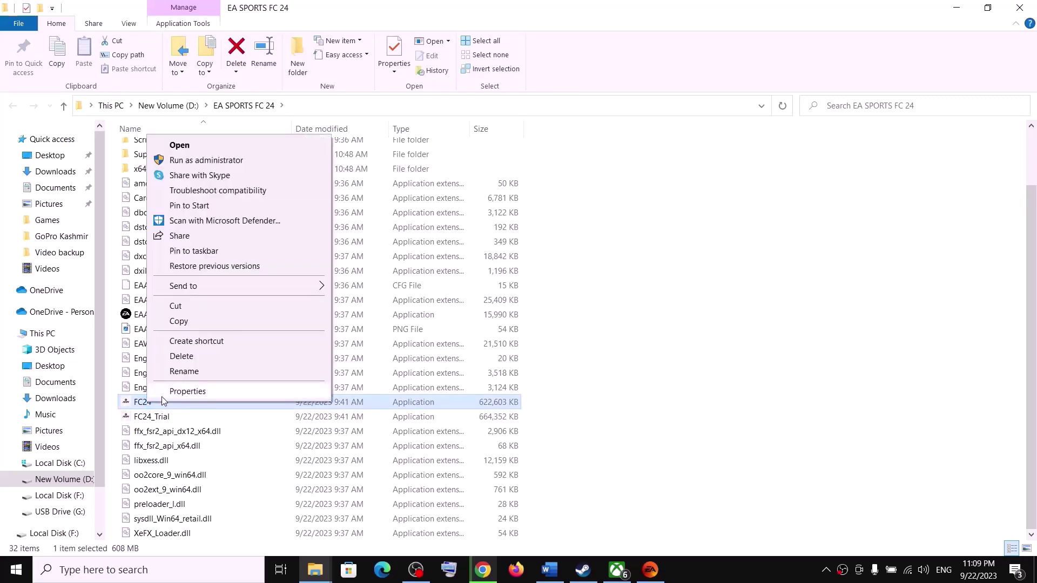
left_click(187, 391)
left_click_drag(316, 200, 540, 106)
left_click(518, 145)
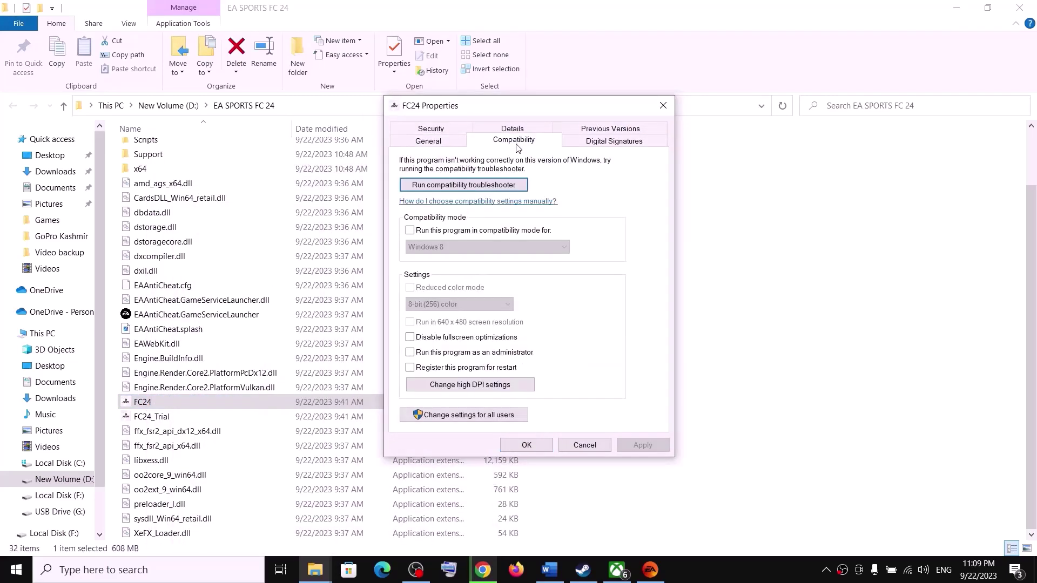
left_click(411, 353)
left_click(642, 445)
left_click(528, 447)
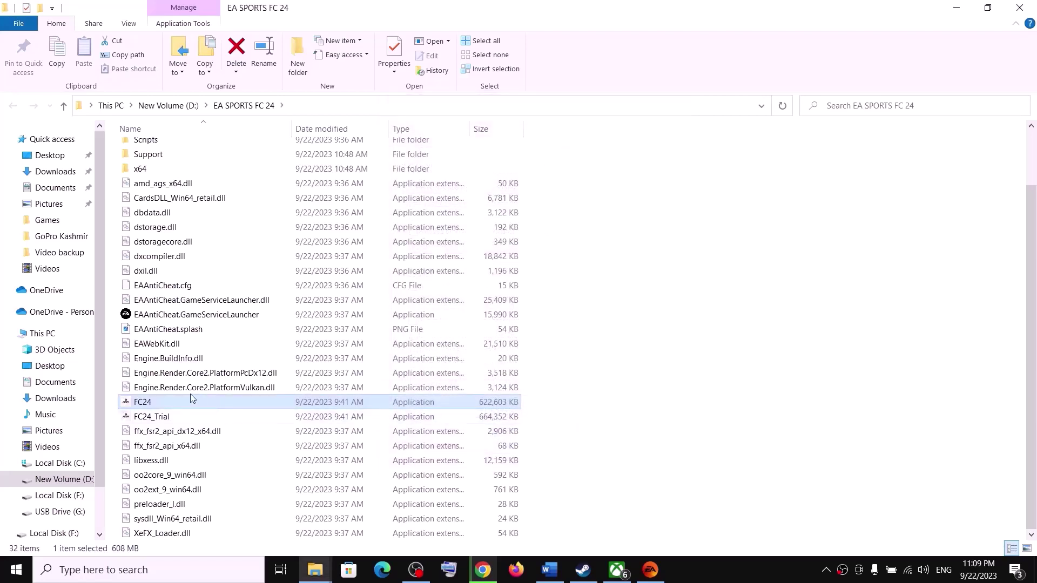
Enable compatibility mode for the FC24 application with Windows 8 and apply the change.
right_click(151, 404)
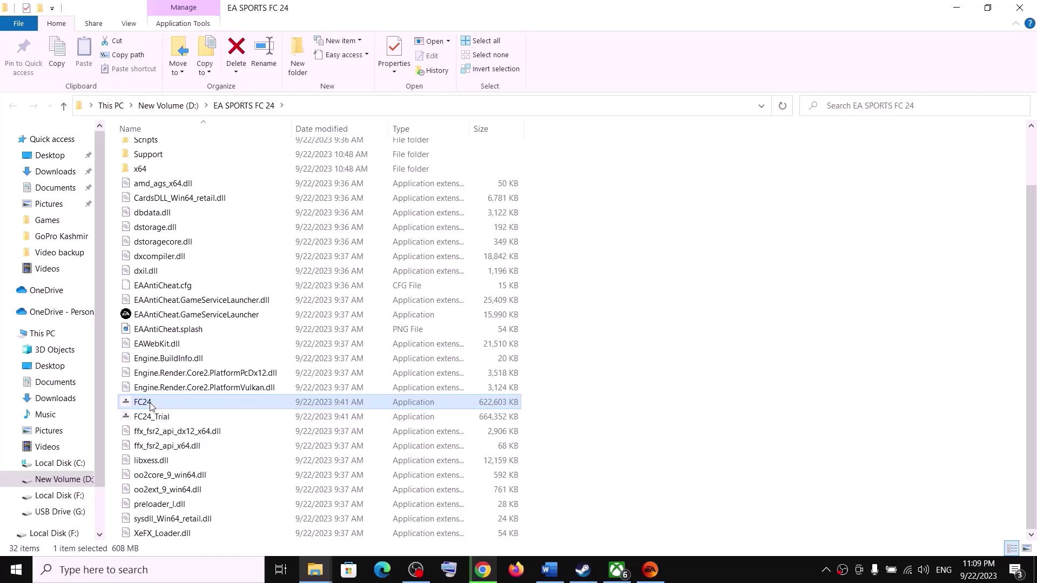
left_click(196, 393)
left_click_drag(298, 200, 501, 129)
left_click(487, 164)
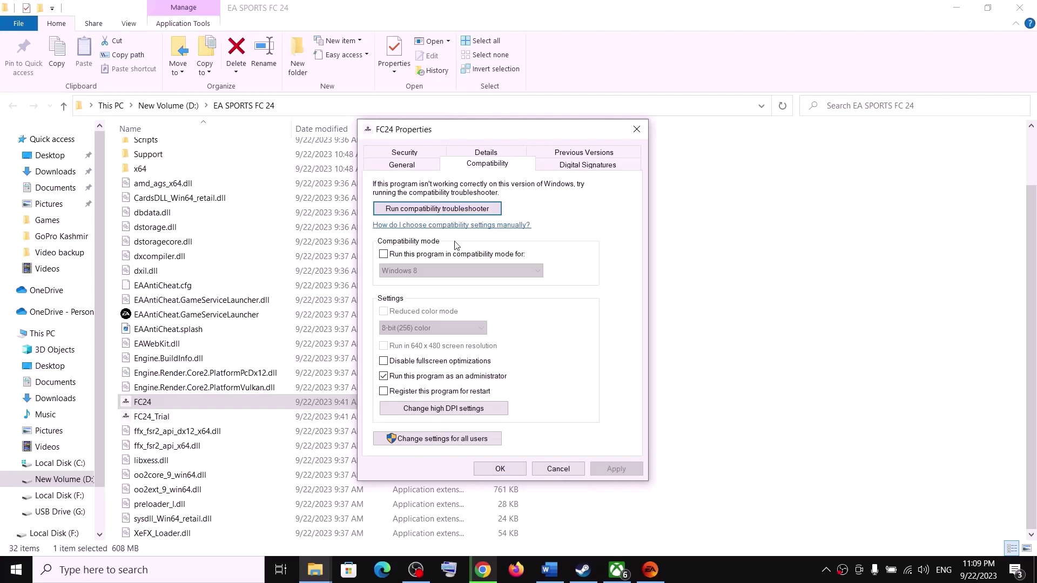
left_click(385, 255)
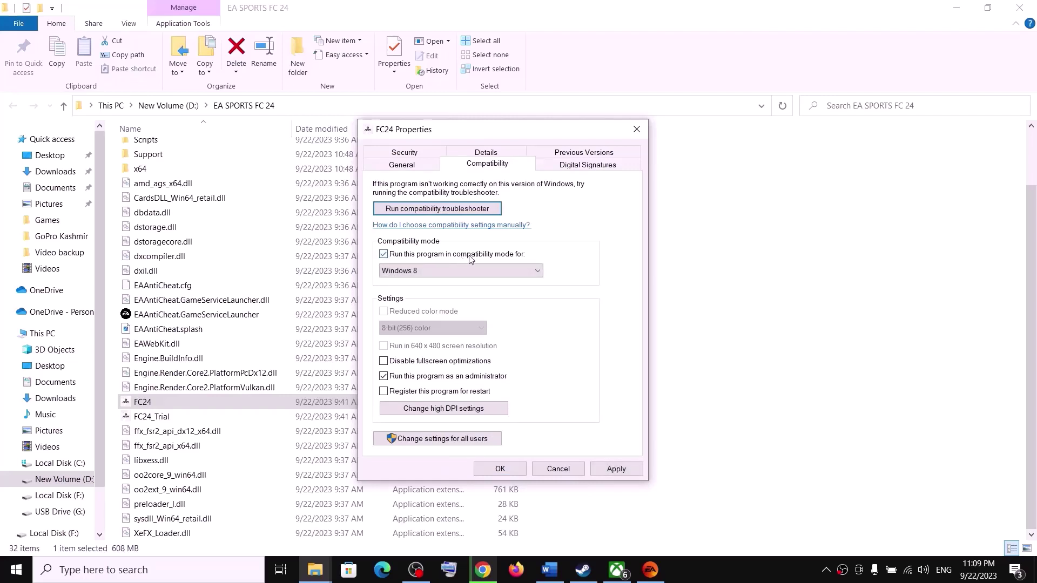
left_click(467, 273)
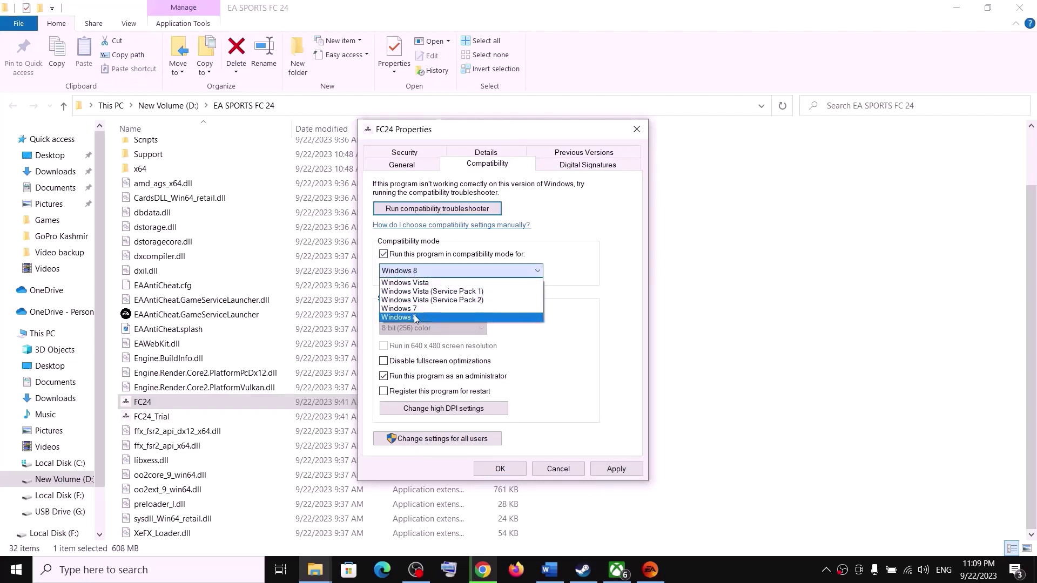
left_click(413, 314)
left_click(616, 470)
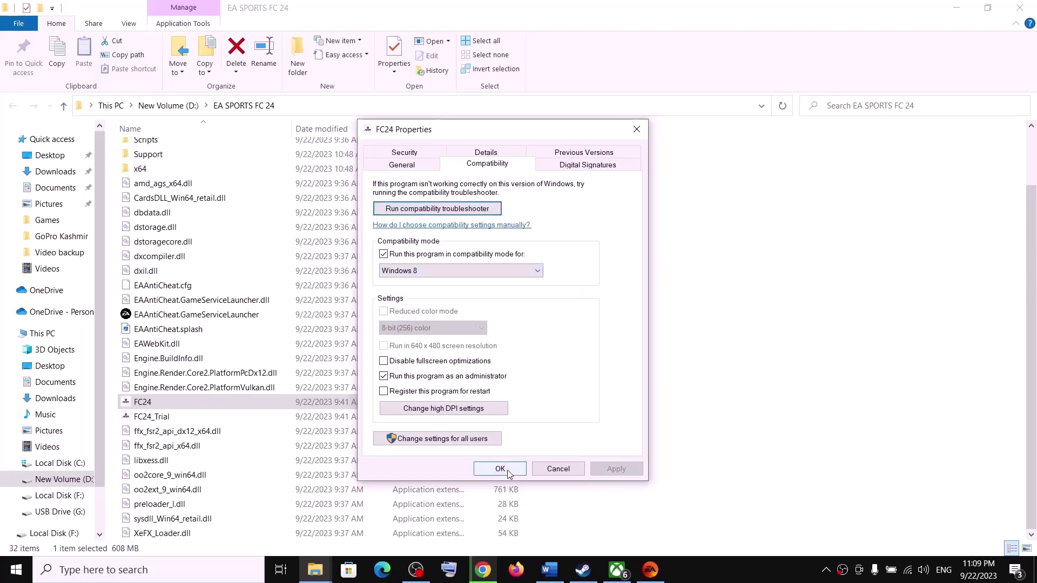
left_click(504, 469)
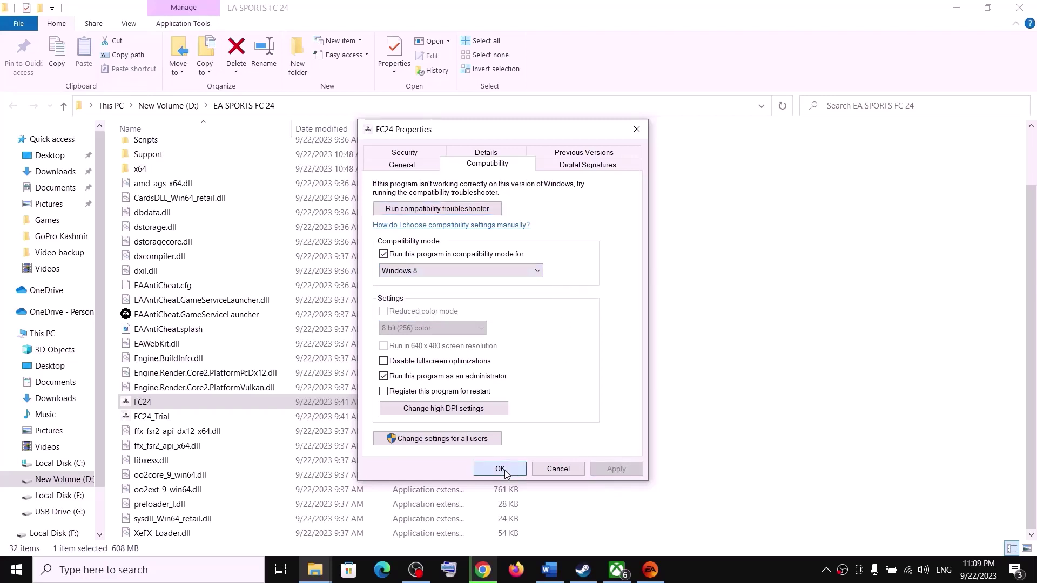
Change the FC24 application's compatibility mode to Windows 7 and apply the change.
right_click(176, 402)
left_click(215, 390)
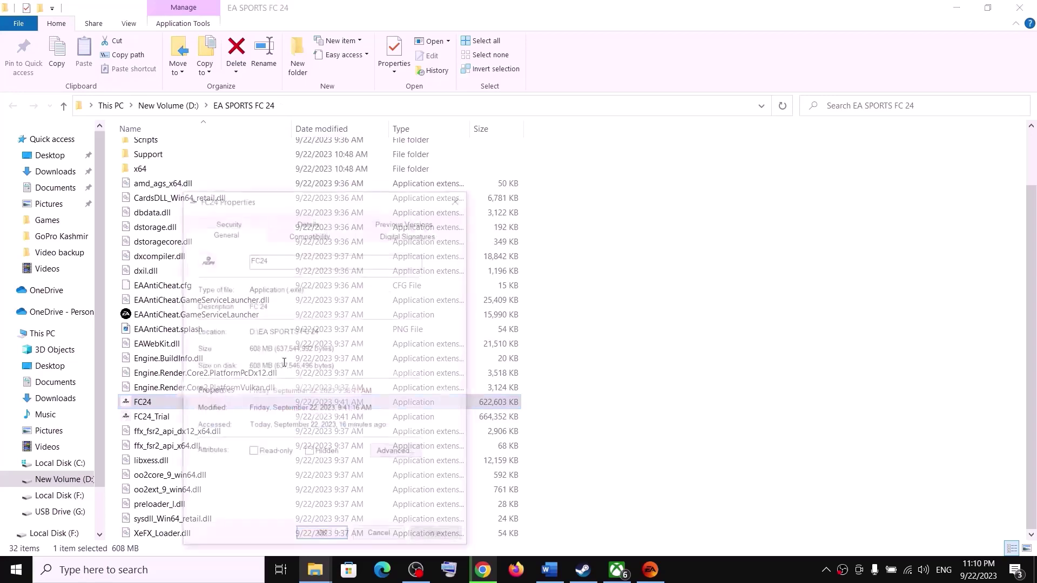
left_click(310, 238)
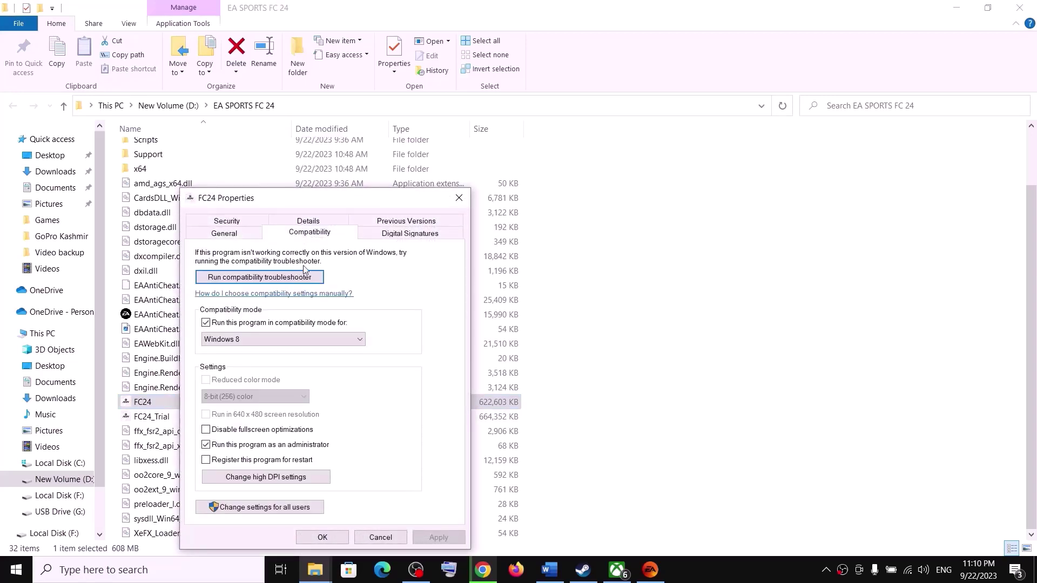
left_click(243, 340)
left_click(233, 377)
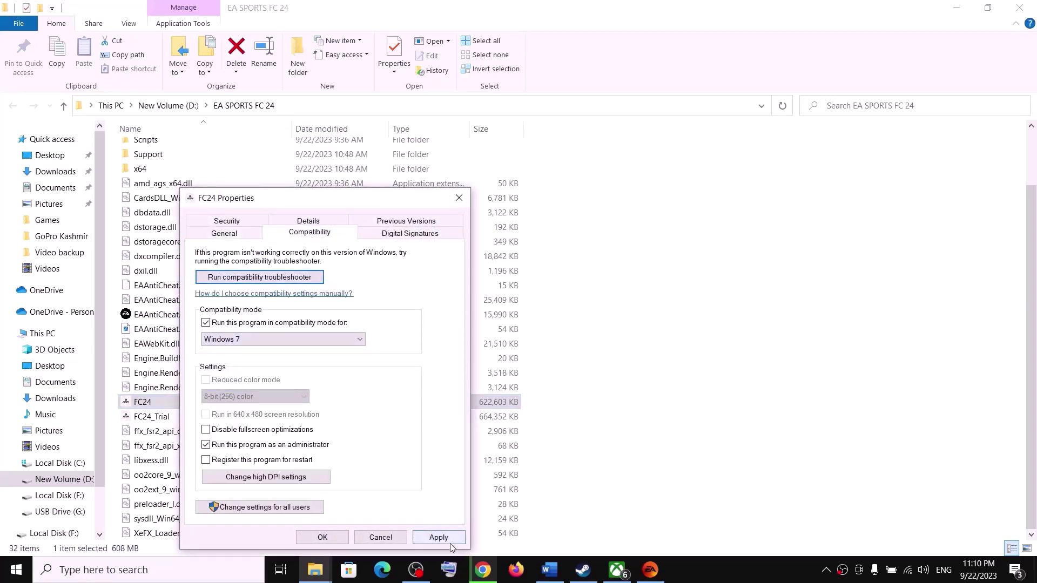
left_click(439, 537)
left_click(322, 537)
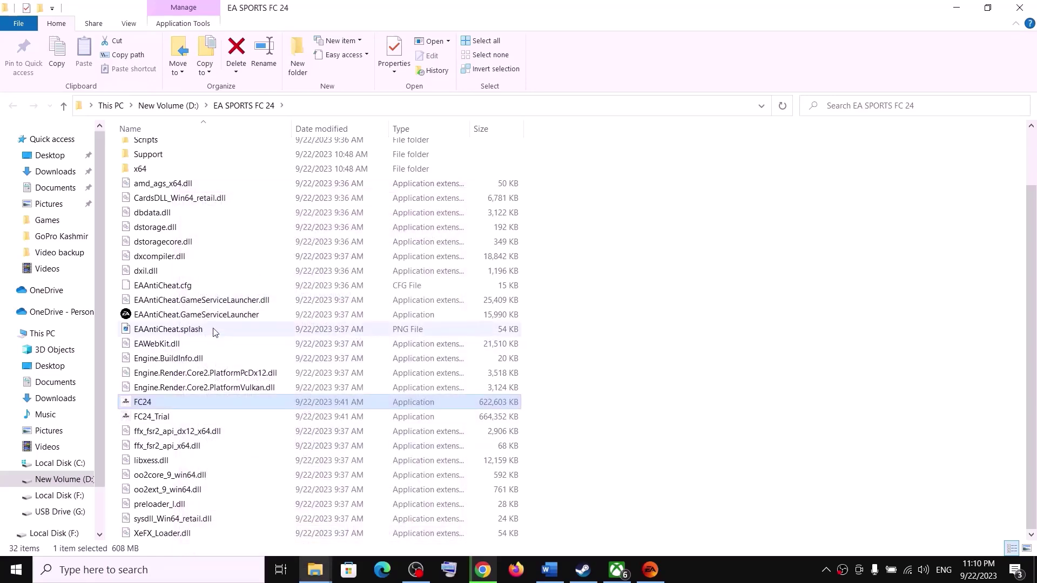
Disable fullscreen optimizations for the FC24 application and apply the change.
right_click(160, 403)
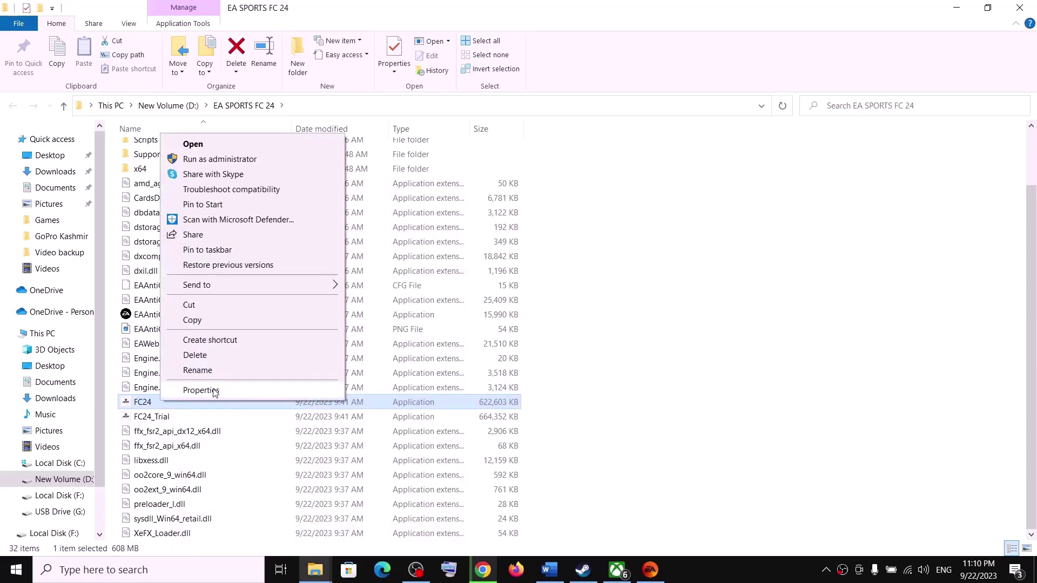
left_click(215, 393)
left_click_drag(341, 213, 505, 142)
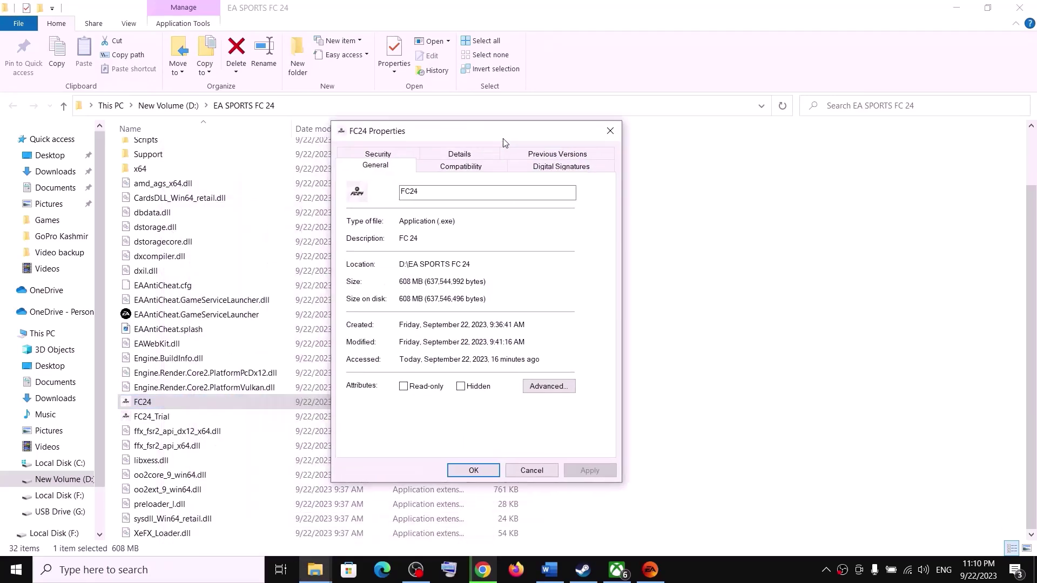
left_click(468, 168)
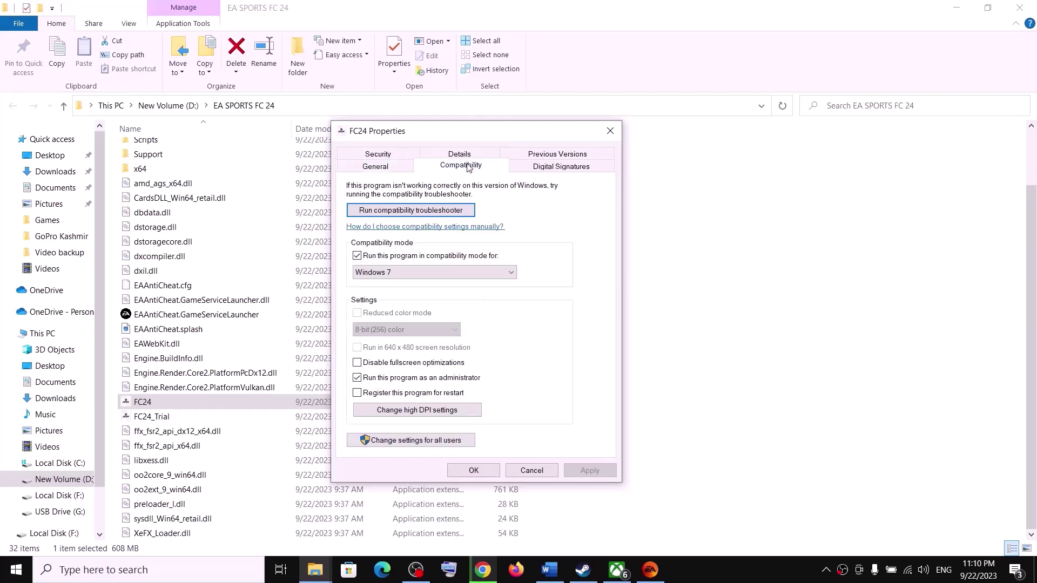
left_click(357, 363)
left_click(589, 471)
left_click(470, 473)
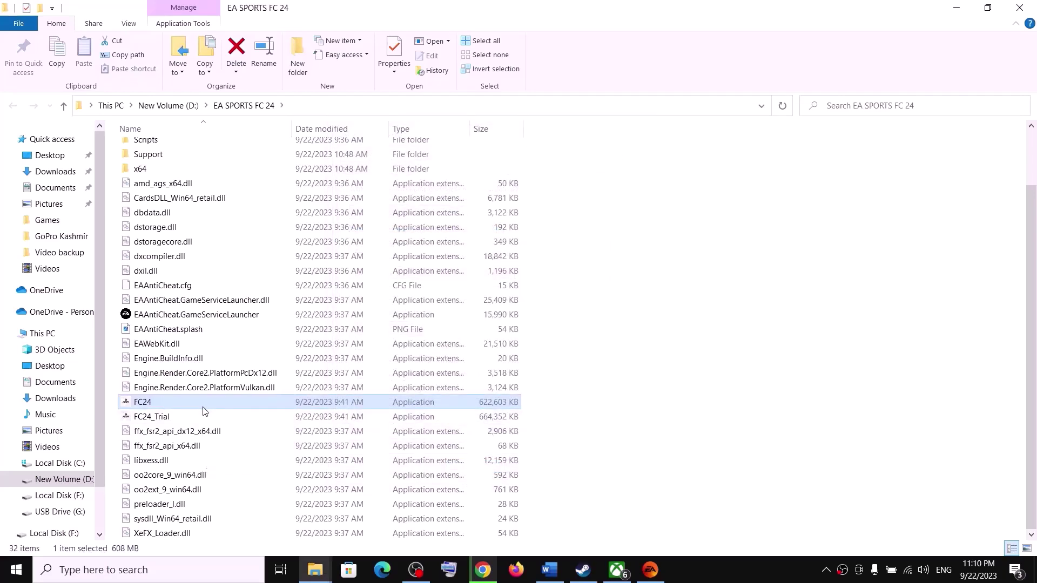
Turn off compatibility mode, disabled fullscreen optimizations and administrator launch for the FC24 application, apply the changes and close the game folder.
right_click(203, 406)
left_click(234, 398)
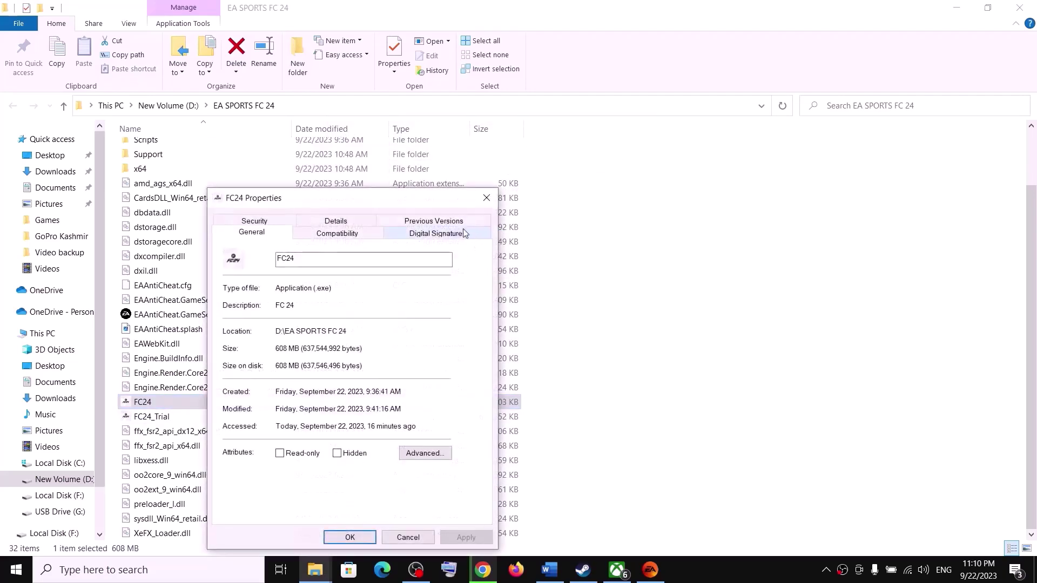
left_click(518, 155)
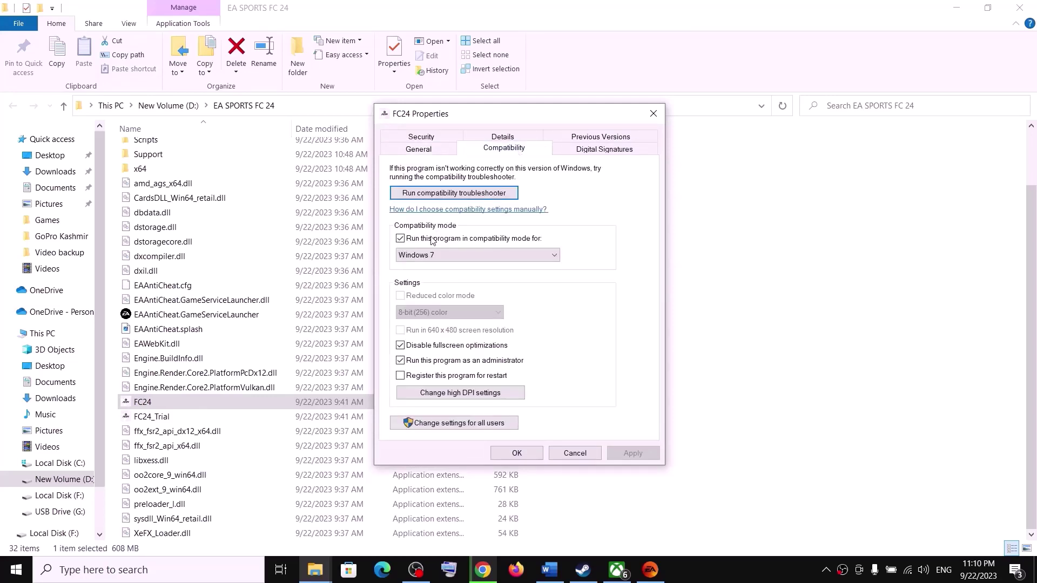
left_click(401, 239)
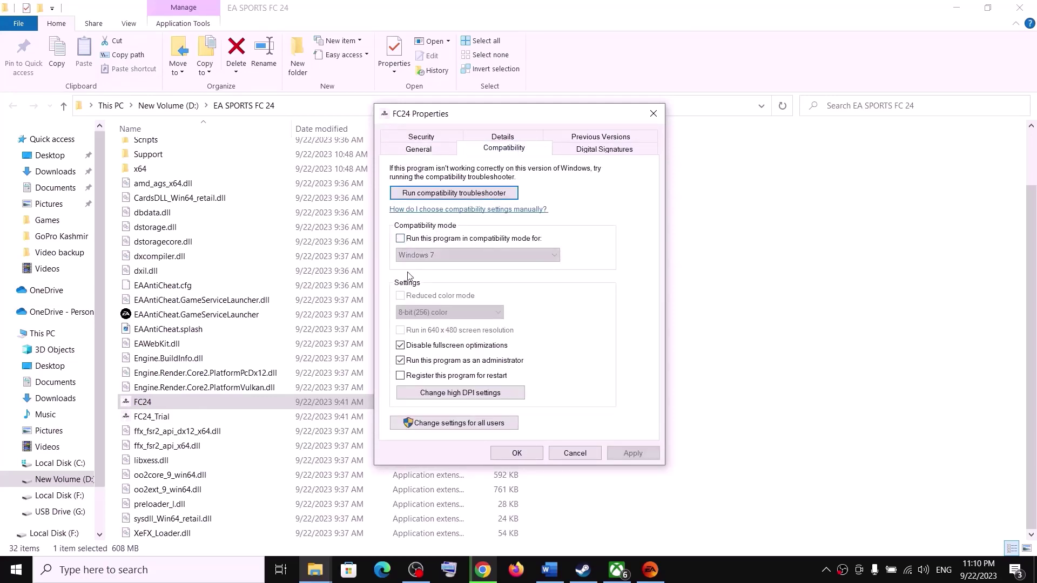
left_click(400, 361)
left_click(623, 452)
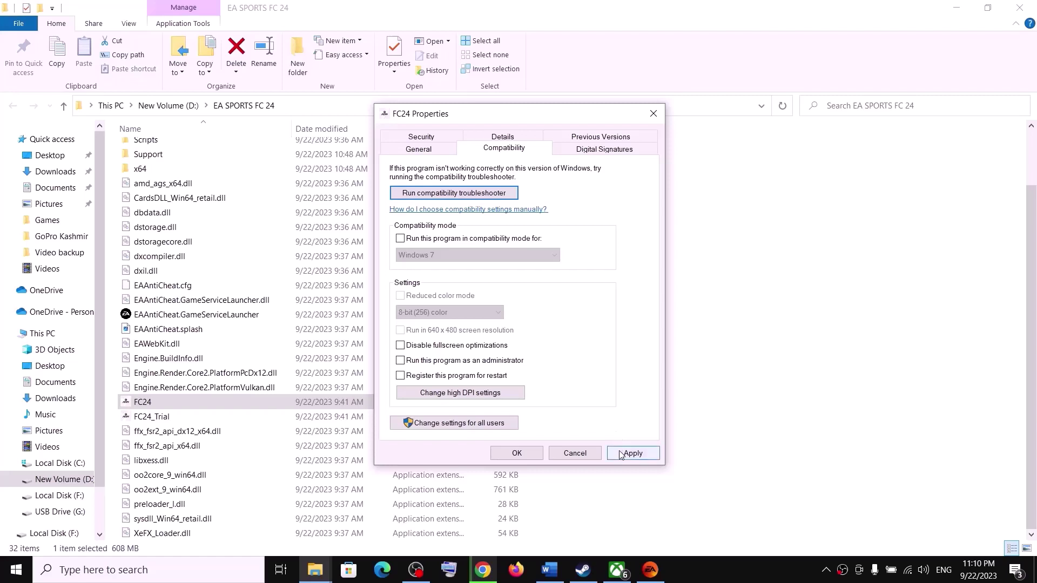
left_click(517, 455)
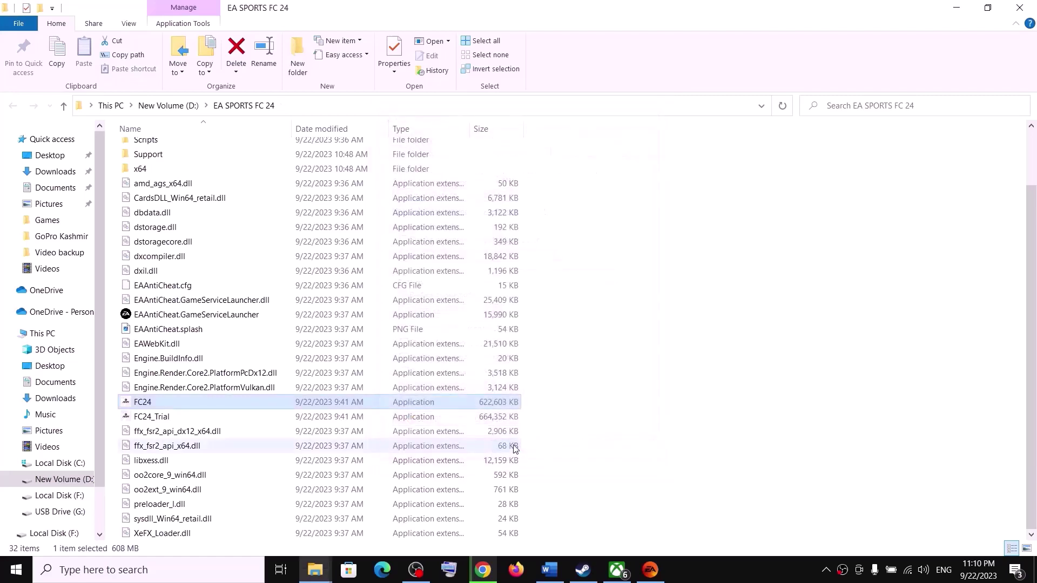
left_click(1020, 7)
left_click(674, 418)
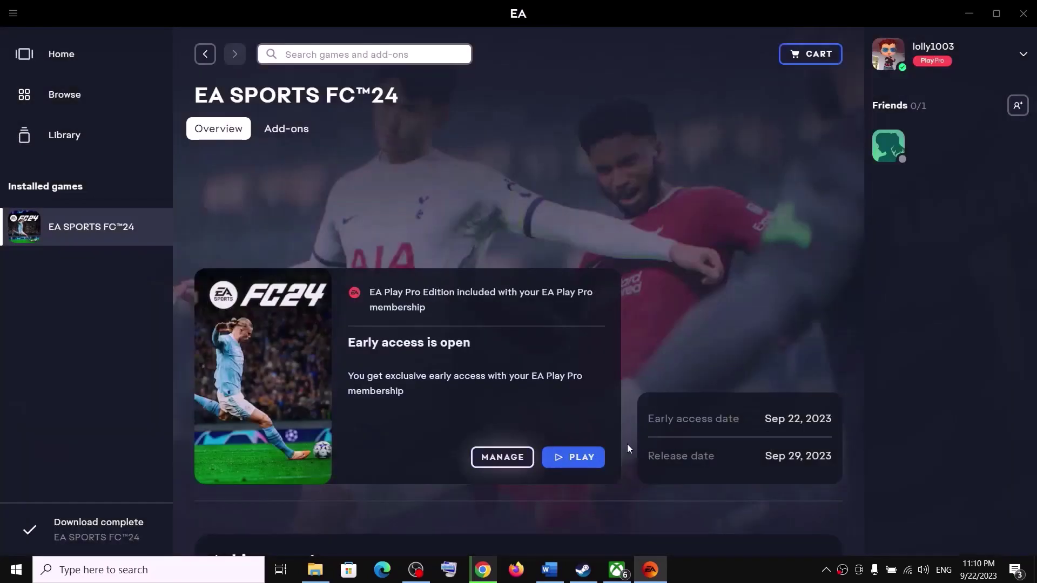
Check Step 8 of the troubleshooting notes in Word and open the Documents folder in File Explorer.
left_click(550, 570)
scroll(362, 330, "down", 5)
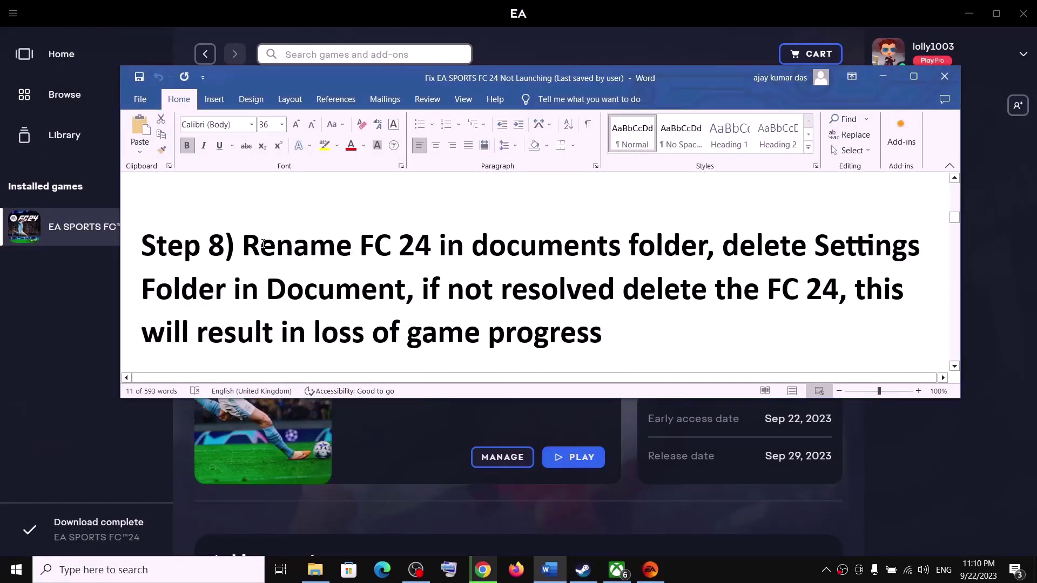
left_click_drag(263, 246, 706, 247)
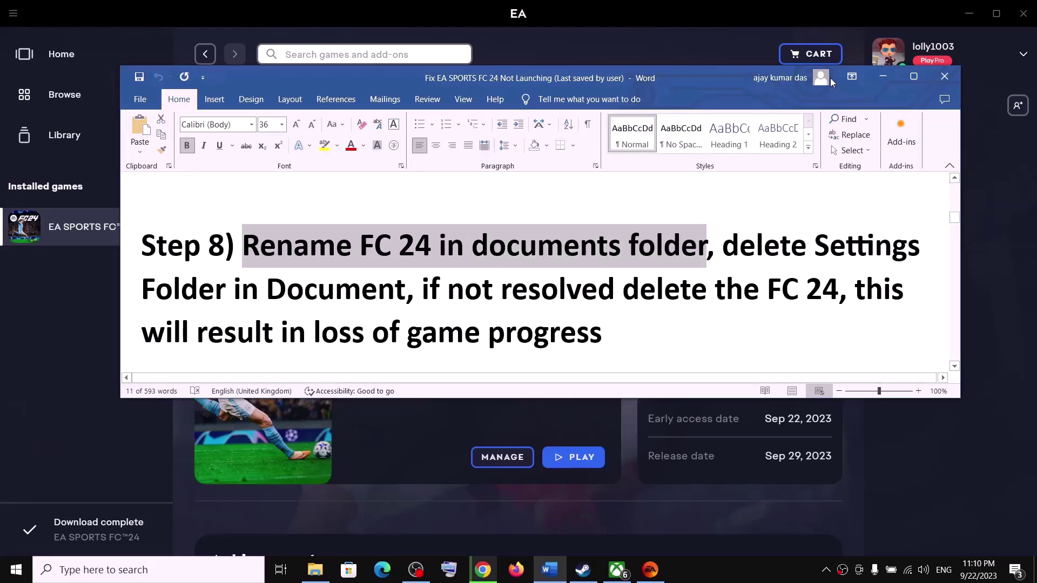
left_click(882, 76)
left_click(316, 571)
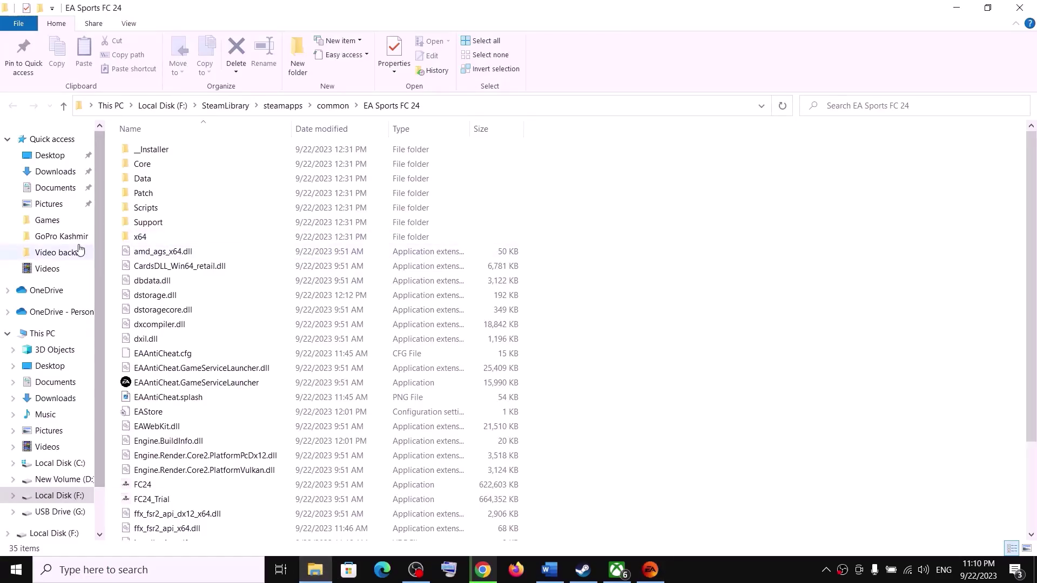
left_click(56, 188)
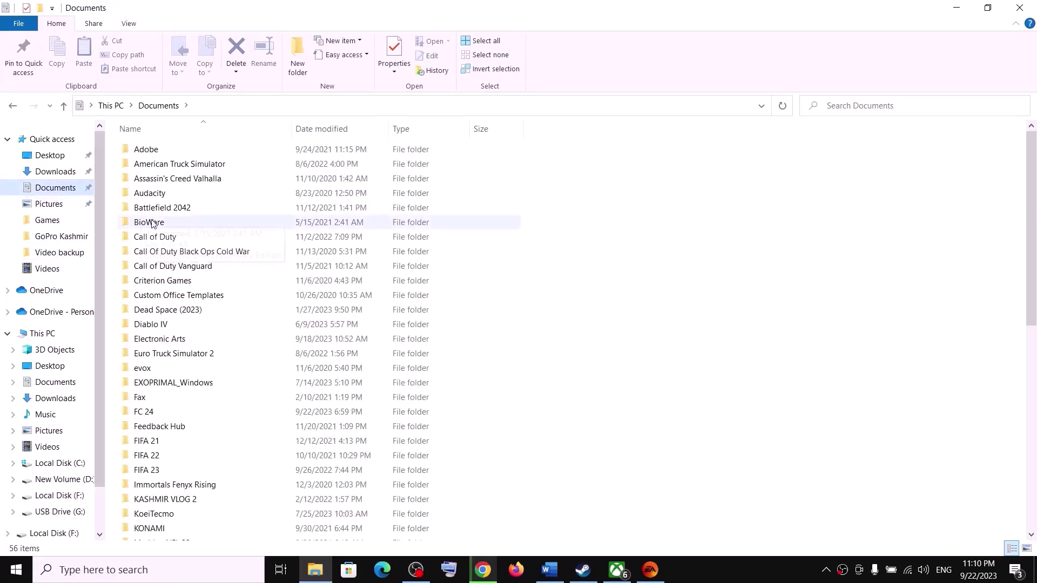
Rename the FC 24 folder in Documents as FC 24.old.
left_click(149, 413)
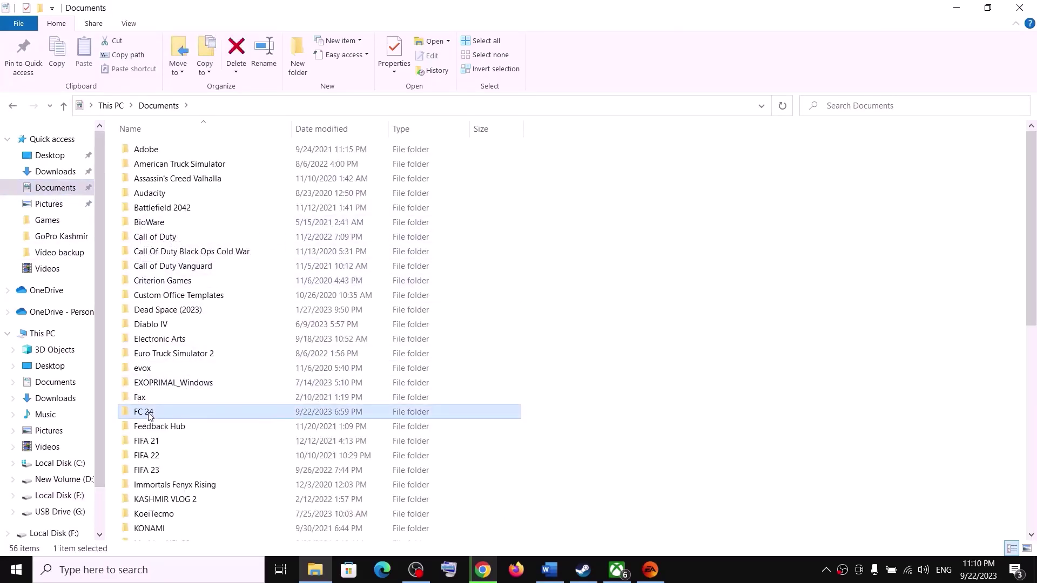
right_click(150, 413)
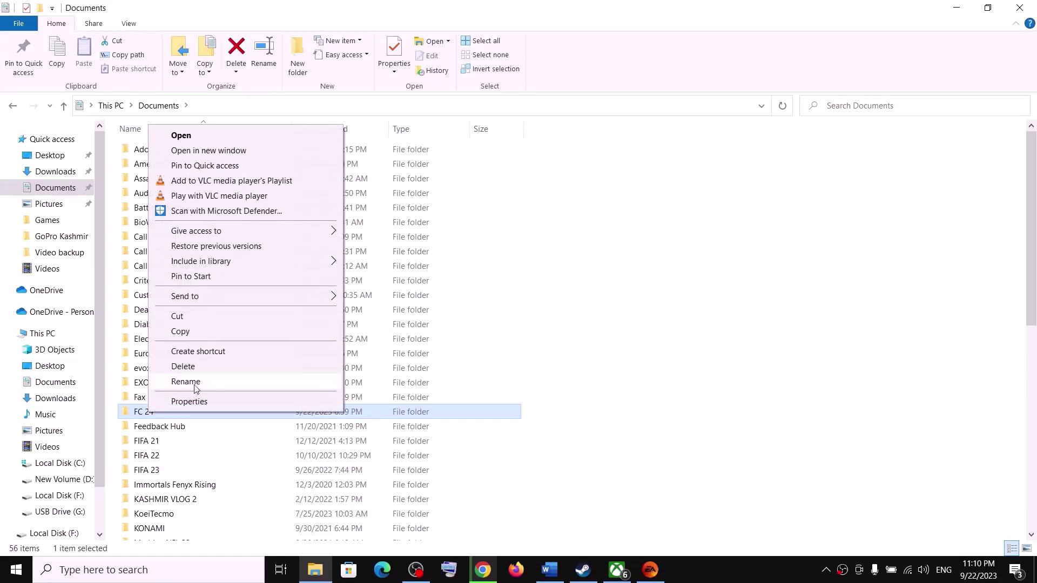
left_click(147, 416)
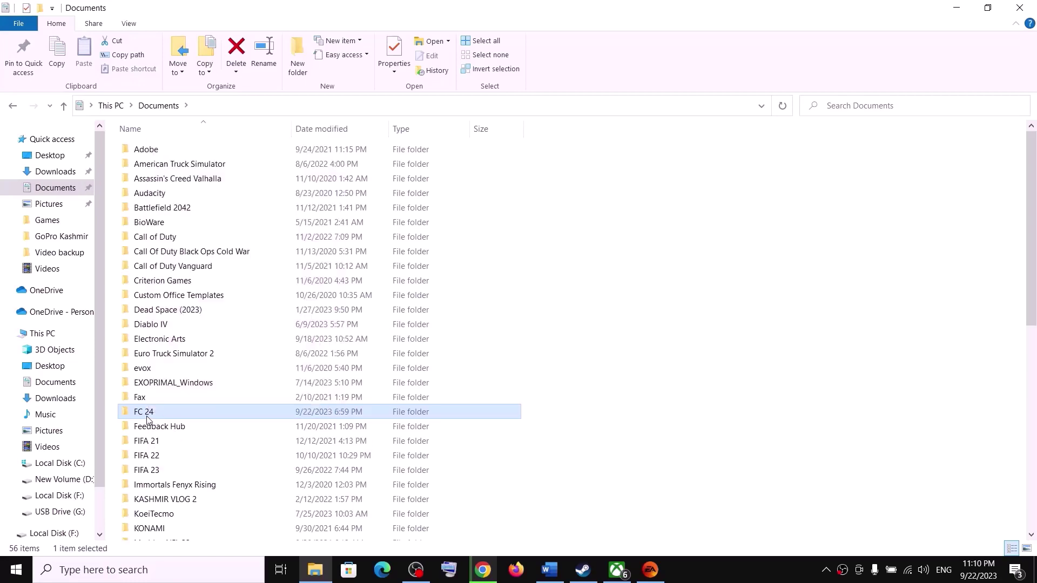
left_click(182, 416)
right_click(182, 416)
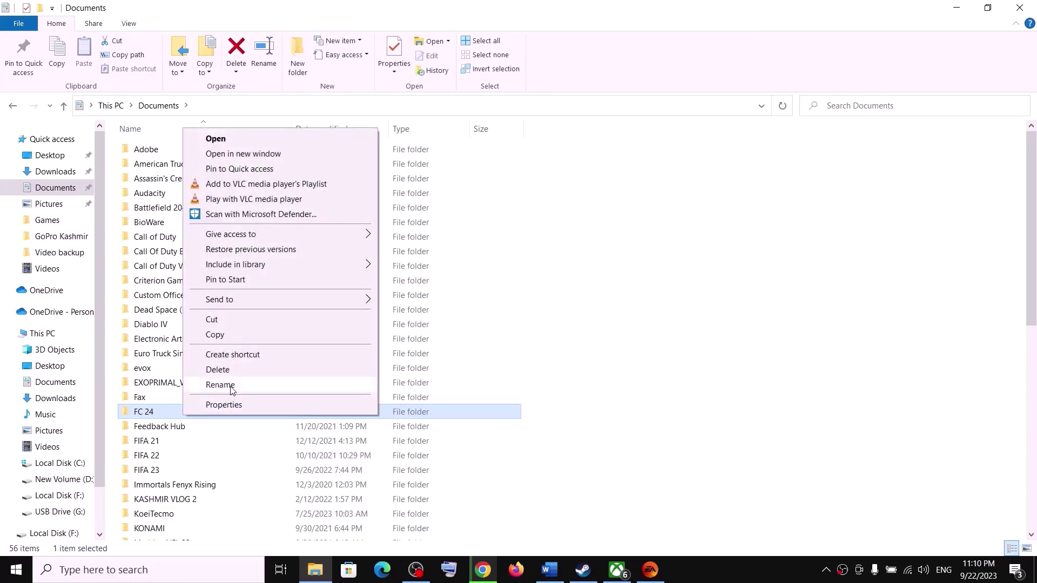
left_click(231, 383)
key("End")
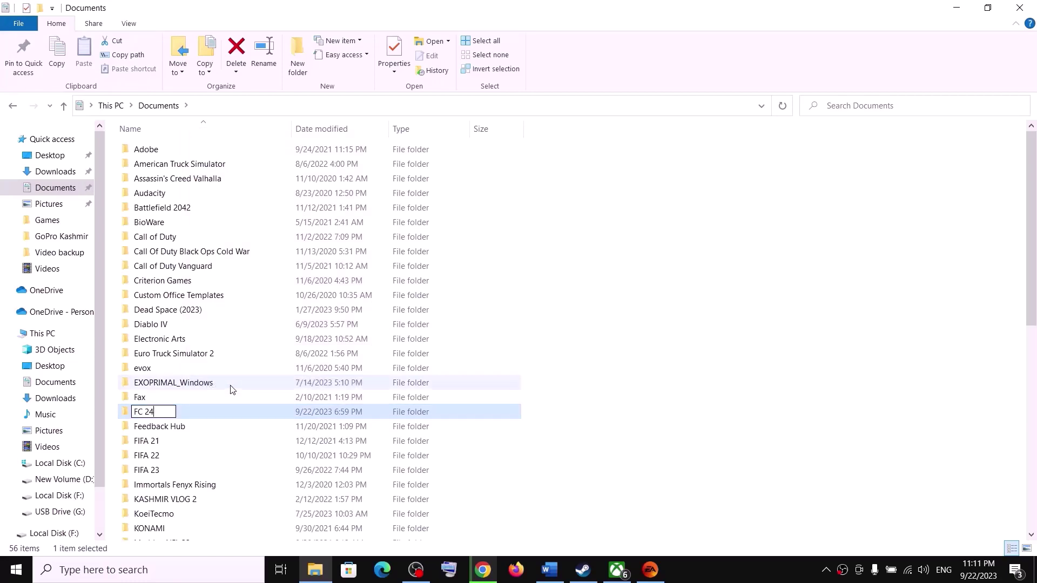
type(".old")
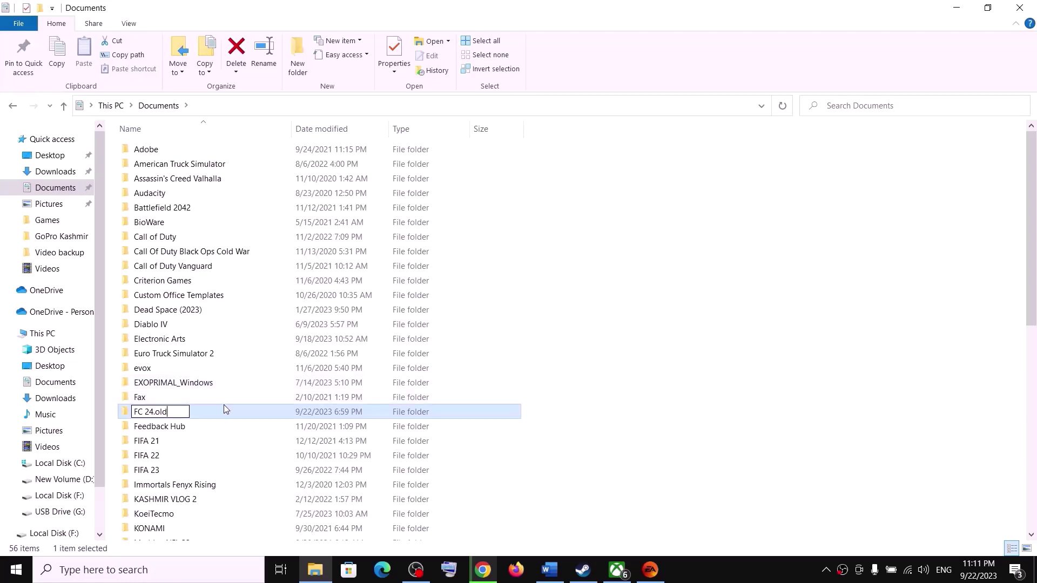
left_click(218, 417)
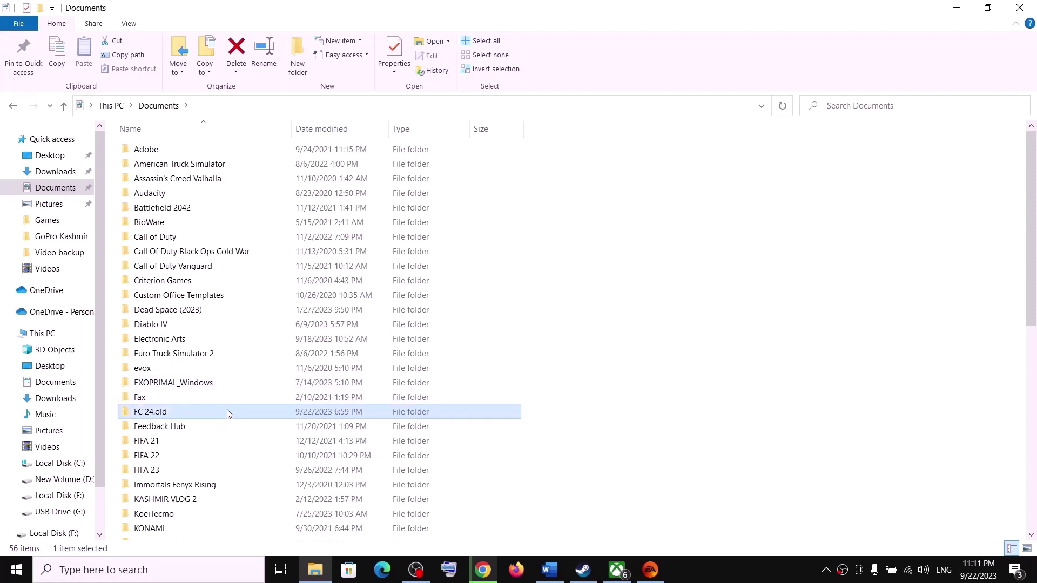
Remove the .old suffix so the game folder in Documents is named FC 24 again.
left_click(548, 572)
left_click(547, 574)
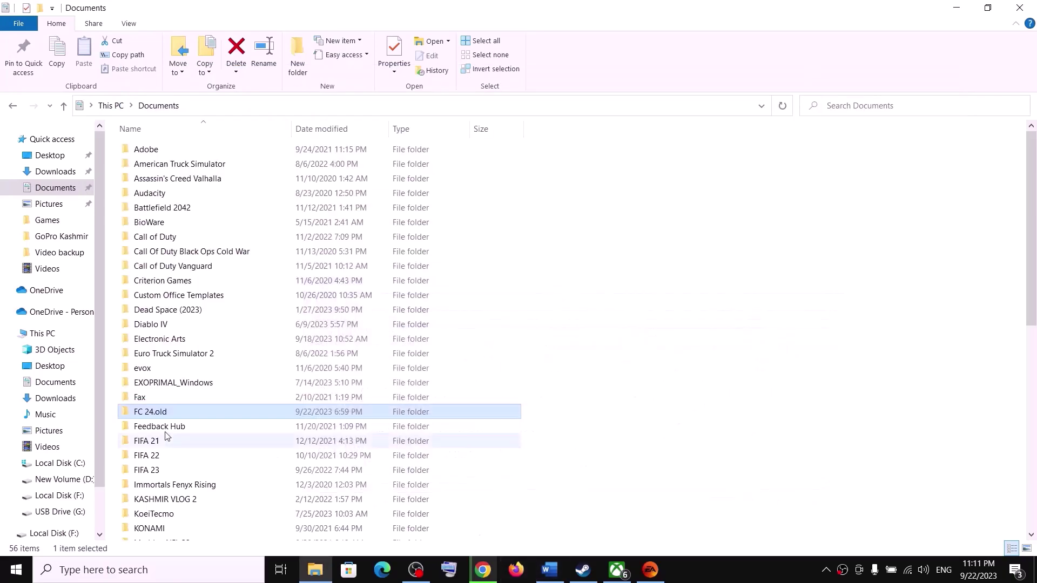
right_click(150, 414)
left_click(173, 381)
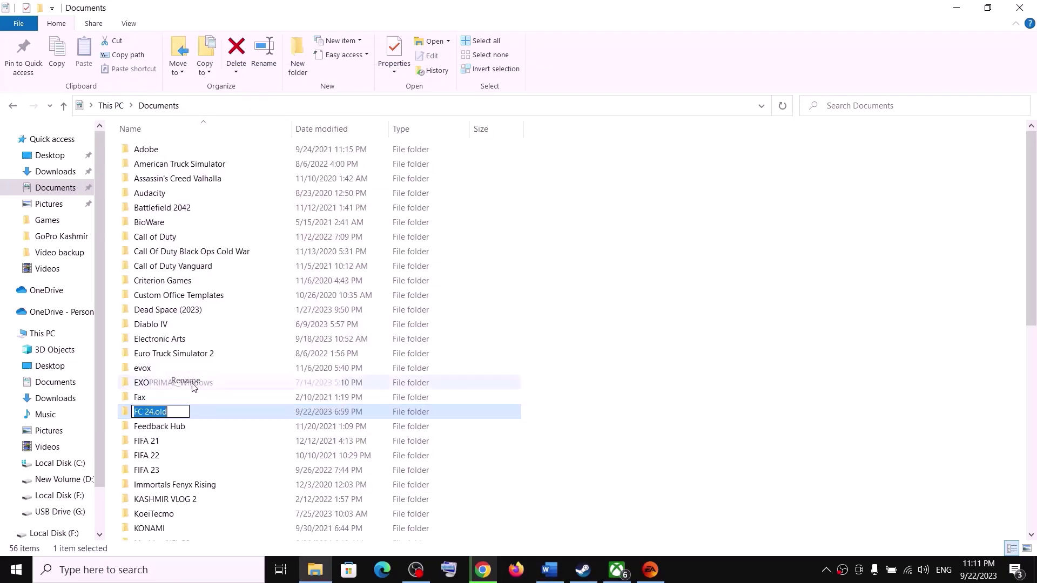
left_click_drag(168, 413, 157, 411)
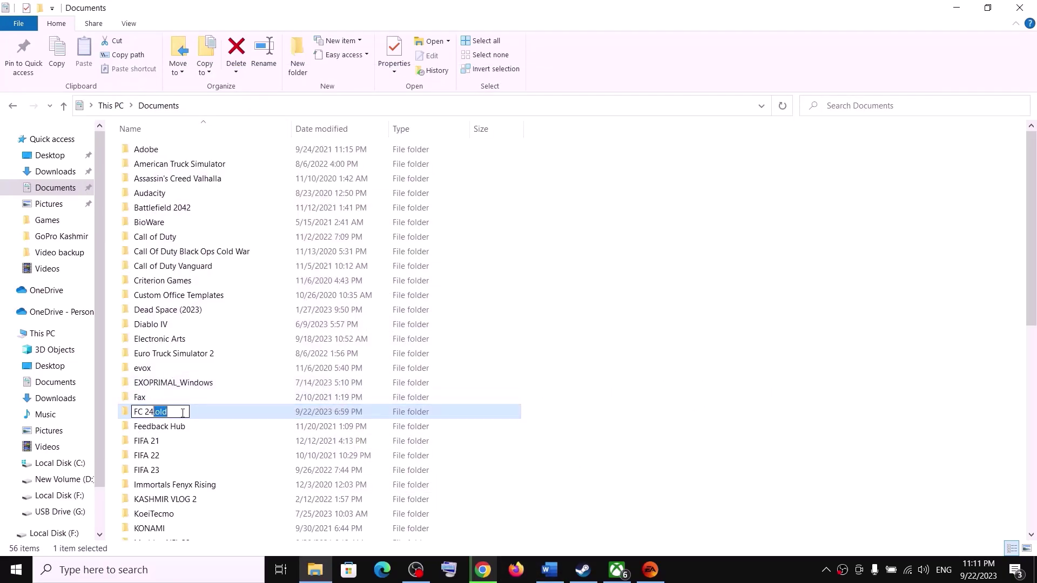
key("BackSpace")
left_click(535, 421)
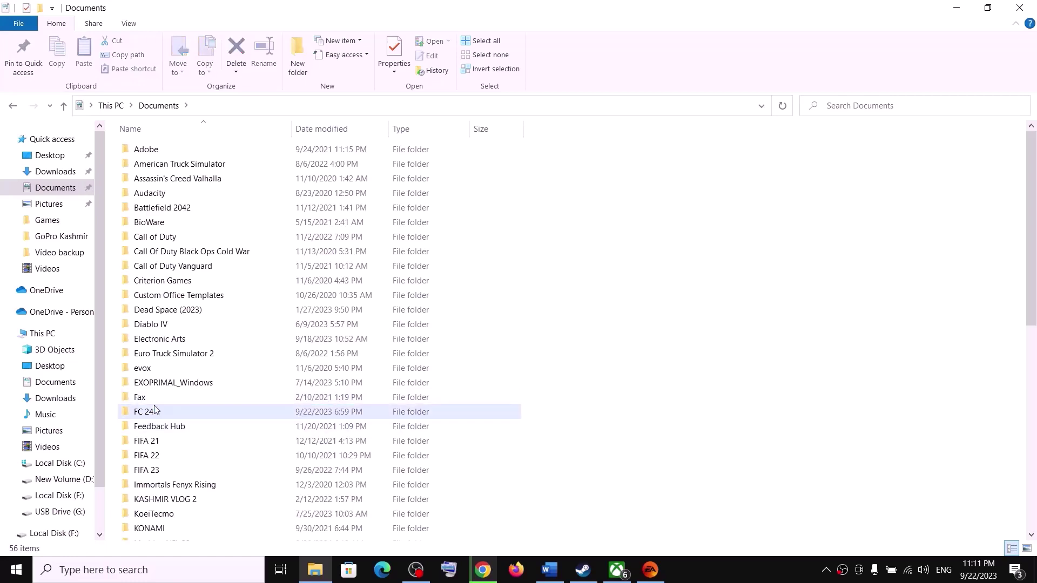
Open the FC 24 folder in Documents and view the available actions for its settings folder without deleting it.
double_click(145, 413)
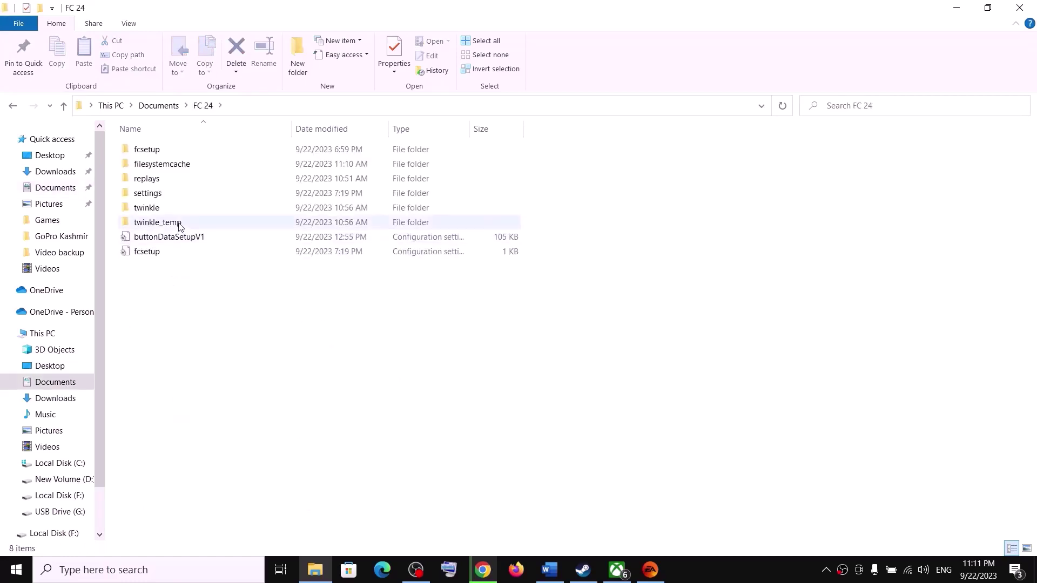
right_click(173, 192)
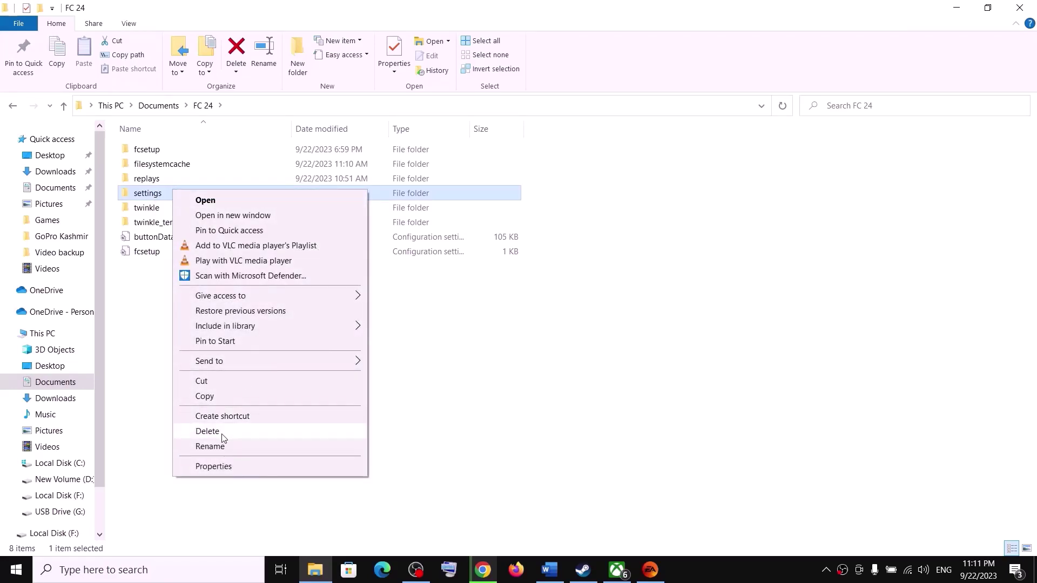
right_click(158, 197)
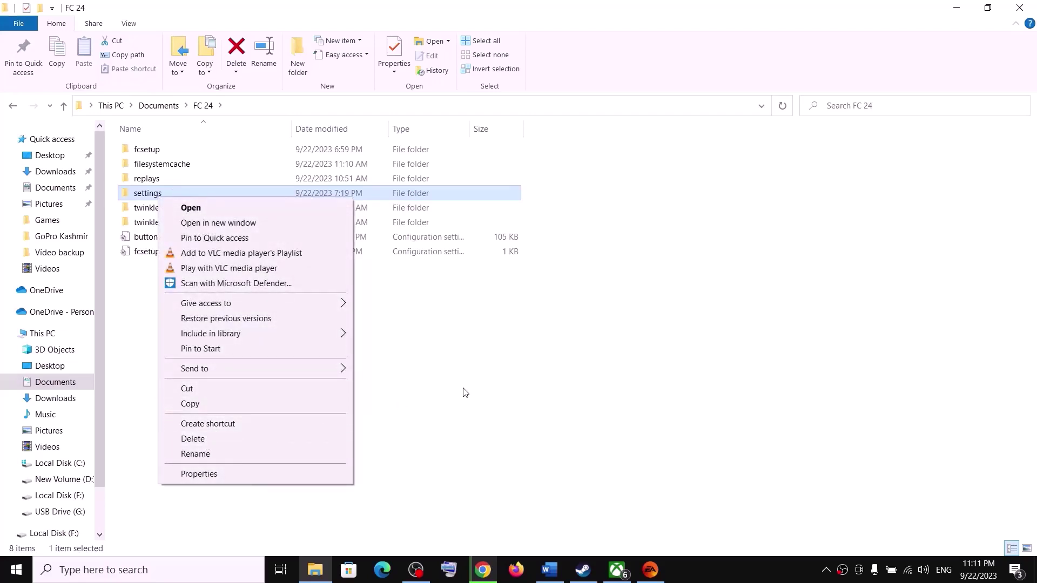
left_click(463, 381)
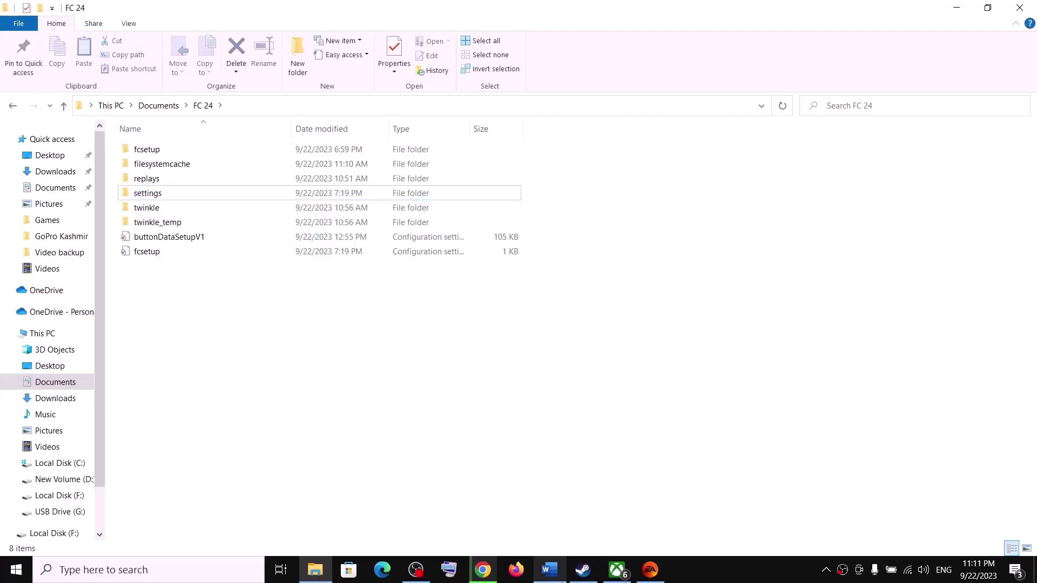
Review the Step 8 instruction in Word about deleting the FC 24 folder if the problem is not resolved.
left_click(556, 571)
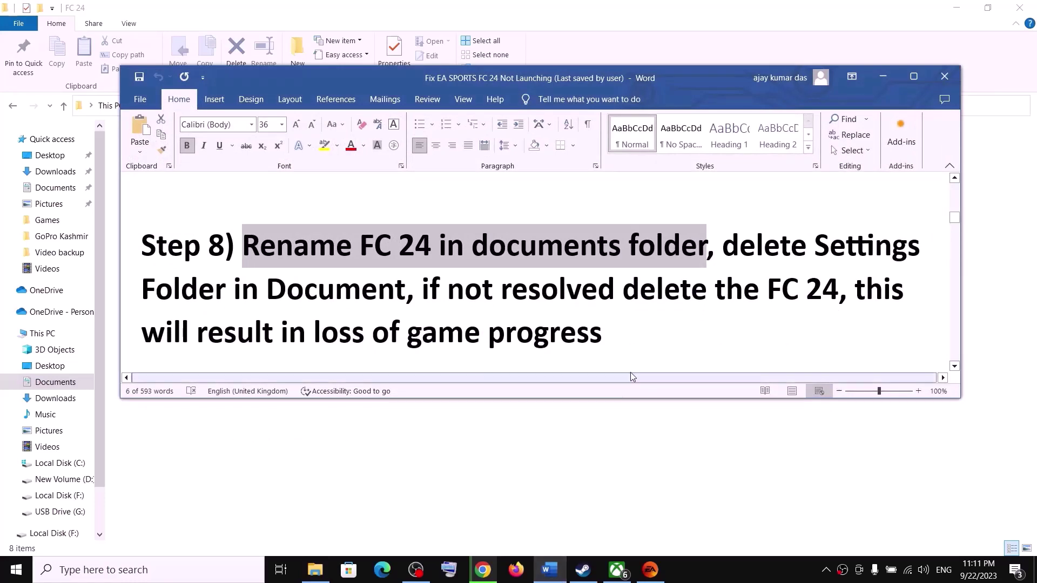
left_click_drag(197, 332, 534, 334)
left_click(441, 289)
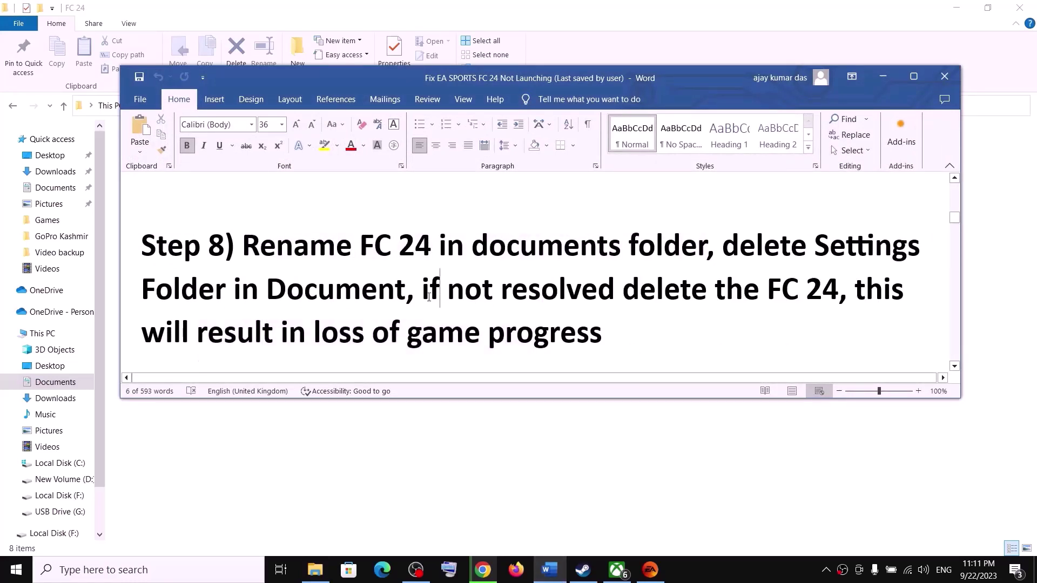
left_click_drag(799, 288, 851, 289)
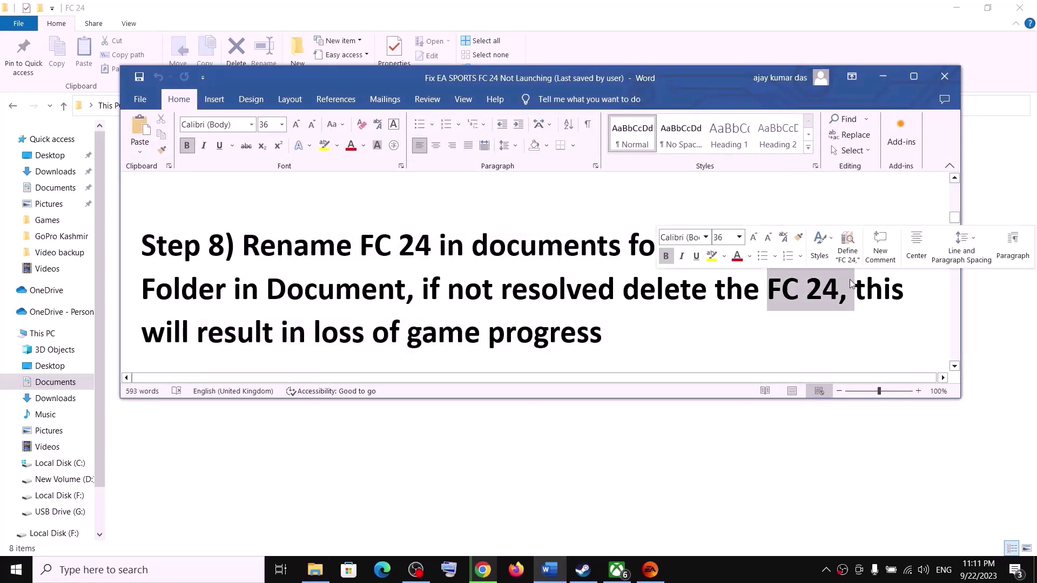
left_click(883, 77)
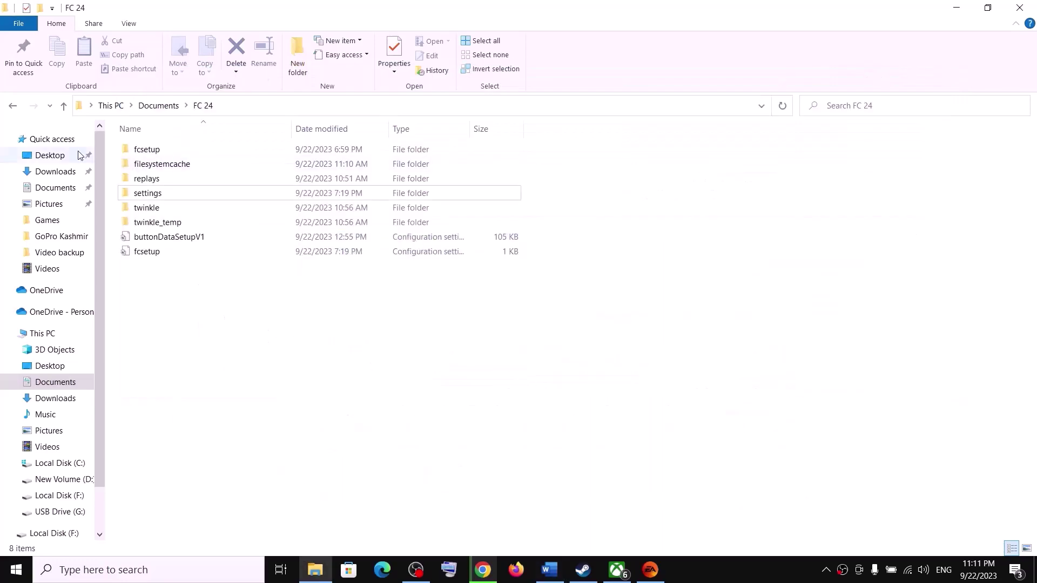
Return to Documents, view the FC 24 folder's available actions without deleting it, and review the note on game progress loss in Word.
left_click(63, 106)
right_click(149, 418)
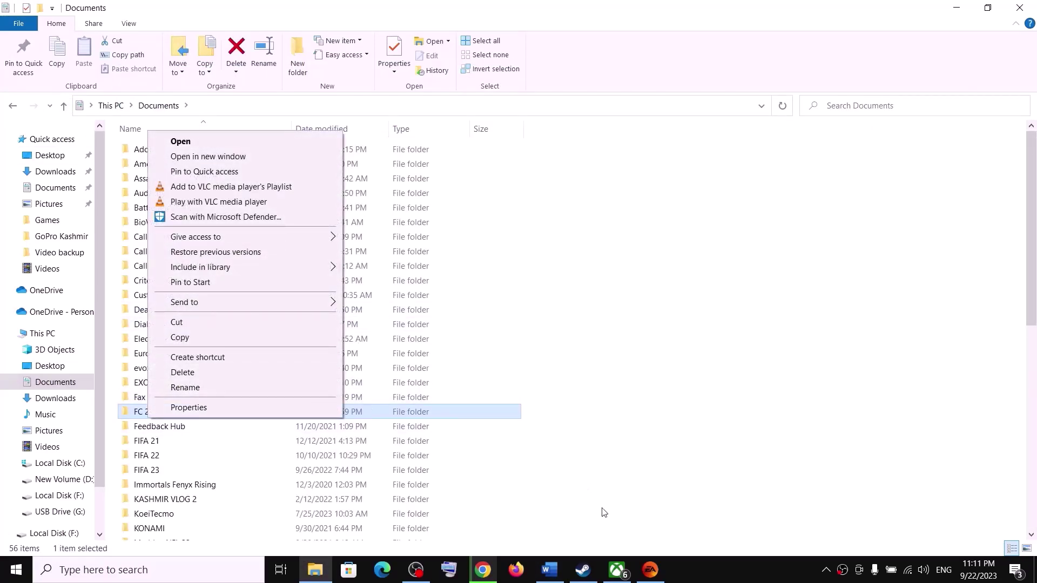
left_click(549, 570)
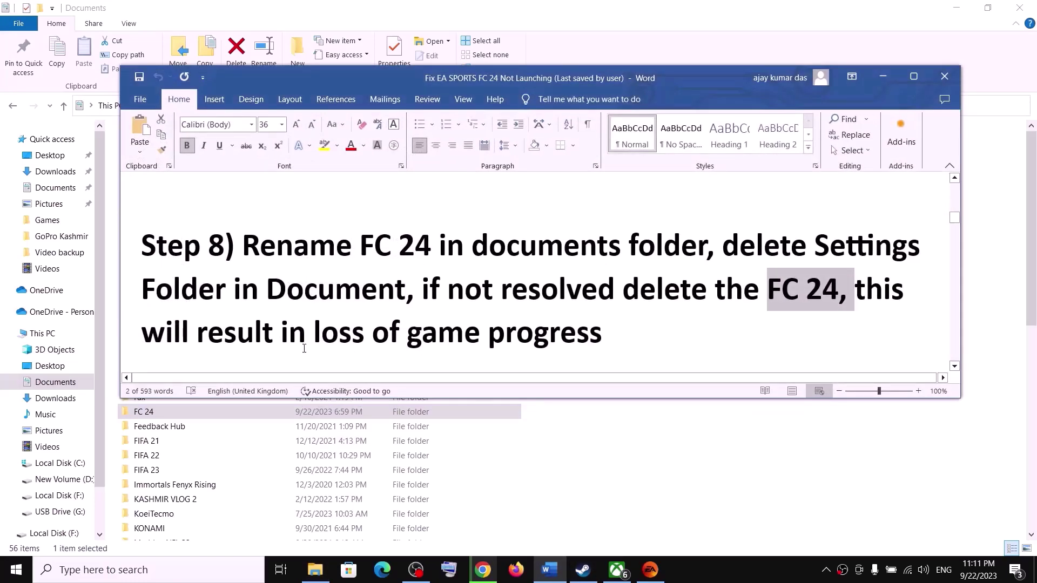
scroll(304, 348, "down", 1)
left_click_drag(160, 301, 602, 302)
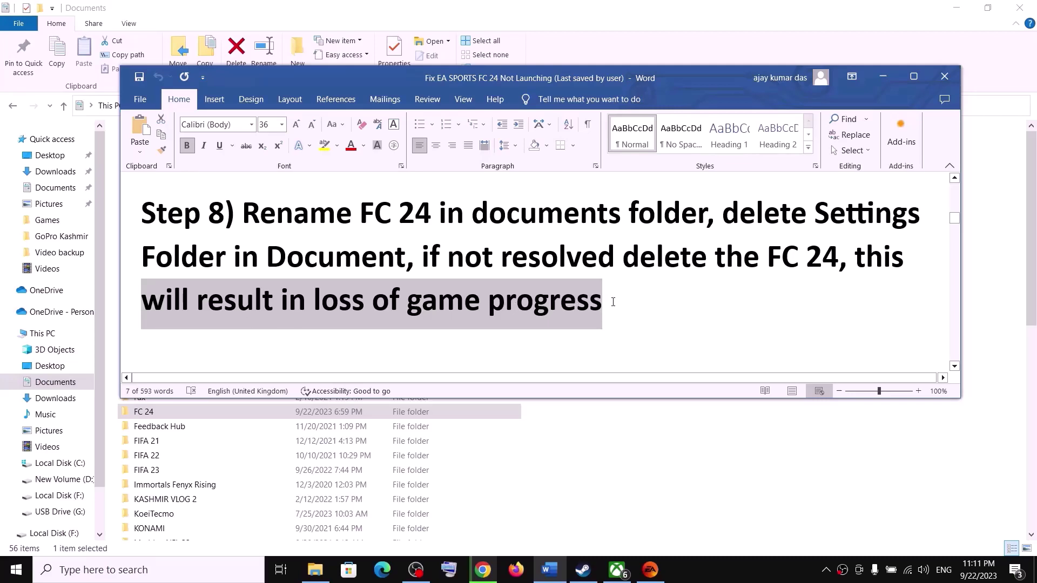
right_click(154, 412)
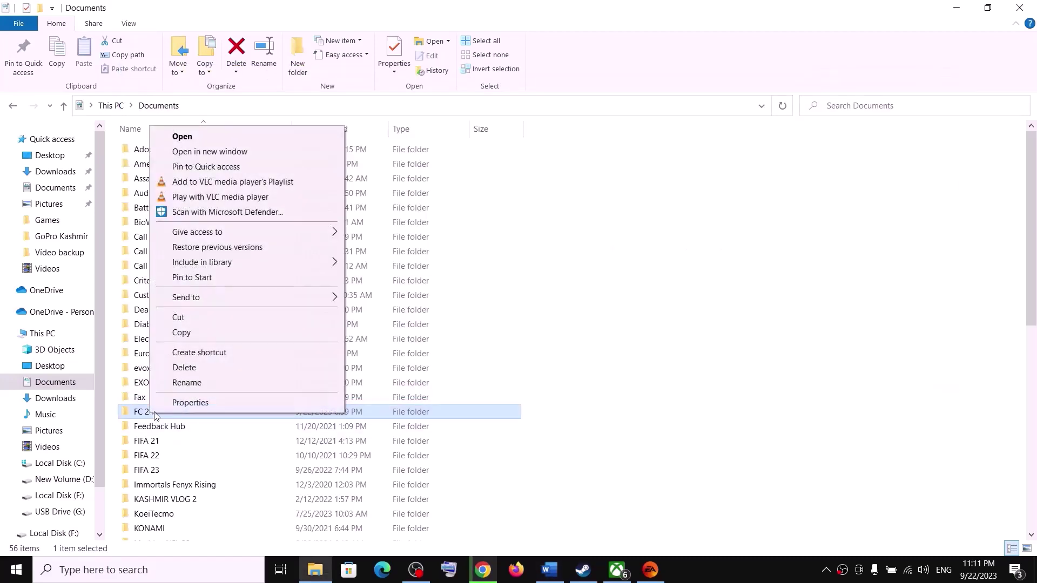
left_click(690, 384)
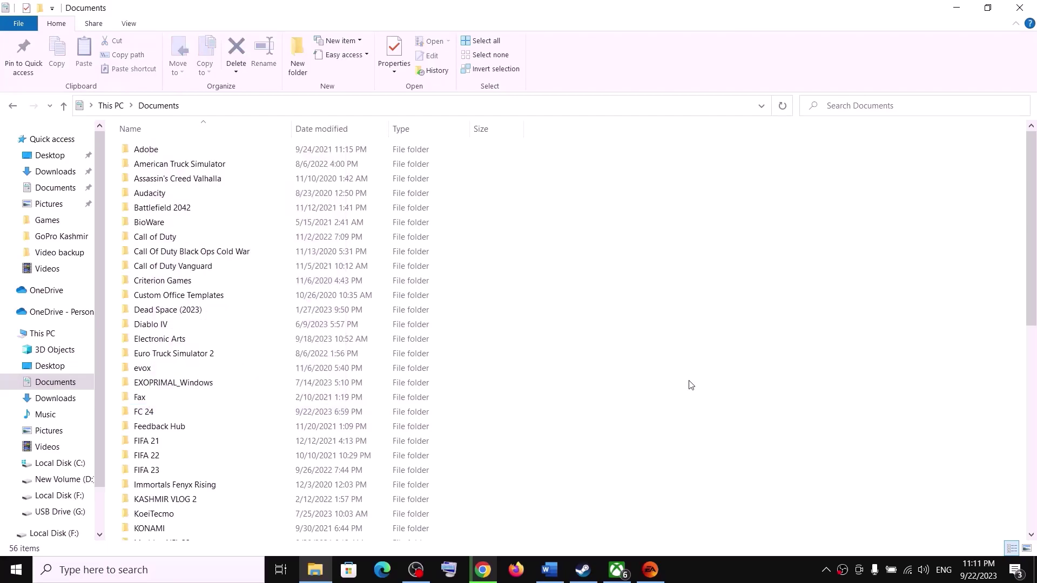
Review the Step 10 instruction in Word about unplugging a 240hz main monitor and launching the game on another monitor.
left_click(582, 570)
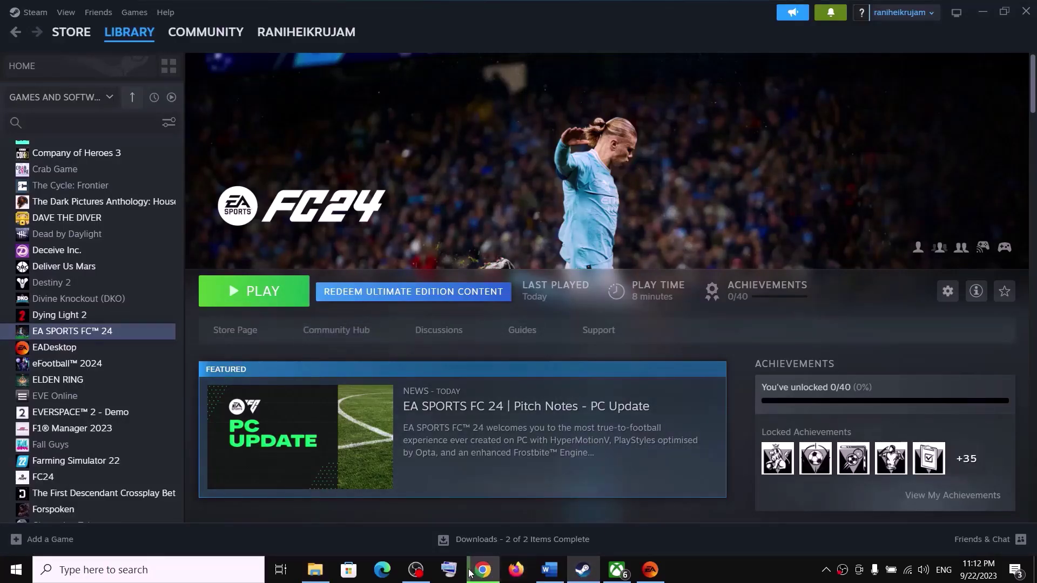
left_click(550, 570)
scroll(352, 285, "down", 2)
scroll(352, 285, "down", 3)
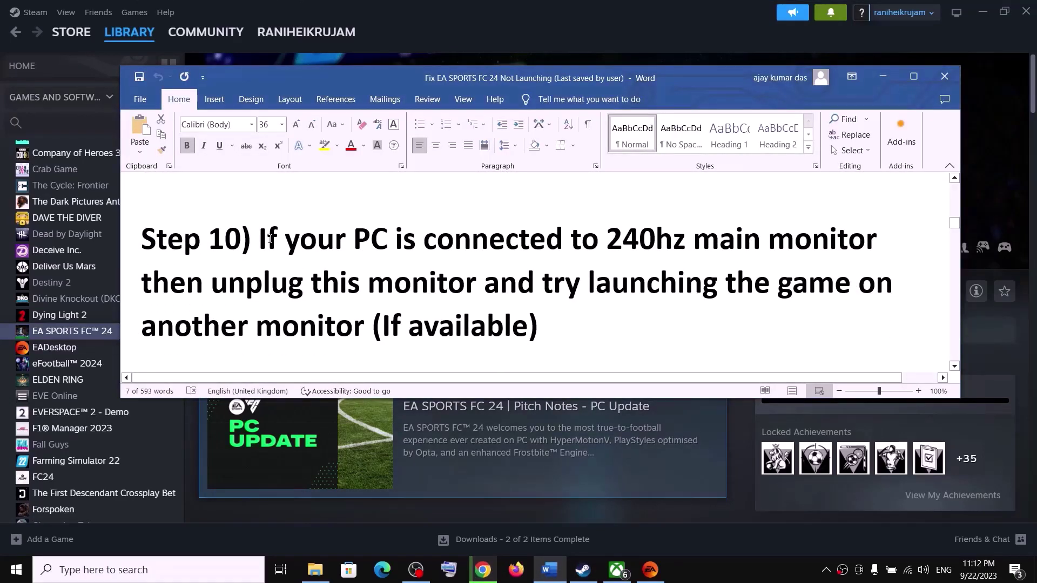
left_click_drag(274, 233, 438, 232)
left_click_drag(535, 241, 843, 241)
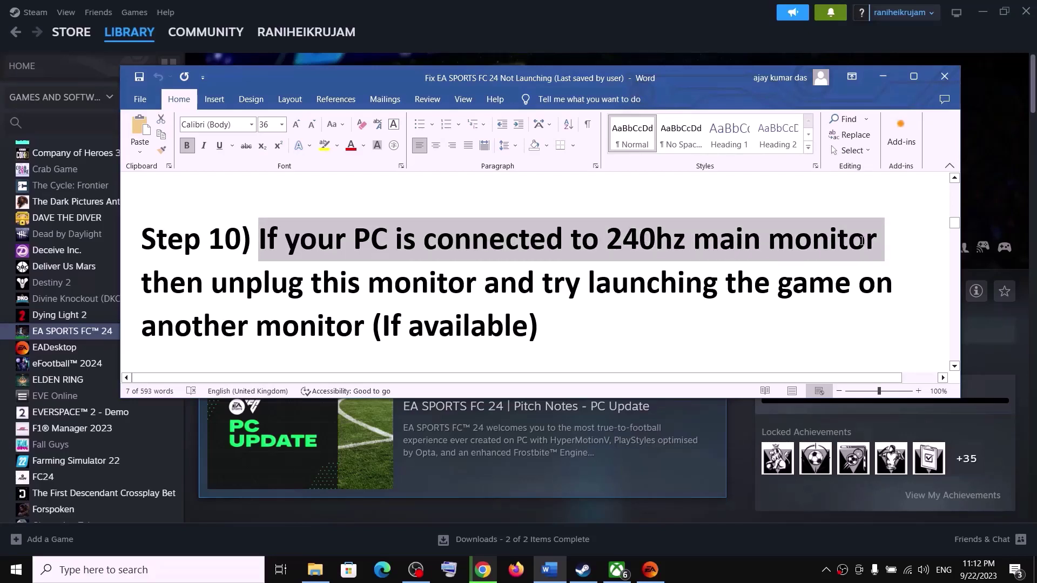
left_click_drag(143, 283, 508, 291)
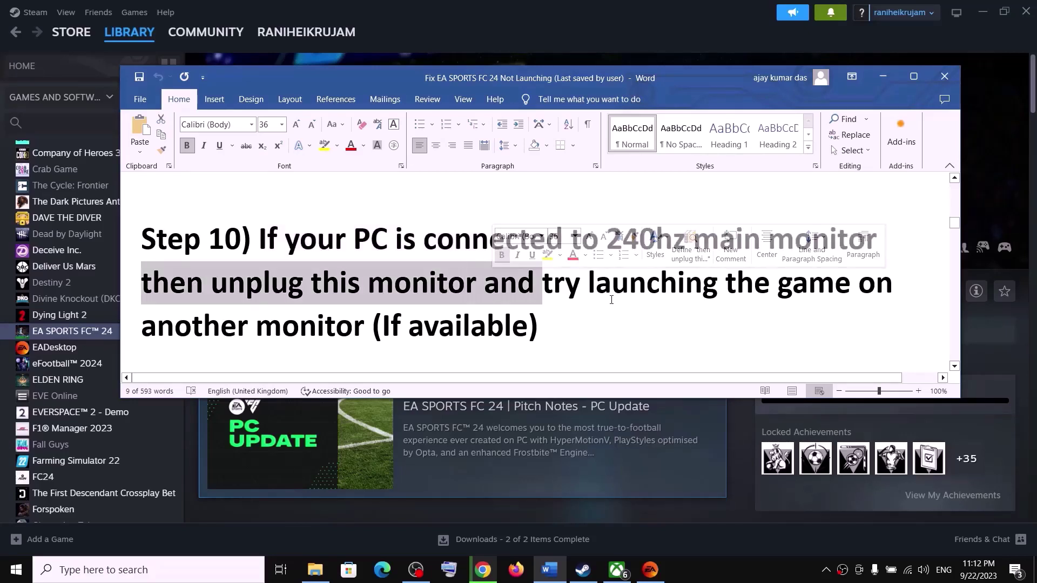
left_click(612, 295)
left_click_drag(206, 328, 360, 325)
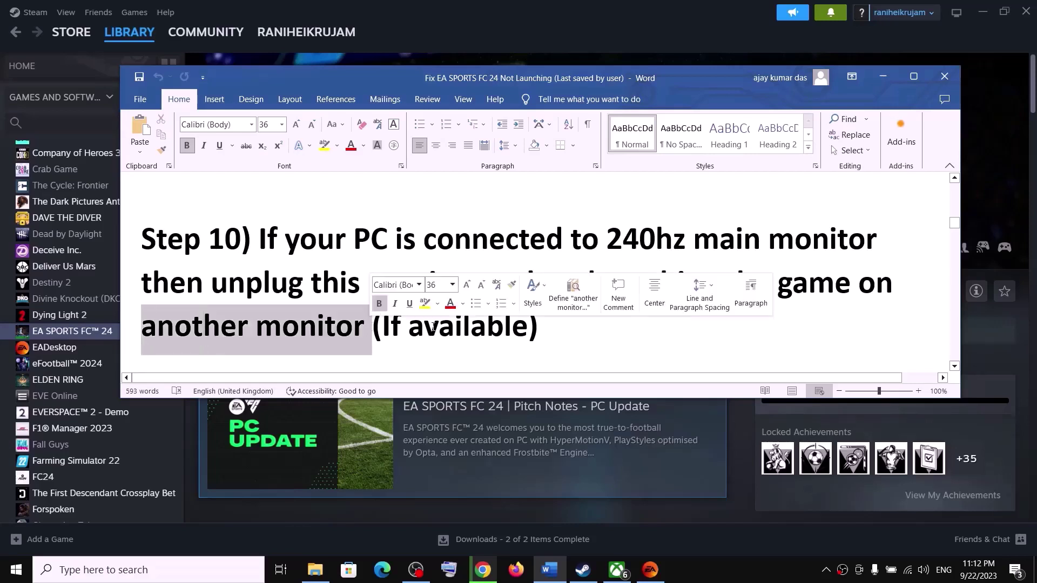
left_click(505, 241)
left_click_drag(570, 283, 348, 336)
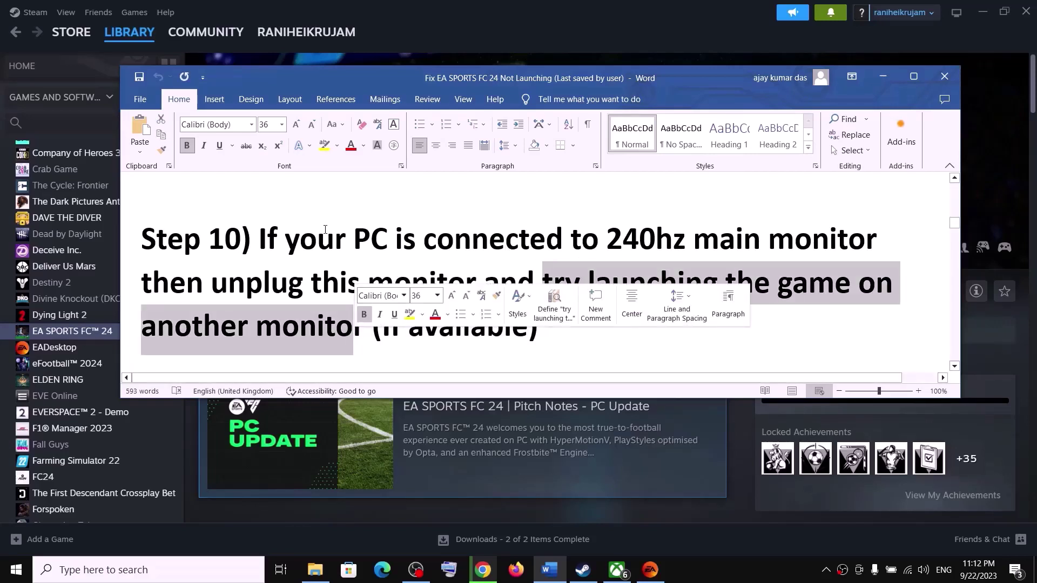
left_click(322, 233)
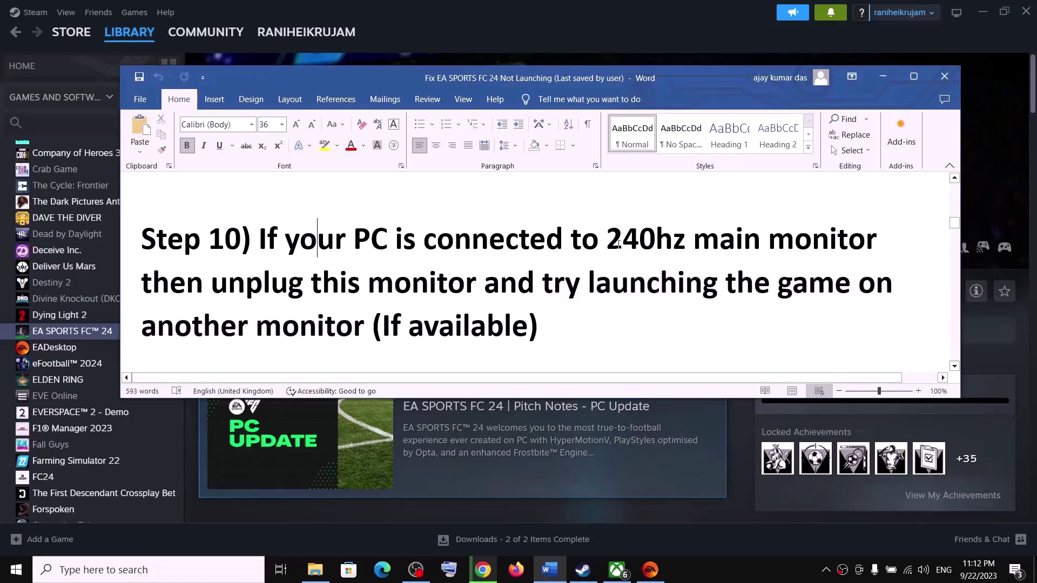
left_click_drag(607, 241, 832, 239)
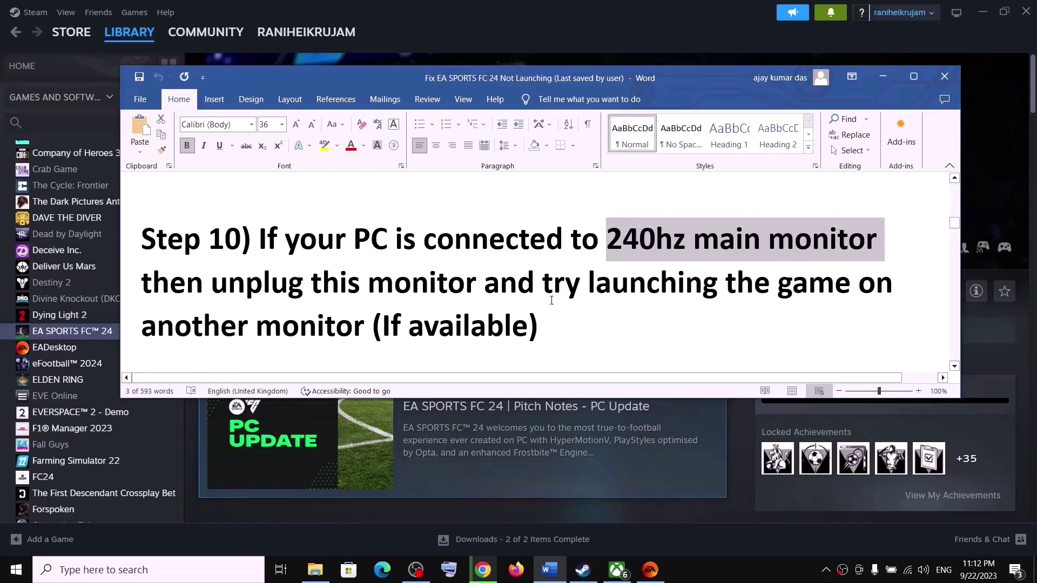
left_click_drag(409, 284, 596, 284)
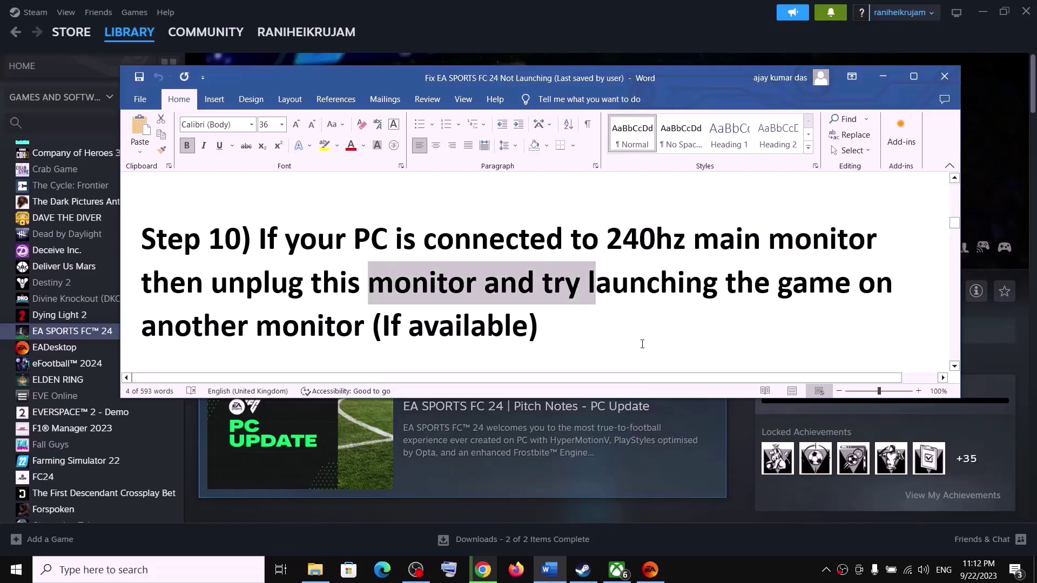
left_click_drag(259, 262, 363, 283)
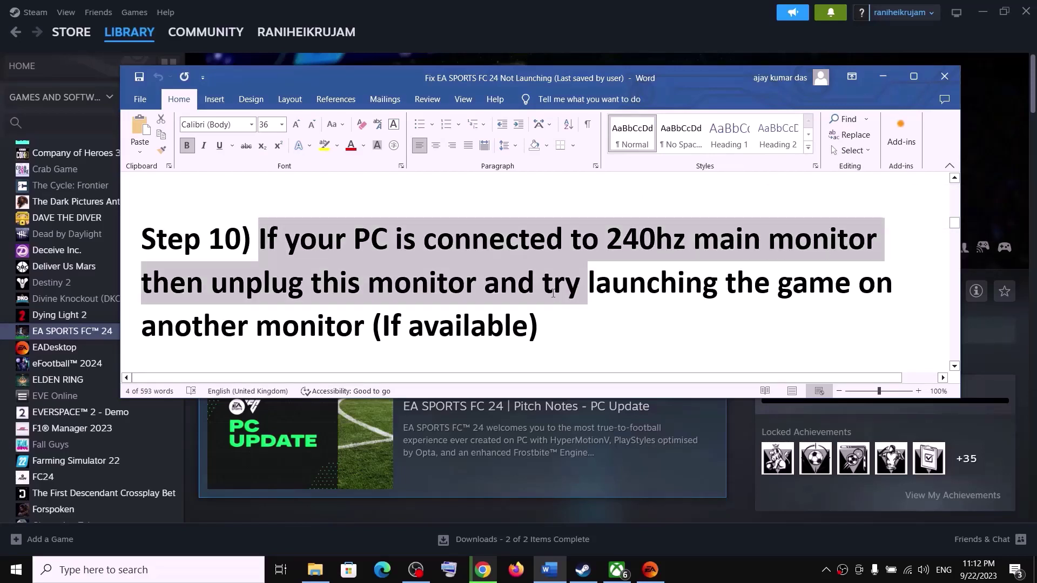
left_click(554, 332)
left_click_drag(549, 329, 277, 241)
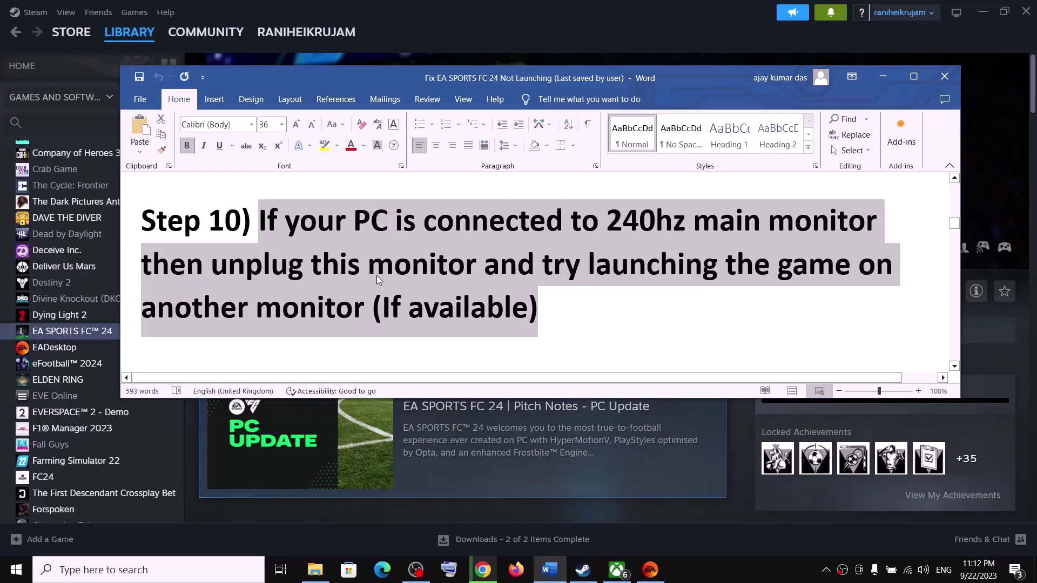
Review the Step 11 instruction in Word about enabling Memory Integrity in Windows Security.
scroll(378, 282, "down", 5)
scroll(378, 283, "down", 2)
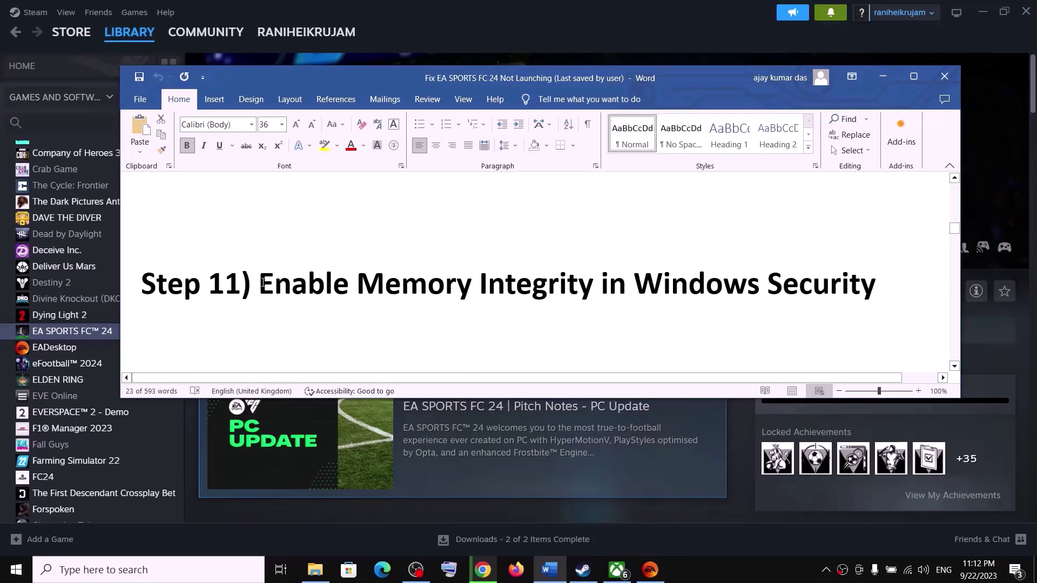
left_click_drag(262, 282, 715, 281)
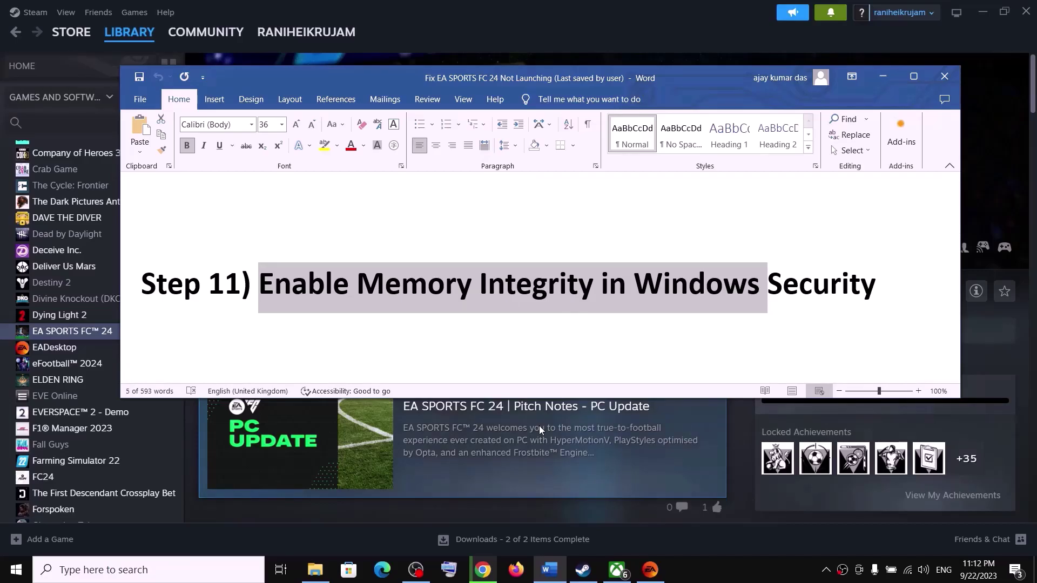
Open the Core isolation details under Device security in Windows Security, and switch Memory integrity off and back on.
key("super+i")
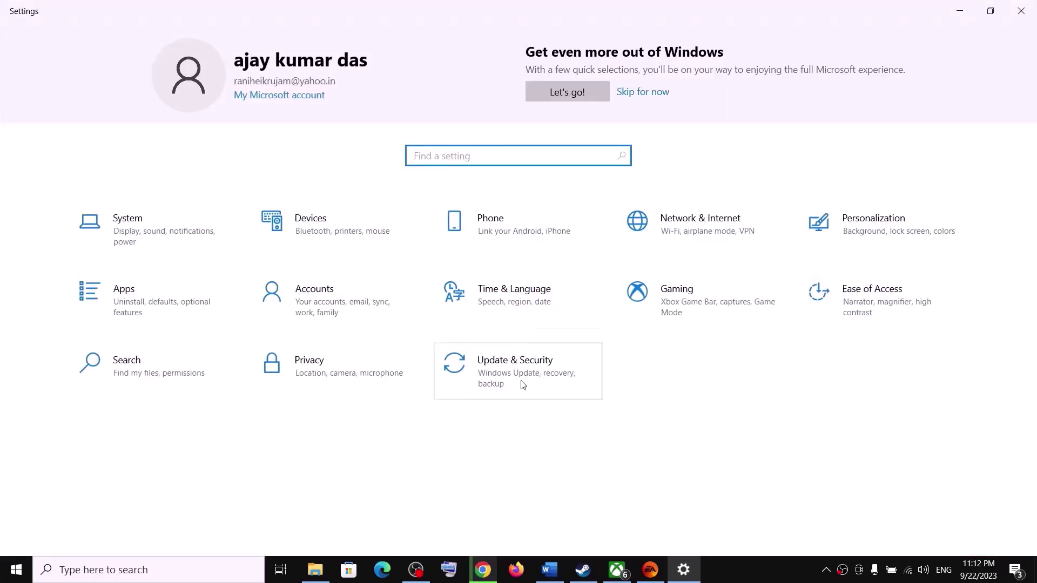
left_click(520, 385)
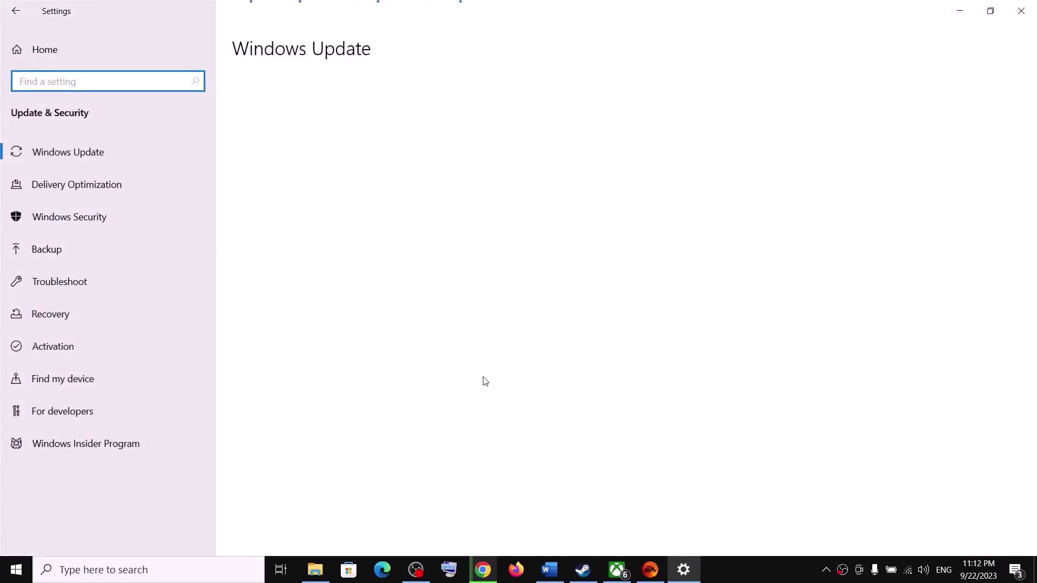
left_click(86, 222)
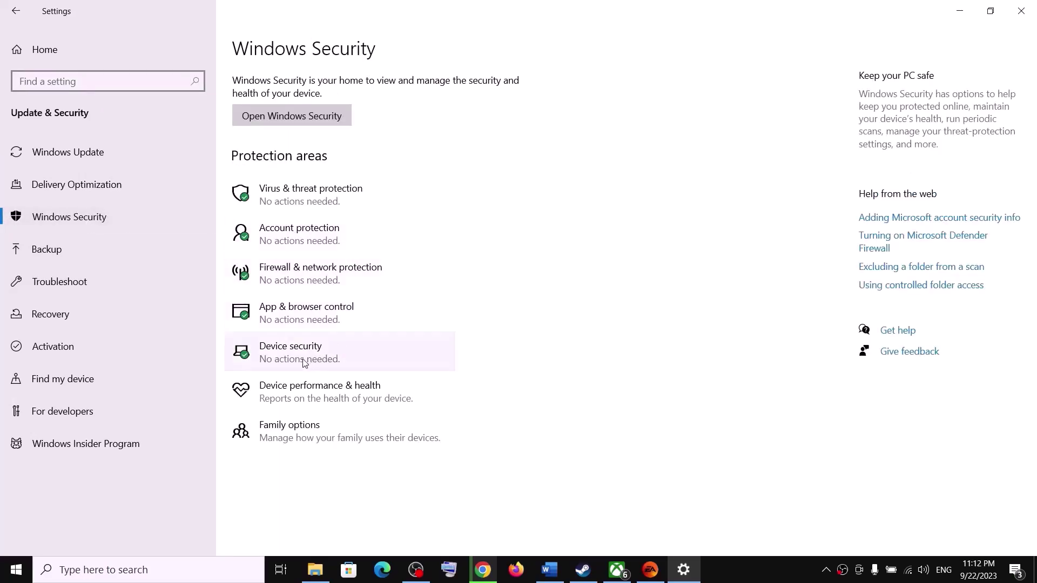
left_click(344, 359)
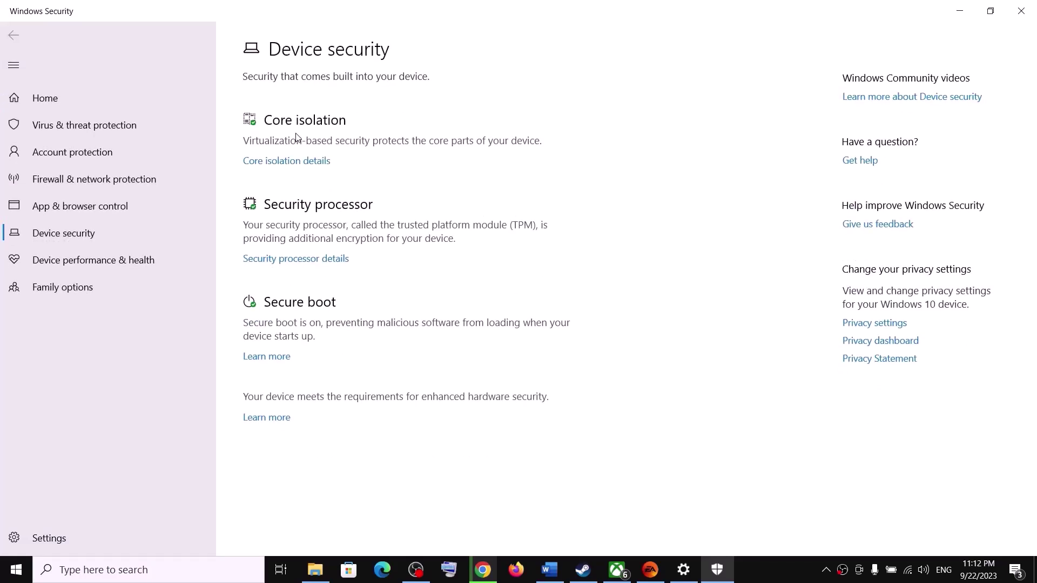
left_click(270, 164)
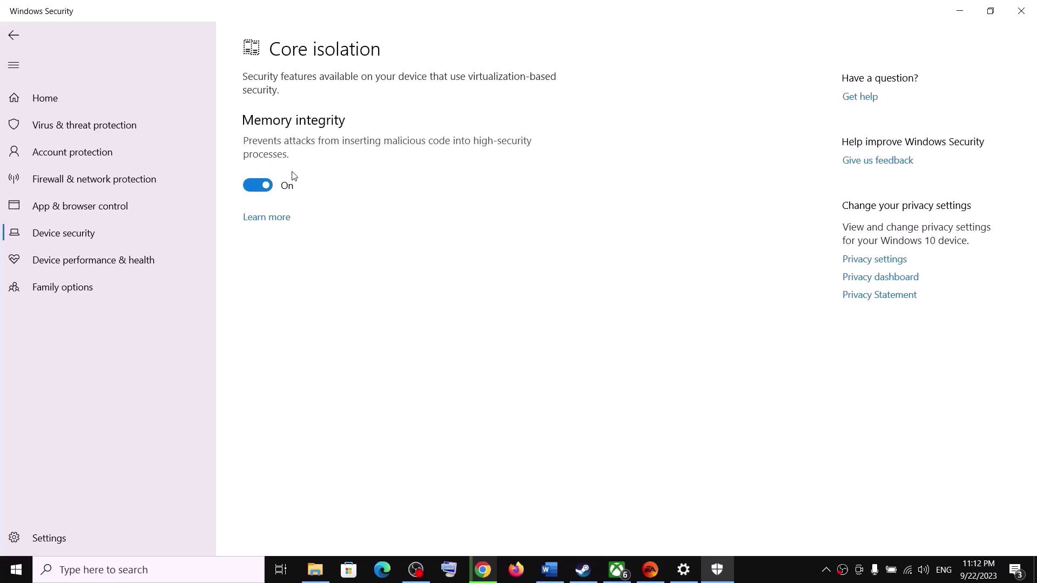
left_click(256, 189)
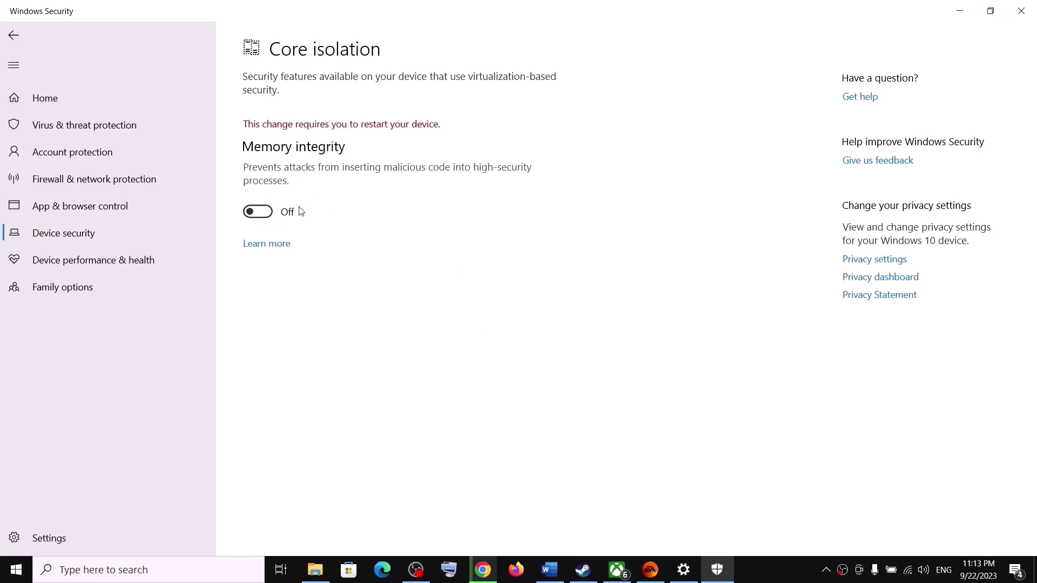
left_click(301, 212)
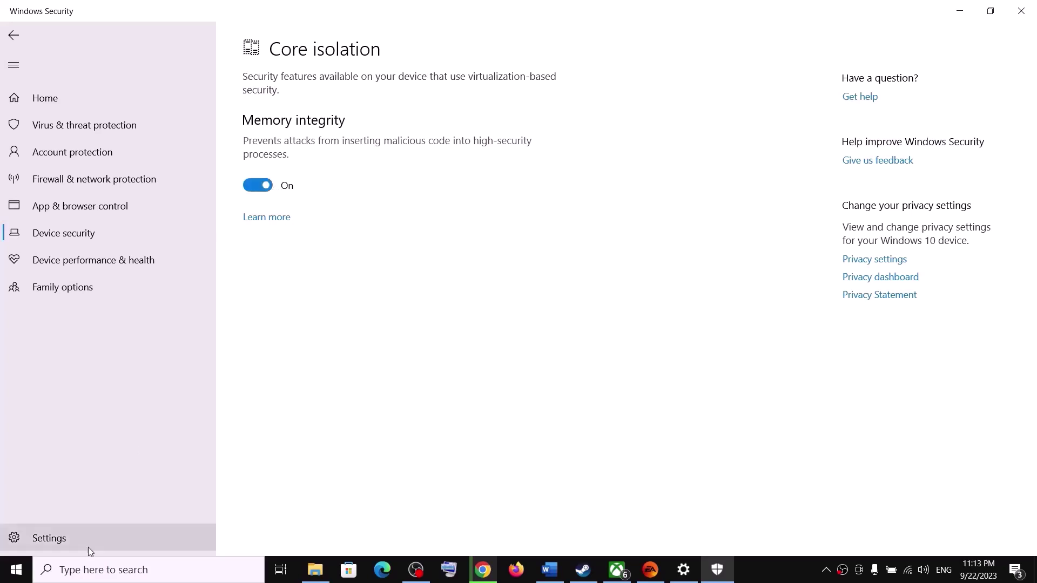
View the Restart option among the computer's power options without restarting, and close the Windows Security and Settings windows.
key("super")
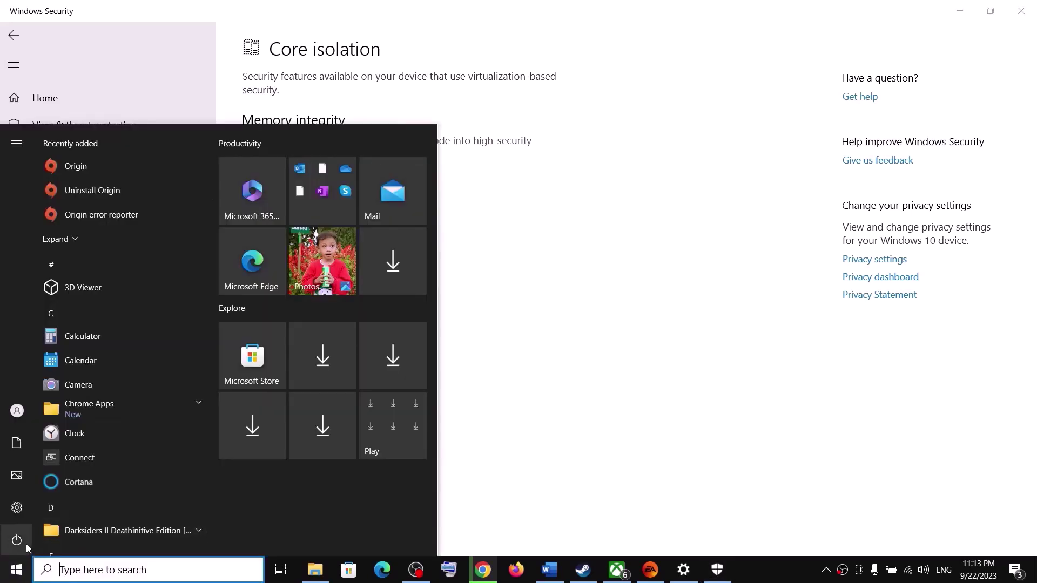
left_click(35, 541)
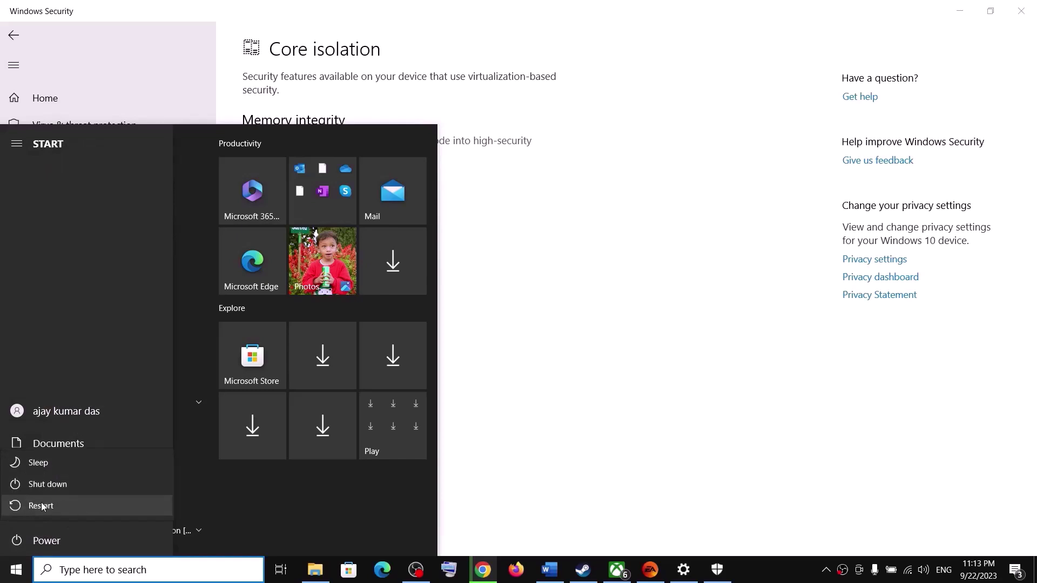
left_click(635, 220)
left_click(636, 219)
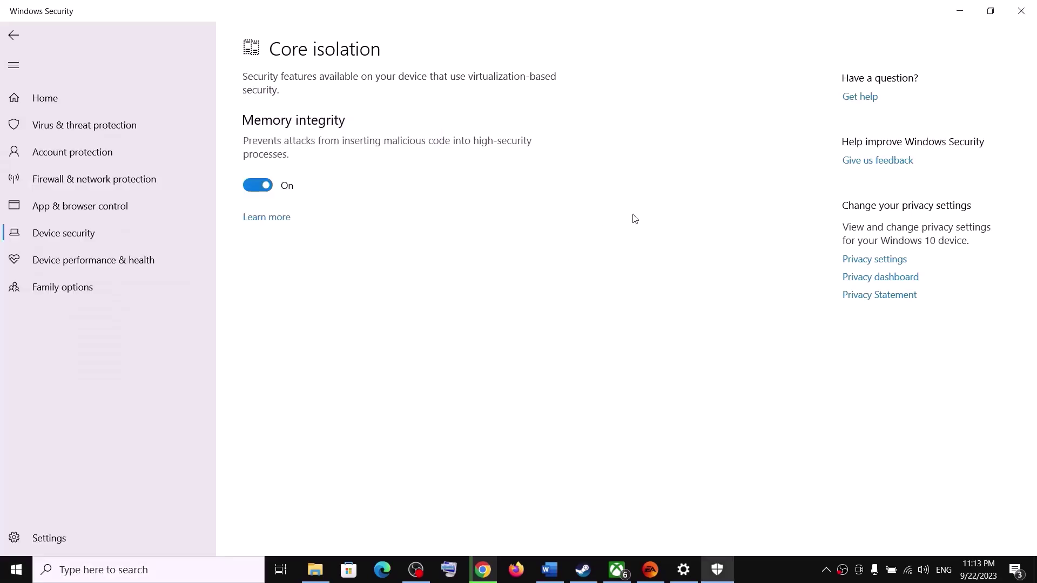
left_click(1022, 12)
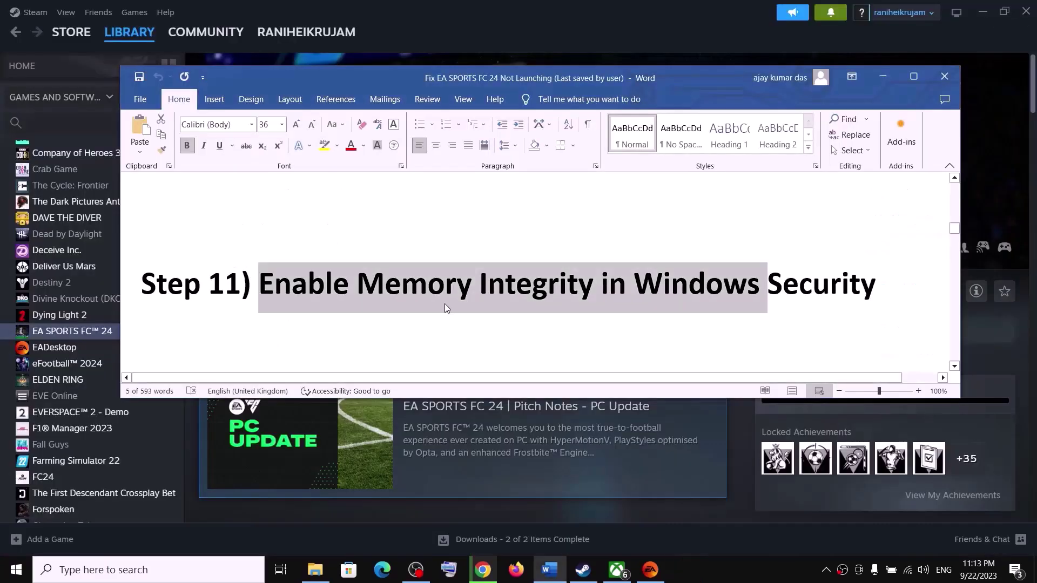
Review the Step 12 instruction in Word about redeeming the Ultimate Edition content.
scroll(337, 276, "down", 2)
scroll(337, 276, "up", 1)
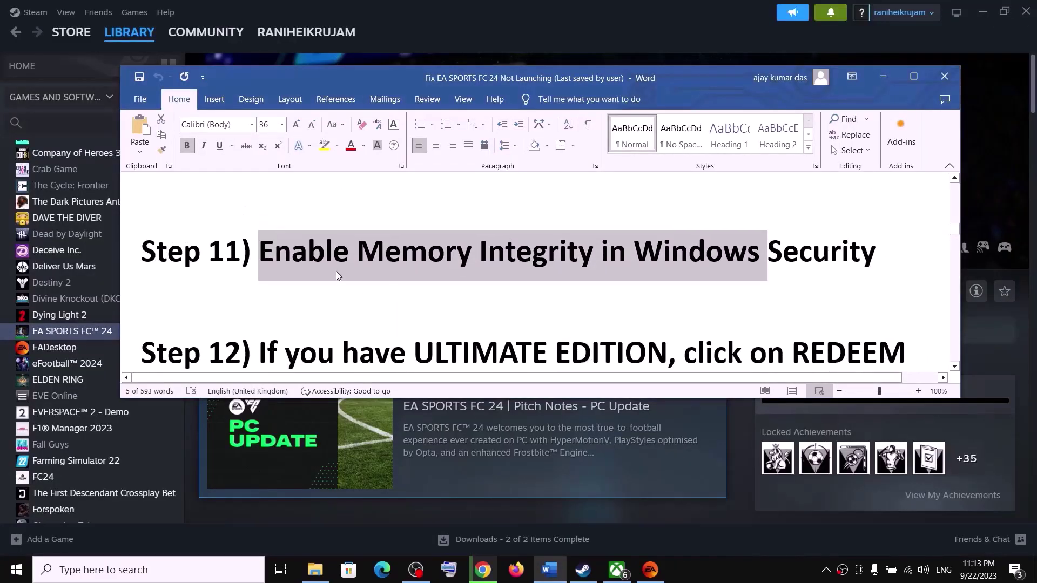
scroll(399, 303, "down", 1)
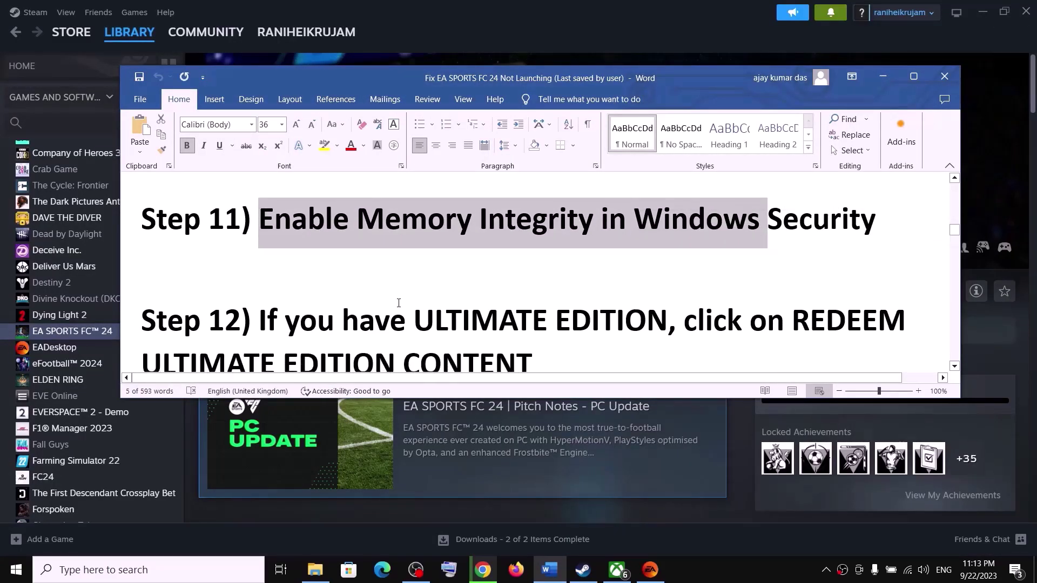
scroll(399, 303, "down", 4)
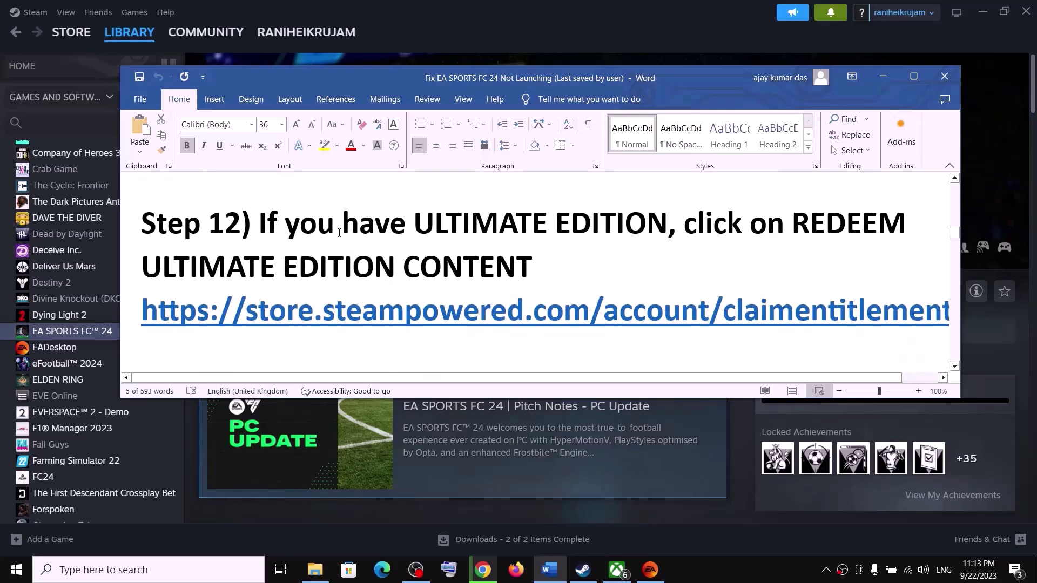
left_click_drag(339, 232, 668, 227)
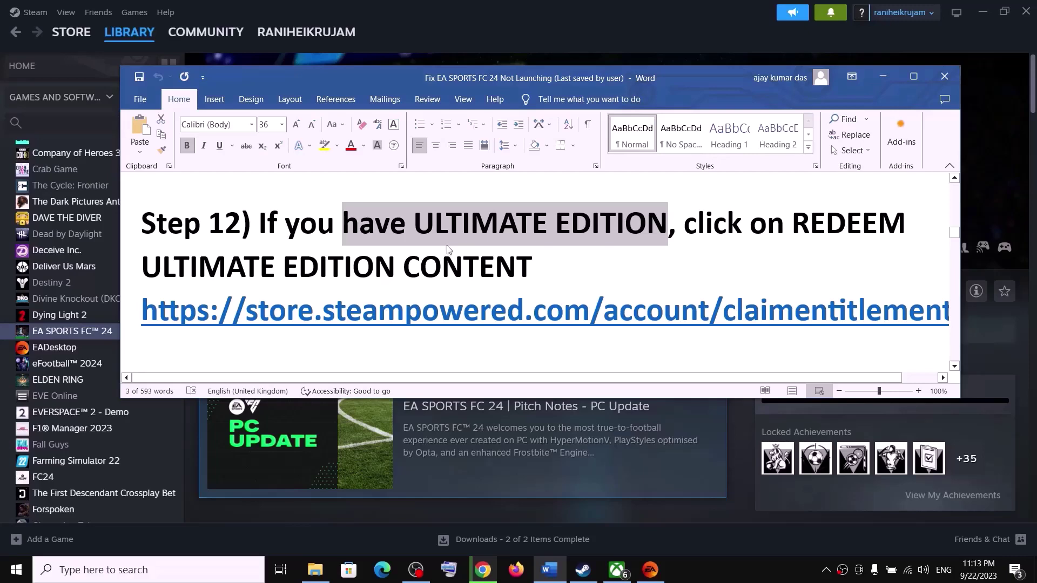
Locate the Redeem Ultimate Edition Content option on the EA SPORTS FC 24 page in Steam, checking it against Step 12 in Word.
left_click(592, 25)
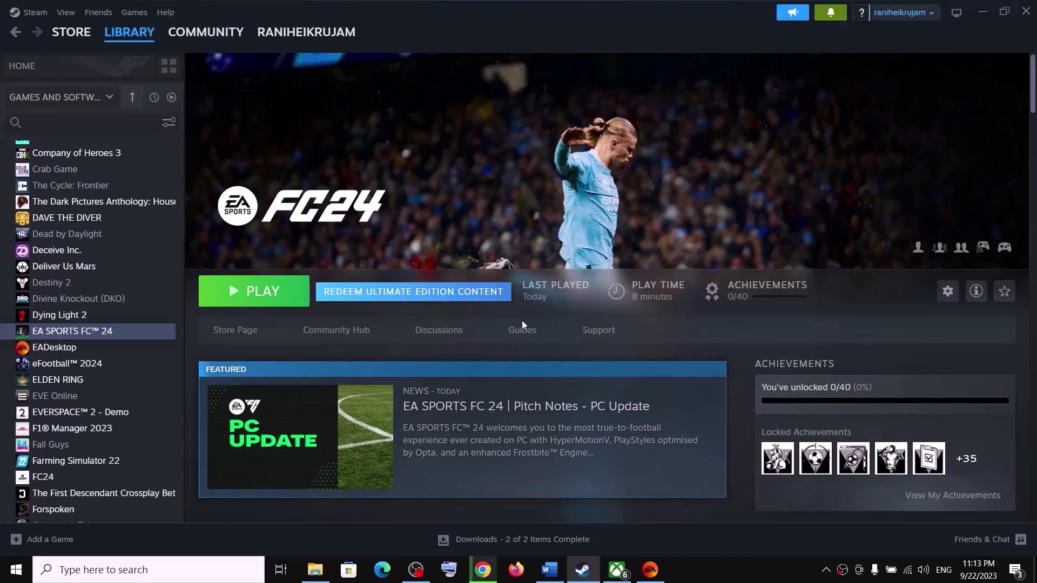
left_click(552, 580)
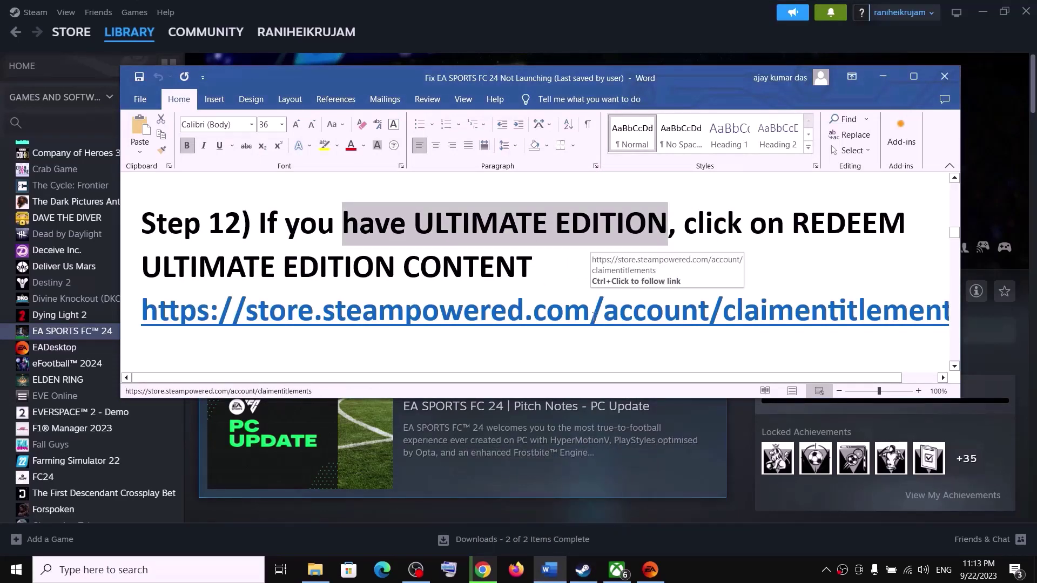
left_click(600, 35)
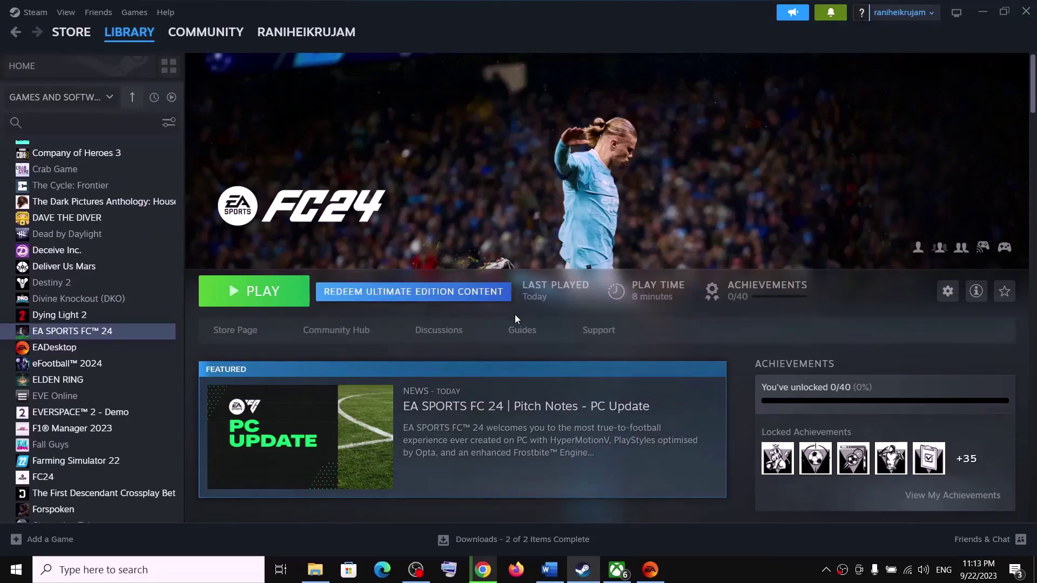
Switch to Word and select the whole Steam claimentitlements link under Step 12.
left_click(549, 570)
triple_click(457, 309)
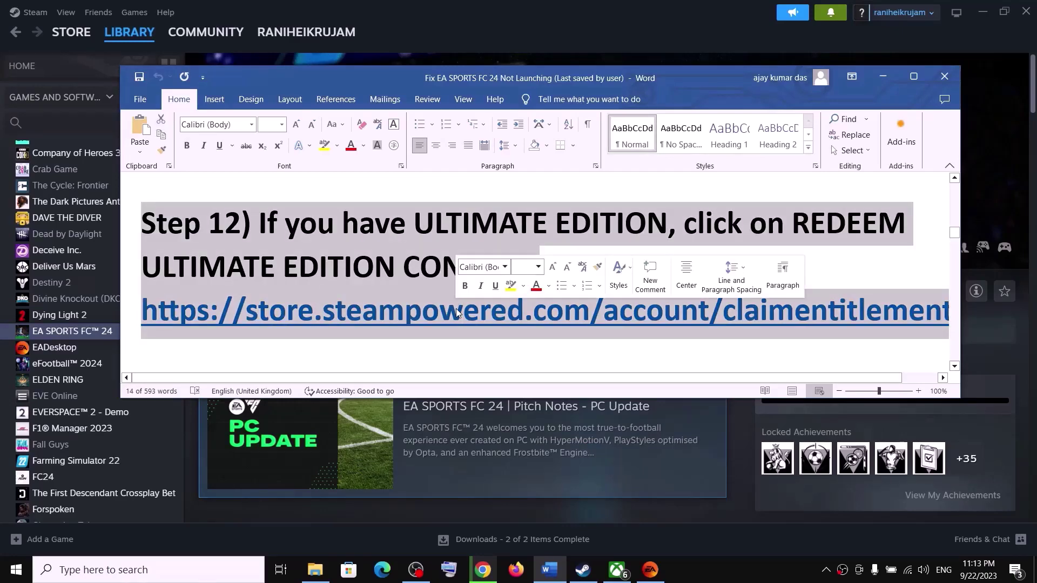
left_click(464, 311)
double_click(671, 297)
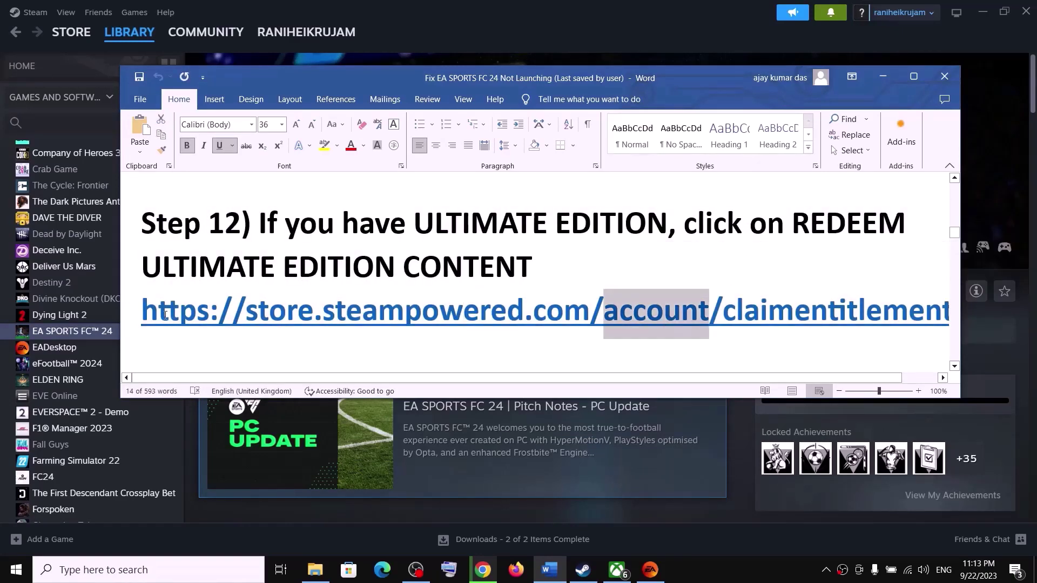
left_click_drag(141, 311, 948, 312)
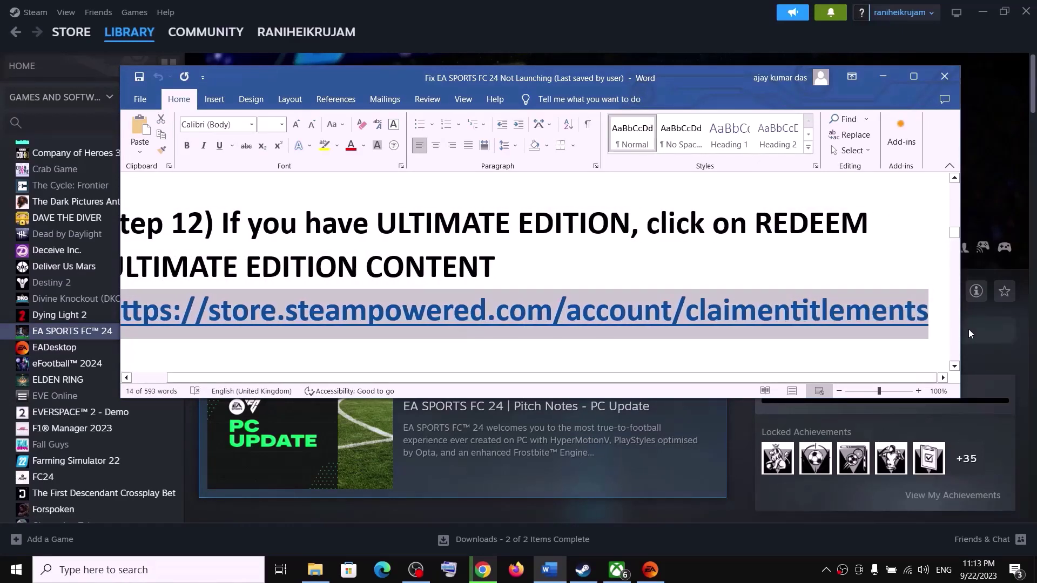
left_click(483, 570)
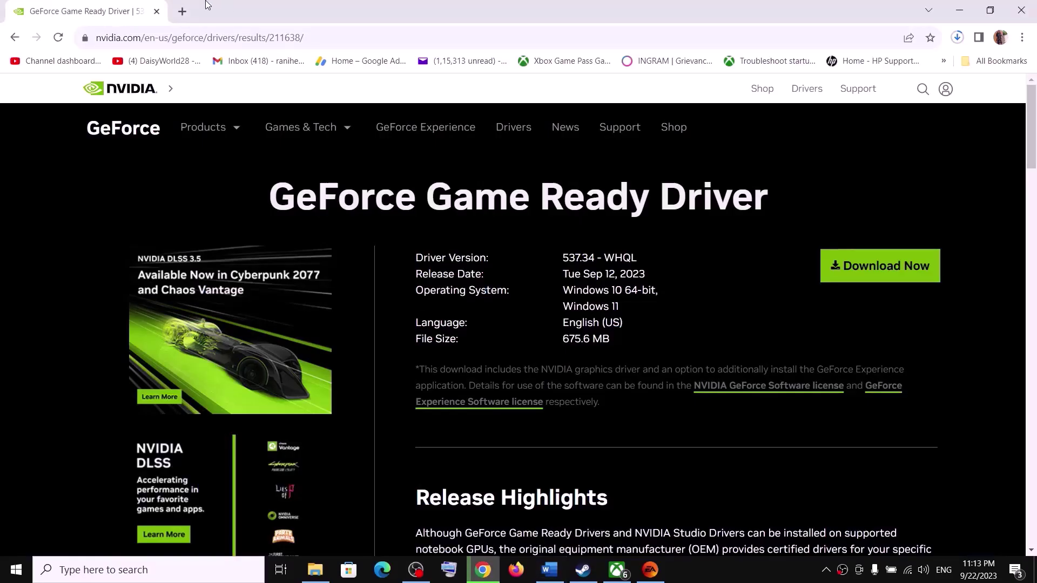
left_click(184, 10)
type("https://store.steampowered.com/account/claimentitlements")
key("Return")
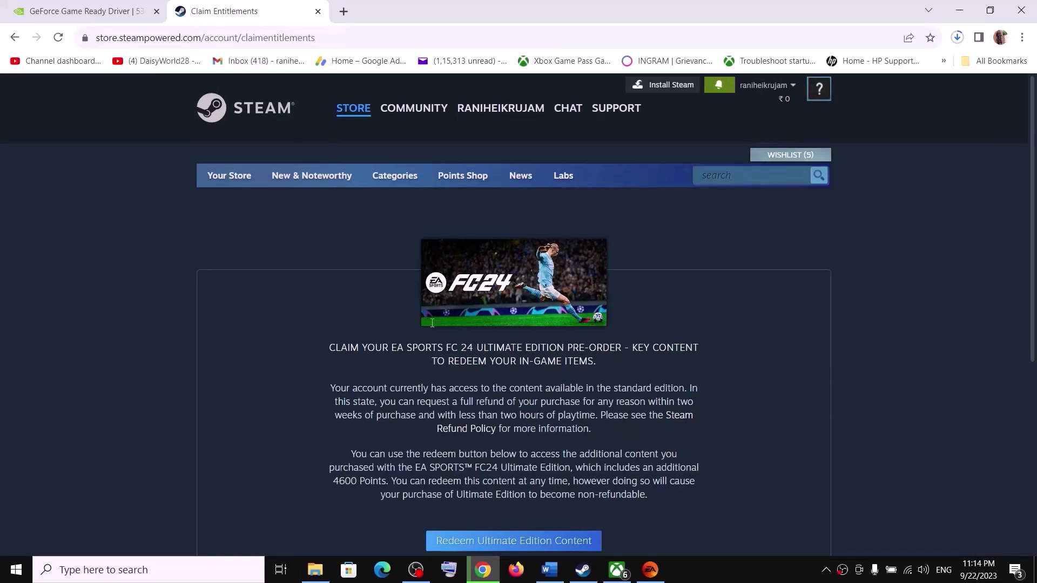
scroll(491, 358, "down", 3)
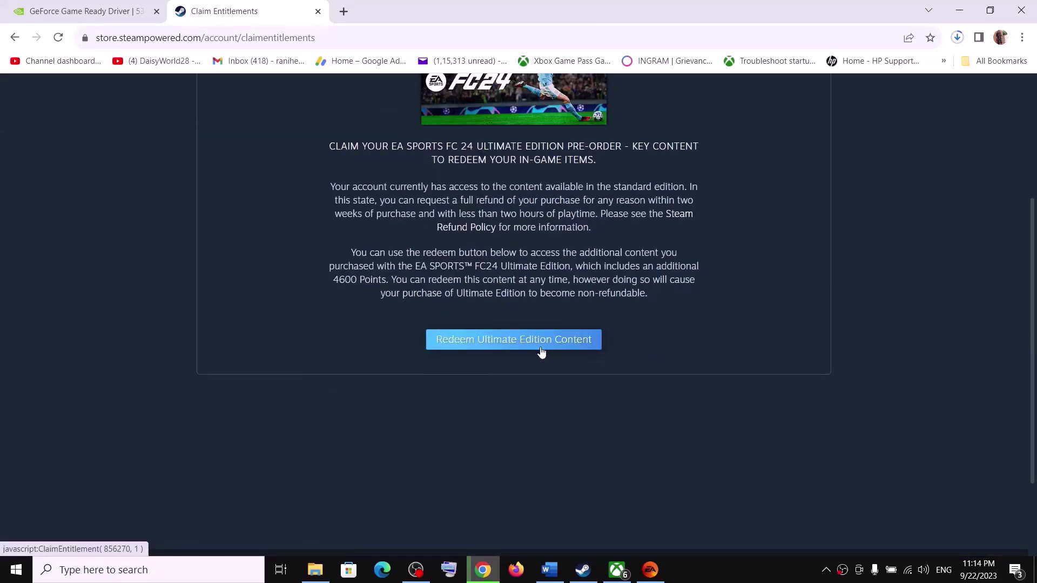
left_click(318, 12)
left_click(583, 570)
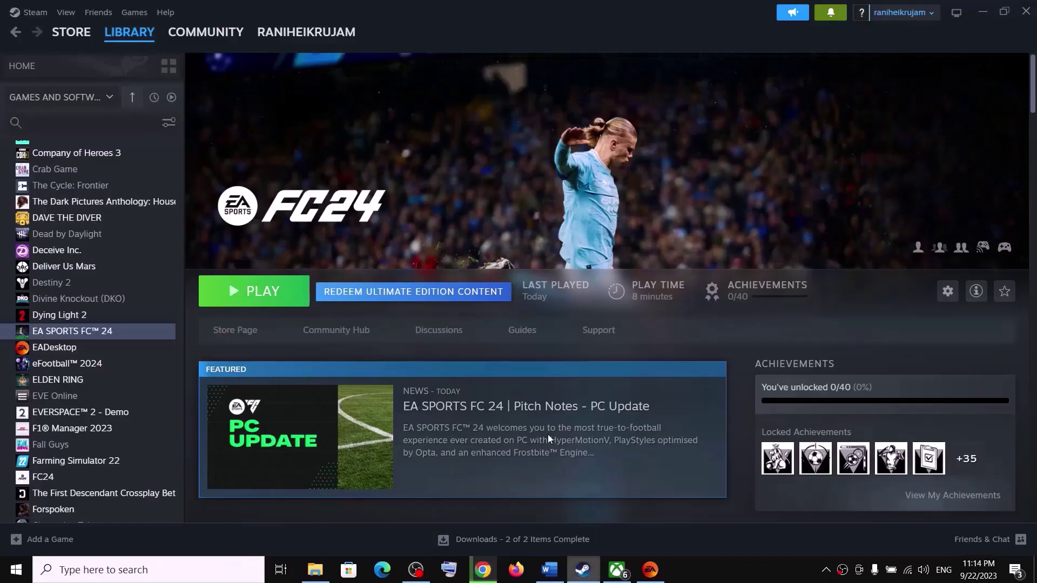
Review the Step 13 instruction in Word about having an EA Play or Game Pass subscription.
left_click(550, 570)
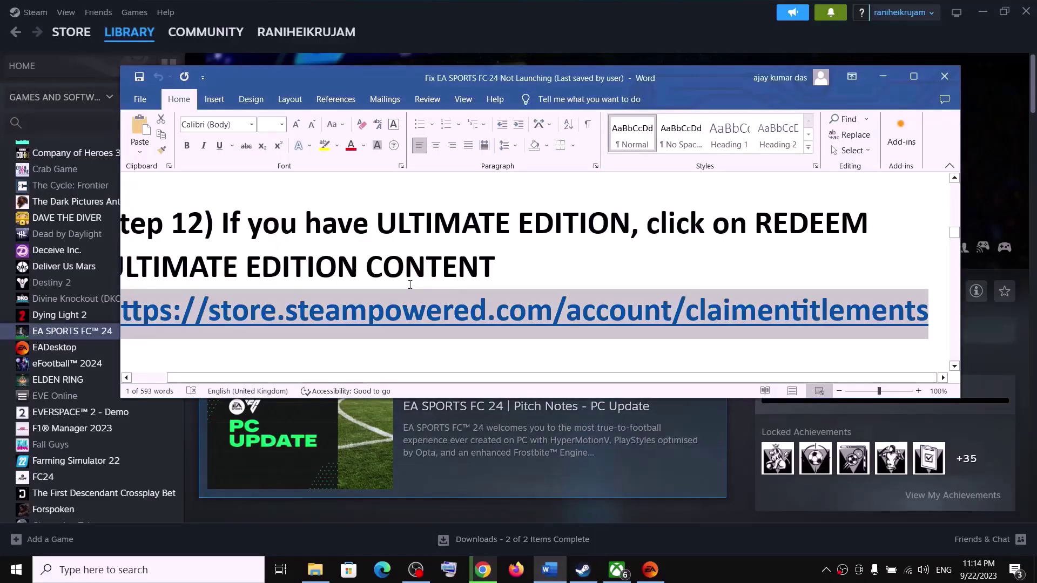
scroll(410, 293, "down", 3)
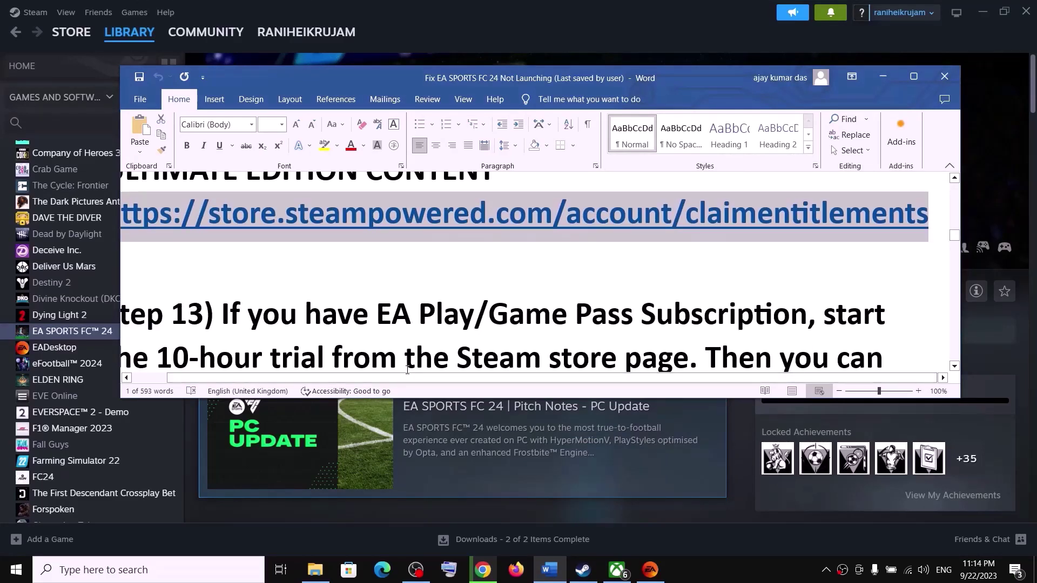
left_click_drag(408, 378, 372, 378)
scroll(454, 254, "down", 2)
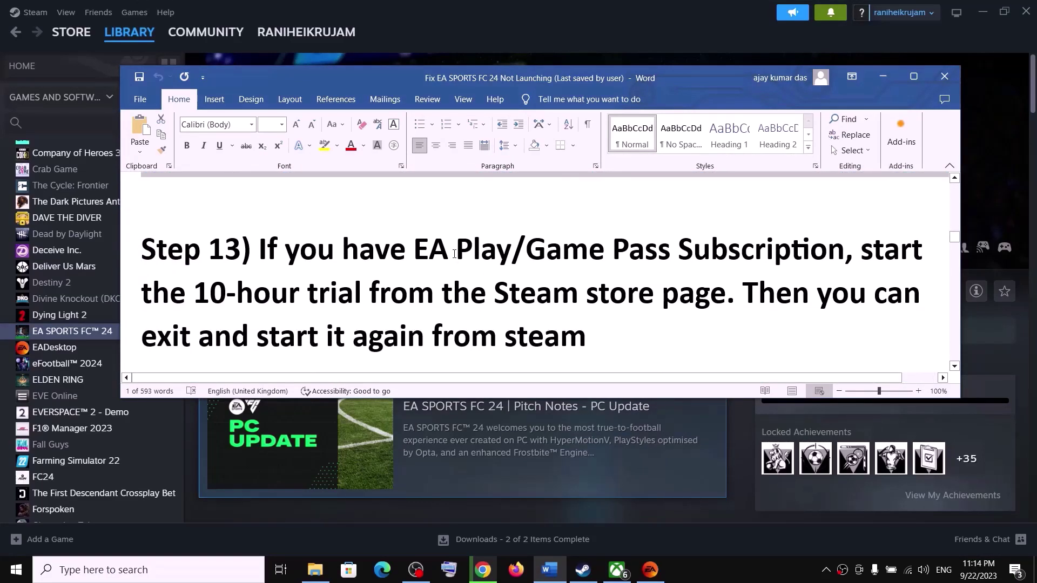
left_click_drag(342, 256, 528, 253)
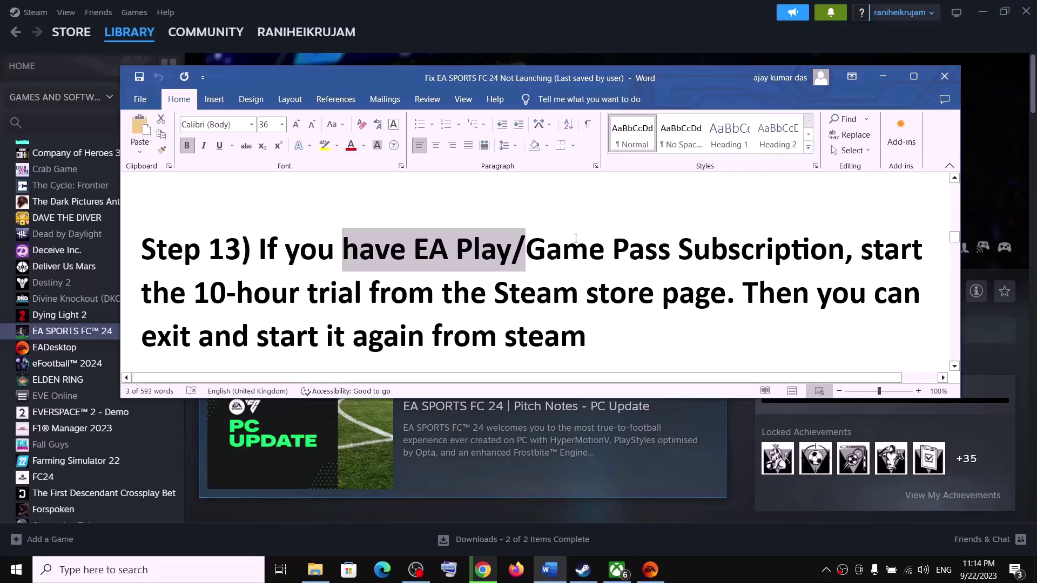
left_click_drag(527, 253, 845, 253)
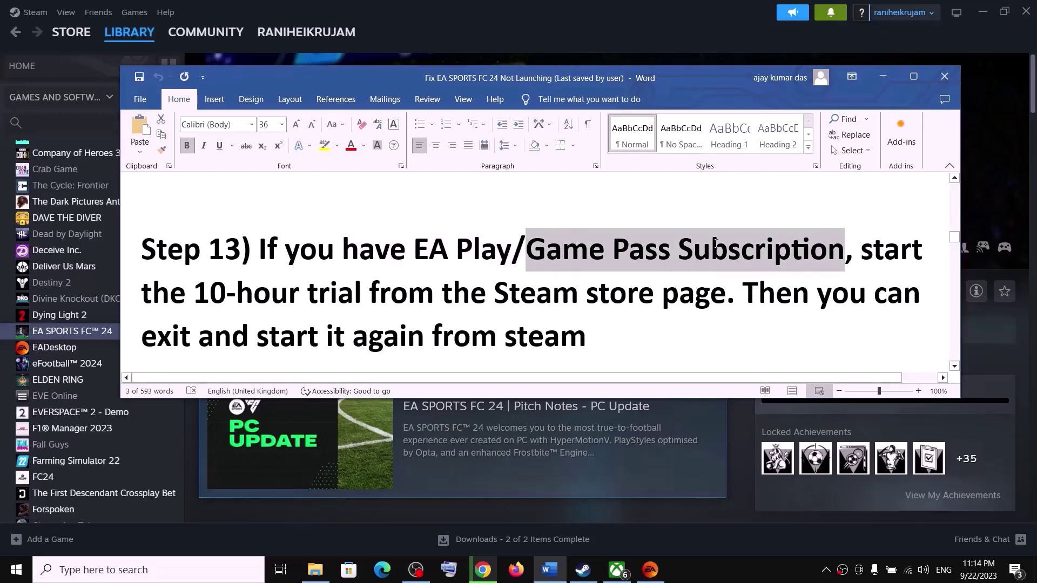
Compare the EA SPORTS FC 24 page in the Xbox app with the 10-hour trial instruction of Step 13 in Word.
left_click(608, 578)
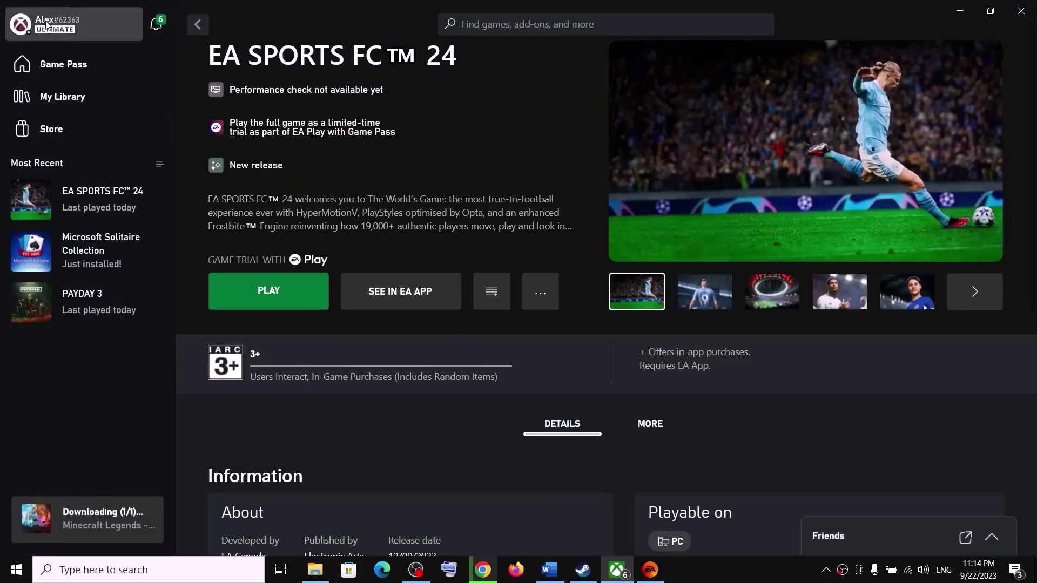
left_click(960, 11)
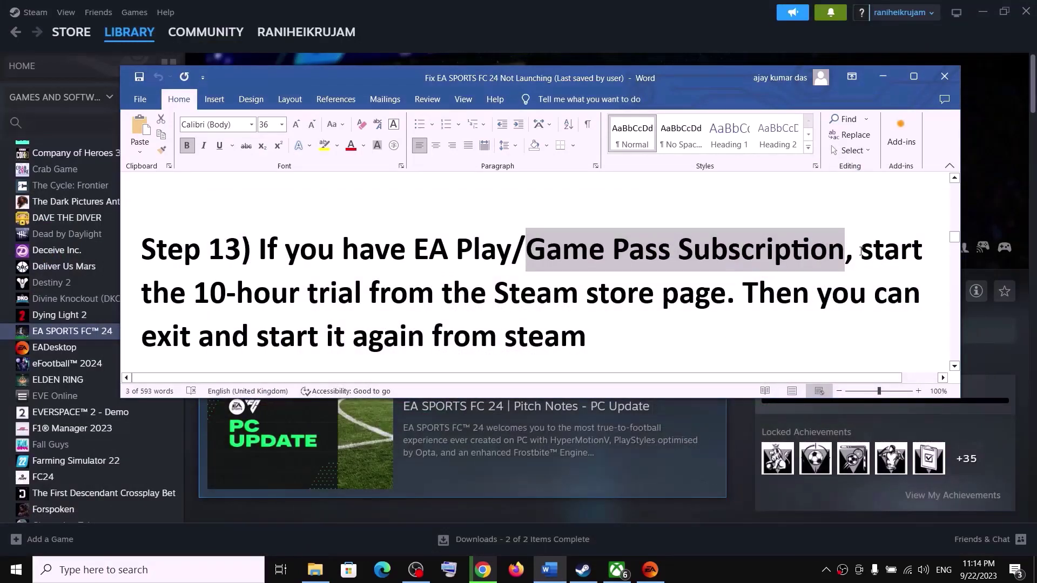
left_click_drag(861, 251, 685, 293)
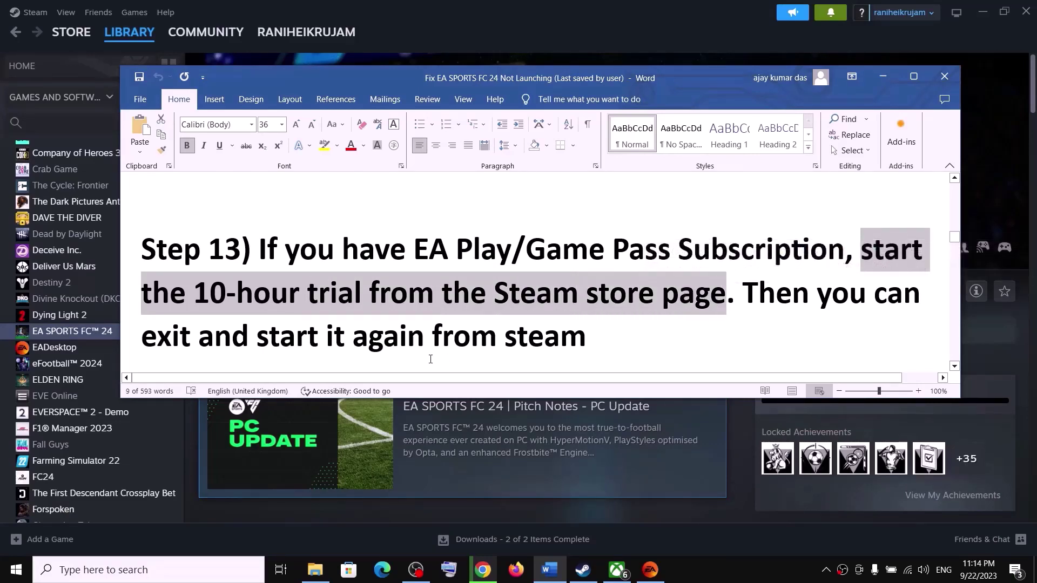
left_click(615, 570)
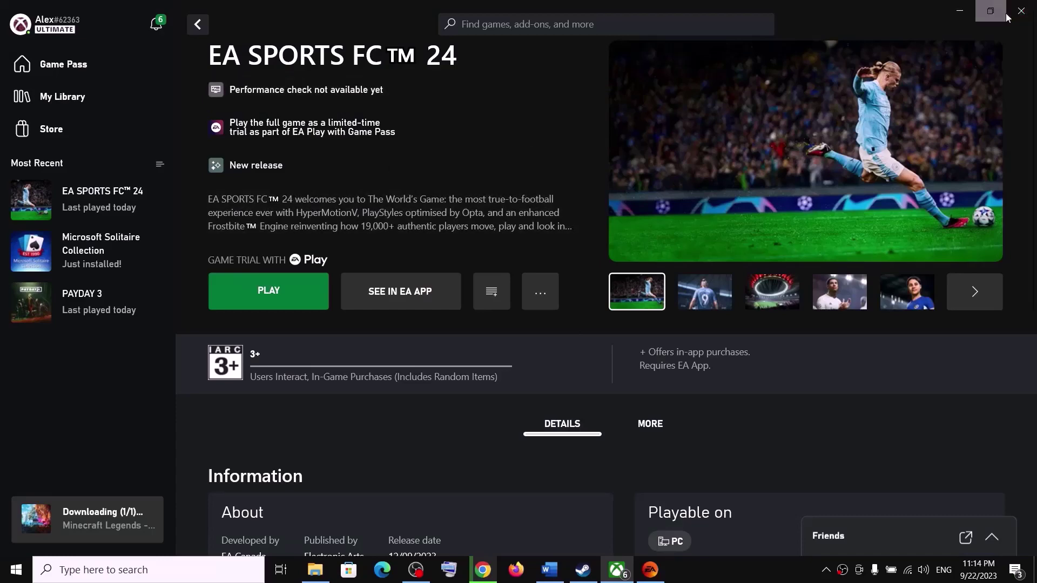
left_click(959, 12)
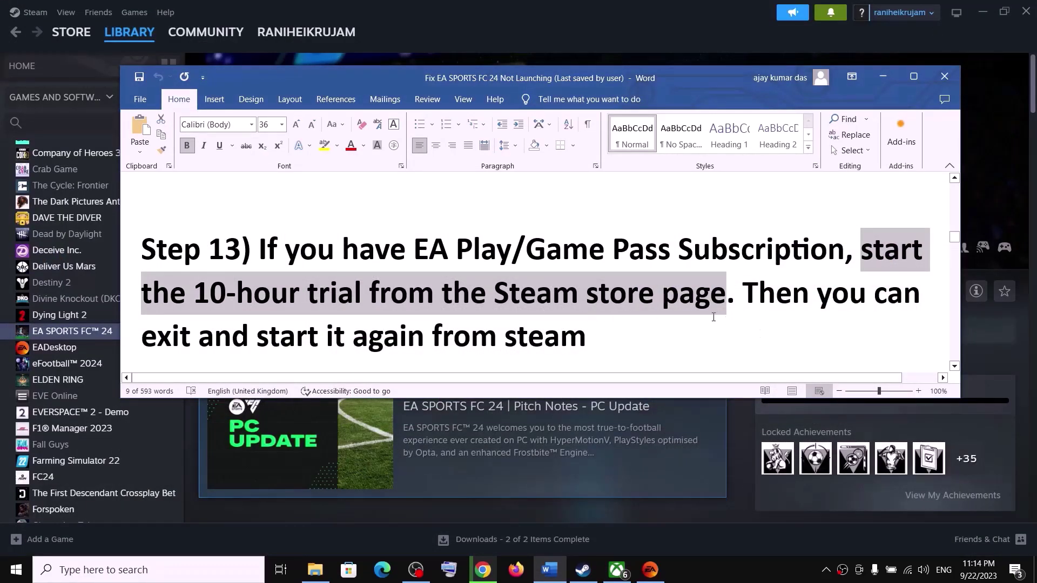
left_click(712, 316)
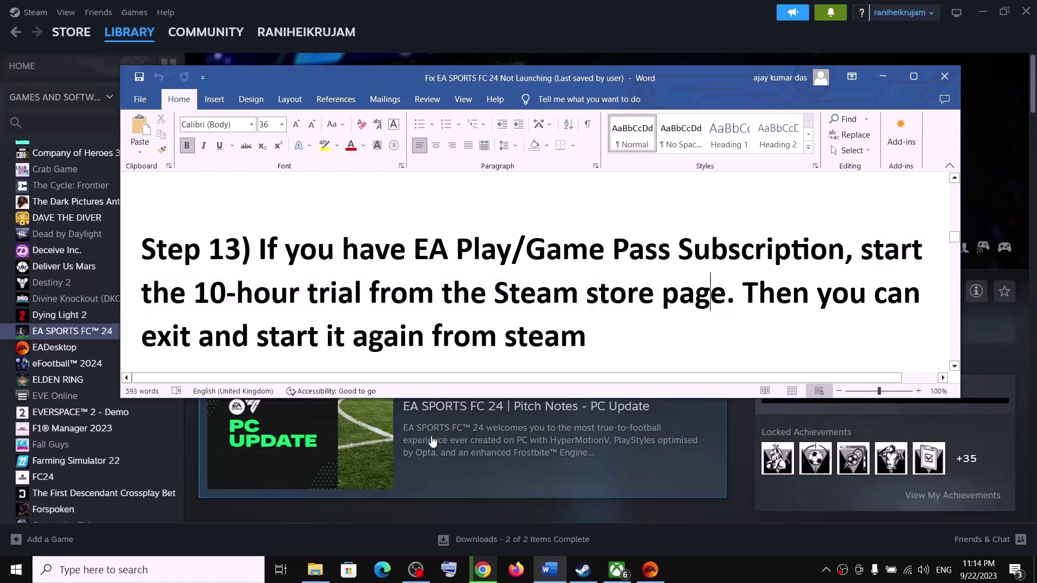
Switch to Chrome and open the Steam store home page in a new tab.
left_click(483, 570)
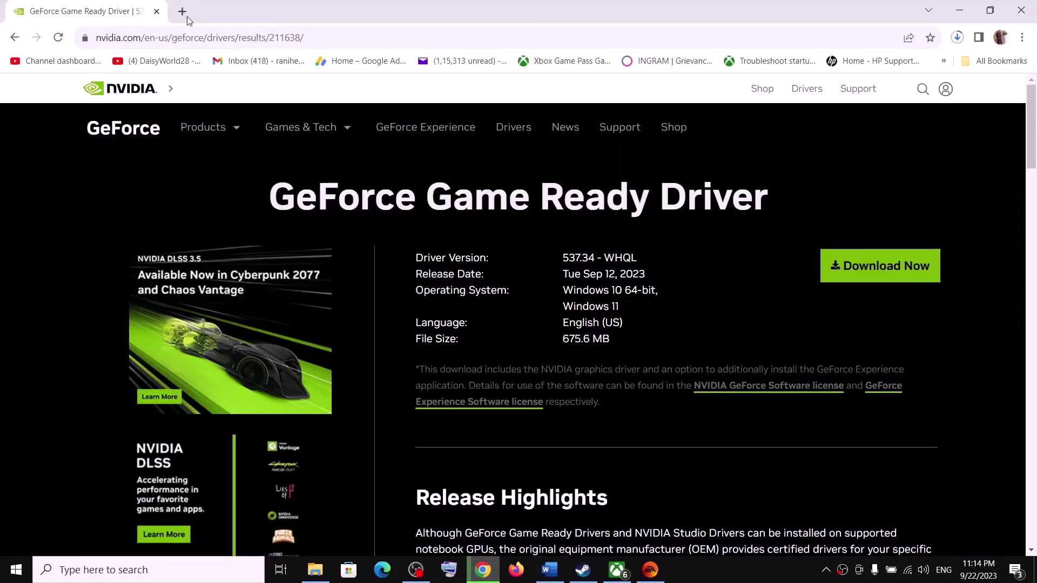
left_click(183, 11)
type("stea")
left_click(178, 64)
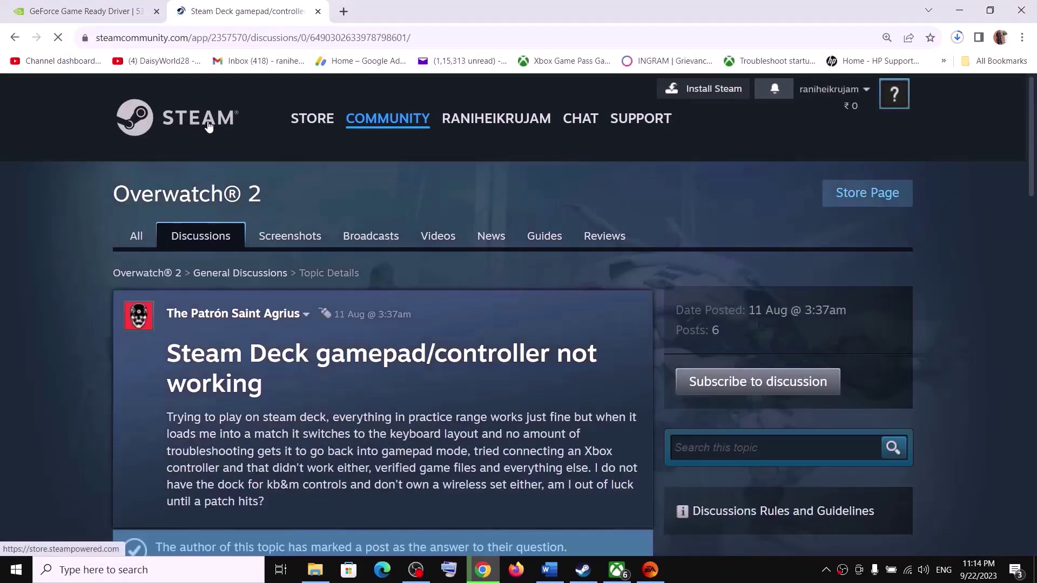
left_click(207, 120)
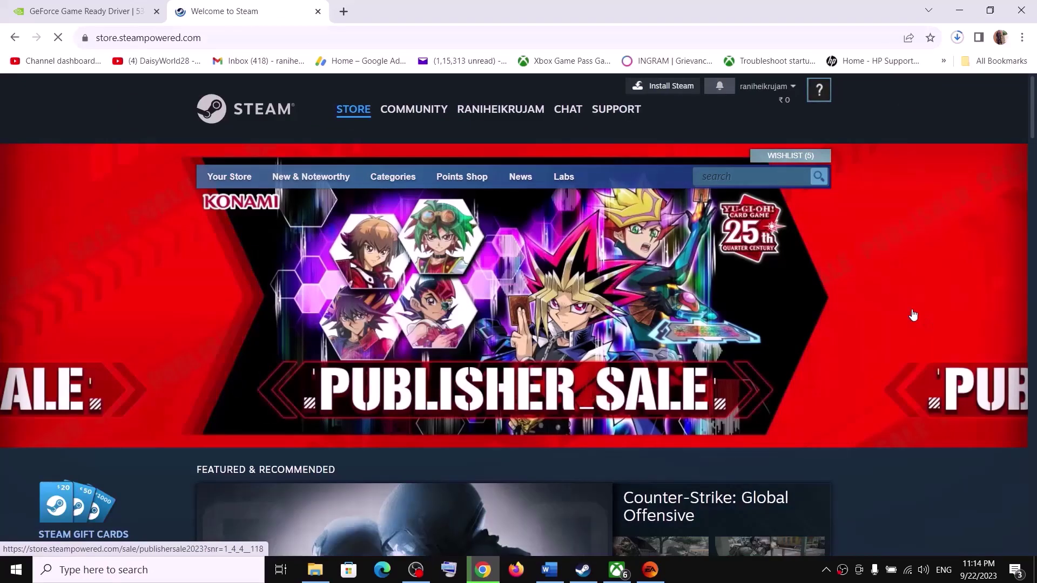
Search the Steam store for "fc 24" and open the EA SPORTS FC 24 store page.
left_click(746, 185)
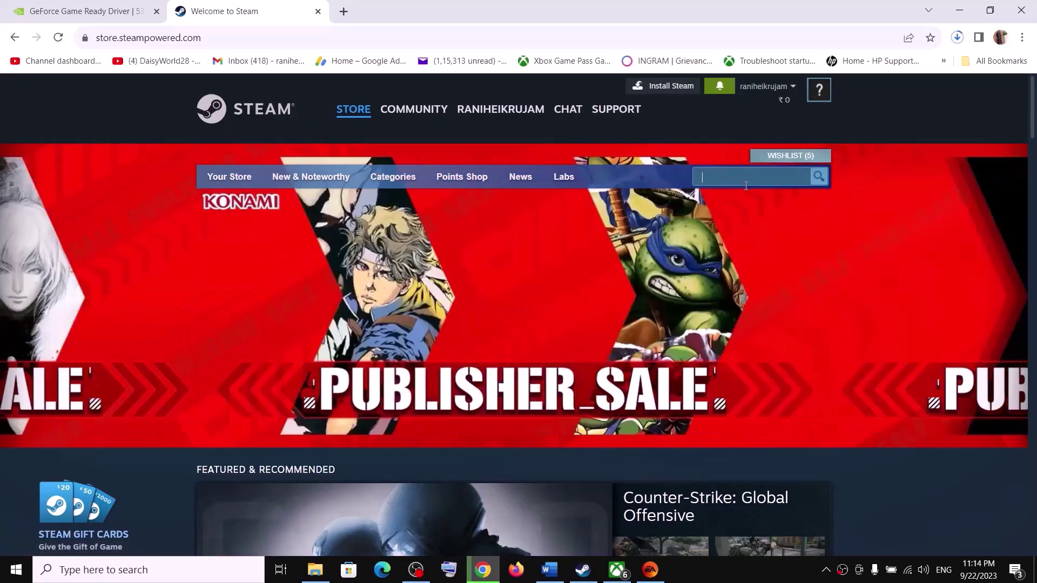
type("fo 24")
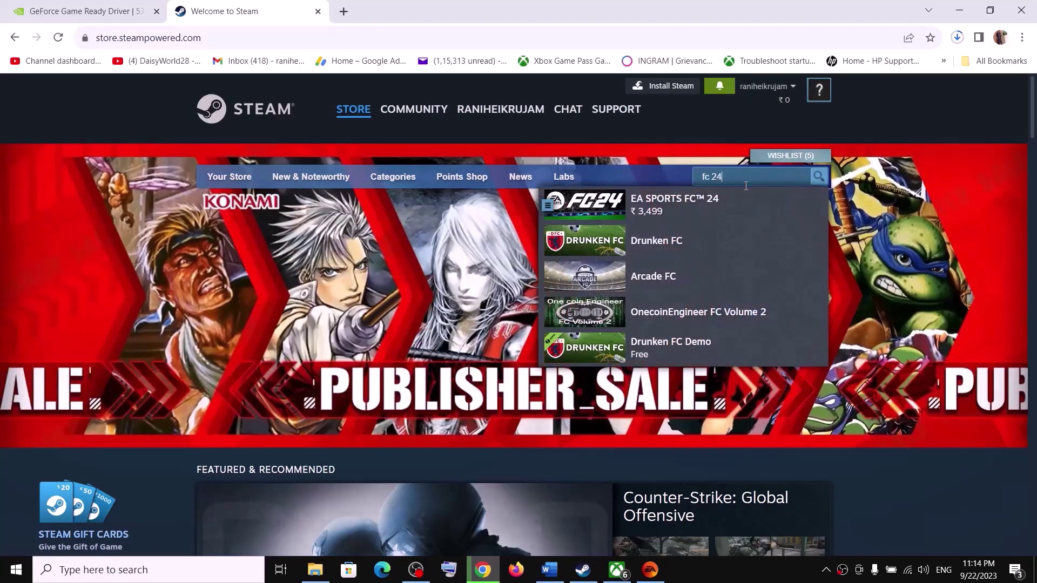
scroll(708, 140, "down", 1)
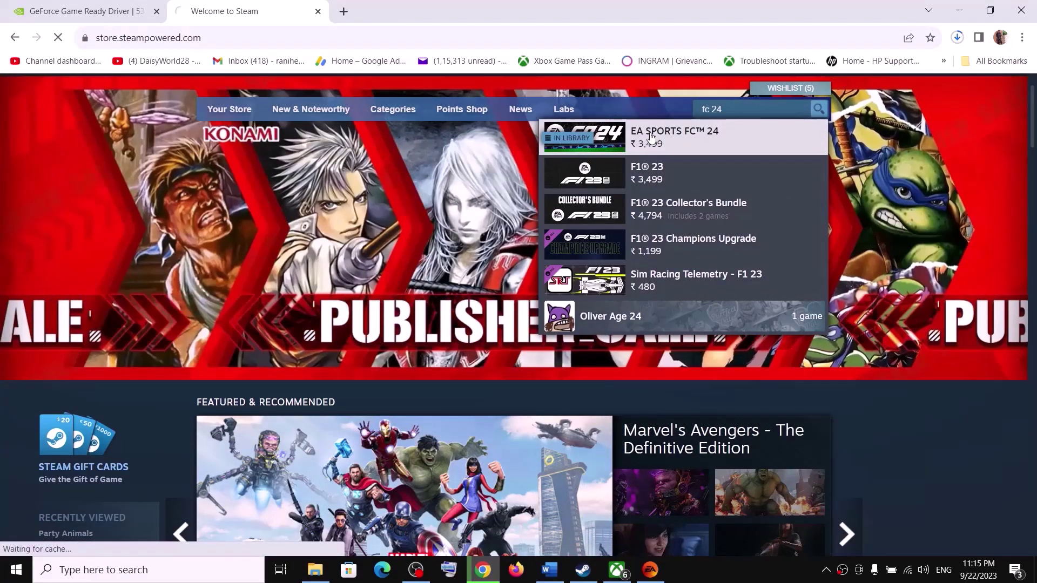
left_click(616, 145)
Find the "Try it now with EA Play" offer on the store page and examine its 10-hour playtime text.
scroll(453, 339, "down", 9)
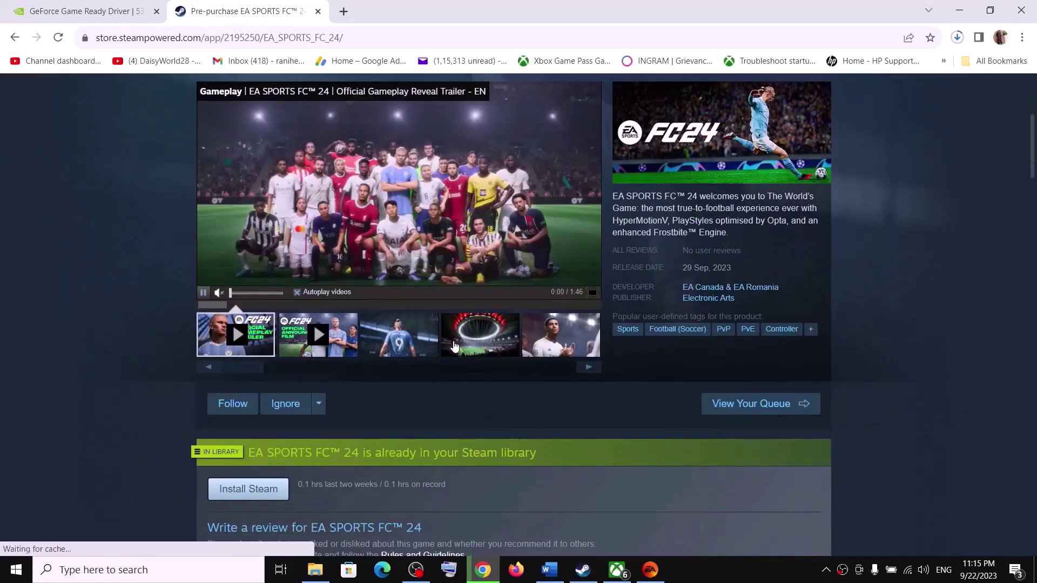
scroll(455, 341, "down", 8)
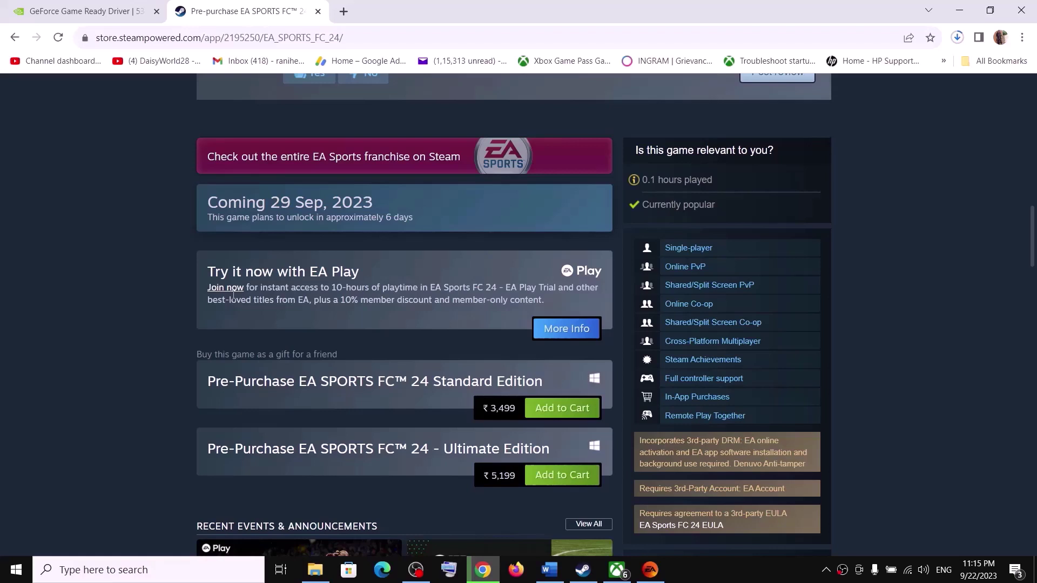
left_click_drag(329, 283, 438, 287)
left_click(324, 288)
View all Game Pass plans in the Xbox app and follow Explore EA Play to the EA game trials section.
left_click(617, 570)
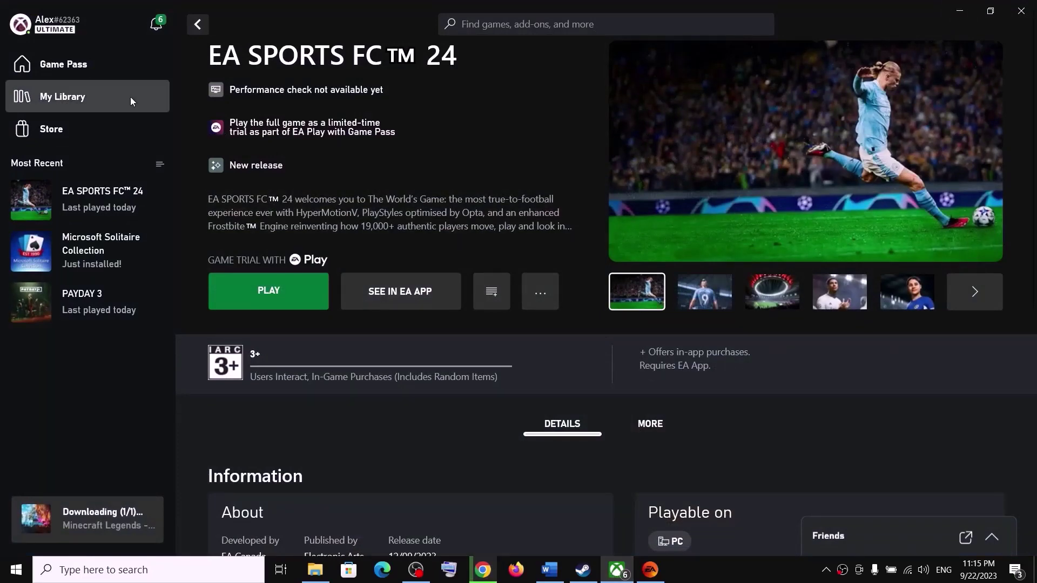
left_click(64, 67)
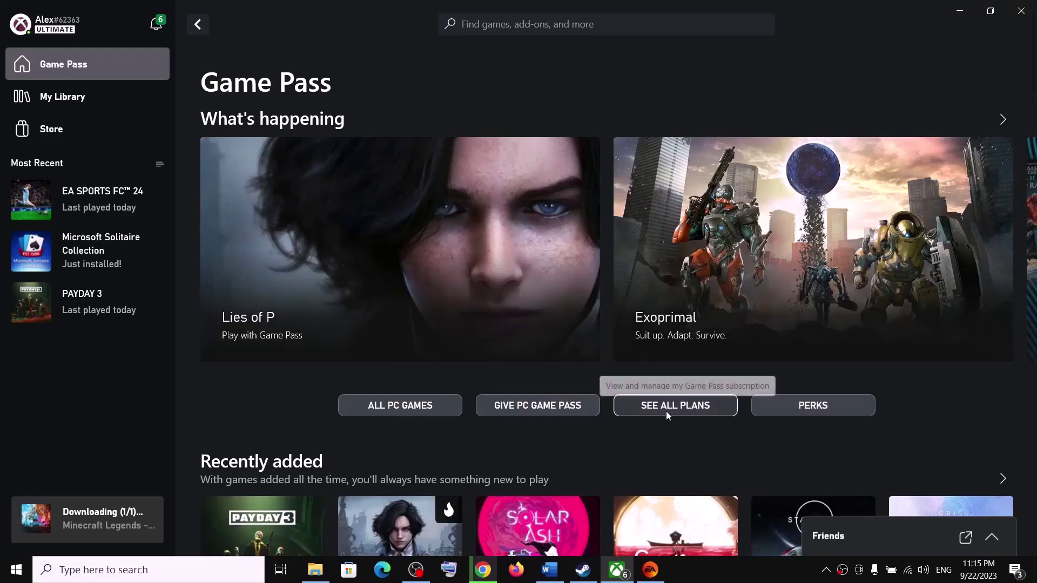
left_click(666, 411)
scroll(573, 339, "down", 15)
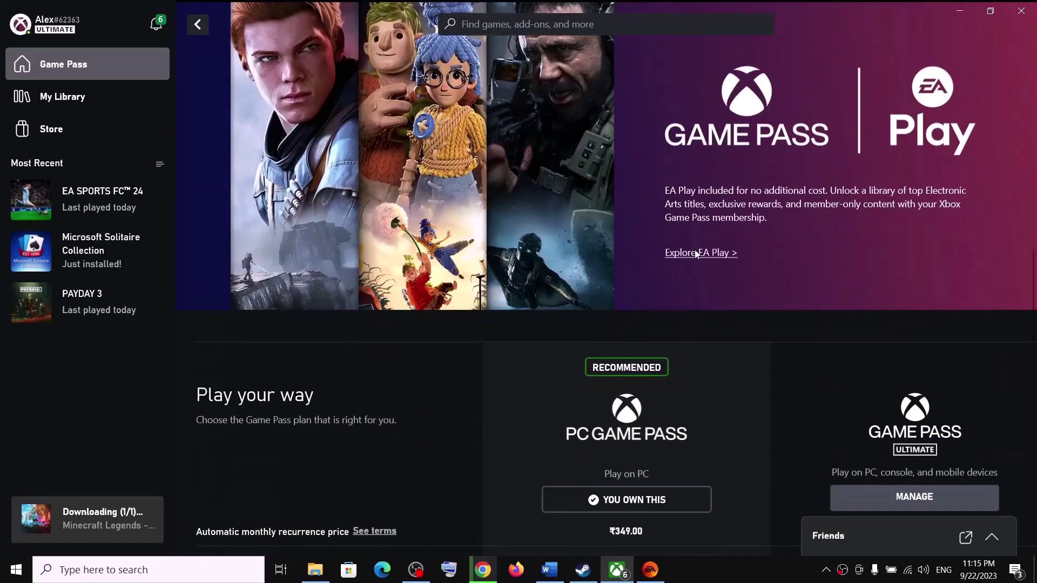
left_click(695, 252)
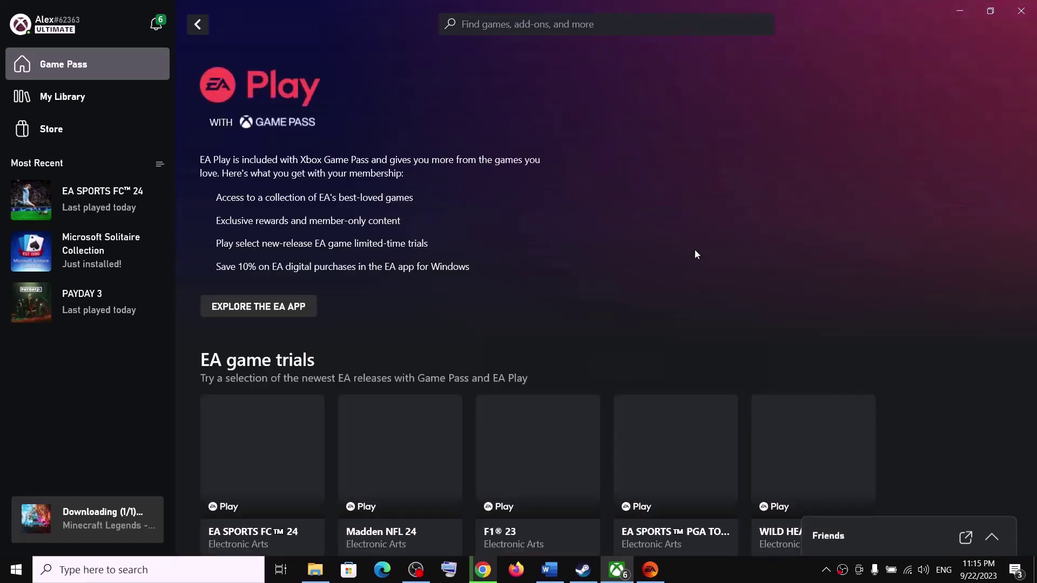
scroll(275, 291, "down", 5)
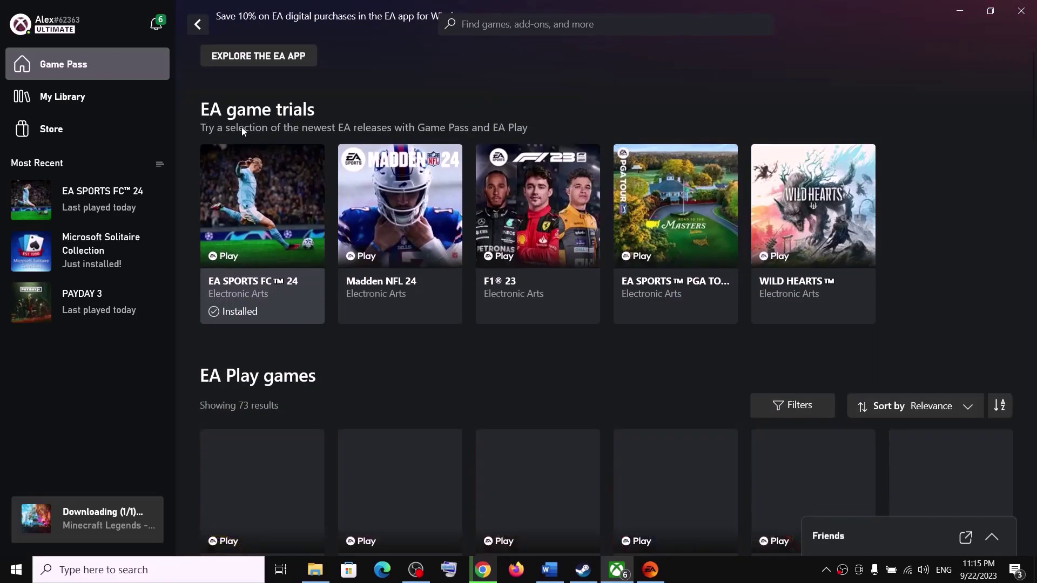
Open EA SPORTS FC 24 from the EA game trials, launch it through the EA app, and return to the Xbox app.
left_click(293, 219)
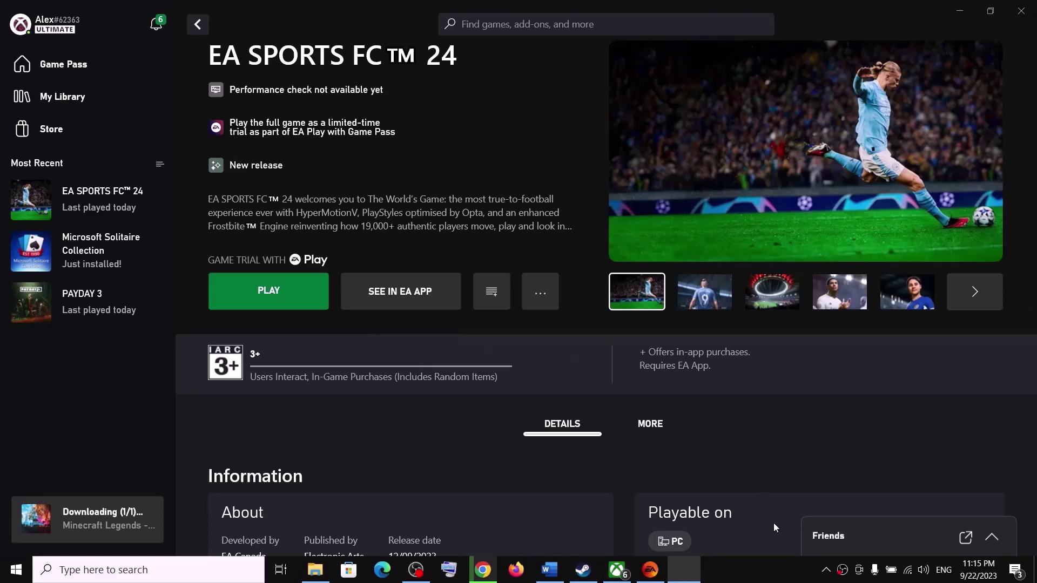
mouse_move(692, 576)
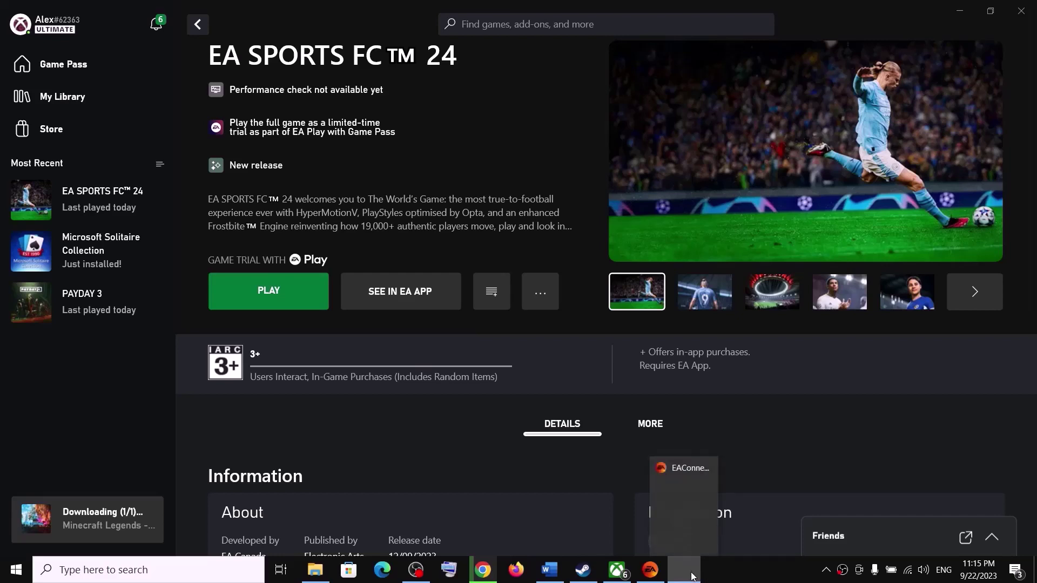
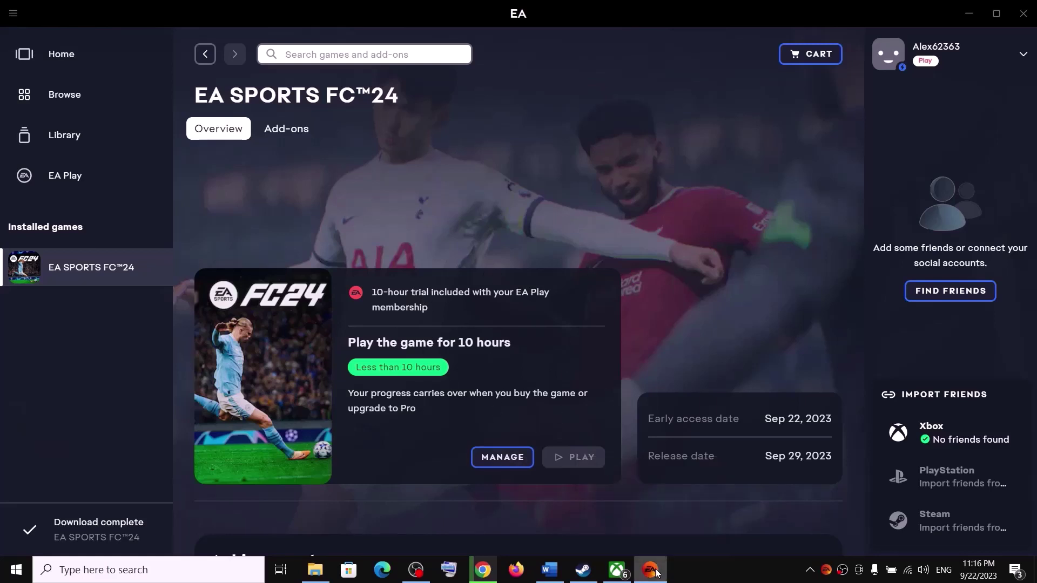
left_click(617, 570)
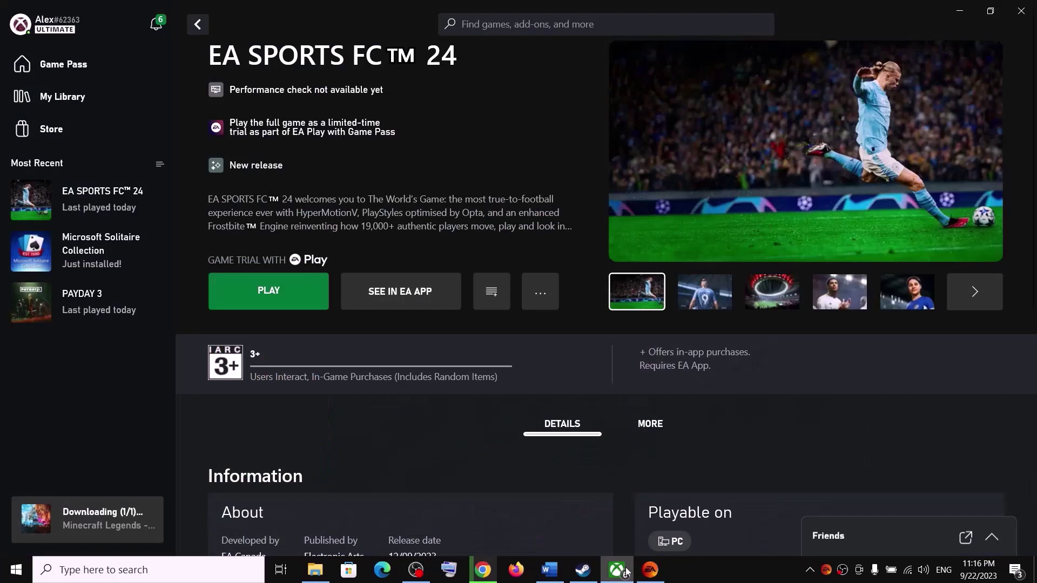
Launch the EA SPORTS FC 24 trial from the Xbox app and read Step 13 on restarting it from Steam in the Word notes.
left_click(317, 309)
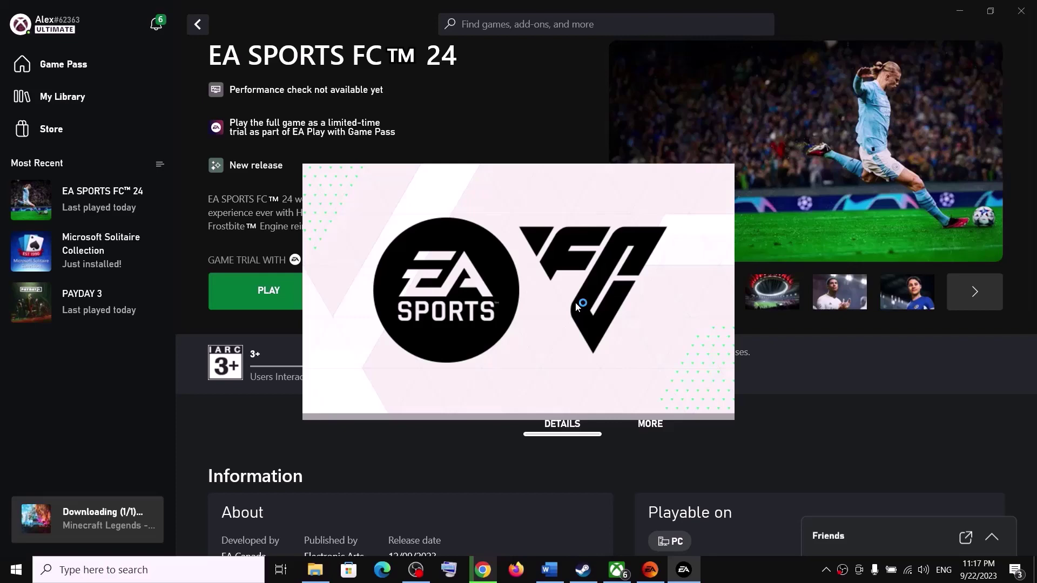
left_click(550, 570)
left_click(707, 299)
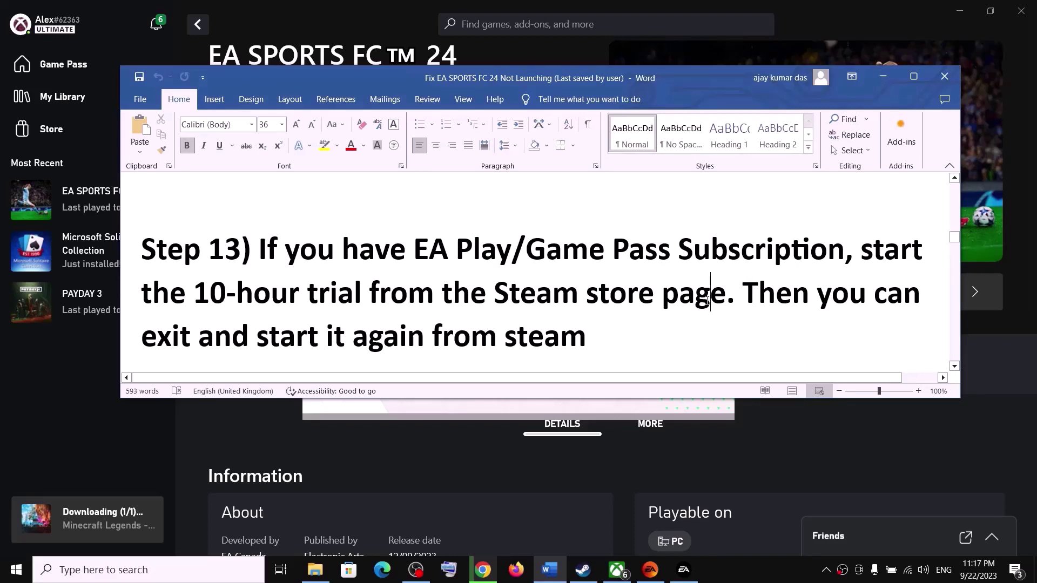
left_click_drag(743, 295, 873, 294)
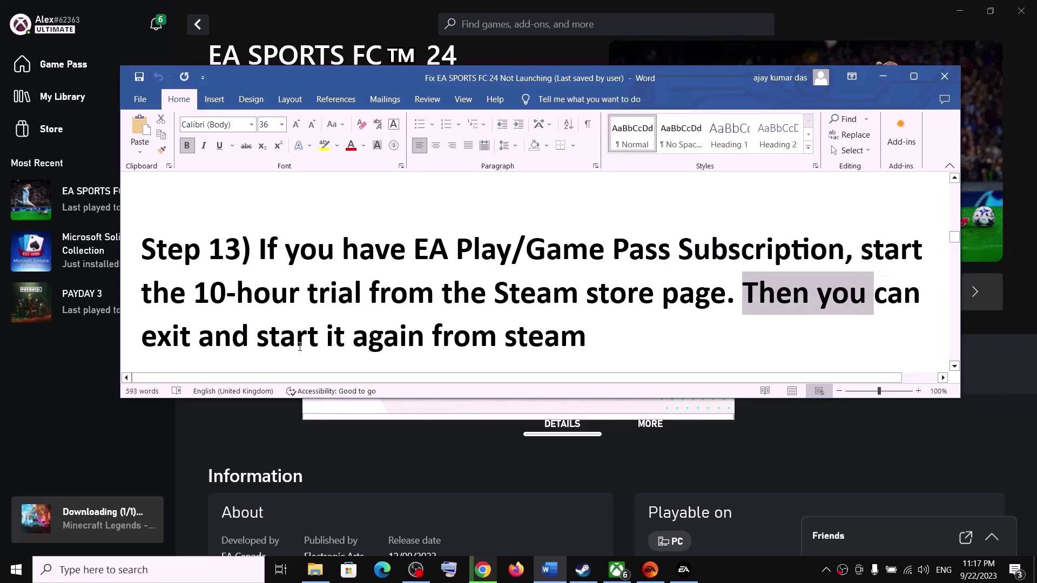
left_click_drag(239, 339, 563, 335)
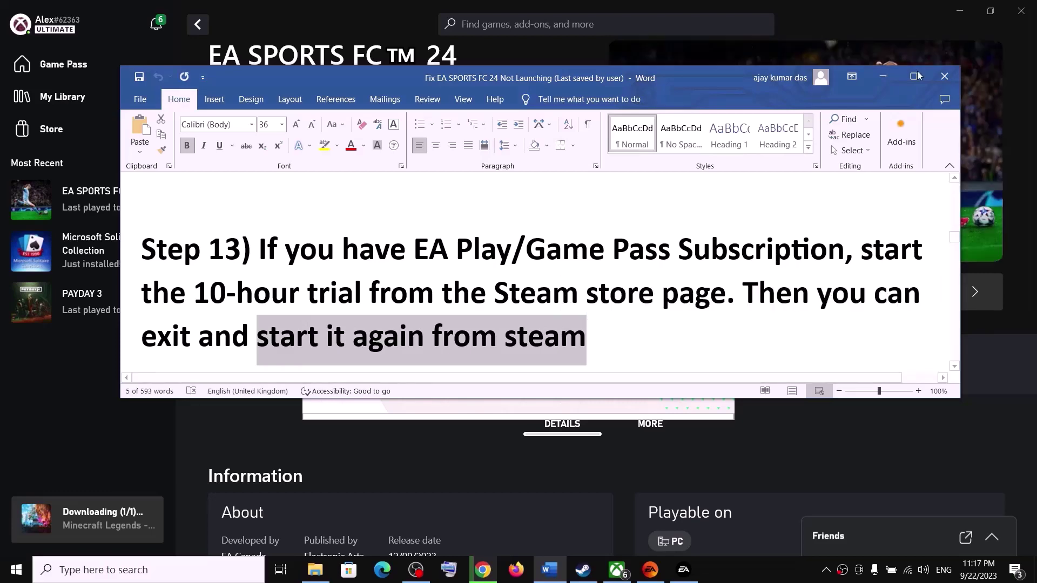
left_click(883, 81)
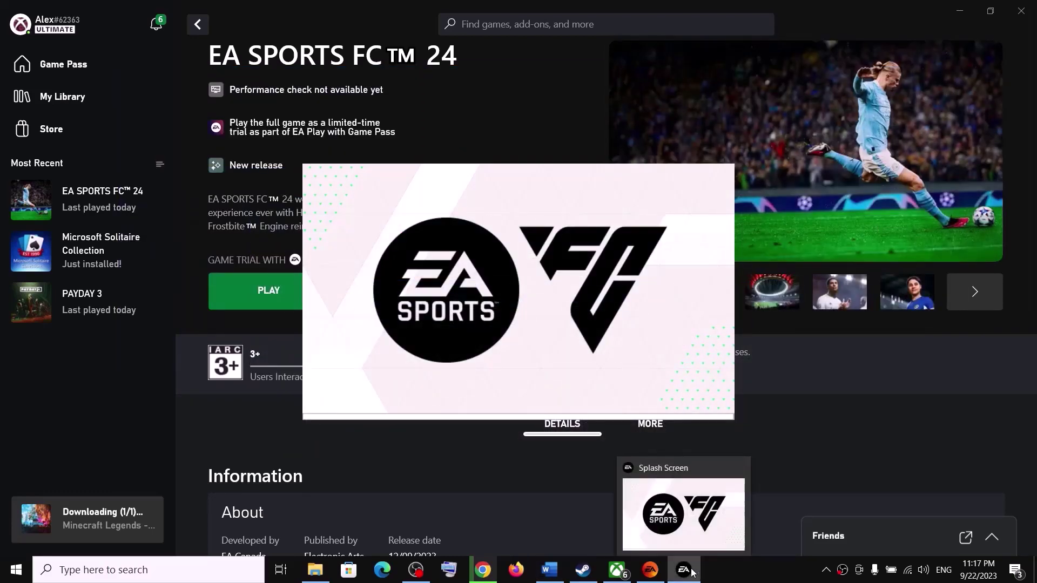
Close the game's splash screen and read Step 14 on launching from the EA App in the Word notes.
right_click(667, 537)
left_click(663, 537)
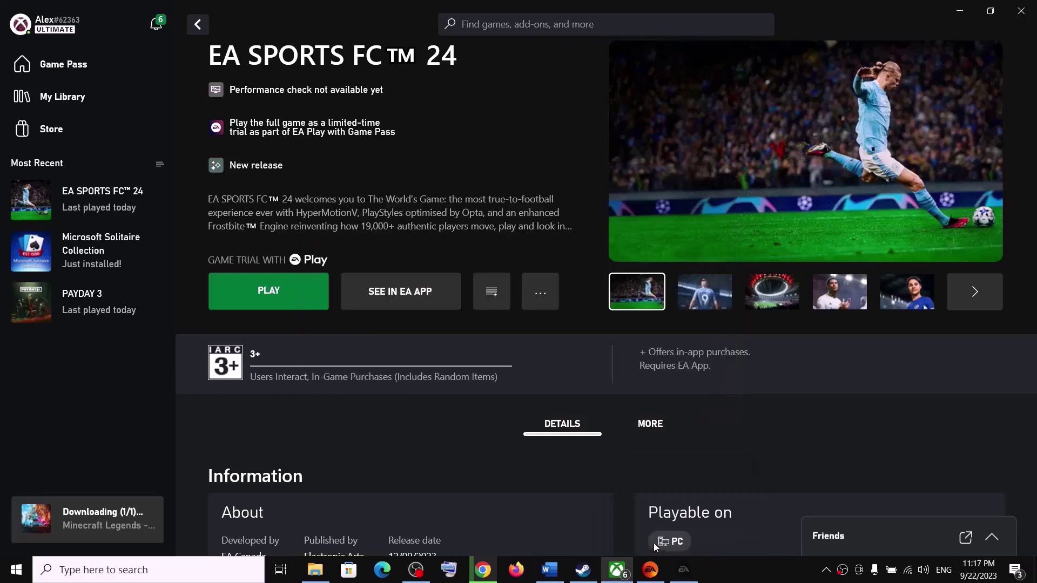
left_click(542, 576)
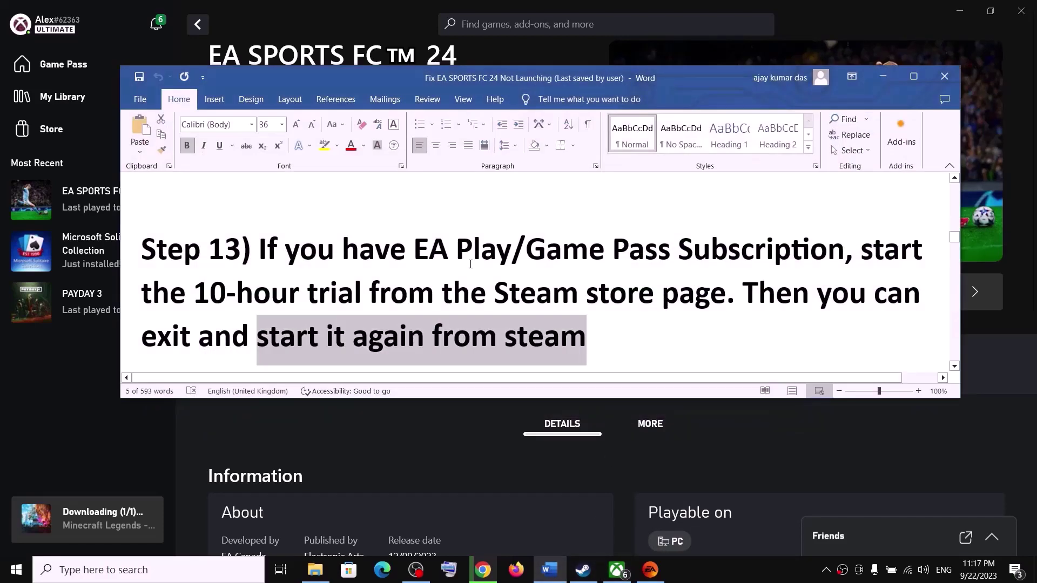
scroll(489, 276, "down", 5)
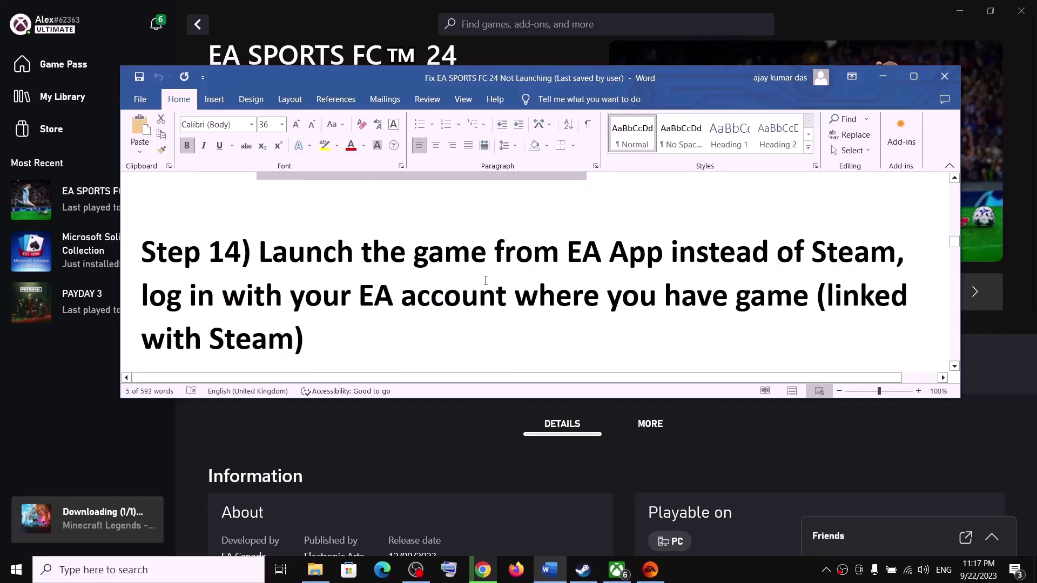
left_click_drag(321, 247, 857, 238)
left_click(603, 46)
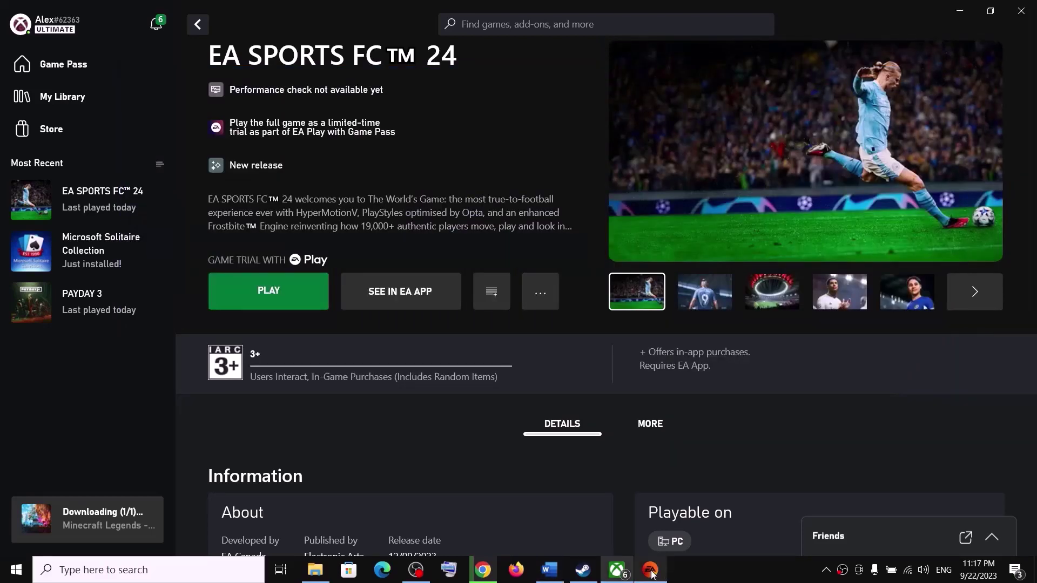
Bring up the Exit option in Steam and switch to the EA SPORTS FC 24 page in the EA app.
left_click(583, 571)
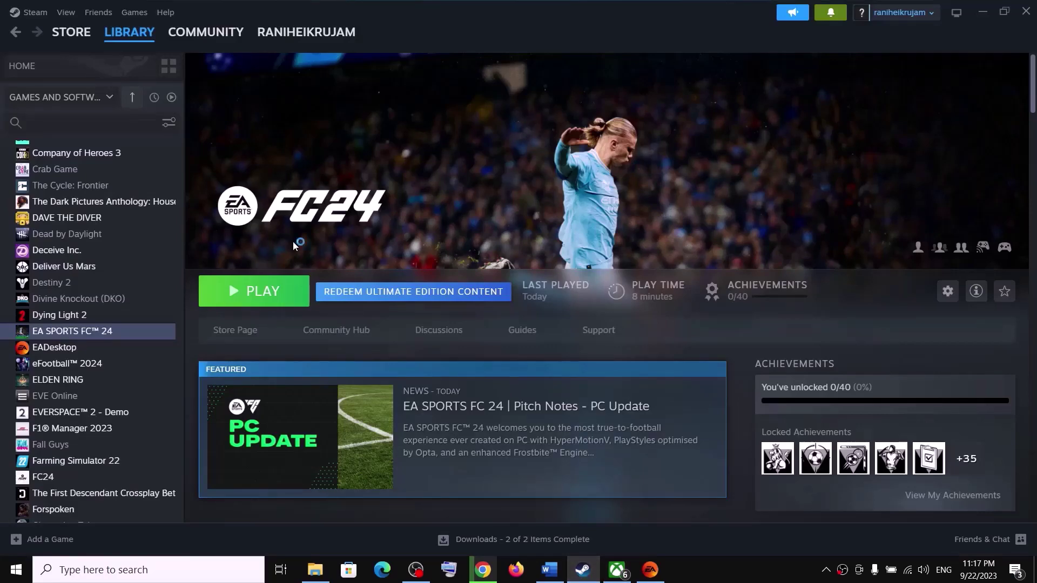
left_click(30, 12)
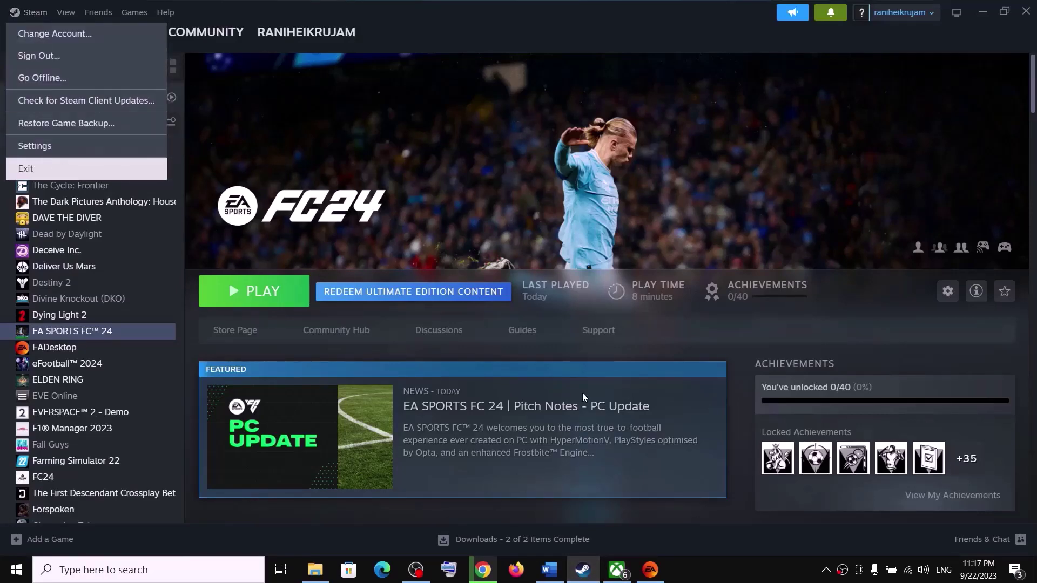
left_click(650, 570)
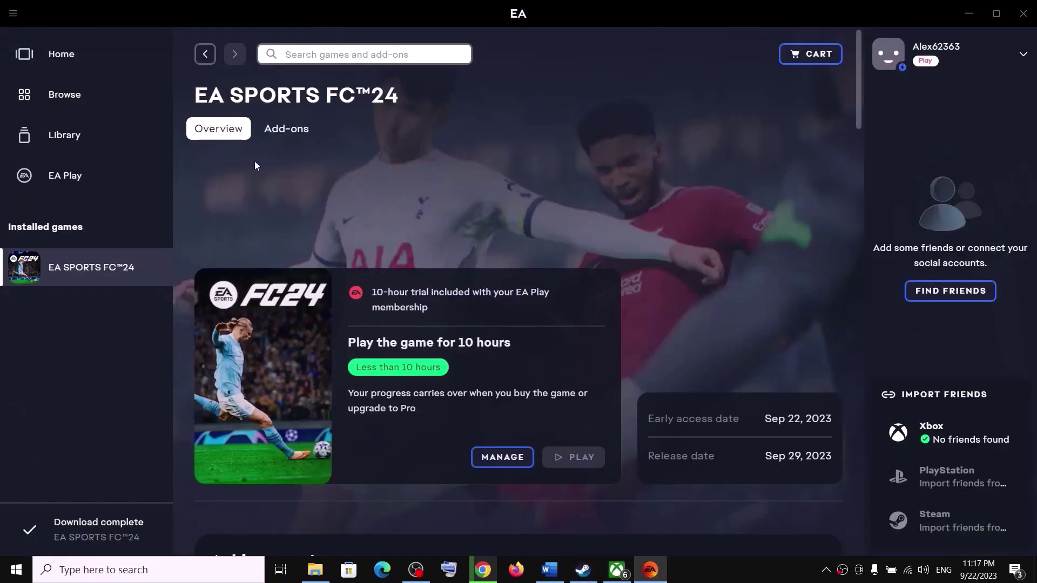
Examine Step 14 in the Word notes on launching from the EA App with the EA account linked with Steam.
left_click(551, 570)
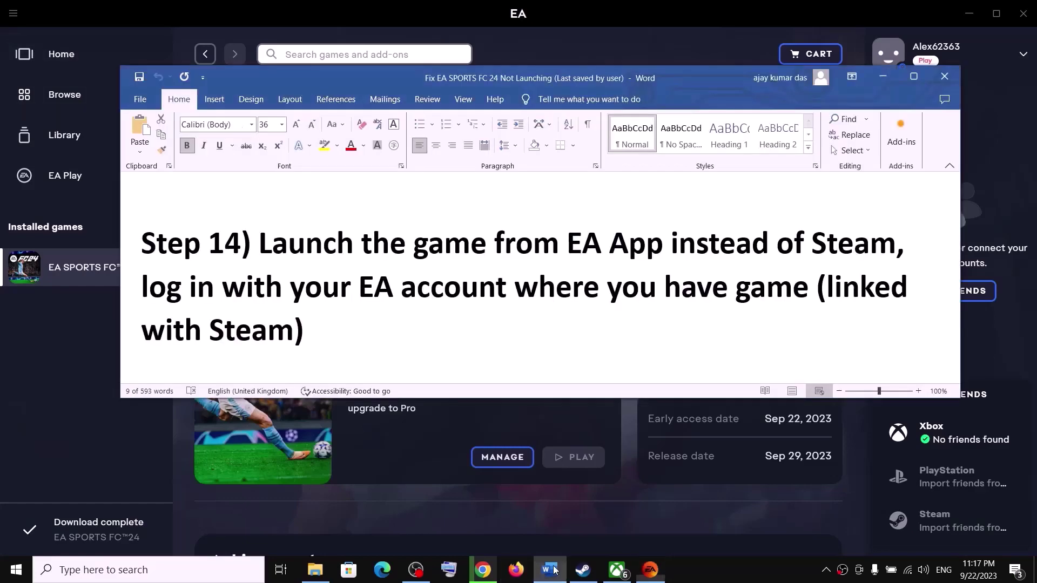
left_click_drag(259, 244, 896, 244)
left_click_drag(401, 286, 831, 283)
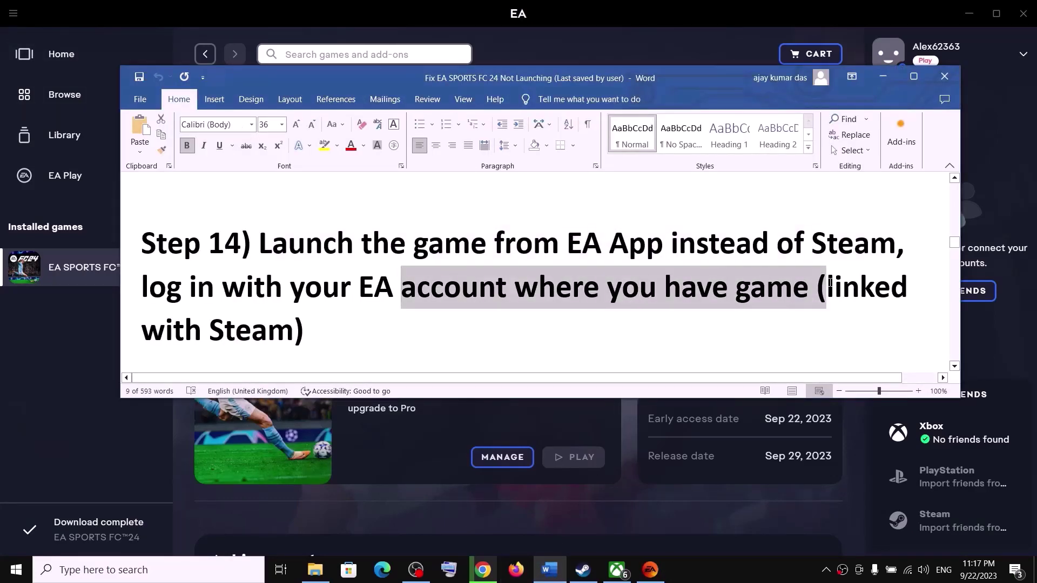
left_click_drag(195, 332, 304, 331)
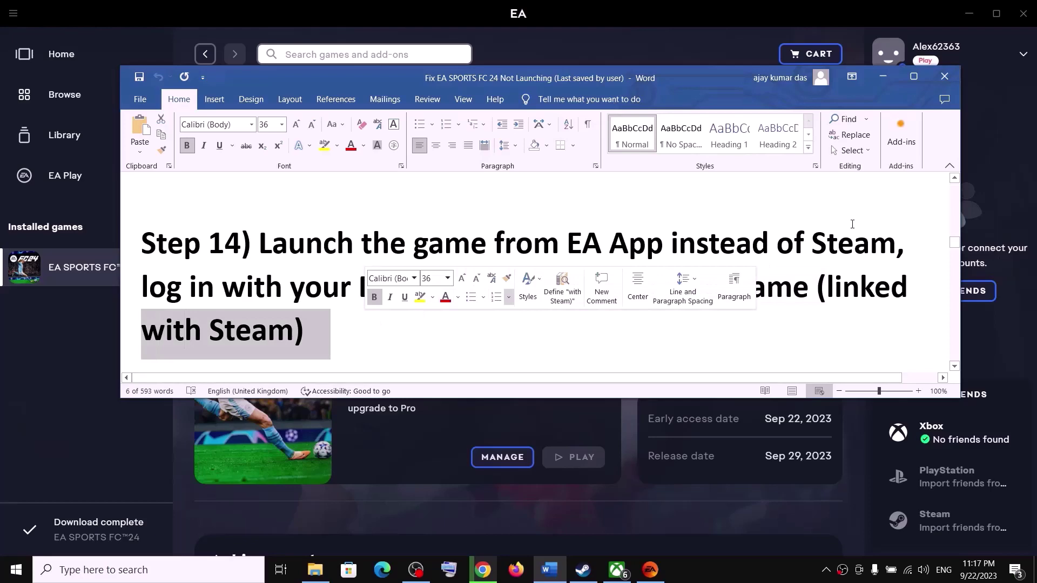
left_click(883, 76)
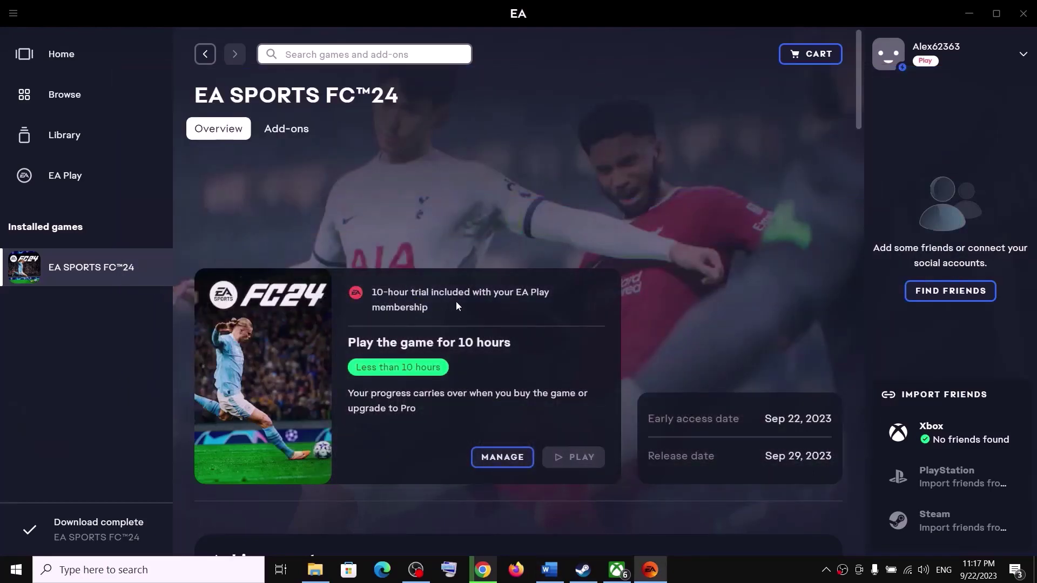
left_click(549, 570)
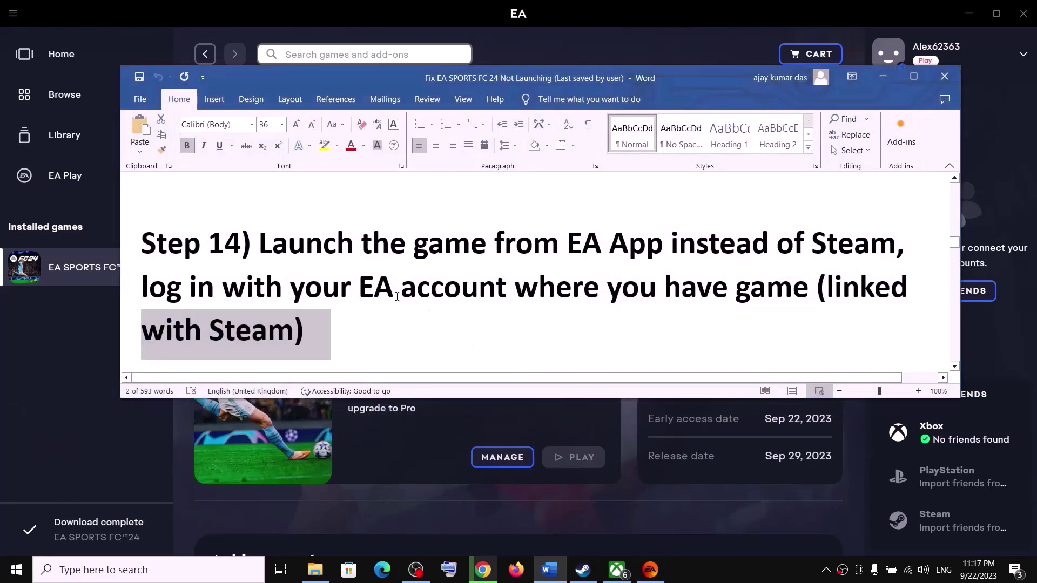
left_click_drag(309, 248, 602, 246)
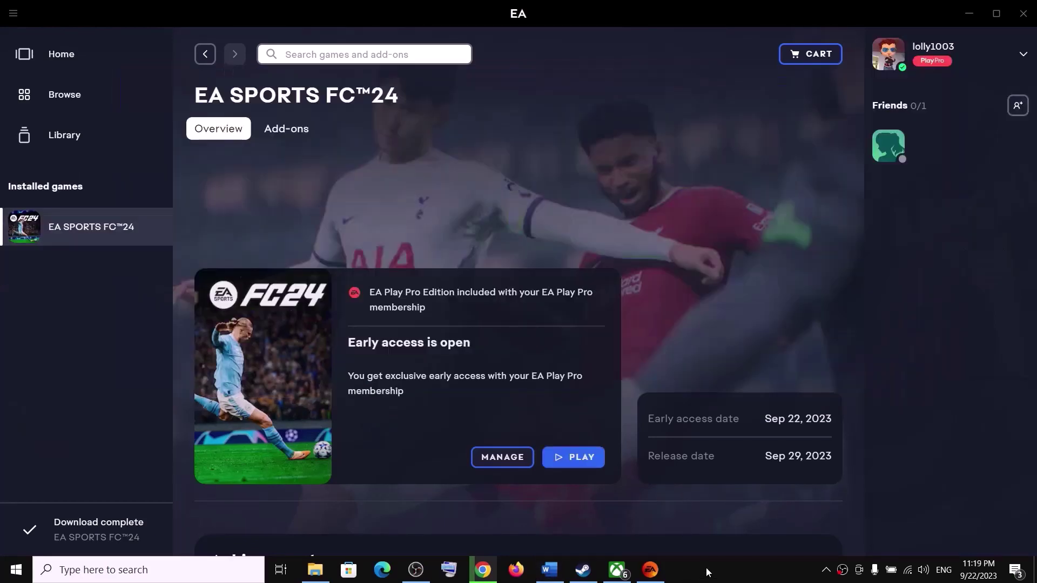
Read Step 15 in the Word notes on closing the EA App and repairing and reinstalling EA AntiCheat.
left_click(550, 570)
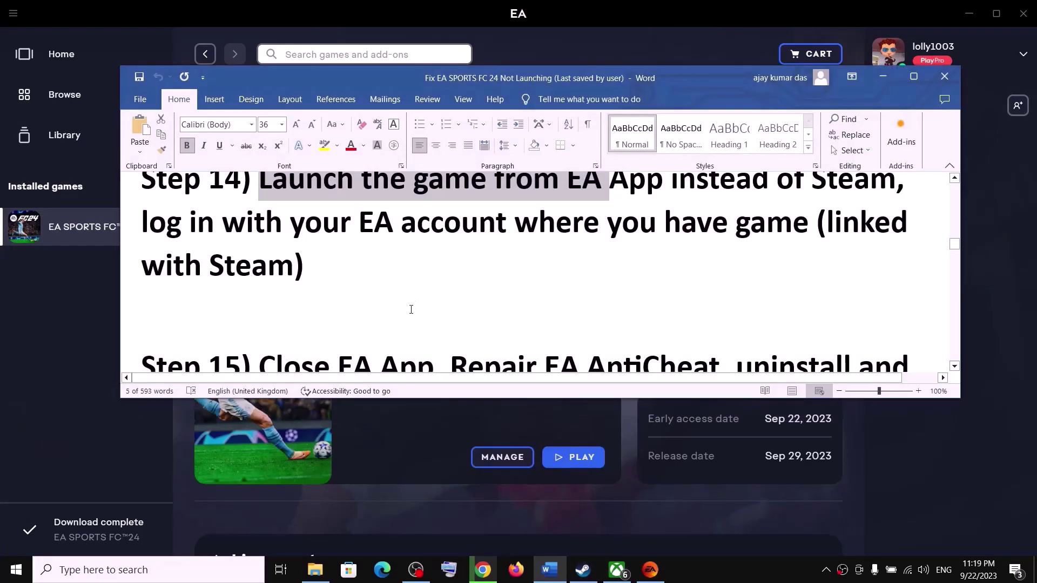
scroll(411, 309, "down", 2)
scroll(410, 309, "up", 1)
scroll(411, 309, "down", 3)
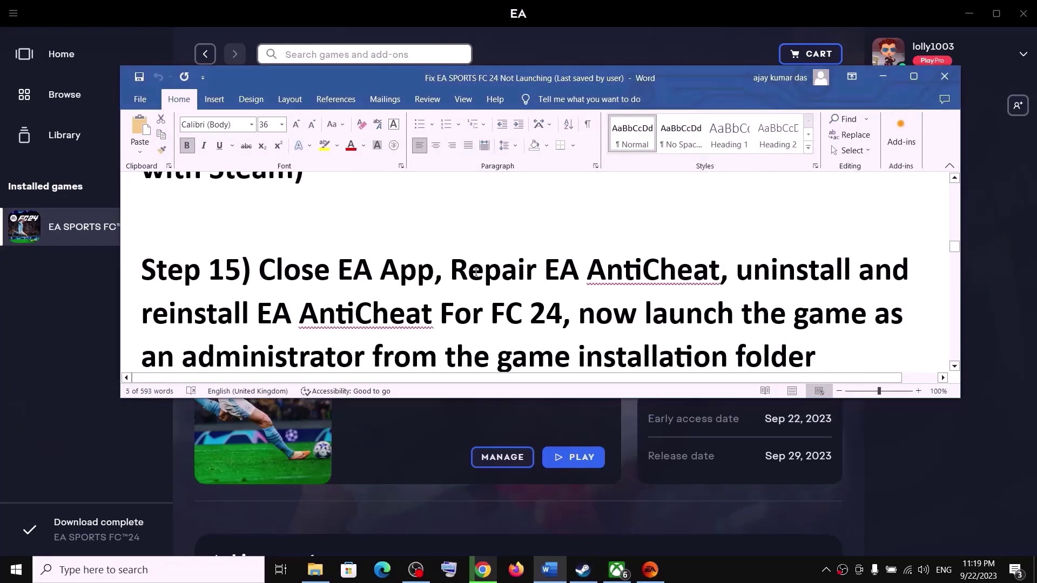
left_click_drag(465, 273, 644, 274)
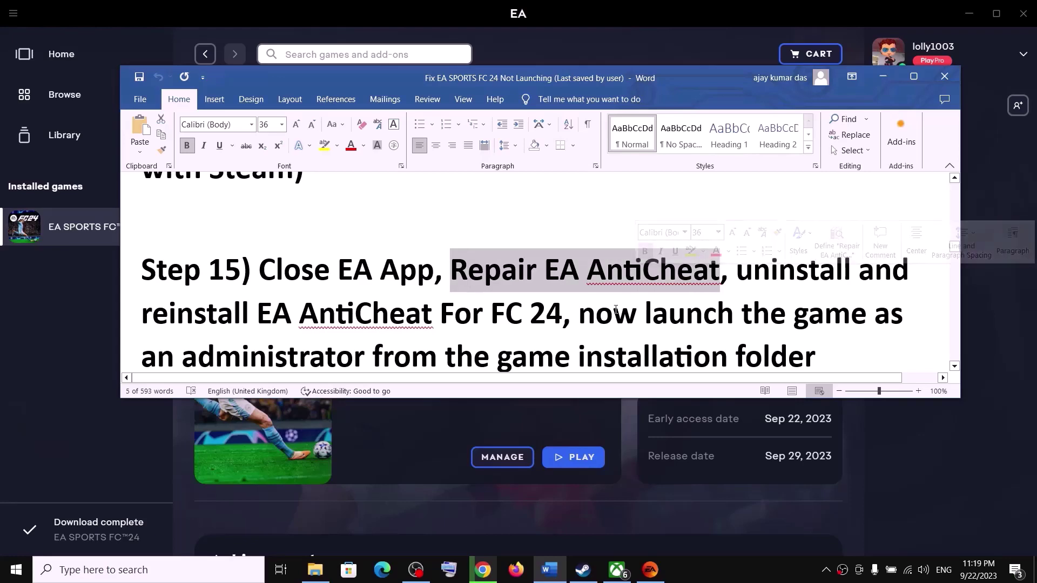
scroll(529, 292, "down", 1)
Bring up the Exit option in the EA app and in Steam, and recheck Step 15 in the Word notes.
left_click(616, 40)
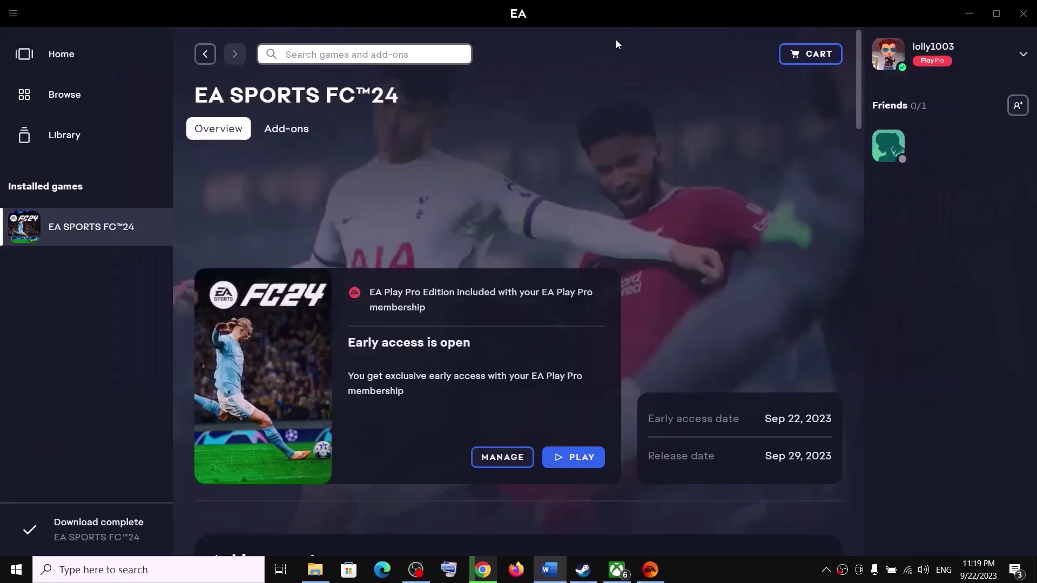
left_click(14, 13)
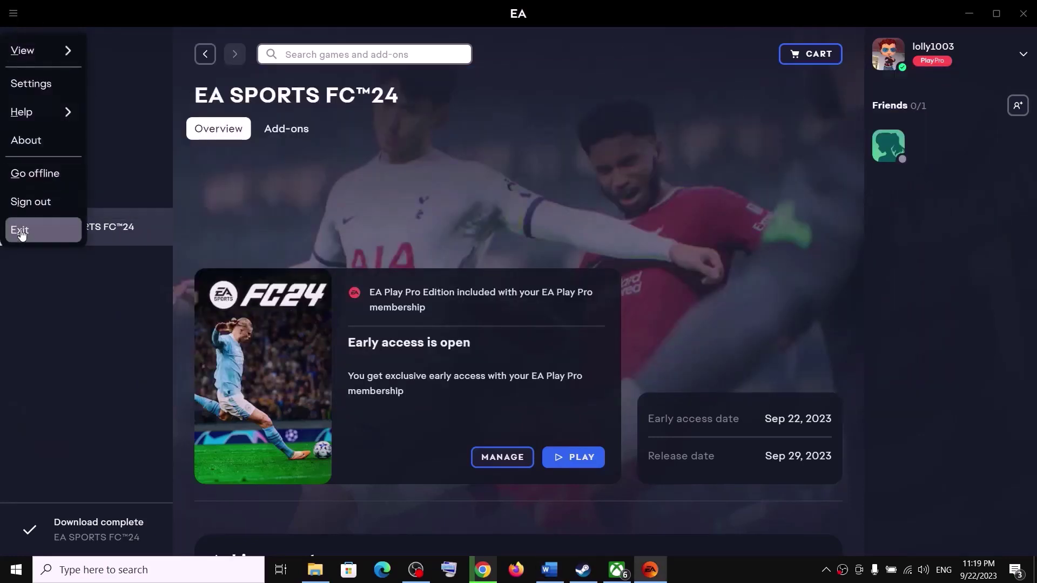
left_click(741, 301)
left_click(583, 570)
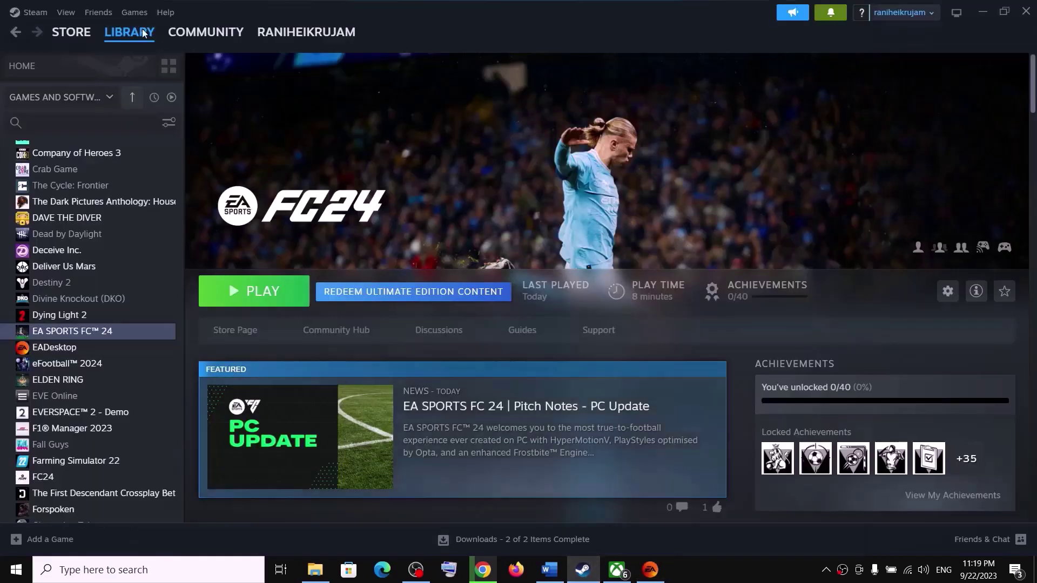
left_click(43, 16)
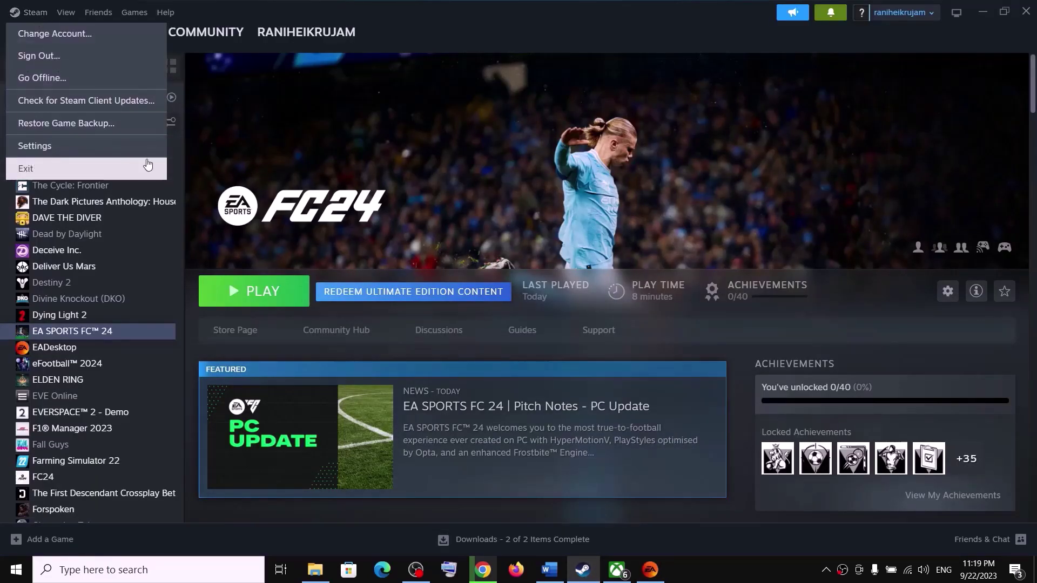
left_click(716, 160)
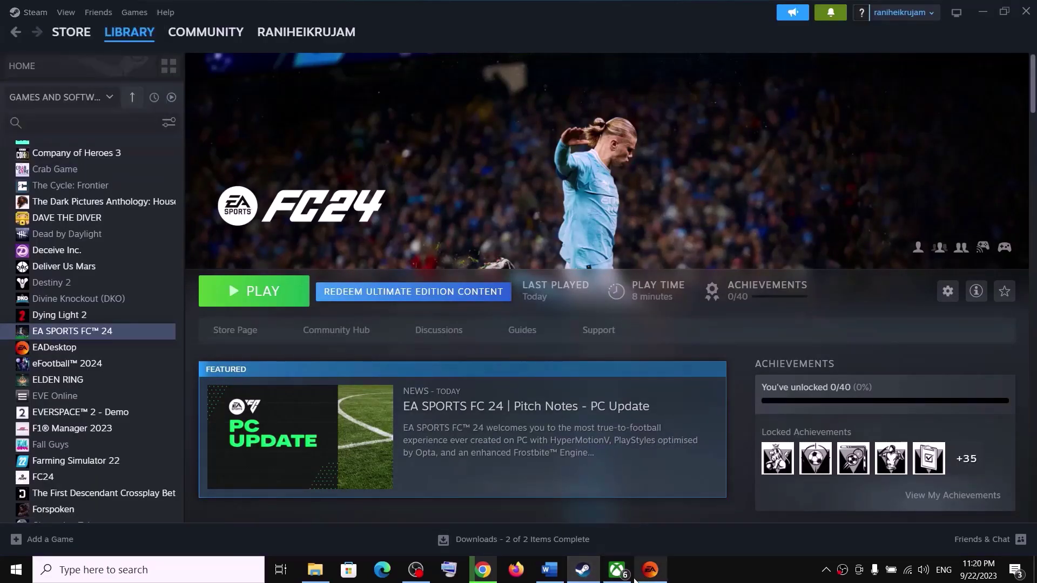
left_click(549, 574)
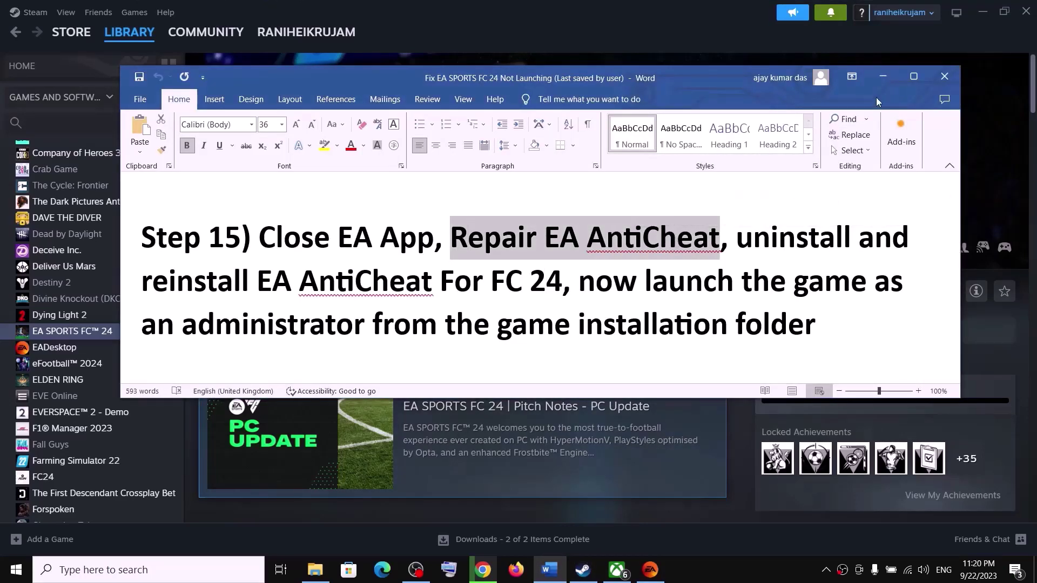
left_click(884, 76)
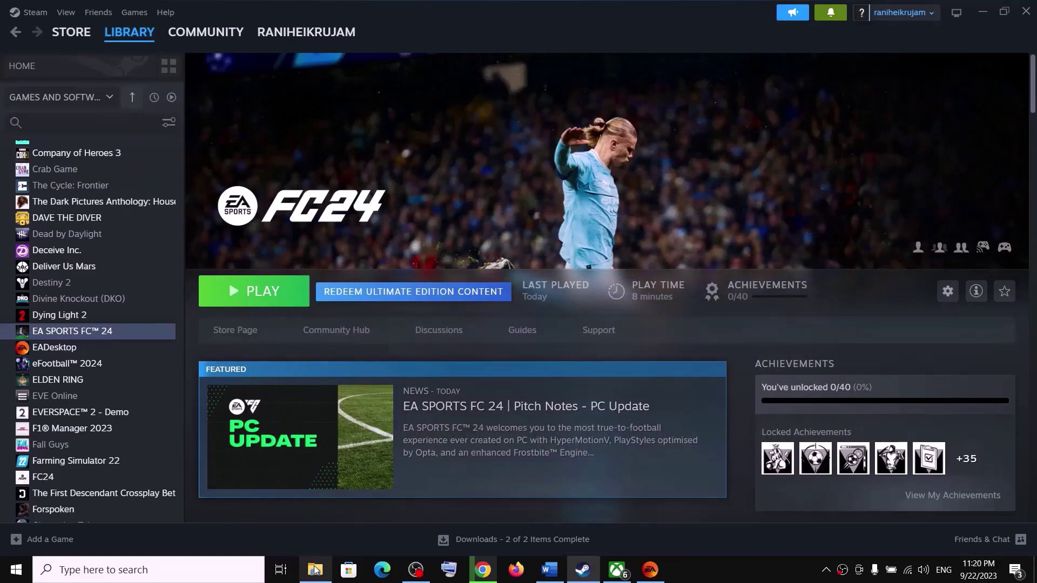
Open the EA Sports FC 24 install folder under SteamLibrary\steamapps\common on Local Disk (F:) in File Explorer.
left_click(315, 571)
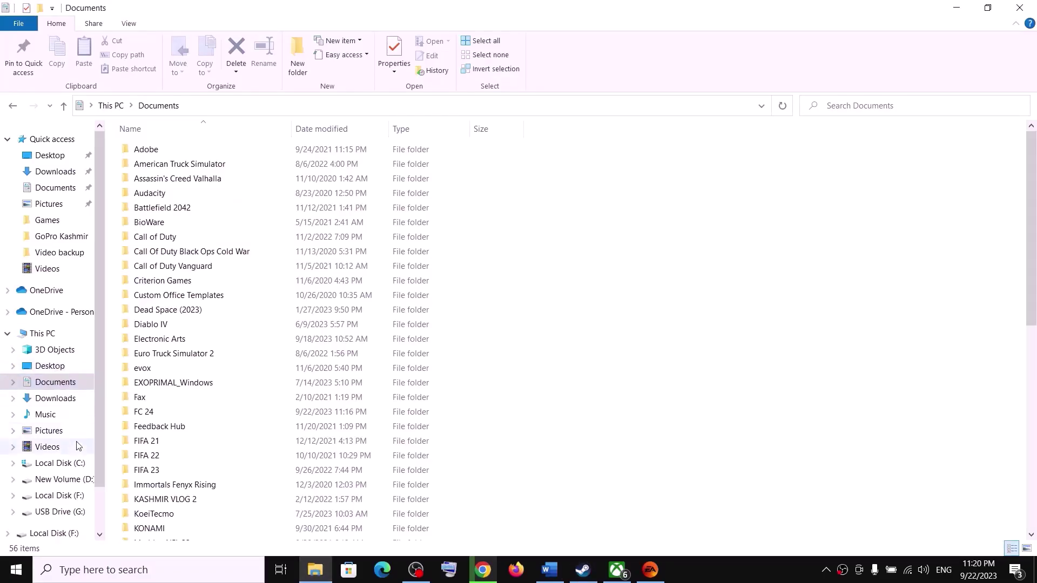
left_click(63, 496)
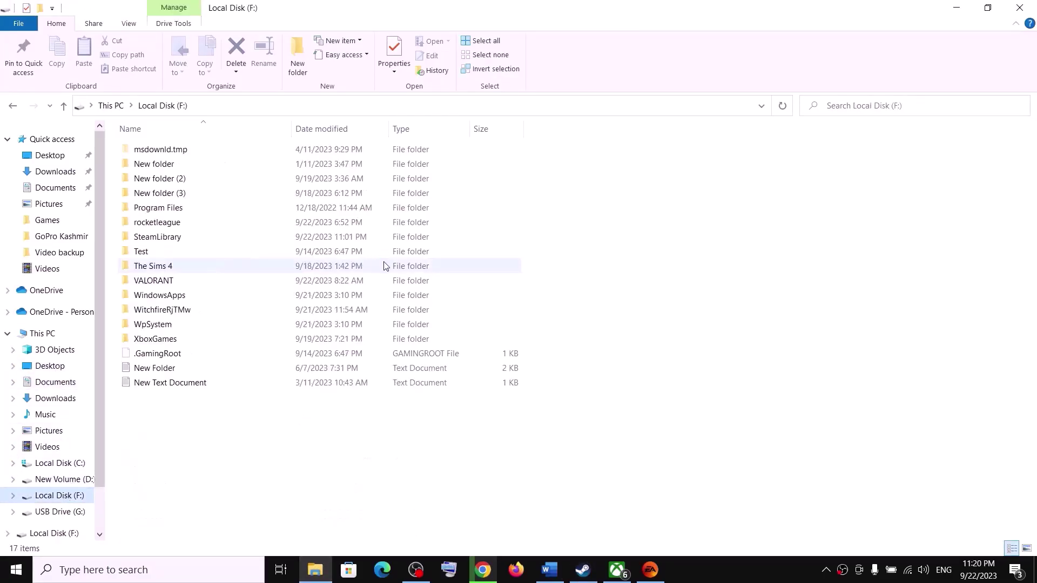
double_click(181, 240)
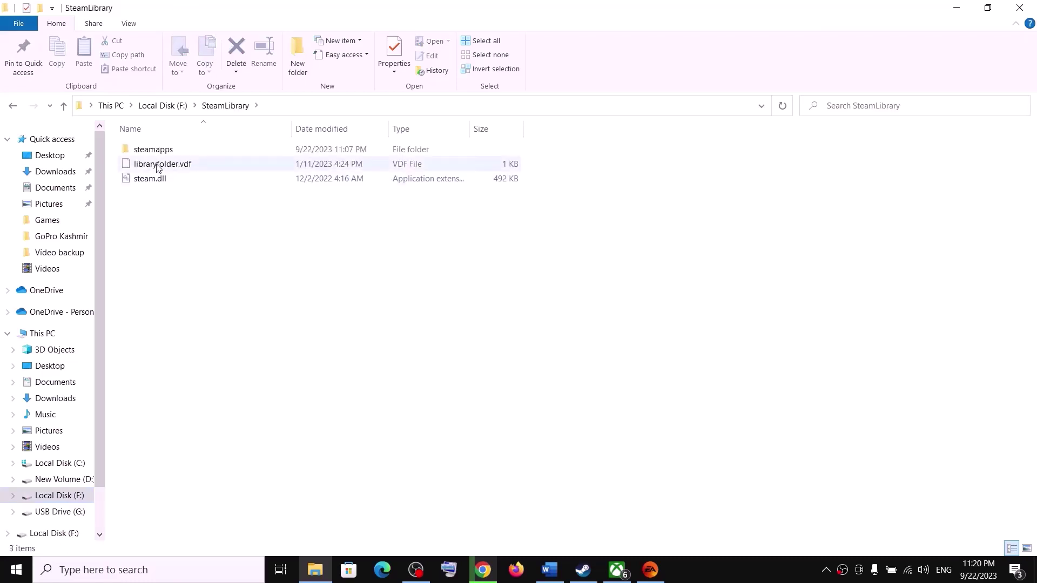
left_click(158, 166)
double_click(158, 150)
left_click(160, 151)
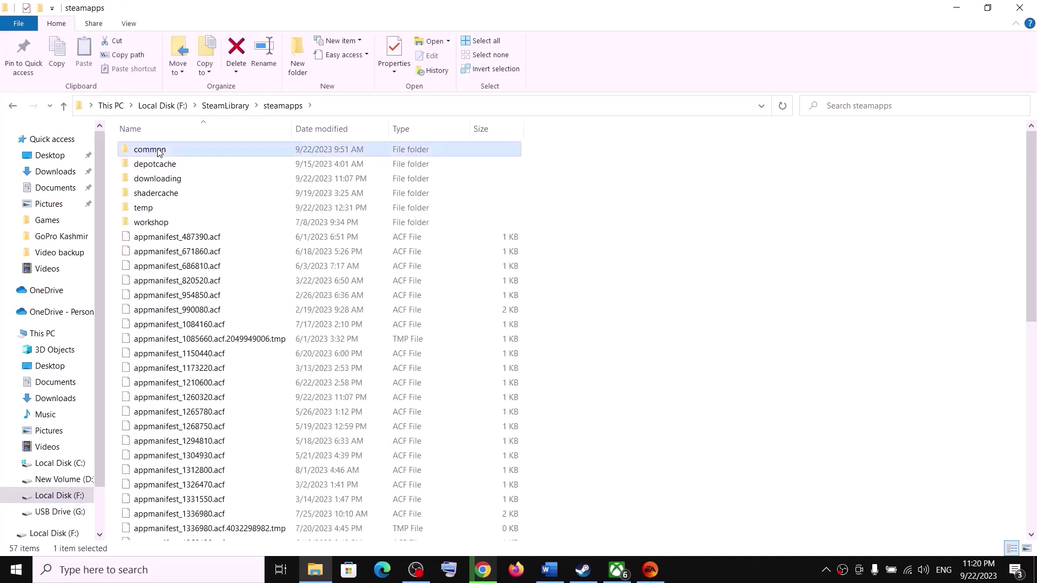
double_click(160, 152)
double_click(153, 151)
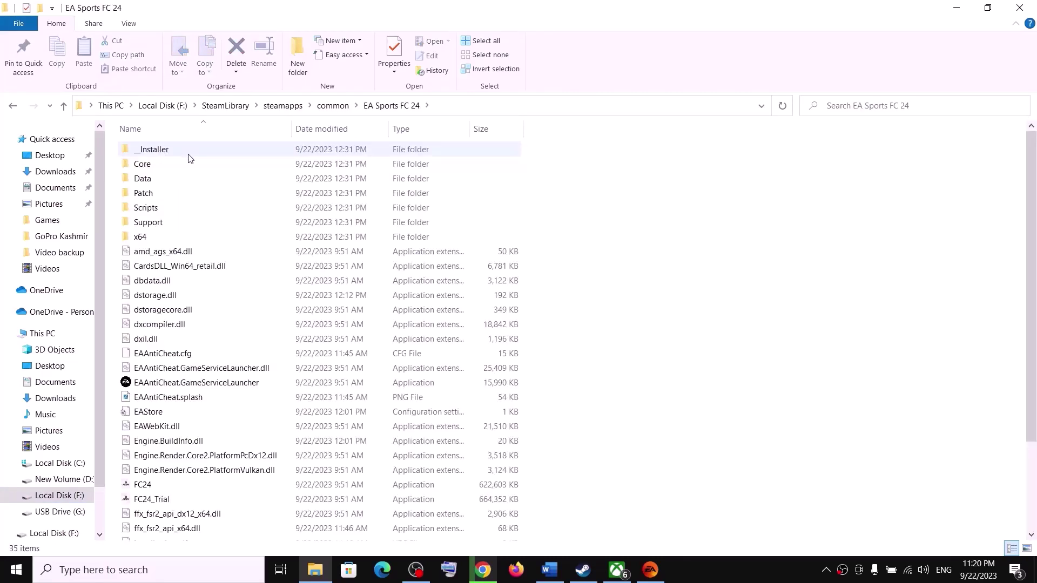
Run EAAntiCheat.Installer as administrator from the game's __Installer\EAAntiCheat folder.
left_click(163, 156)
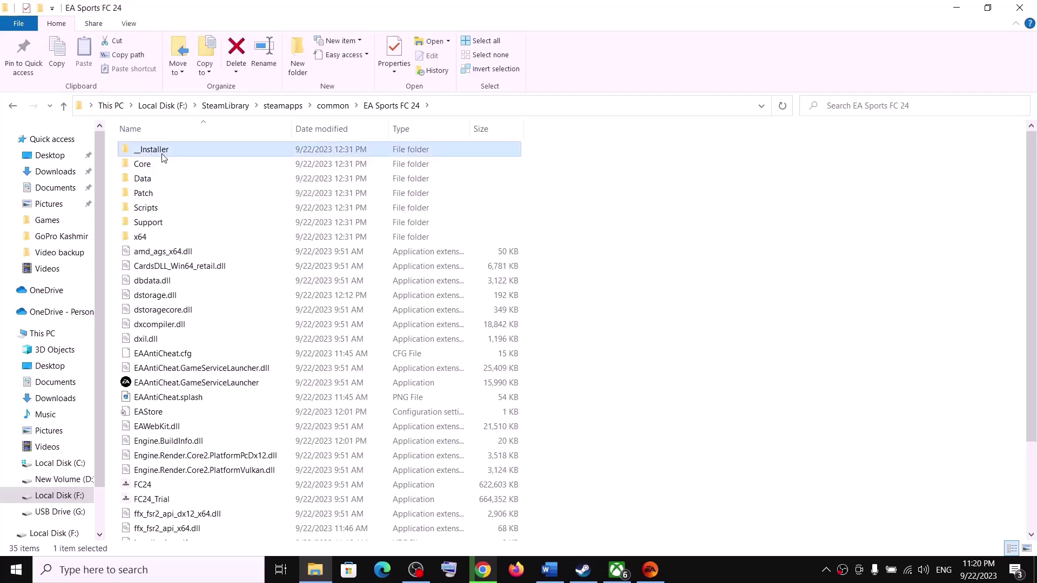
double_click(161, 154)
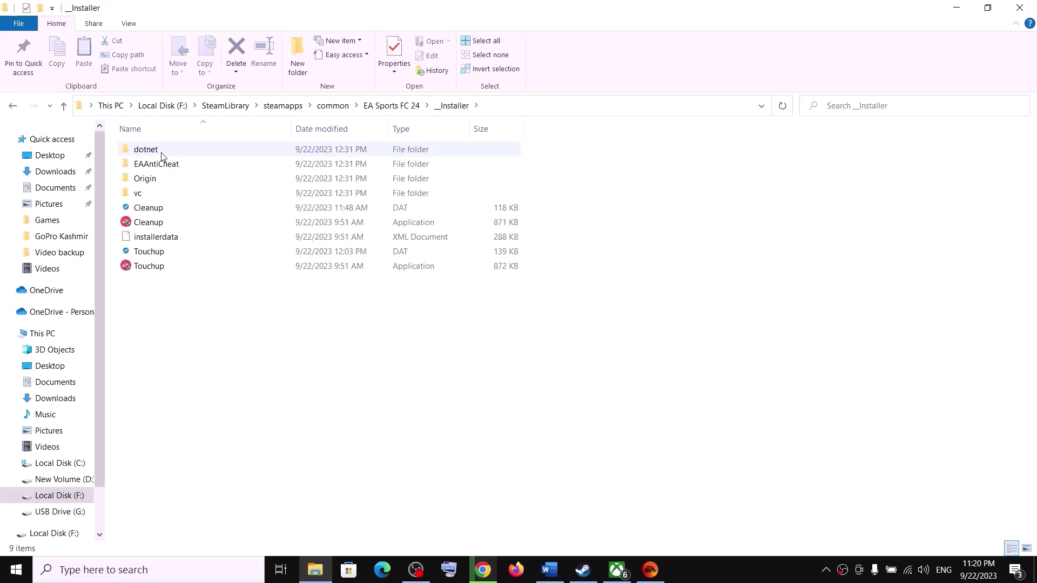
left_click(154, 168)
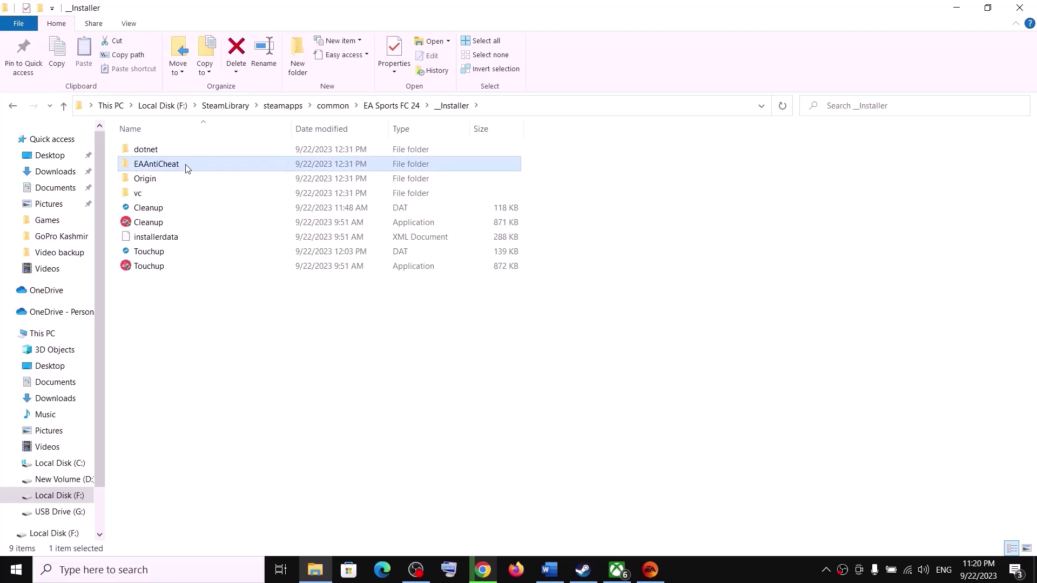
double_click(187, 168)
left_click(168, 154)
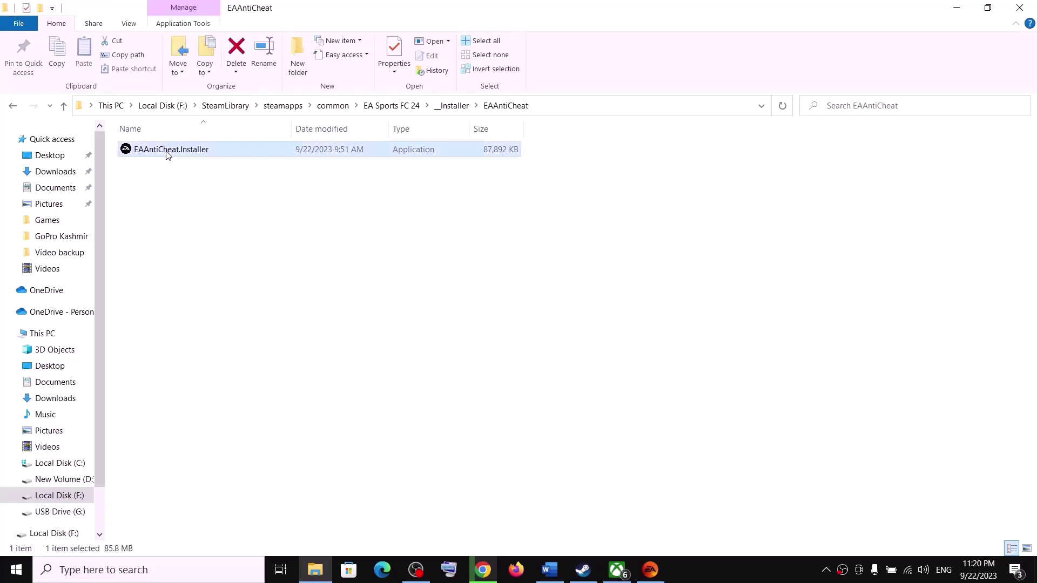
right_click(201, 153)
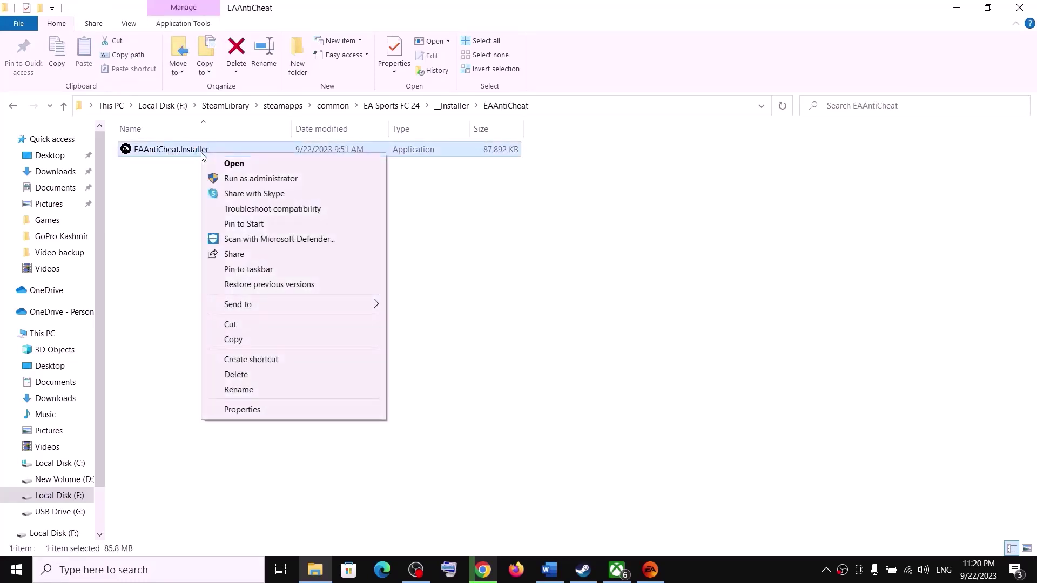
left_click(238, 178)
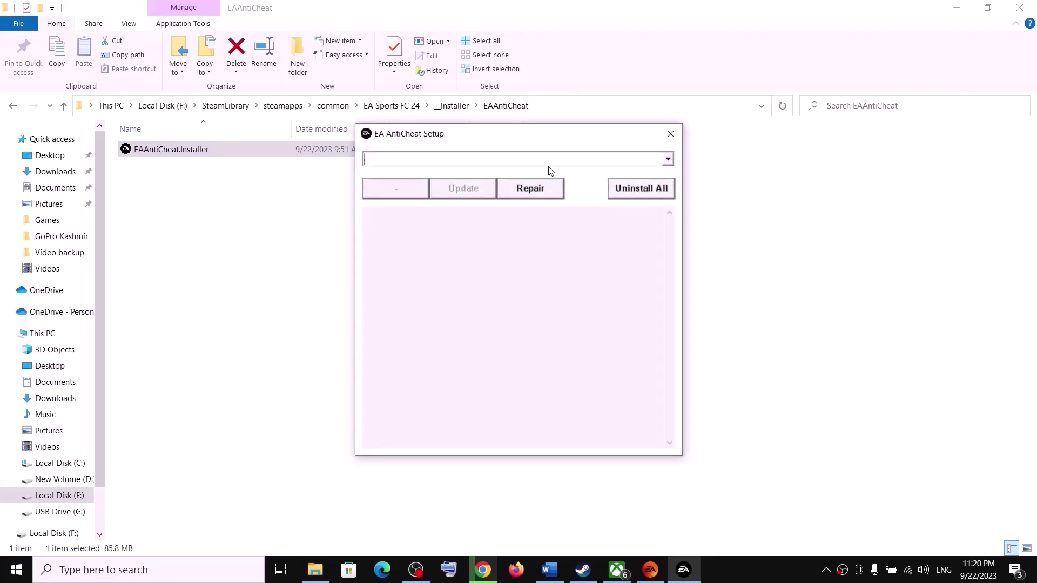
Update EA AntiCheat for FC 24 and close the setup window.
left_click(669, 161)
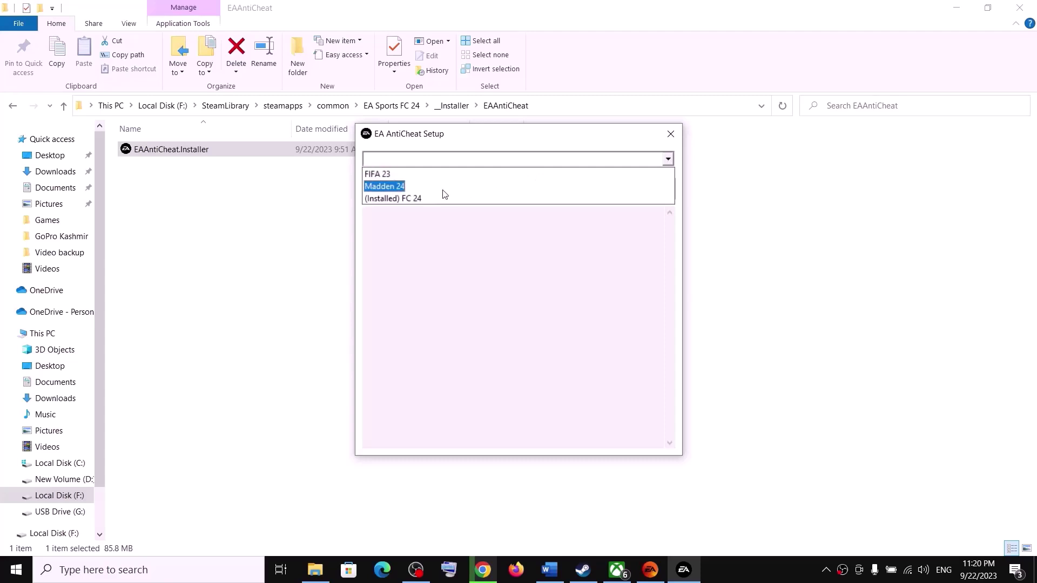
left_click(406, 199)
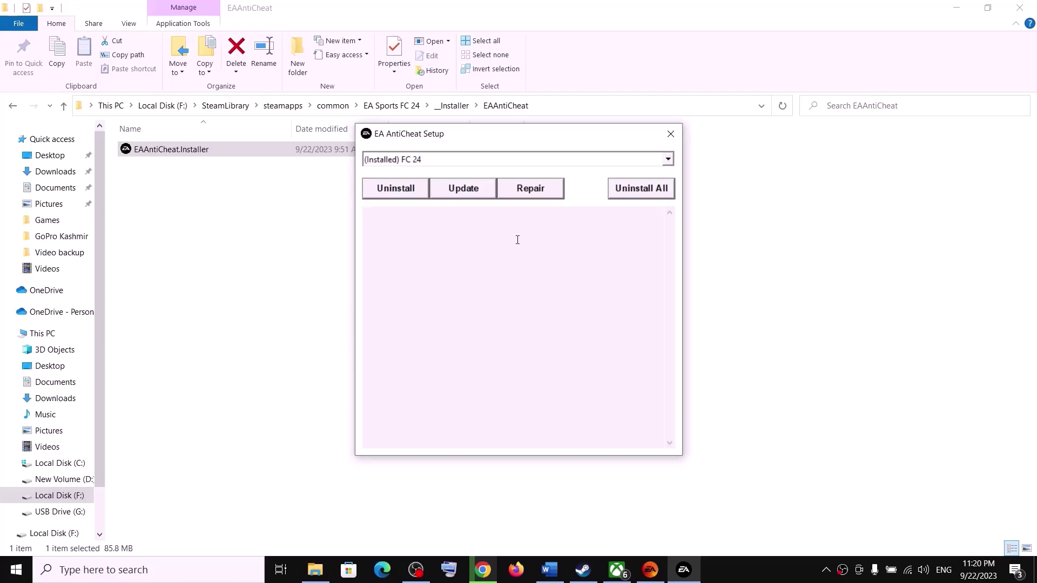
left_click(466, 188)
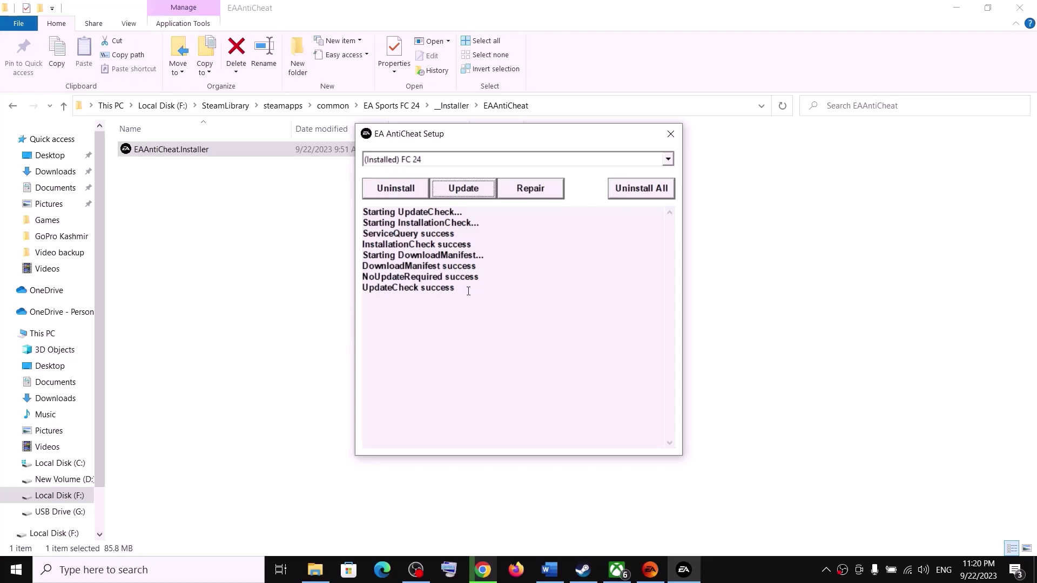
left_click(670, 135)
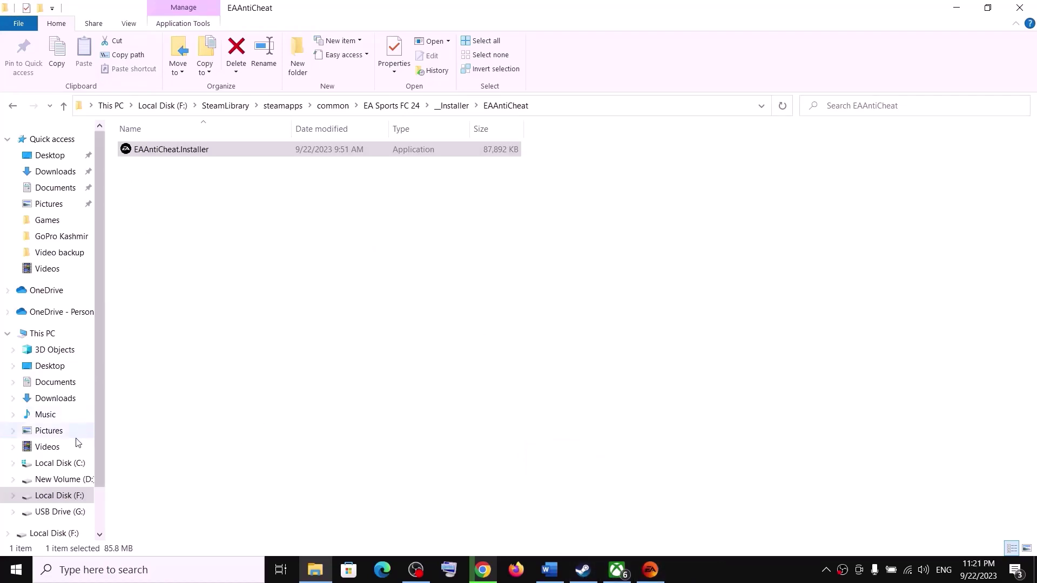
Go back up to the EA Sports FC 24 folder and select the FC24 application.
right_click(63, 497)
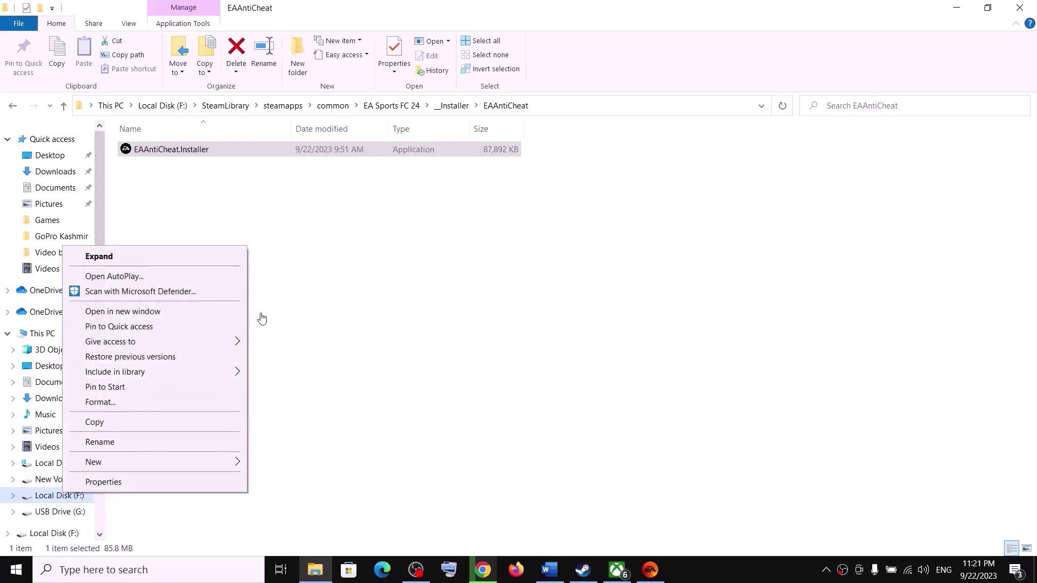
left_click(357, 273)
left_click(61, 106)
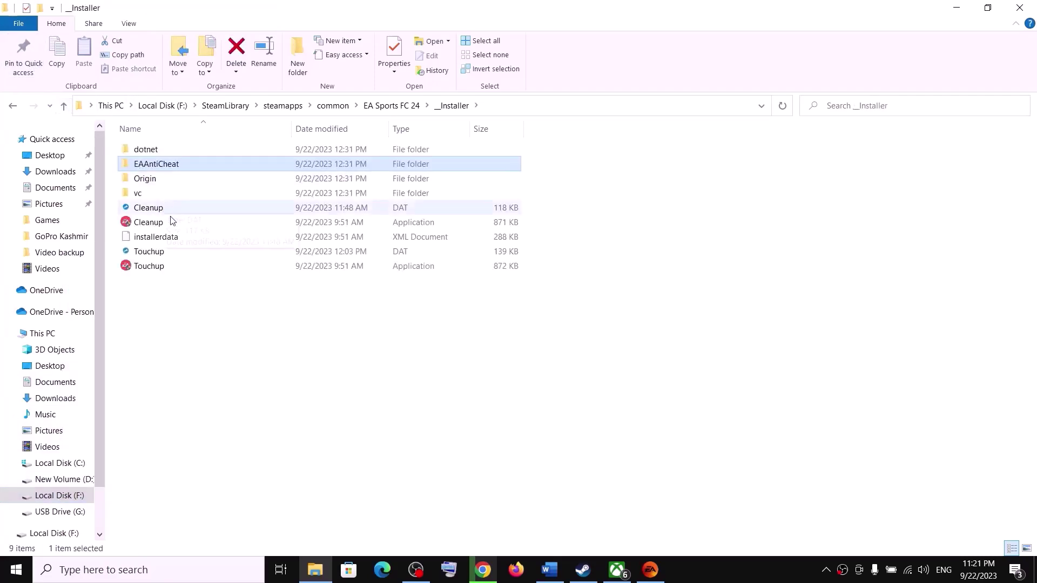
left_click(63, 107)
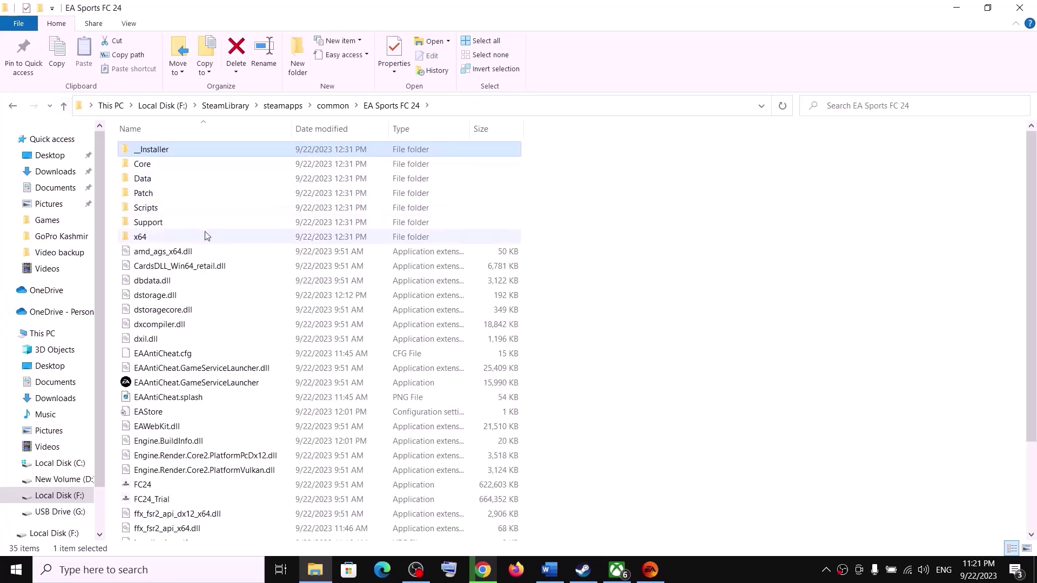
scroll(208, 424, "down", 3)
left_click(170, 376)
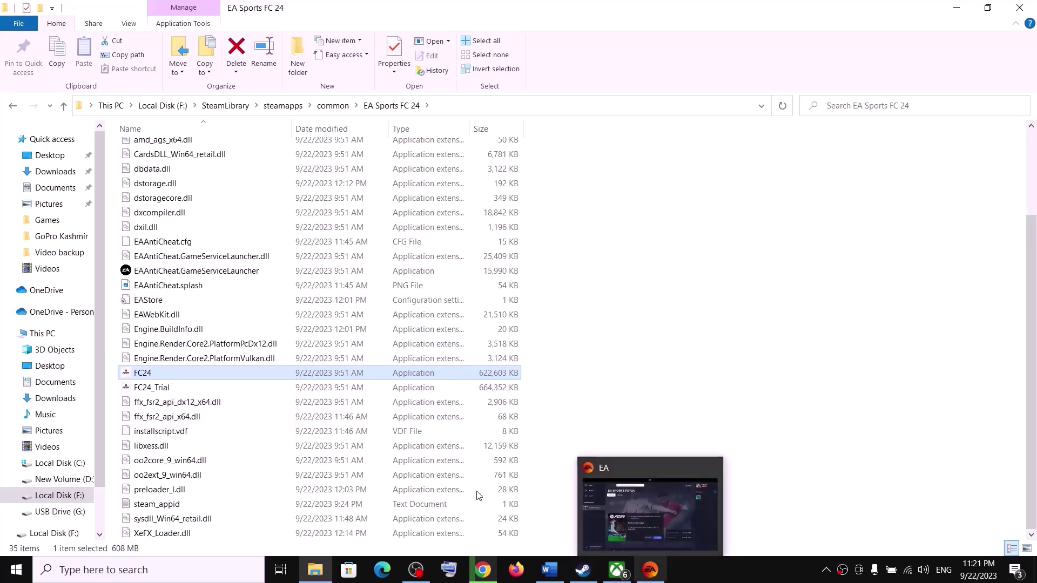
Return to the __Installer\EAAntiCheat folder and run EAAntiCheat.Installer as administrator again.
scroll(188, 379, "up", 2)
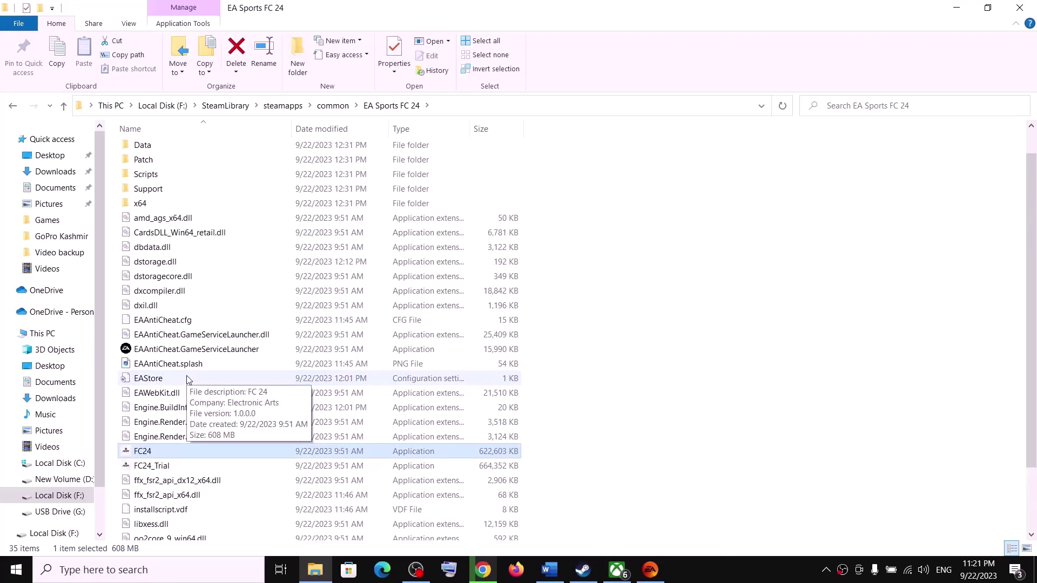
scroll(187, 380, "up", 1)
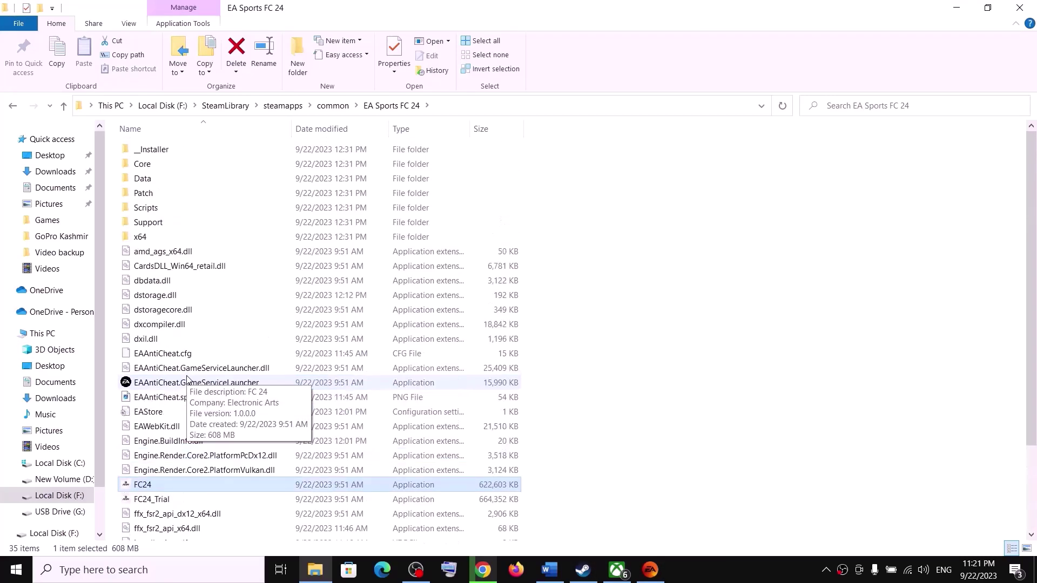
double_click(156, 151)
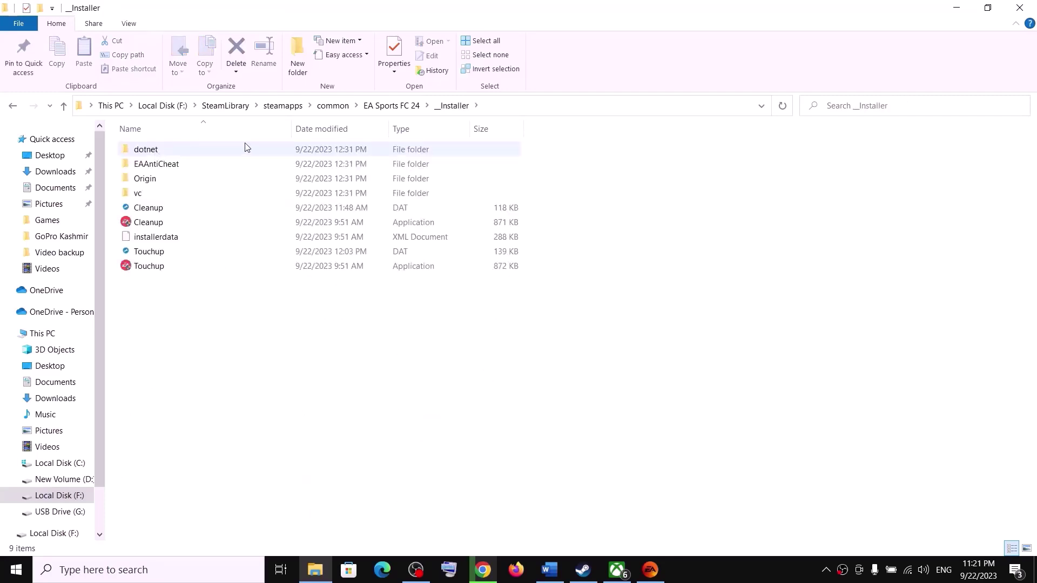
double_click(147, 165)
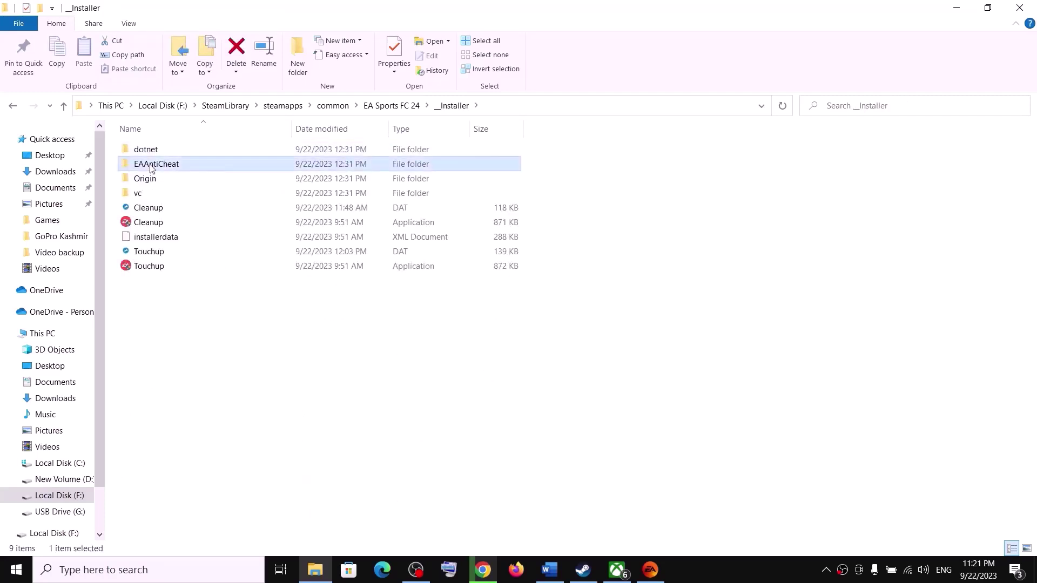
left_click(171, 156)
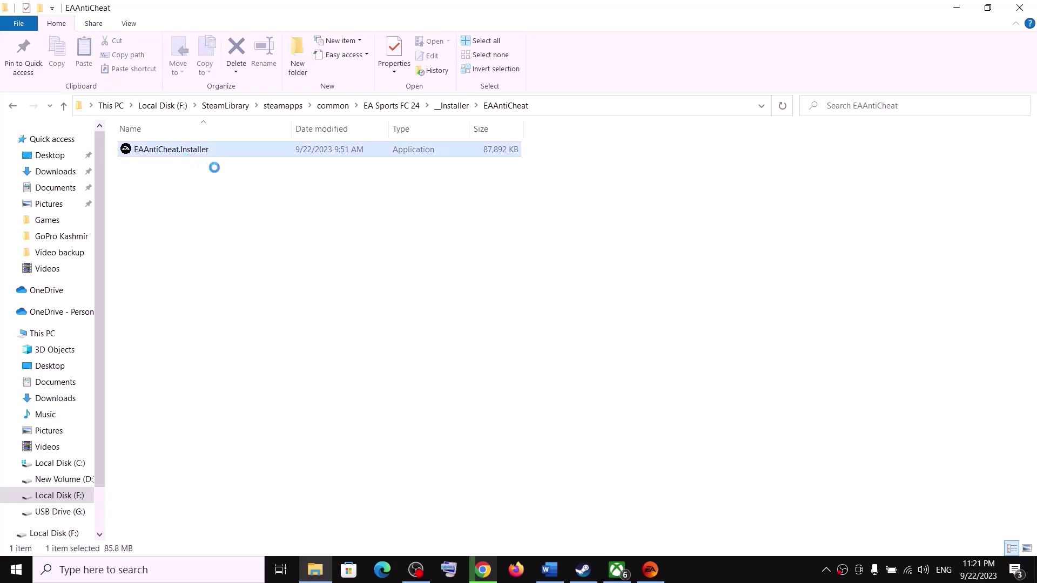
right_click(170, 152)
left_click(230, 177)
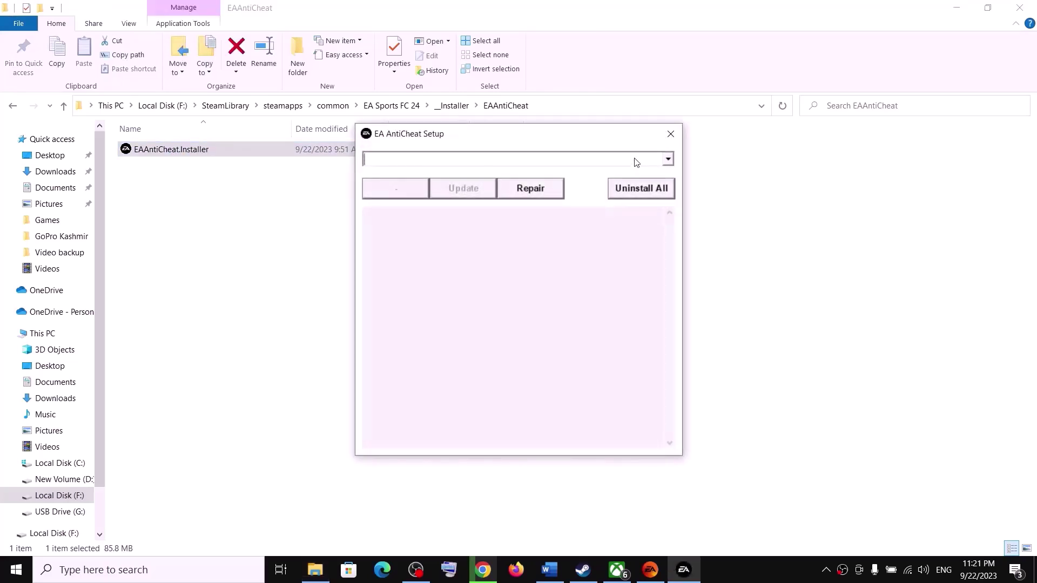
Start an EA AntiCheat repair for FC 24 and proceed to choosing the game folder.
left_click(668, 159)
left_click(395, 203)
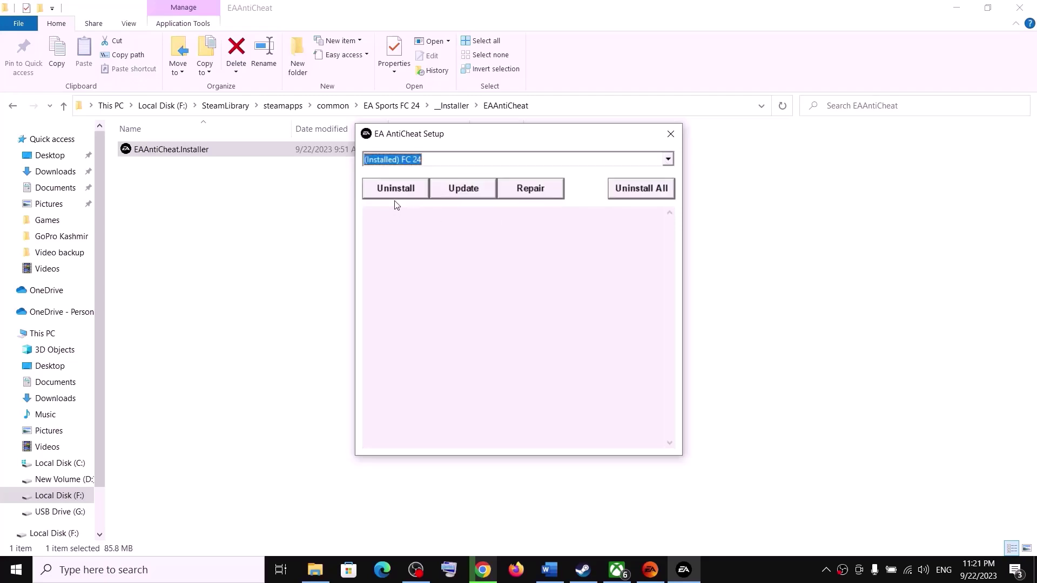
left_click(533, 228)
left_click(541, 197)
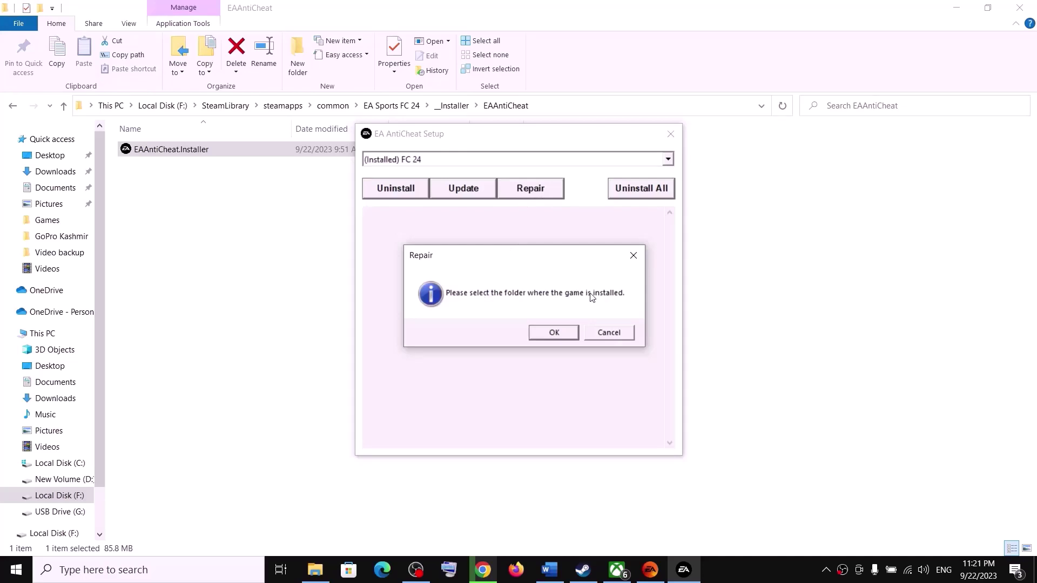
left_click(555, 334)
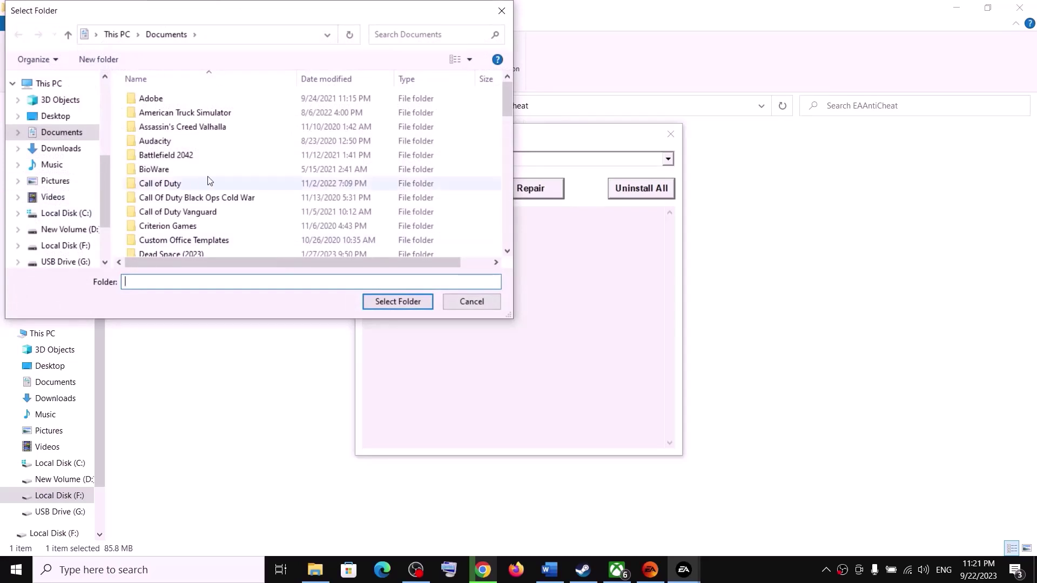
Choose the EA Sports FC 24 folder under F:\SteamLibrary\steamapps\common as the game location for the repair.
scroll(245, 205, "down", 2)
left_click(76, 245)
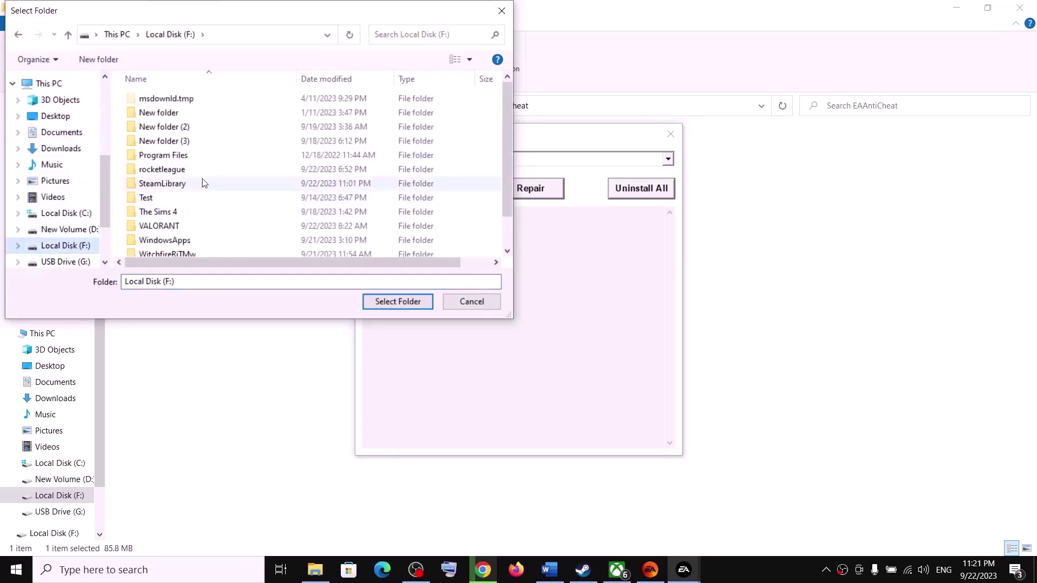
scroll(215, 157, "down", 1)
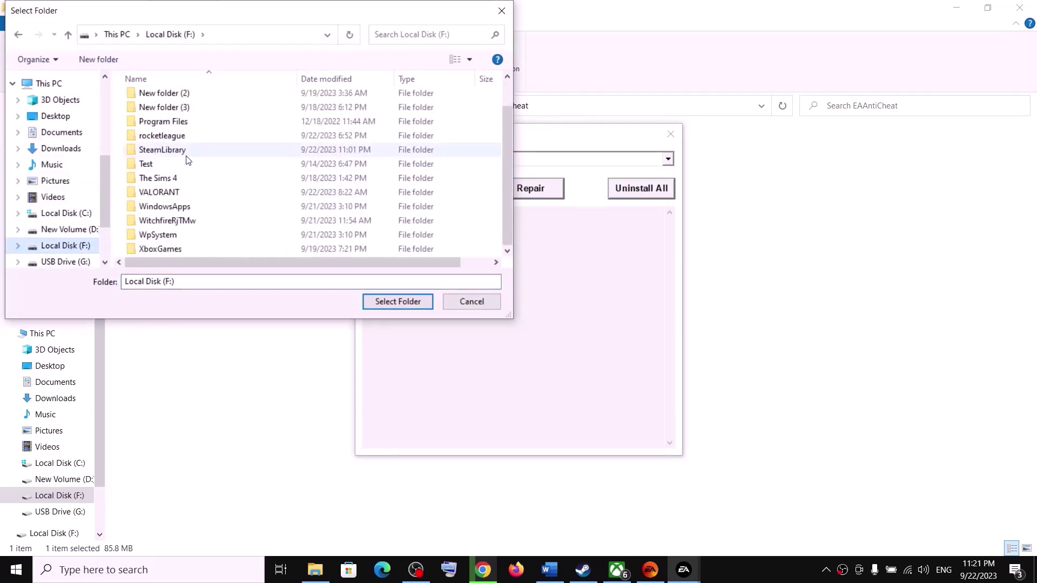
double_click(162, 150)
double_click(172, 100)
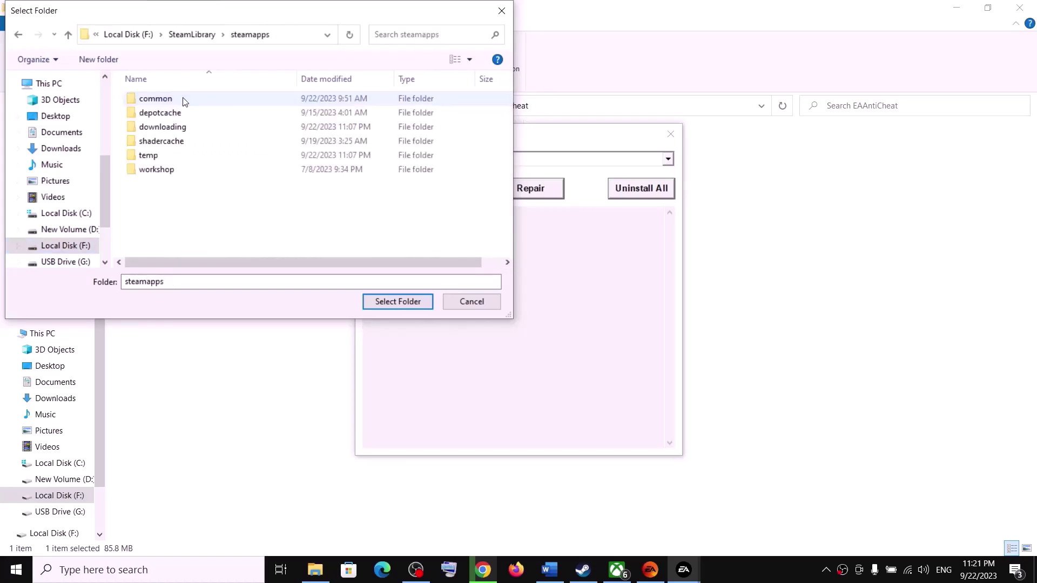
double_click(173, 100)
left_click(173, 100)
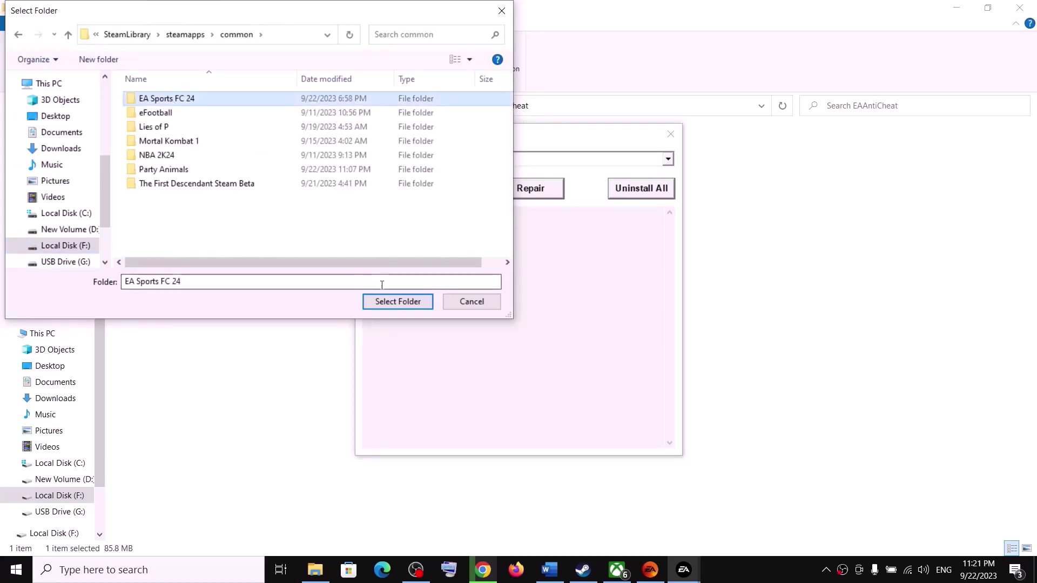
left_click(384, 304)
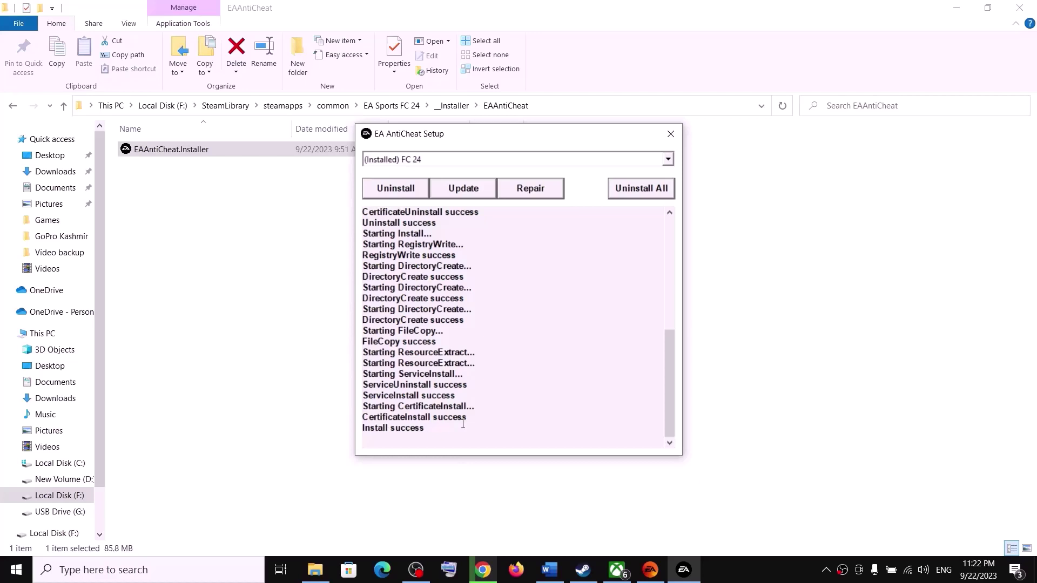
Close EA AntiCheat Setup and select the FC24 application in the EA Sports FC 24 folder.
left_click(670, 136)
left_click(63, 107)
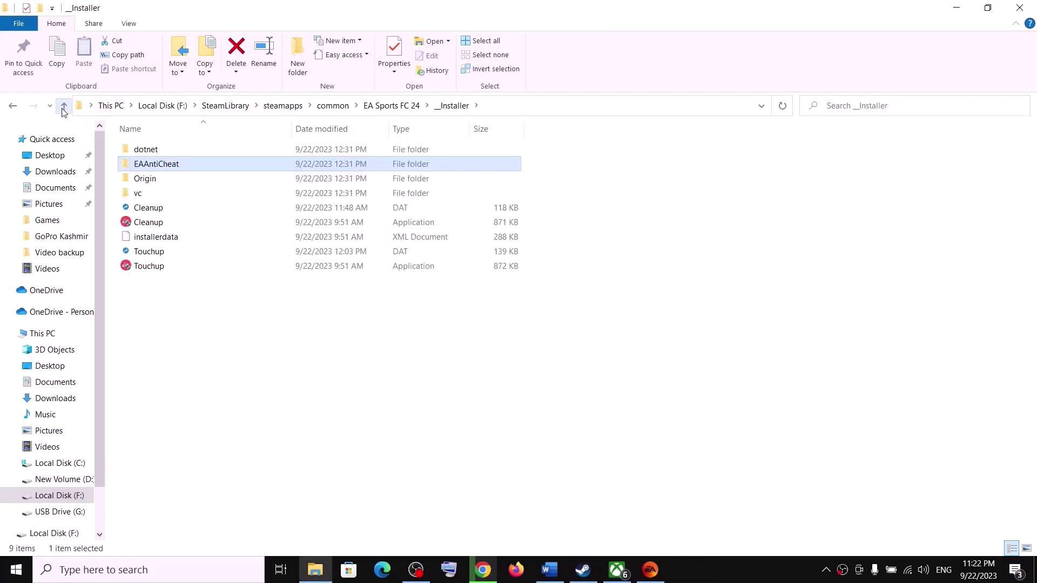
left_click(63, 107)
scroll(162, 526, "down", 1)
left_click(153, 447)
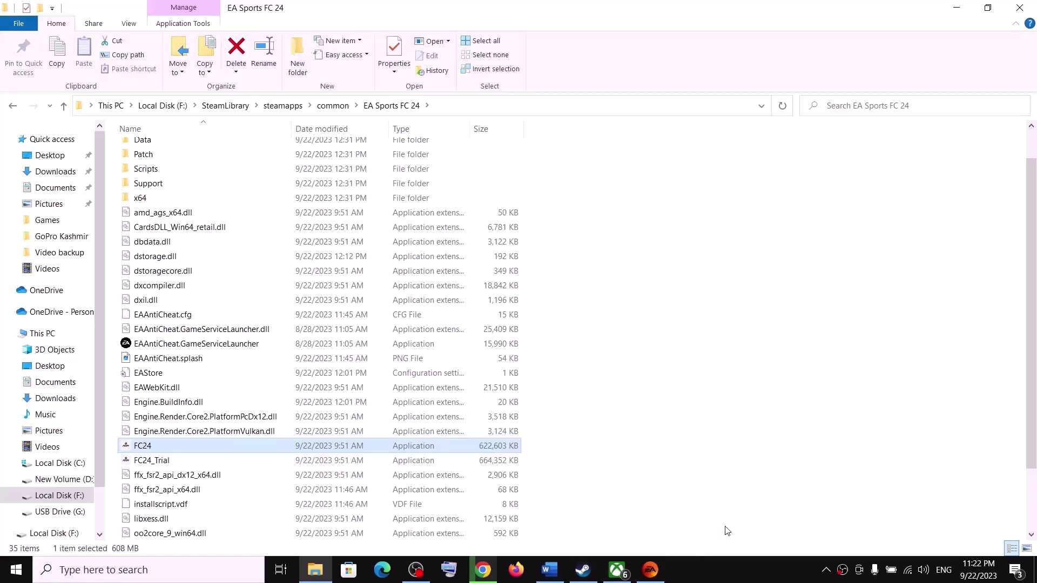
Go to the EAAntiCheat folder inside __Installer and run EAAntiCheat.Installer as administrator.
scroll(364, 320, "up", 1)
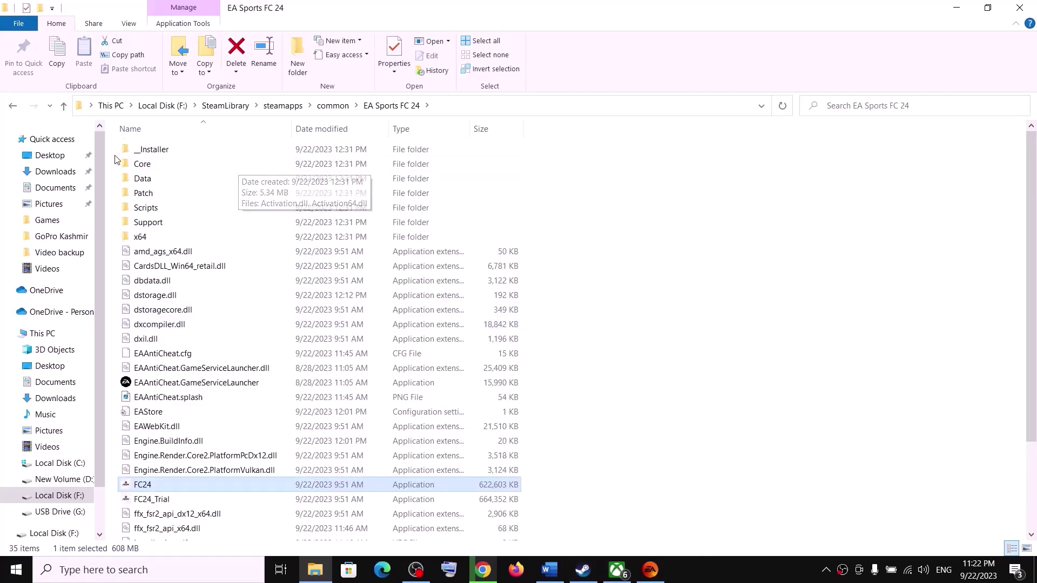
double_click(151, 151)
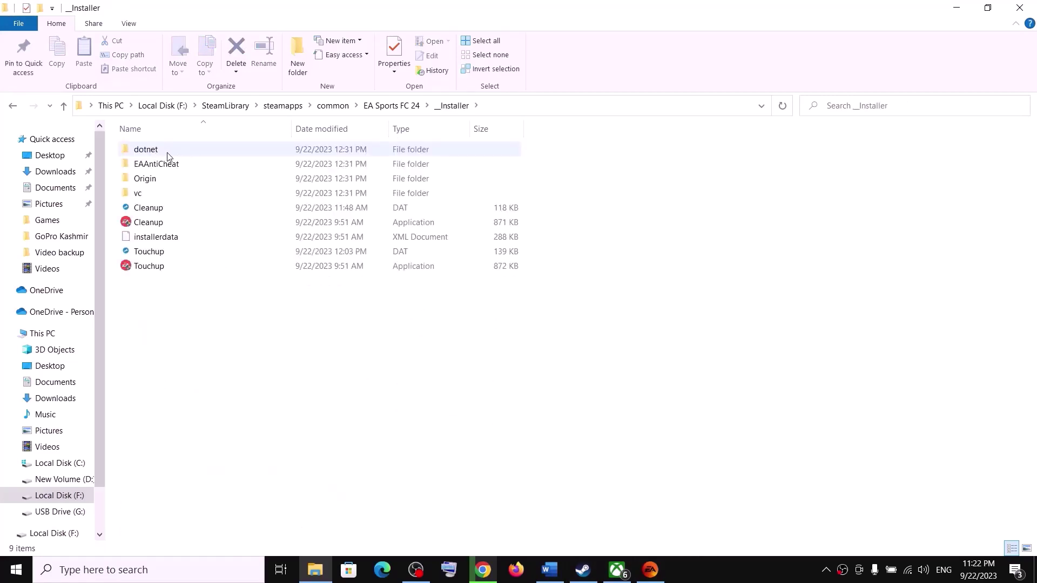
double_click(152, 165)
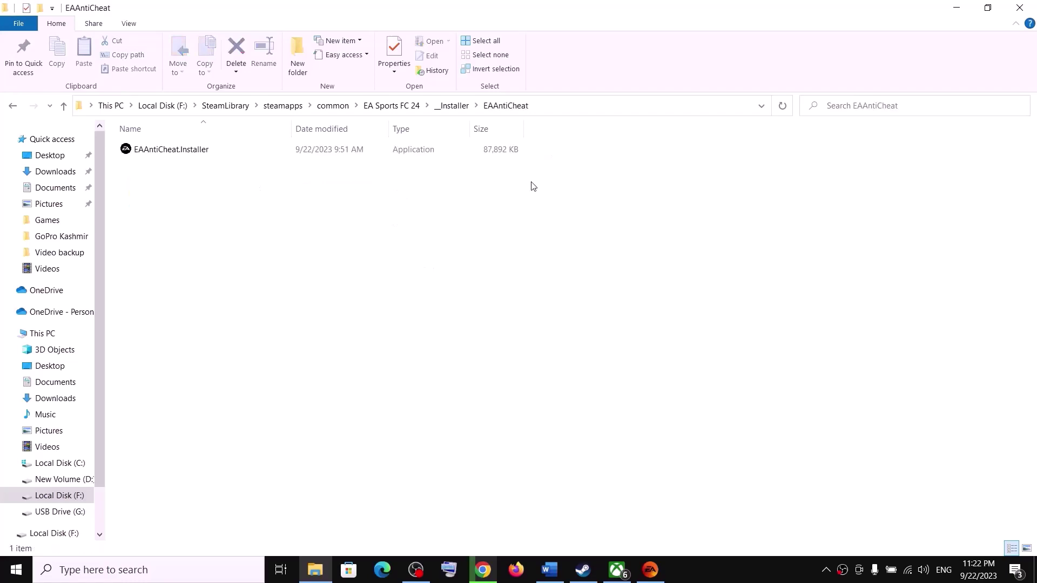
right_click(201, 156)
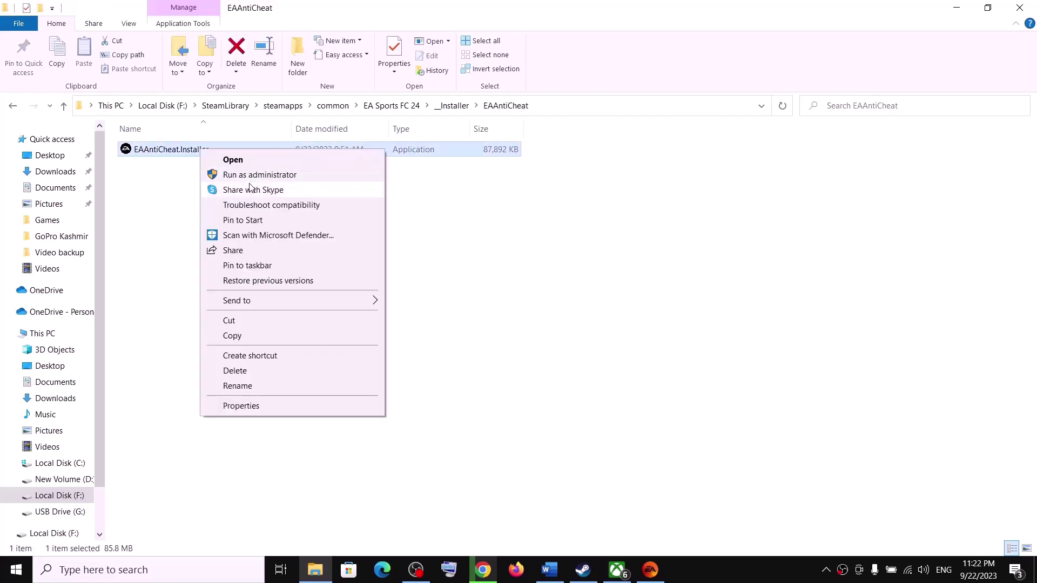
left_click(247, 181)
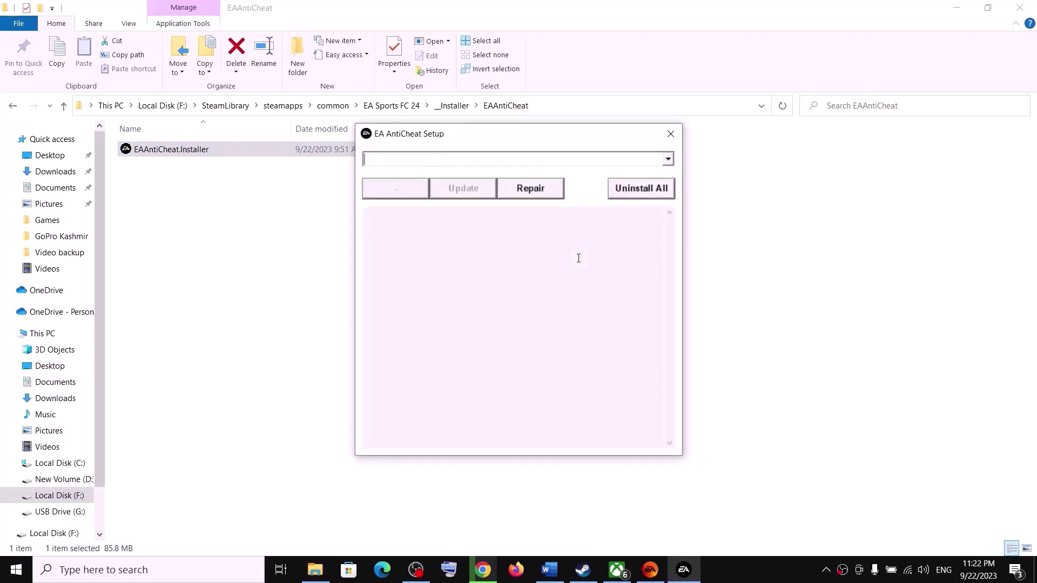
Uninstall EA AntiCheat for the installed FC 24 entry, and install it again for FC 24.
left_click(668, 159)
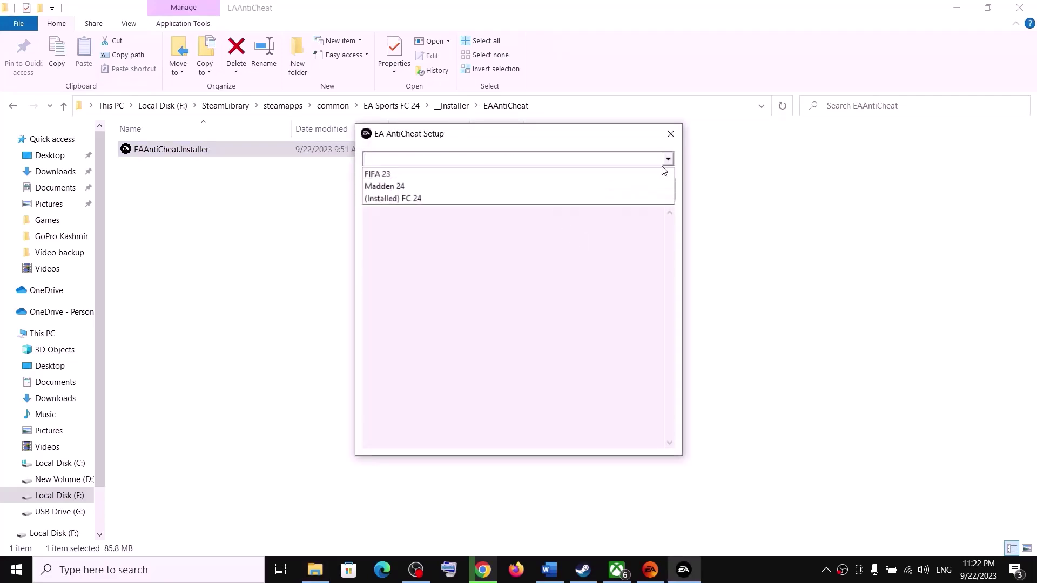
left_click(388, 199)
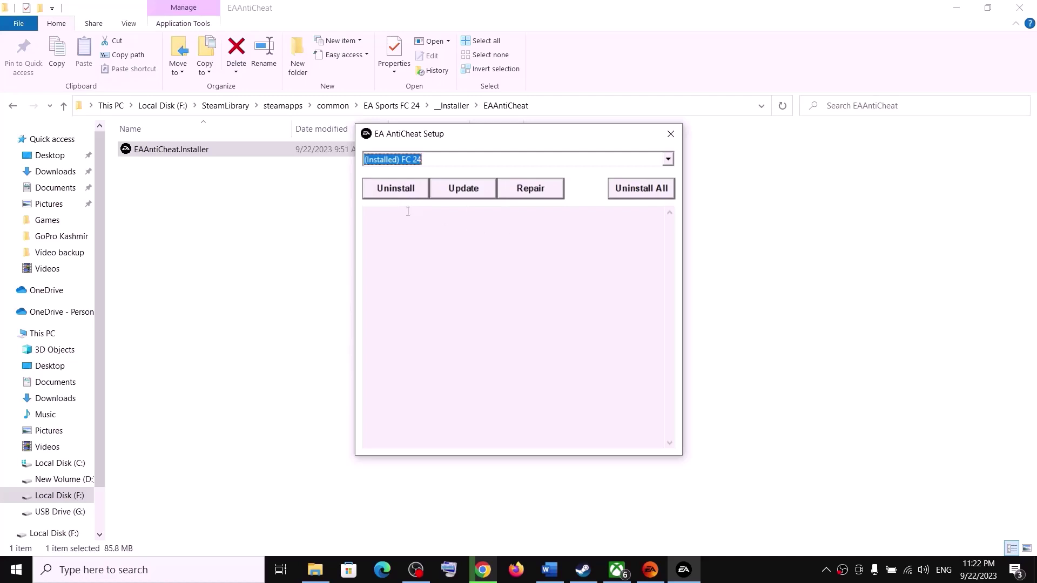
left_click(394, 189)
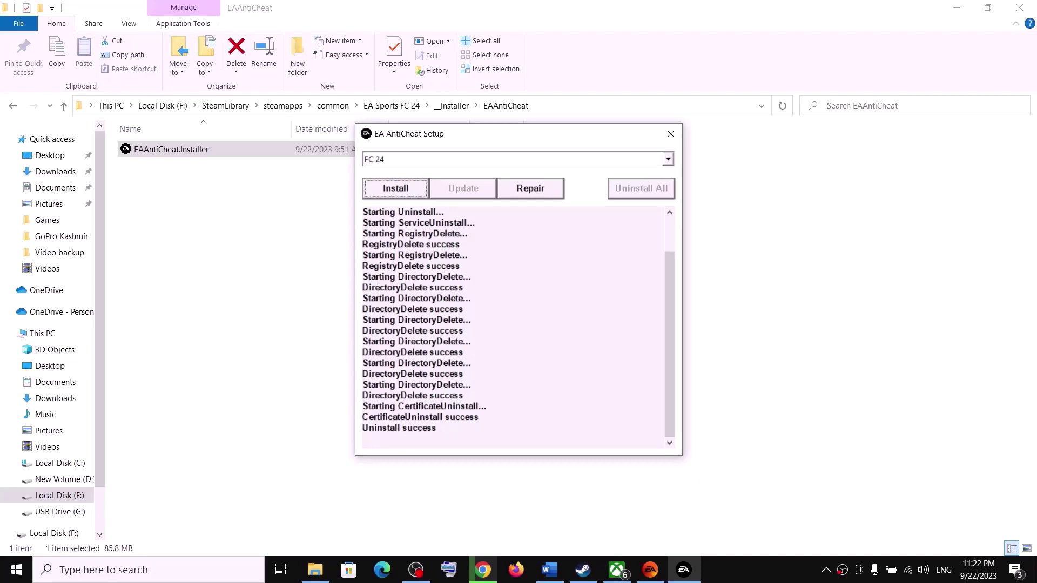
left_click(395, 189)
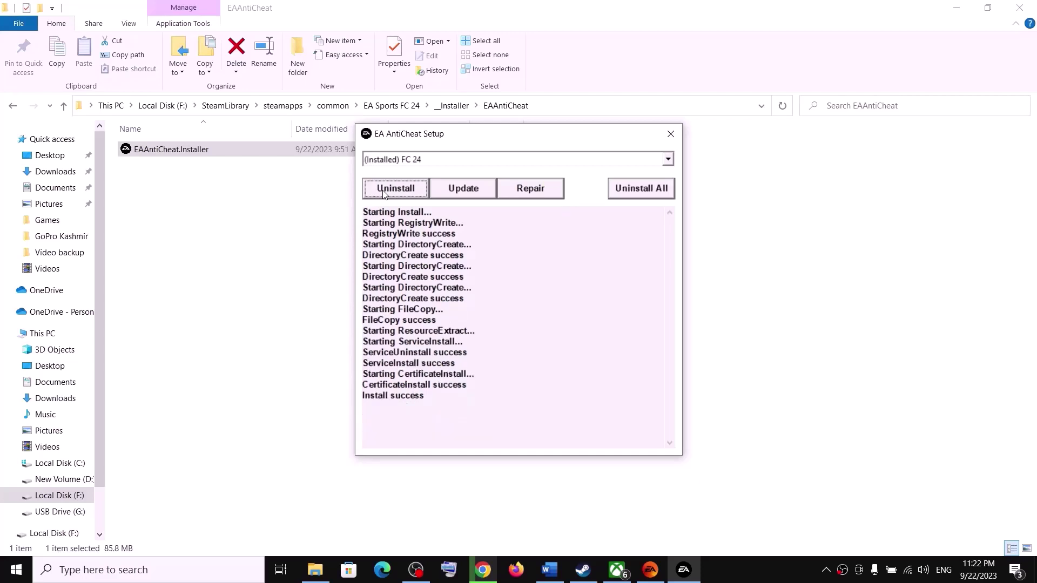
left_click_drag(368, 399, 465, 400)
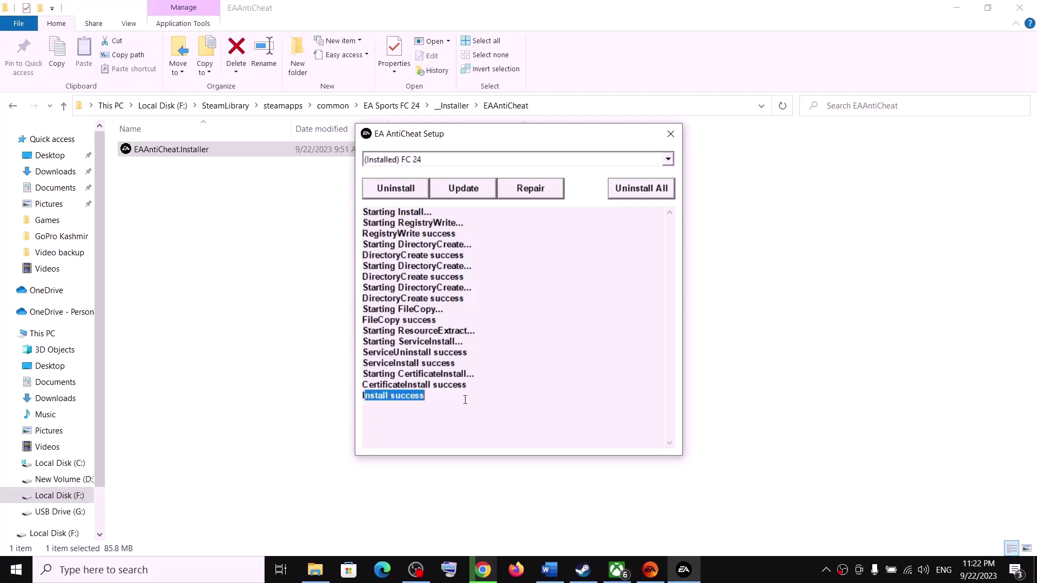
Close EA AntiCheat Setup and select the FC24 application back in the EA Sports FC 24 folder.
left_click(670, 134)
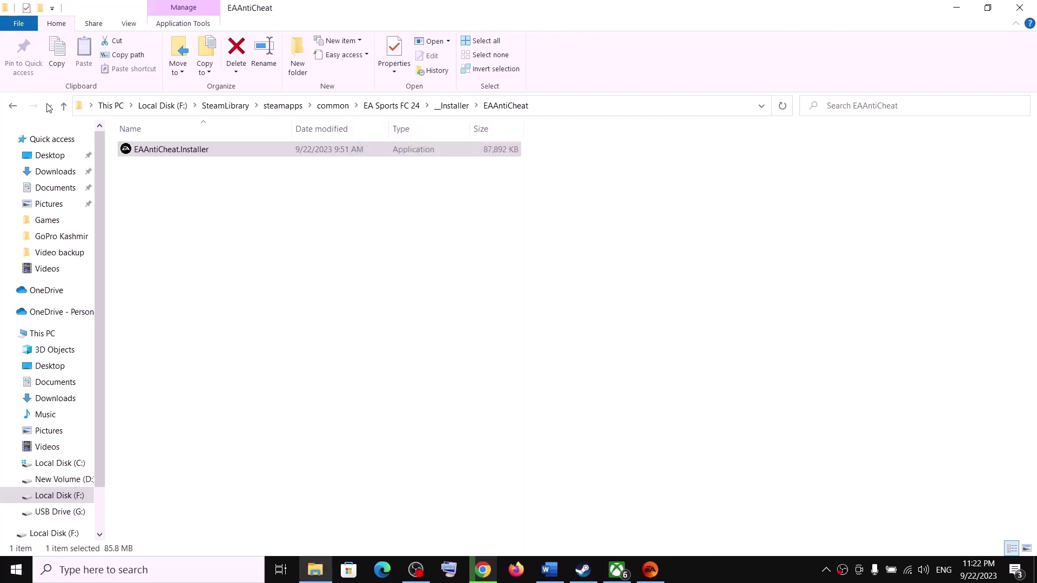
left_click(63, 106)
left_click(63, 105)
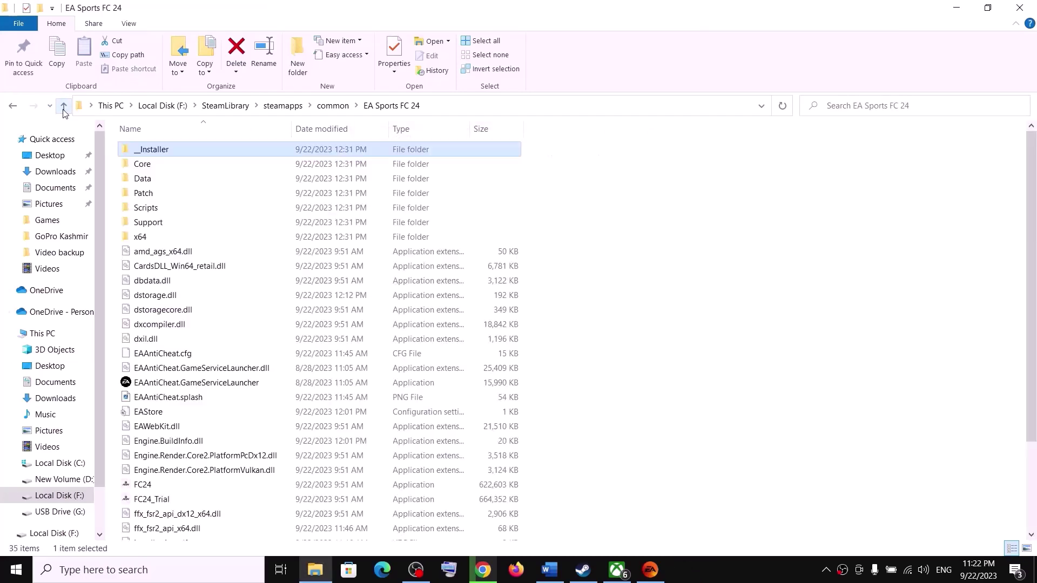
scroll(202, 472, "down", 2)
left_click(164, 404)
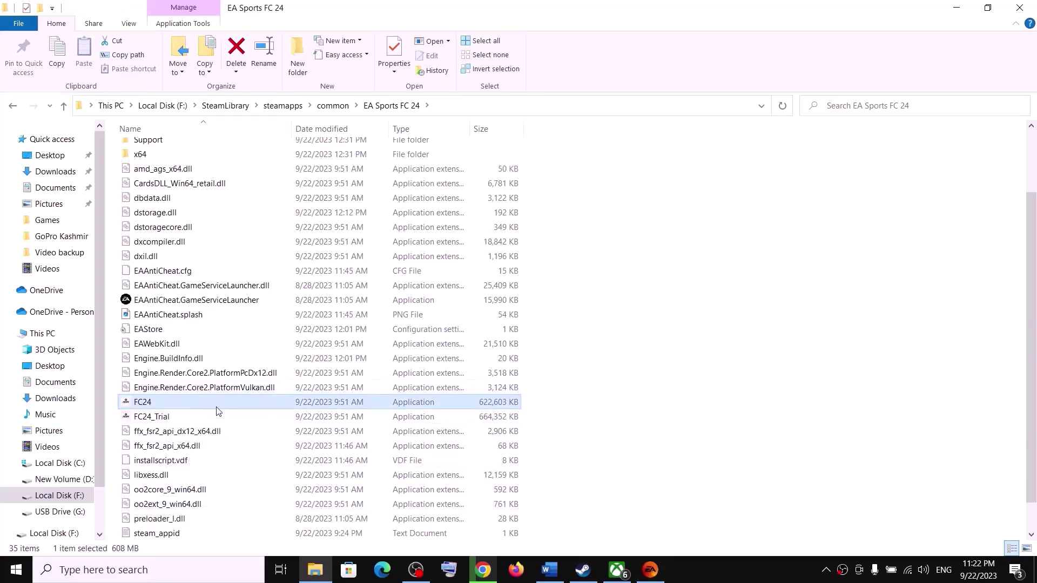
scroll(218, 411, "up", 2)
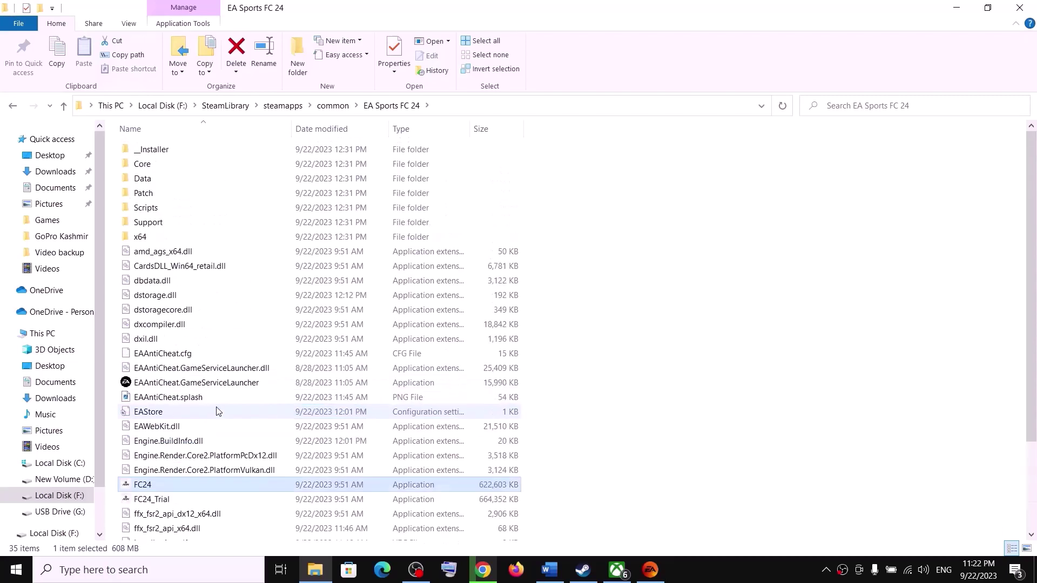
Run EAAntiCheat.Installer as administrator from the EAAntiCheat folder inside the game's __Installer folder.
double_click(151, 156)
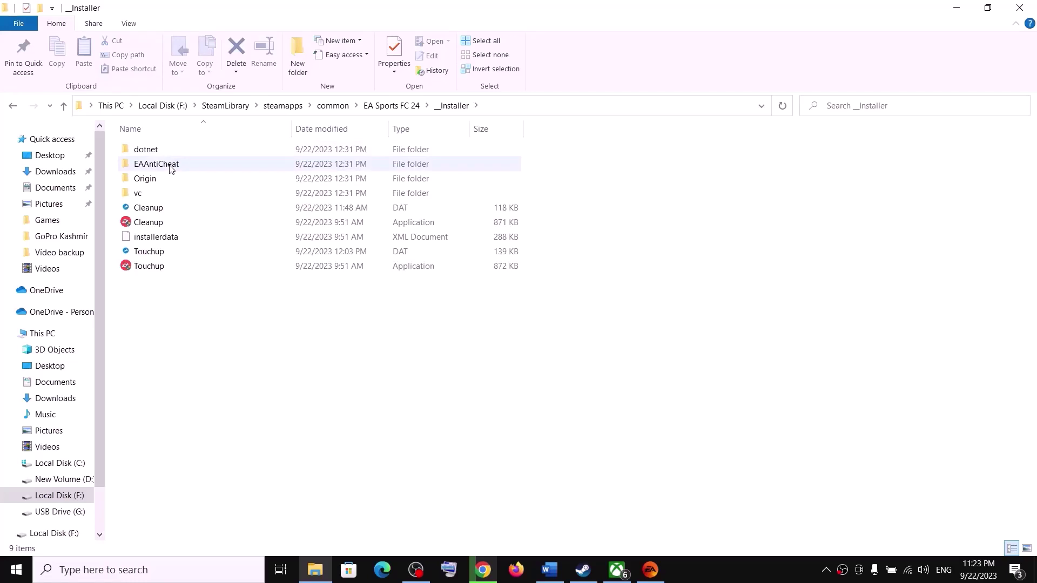
double_click(170, 166)
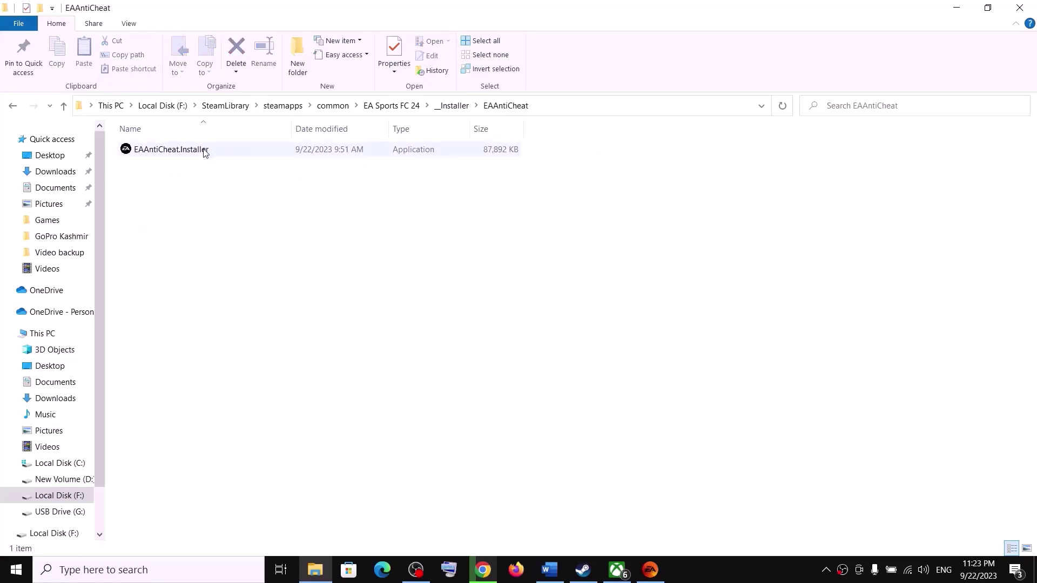
right_click(204, 150)
left_click(258, 175)
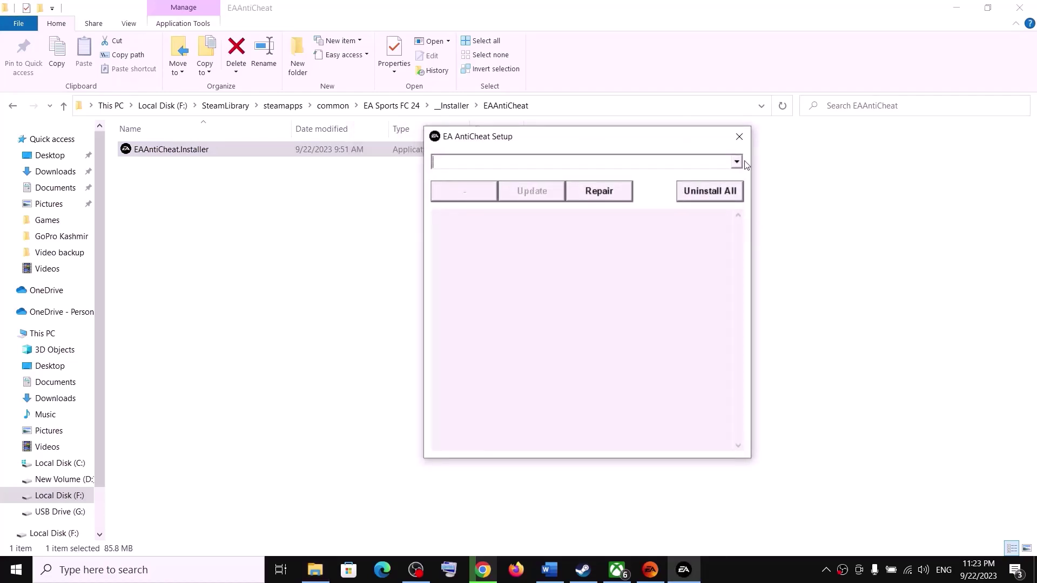
Uninstall EA AntiCheat for FC 24 and close the setup window.
left_click(741, 162)
left_click(479, 203)
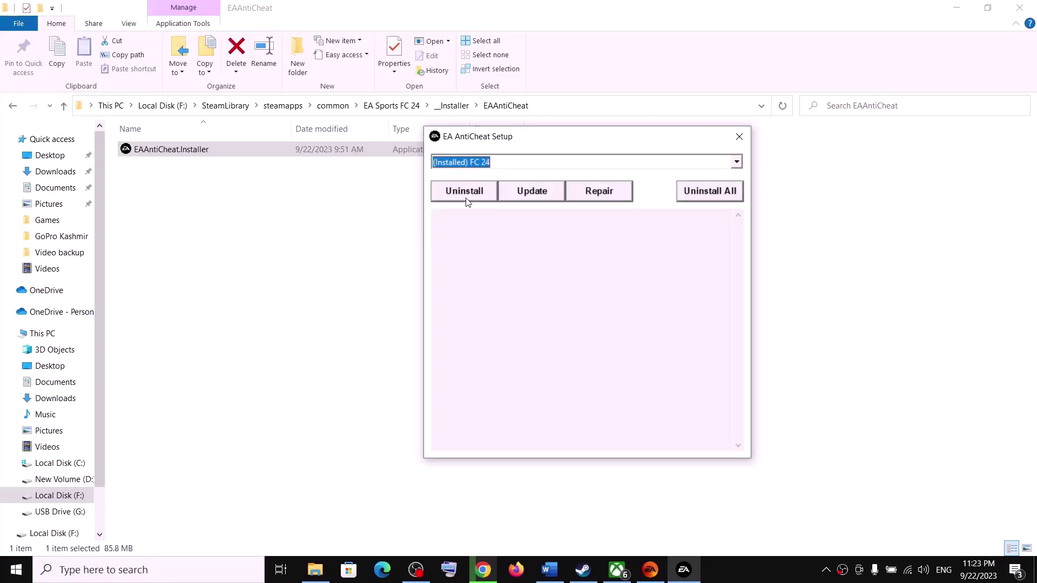
left_click(465, 192)
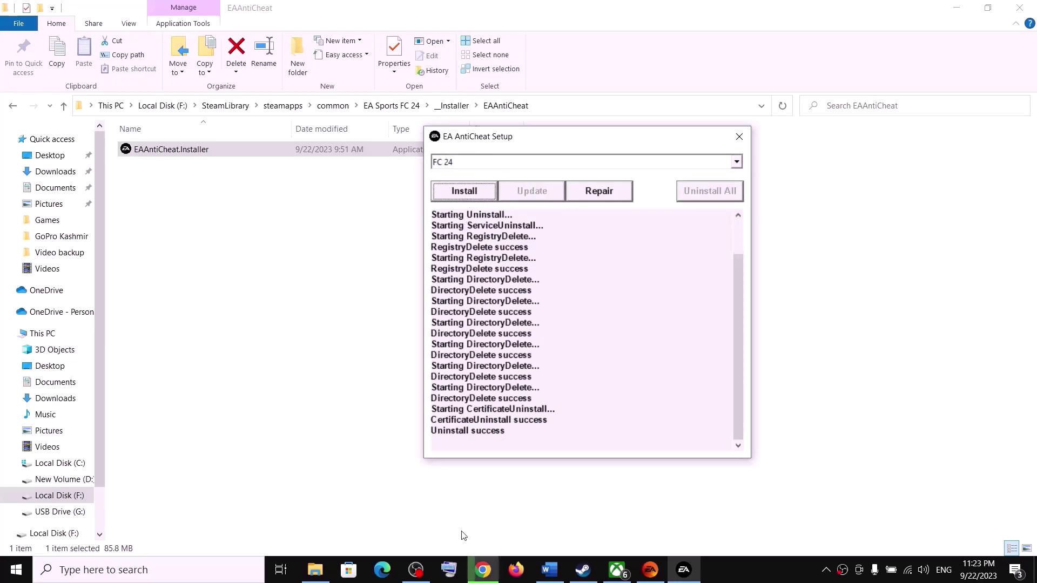
left_click(740, 139)
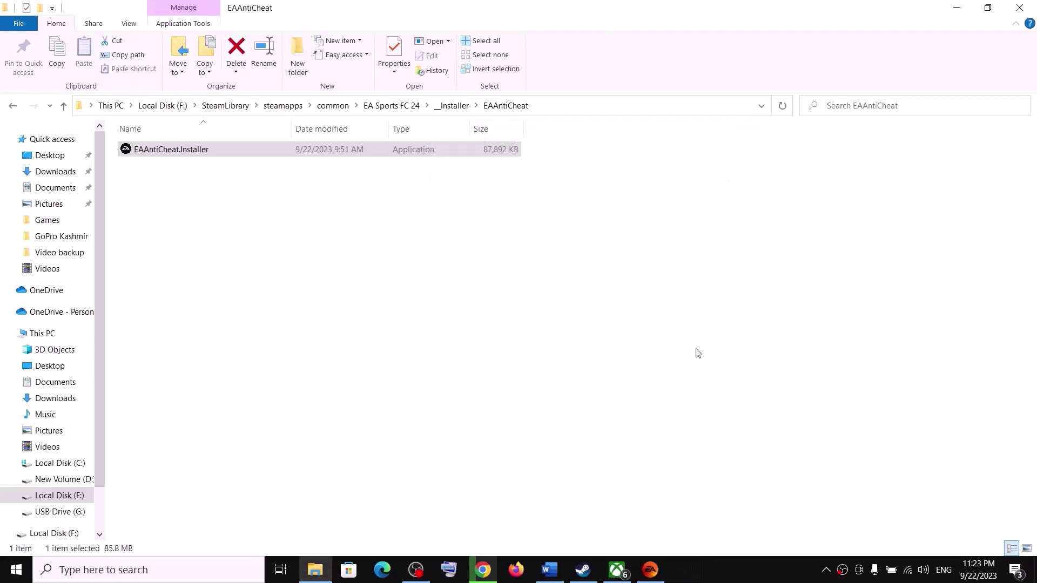
Look up the option to run the EA app as administrator, and leave without launching it.
left_click(189, 571)
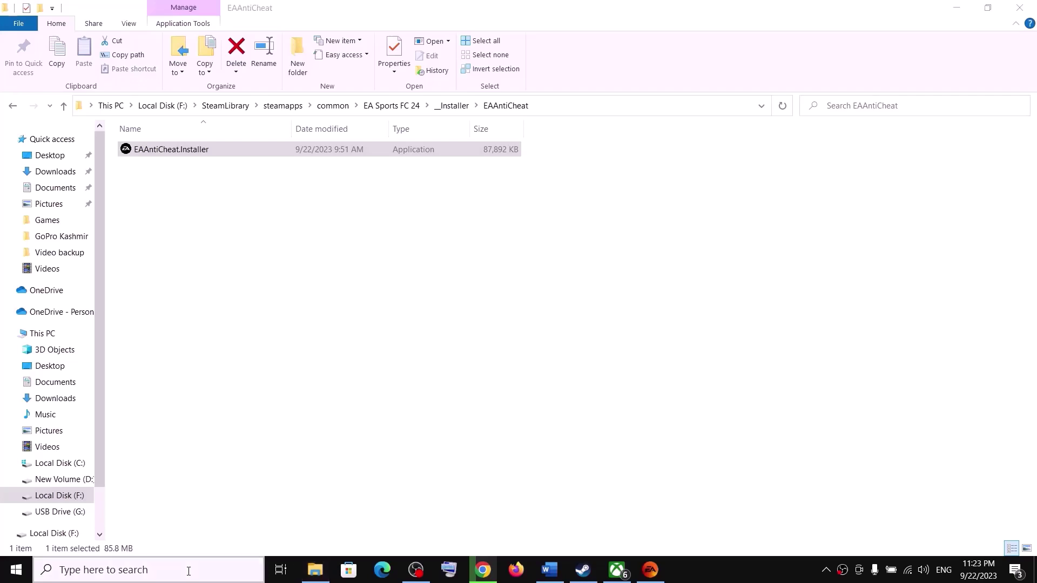
left_click(709, 390)
left_click(24, 566)
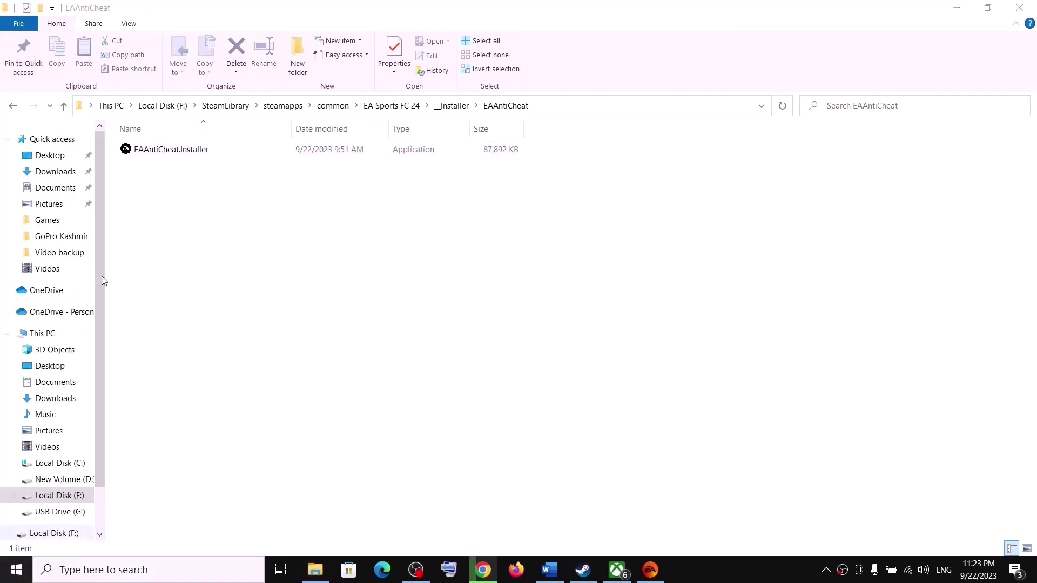
scroll(78, 349, "down", 6)
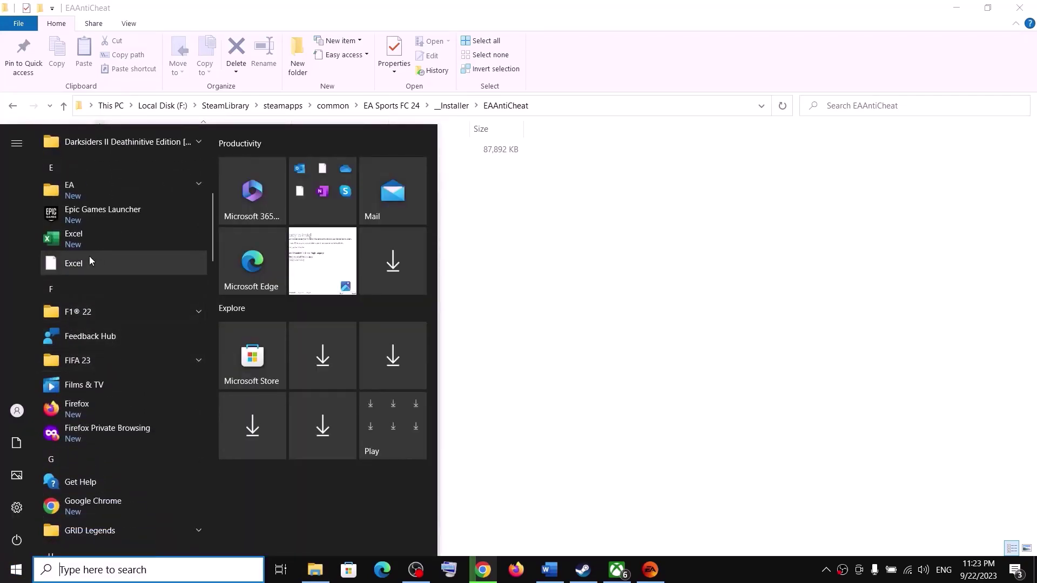
scroll(87, 286, "up", 2)
left_click(83, 317)
scroll(108, 326, "down", 1)
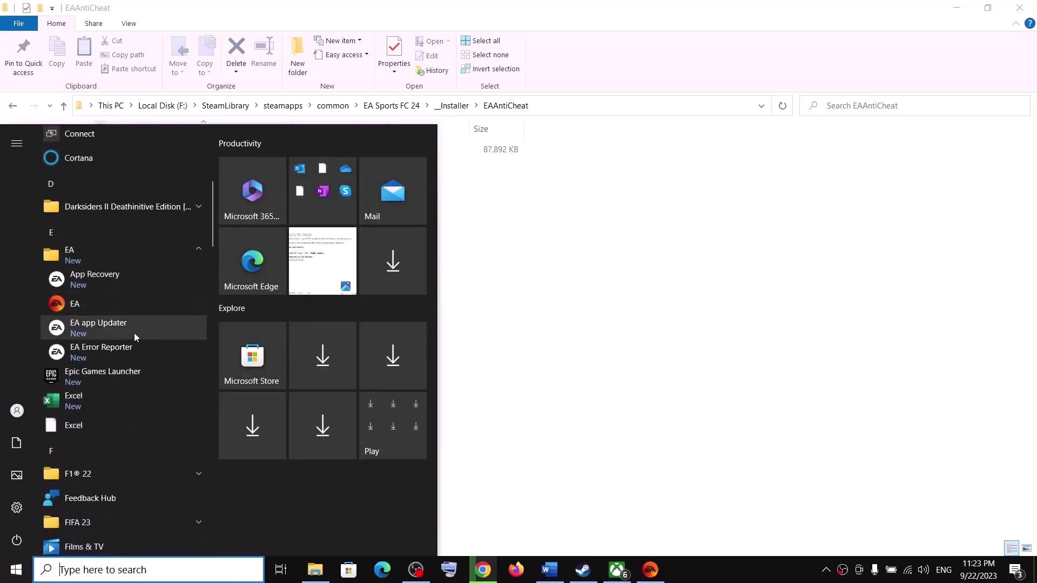
right_click(87, 303)
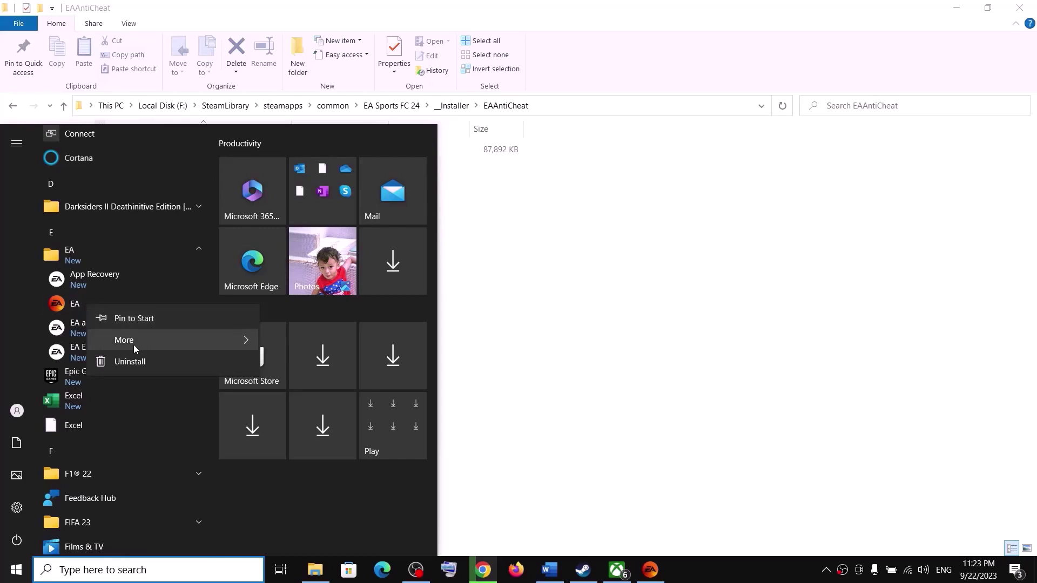
mouse_move(134, 345)
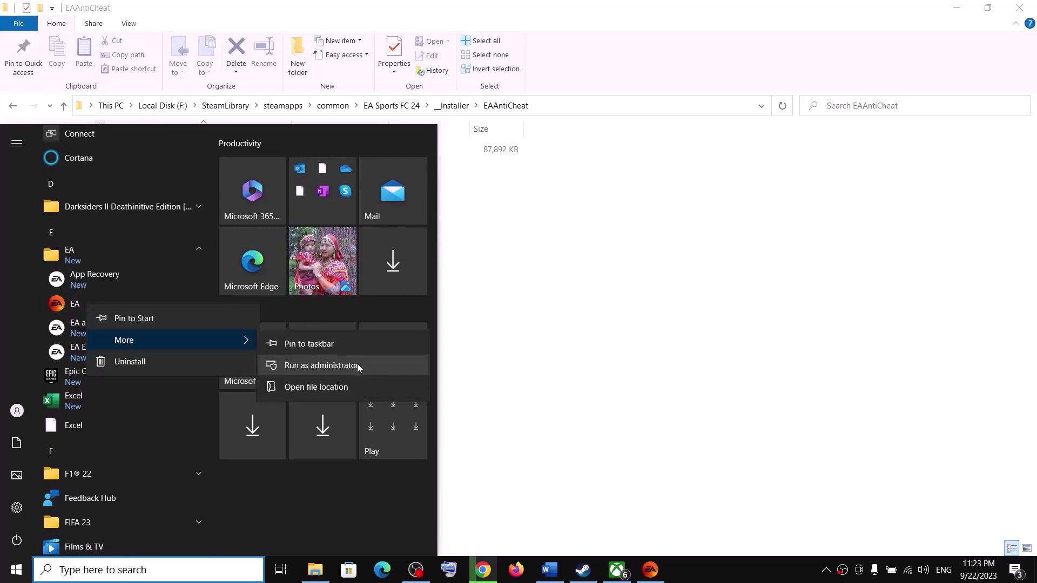
left_click(597, 370)
left_click(550, 390)
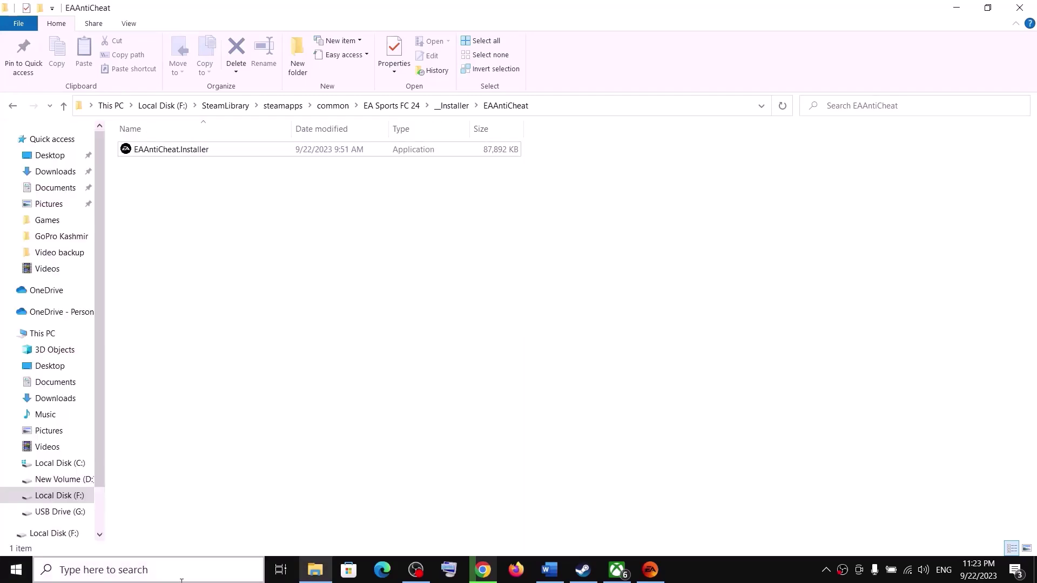
Search Windows for steam and view its run-as-administrator option without launching it.
left_click(160, 577)
type("steam")
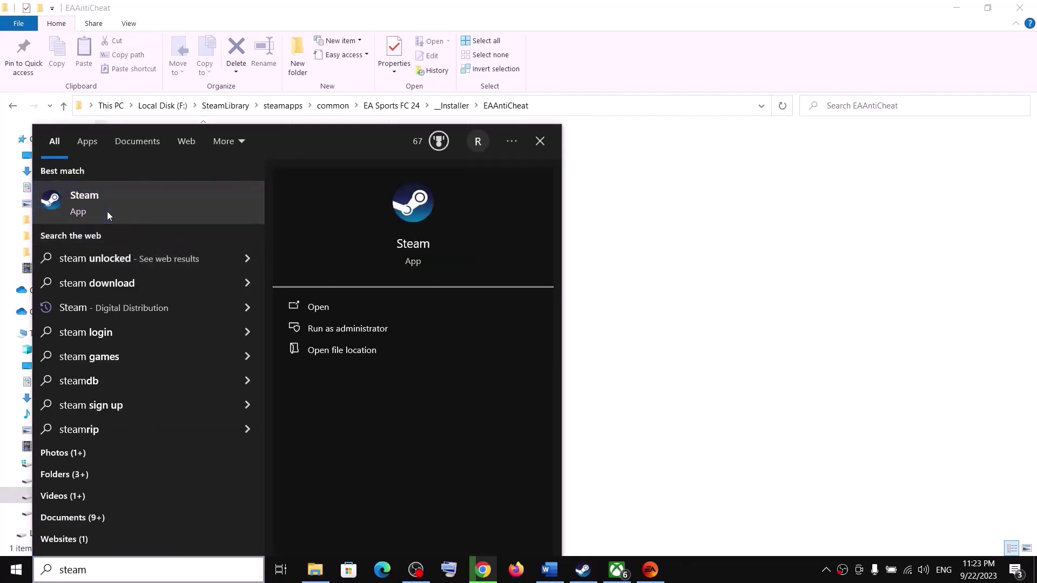
right_click(107, 211)
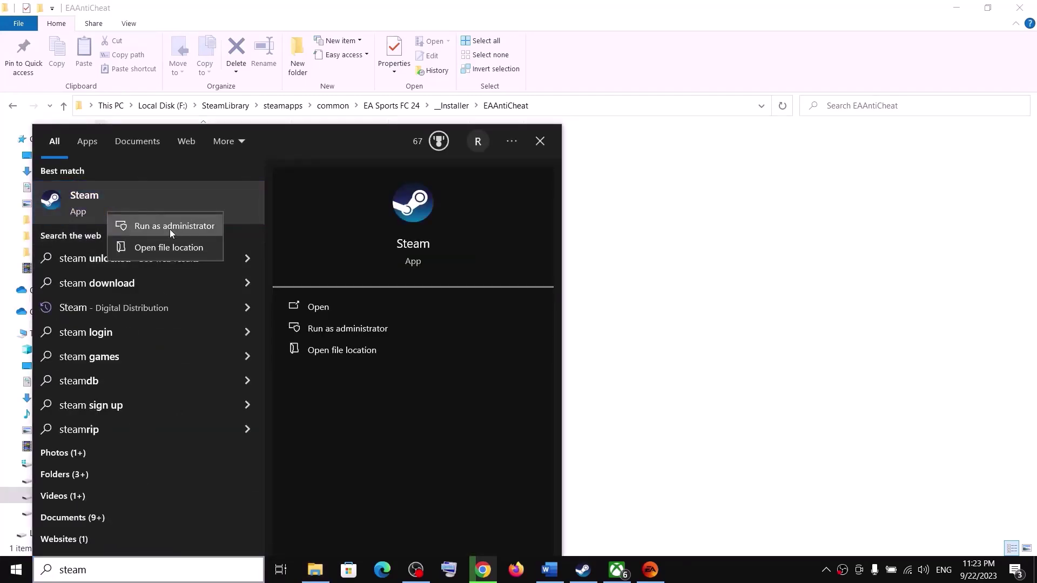
left_click(820, 248)
Check the FC 24 page in Steam, and launch EA SPORTS FC 24 from the EA app.
left_click(584, 571)
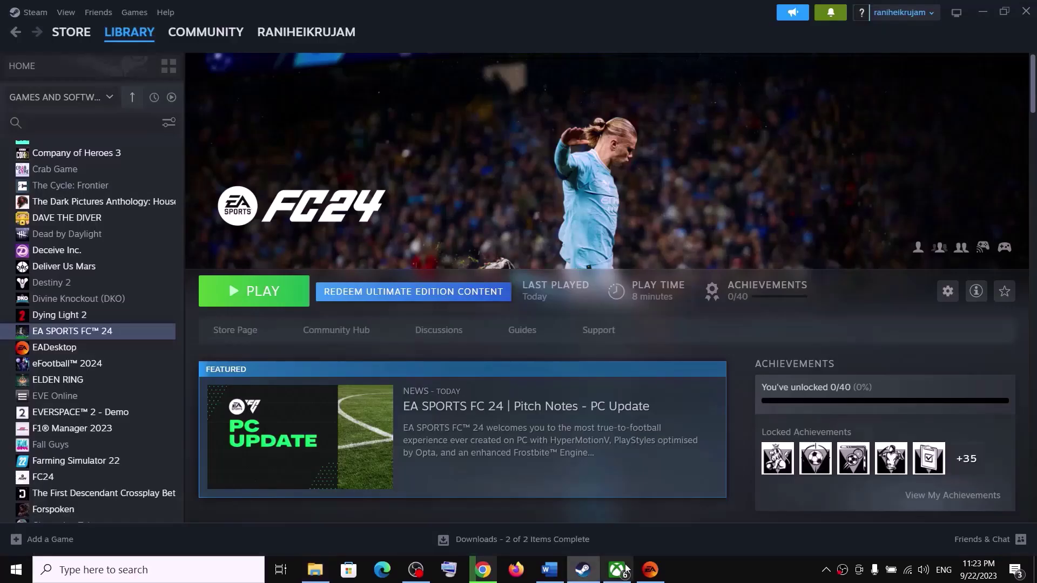
left_click(648, 572)
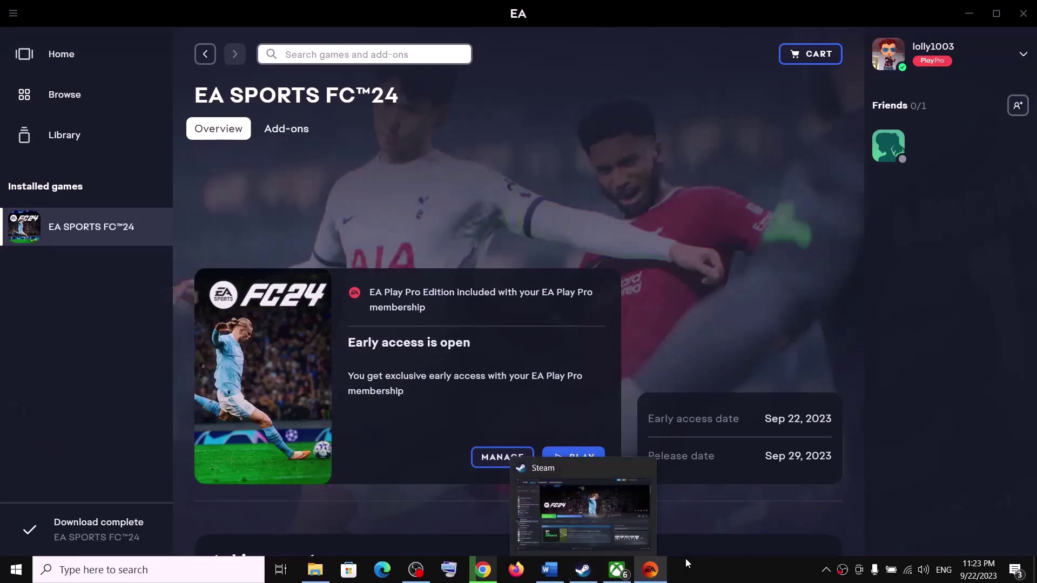
left_click(583, 570)
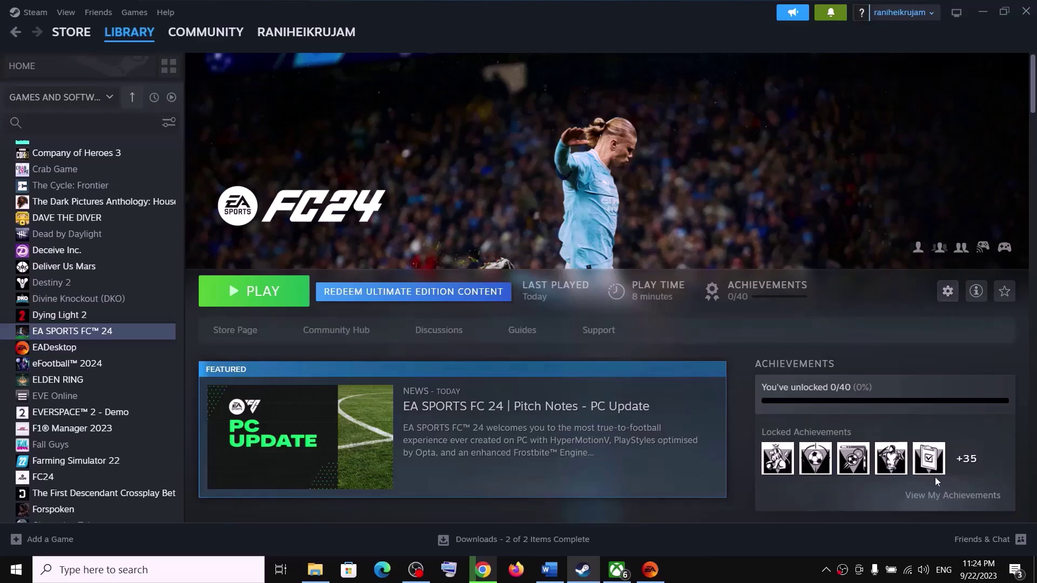
left_click(650, 571)
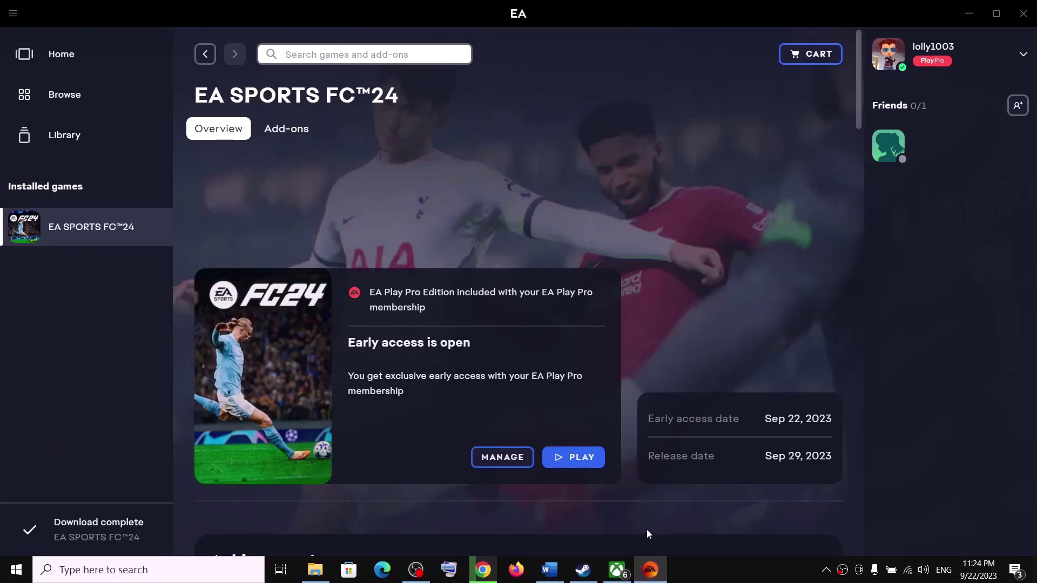
left_click(586, 465)
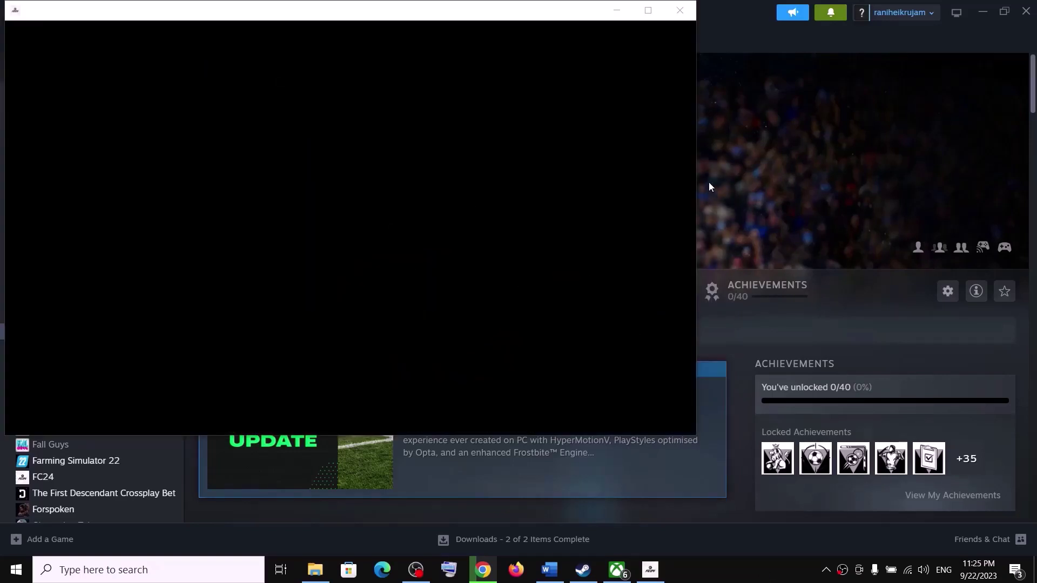
Load the Paramètres perso 1 settings file in FC 24 and close the game after continuing past the welcome screen.
left_click_drag(429, 18, 630, 69)
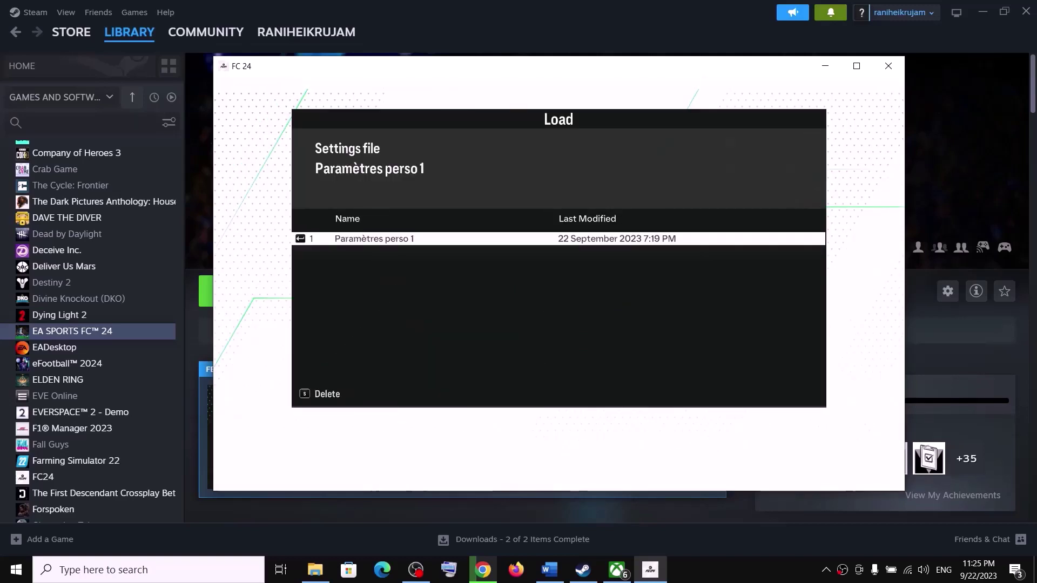
left_click(387, 239)
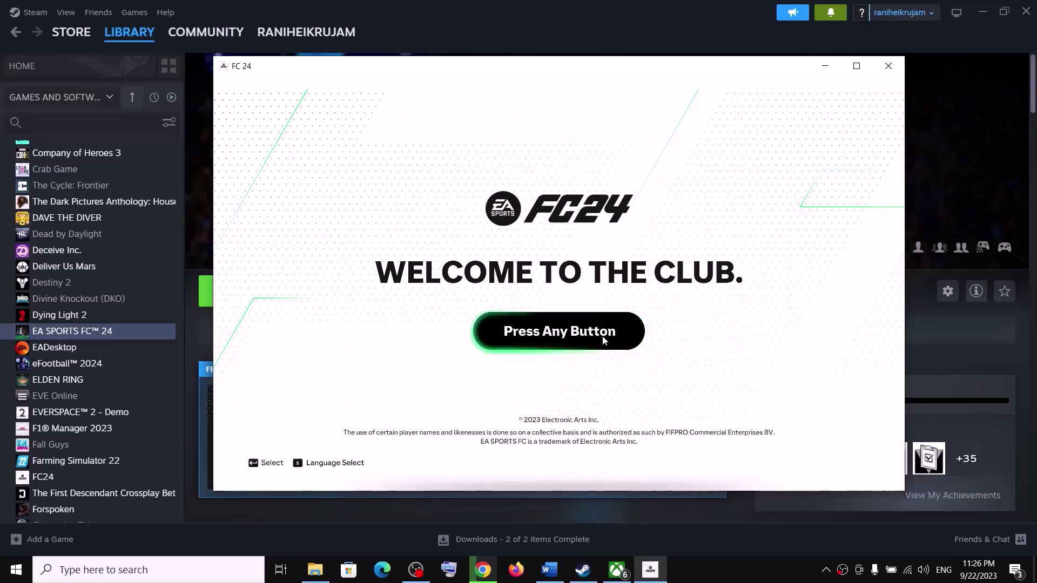
left_click(610, 309)
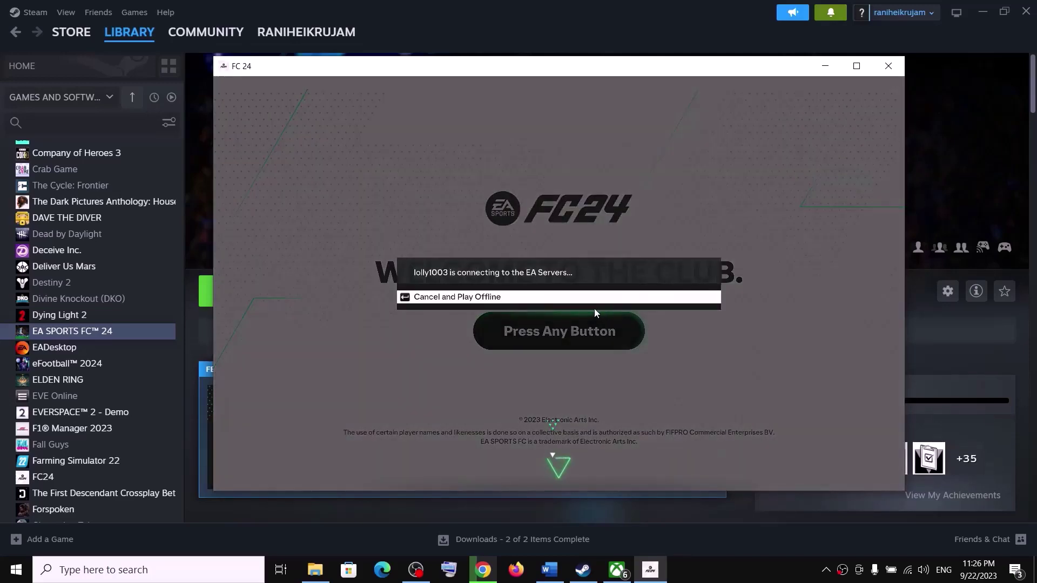
left_click(888, 66)
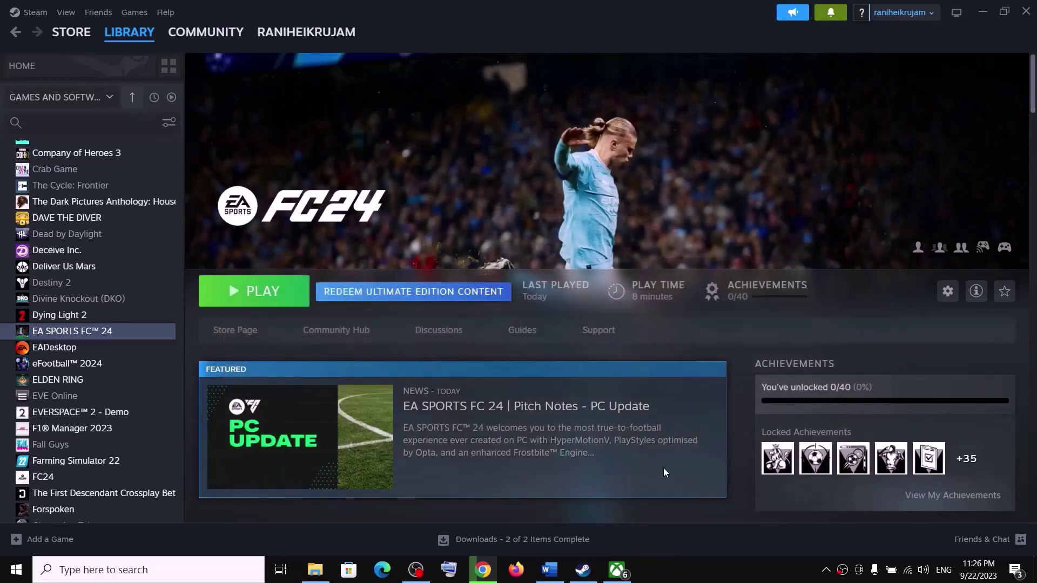
Switch to the Word troubleshooting guide and review Step 15 about repairing and reinstalling EA AntiCheat for FC 24.
left_click(550, 569)
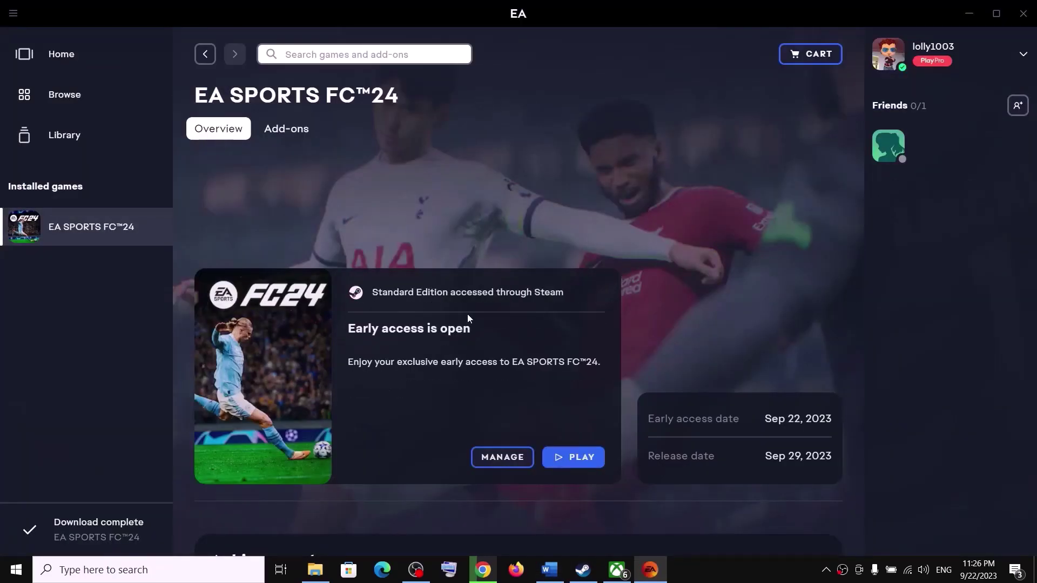
left_click(562, 576)
scroll(410, 321, "down", 2)
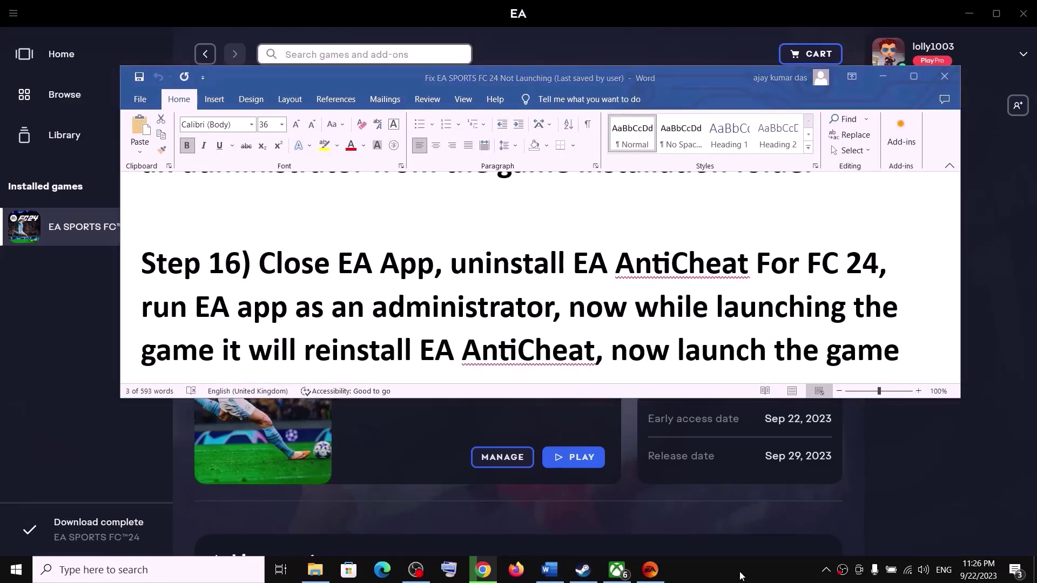
scroll(522, 301, "up", 3)
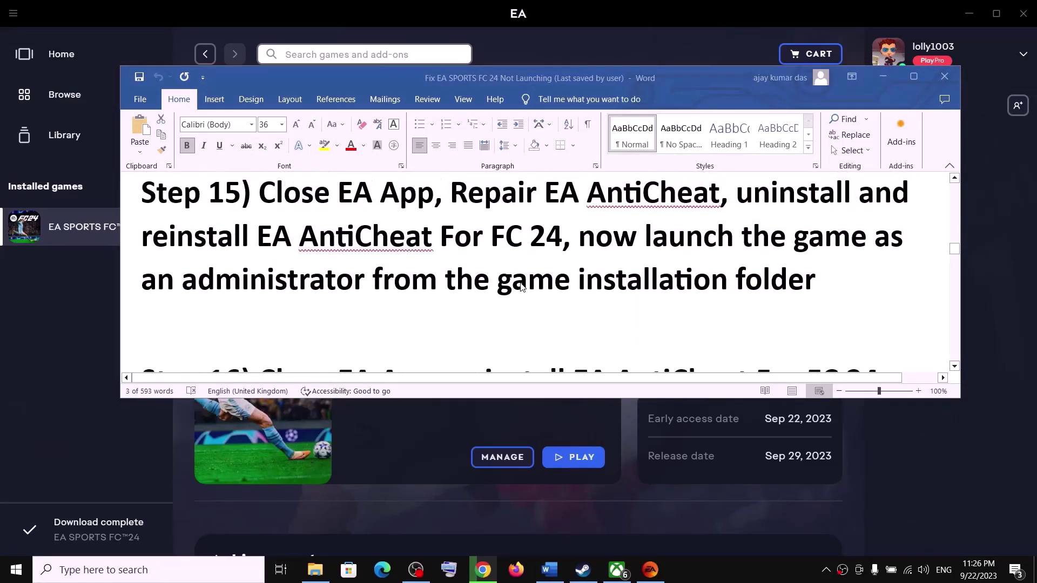
left_click_drag(301, 243, 595, 280)
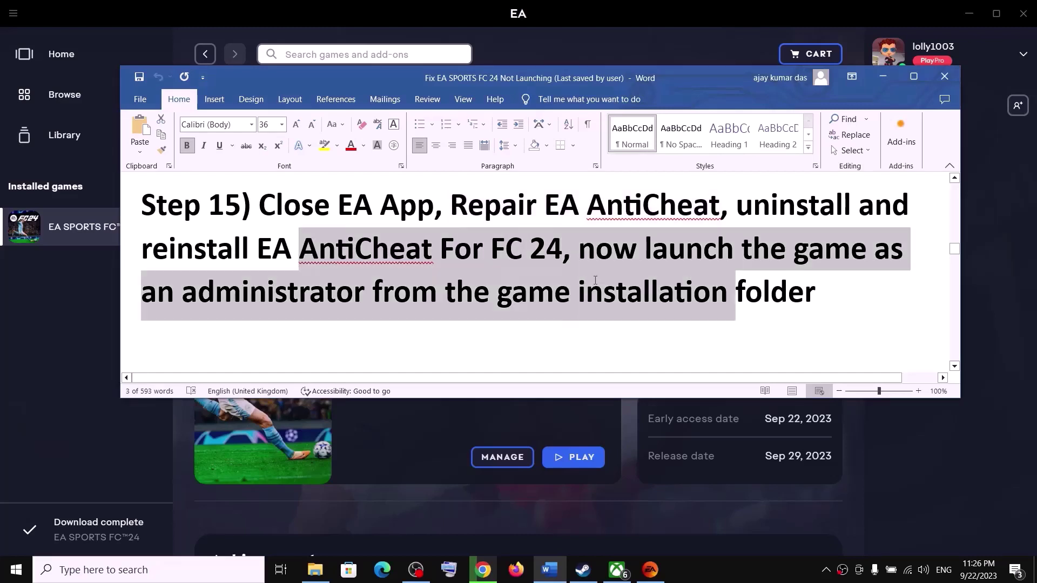
left_click(288, 295)
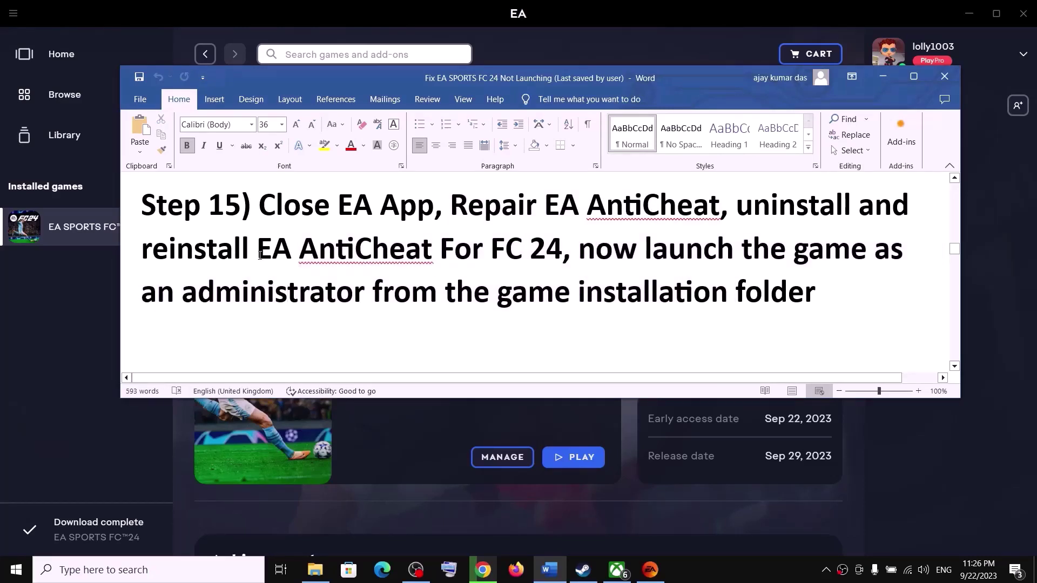
left_click_drag(283, 249, 422, 250)
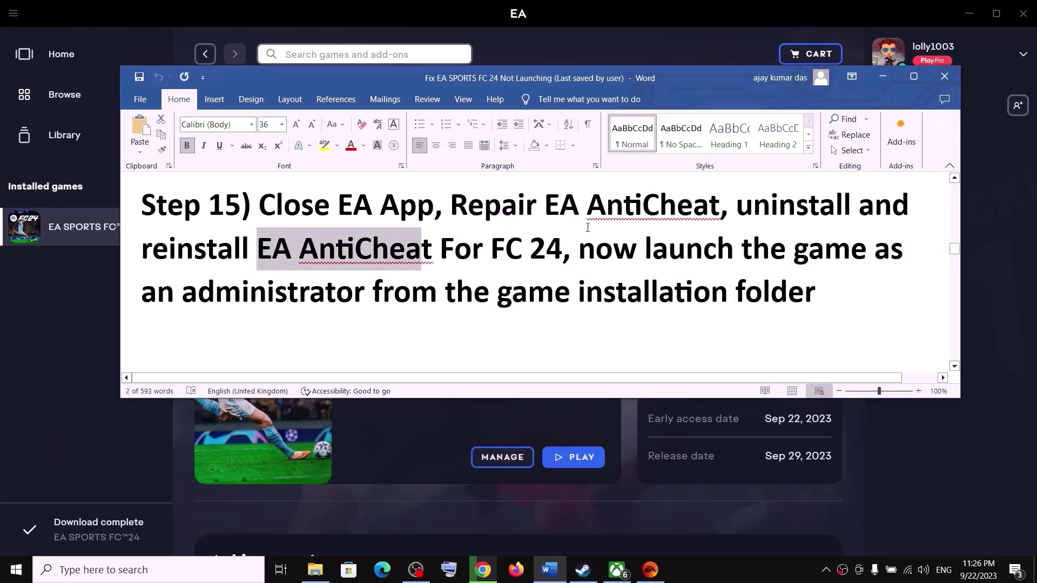
Review Step 16 on reinstalling EA AntiCheat through the game launch and Step 17 on uninstalling other AntiCheat programs.
scroll(547, 285, "down", 3)
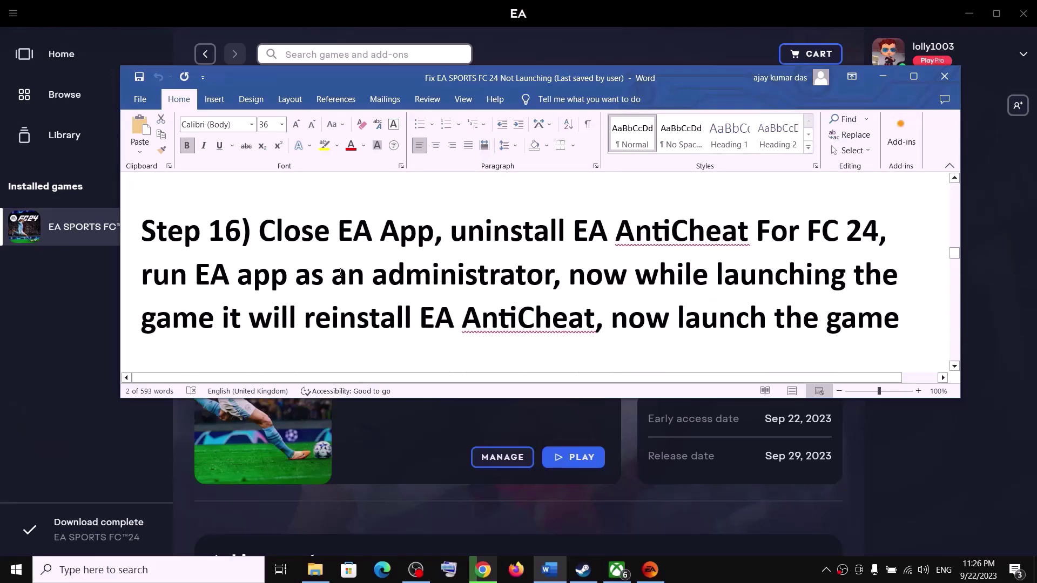
left_click_drag(340, 273, 714, 274)
left_click_drag(770, 319, 335, 321)
scroll(335, 321, "down", 2)
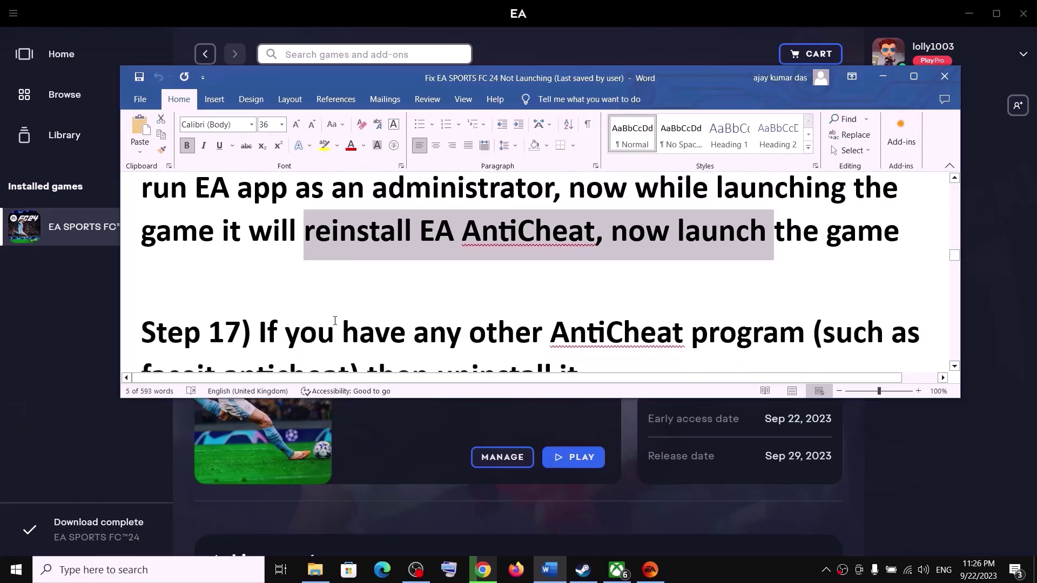
scroll(335, 321, "down", 2)
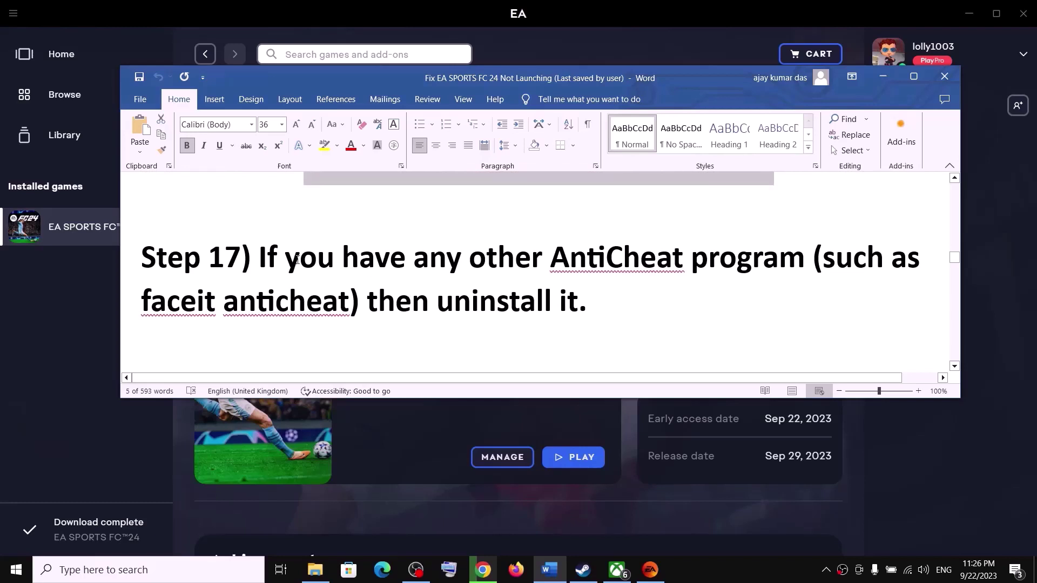
left_click_drag(297, 260, 741, 273)
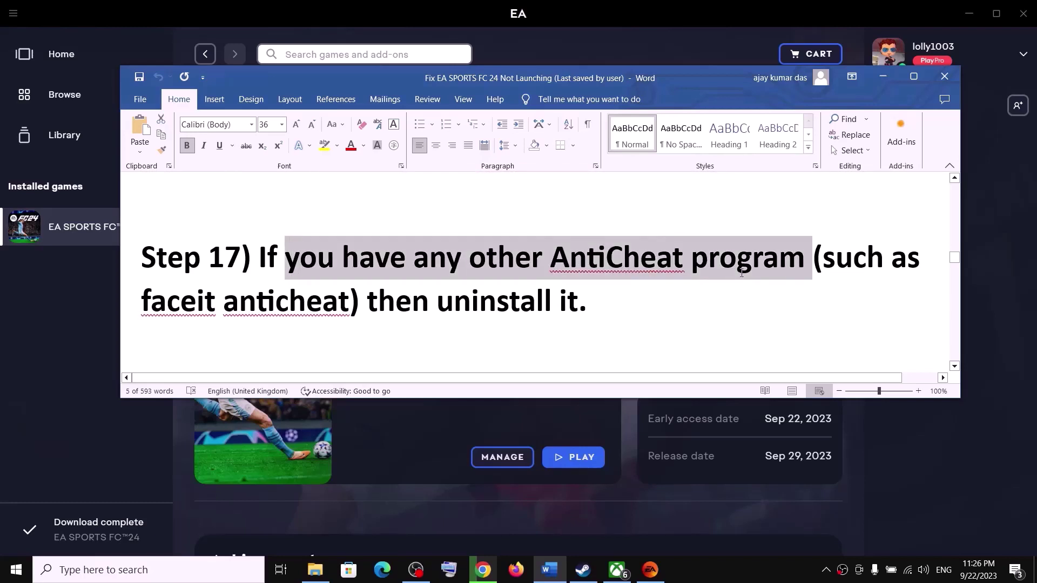
left_click_drag(142, 303, 342, 320)
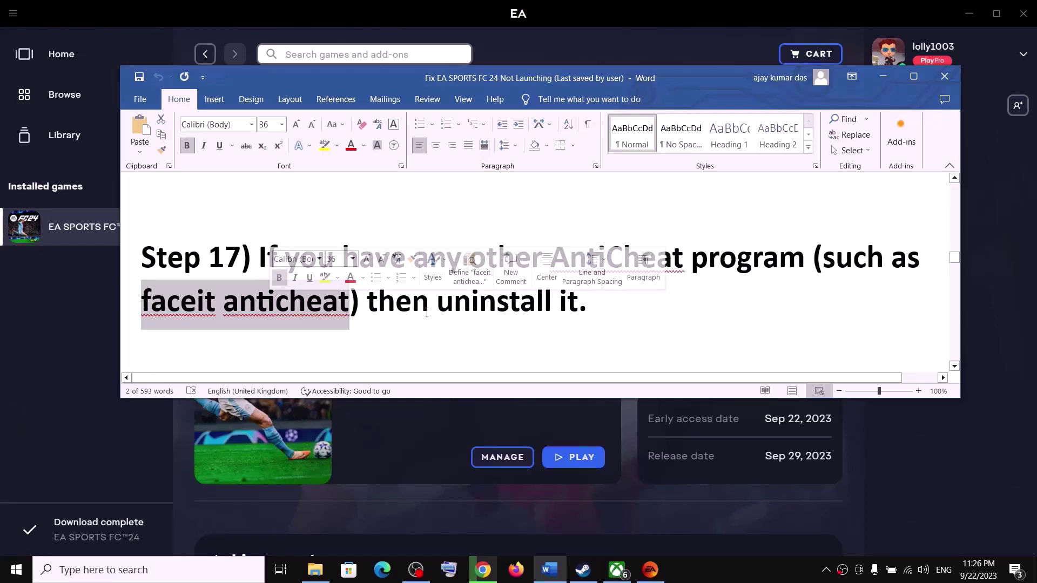
Review the end of Step 17 on uninstalling other AntiCheat programs and Step 18 on repairing the EA app.
left_click(429, 301)
left_click_drag(375, 303, 588, 305)
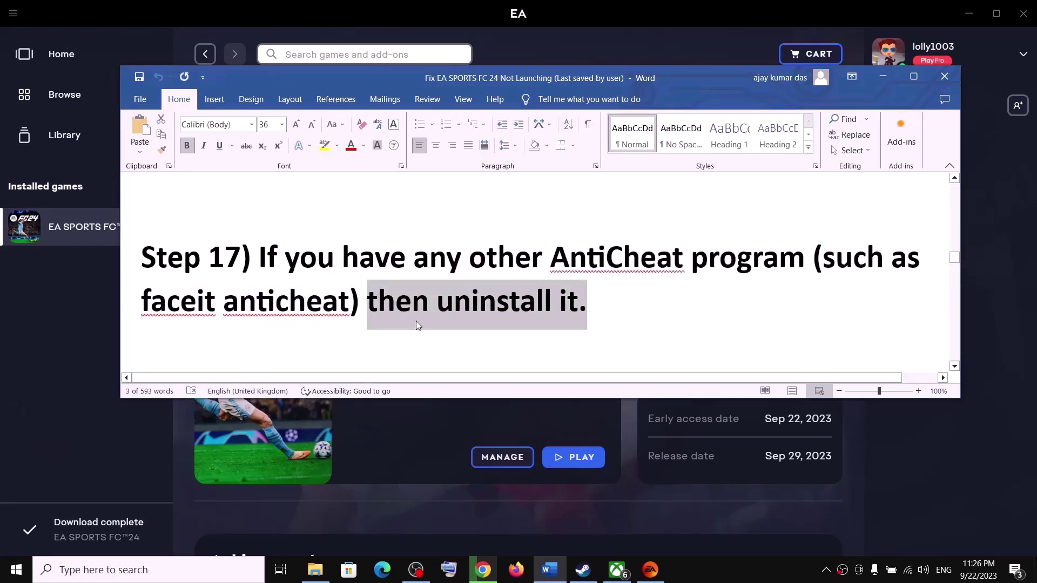
scroll(416, 326, "down", 3)
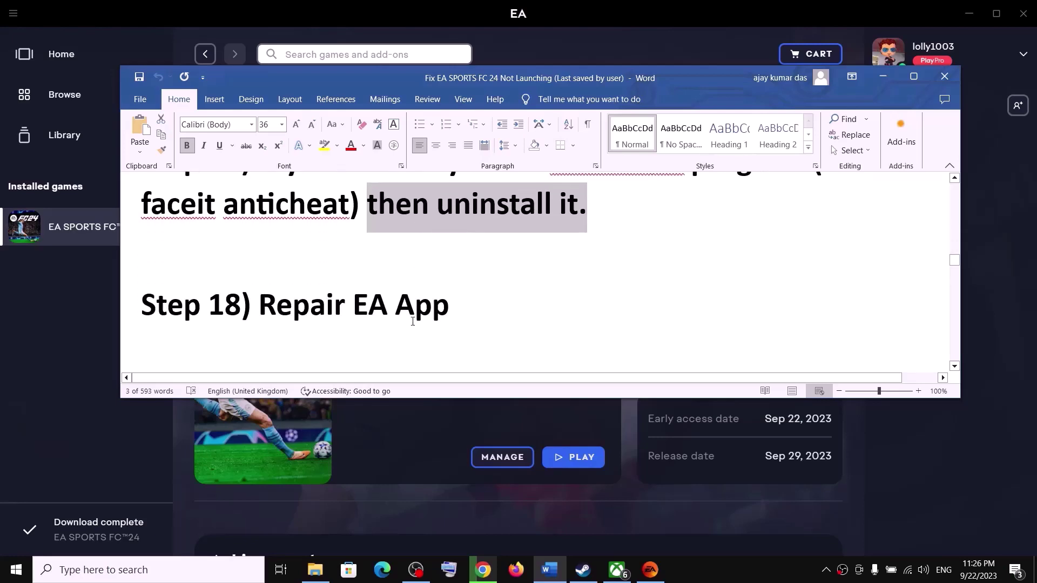
left_click_drag(278, 309, 451, 307)
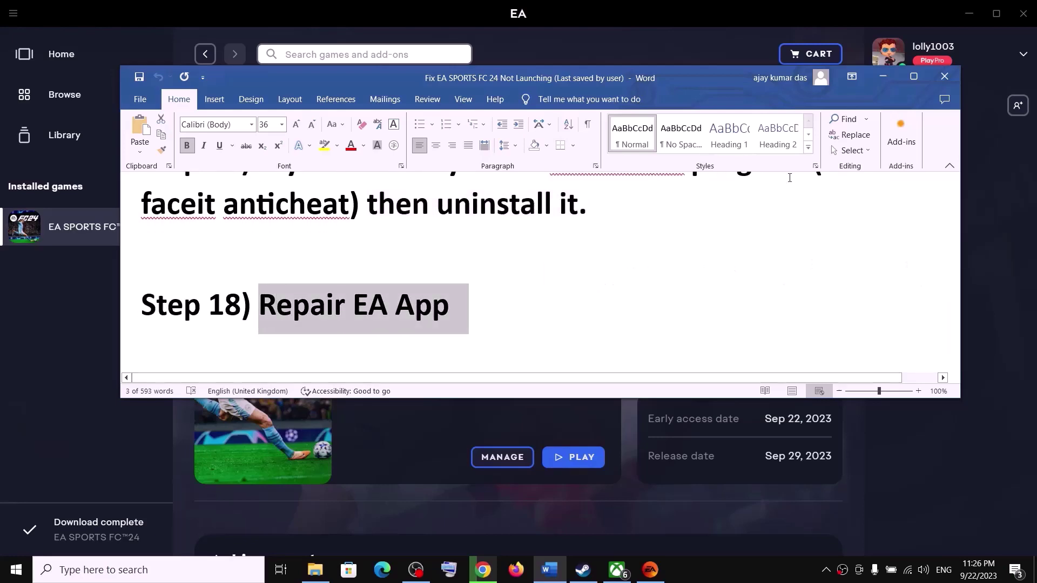
Minimize the Word guide and open the Control Panel list of installed programs.
left_click(883, 76)
left_click(201, 575)
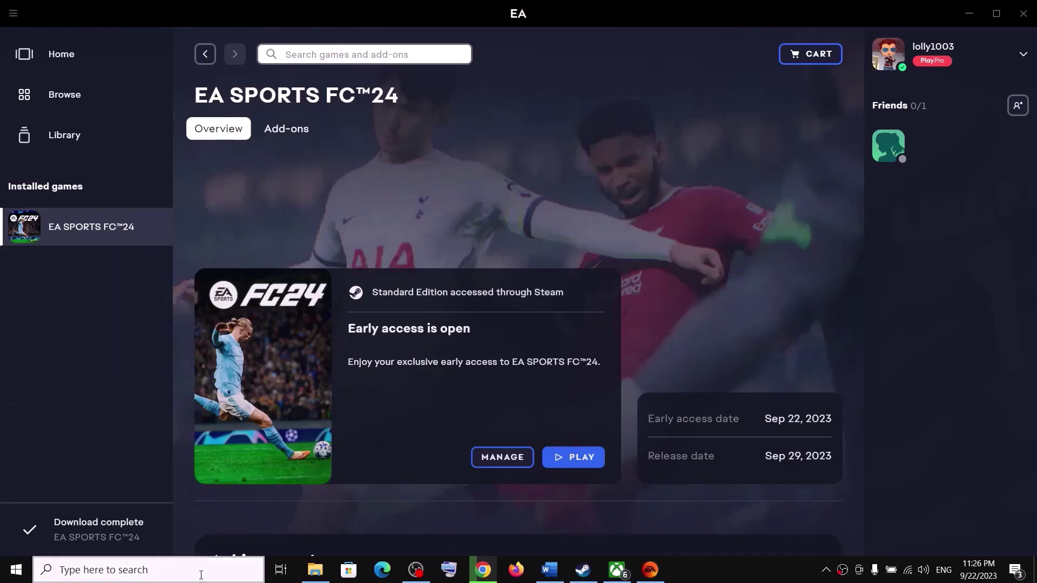
type("control panel")
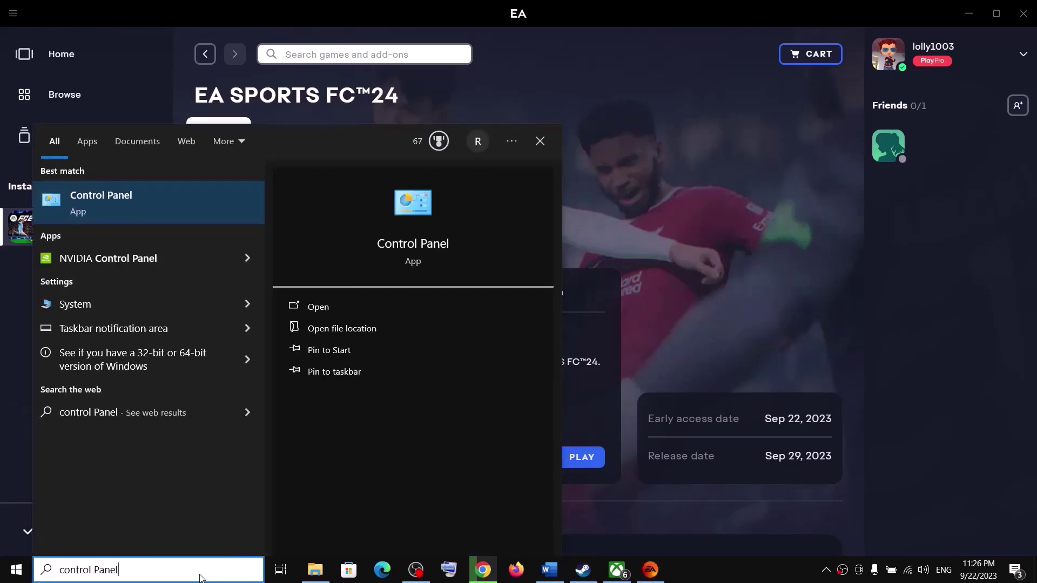
left_click(86, 207)
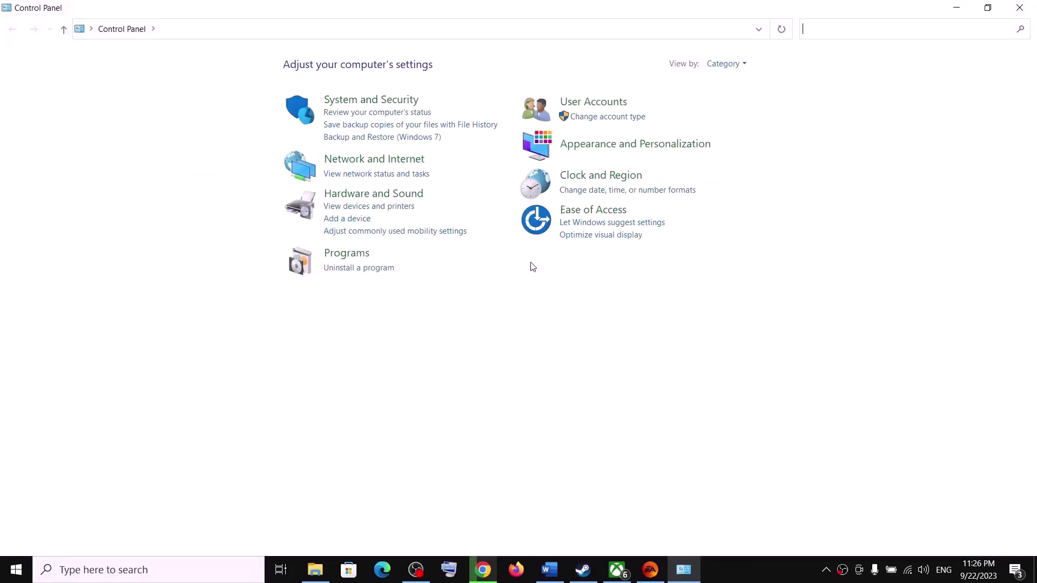
left_click(377, 270)
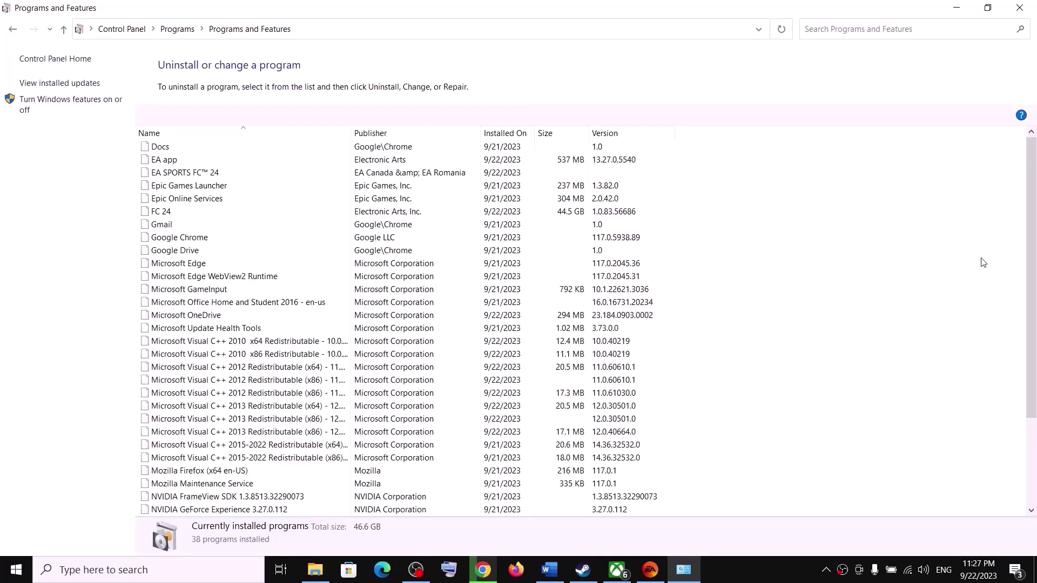
Start the uninstaller for the EA app from the installed programs list.
left_click(168, 161)
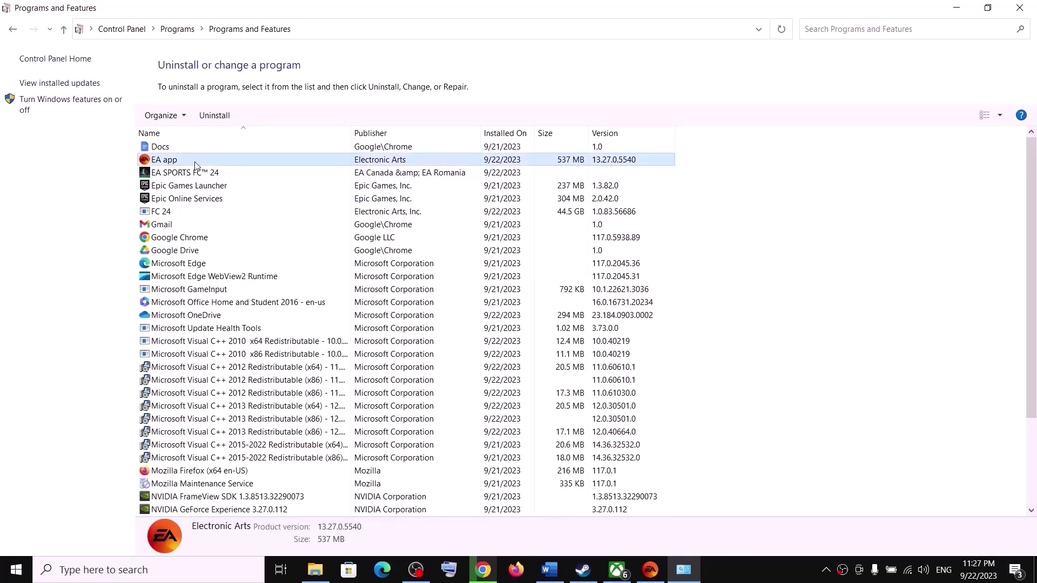
right_click(195, 162)
left_click(242, 174)
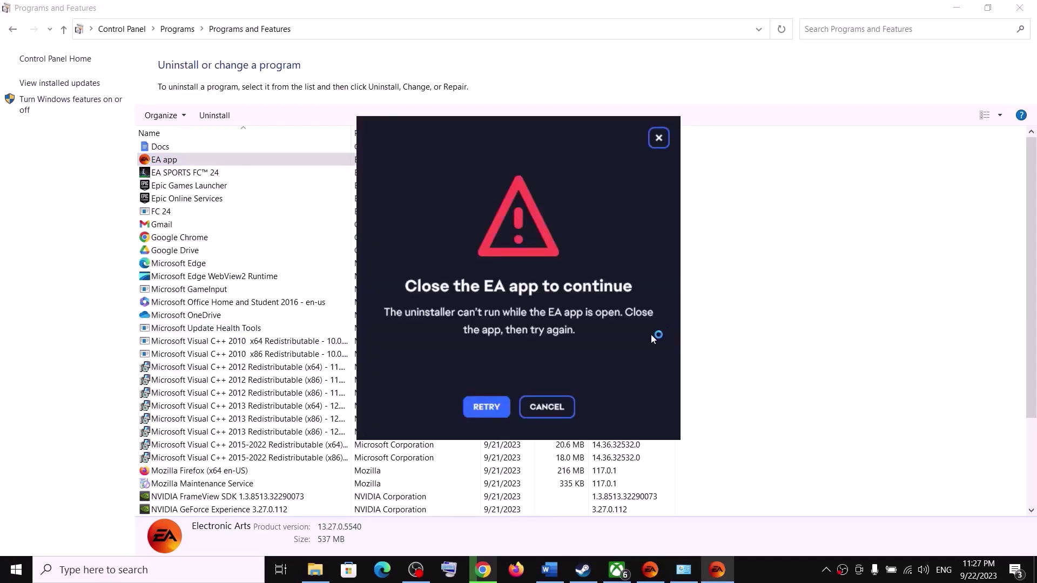
Exit the running EA app, and retry its uninstaller with the Repair option.
left_click(655, 571)
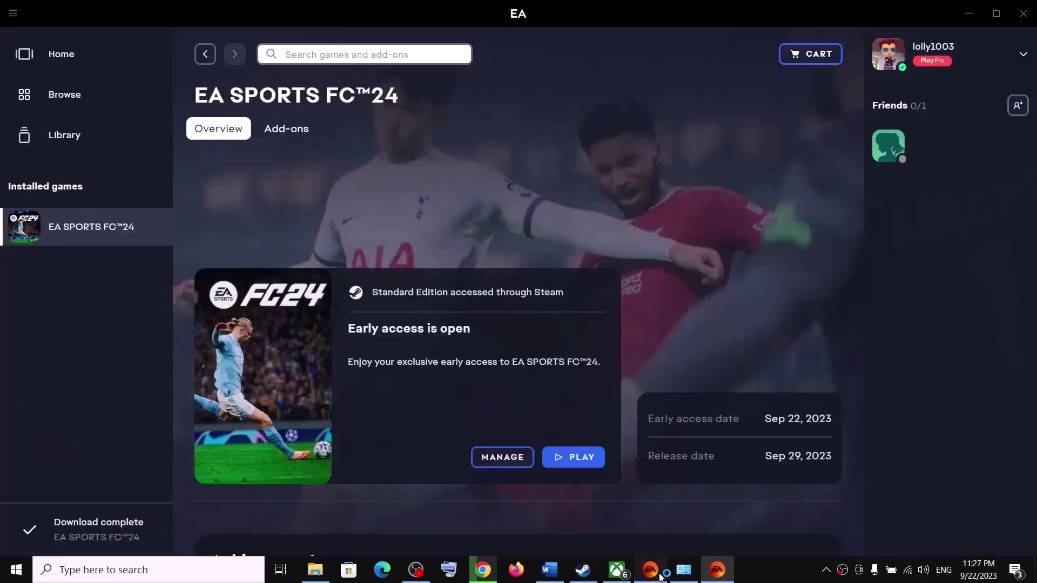
left_click(13, 13)
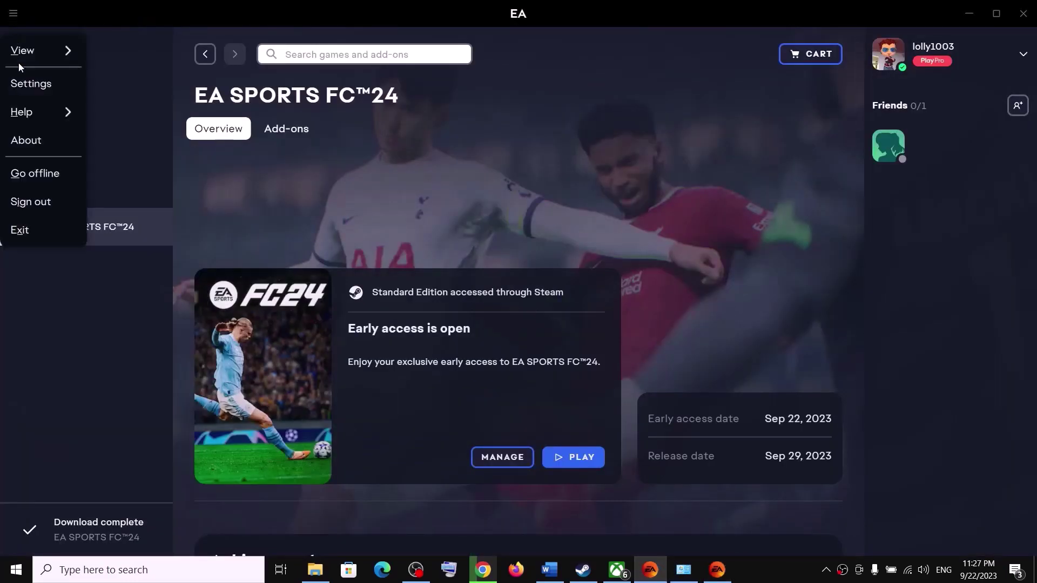
left_click(25, 226)
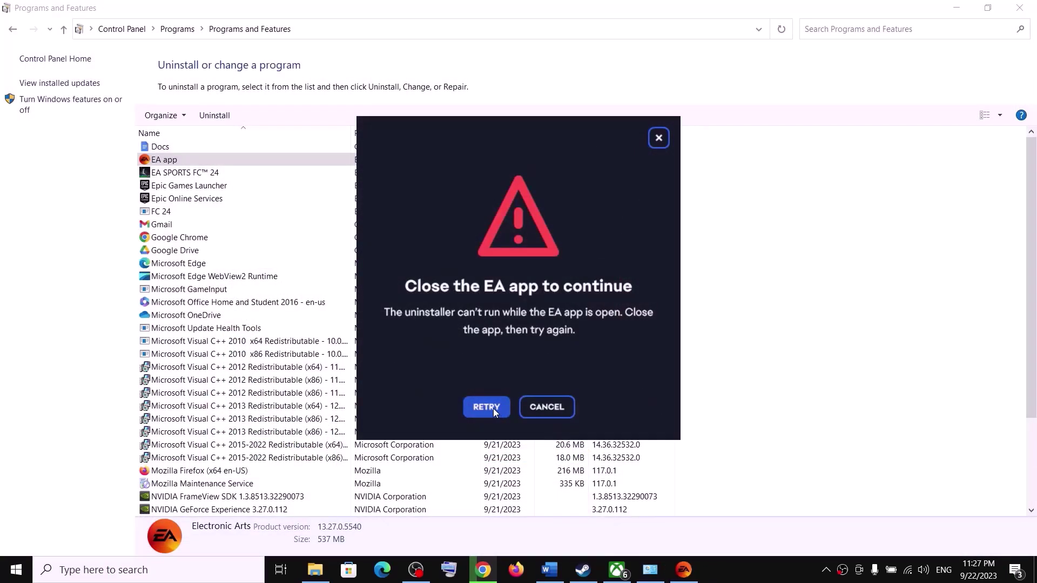
left_click(489, 407)
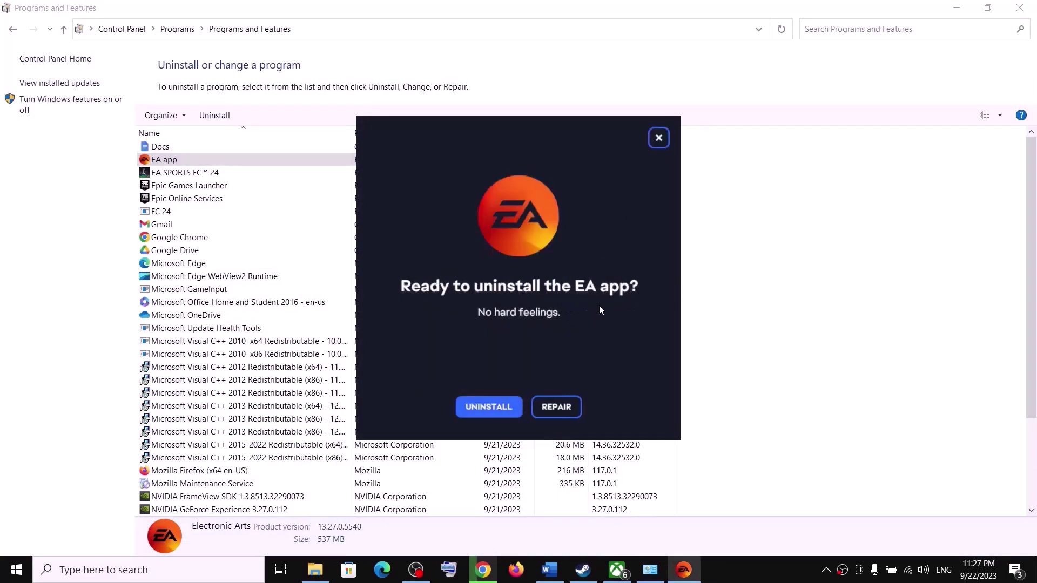
left_click(562, 409)
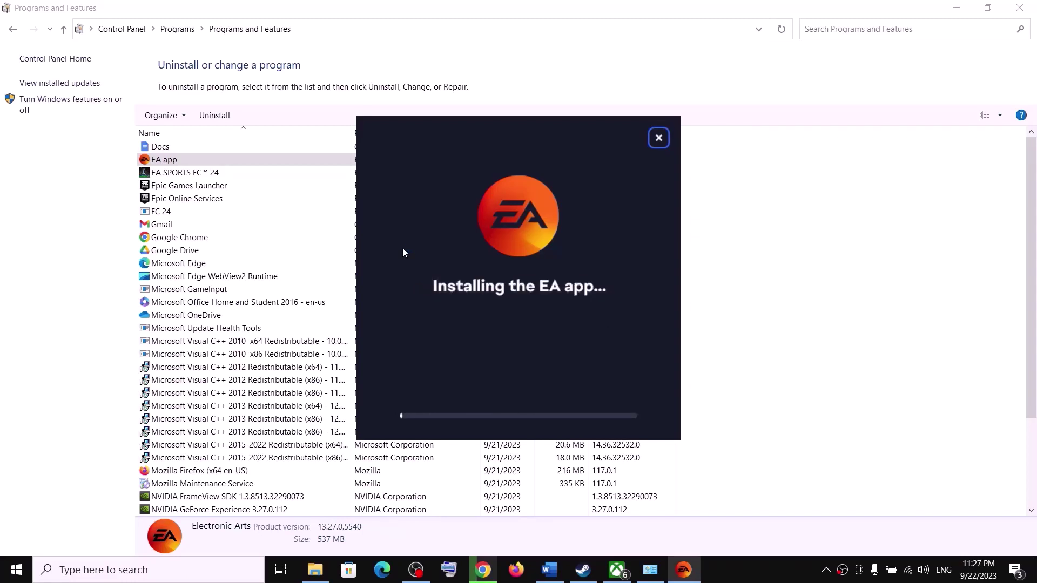
Switch to the Word guide and review Step 19 on launching the EA app offline, checking the repair progress in between.
left_click(550, 570)
scroll(335, 318, "down", 1)
scroll(335, 318, "down", 2)
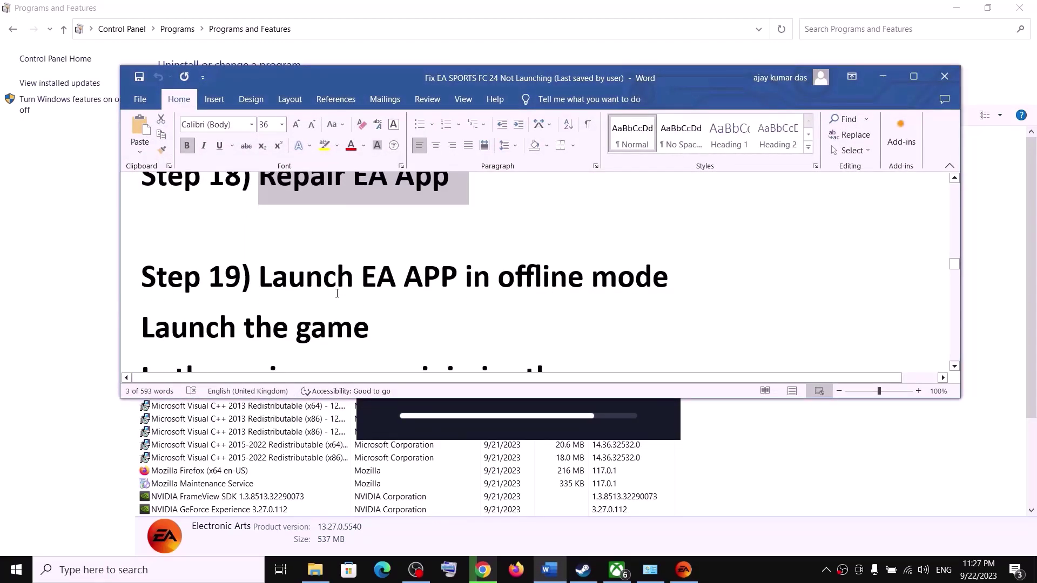
left_click_drag(303, 280, 664, 277)
scroll(453, 288, "down", 2)
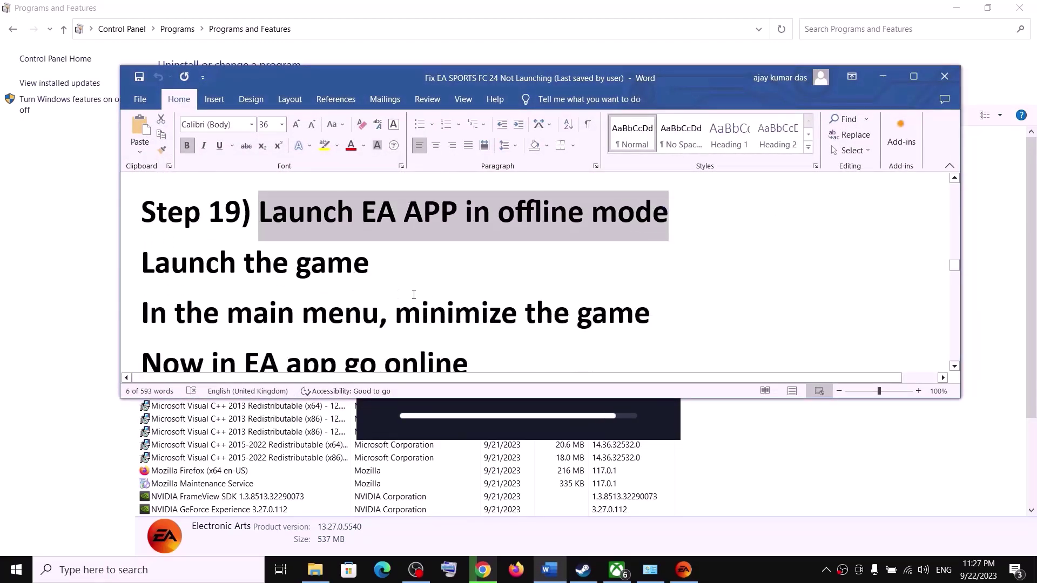
left_click(675, 418)
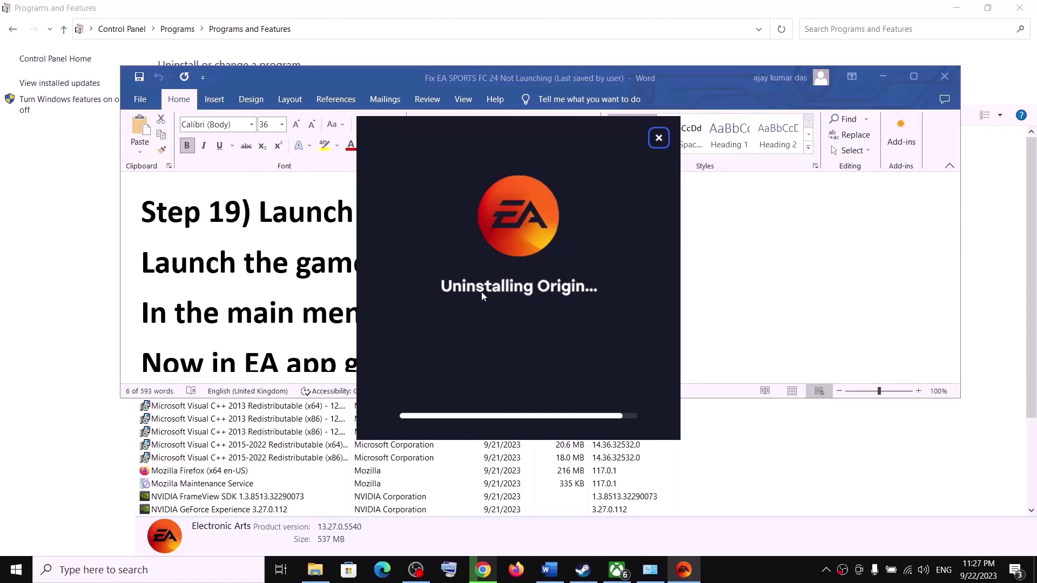
left_click(300, 229)
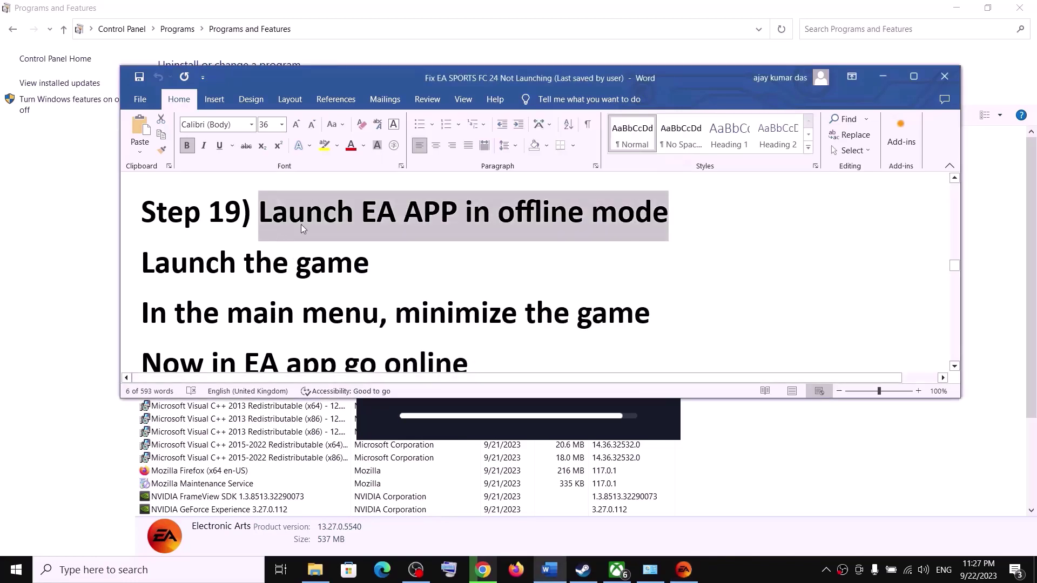
left_click_drag(354, 216, 471, 312)
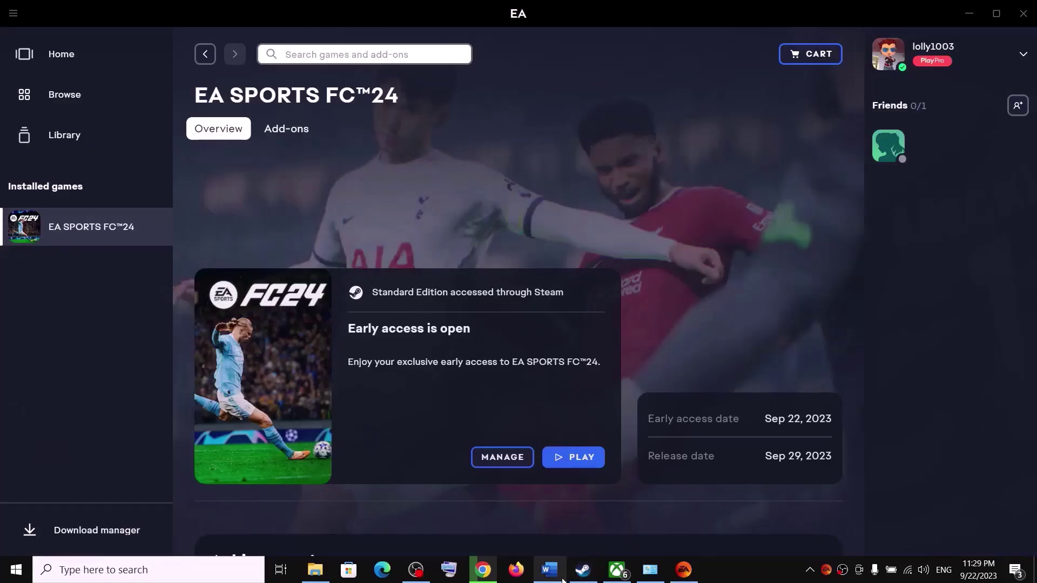
left_click(550, 570)
left_click(297, 247)
left_click_drag(260, 213, 583, 214)
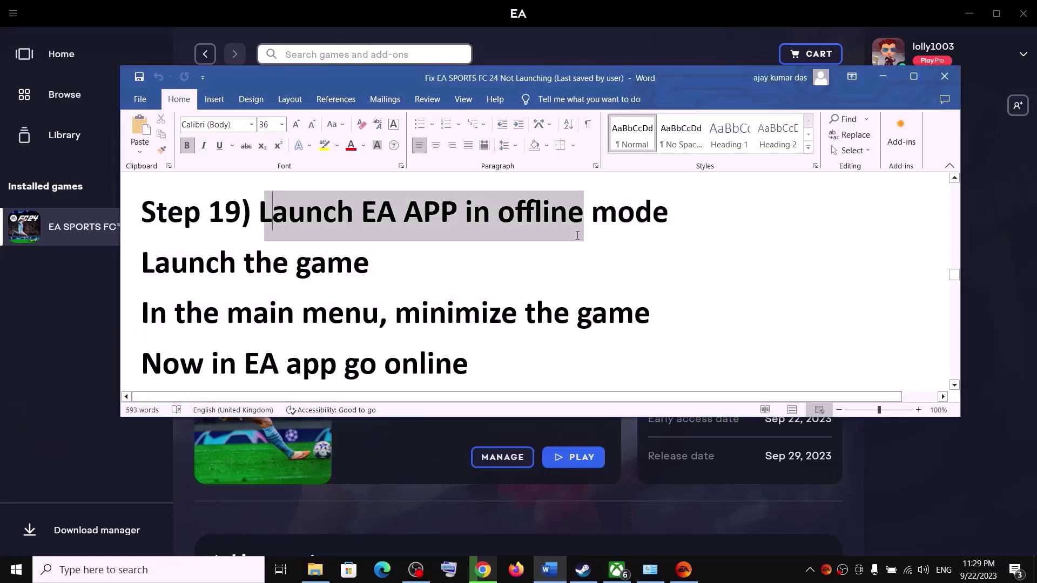
Minimize the Word guide and set the EA app to offline mode, confirming the change.
left_click(891, 84)
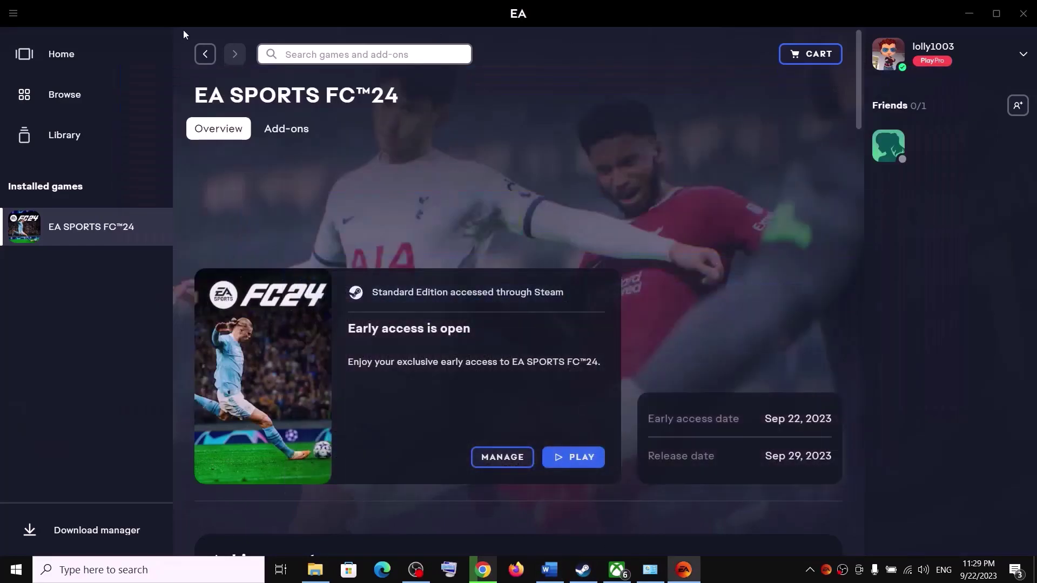
left_click(14, 16)
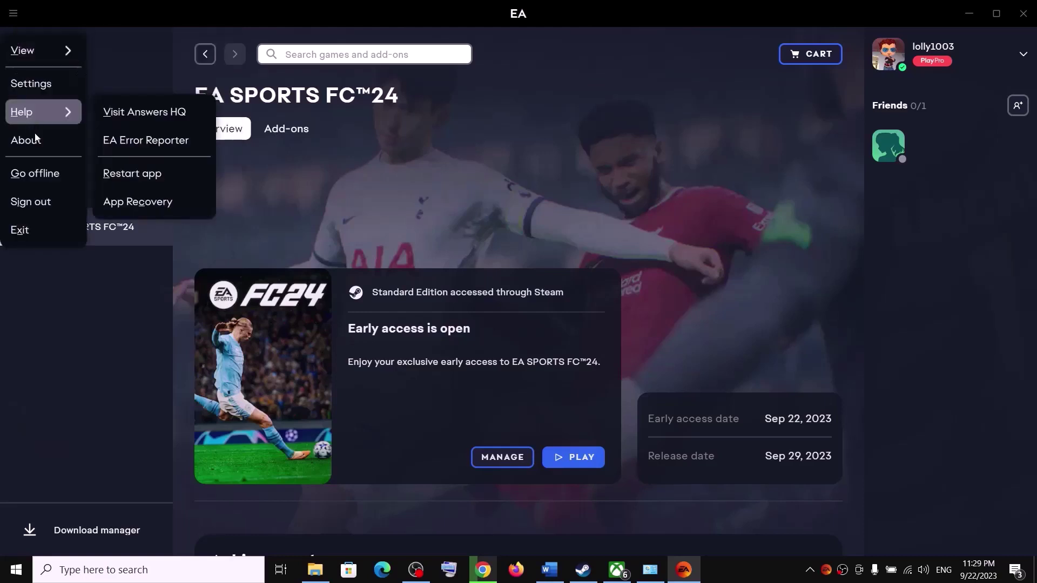
left_click(34, 172)
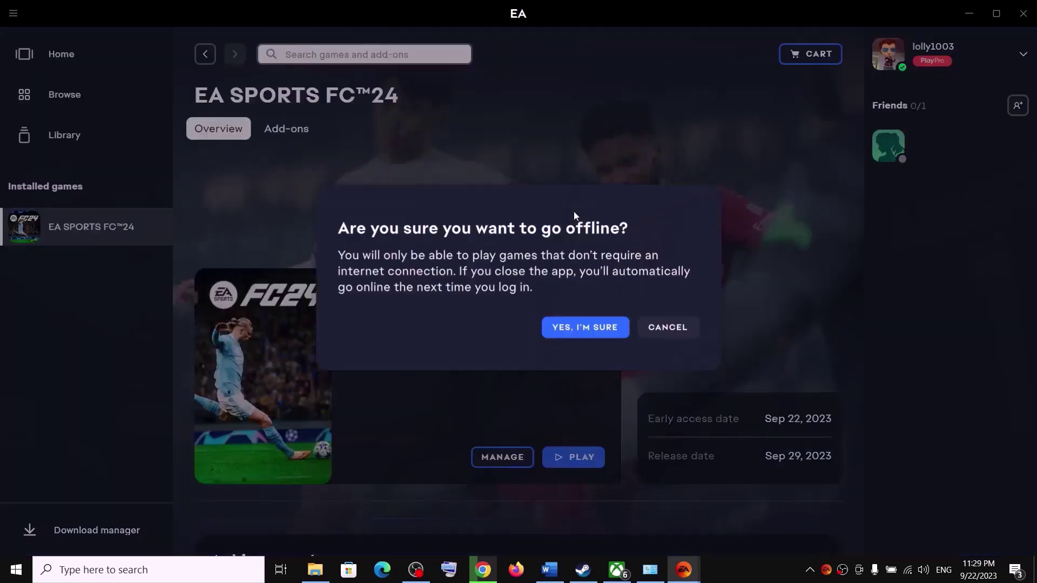
left_click(580, 333)
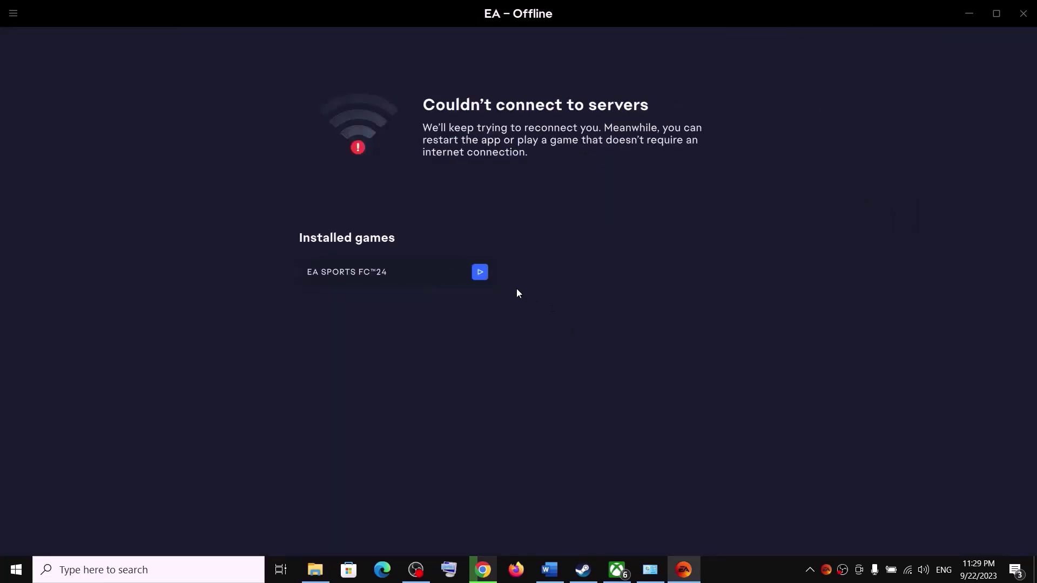
Launch EA SPORTS FC 24 from the offline EA app and continue past the welcome screen, dismissing the server connection message.
left_click(484, 275)
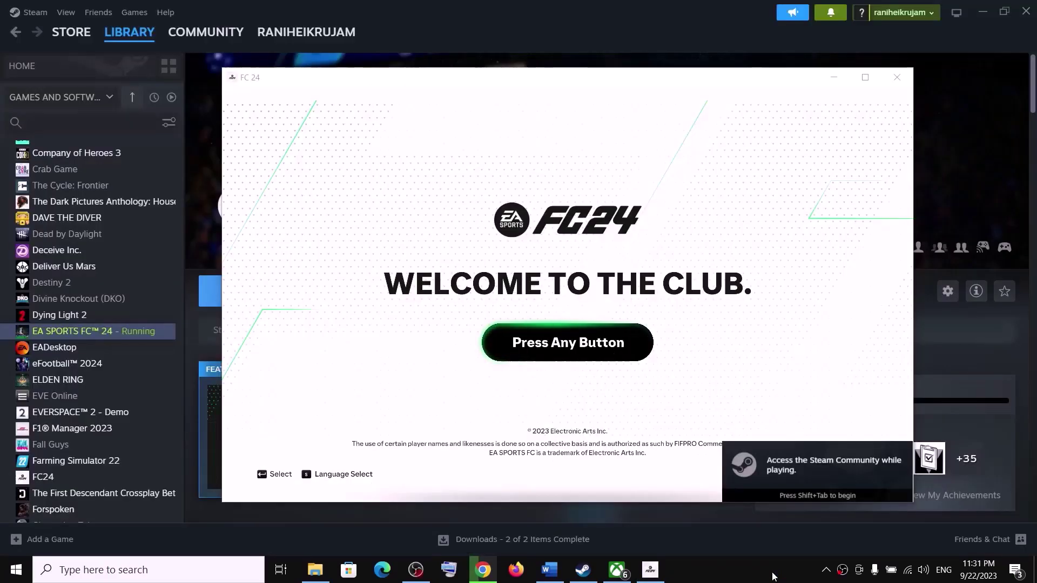
left_click(583, 351)
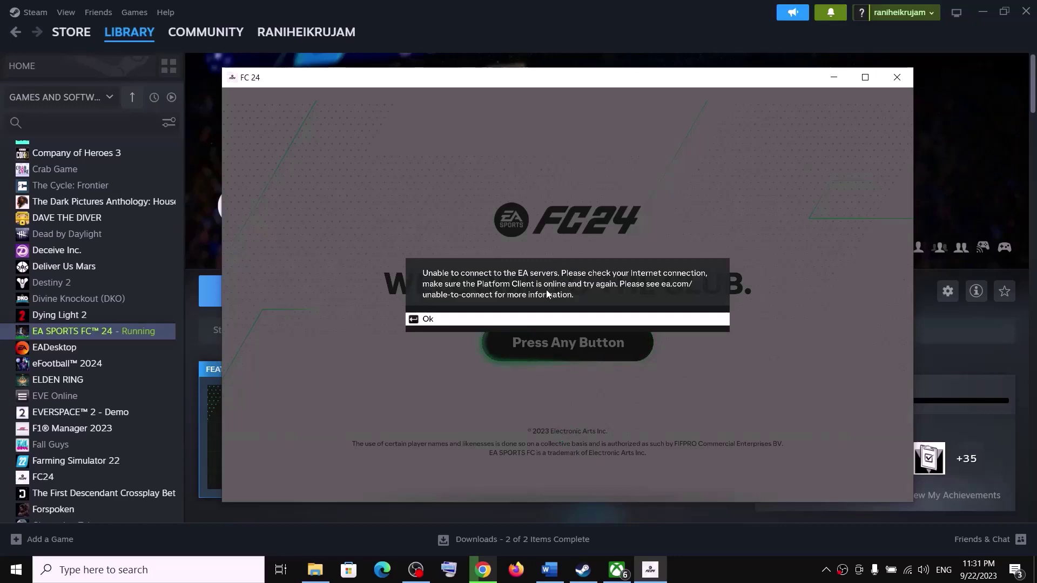
left_click(480, 320)
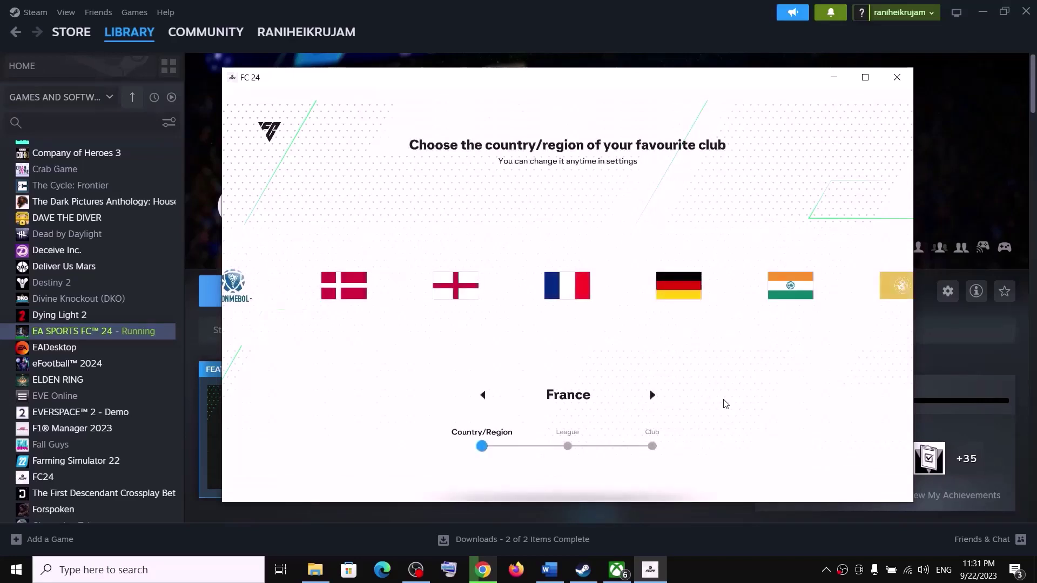
Choose France, Ligue 1 Uber Eats and AS Monaco as the favourite club's country, league and team.
key("Return")
key("Return")
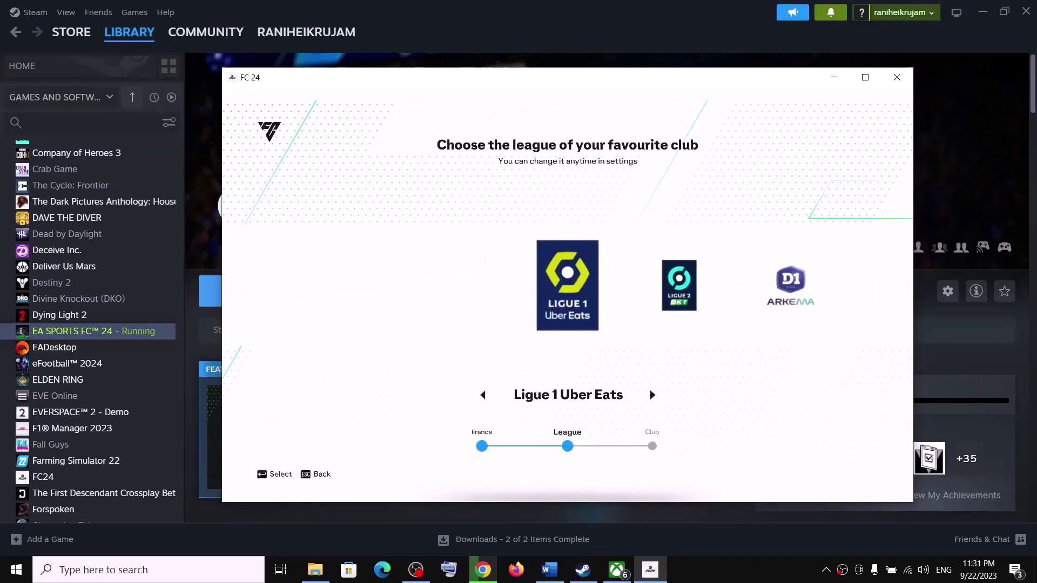
key("Return")
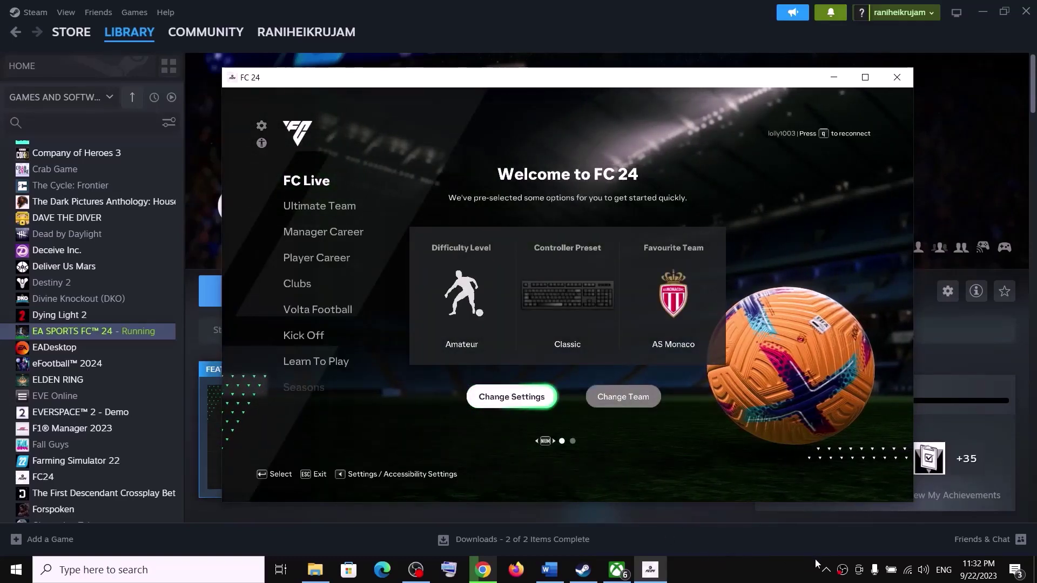
Bring the EA app back online by restarting it, and return to the FC 24 main menu.
left_click(827, 570)
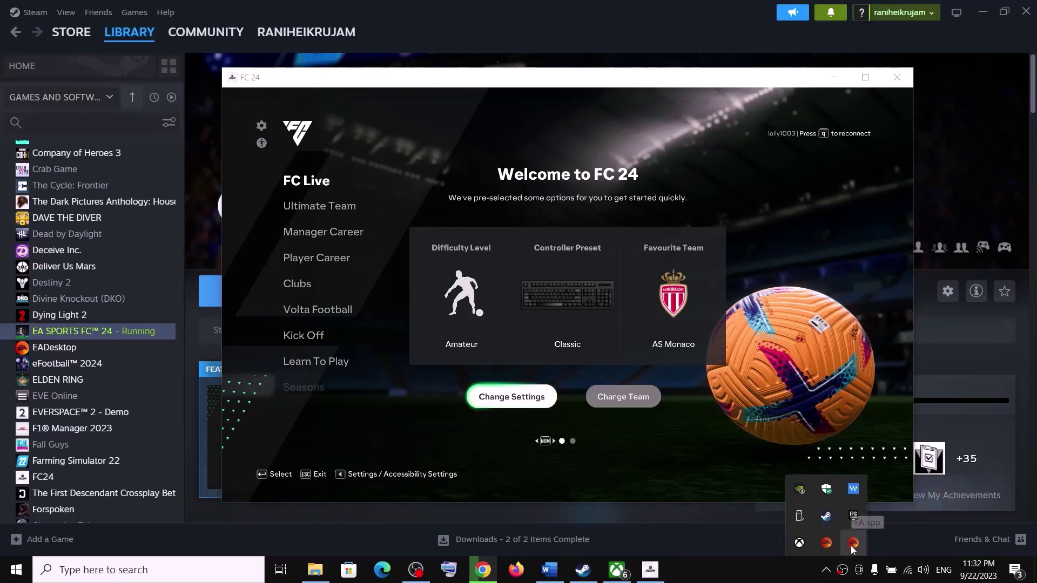
left_click(852, 544)
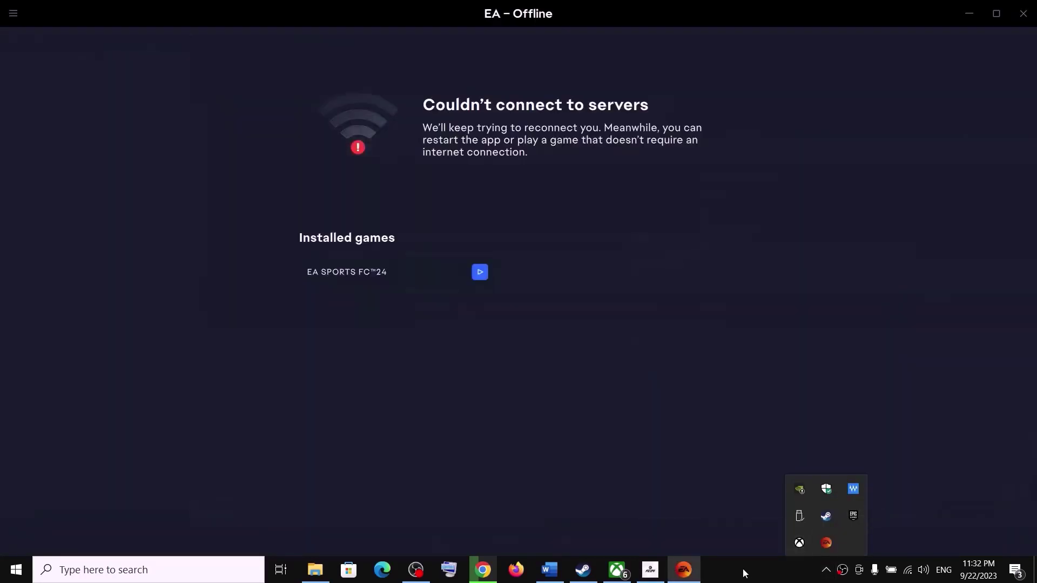
left_click(12, 15)
left_click(12, 16)
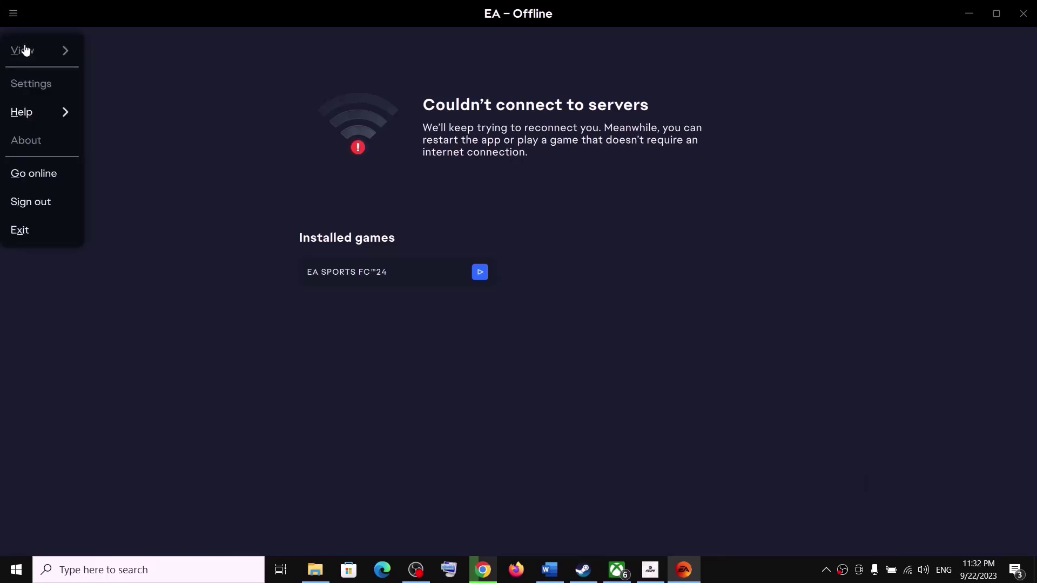
left_click(35, 178)
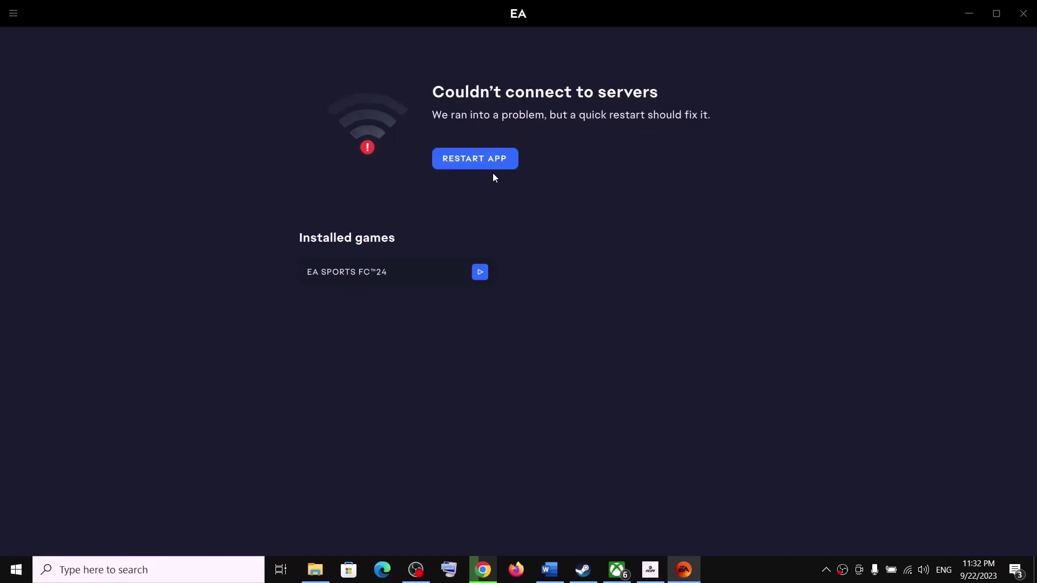
left_click(484, 166)
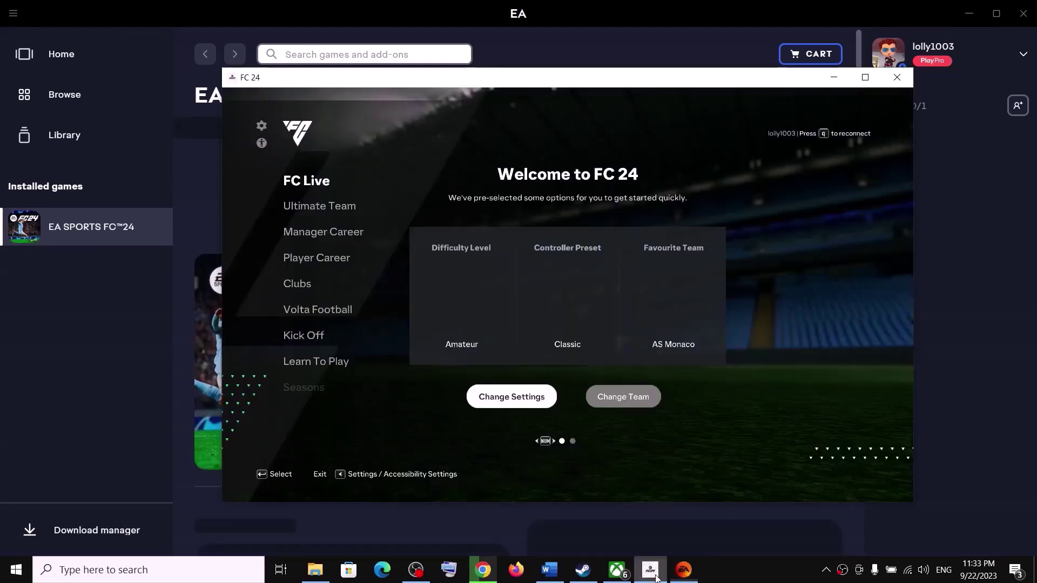
key("Escape")
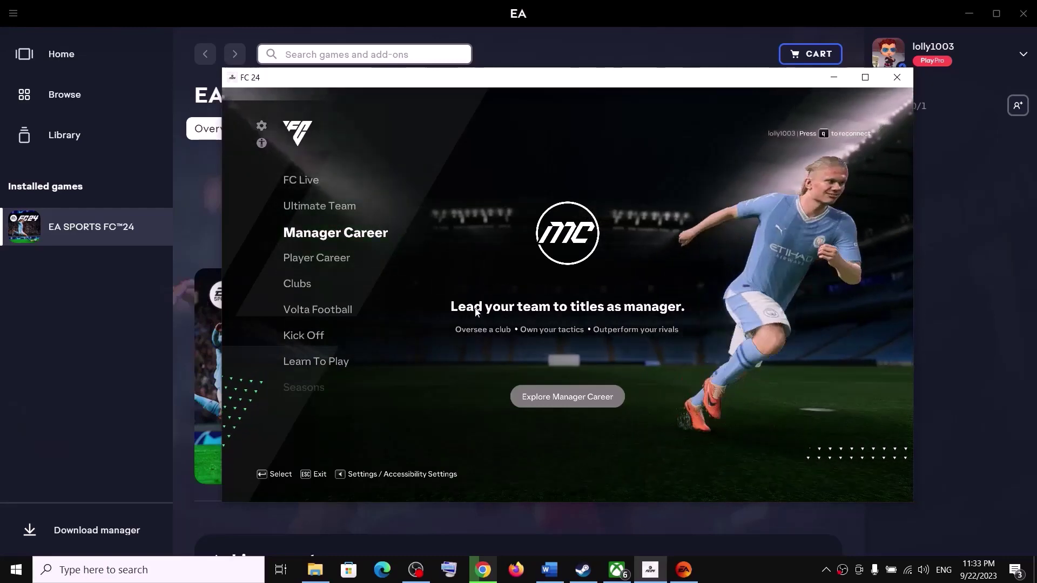
Close FC 24, highlight "Disable Steam Overlay" in Step 20 of the Word guide, and minimize the guide.
left_click(904, 79)
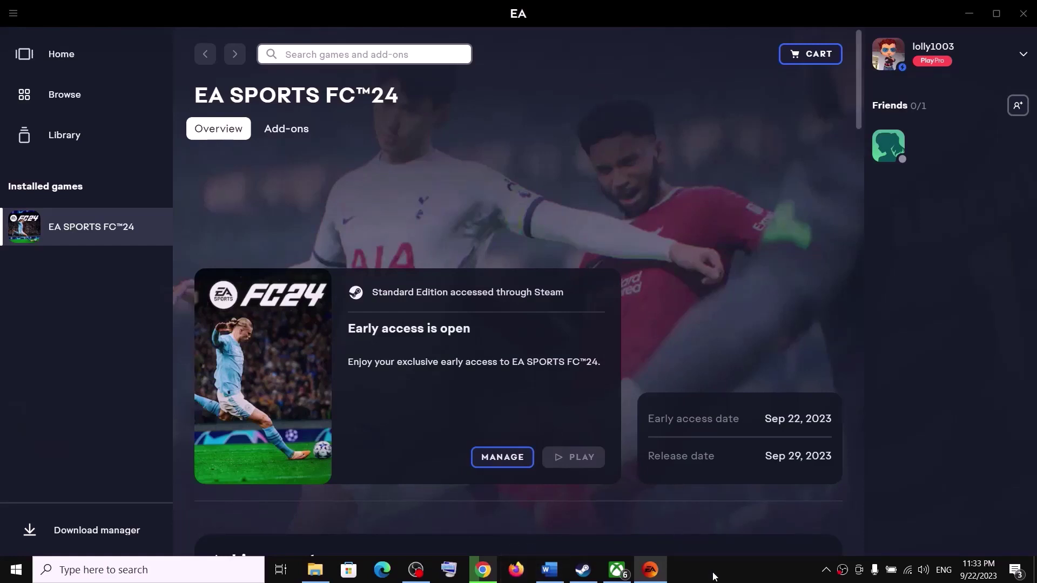
key("alt+Tab")
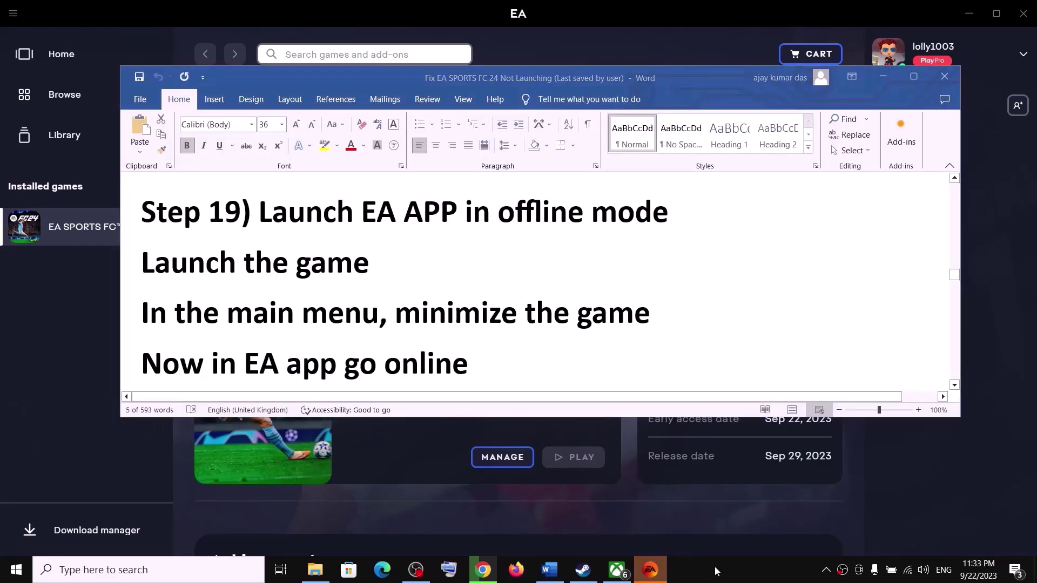
scroll(403, 331, "down", 3)
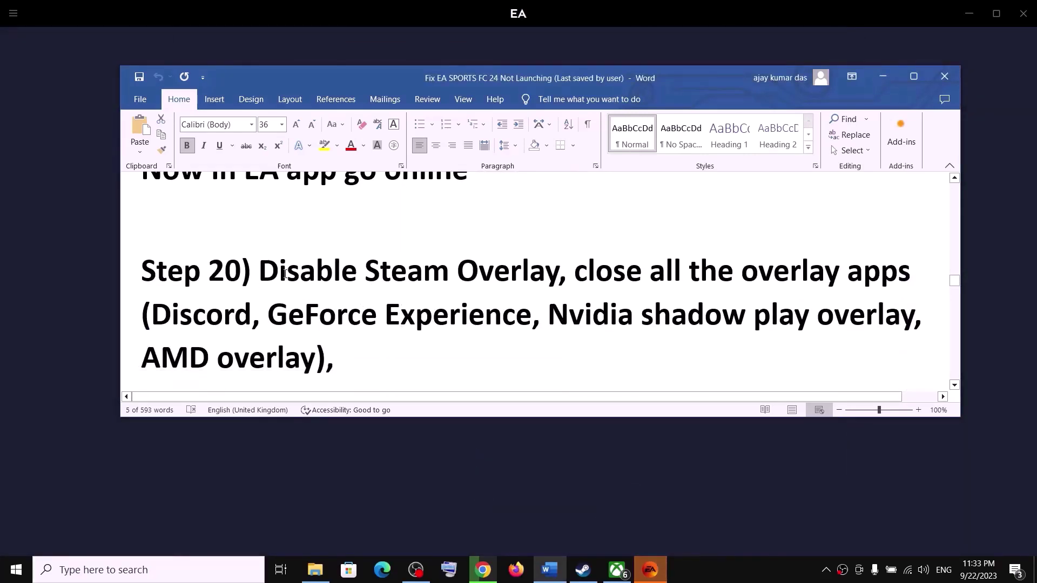
left_click_drag(286, 273, 545, 275)
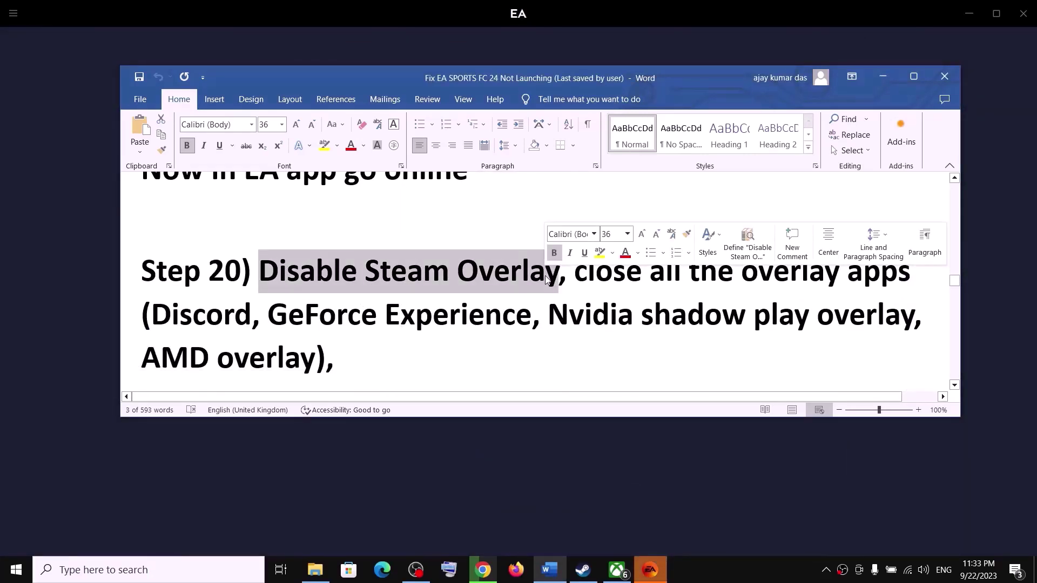
left_click(883, 76)
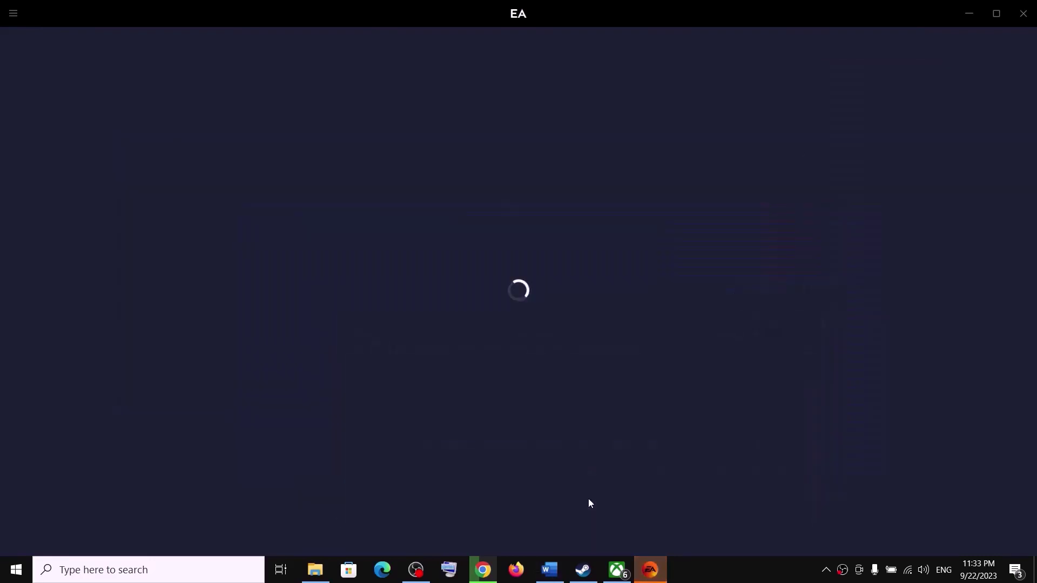
Switch to Steam and make sure the in-game Steam Overlay is disabled in the EA SPORTS FC 24 properties, closing them when done.
left_click(582, 573)
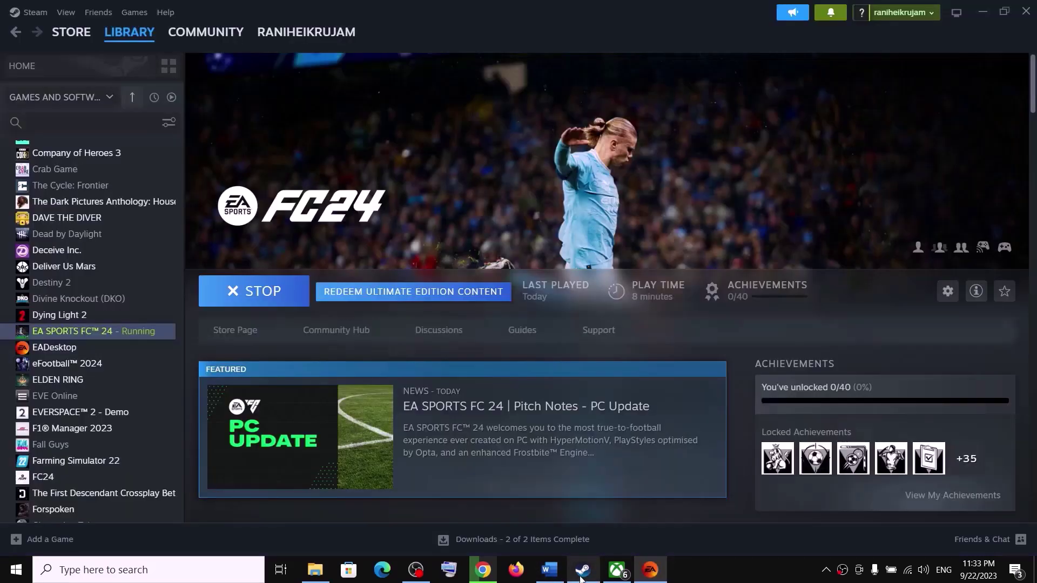
right_click(130, 332)
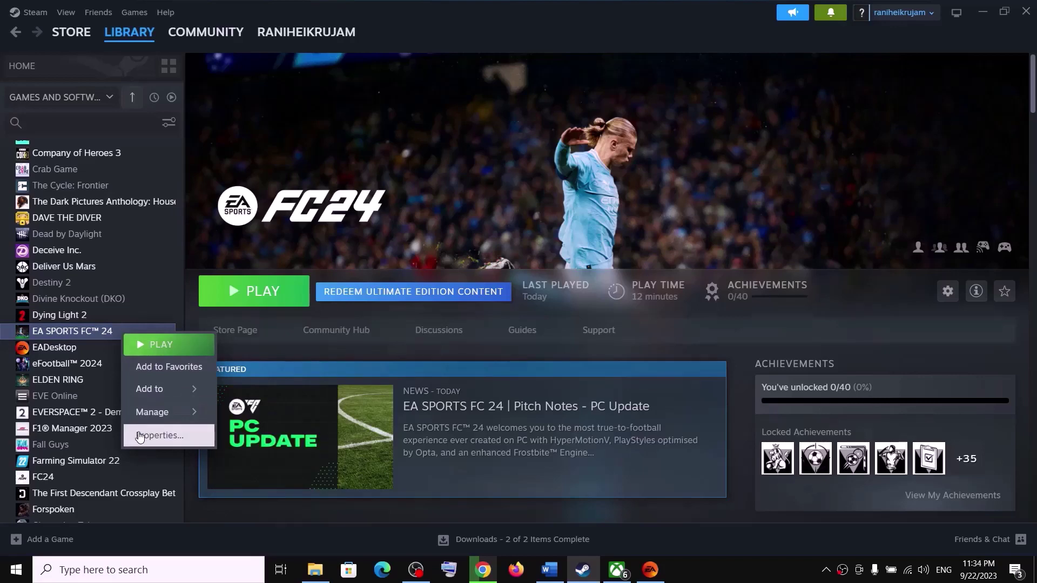
left_click(141, 433)
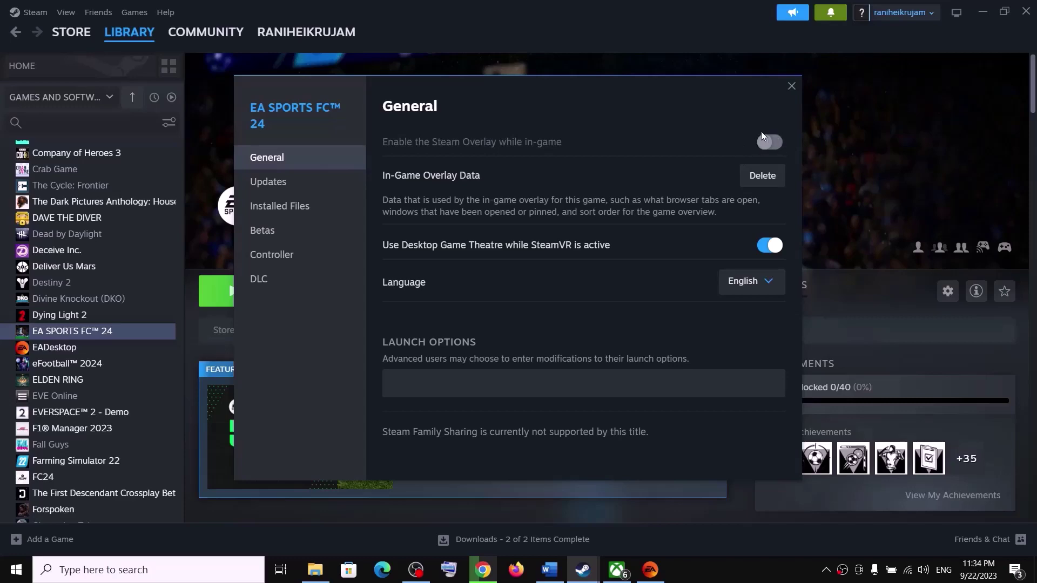
left_click(791, 87)
Switch to the EA app and turn off the in-game overlay in its application settings, confirming the change.
left_click(650, 570)
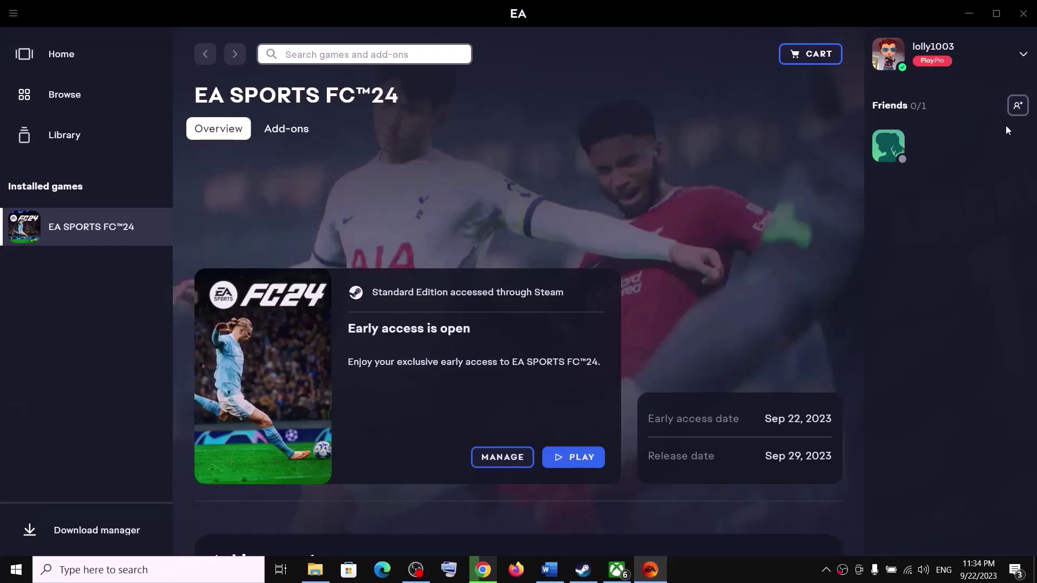
left_click(16, 15)
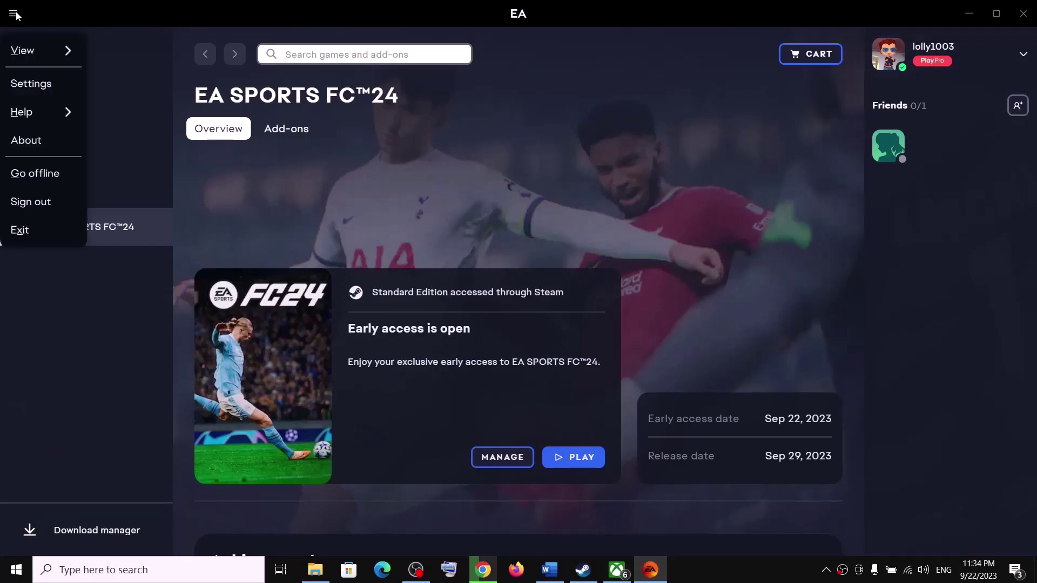
left_click(24, 83)
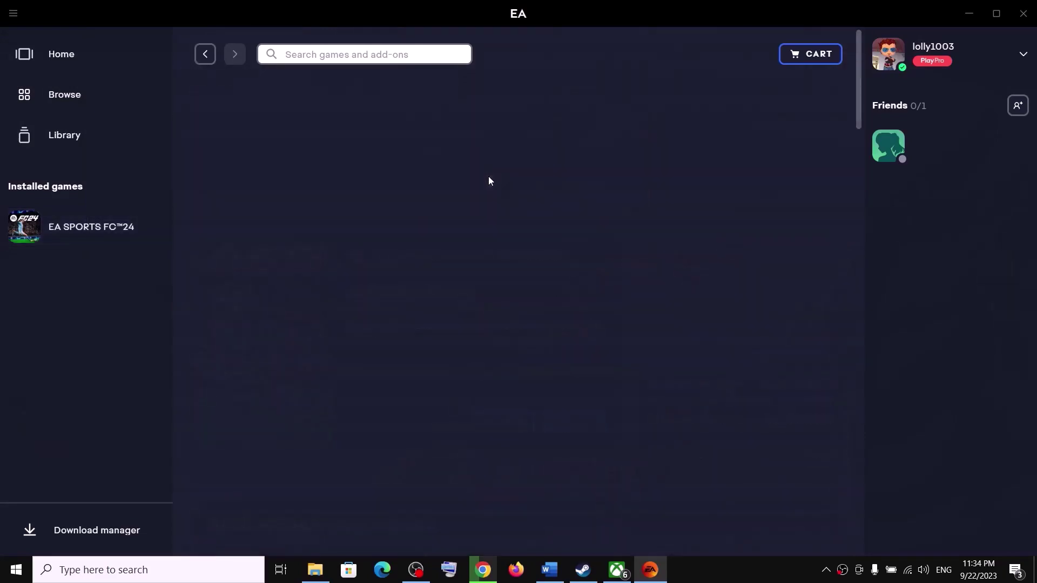
left_click(311, 135)
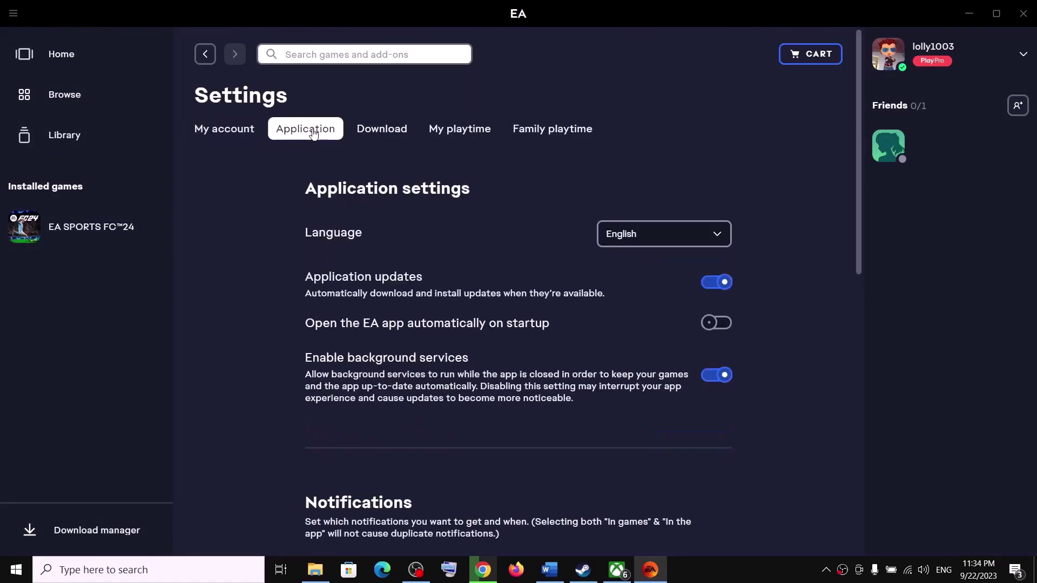
scroll(587, 365, "down", 5)
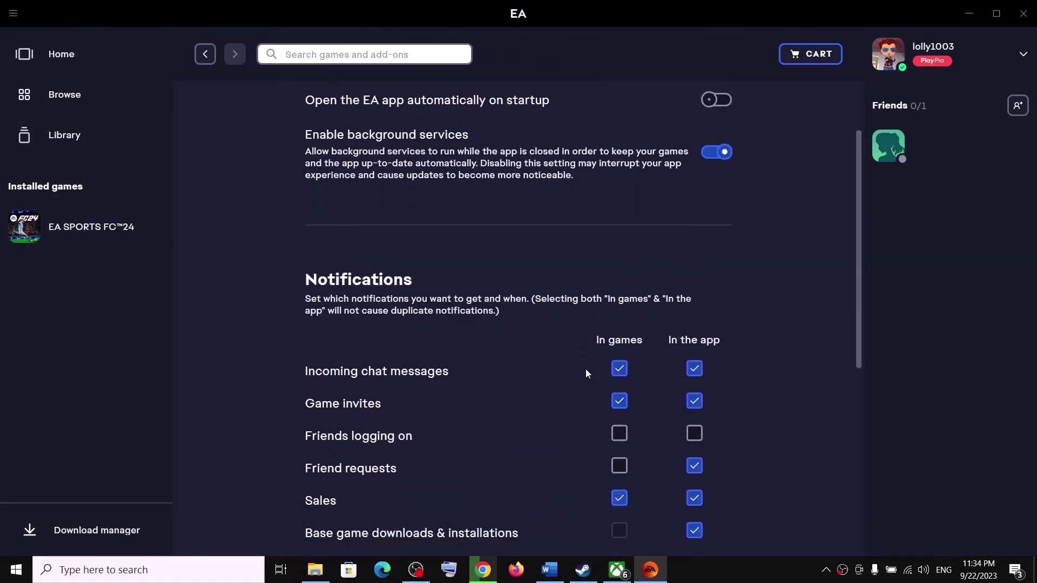
scroll(583, 373, "down", 3)
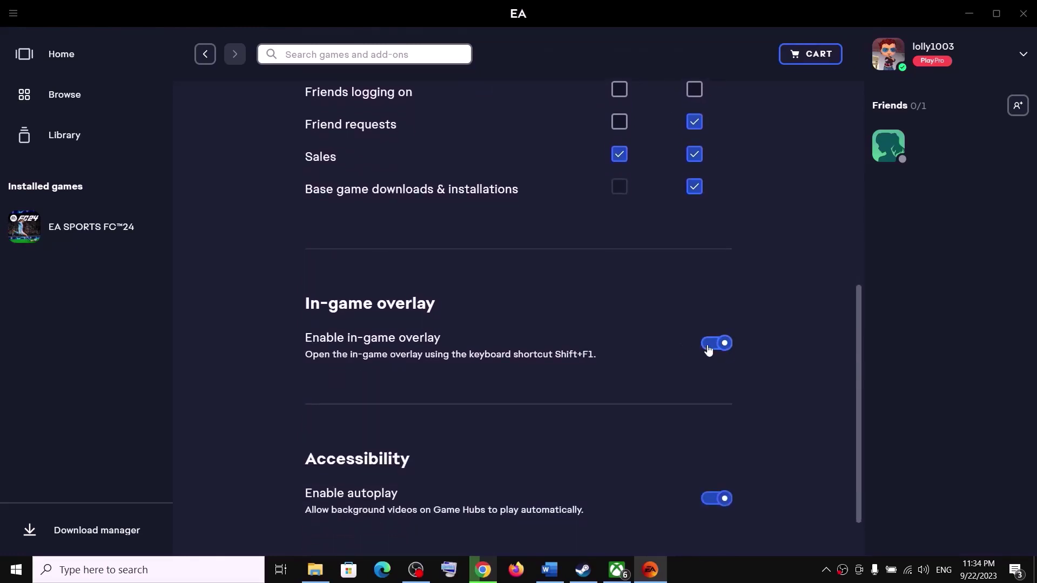
left_click(708, 349)
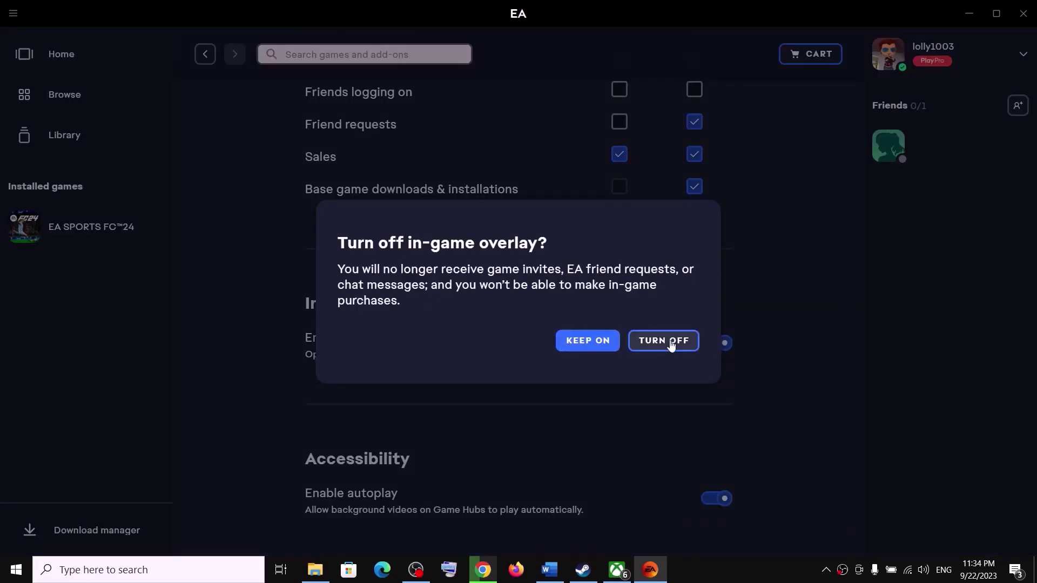
left_click(671, 341)
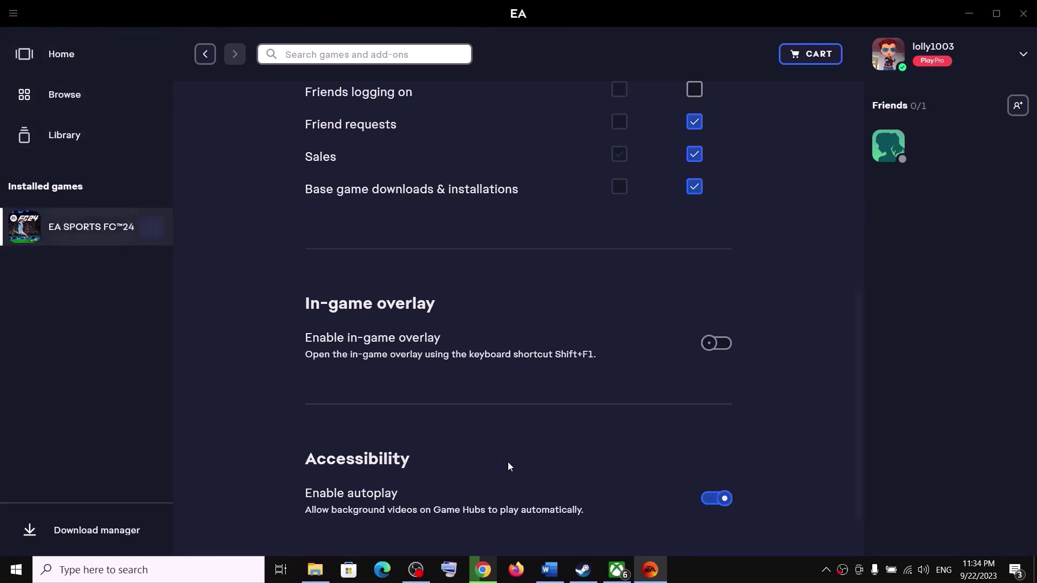
Return to the Word guide and highlight the Step 20 text about closing Discord, GeForce Experience, Nvidia and AMD overlays.
left_click(549, 570)
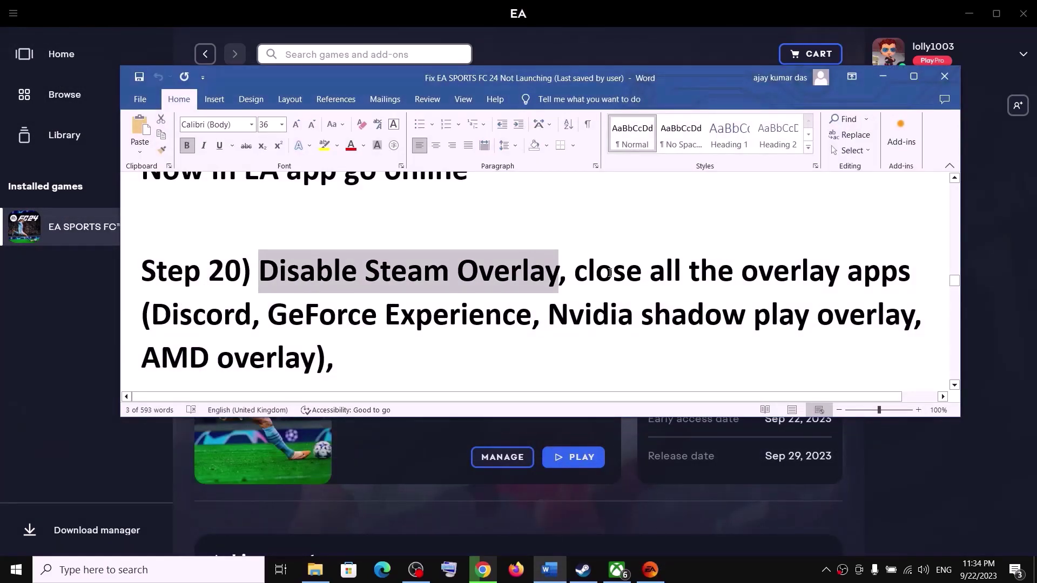
left_click_drag(609, 273, 849, 278)
left_click_drag(171, 323, 208, 319)
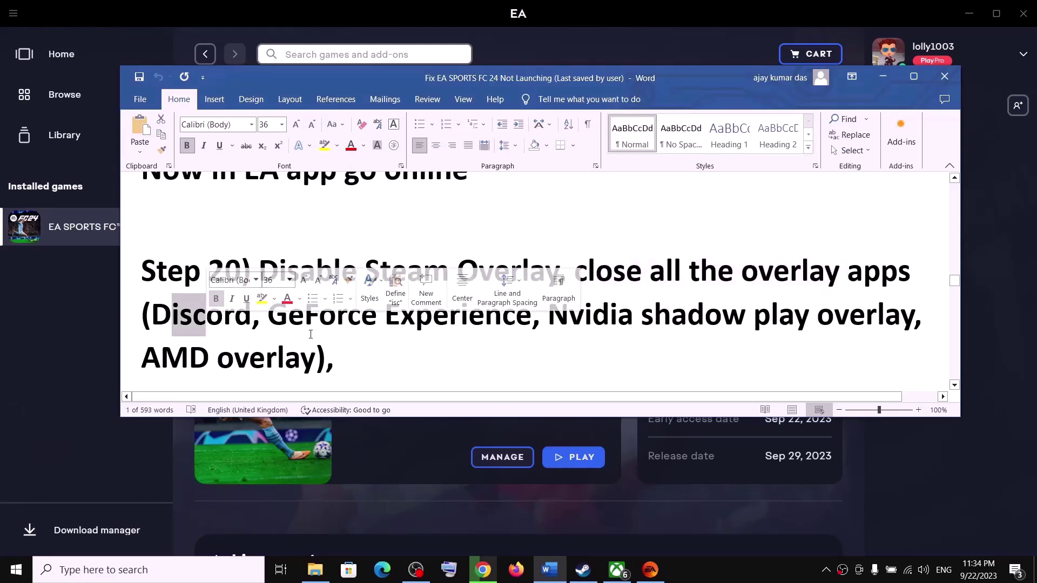
left_click_drag(269, 319, 484, 323)
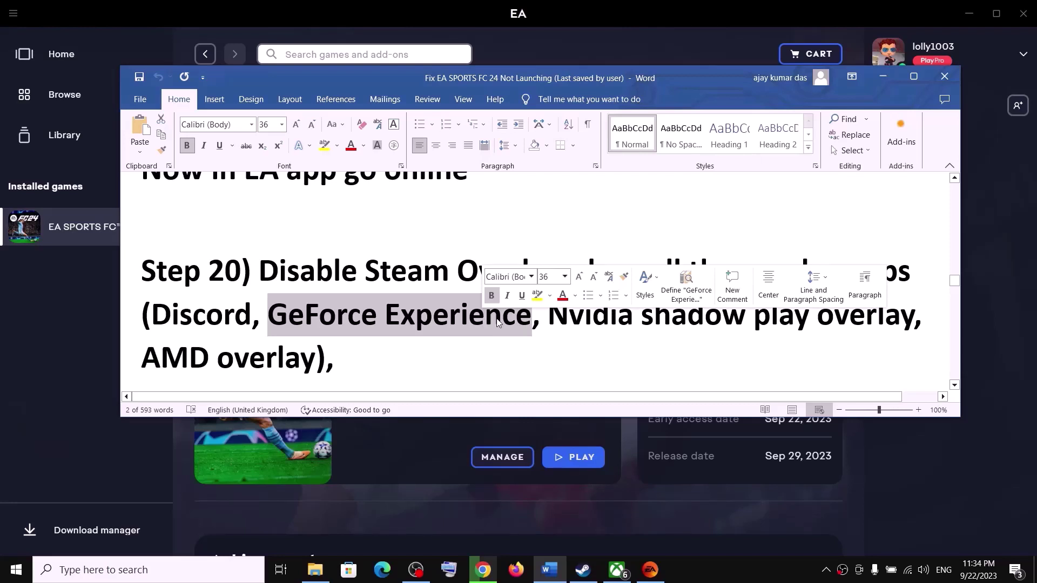
left_click(705, 316)
left_click_drag(590, 273, 353, 361)
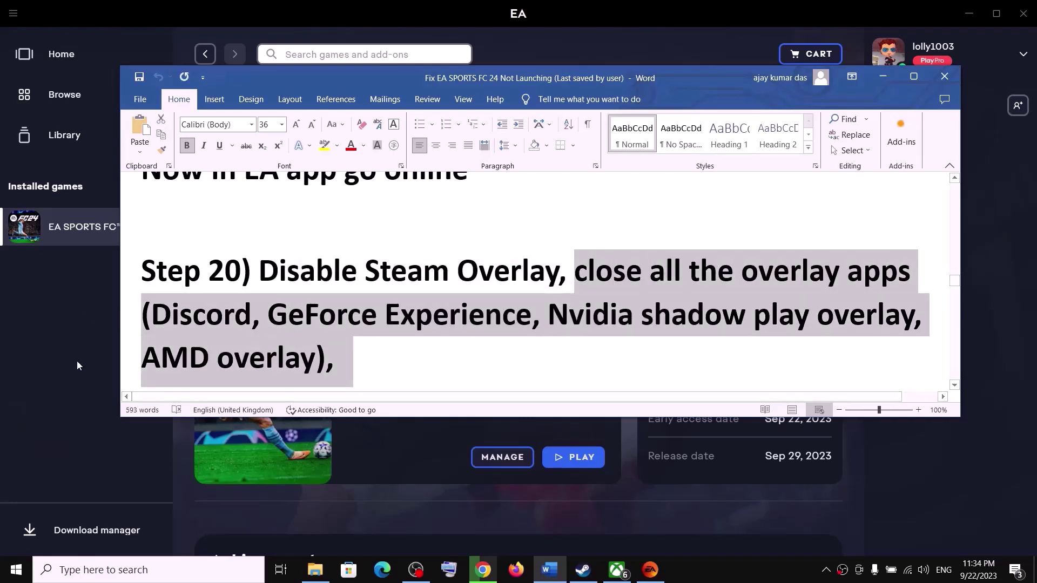
Read Step 21 of the guide, highlighting the instructions on shutting down the PC and tapping its BIOS key at startup.
scroll(423, 328, "down", 5)
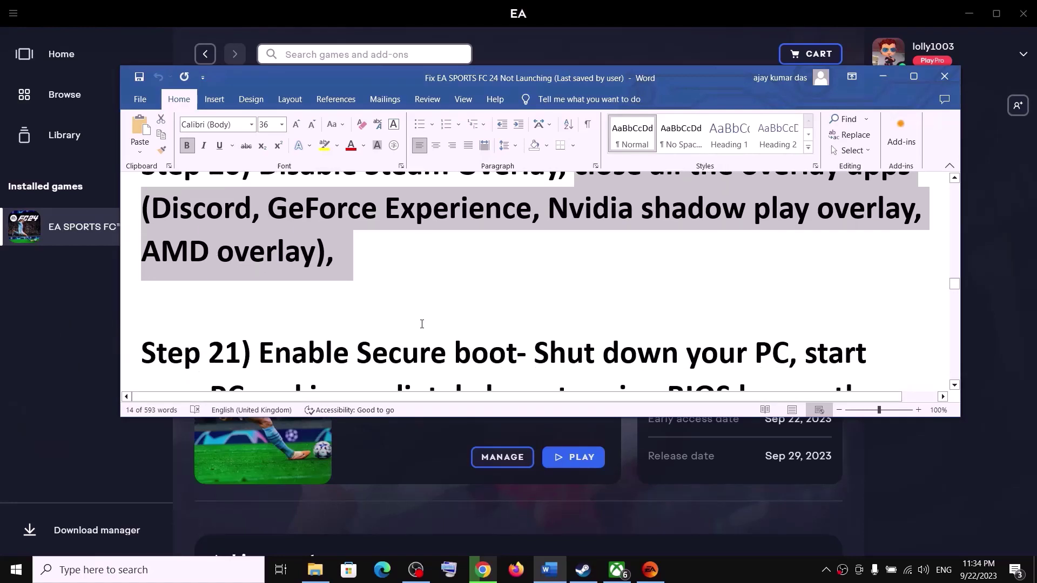
left_click_drag(260, 235, 748, 243)
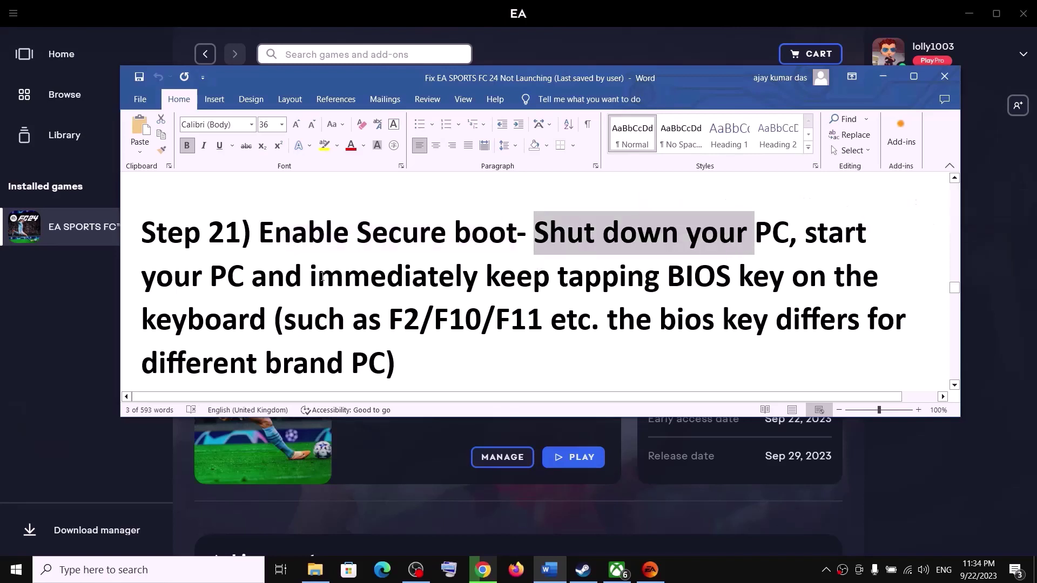
left_click_drag(171, 280, 778, 274)
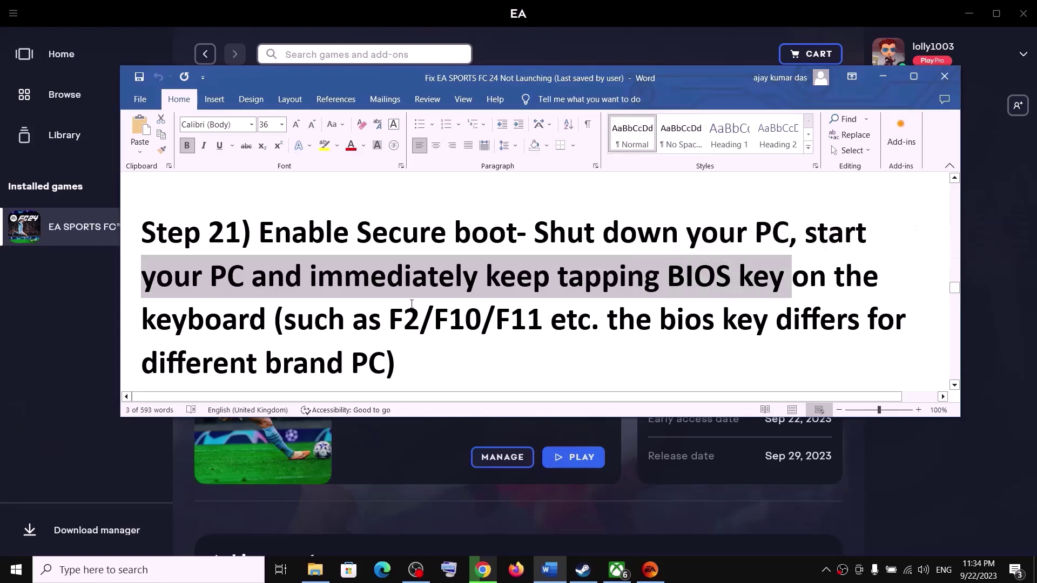
left_click_drag(313, 319, 530, 312)
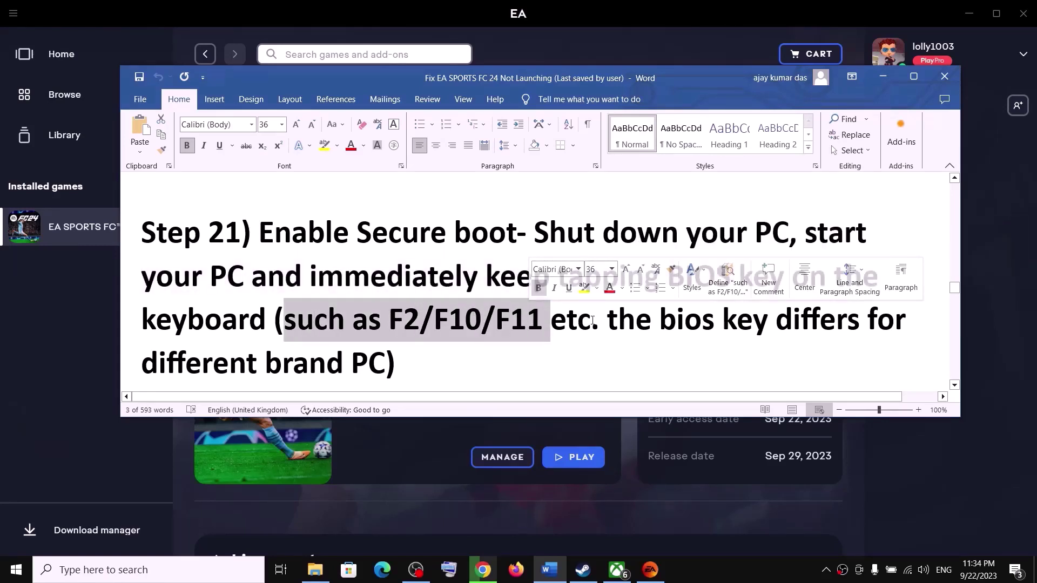
left_click_drag(607, 319, 840, 324)
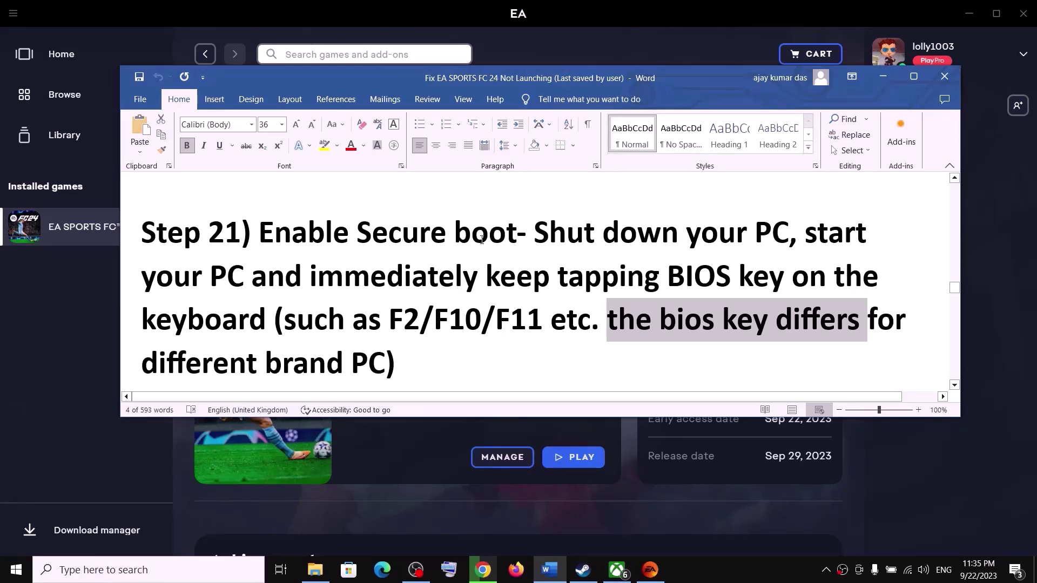
left_click_drag(516, 238, 692, 234)
left_click_drag(310, 276, 738, 279)
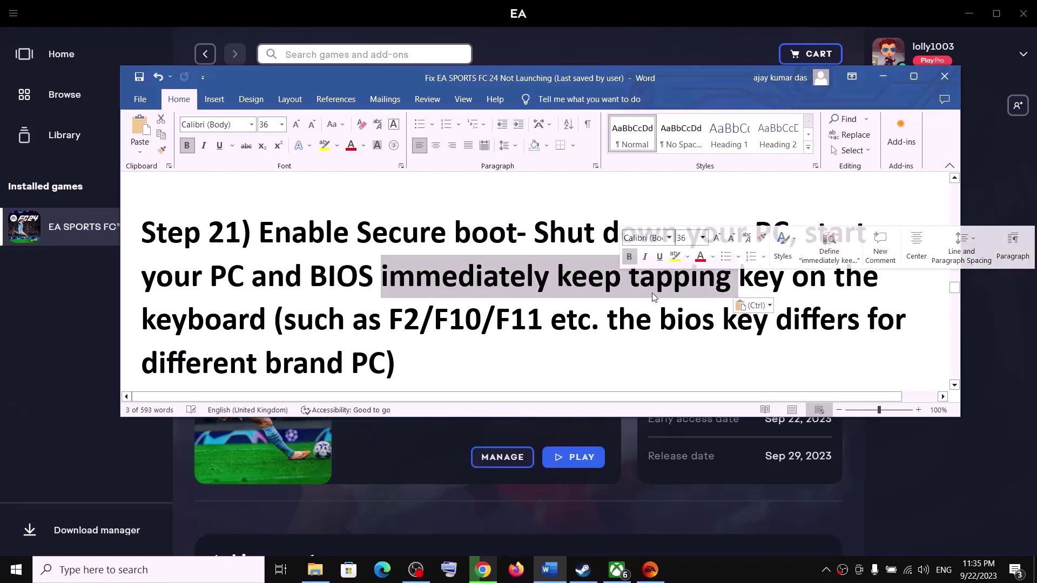
key("ctrl+z")
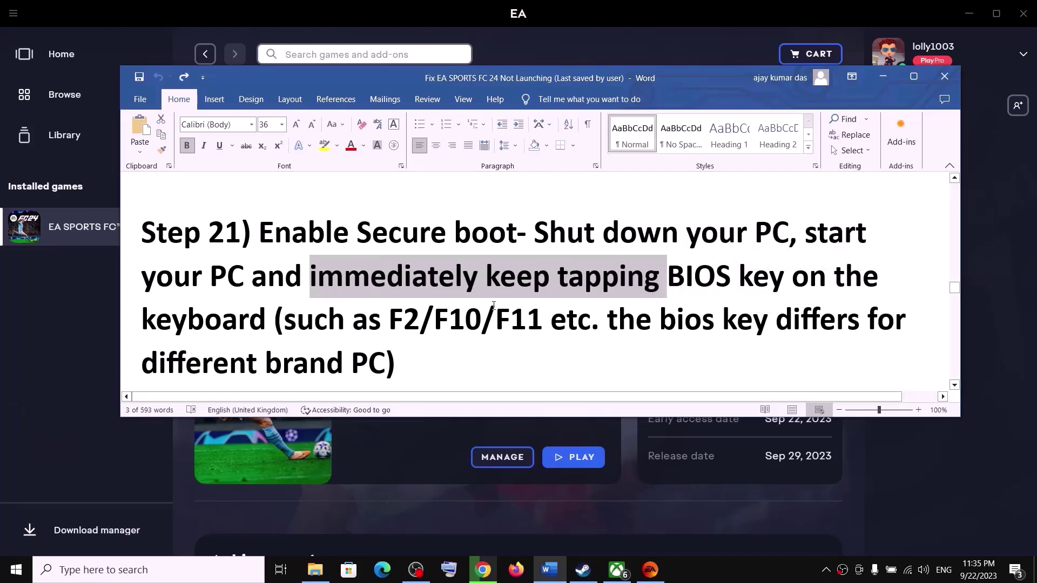
Read the guide's Secure Boot instruction and highlight the advice to contact the system manufacturer and the no boot issue warning.
scroll(492, 311, "down", 3)
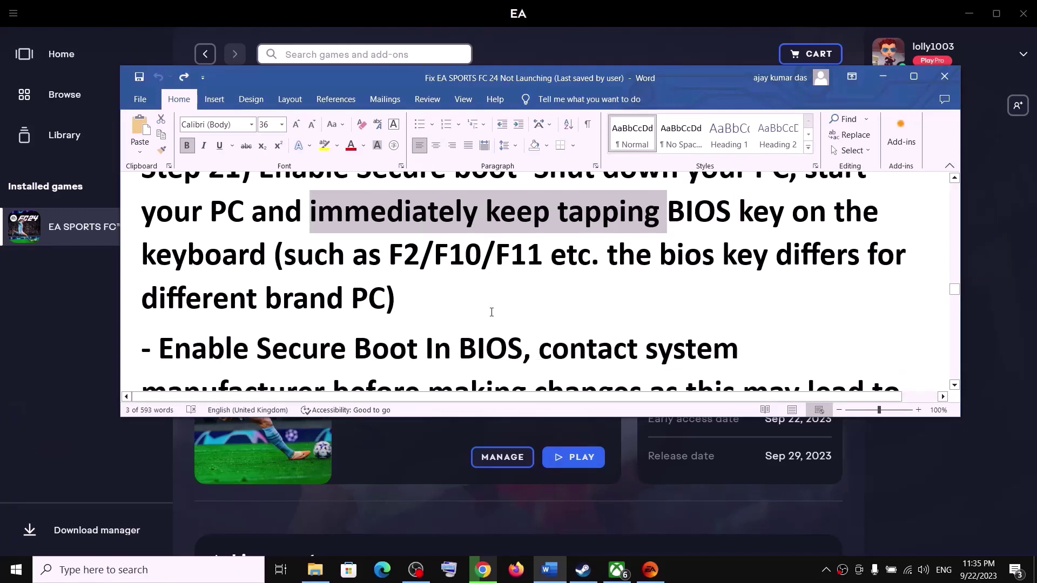
scroll(492, 312, "down", 1)
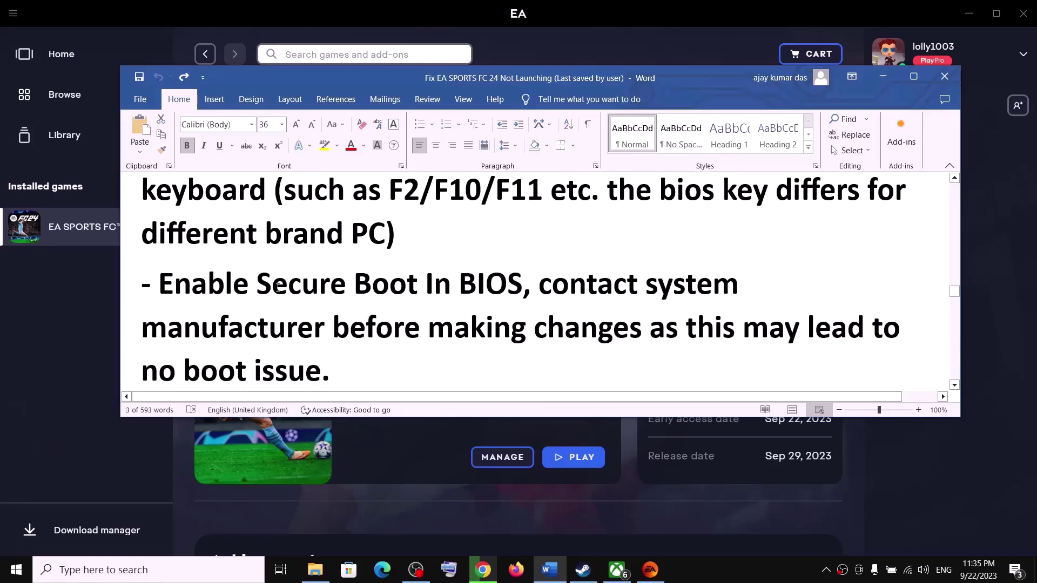
scroll(277, 288, "down", 1)
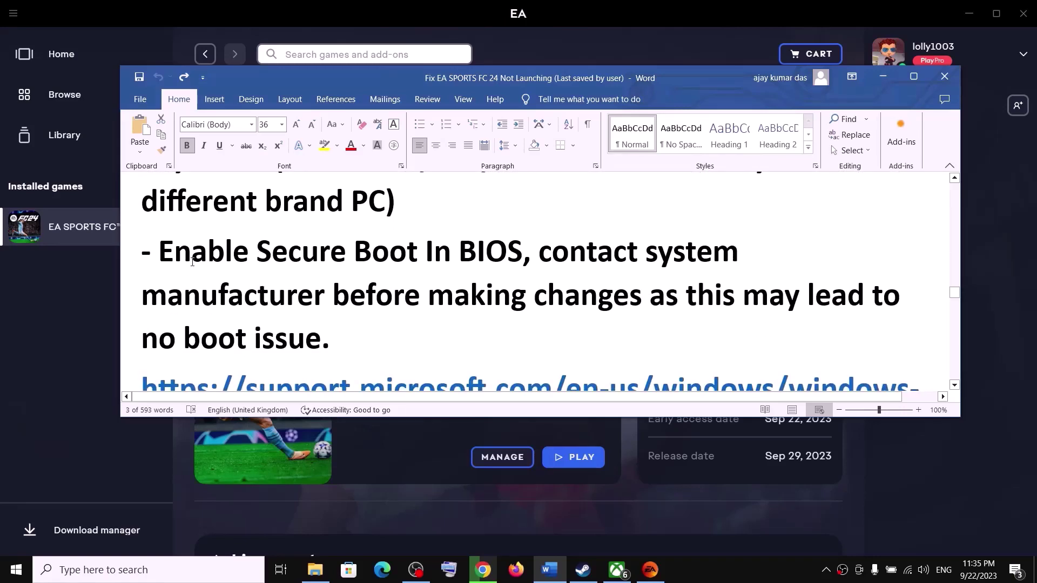
left_click_drag(159, 252, 425, 252)
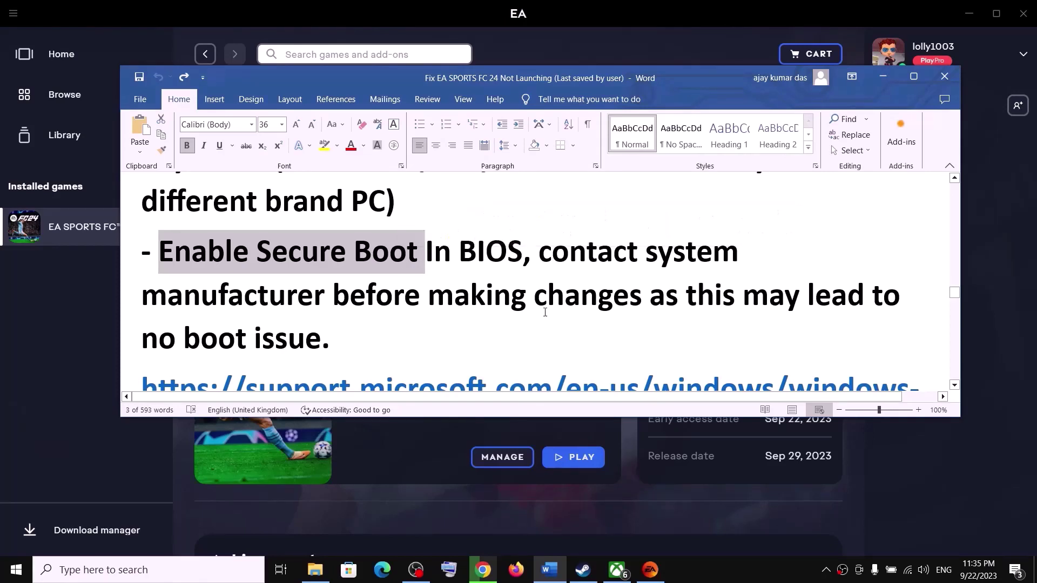
scroll(545, 312, "down", 1)
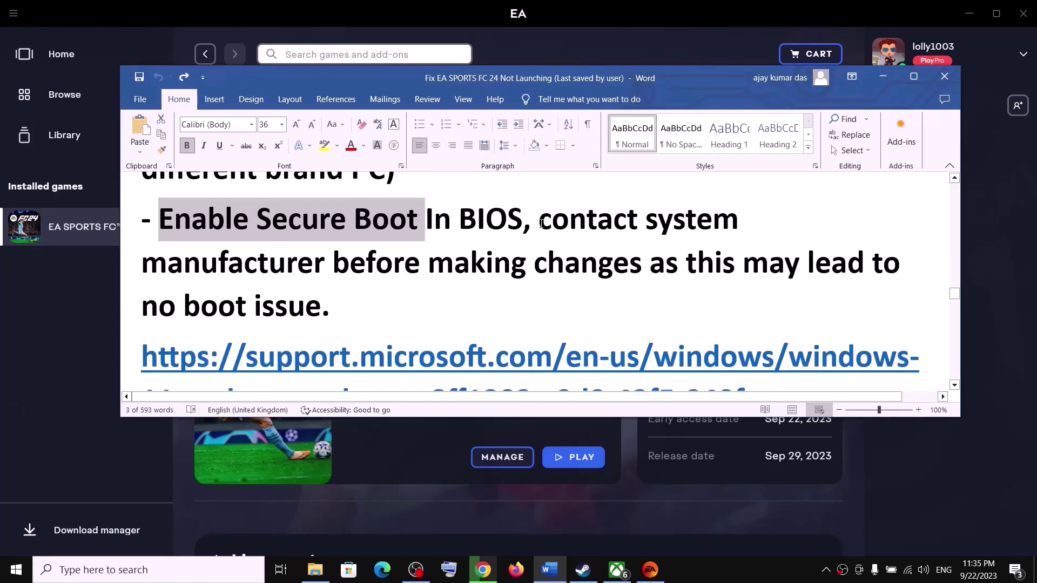
left_click_drag(540, 223, 510, 303)
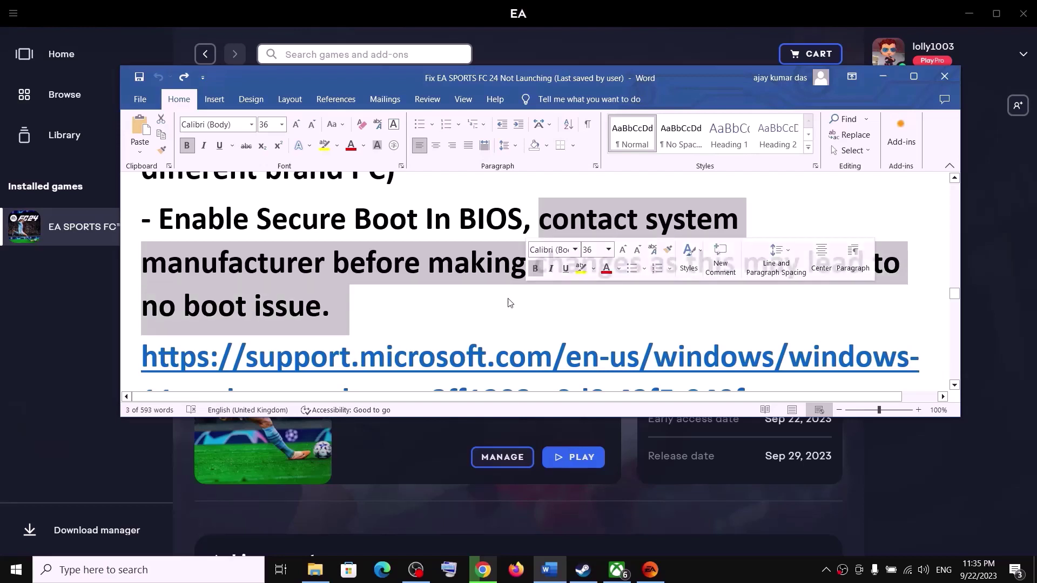
left_click(356, 310)
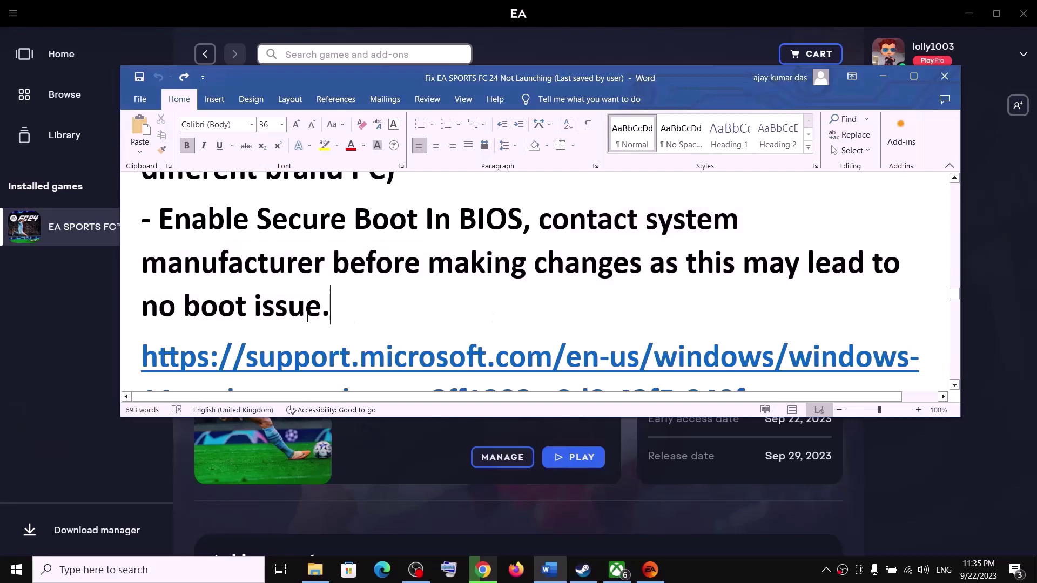
left_click_drag(181, 306, 292, 308)
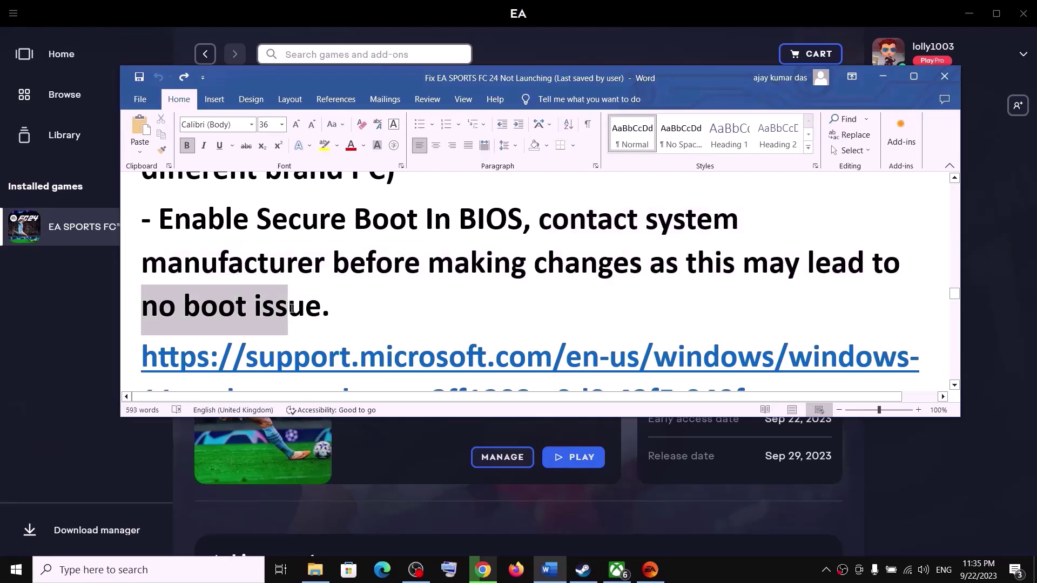
Highlight "Enable Secure Boot In BIOS" in the guide and copy the Microsoft support link below it.
left_click(353, 316)
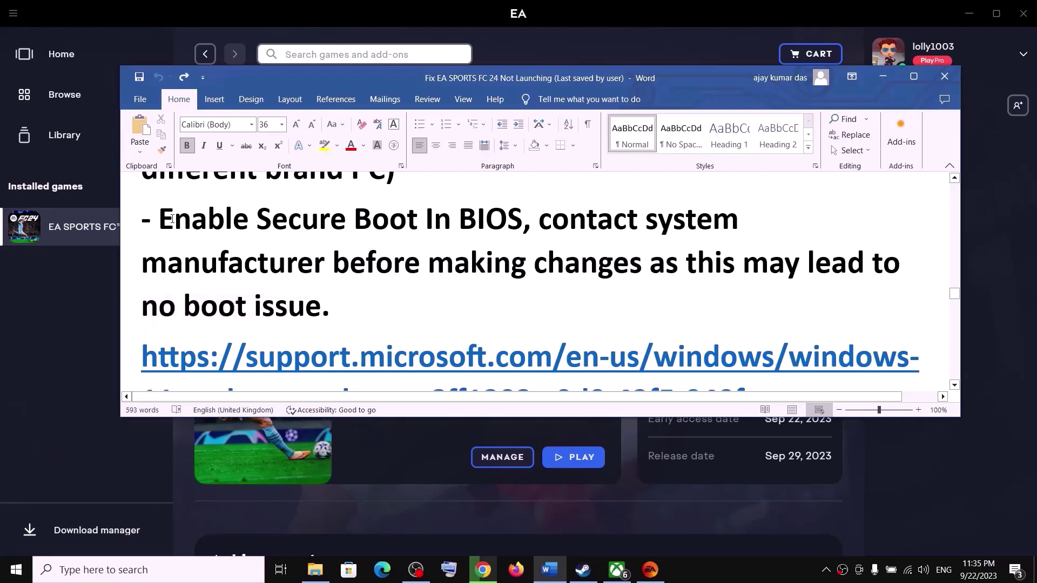
left_click_drag(171, 219, 523, 222)
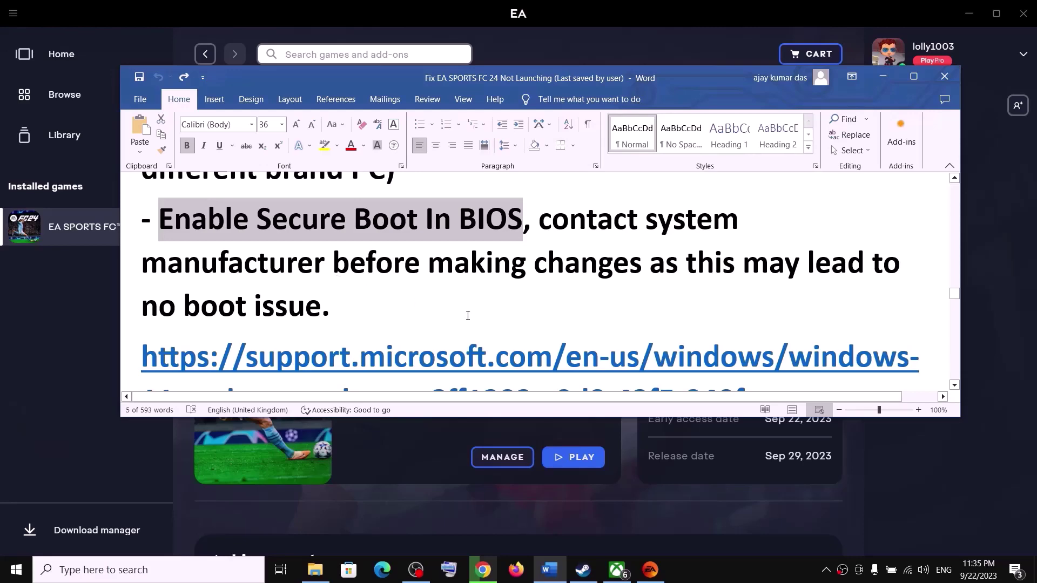
scroll(468, 316, "down", 3)
left_click_drag(359, 329, 242, 282)
key("ctrl+c")
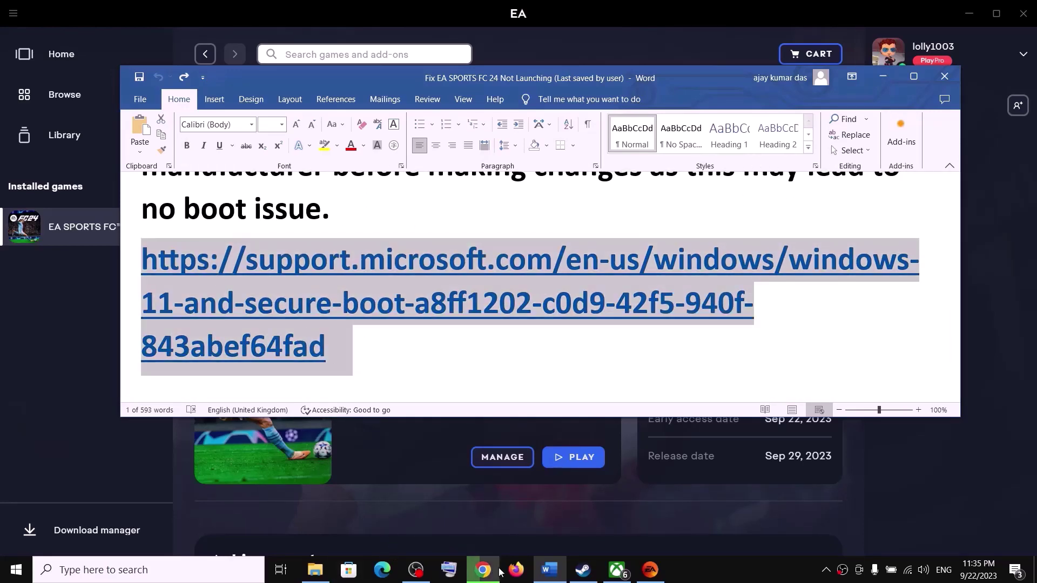
Switch to Chrome and open the copied Microsoft Secure Boot link in a new tab.
left_click(483, 570)
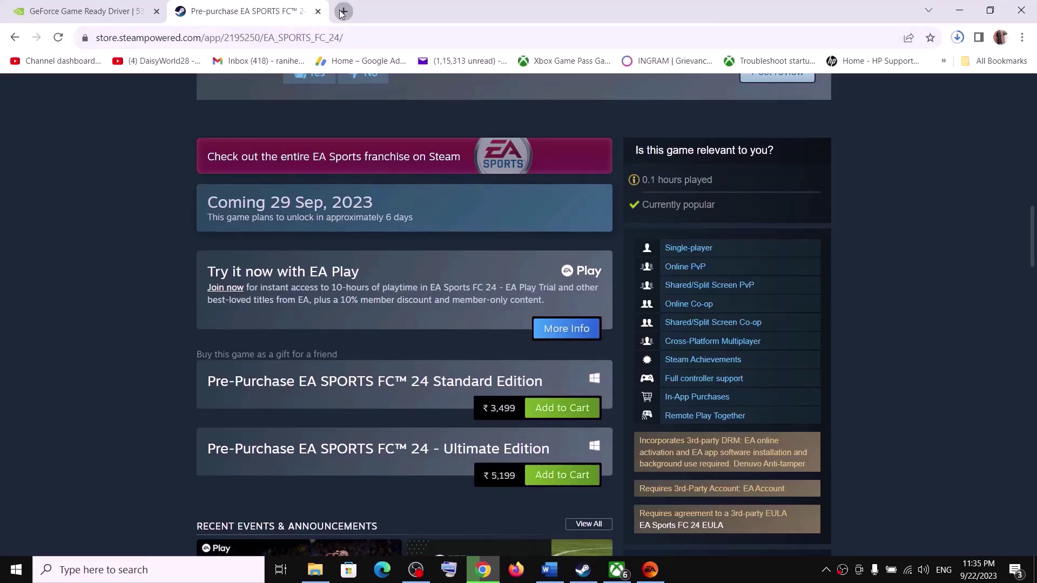
left_click(342, 12)
key("ctrl+v")
key("Return")
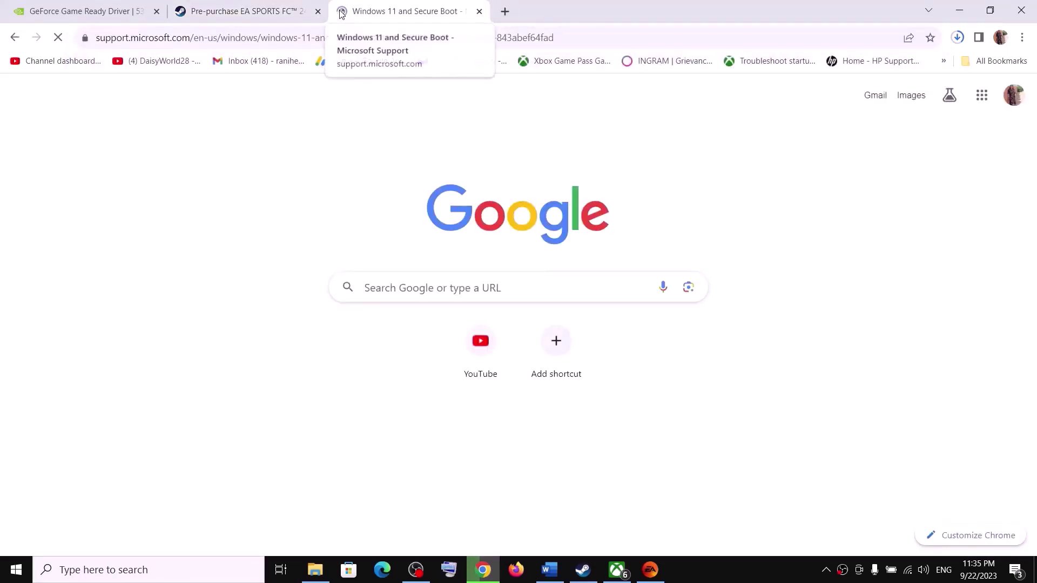
Read the Windows 11 and Secure Boot article through its Dell, Lenovo and HP links, and close its tab.
scroll(271, 311, "down", 3)
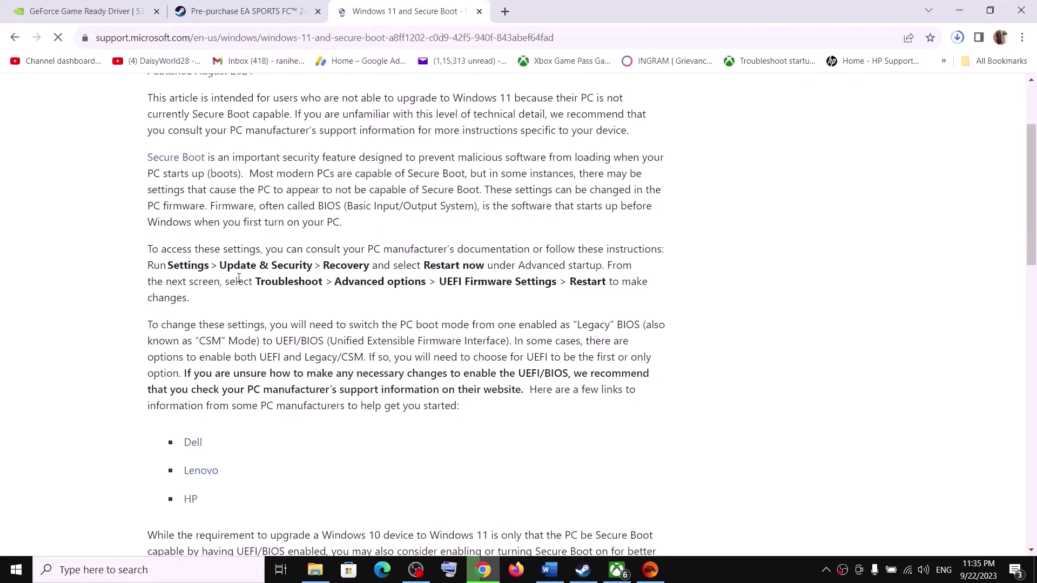
scroll(293, 306, "down", 1)
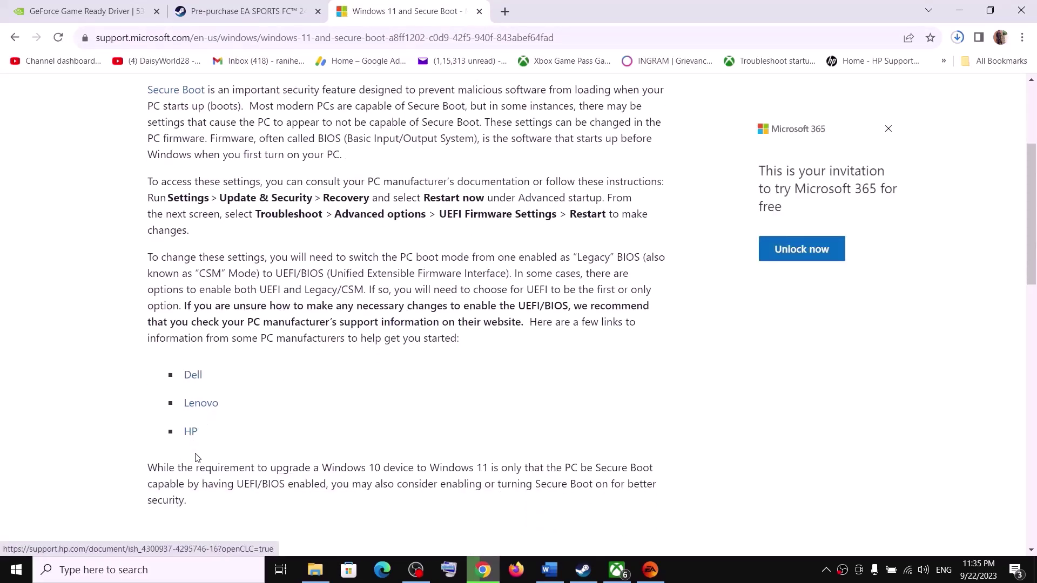
scroll(413, 378, "down", 1)
scroll(416, 365, "up", 4)
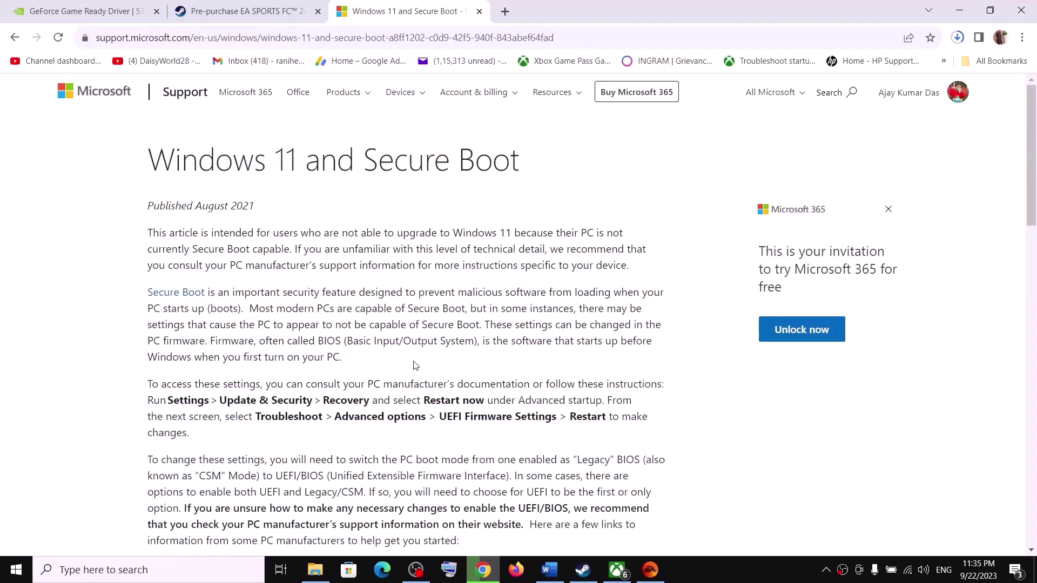
left_click(480, 12)
Return to the Word guide and highlight the Step 22 text on running a free EA game like Apex Legends before FC 24.
left_click(549, 570)
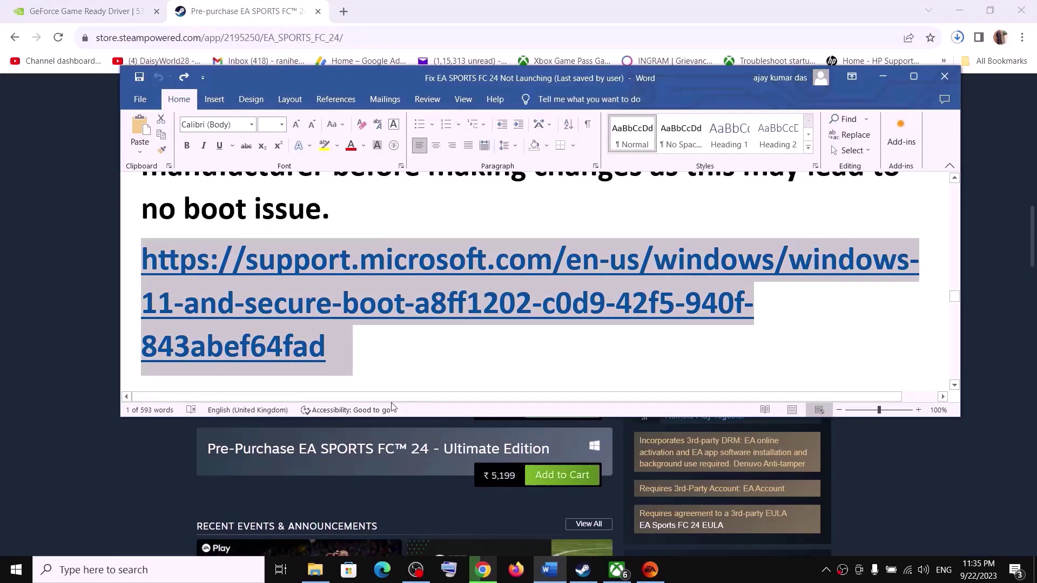
scroll(375, 341, "down", 4)
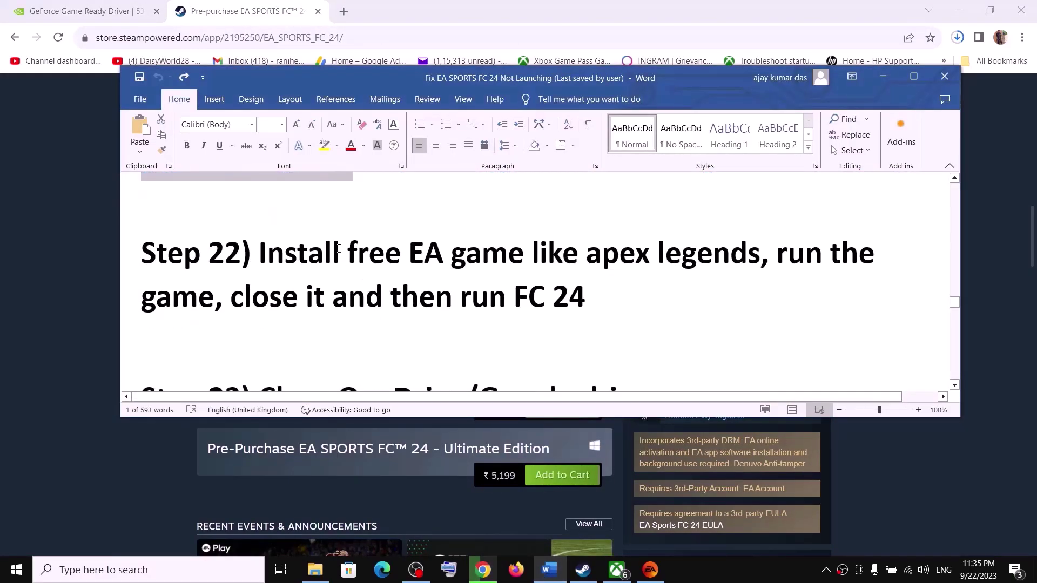
left_click_drag(302, 246, 760, 253)
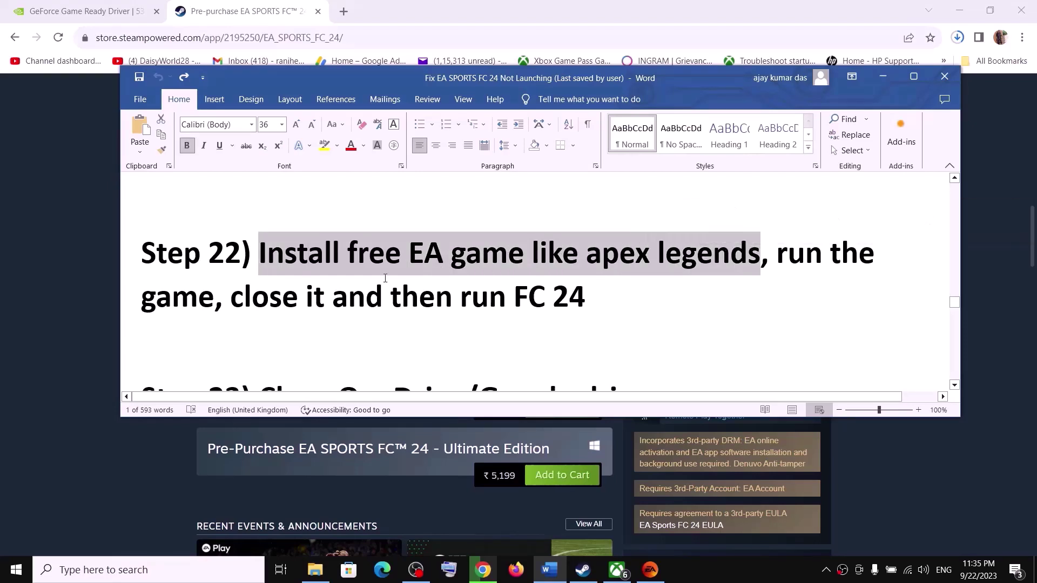
left_click_drag(232, 303, 454, 304)
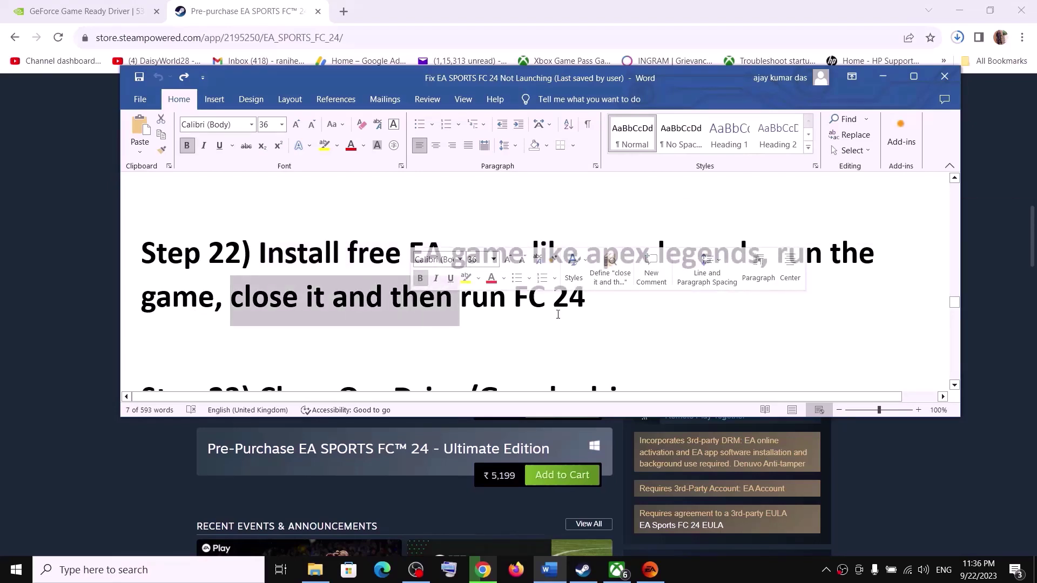
left_click_drag(570, 303, 349, 256)
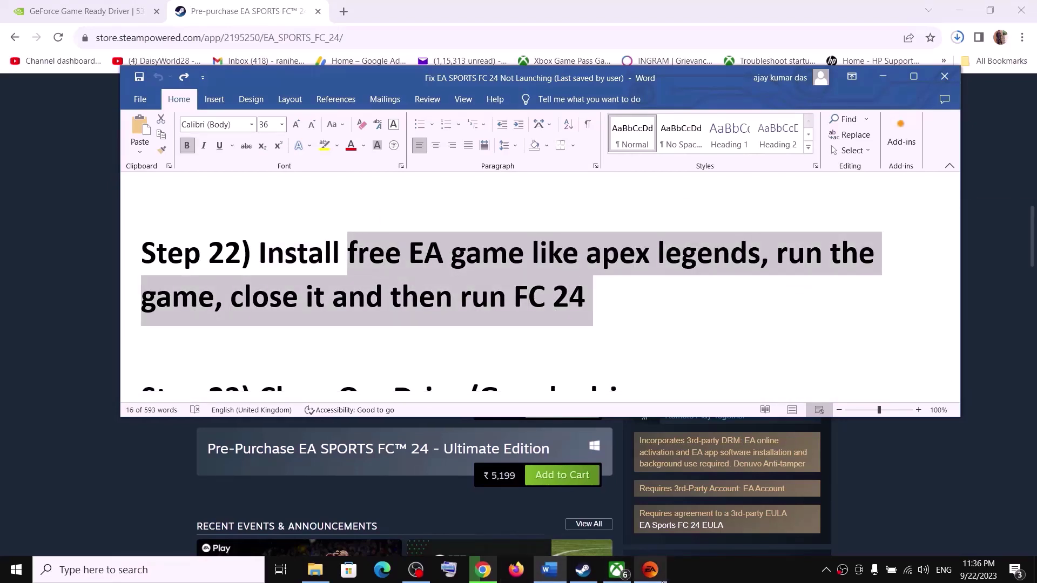
Switch to Steam and view the Apex Legends page in the game library, returning to the library home.
left_click(662, 580)
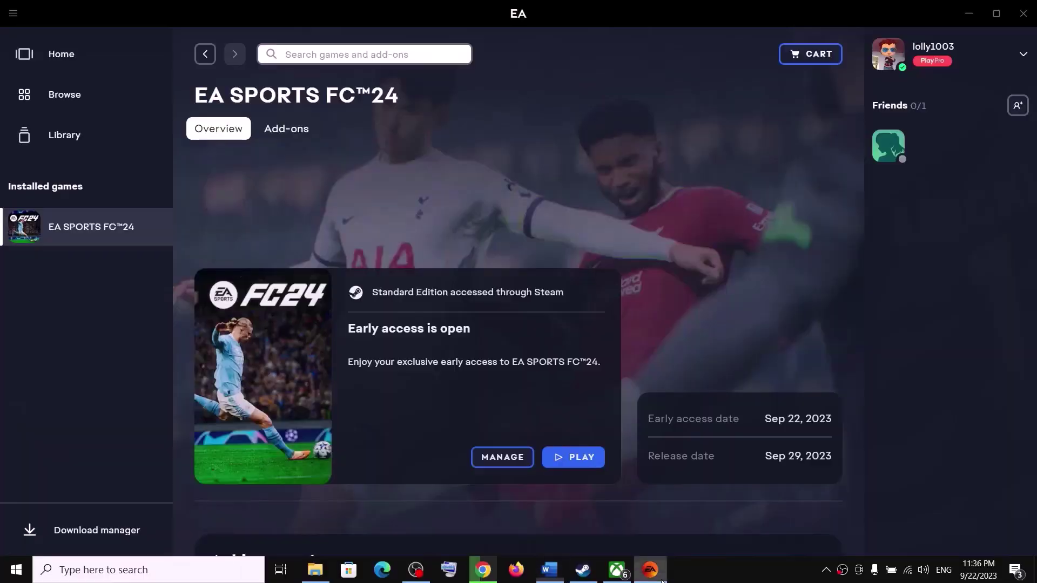
left_click(583, 570)
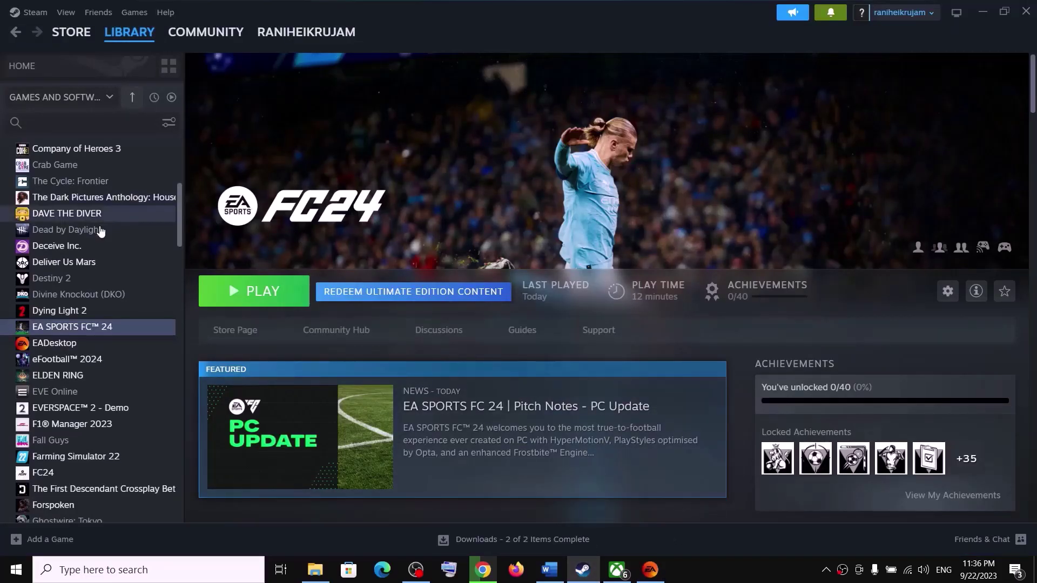
scroll(100, 226, "down", 1)
scroll(99, 226, "up", 4)
scroll(102, 189, "down", 1)
scroll(105, 187, "up", 2)
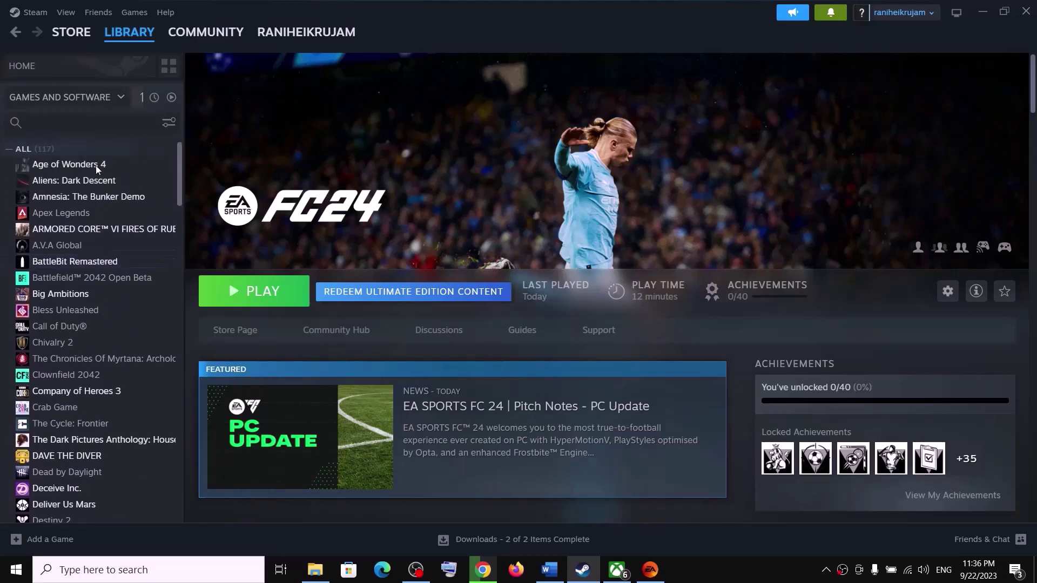
left_click(81, 212)
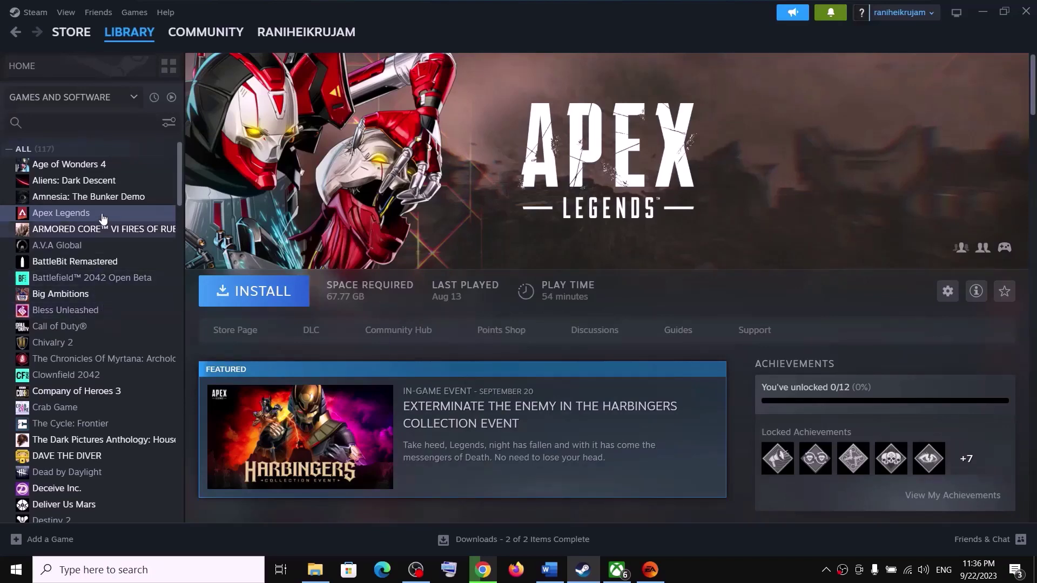
left_click(110, 45)
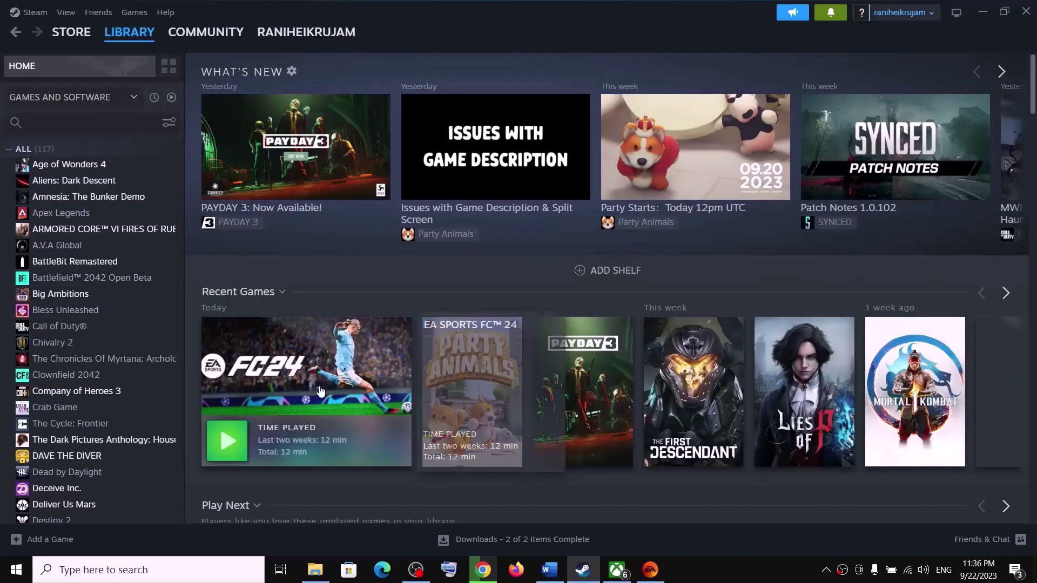
left_click(373, 432)
Switch to the EA app, search the games catalogue for "apex", and return to the EA SPORTS FC 24 page.
left_click(650, 571)
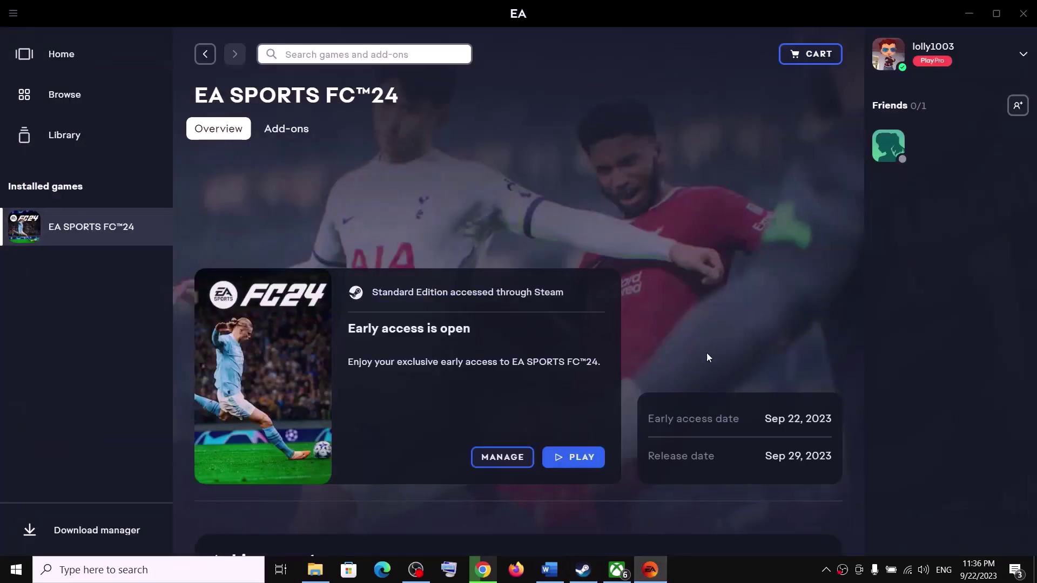
left_click(82, 102)
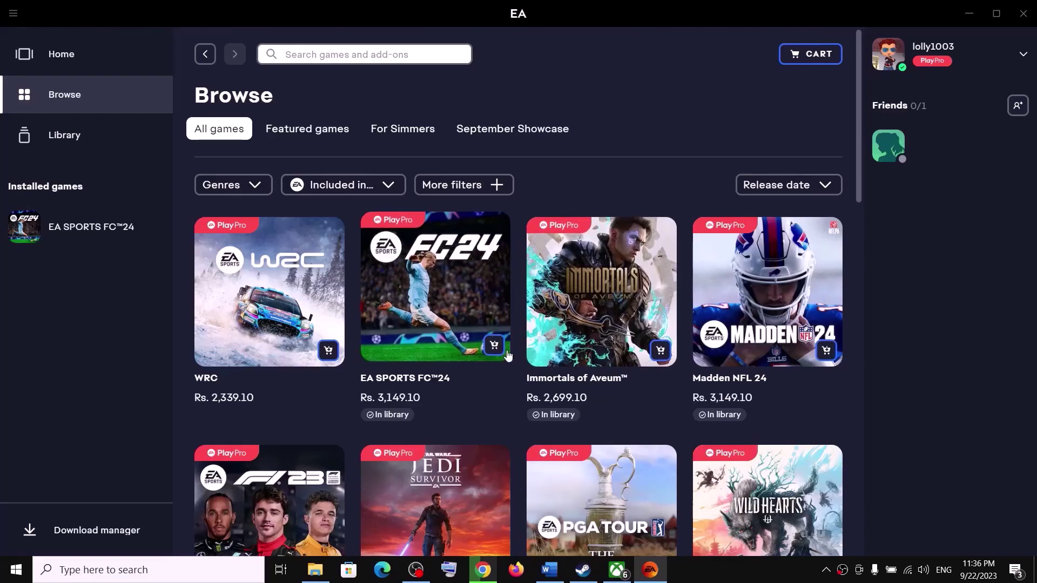
scroll(513, 410, "down", 4)
scroll(514, 410, "up", 4)
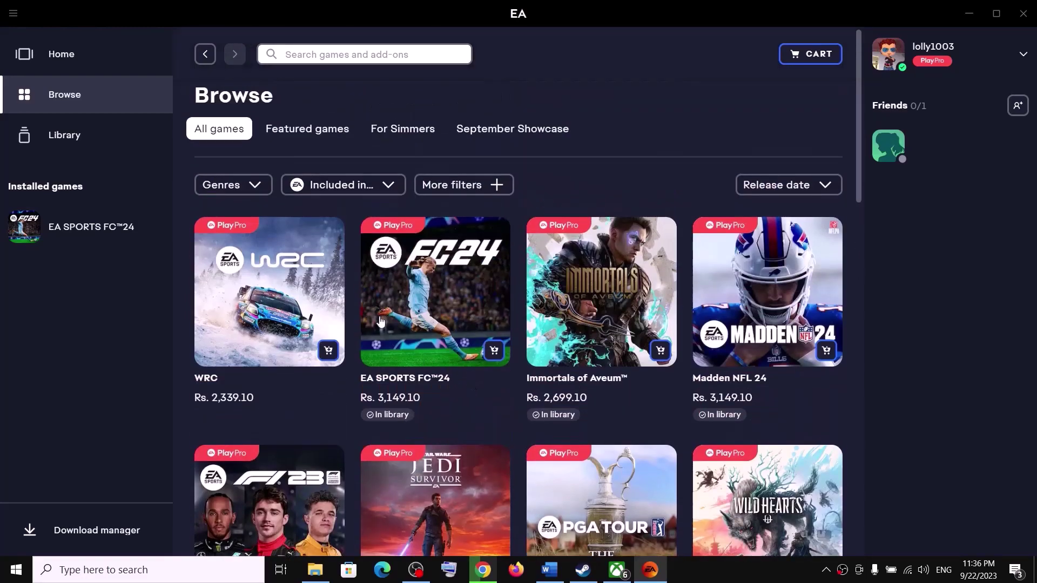
left_click(306, 56)
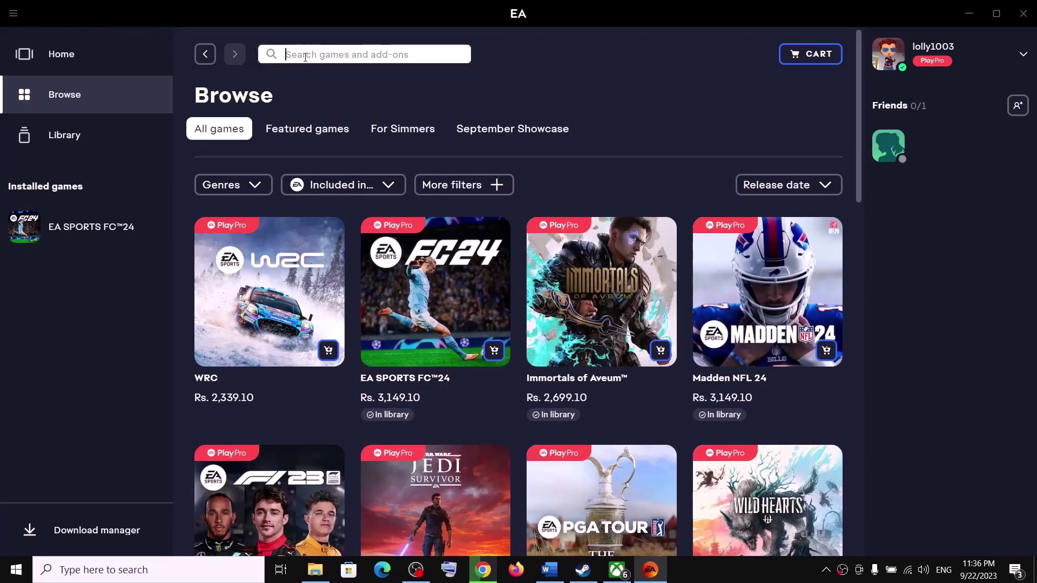
type("apex")
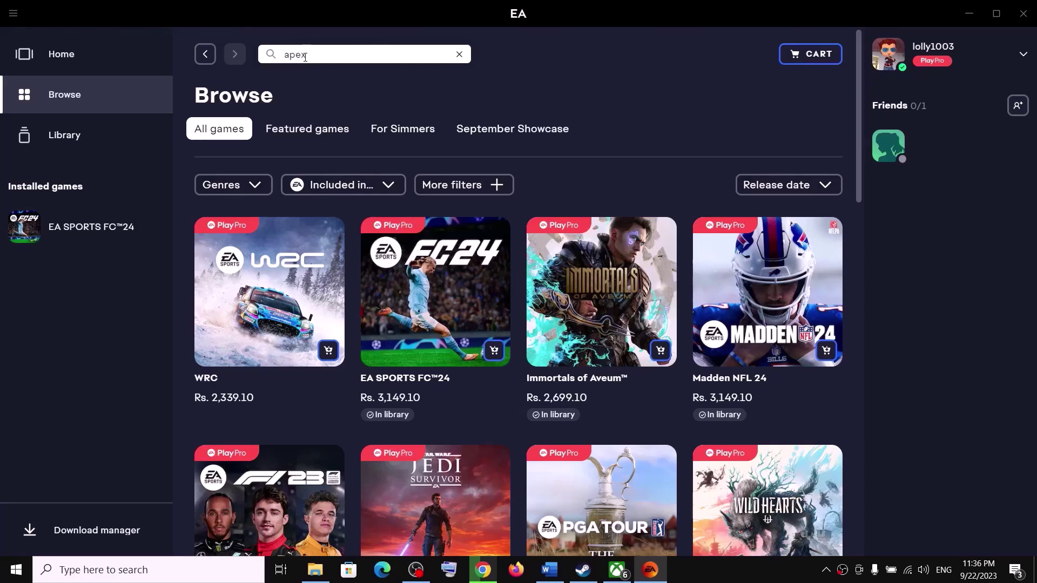
key("Return")
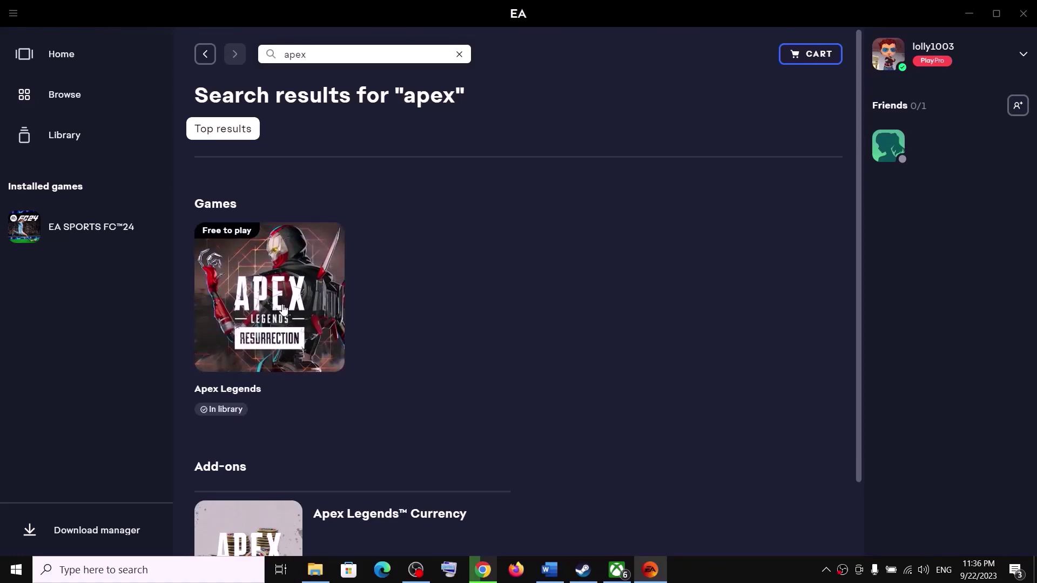
left_click(123, 232)
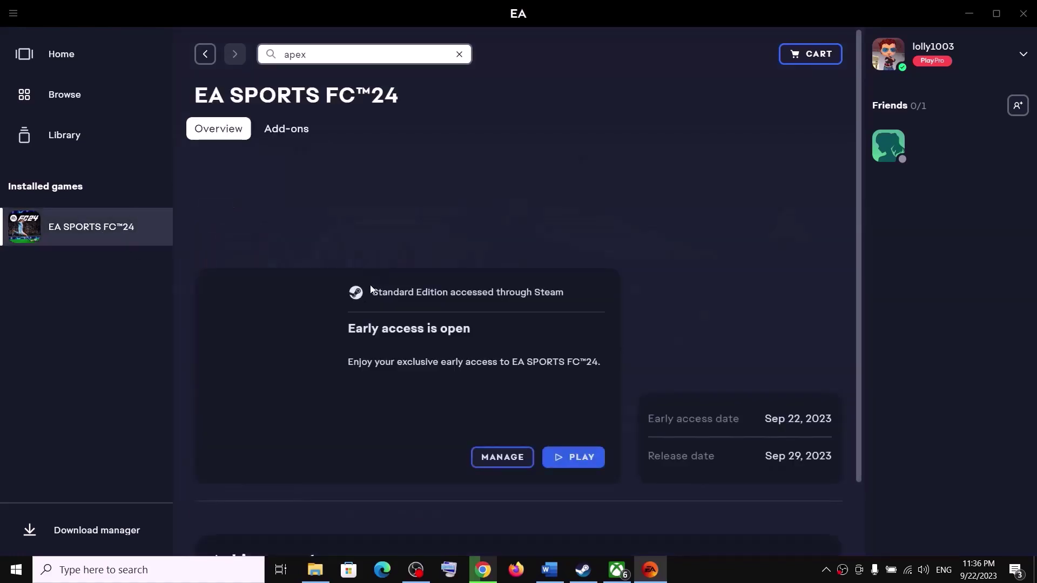
Return to the Word guide, highlight the Step 23 text "Close OneDrive/Google drive", and minimize the document.
left_click(550, 570)
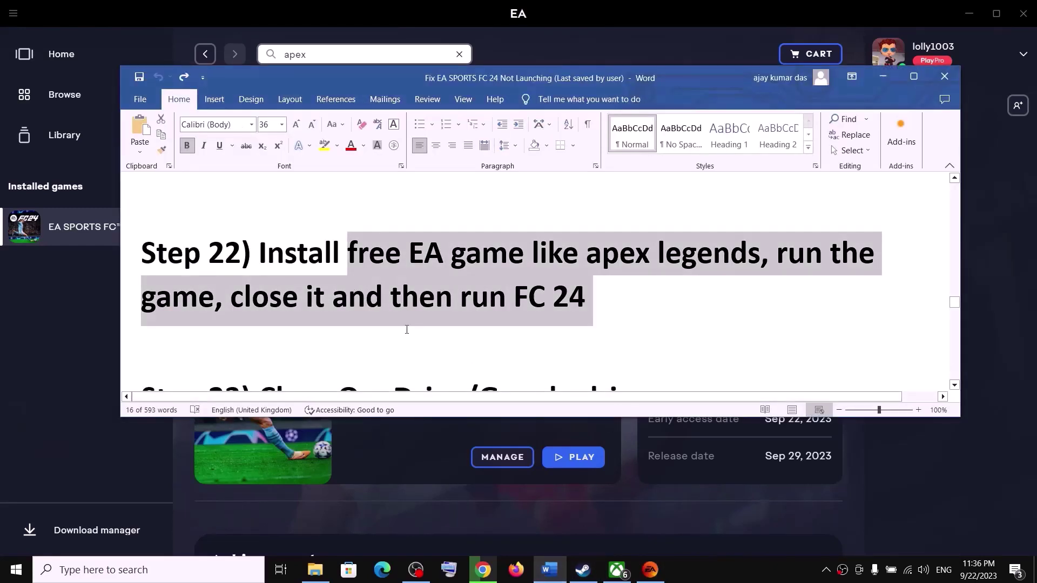
scroll(407, 330, "down", 3)
left_click_drag(260, 301, 646, 300)
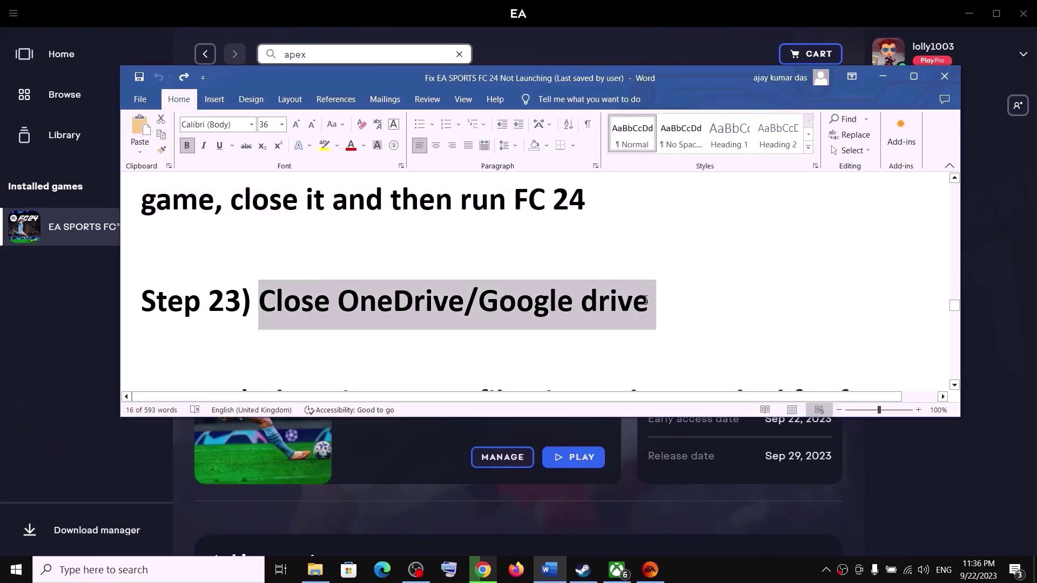
left_click(883, 76)
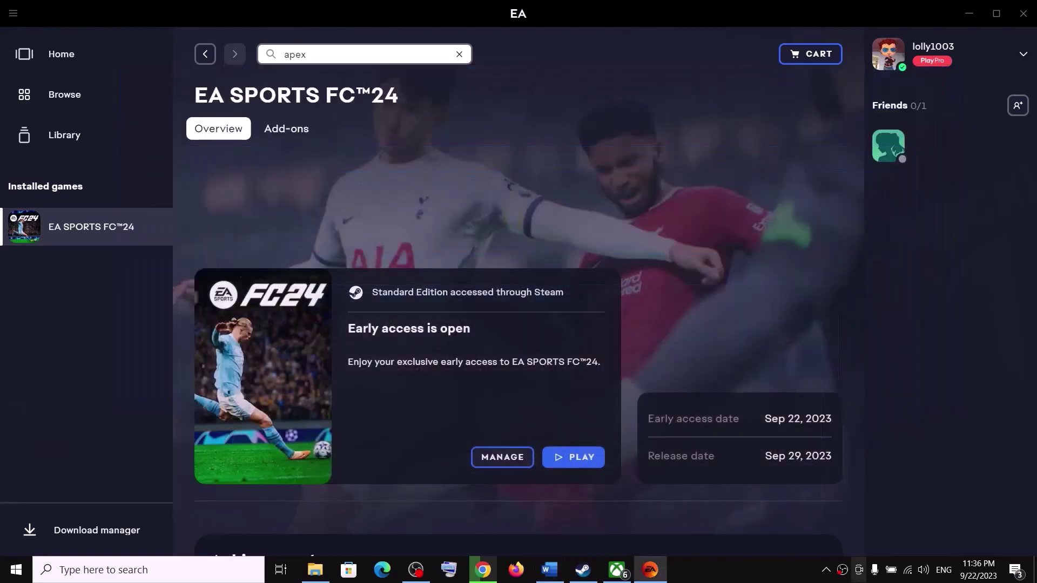
Check the background apps for OneDrive, start OneDrive from Windows search, and quit it with confirmation.
left_click(826, 571)
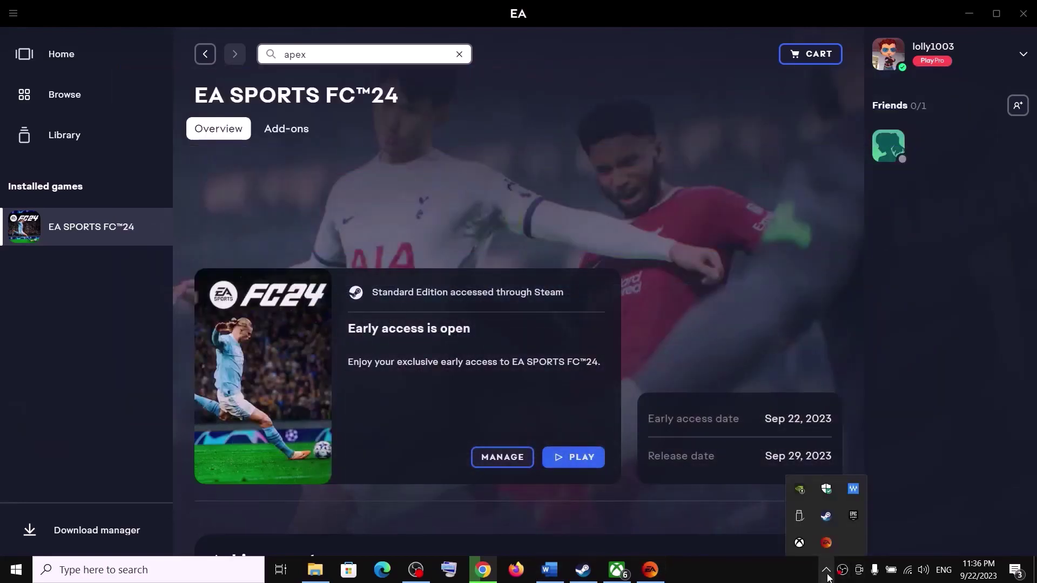
left_click(227, 578)
type("one")
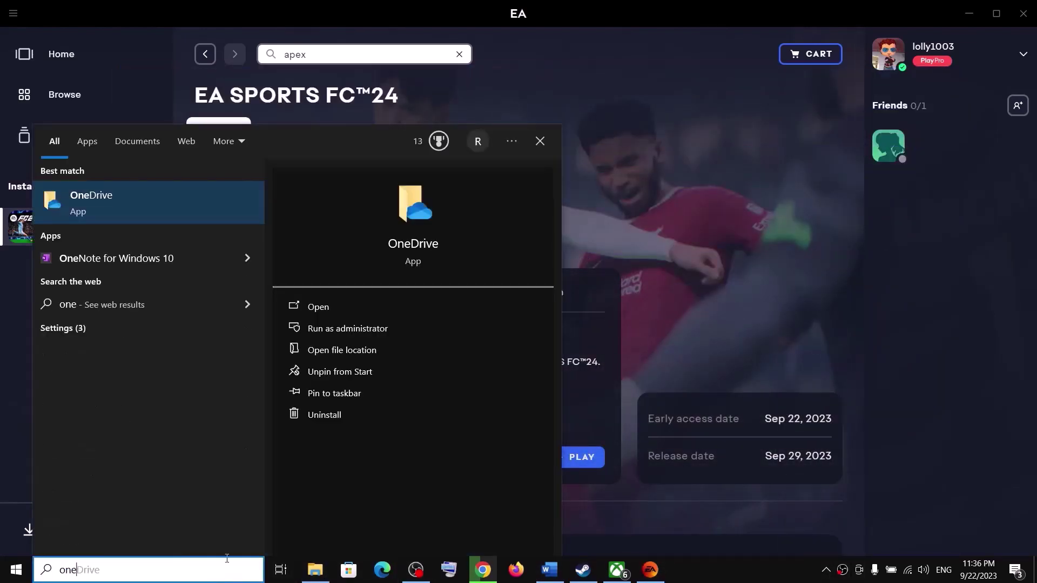
left_click(92, 210)
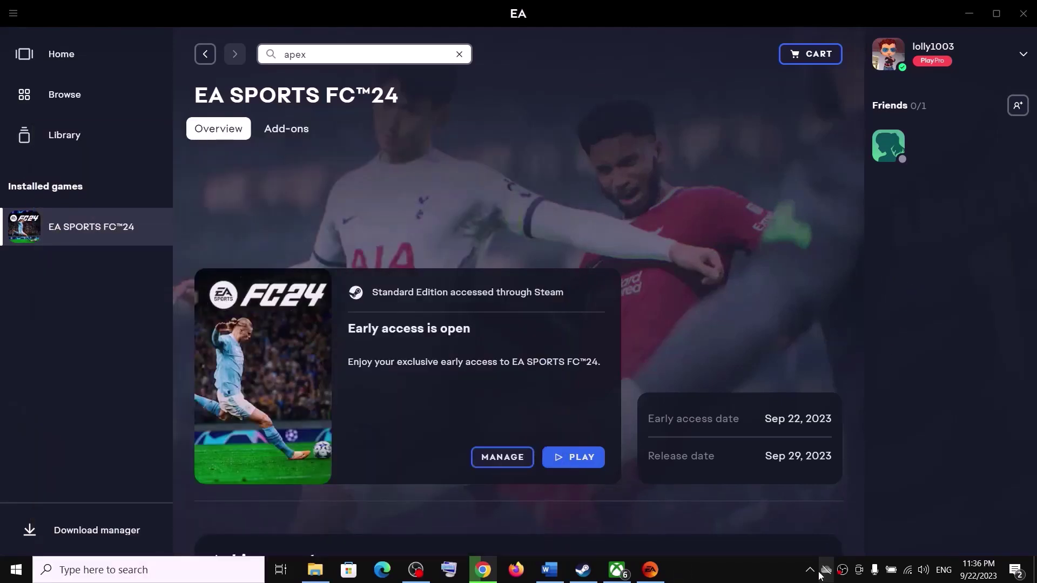
left_click(810, 570)
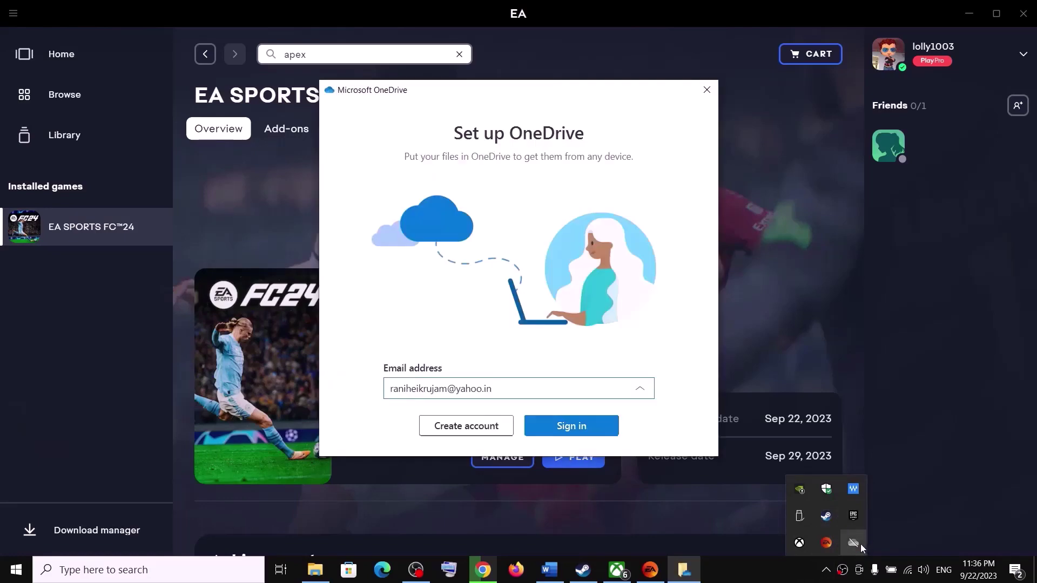
right_click(855, 543)
left_click(901, 251)
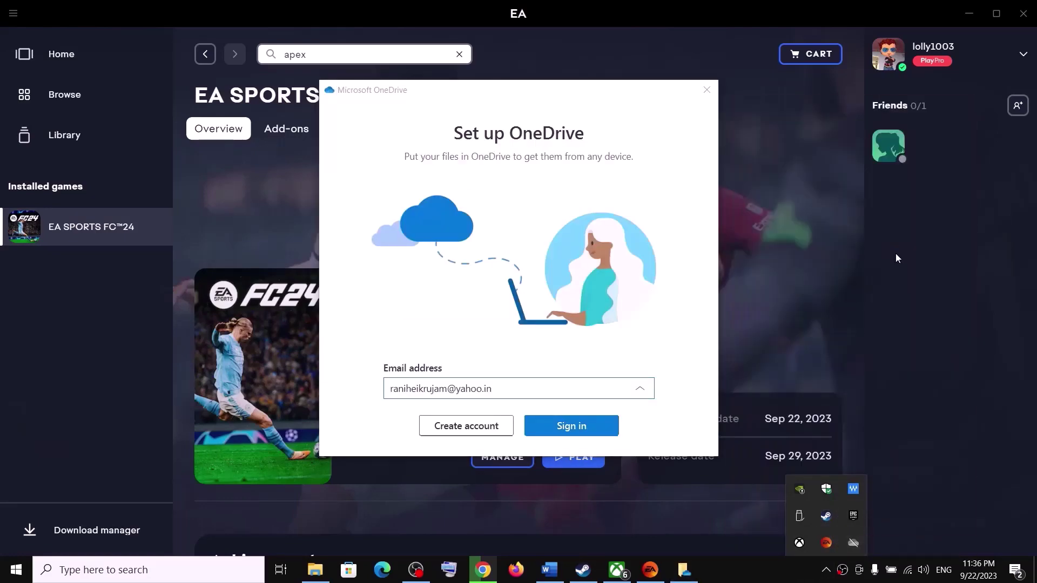
left_click(528, 297)
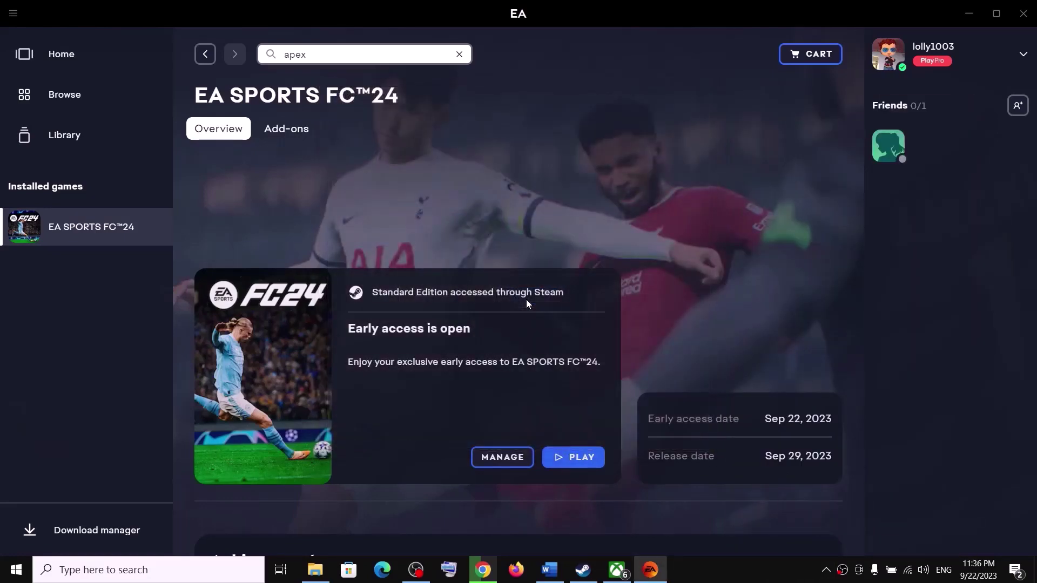
Return to the Word guide and highlight the Step 24 text "Changing EA profile picture has worked for few players".
left_click(560, 577)
scroll(394, 352, "down", 4)
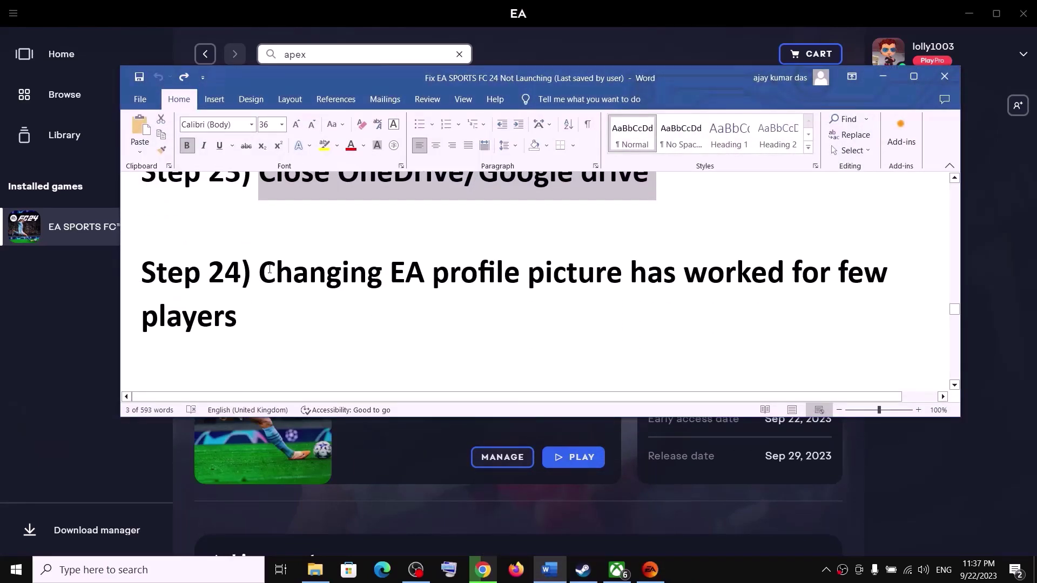
left_click_drag(270, 270, 614, 313)
scroll(463, 340, "down", 1)
scroll(410, 342, "up", 1)
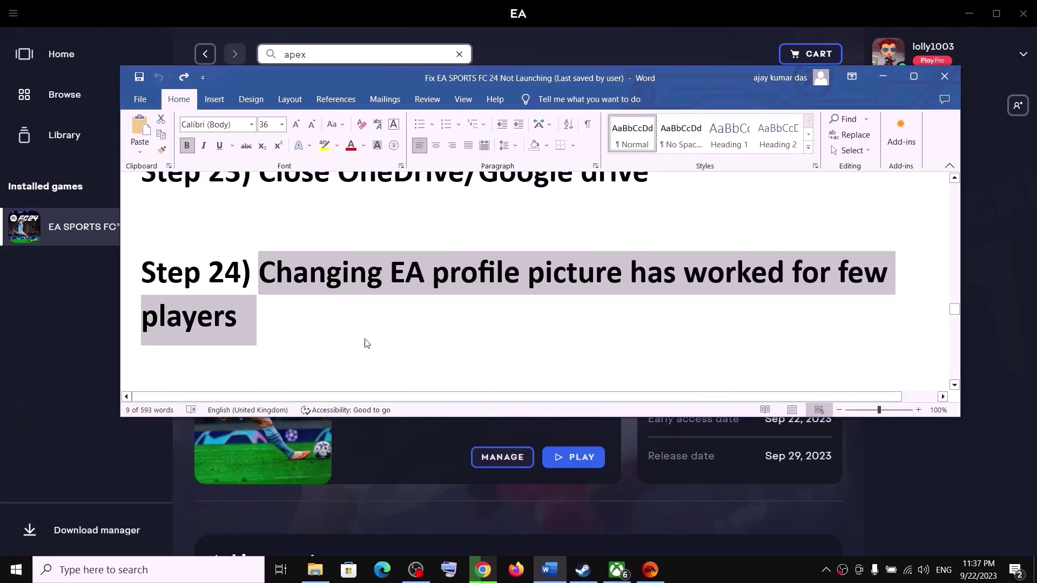
Add the line "Ea.com" below the Step 24 text and copy it.
left_click(333, 325)
key("Return")
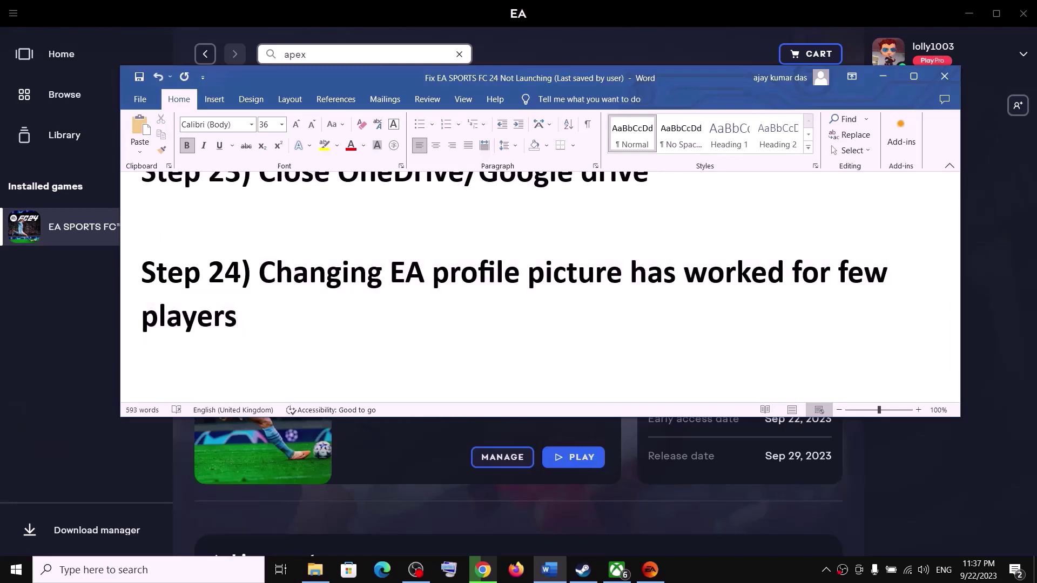
type("ea,")
type("co")
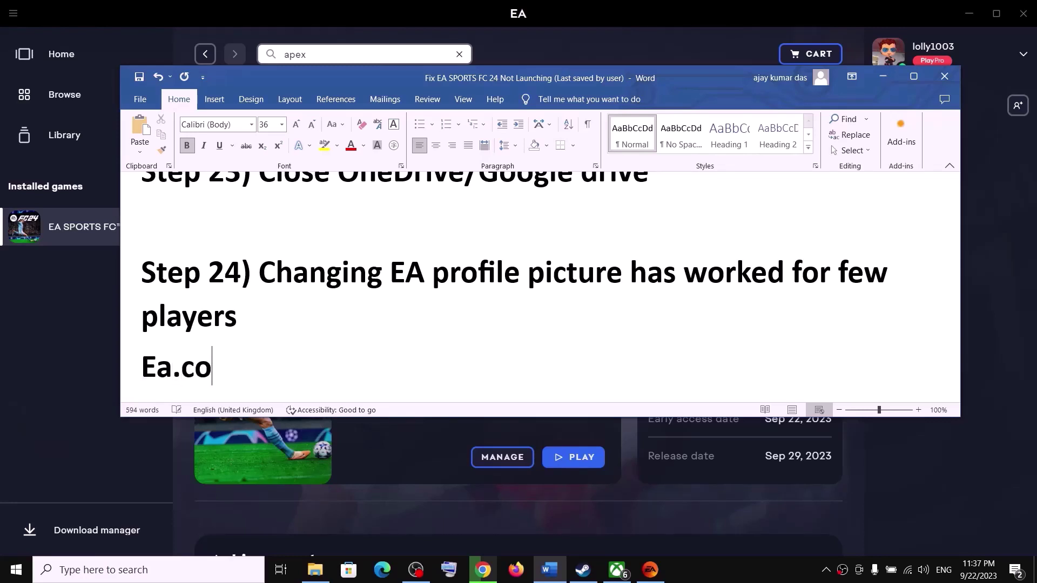
type("m")
triple_click(163, 369)
key("ctrl+c")
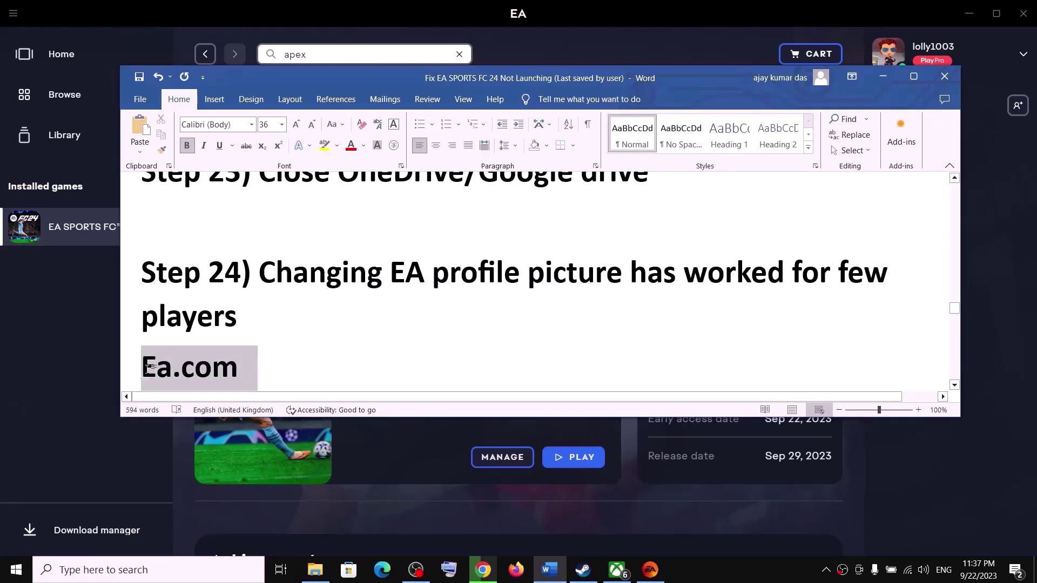
Switch to Chrome and load the copied ea.com address in a new tab.
left_click(483, 570)
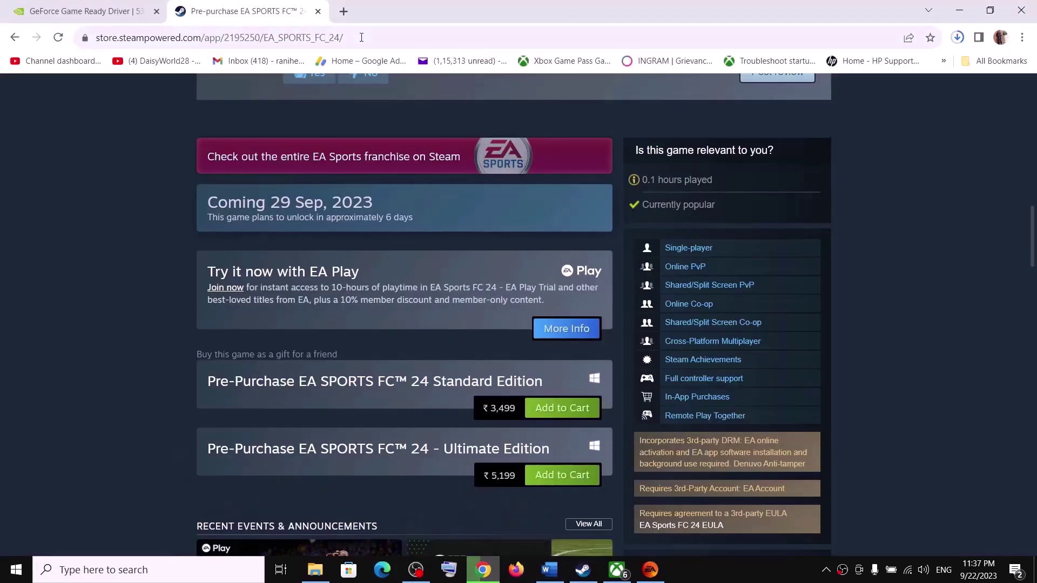
left_click(346, 15)
key("ctrl+v")
key("Return")
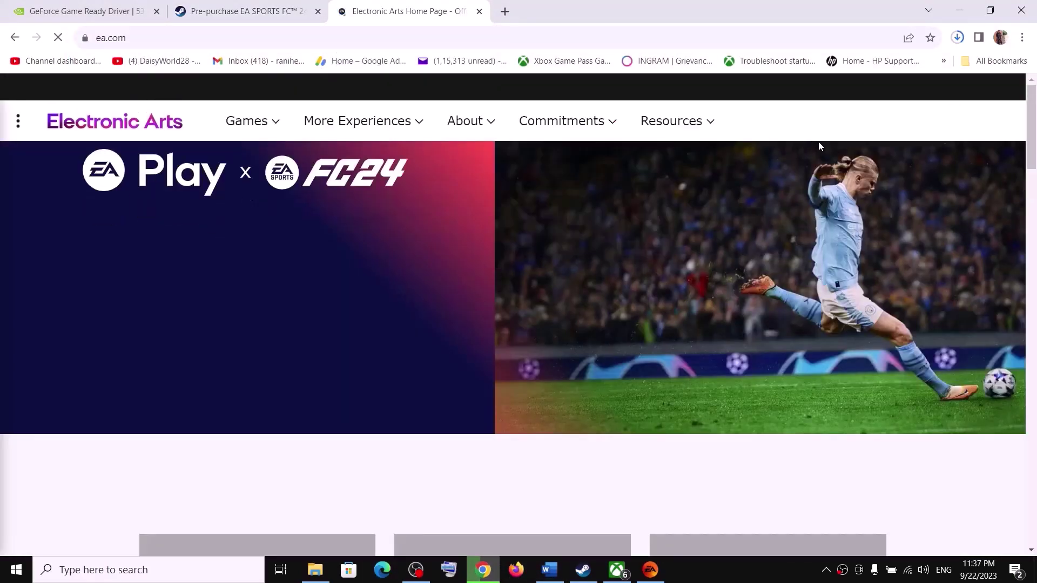
Sign in on the EA website and open the account settings.
left_click(949, 88)
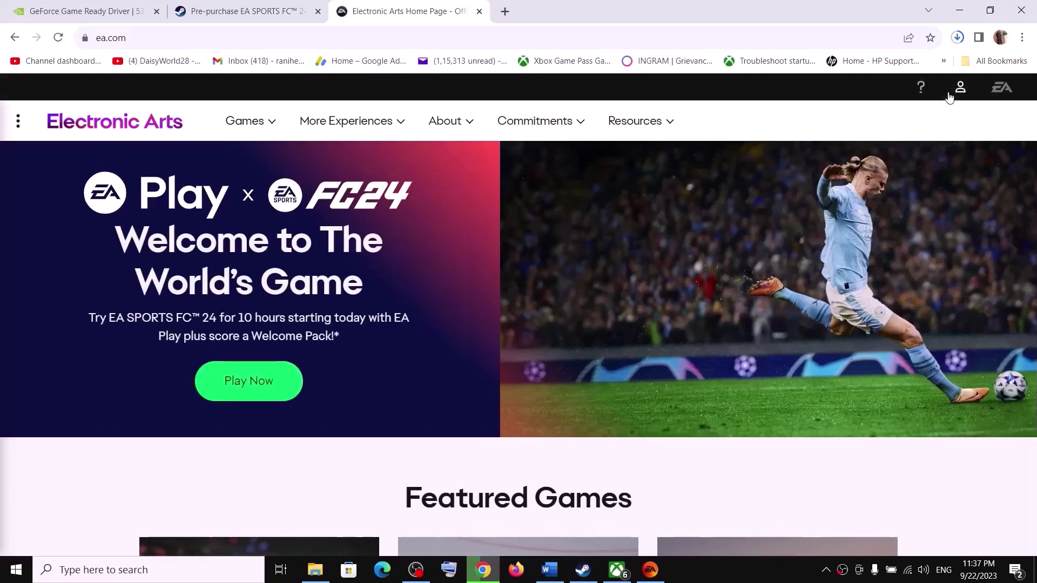
left_click(425, 226)
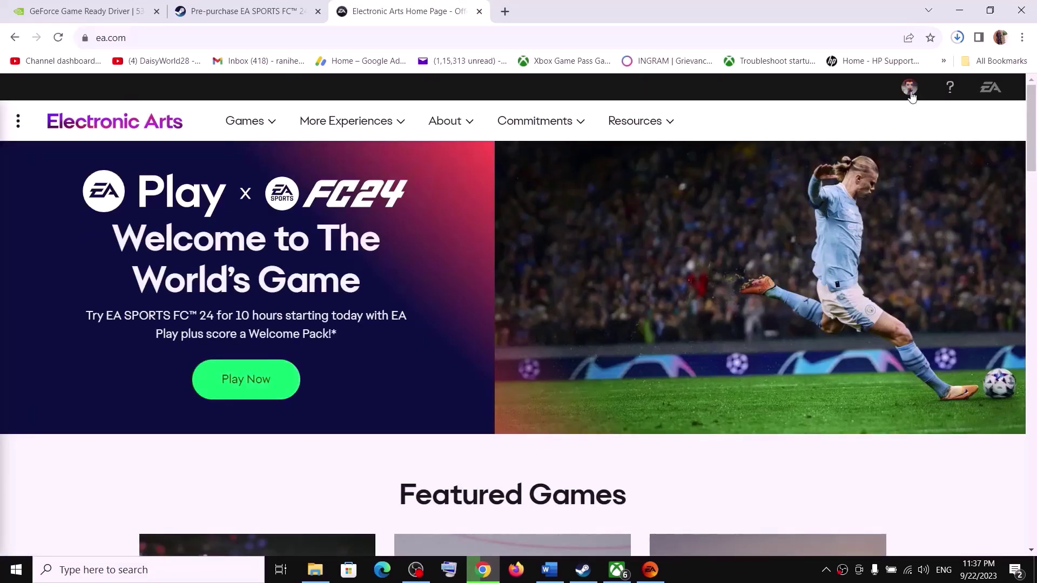
left_click(910, 90)
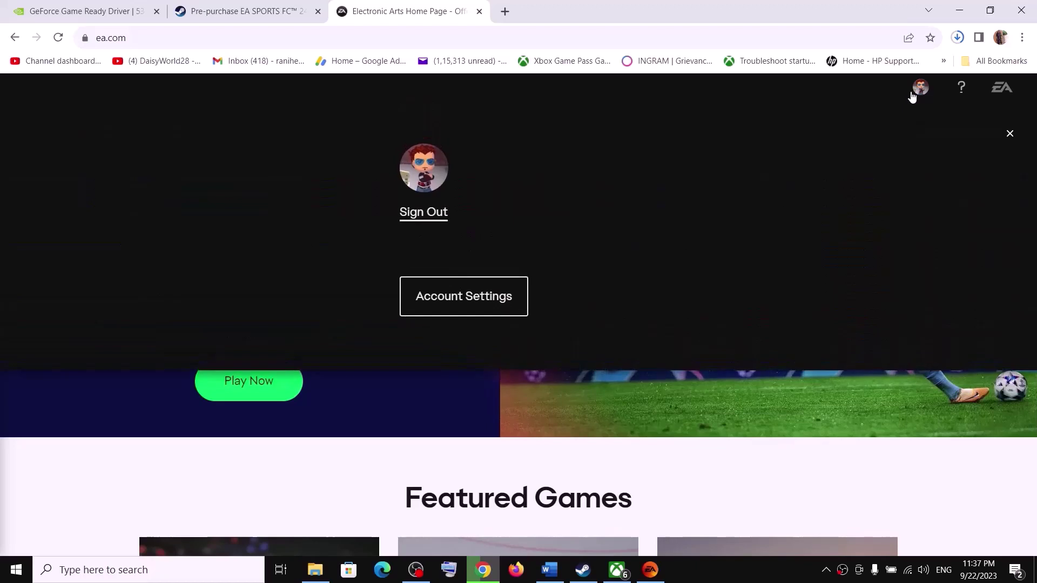
left_click(453, 301)
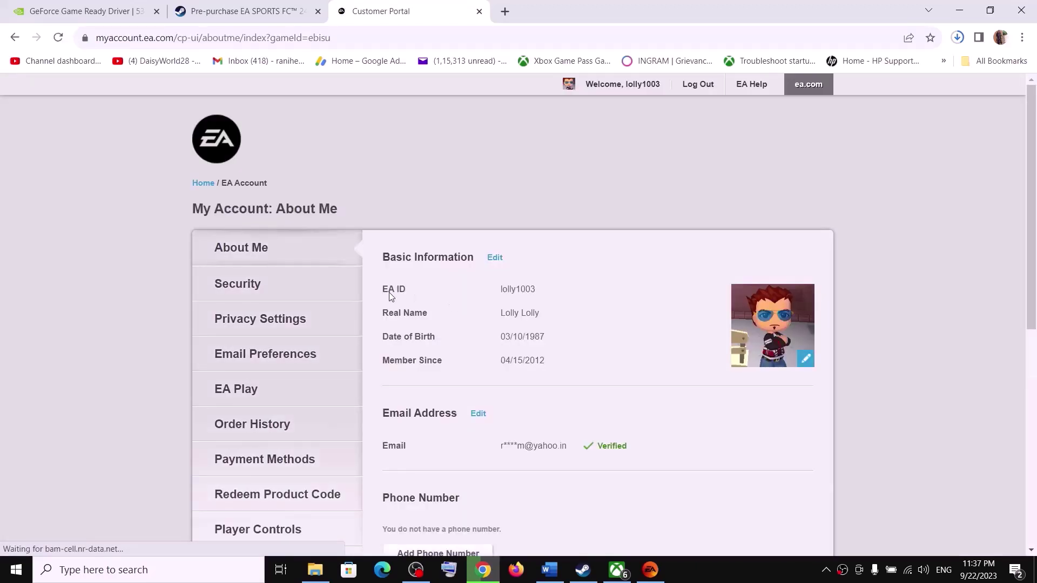
Change the EA profile avatar to the red dragon image from the Recently Added gallery, save it, and close the account page.
mouse_move(793, 338)
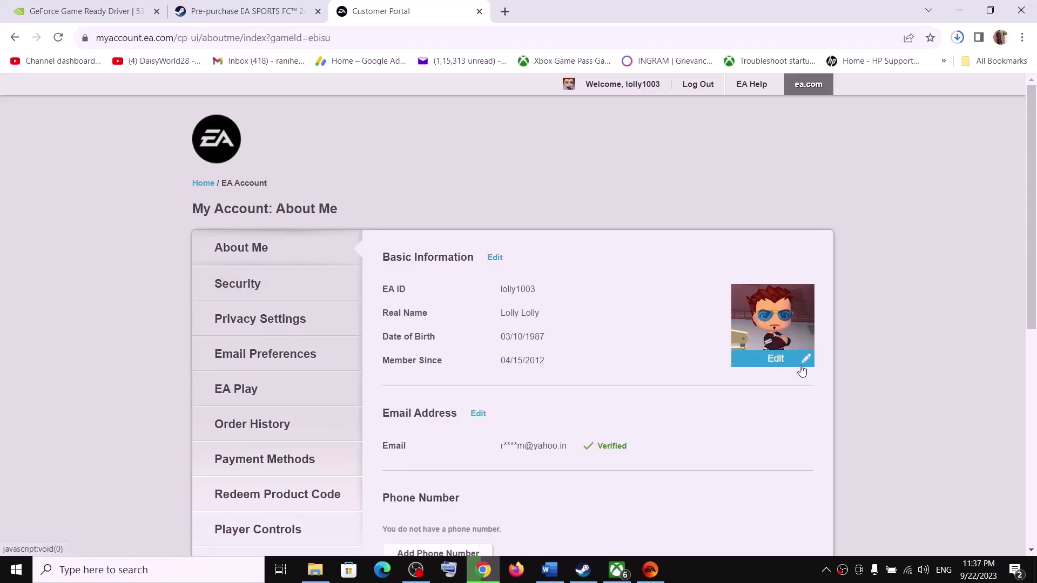
left_click(801, 359)
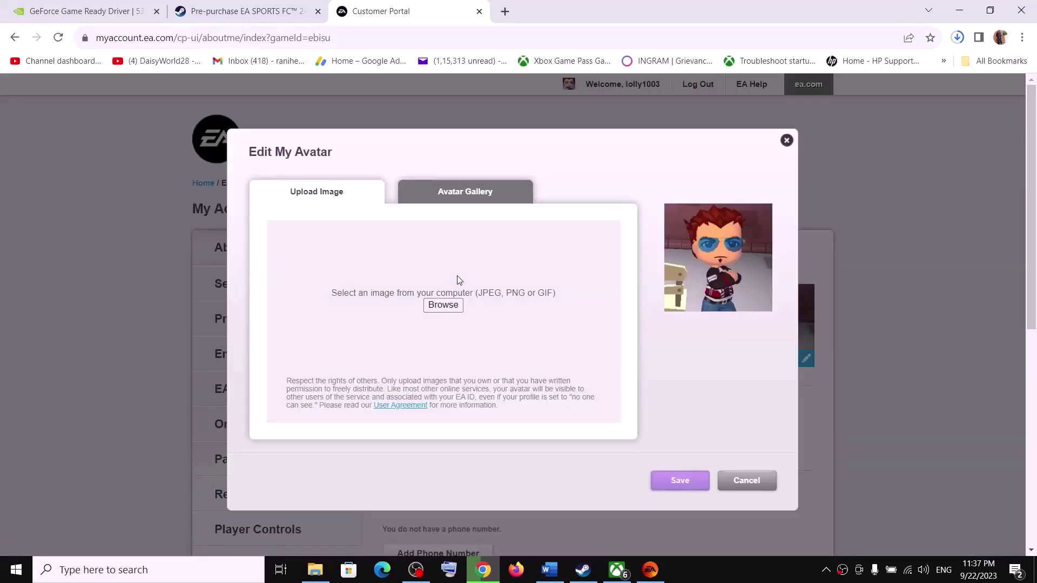
left_click(460, 199)
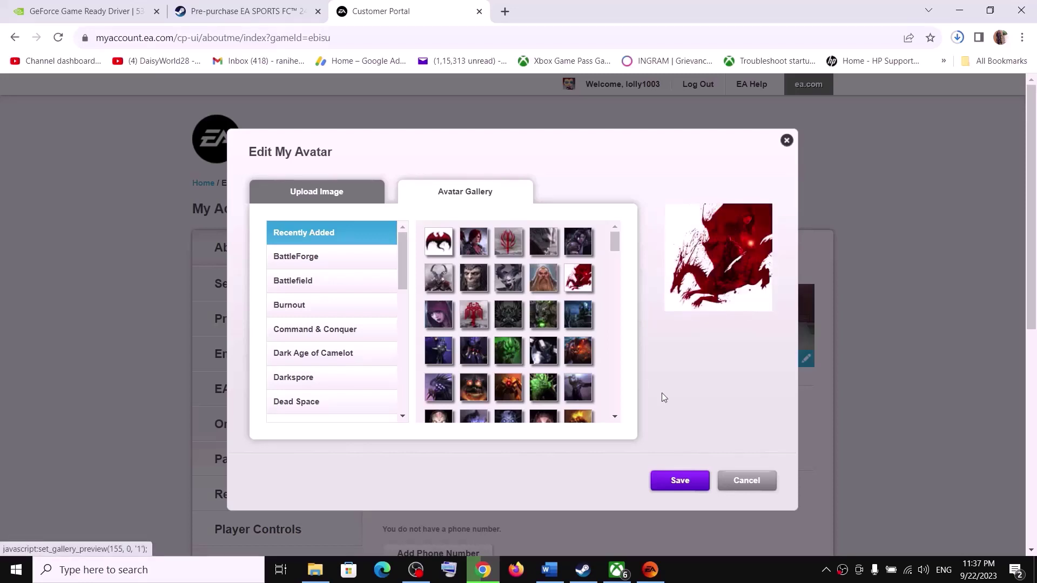
left_click(675, 481)
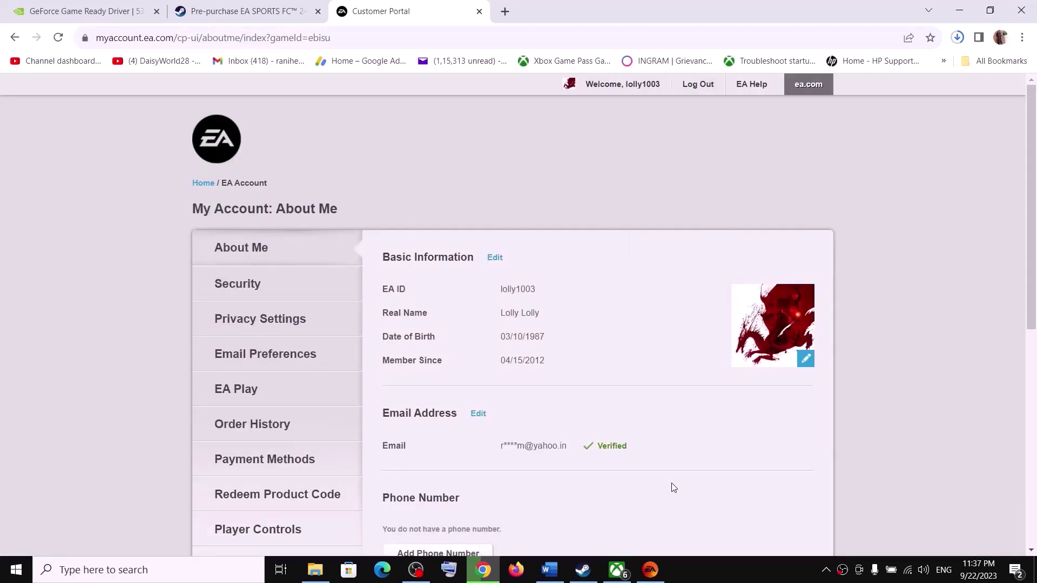
left_click(481, 11)
Return to the Word guide and highlight "Steam users try -dx11/-dx12" in Step 25.
left_click(560, 570)
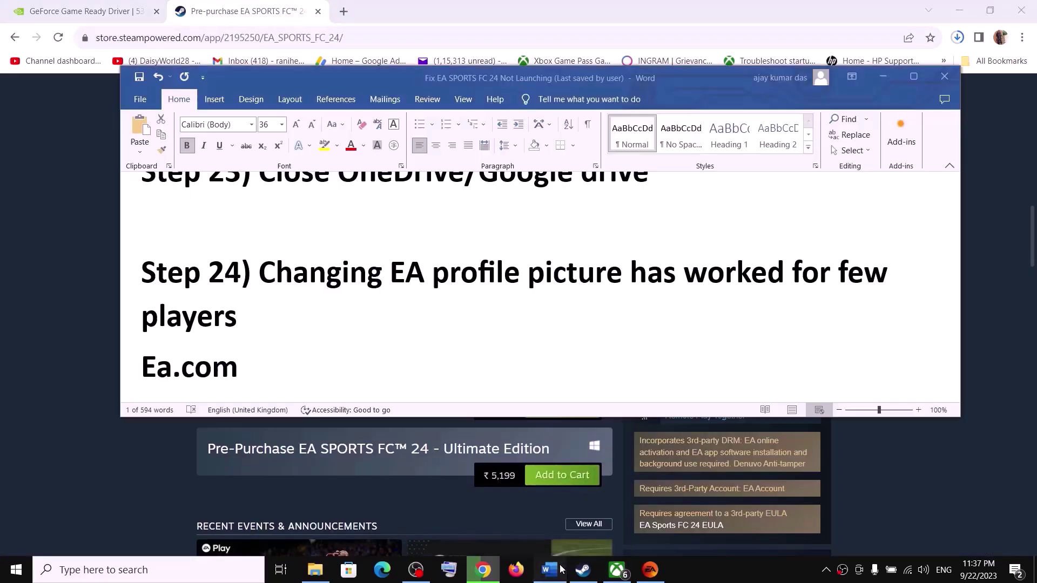
scroll(354, 356, "down", 3)
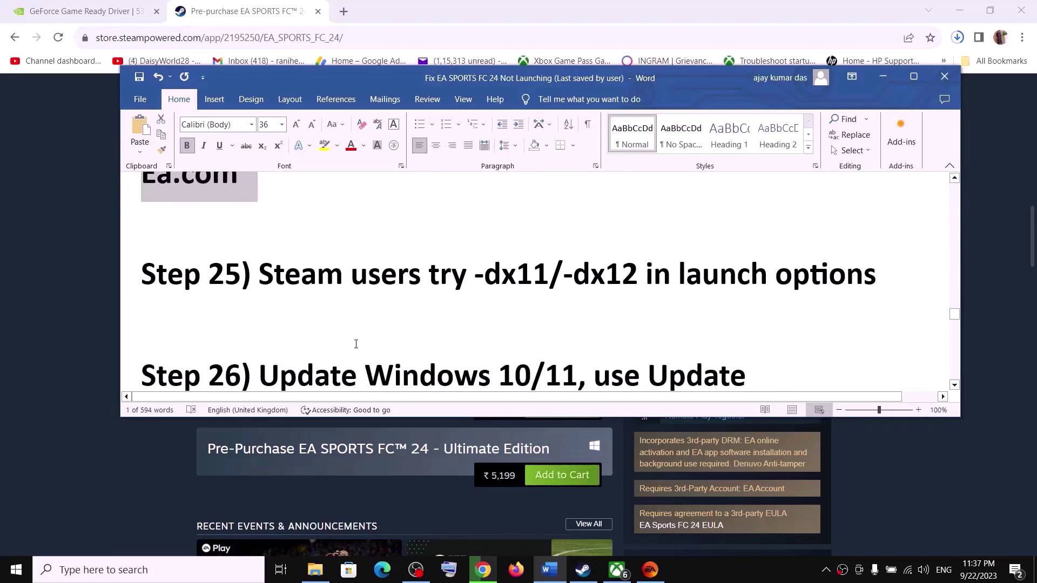
scroll(356, 344, "up", 1)
left_click_drag(259, 307, 617, 311)
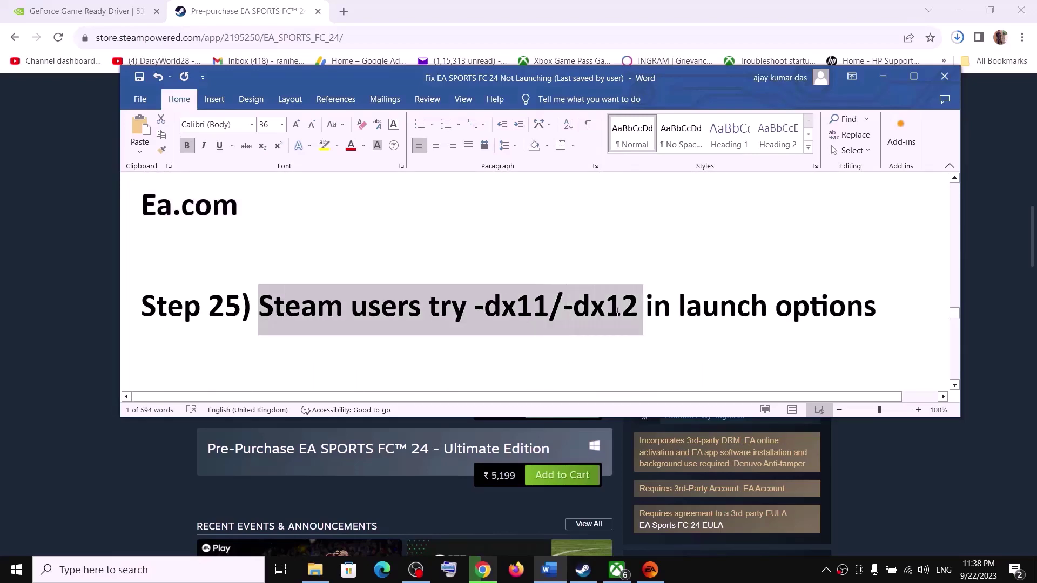
Switch to Steam and set the EA SPORTS FC 24 launch options to -dx11 in the game's properties.
left_click(583, 570)
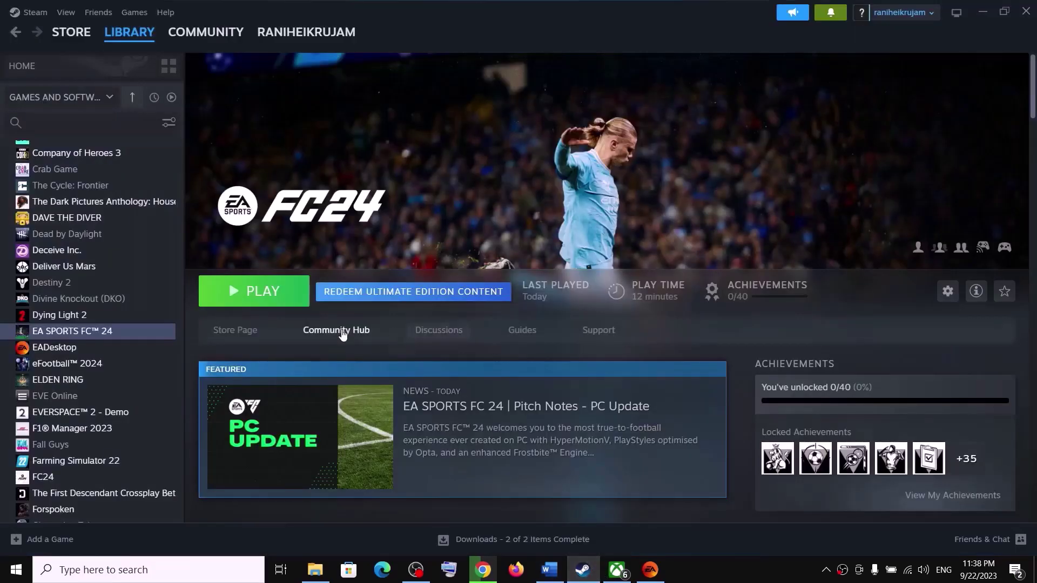
right_click(114, 331)
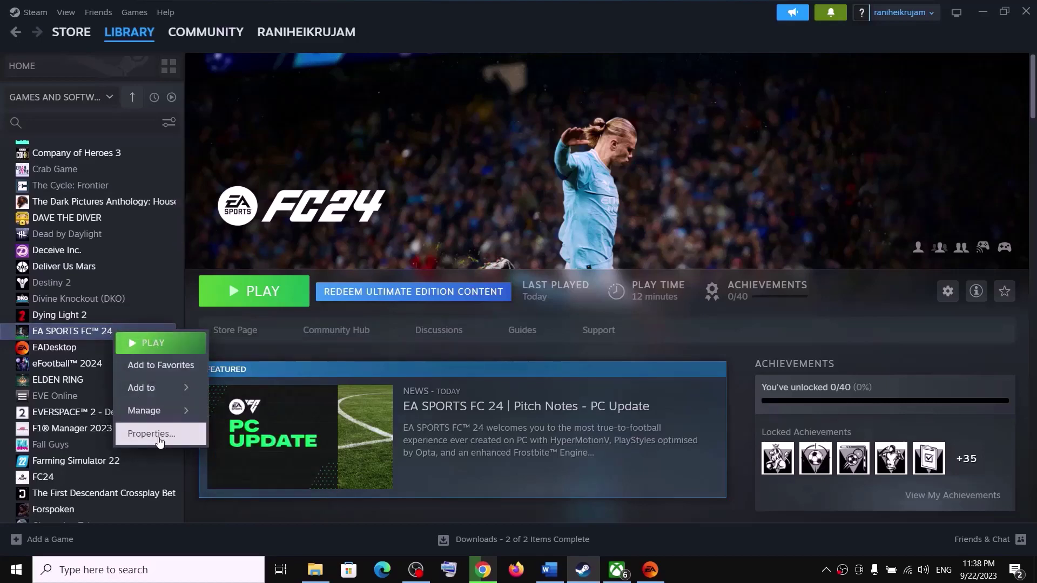
left_click(159, 442)
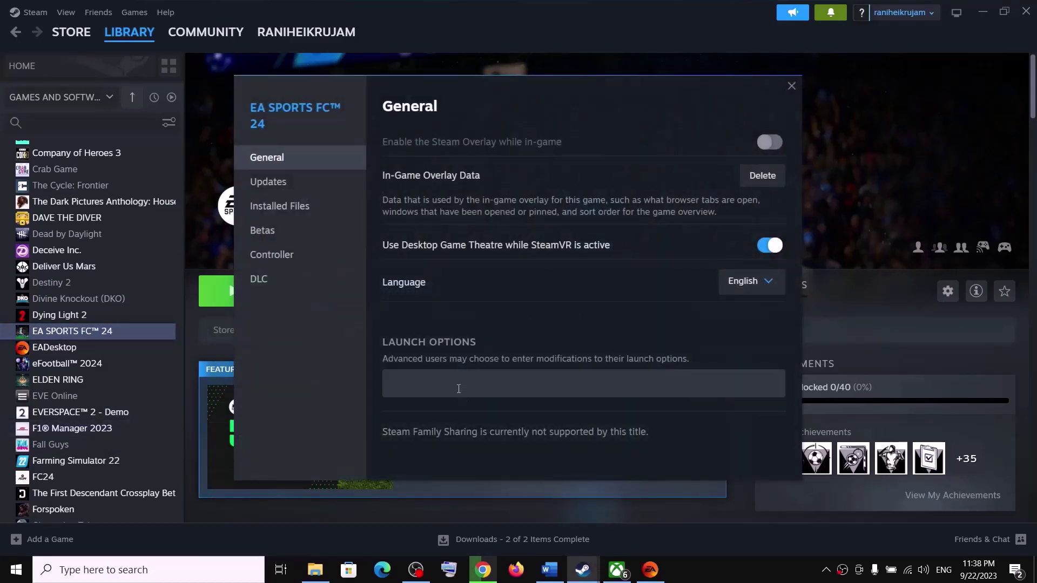
left_click(458, 388)
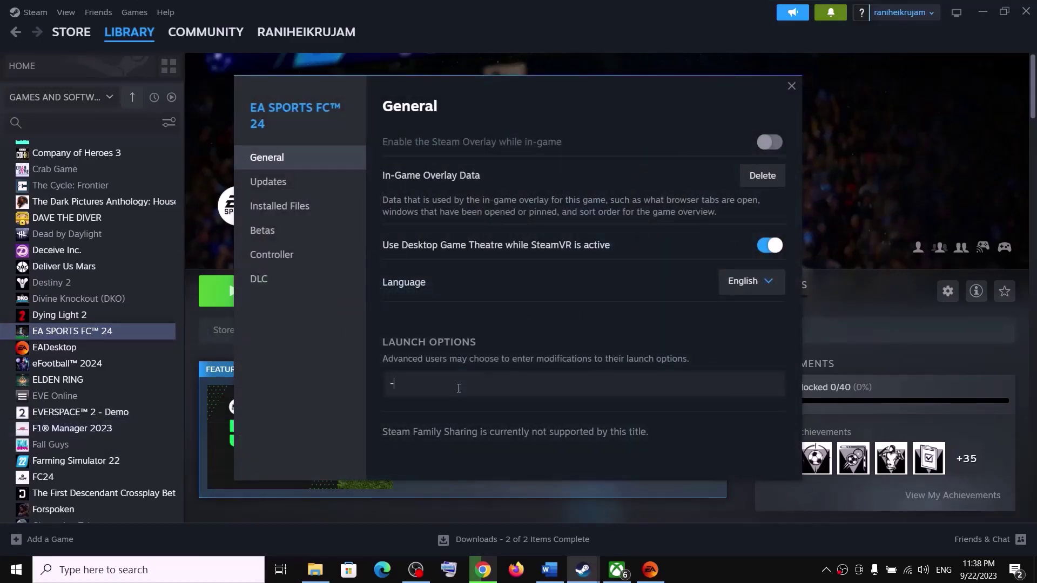
left_click(461, 433)
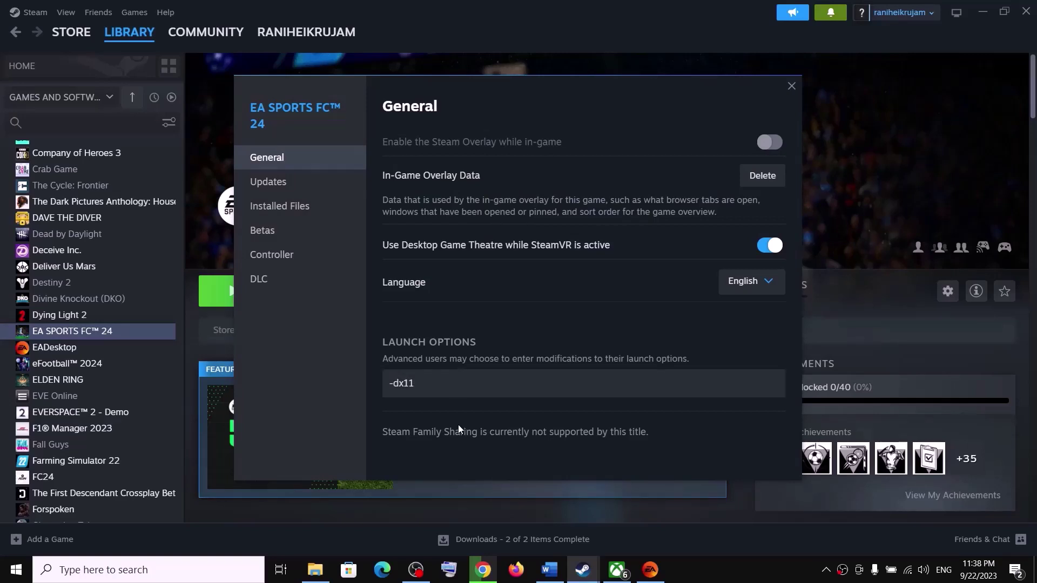
Replace the -dx11 launch option, clear the launch options entirely, and close the game's properties.
triple_click(440, 384)
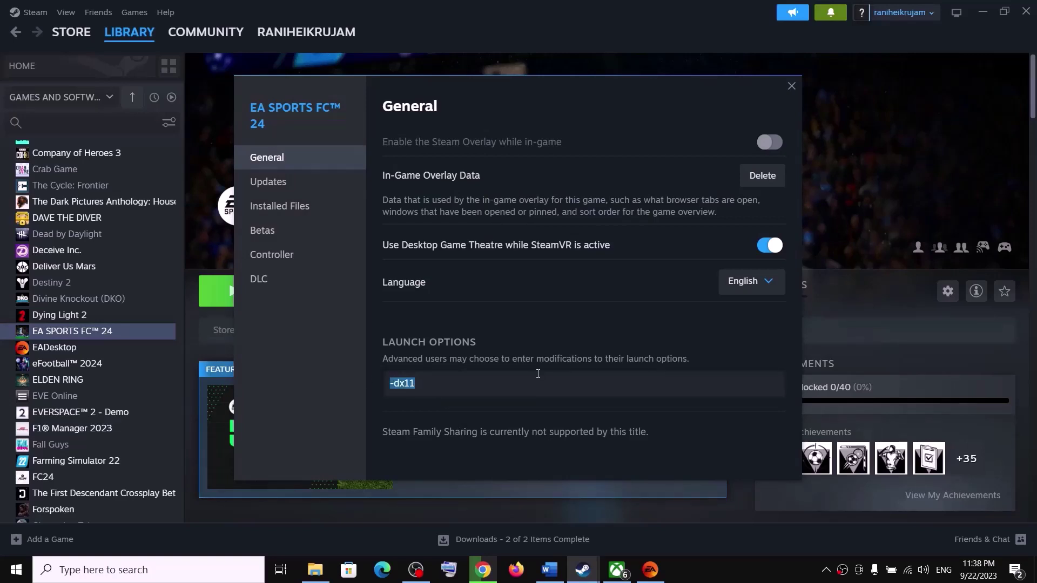
type("-")
left_click(584, 429)
left_click_drag(474, 387, 177, 391)
key("BackSpace")
left_click(506, 438)
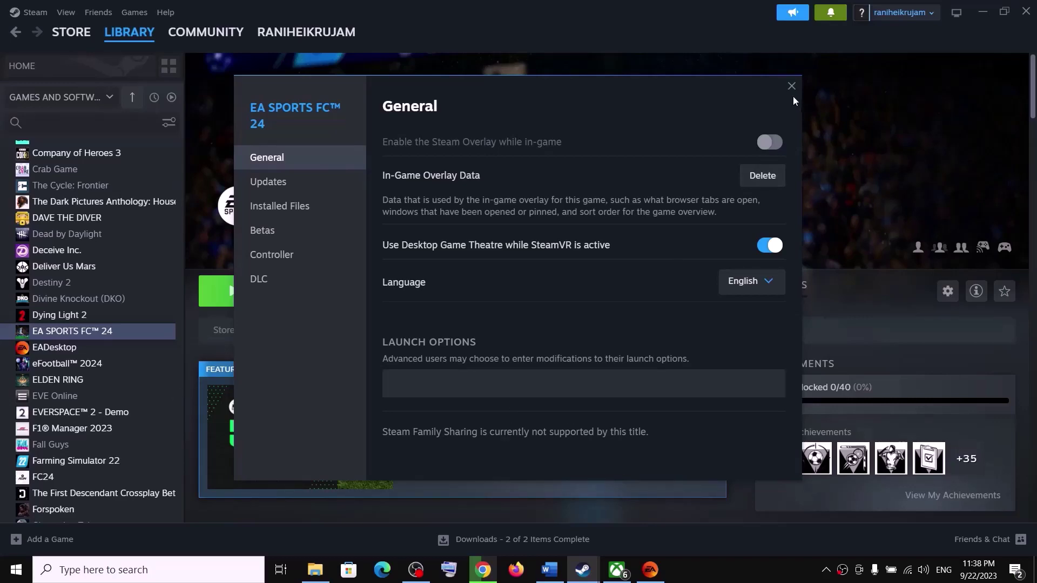
left_click(791, 87)
Return to the Word guide and highlight "Update Windows 10/11" in Step 26.
left_click(550, 570)
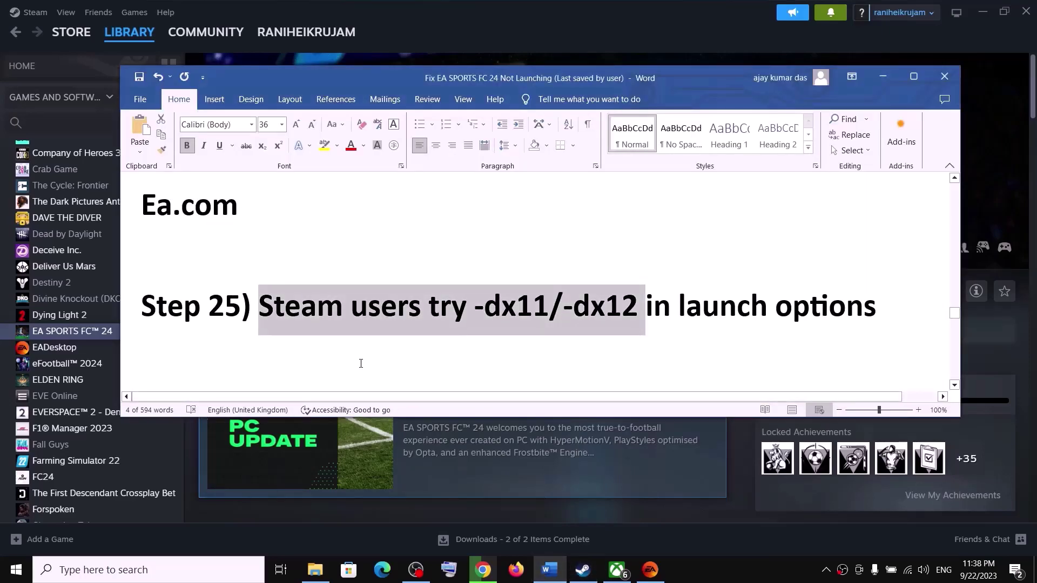
scroll(361, 363, "down", 3)
left_click_drag(322, 281, 611, 289)
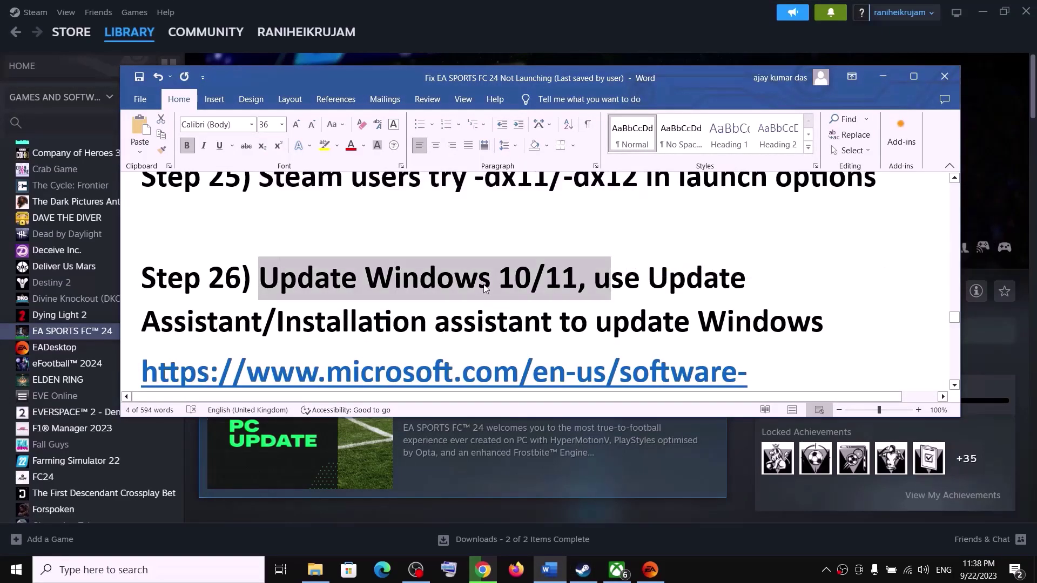
Open Windows Update in the Windows Settings and check for updates.
key("super+i")
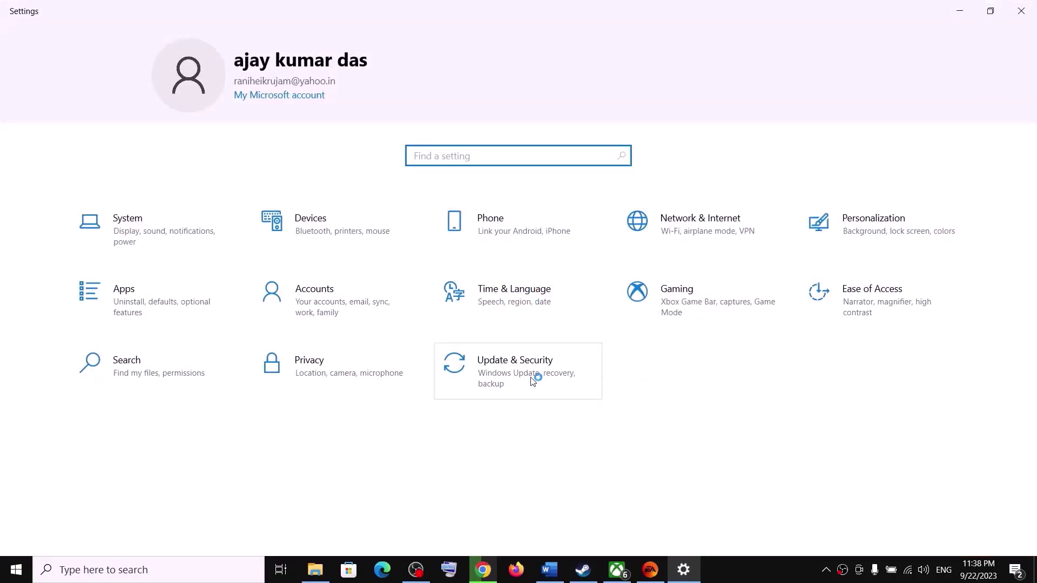
left_click(527, 378)
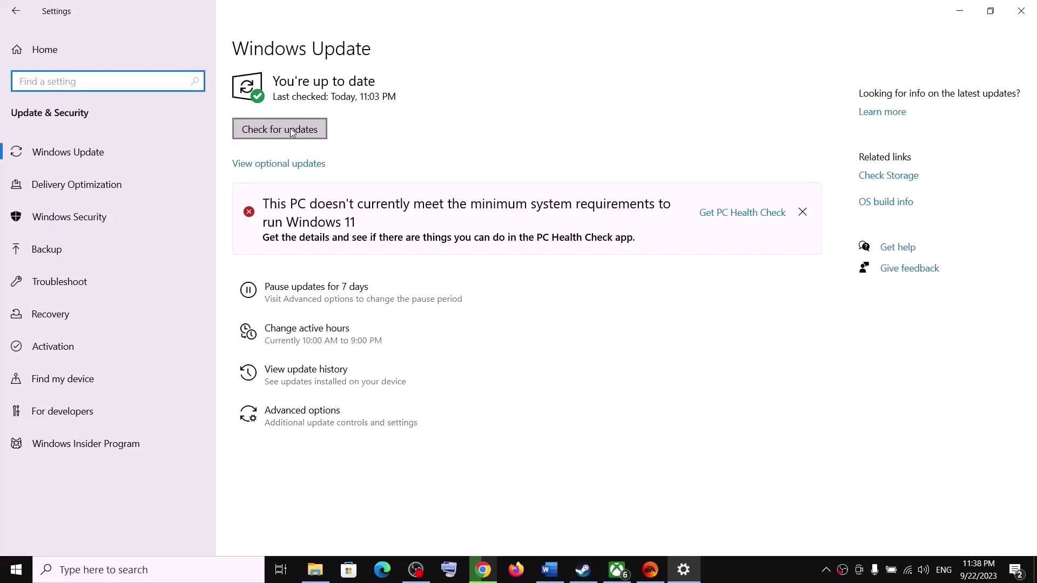
left_click(292, 127)
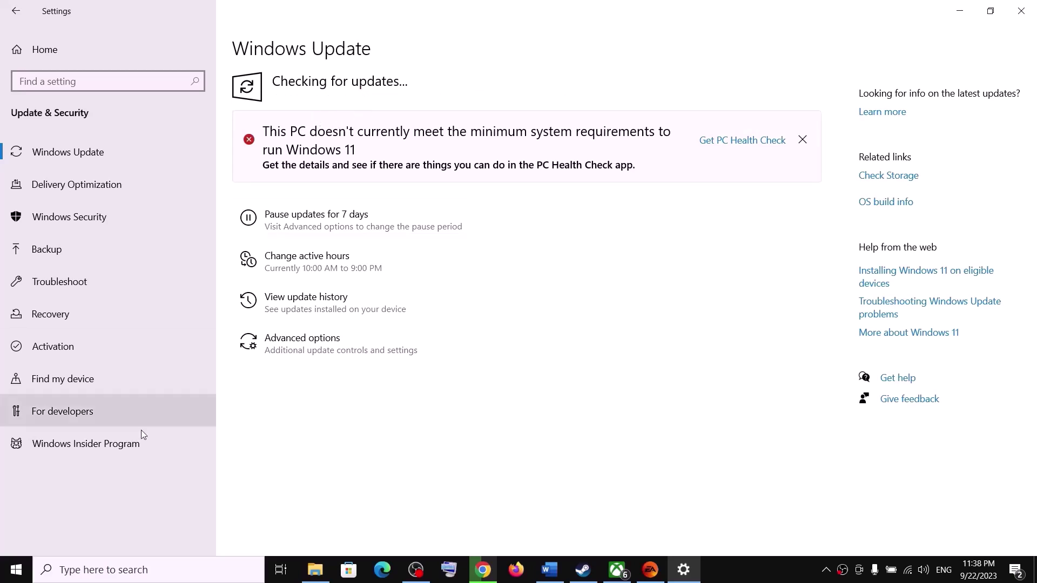
View the Restart option among the Windows power choices and dismiss it without restarting.
right_click(20, 567)
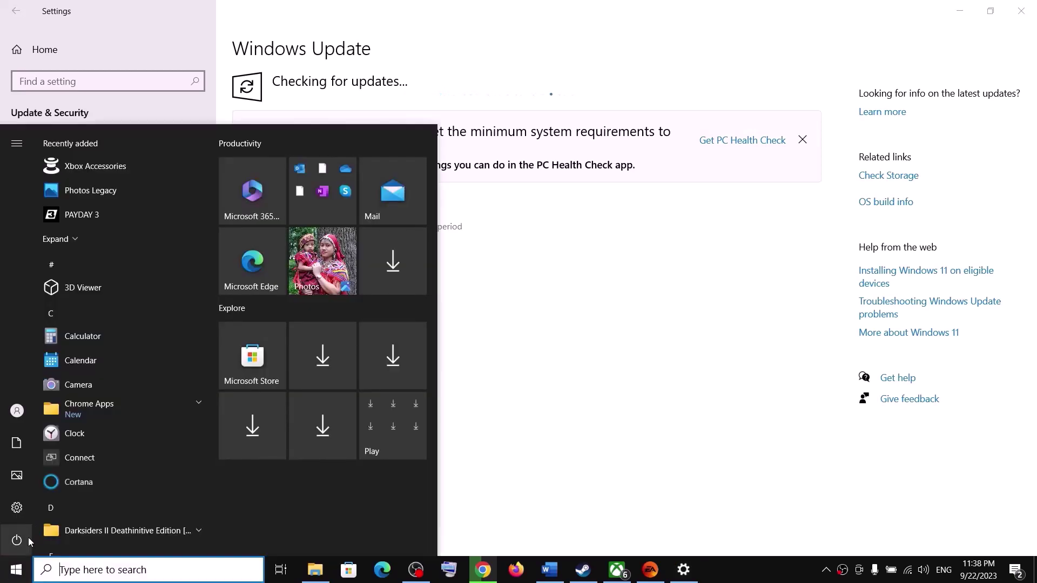
left_click(25, 539)
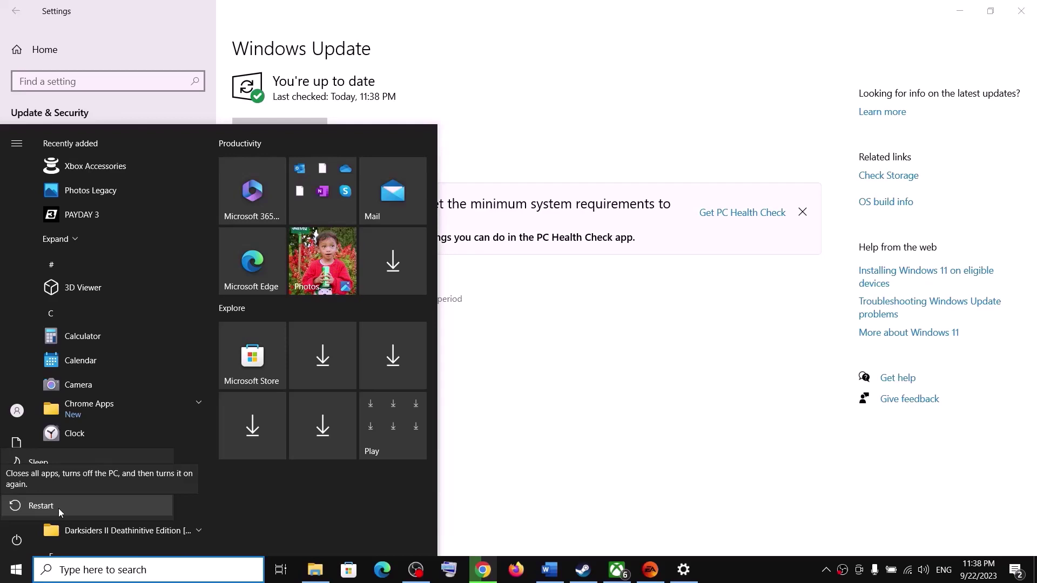
left_click(553, 60)
left_click(553, 60)
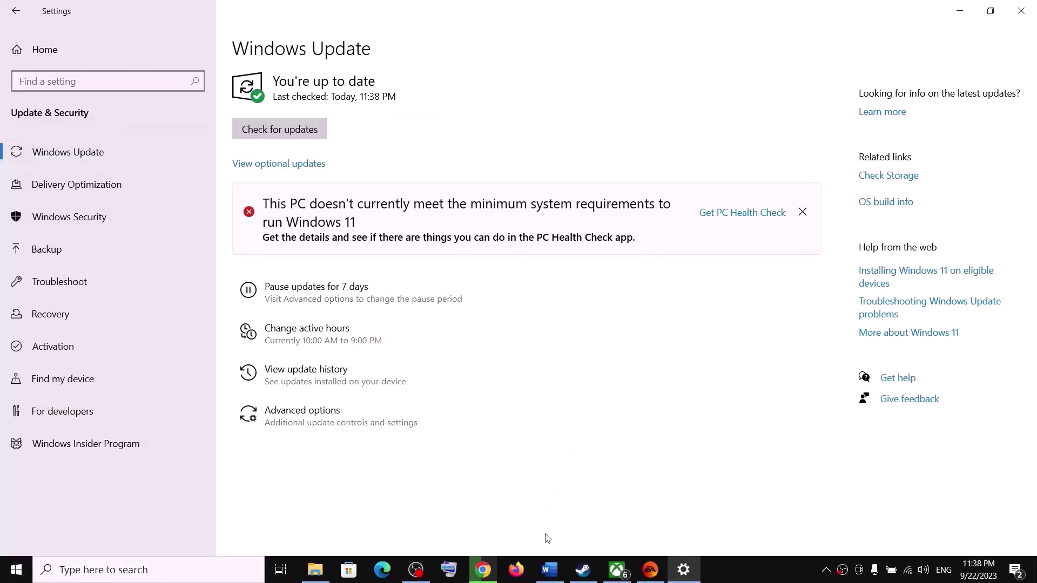
Return to the Word guide and view the Windows 11 and Windows 10 download links under Step 26.
left_click(549, 570)
scroll(393, 318, "down", 2)
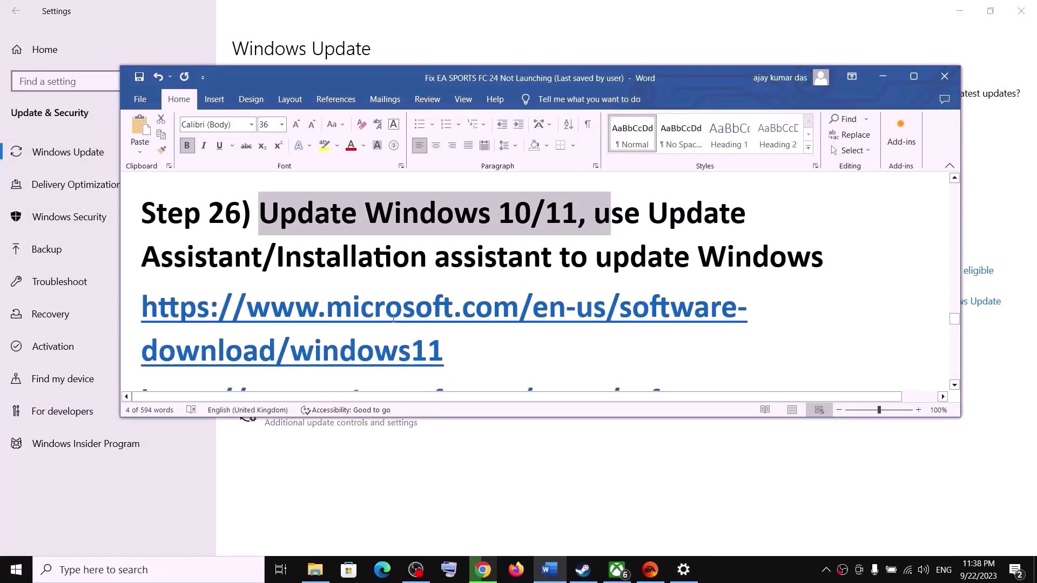
scroll(697, 244, "down", 2)
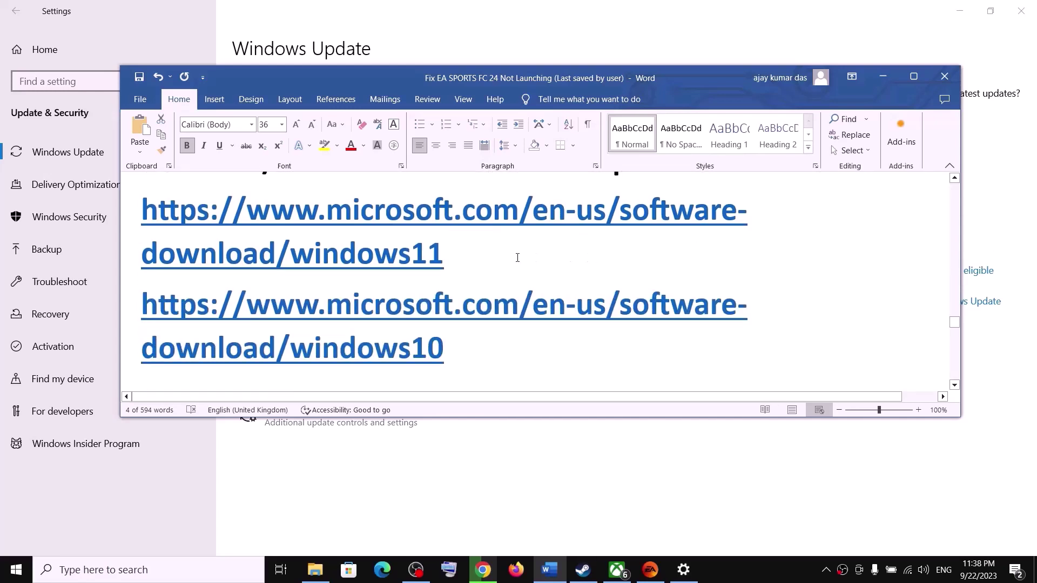
Replace "Assistant/Installation assistant" with "media creation" in the Step 26 heading of the guide.
scroll(493, 263, "up", 2)
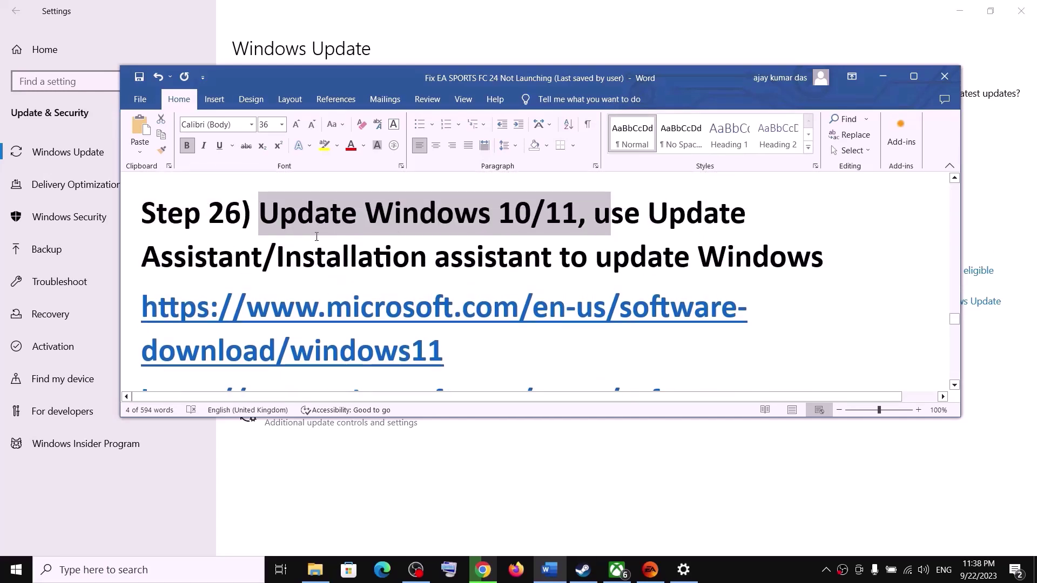
left_click_drag(551, 256, 141, 258)
type("media crea")
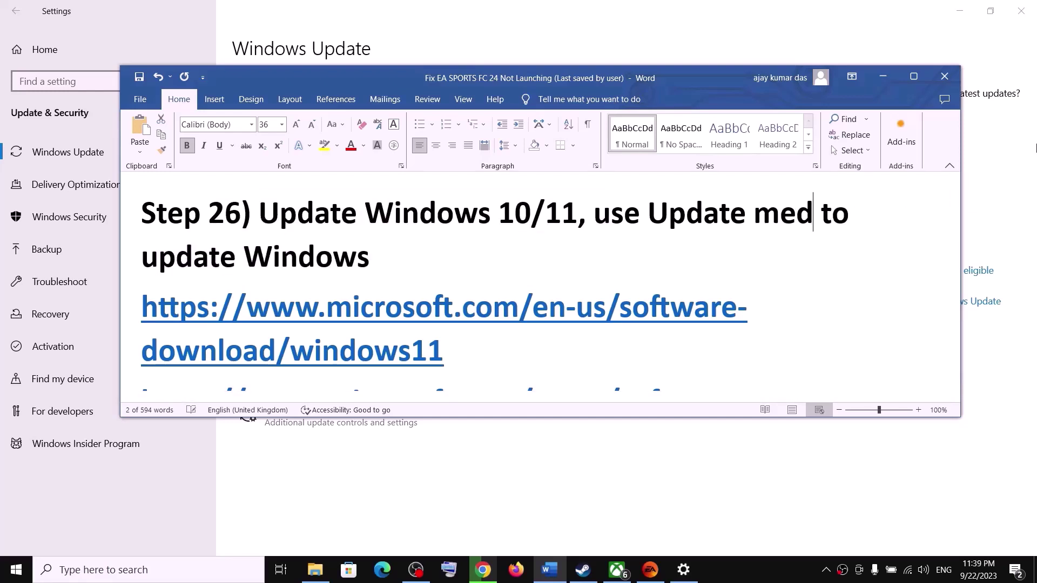
type("tion")
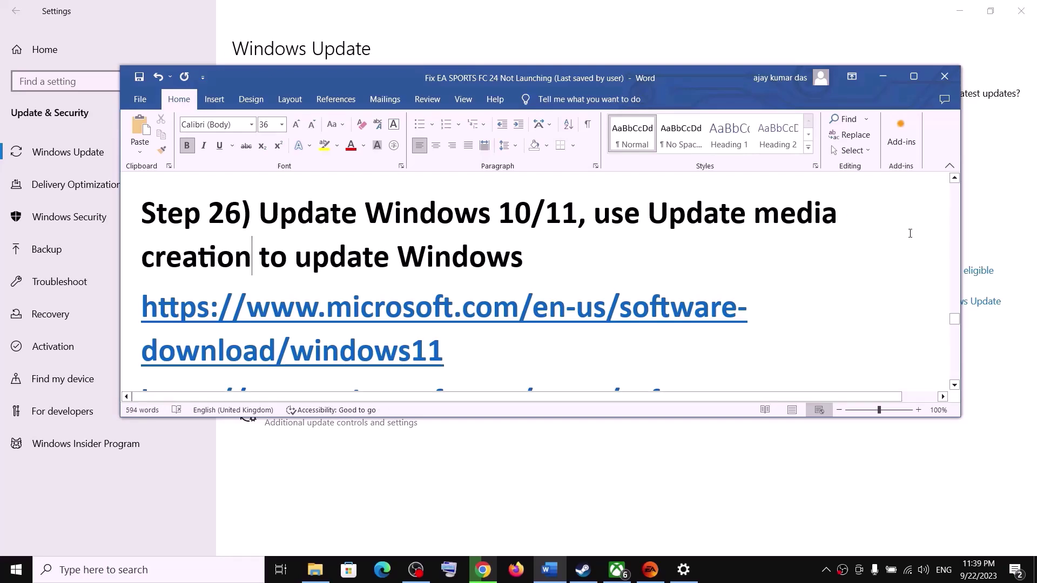
scroll(625, 278, "down", 3)
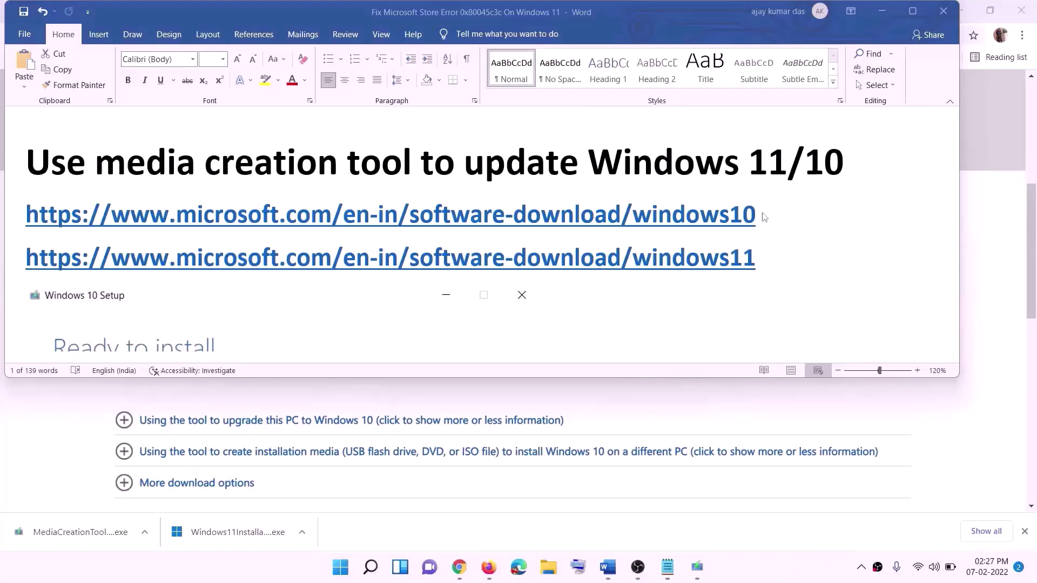
Highlight the Windows 10 and Windows 11 download links under the media creation tool heading.
left_click(764, 232)
triple_click(751, 212)
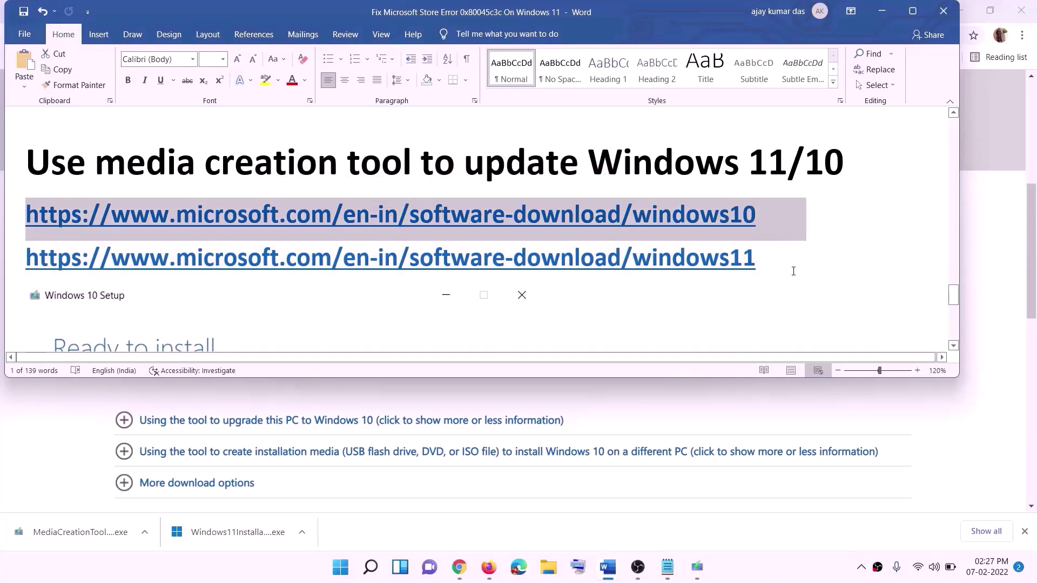
triple_click(772, 259)
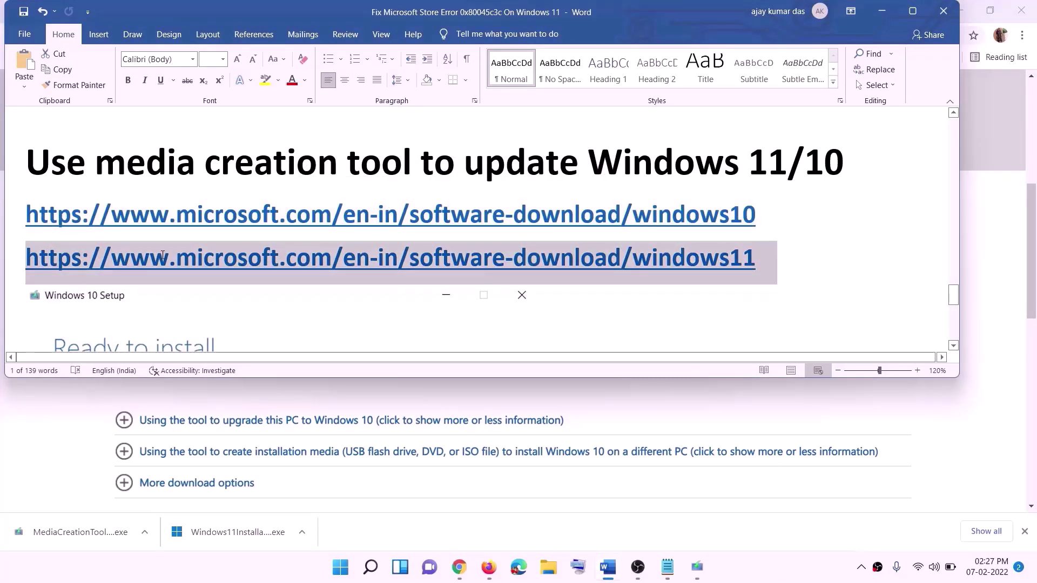
Switch to the Download Windows 10 page in Chrome and highlight the media creation tool text above its download option.
left_click(882, 11)
scroll(438, 270, "up", 6)
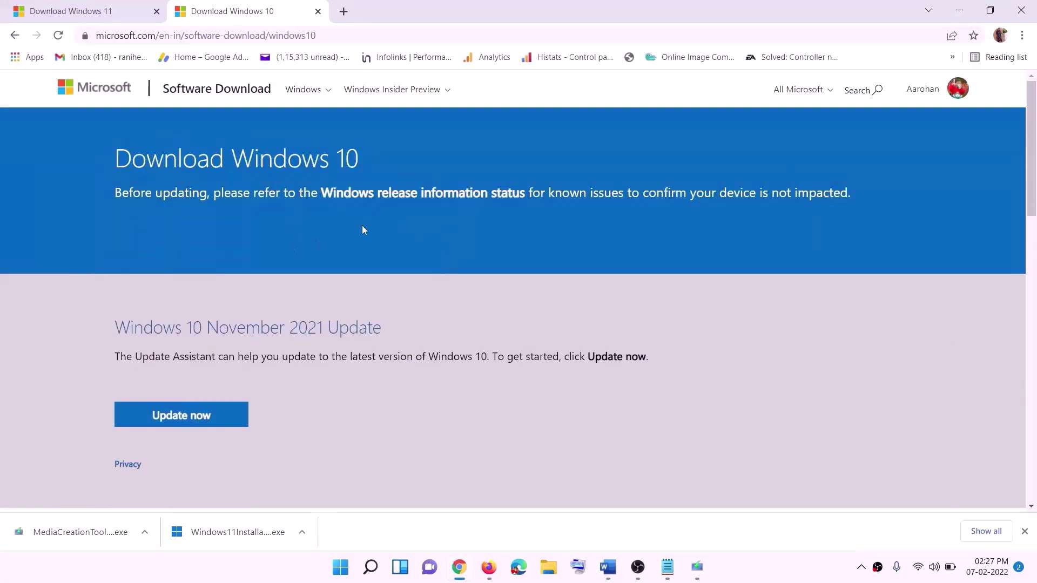
scroll(362, 226, "down", 5)
left_click_drag(123, 325, 232, 325)
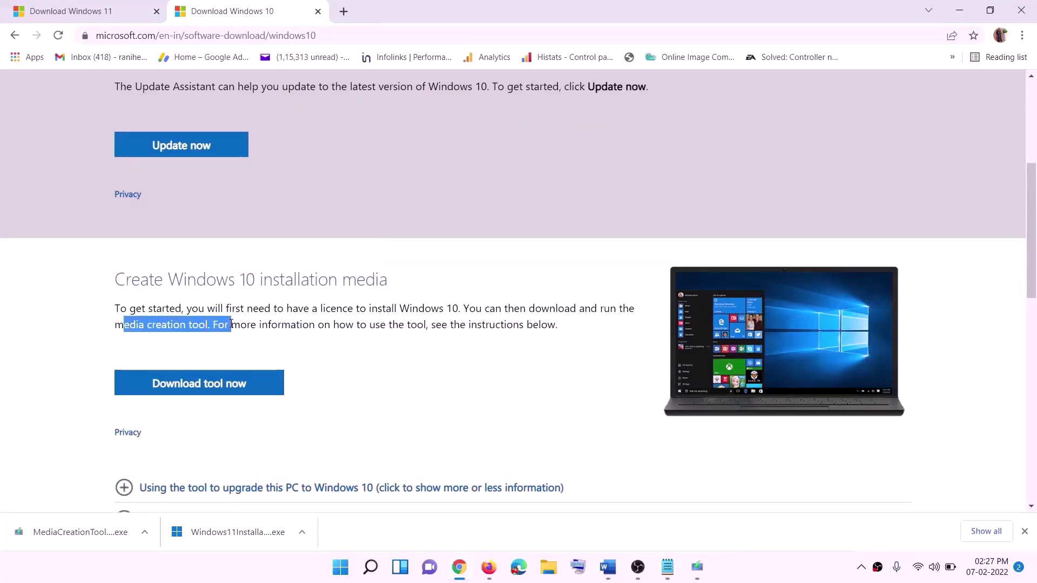
scroll(345, 296, "down", 3)
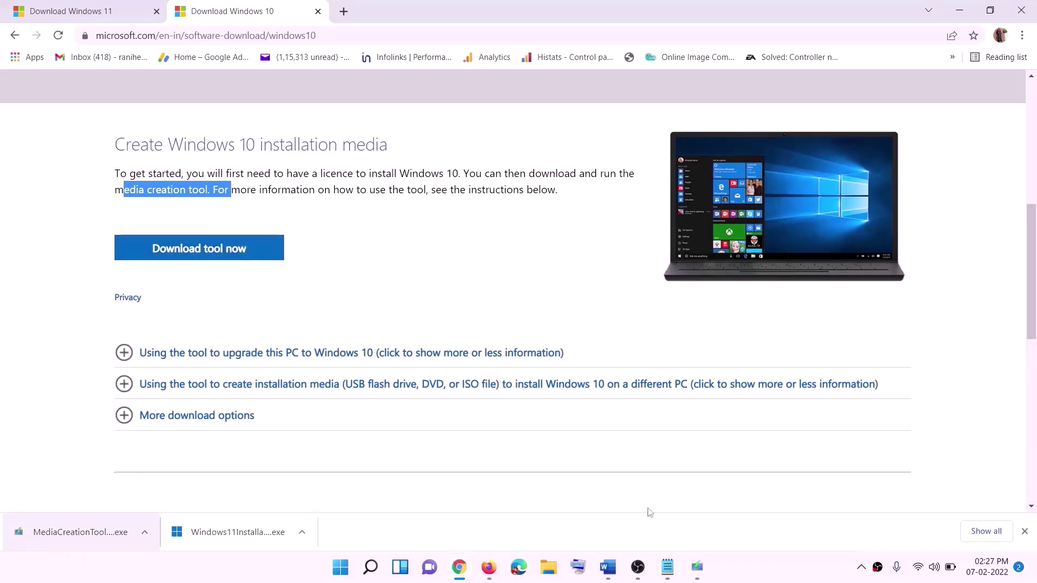
Accept the license terms in Windows 10 Setup and start the download with Upgrade this PC now.
left_click(705, 575)
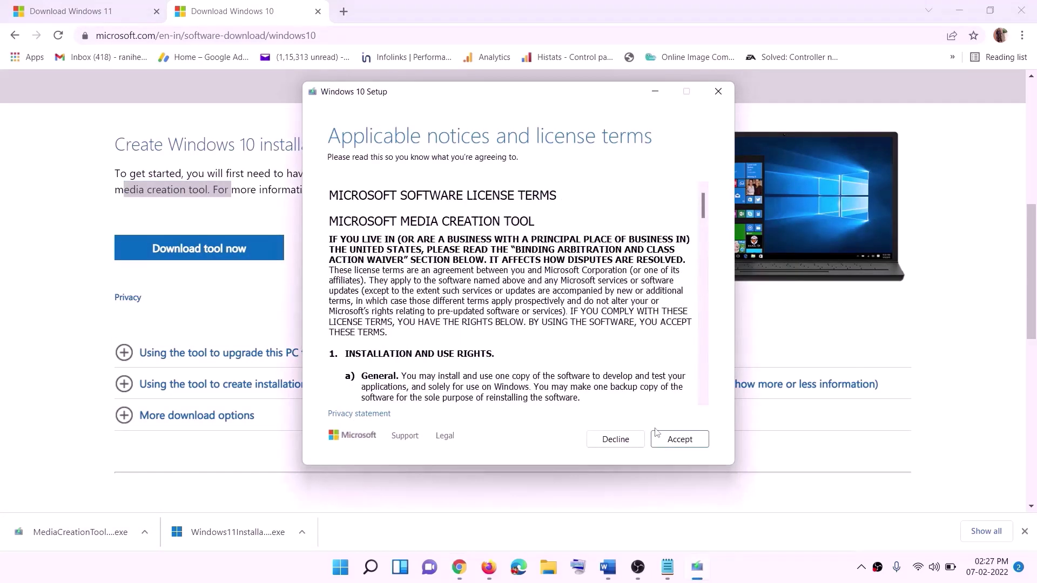
left_click(676, 440)
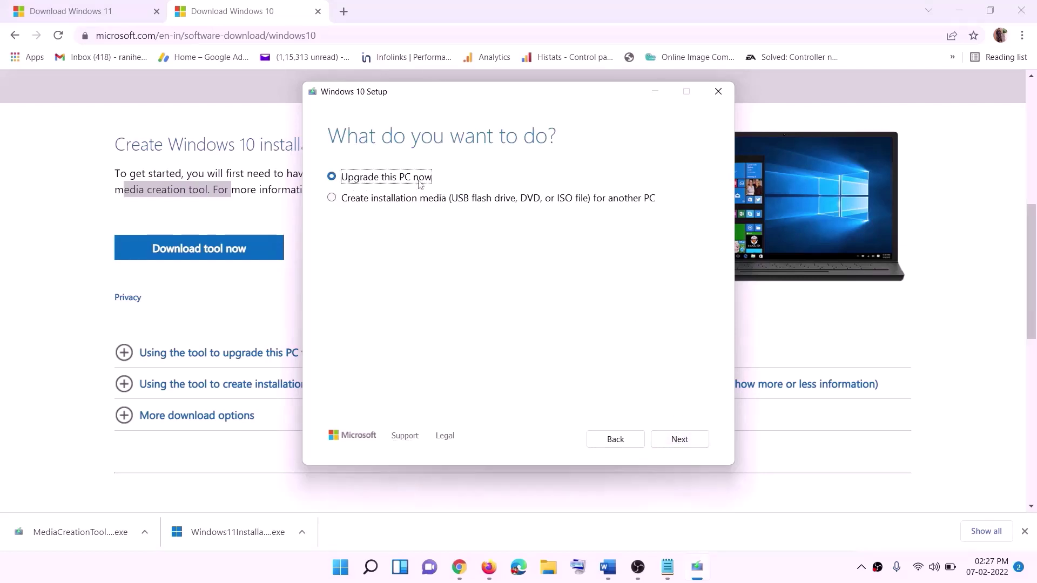
left_click(679, 439)
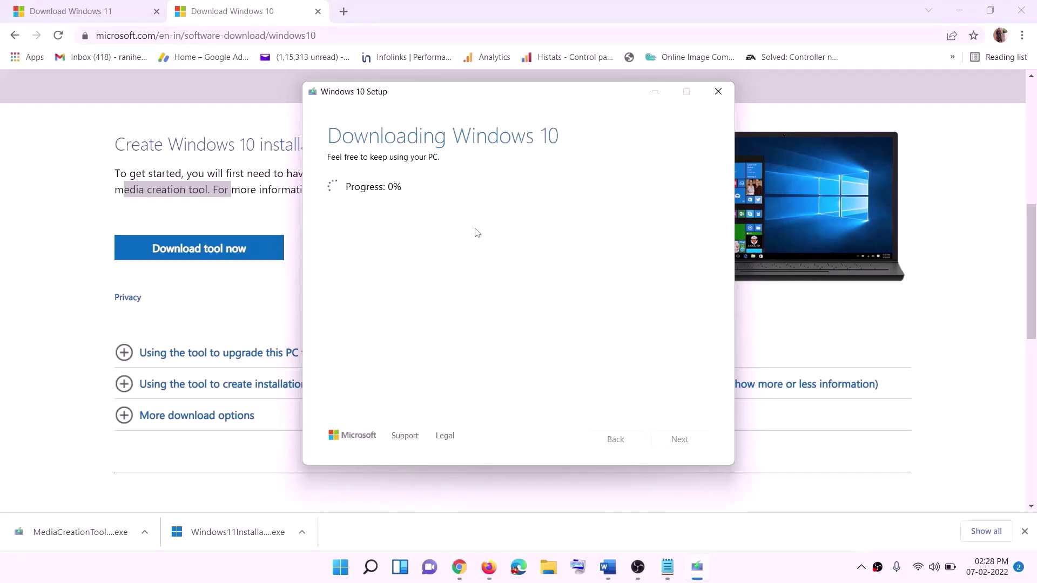
left_click(765, 575)
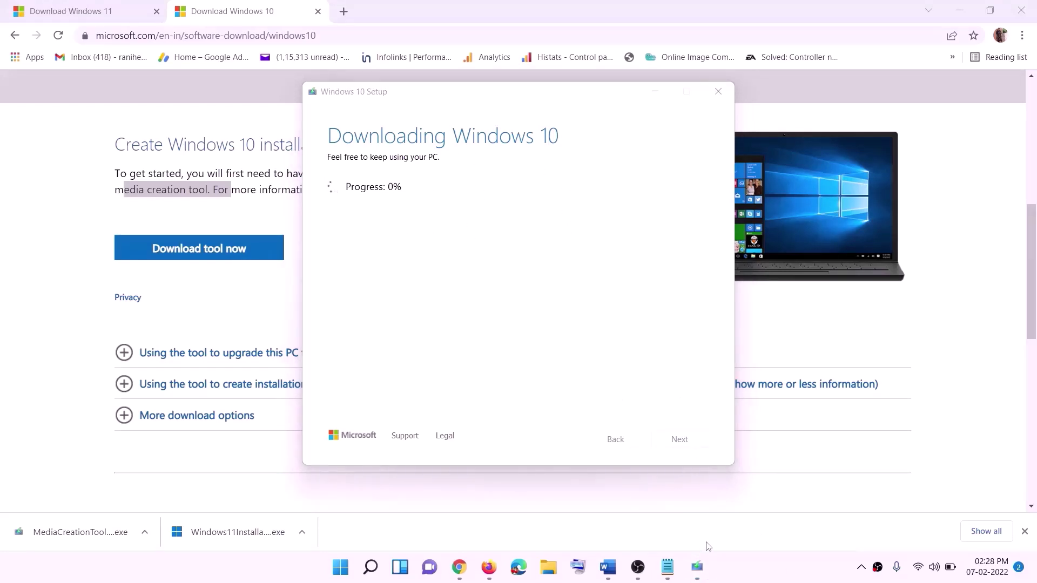
Return to the Word document, maximize it and examine the Windows 10 Setup "Ready to install" illustration down to its Install option.
left_click(615, 576)
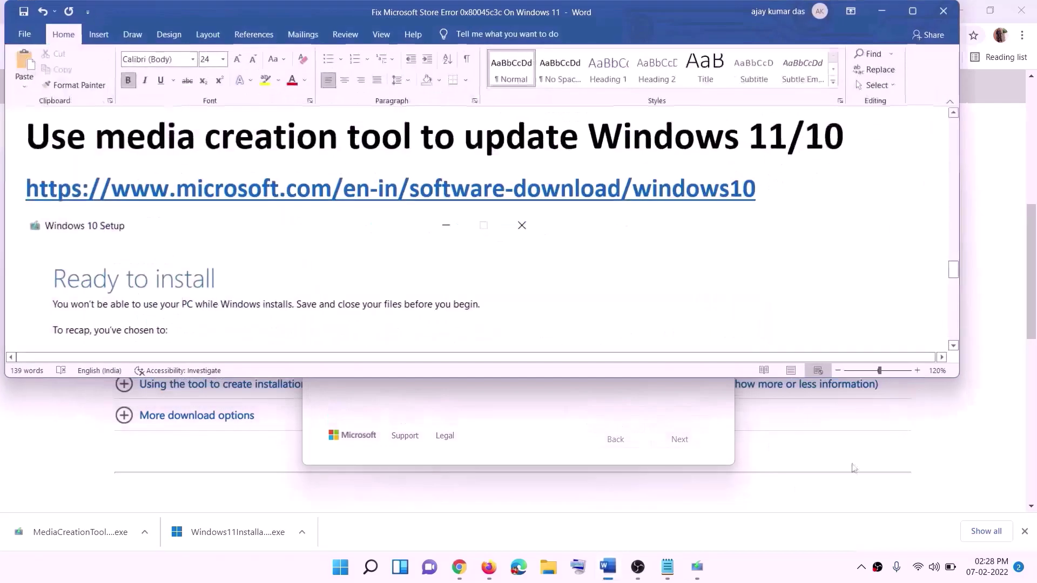
scroll(56, 259, "down", 2)
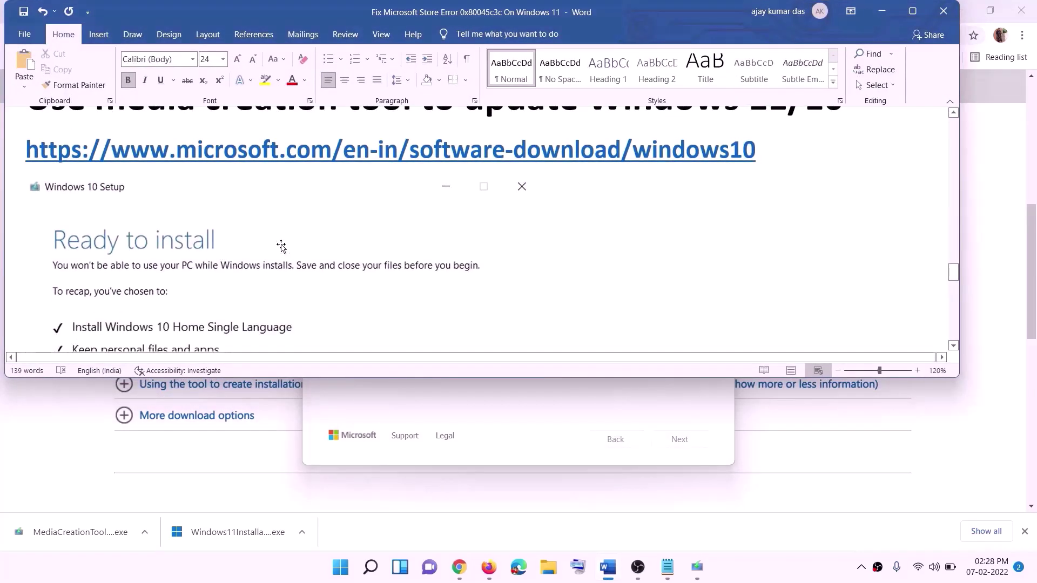
left_click(913, 11)
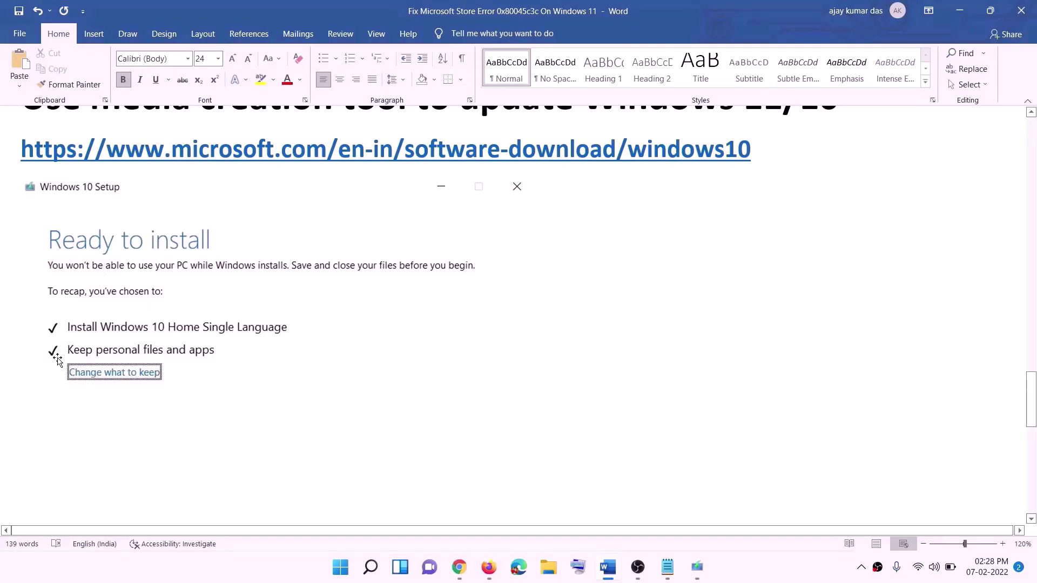
scroll(531, 375, "down", 2)
scroll(532, 377, "down", 1)
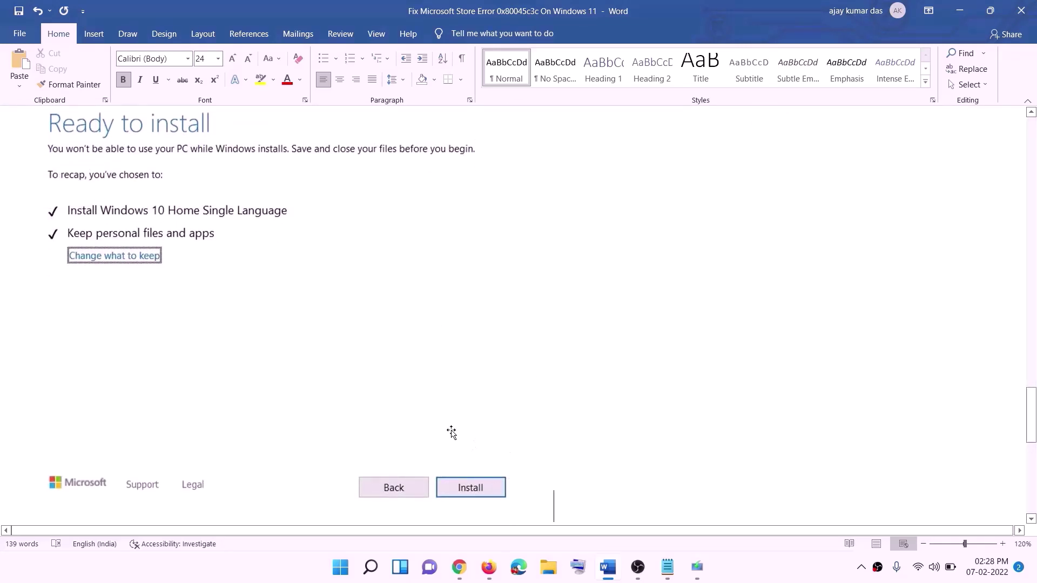
scroll(424, 334, "up", 1)
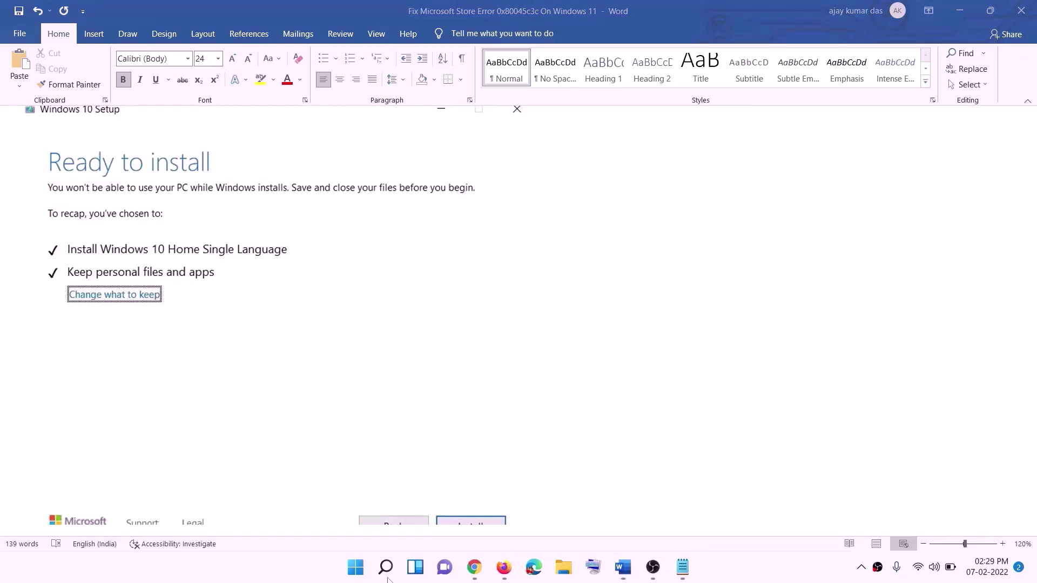
Download the media creation tool from the Create Windows 11 Installation Media section in Chrome and launch it.
left_click(476, 569)
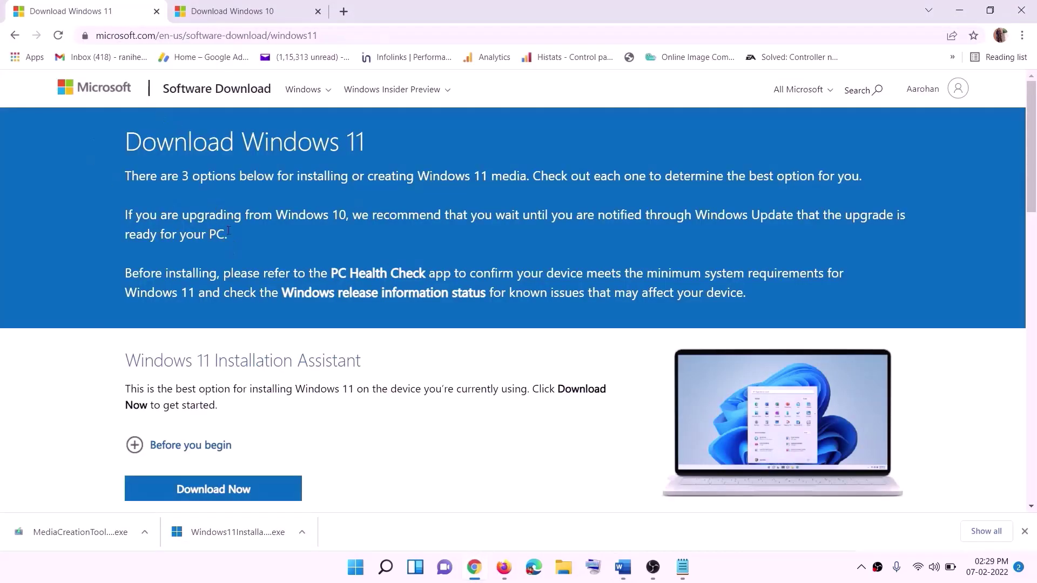
scroll(228, 231, "down", 5)
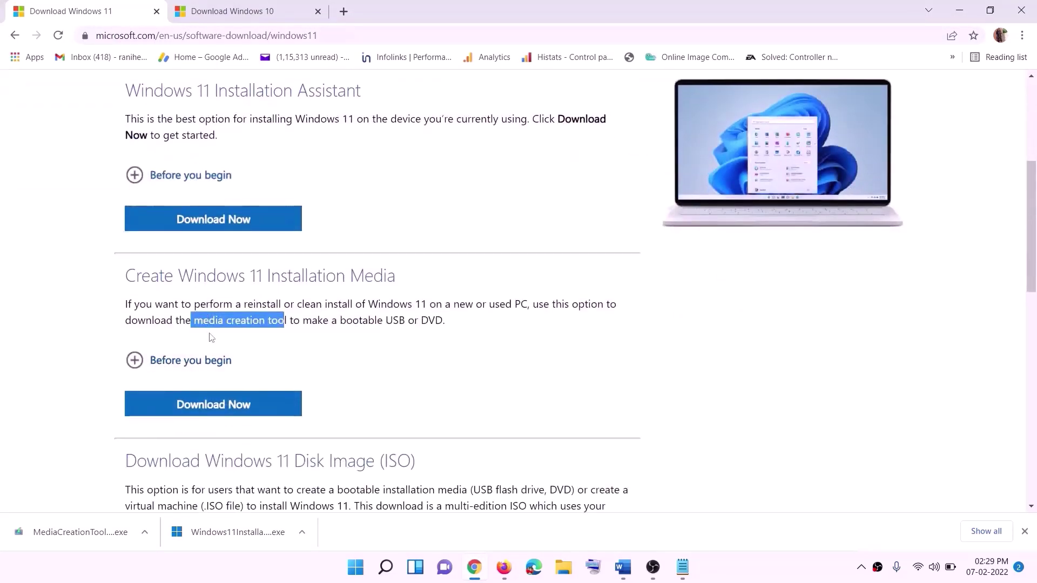
left_click_drag(194, 320, 300, 321)
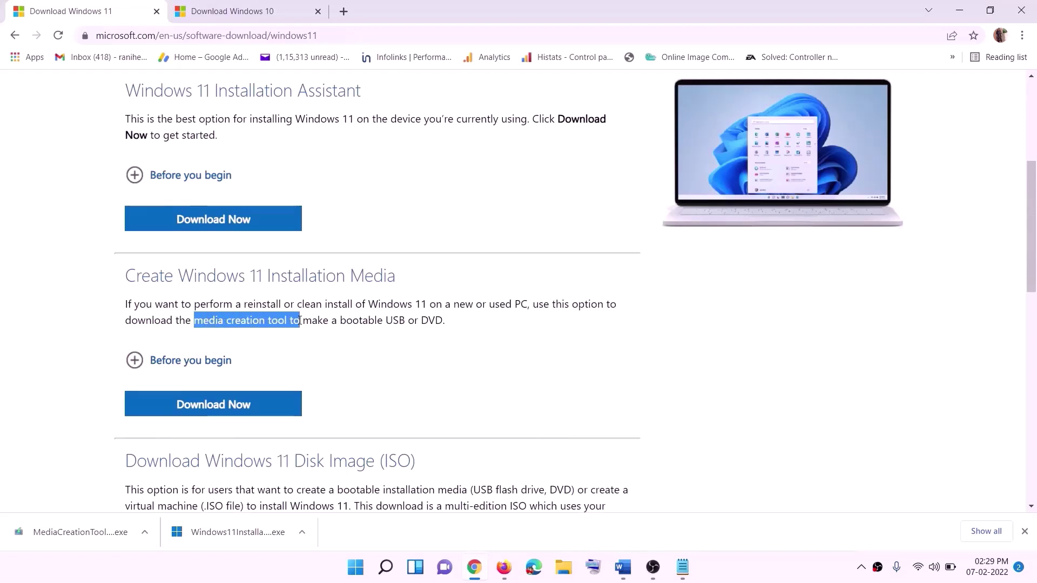
left_click(206, 410)
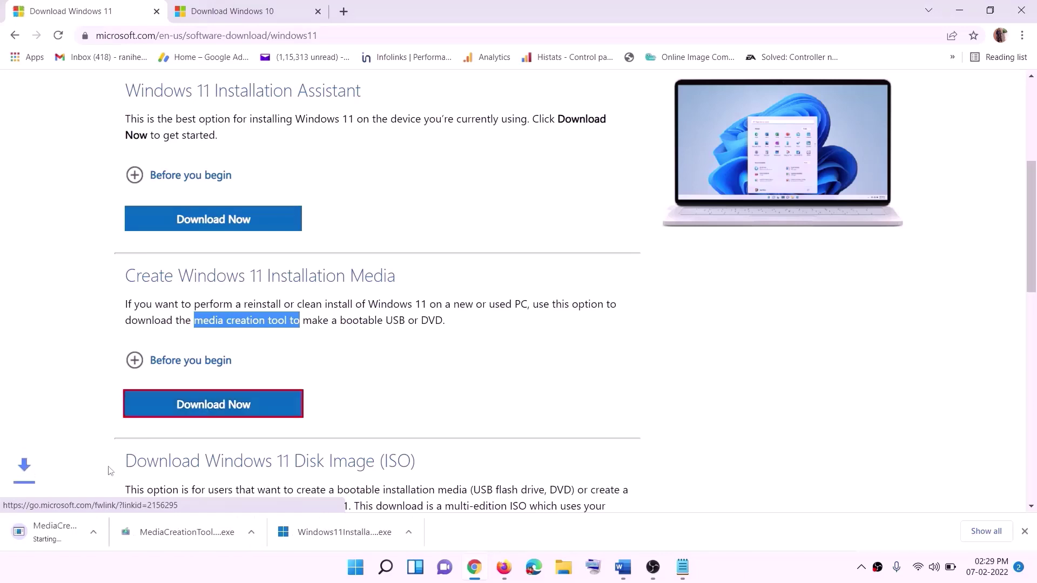
left_click(81, 532)
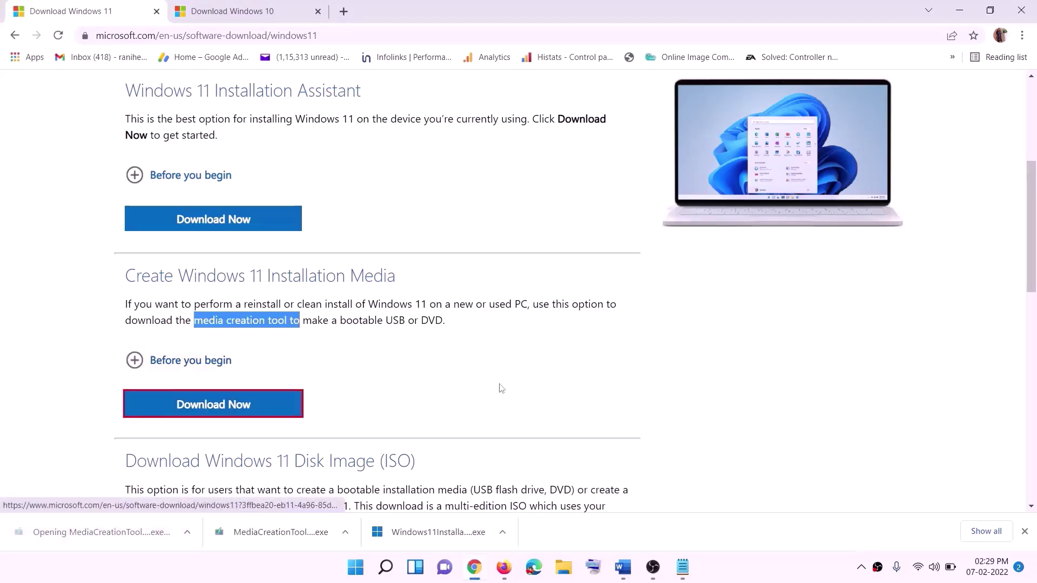
left_click(460, 397)
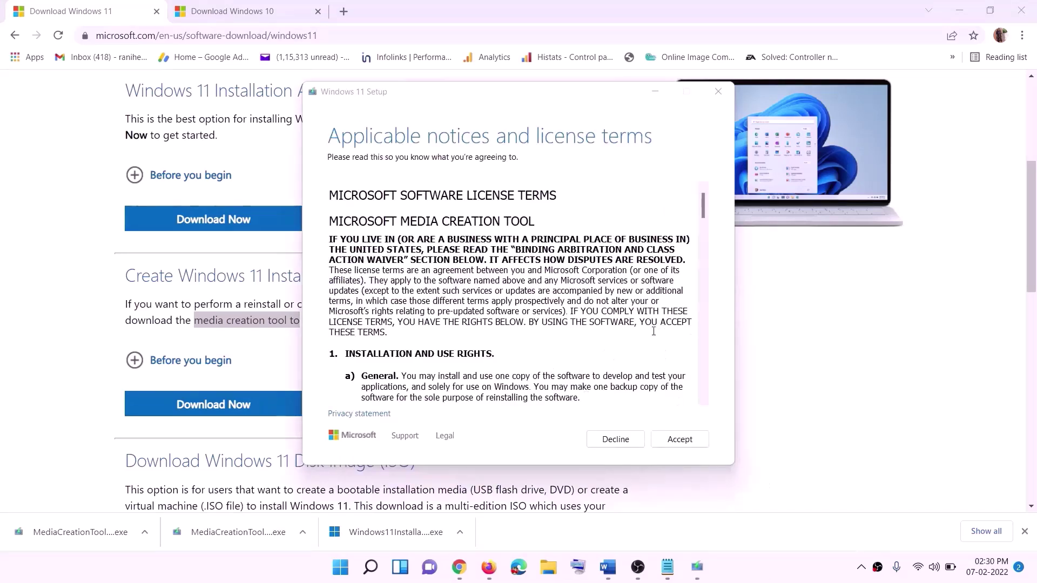
Accept the Windows 11 Setup terms and recommended options, and save the media as an ISO file named Windows on the Desktop.
left_click(673, 439)
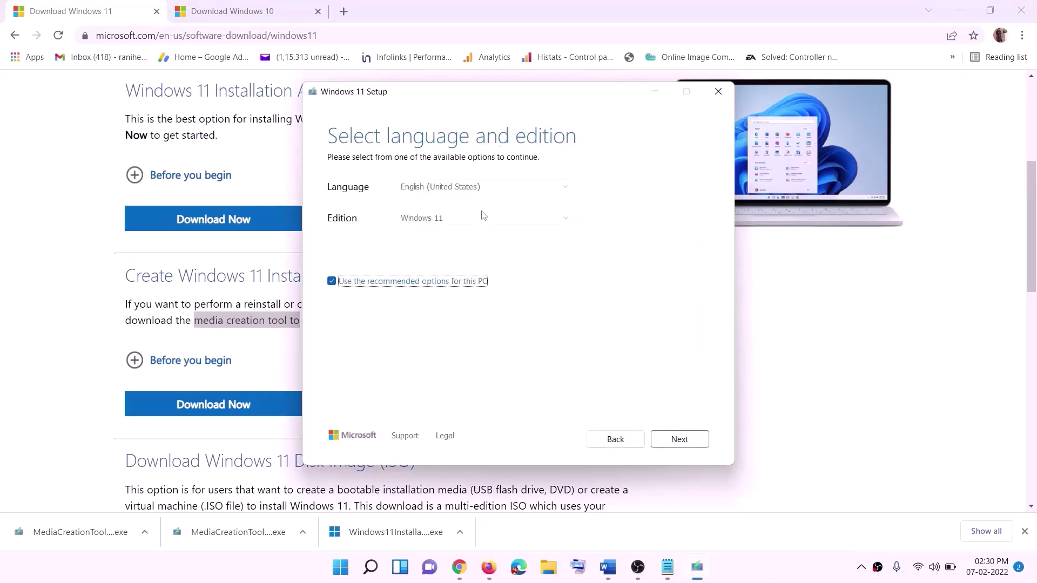
left_click(673, 439)
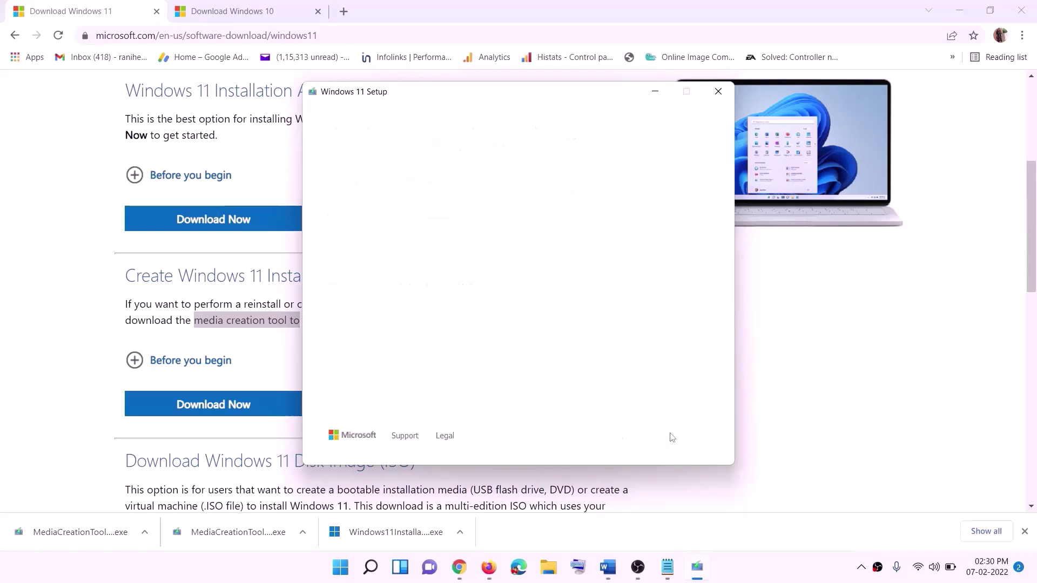
left_click(356, 233)
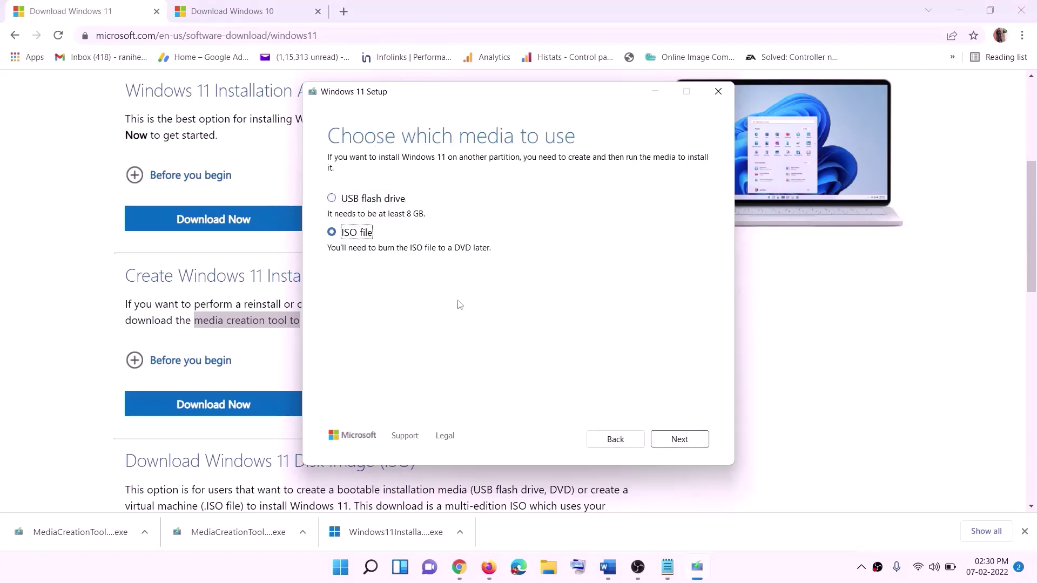
left_click(685, 439)
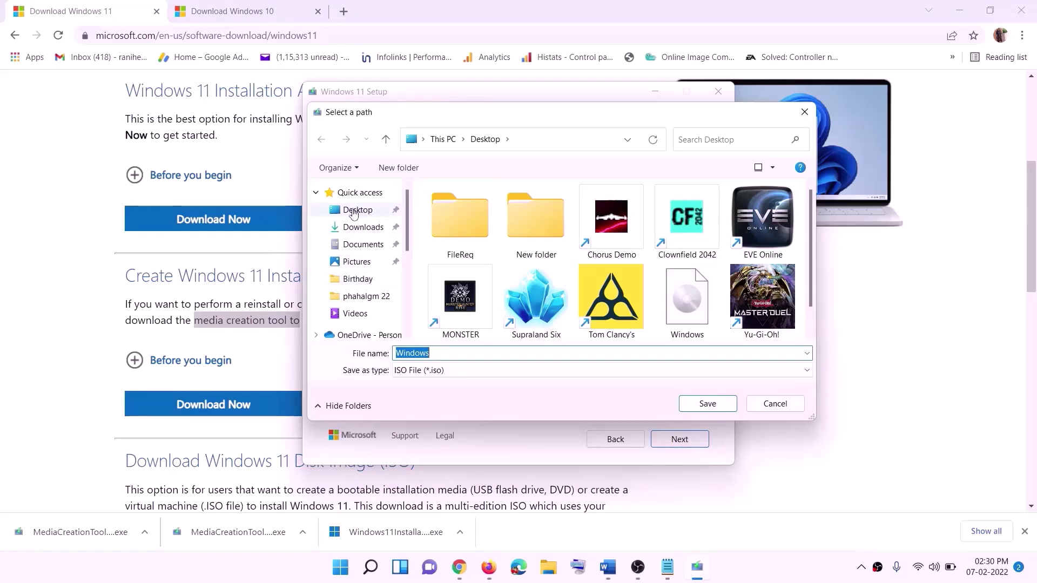
left_click(355, 212)
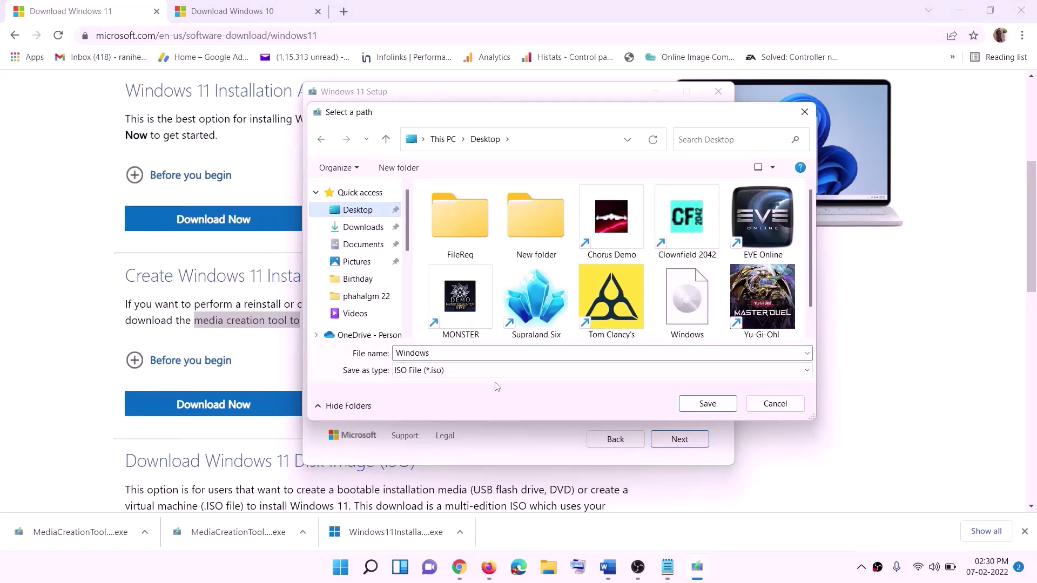
left_click(701, 403)
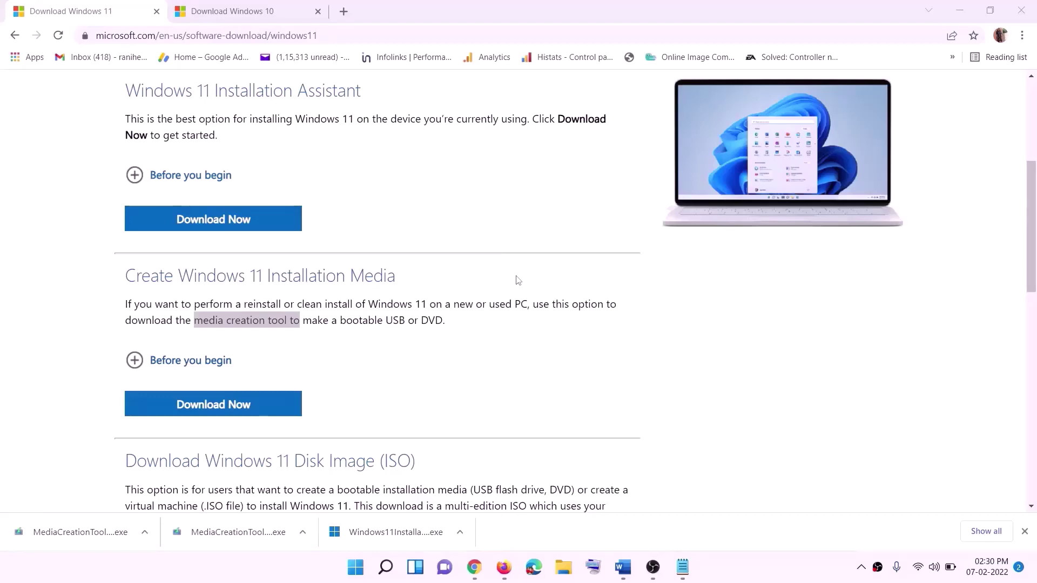
Show the desktop, move the Windows ISO file to a free spot below its neighbours and open it.
key("super+d")
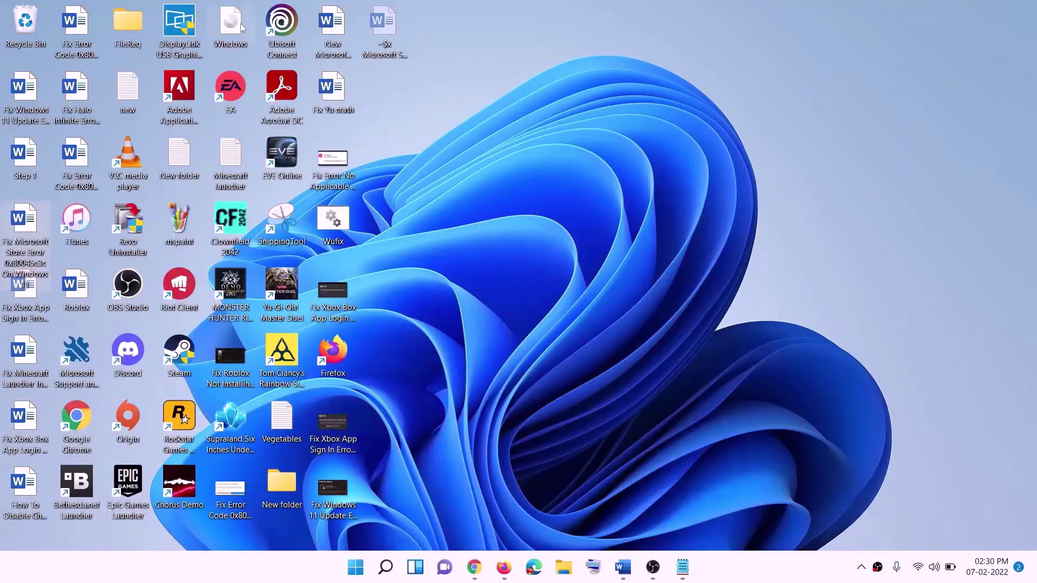
left_click_drag(241, 29, 416, 382)
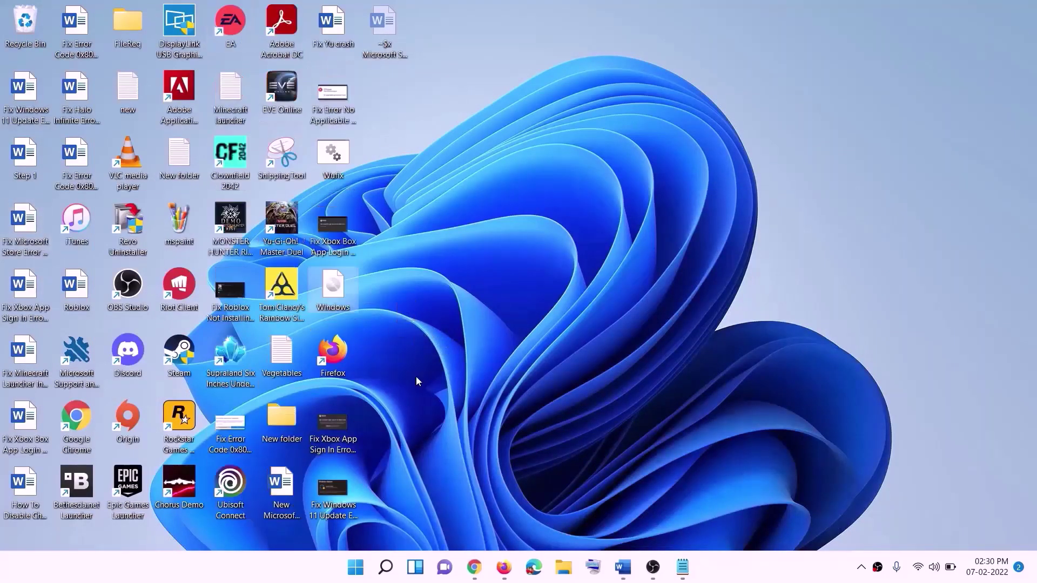
double_click(339, 291)
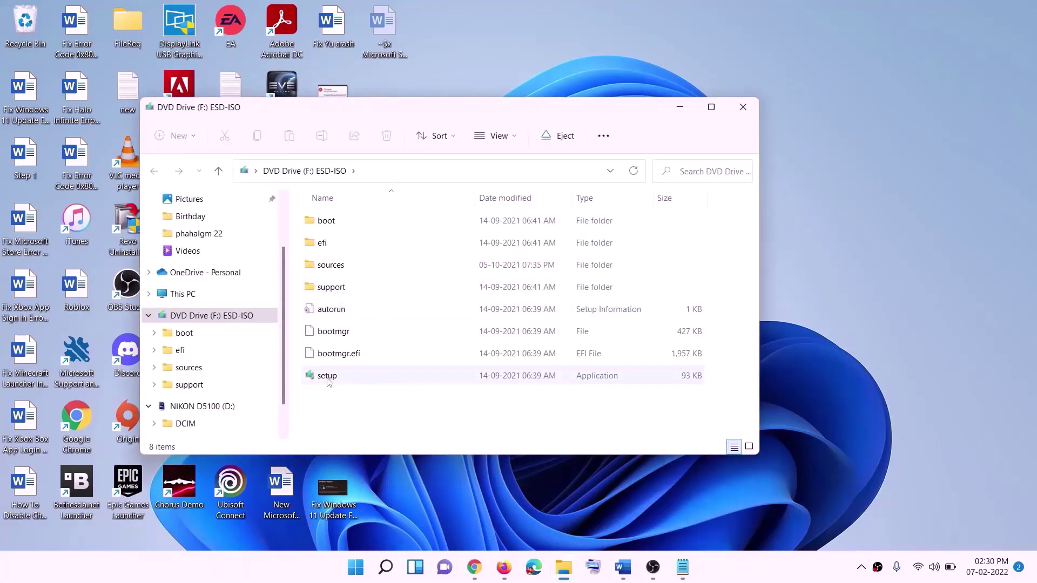
Run the setup application from the mounted ESD-ISO drive.
left_click(329, 380)
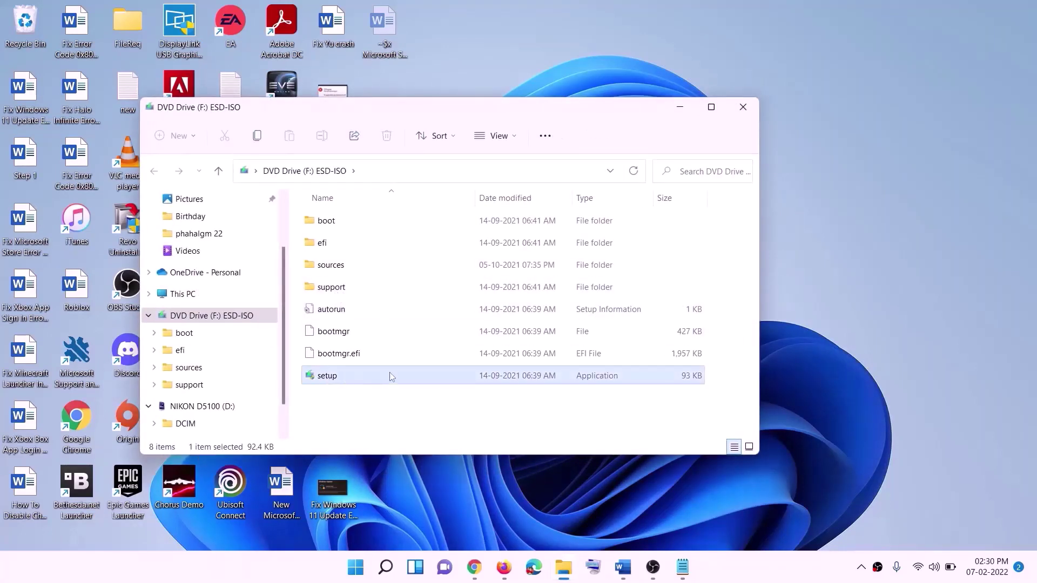
double_click(353, 374)
left_click(416, 424)
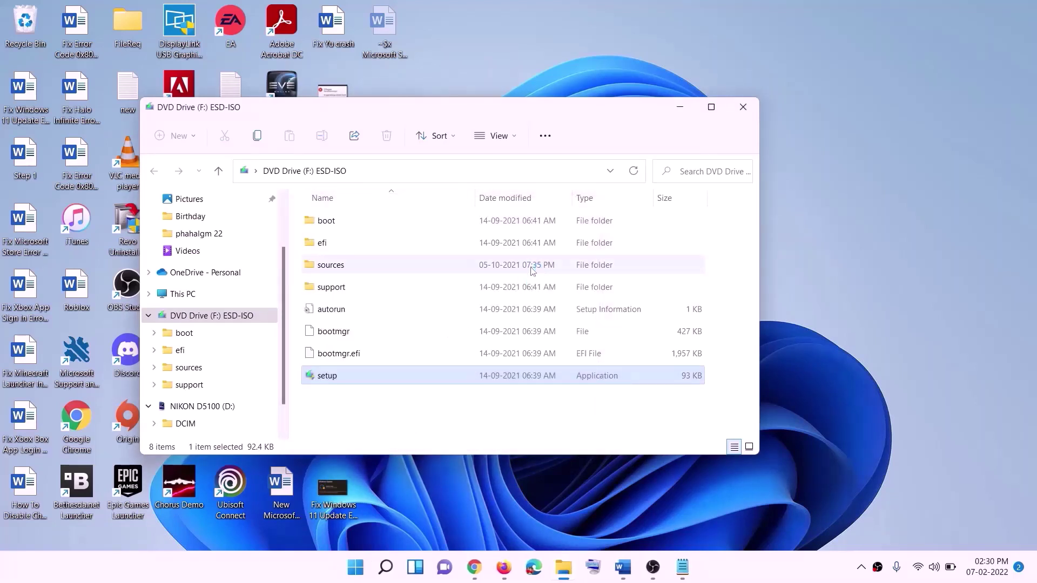
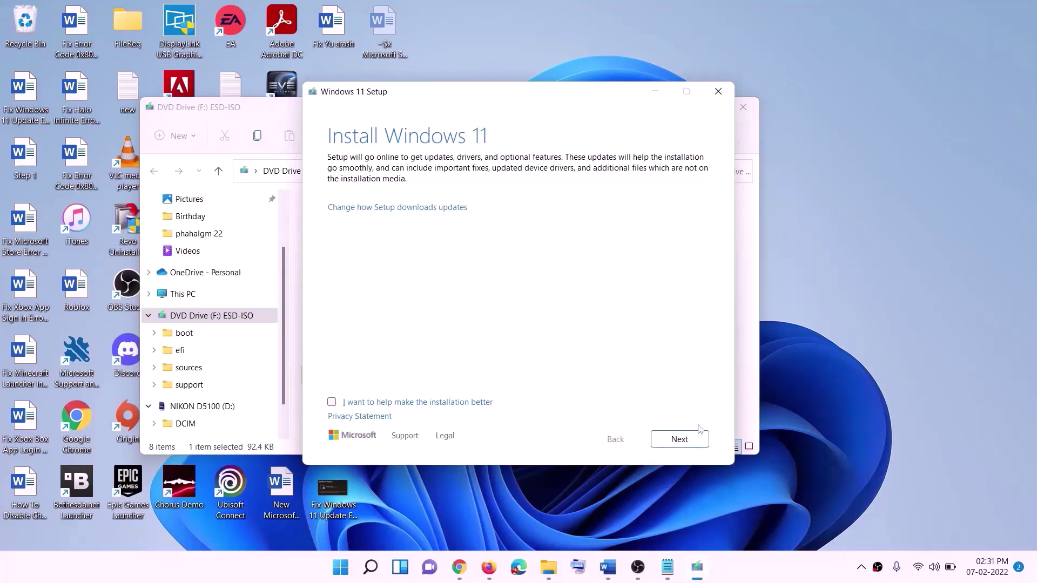
Continue Windows 11 Setup past the online updates page and review the Ready to install screenshot in the Word document.
left_click(684, 441)
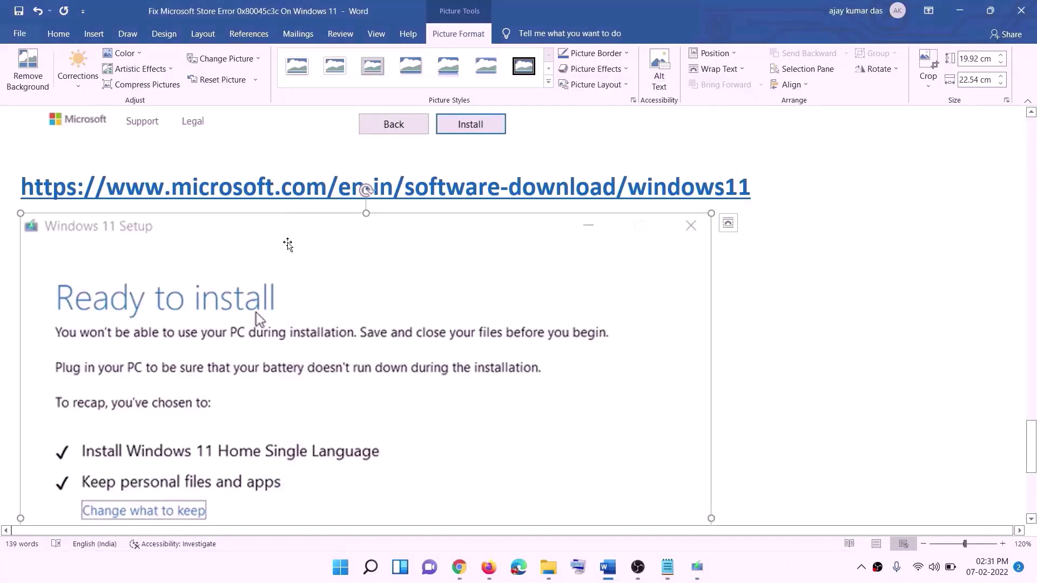
scroll(242, 270, "down", 3)
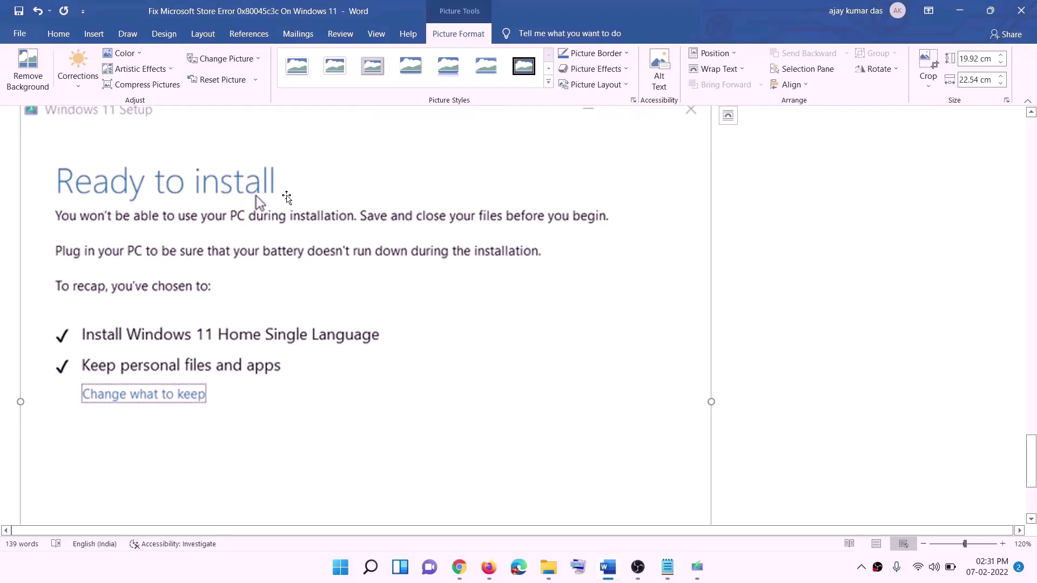
scroll(285, 210, "down", 1)
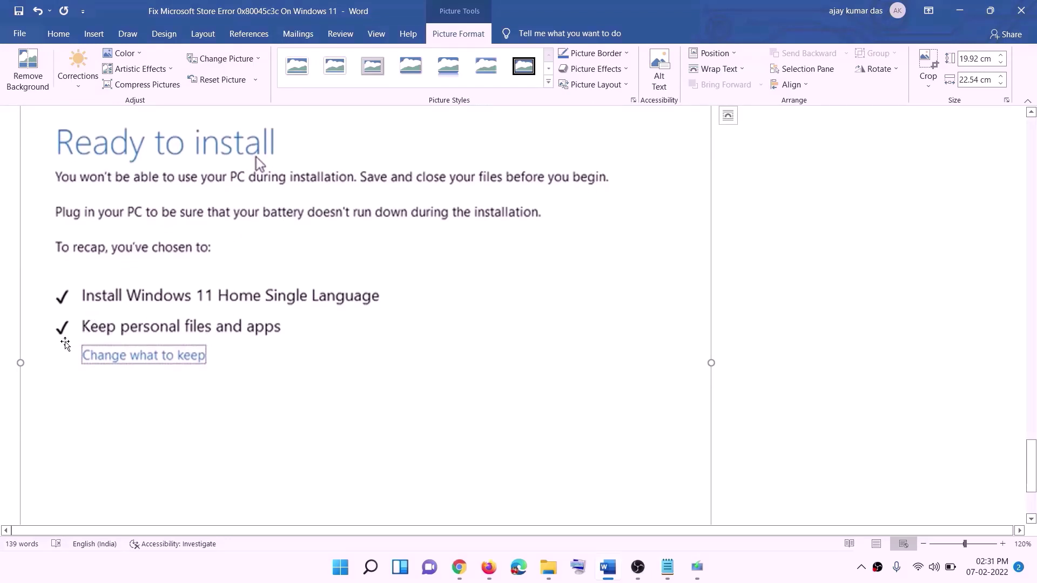
scroll(400, 340, "down", 5)
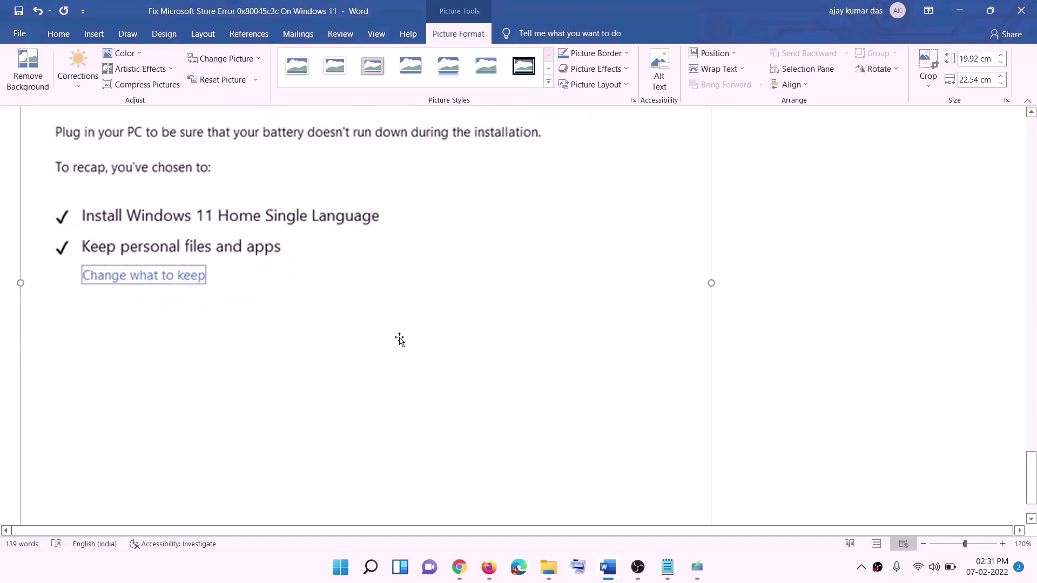
scroll(551, 404, "up", 6)
scroll(551, 404, "up", 3)
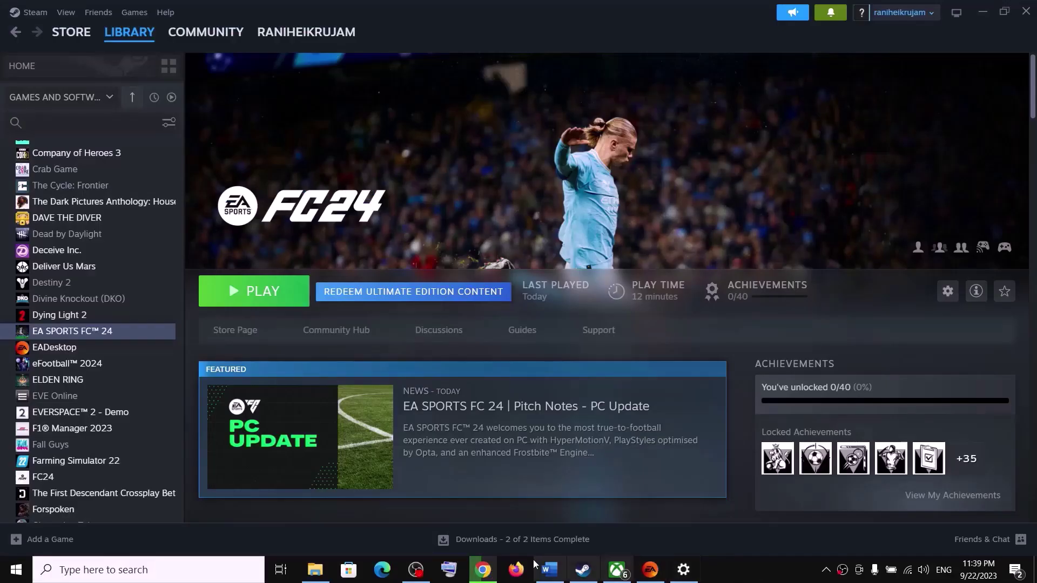
Switch to the Word guide and highlight the Step 27 instruction to install Xbox Accessories and update the controller.
left_click(549, 570)
scroll(334, 292, "down", 5)
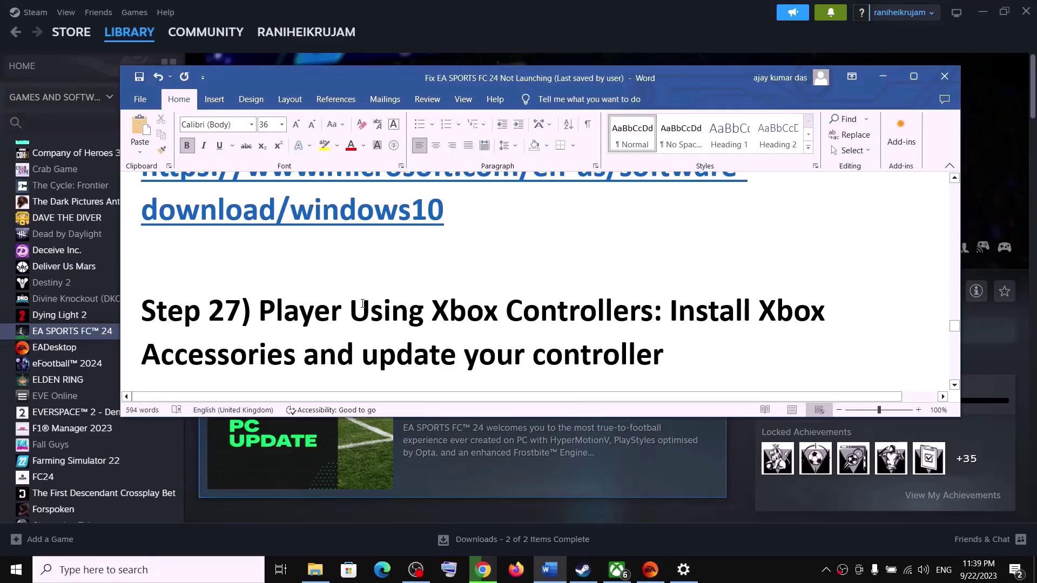
scroll(359, 296, "up", 3)
left_click_drag(292, 287, 665, 338)
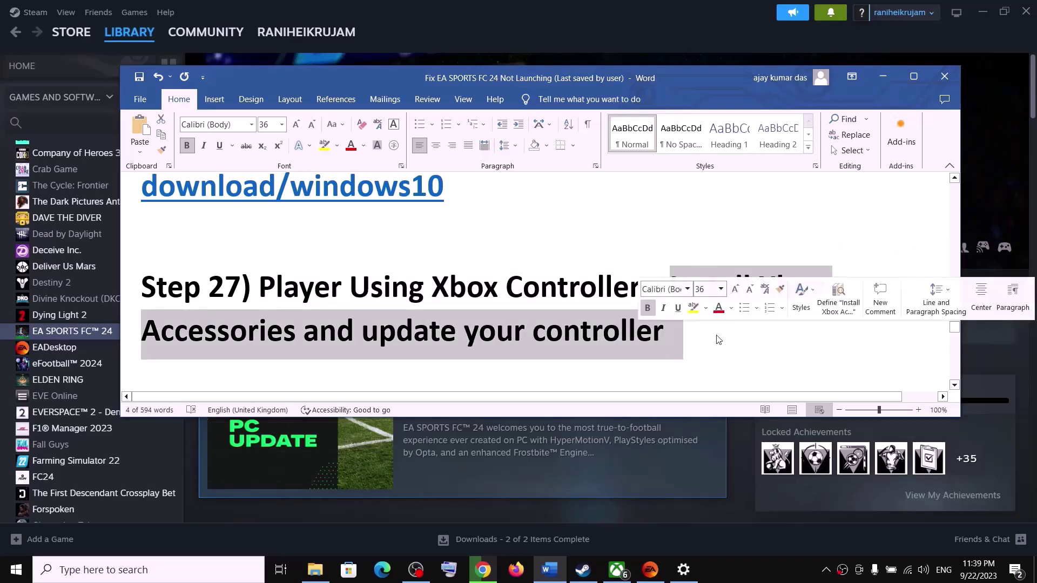
left_click(508, 363)
Search Microsoft Store for "xbox acce", launch the Xbox Accessories app from its store page and close it.
left_click(350, 569)
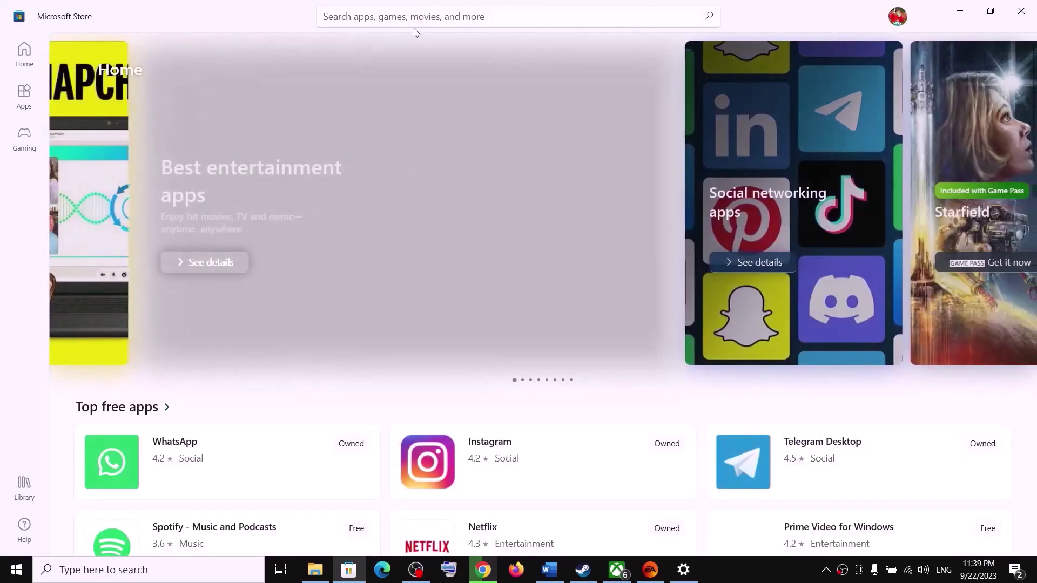
left_click(415, 17)
type("x")
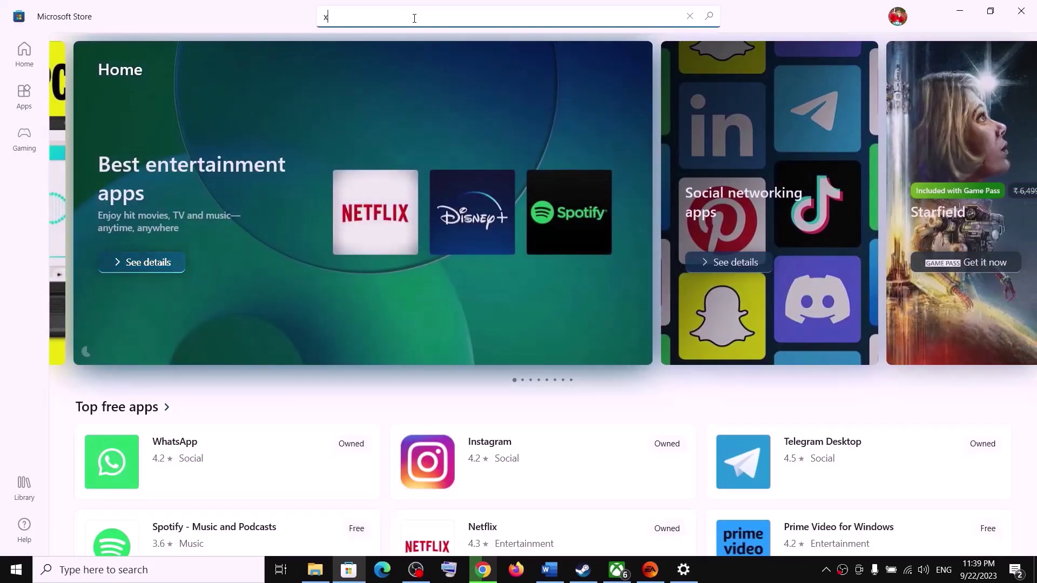
type("box")
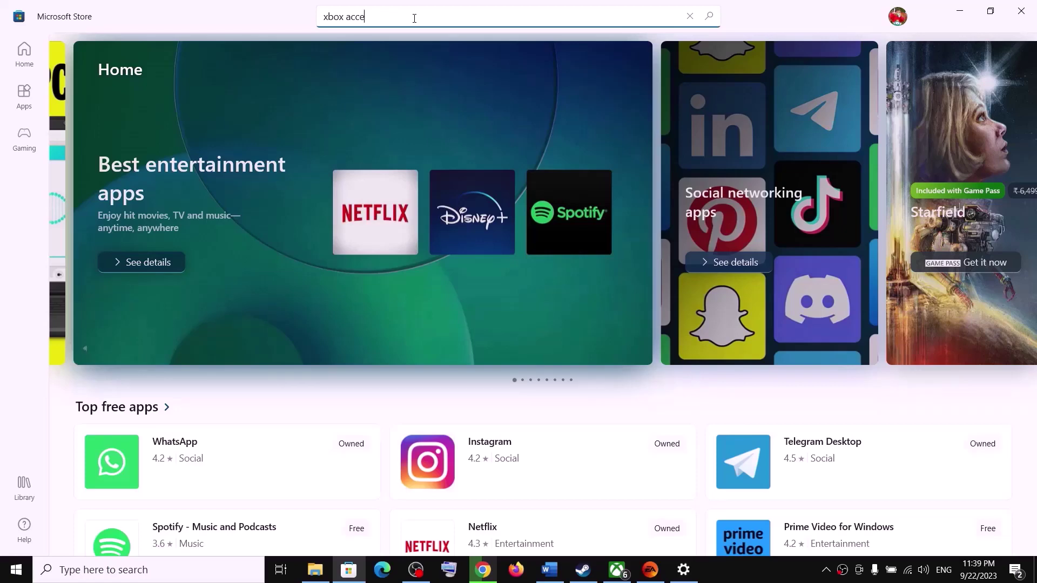
type(" acce")
left_click(392, 132)
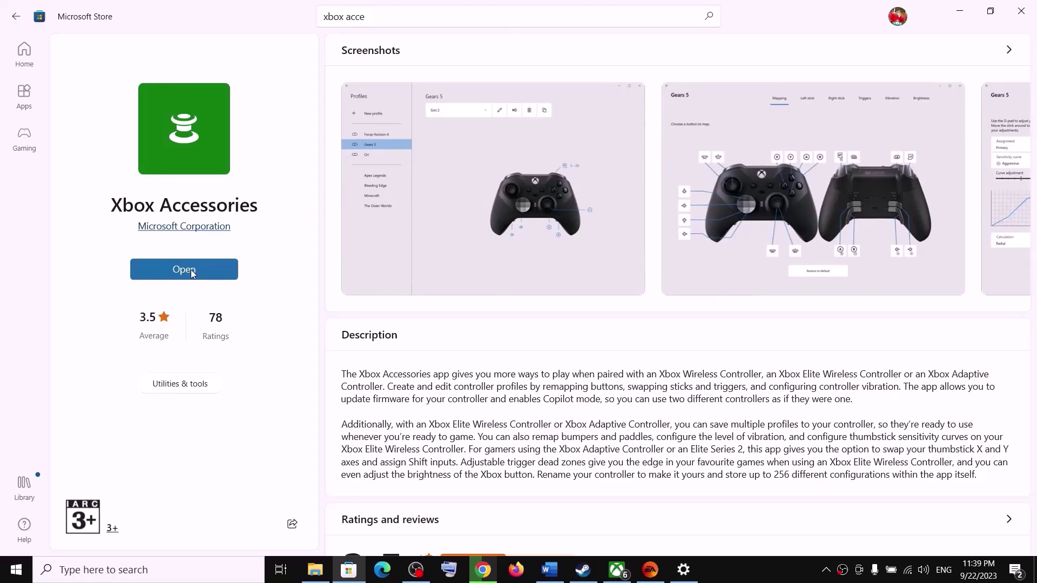
left_click(192, 273)
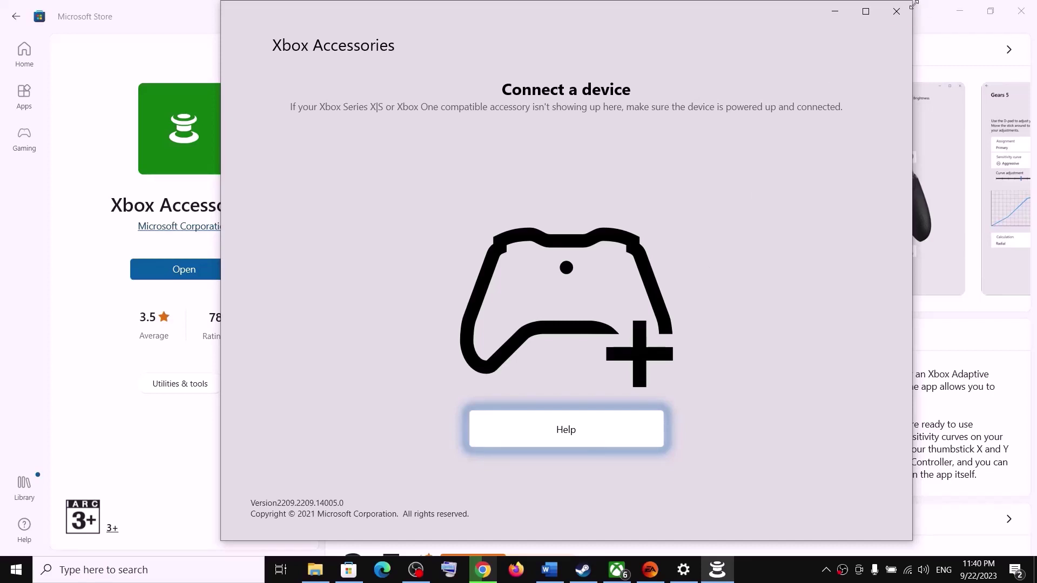
left_click(897, 11)
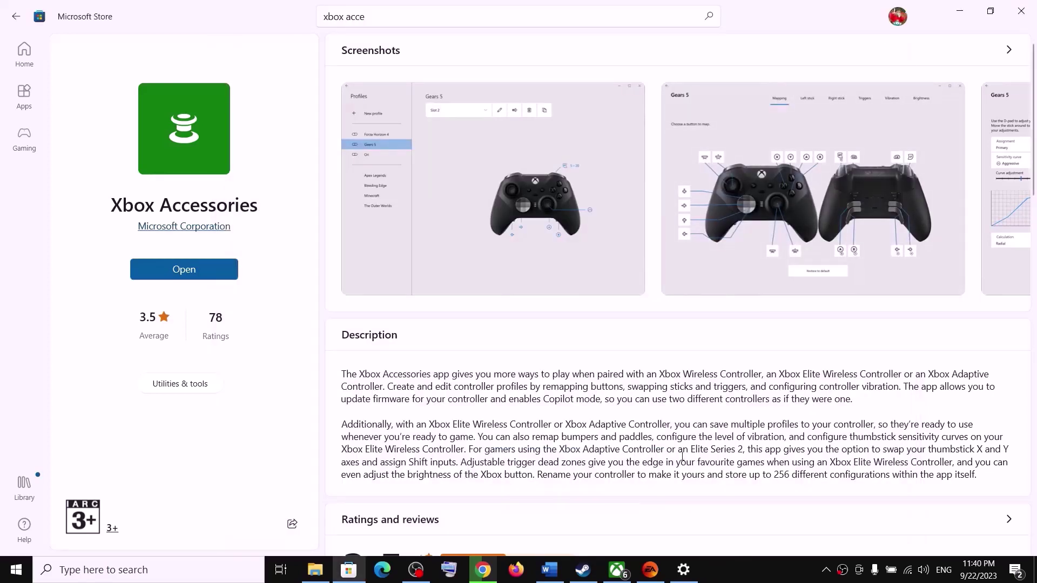
Copy the Media Feature Pack link from Step 28 of the Word guide and open it in Chrome.
left_click(550, 570)
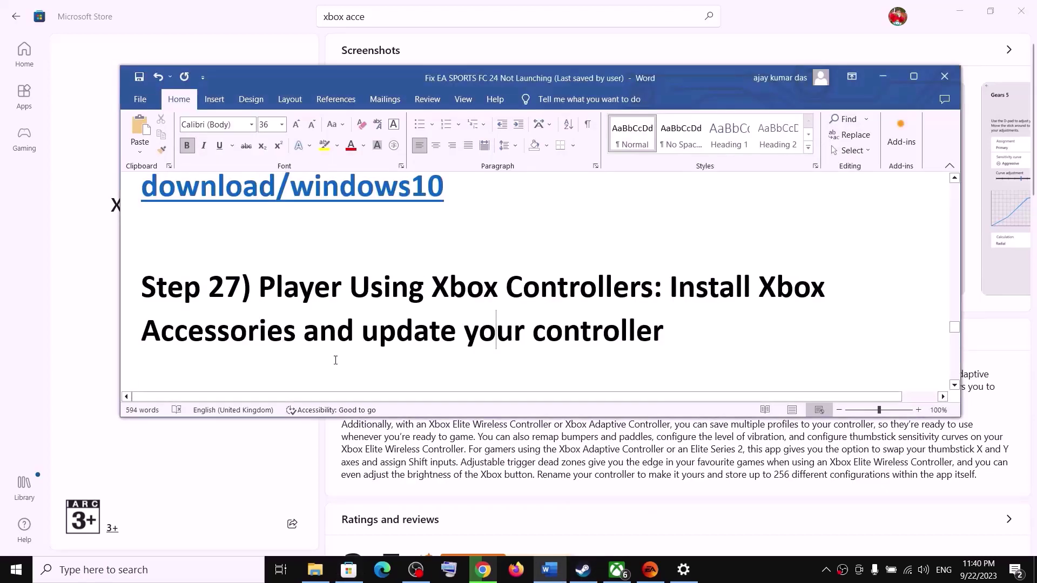
scroll(336, 360, "down", 2)
scroll(335, 359, "down", 3)
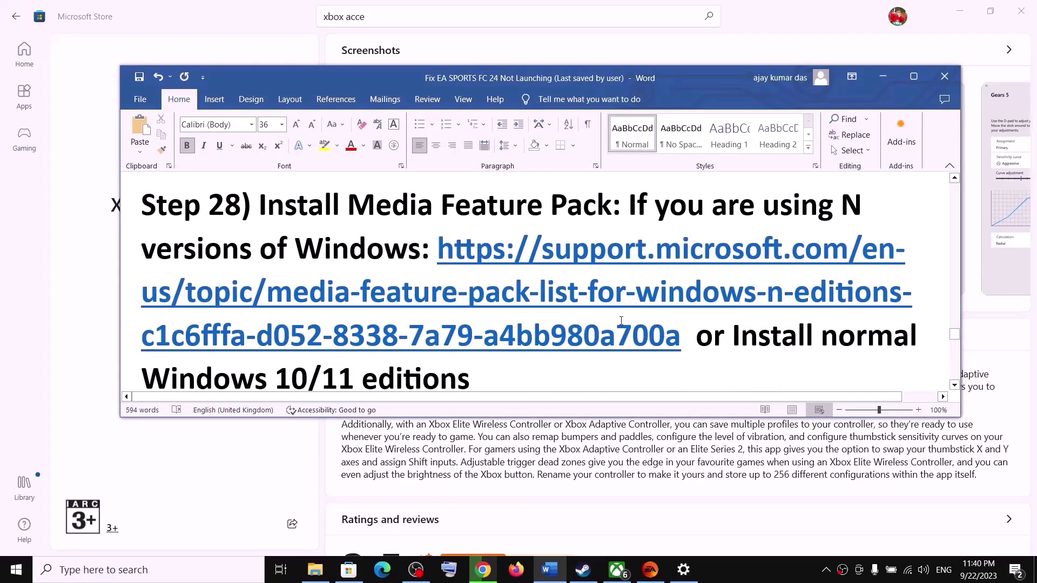
left_click_drag(682, 340, 440, 251)
key("ctrl+c")
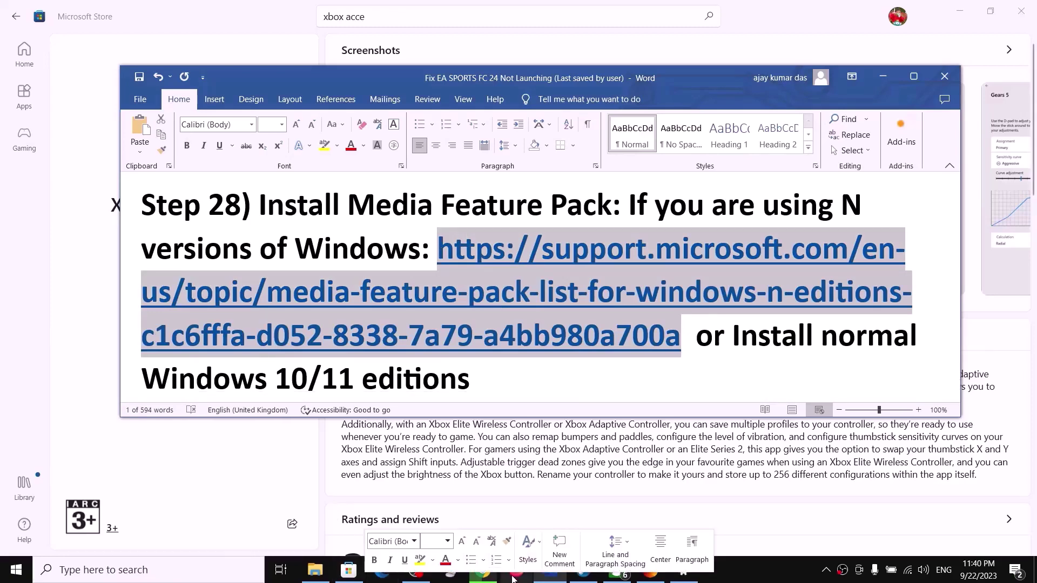
left_click(488, 568)
left_click(343, 12)
key("ctrl+v")
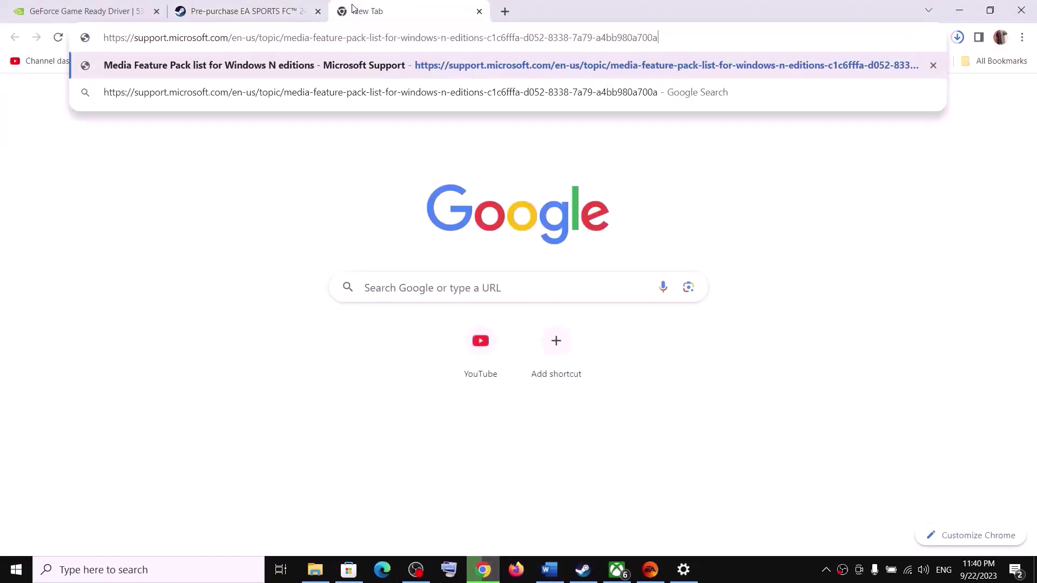
key("Return")
Examine the notes on the support page for installing the Media Feature Pack on Windows 10 N and Windows 11 N.
scroll(373, 288, "down", 10)
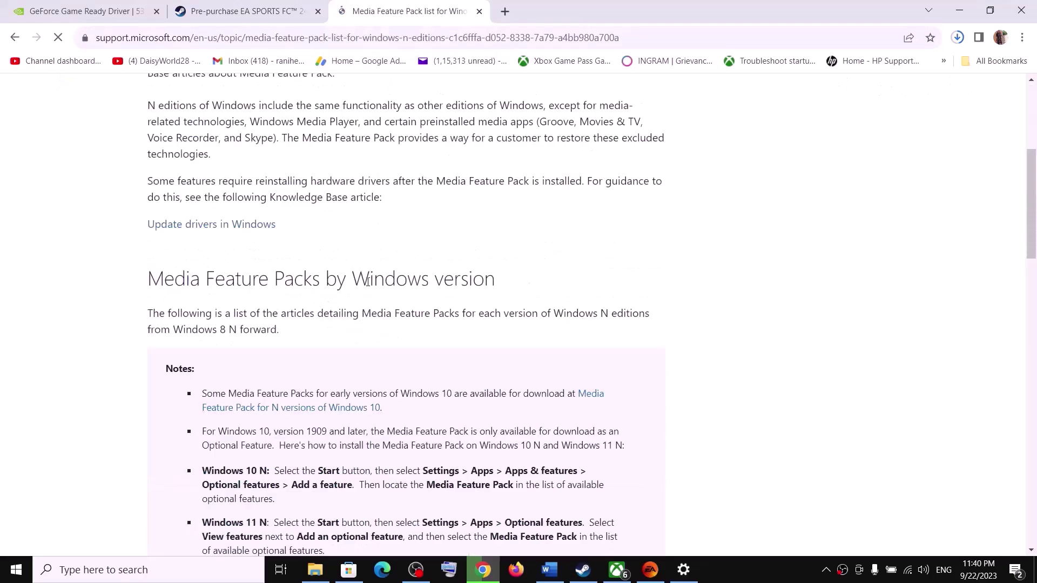
left_click_drag(243, 148, 279, 149)
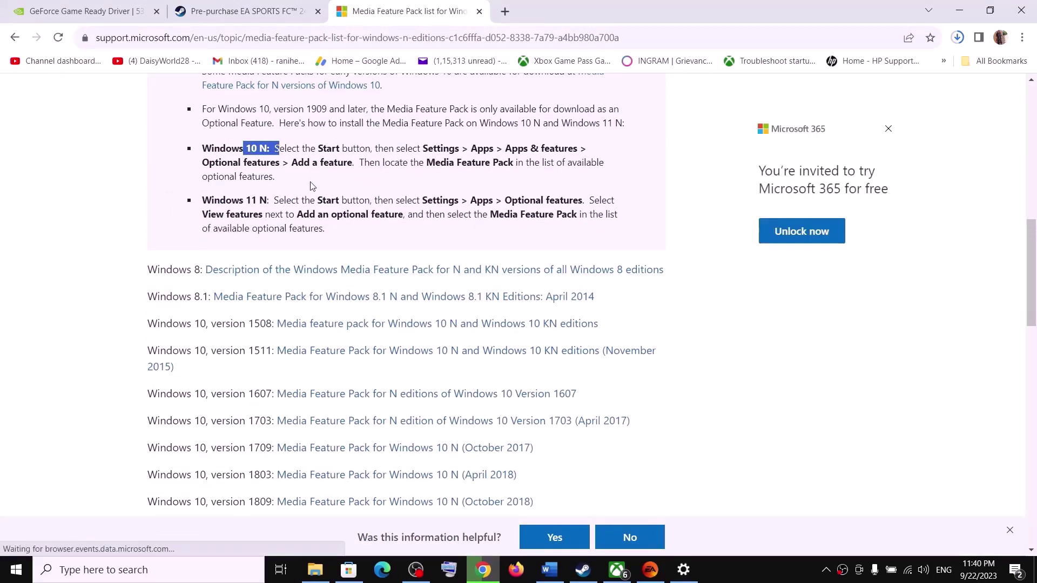
scroll(364, 210, "up", 1)
left_click_drag(210, 217, 259, 217)
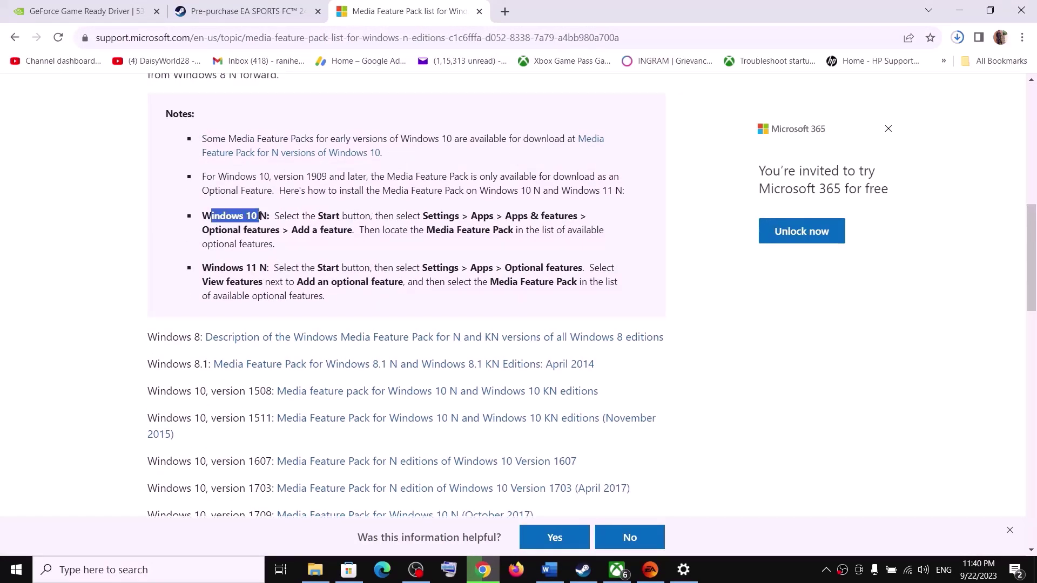
left_click_drag(210, 268, 269, 269)
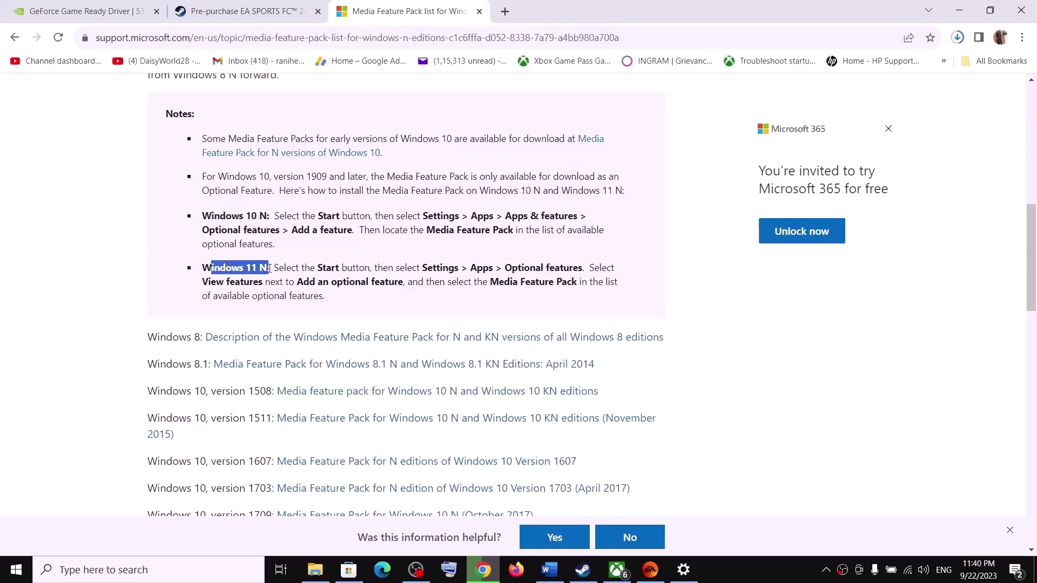
left_click_drag(226, 222, 277, 226)
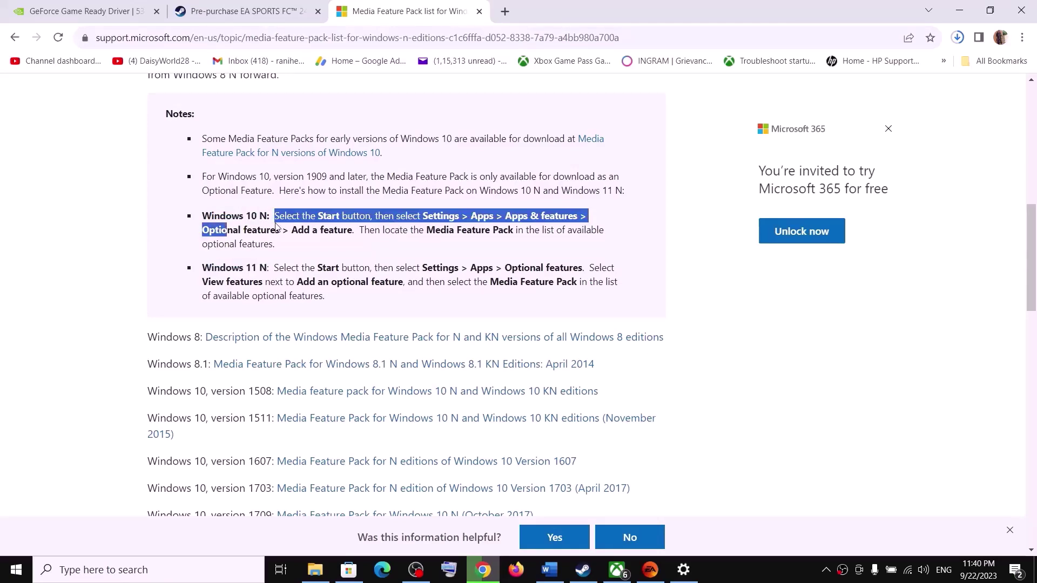
Search for "media feature pack" among the optional features that can be added in Windows Settings, and cancel the dialog.
key("alt+Tab")
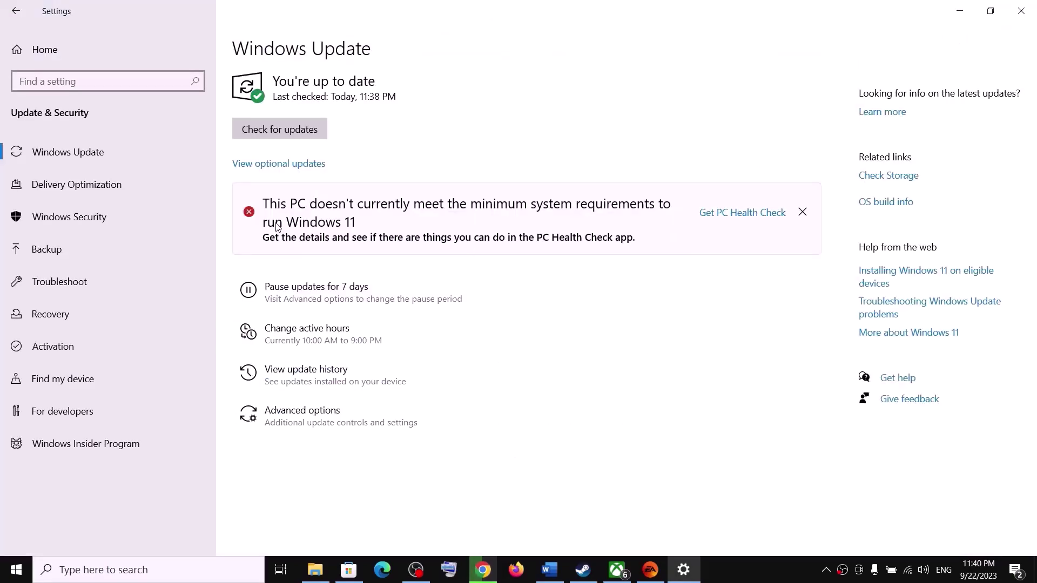
left_click(55, 60)
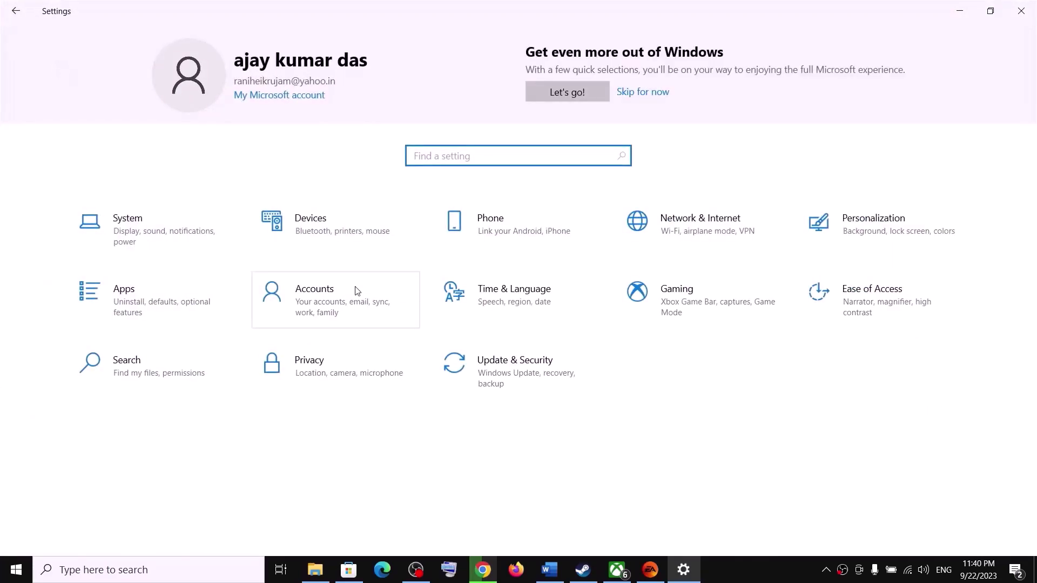
left_click(163, 302)
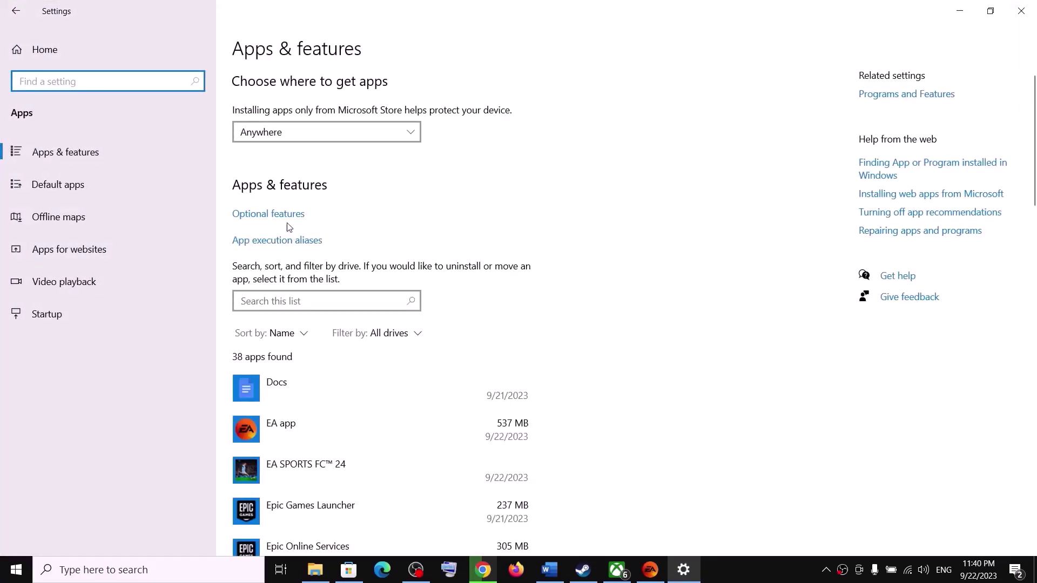
left_click(276, 215)
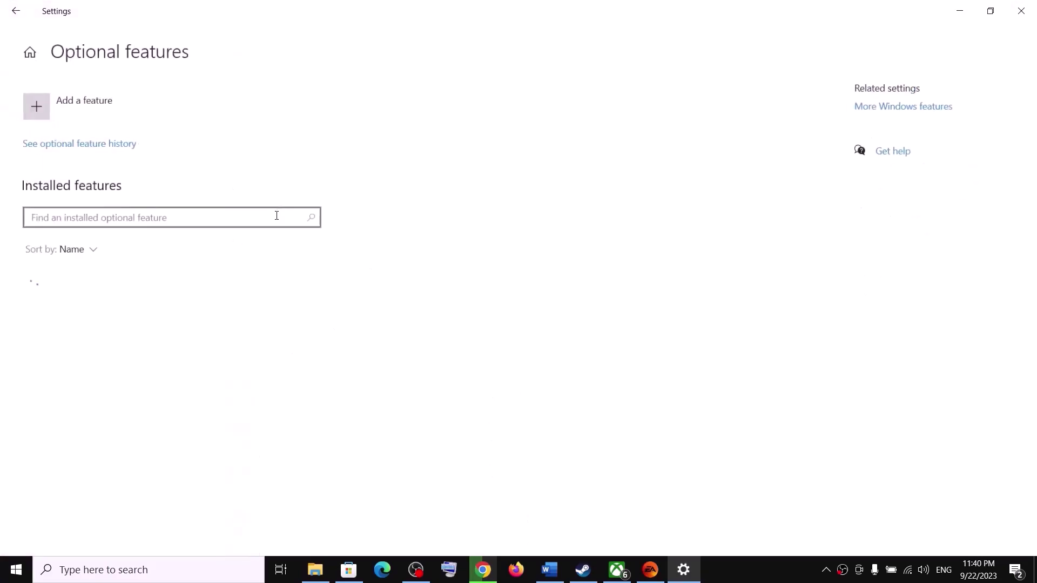
left_click(47, 104)
type("media feature pack")
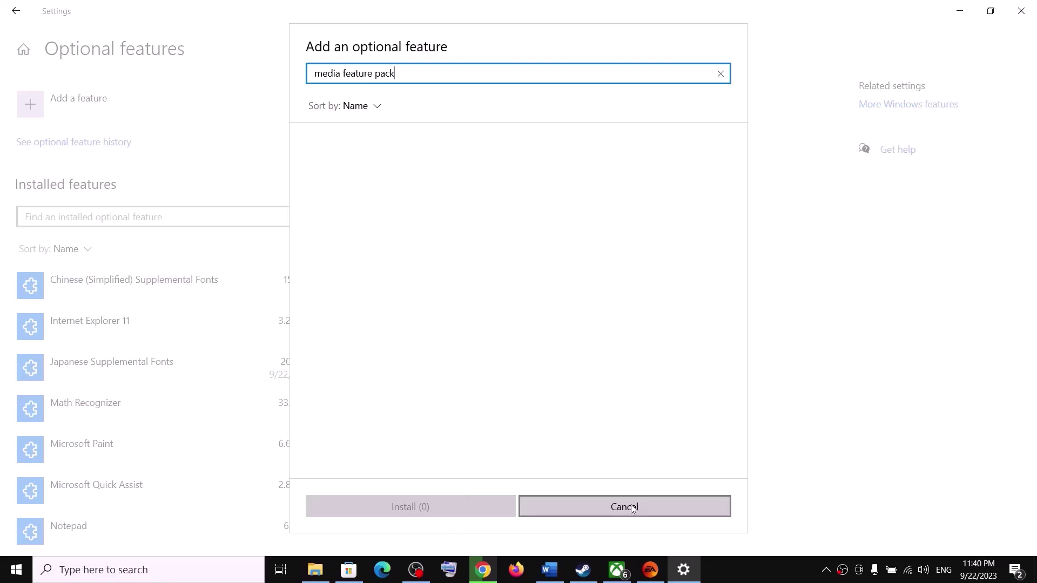
left_click(684, 504)
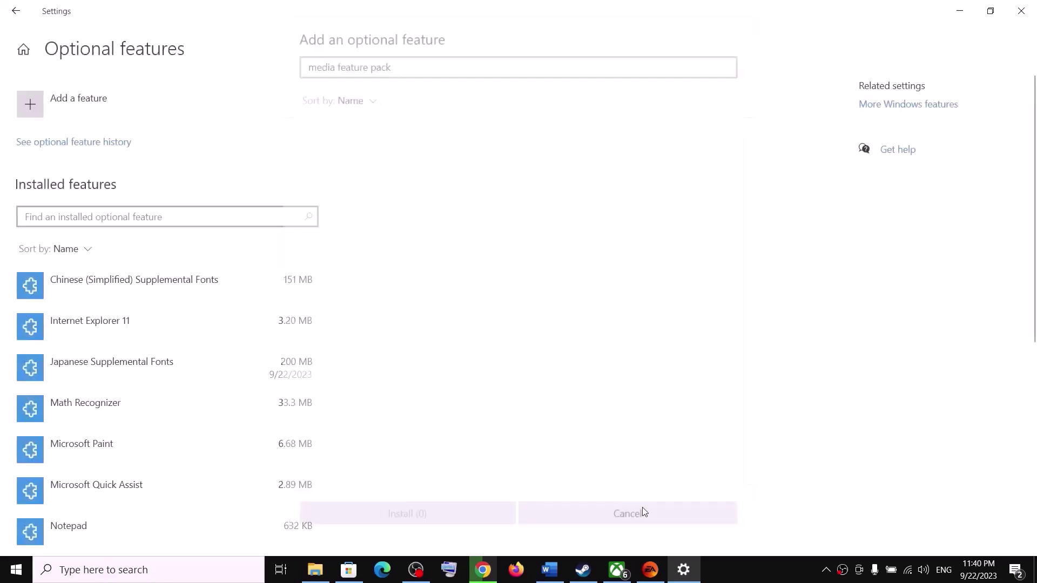
Return to the support page in Chrome and highlight the Windows 11 N instructions for adding the Media Feature Pack.
left_click(497, 572)
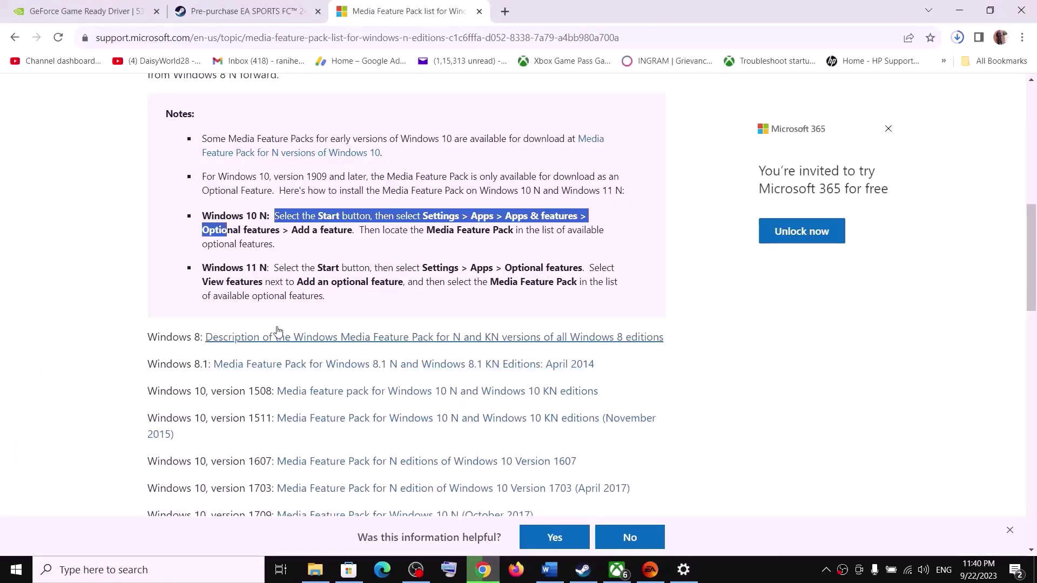
left_click_drag(213, 271, 271, 270)
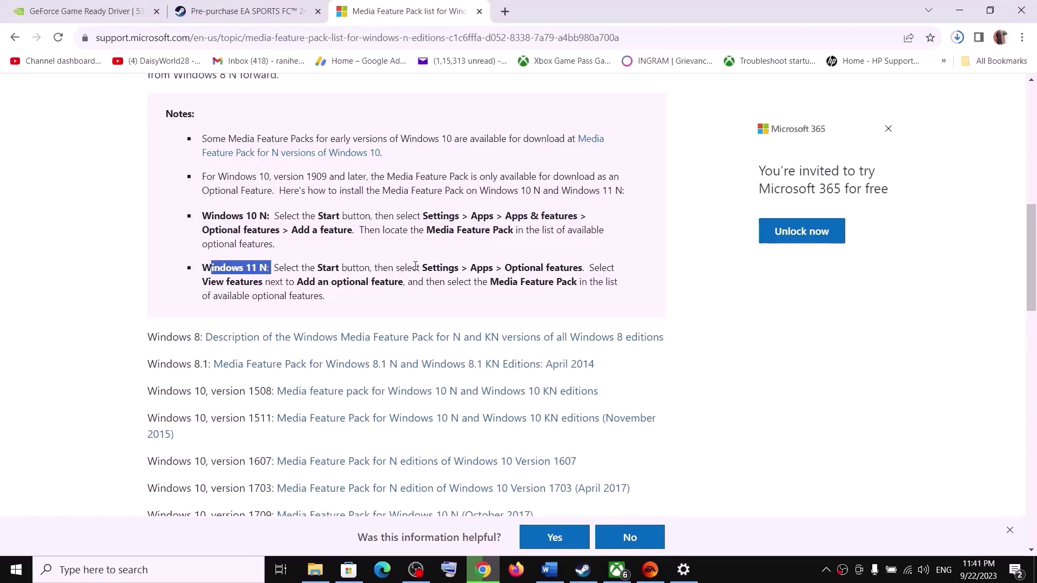
left_click_drag(420, 267, 260, 282)
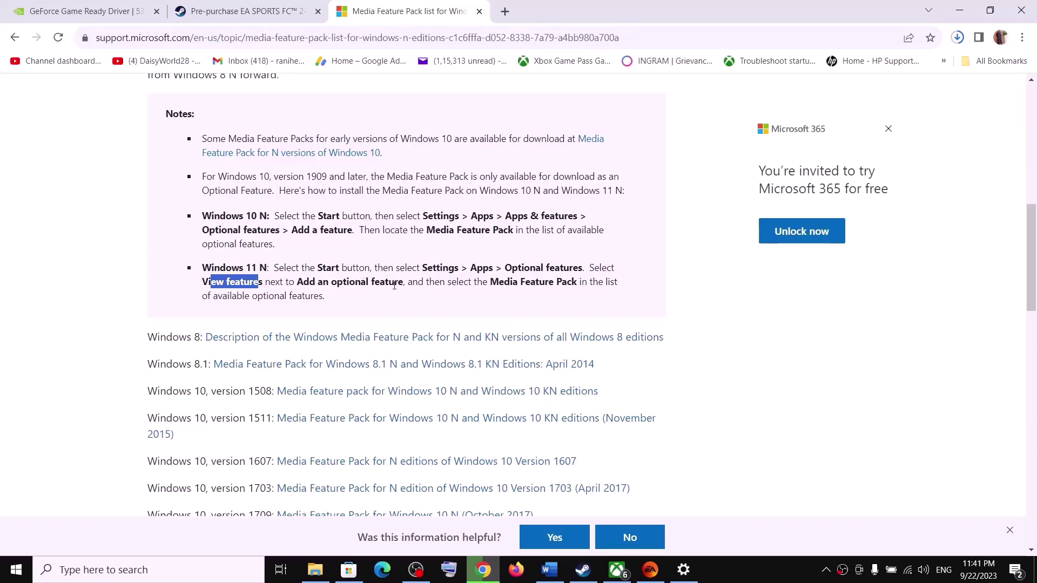
left_click_drag(530, 287, 591, 292)
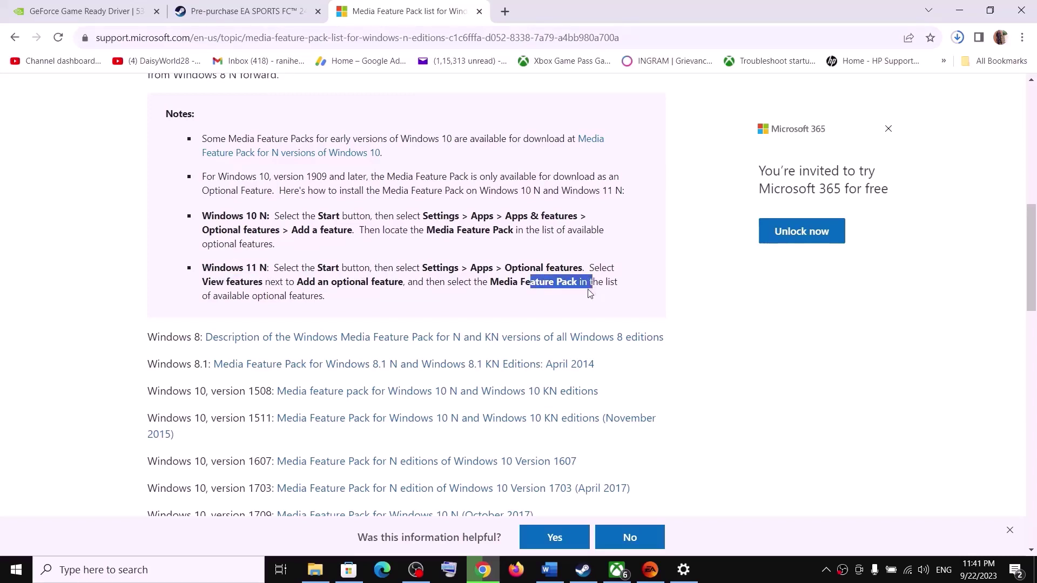
Copy the DirectX download link under Step 29 of the Word guide.
left_click(560, 572)
scroll(396, 303, "down", 2)
scroll(397, 304, "down", 5)
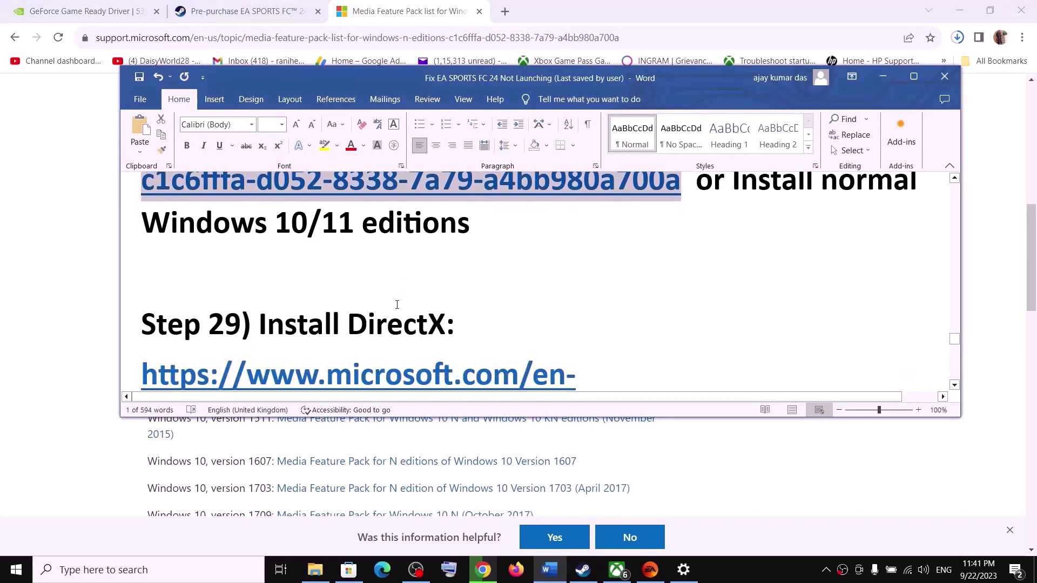
left_click_drag(611, 310, 137, 261)
key("ctrl+c")
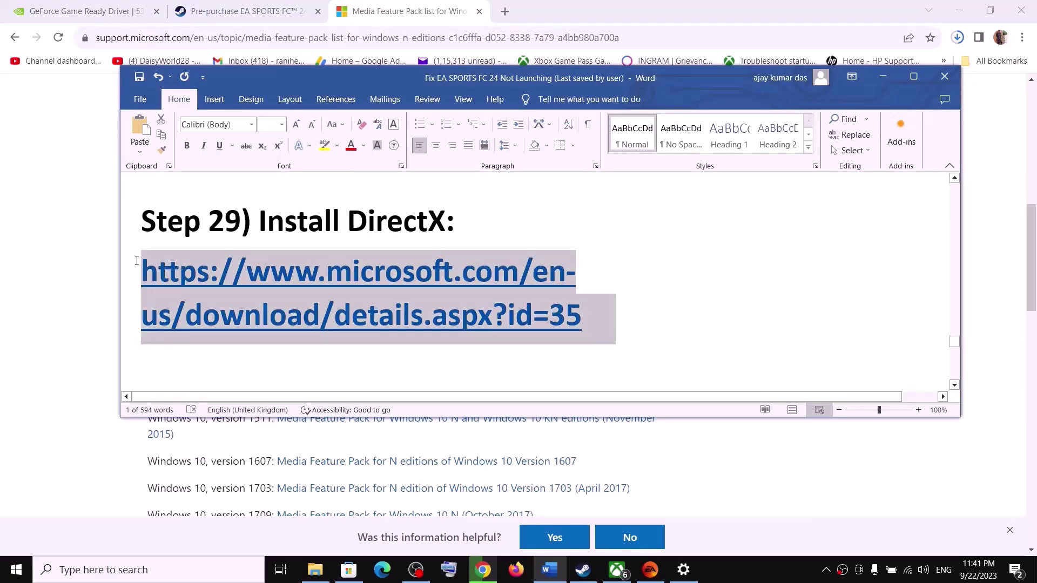
Open the copied DirectX link in a new Chrome tab and download the English DirectX End-User Runtime installer.
left_click(504, 11)
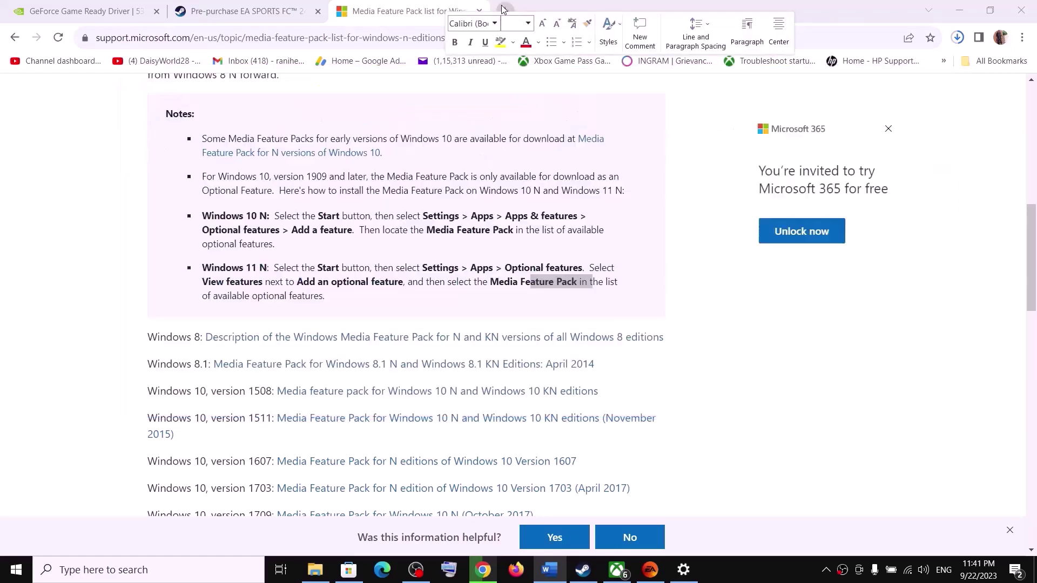
key("ctrl+v")
key("Return")
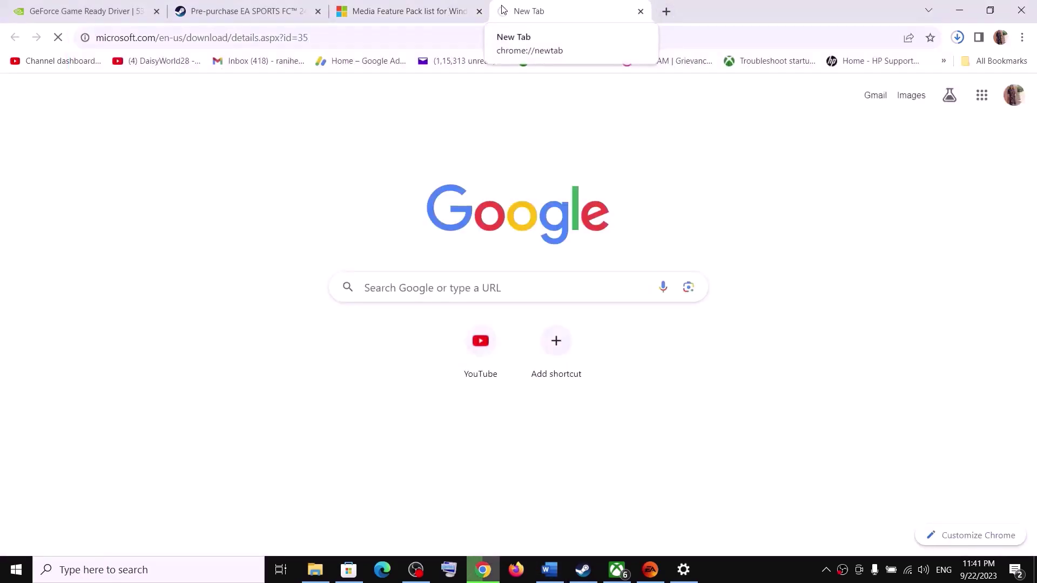
scroll(507, 276, "down", 5)
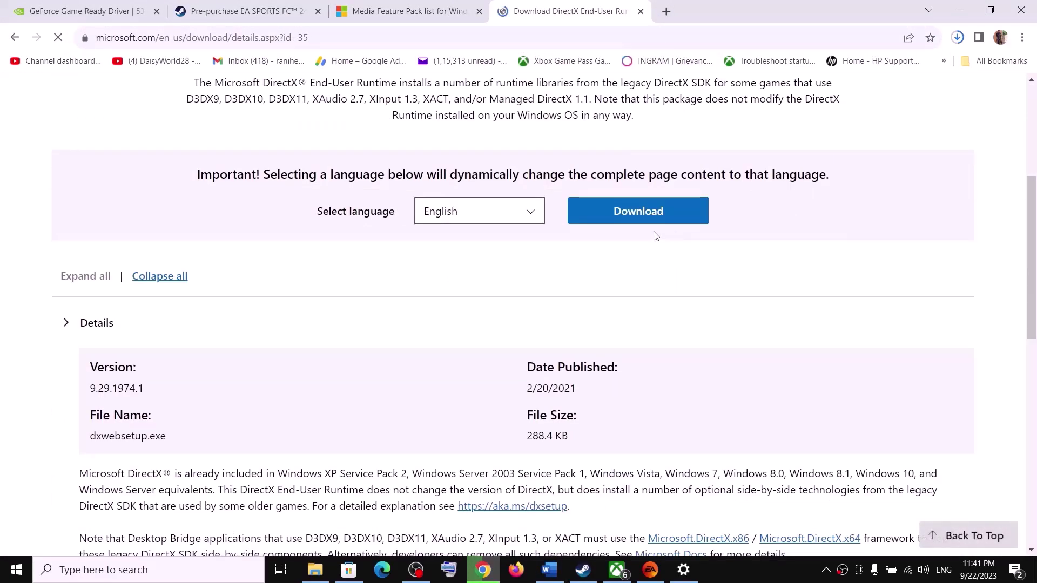
left_click(632, 216)
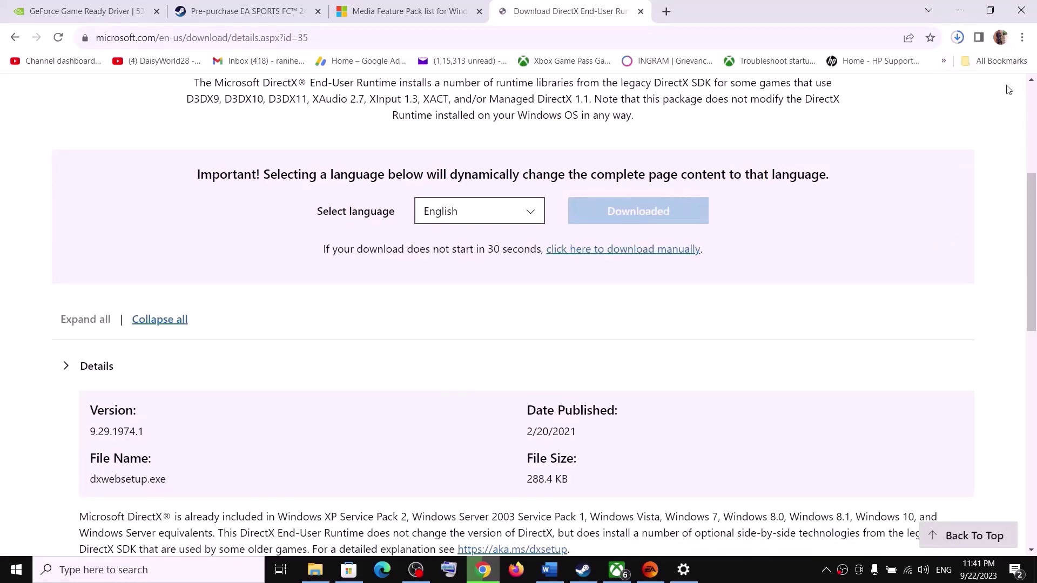
Run the downloaded dxwebsetup.exe, accept the license agreement and install the DirectX runtime components without the Bing Bar.
left_click(958, 37)
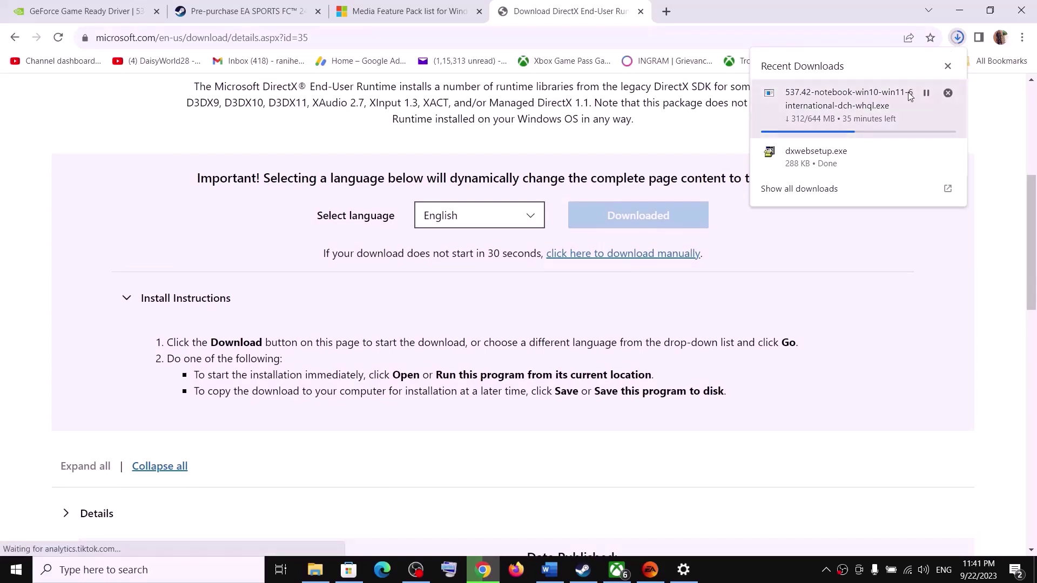
left_click(826, 161)
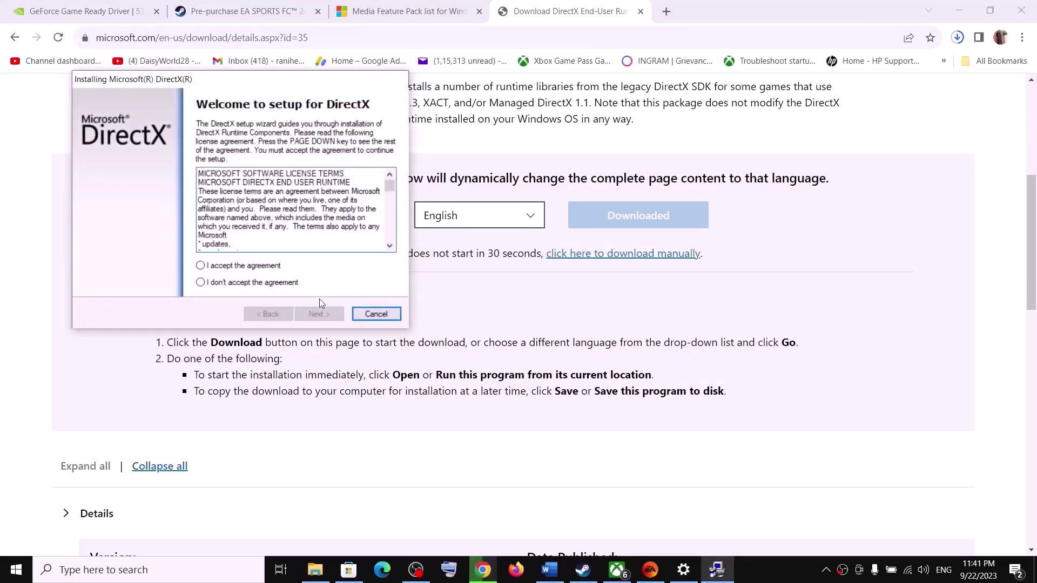
left_click(233, 268)
left_click(335, 315)
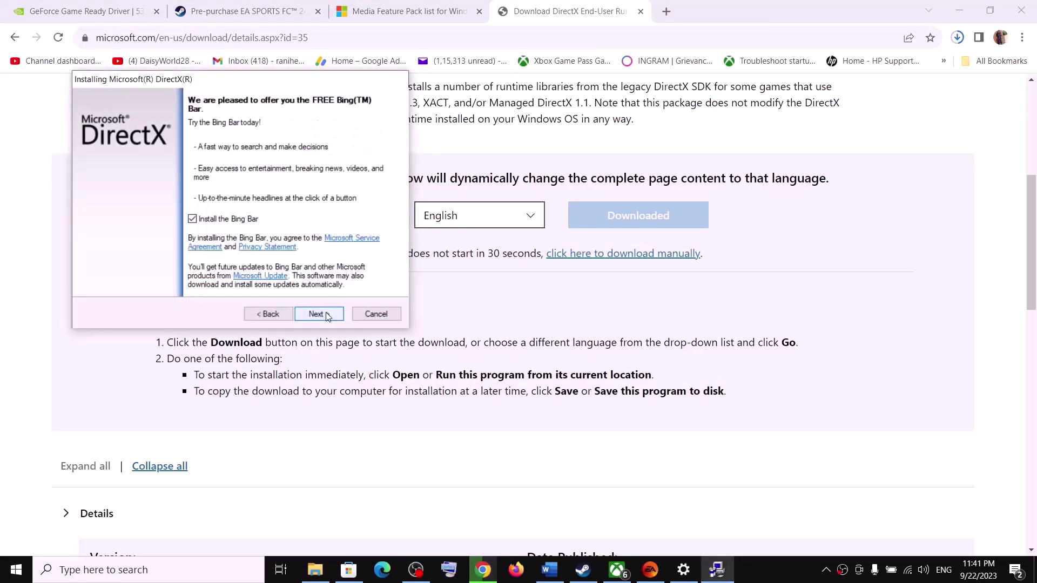
left_click(193, 220)
left_click(309, 316)
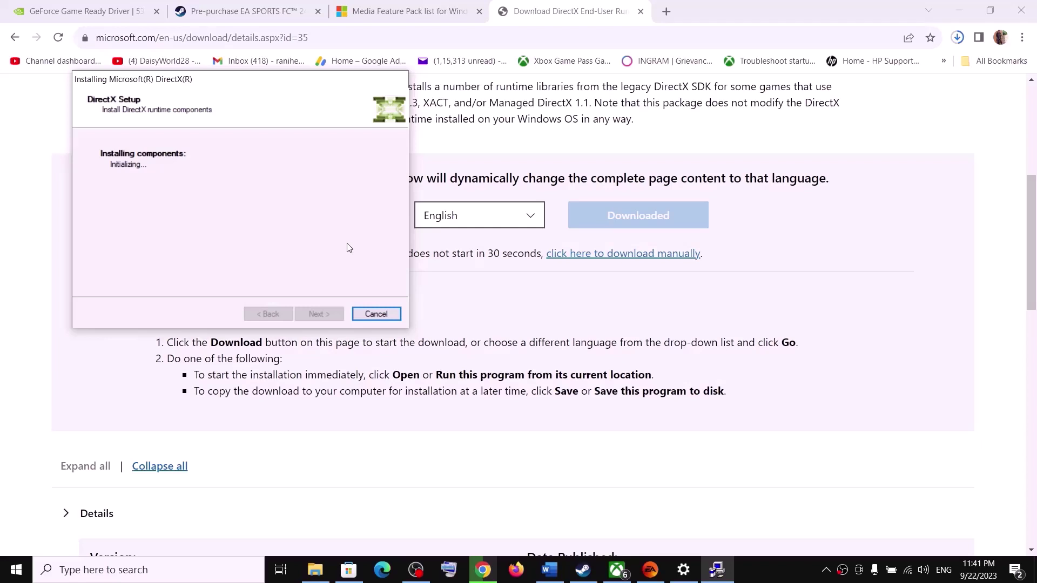
left_click(319, 314)
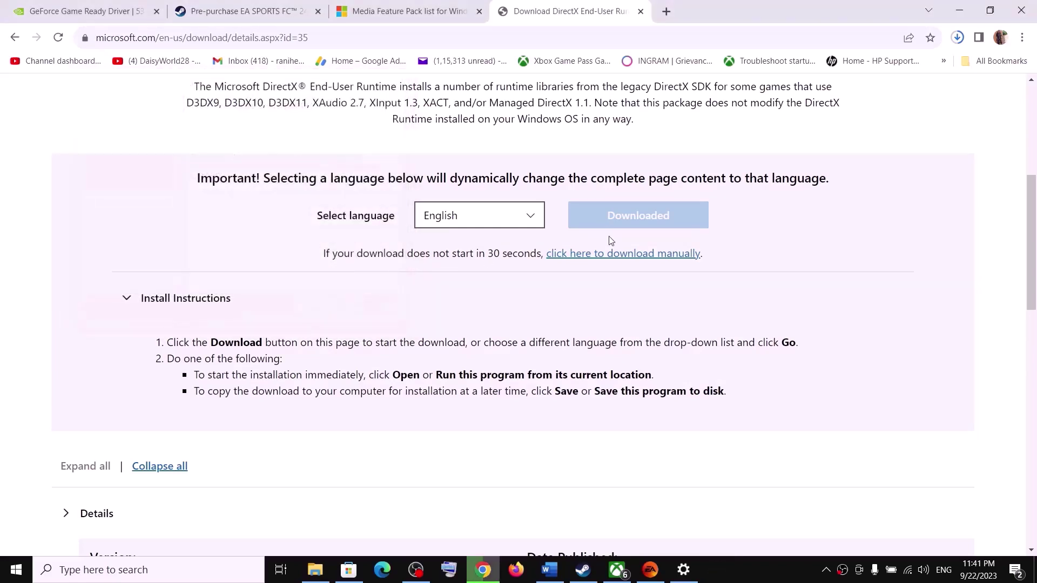
Return to the Word guide and copy the Visual C++ download link under Step 30.
left_click(549, 570)
triple_click(309, 304)
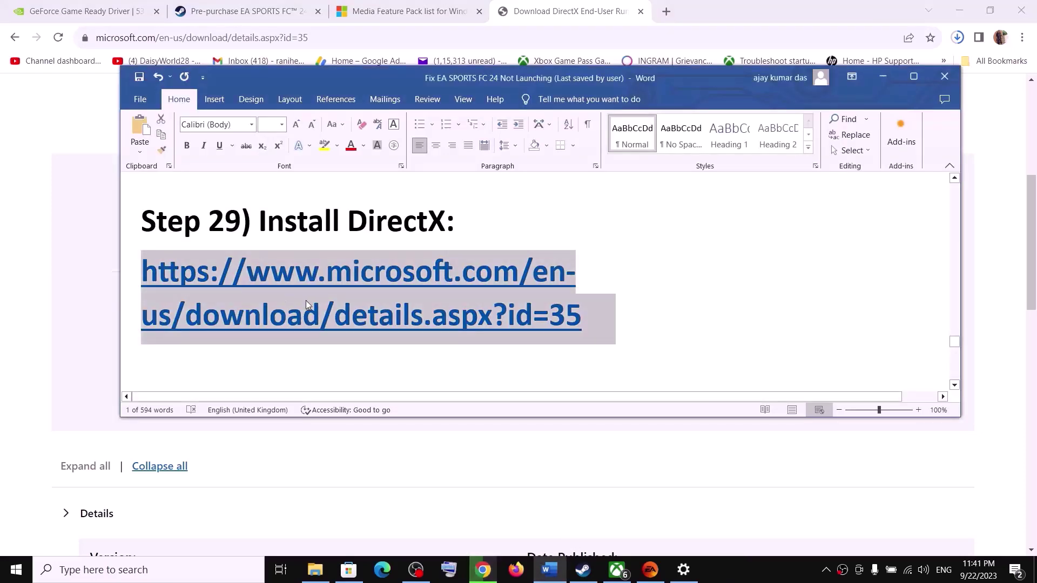
scroll(324, 319, "down", 3)
scroll(329, 324, "down", 1)
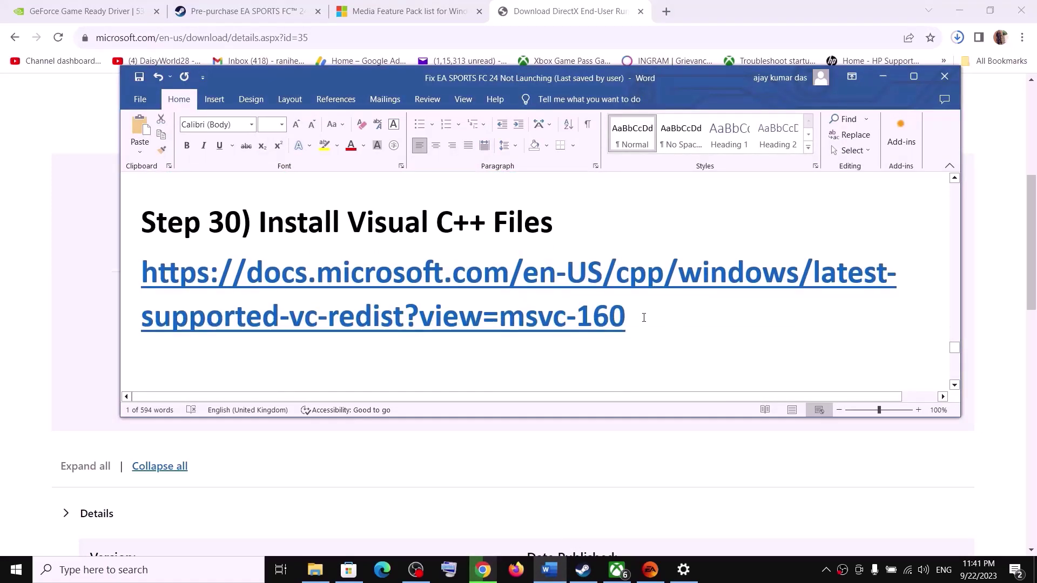
triple_click(166, 296)
key("ctrl+c")
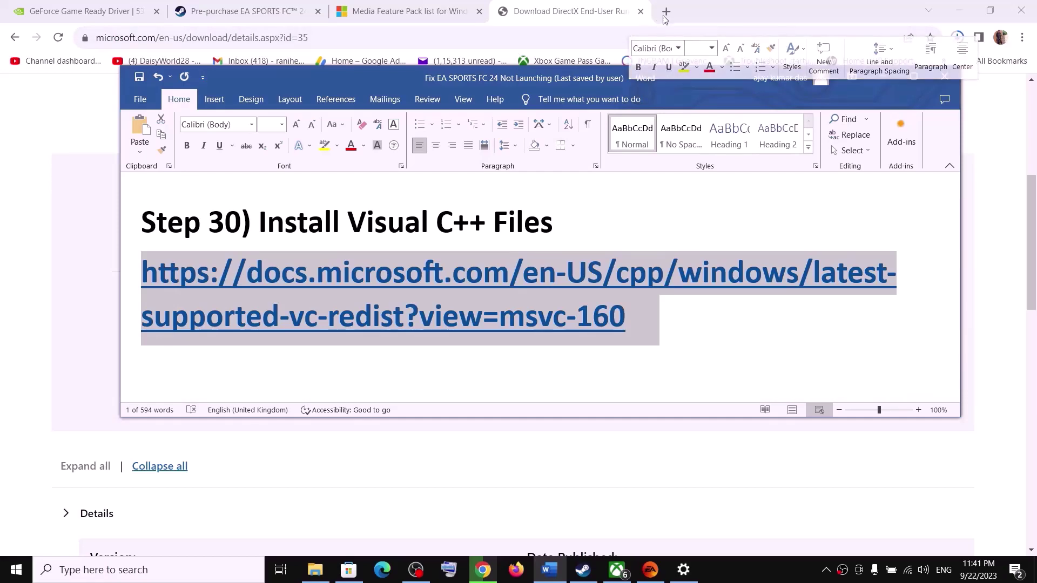
Open the copied link in a new Chrome tab and download the X86 and X64 Visual Studio 2015, 2017, 2019 and 2022 redistributables.
left_click(666, 12)
key("ctrl+v")
key("Return")
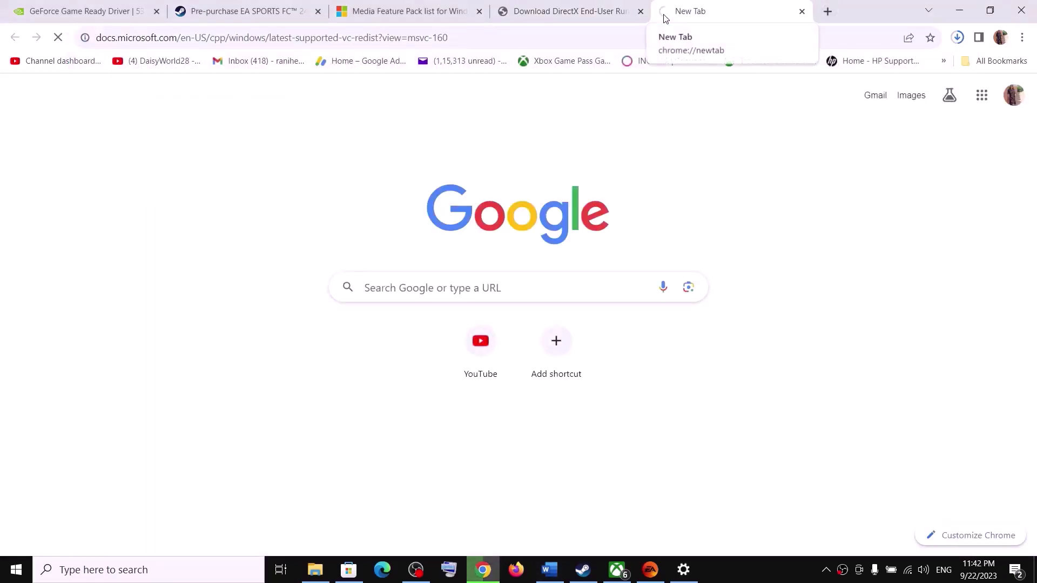
scroll(489, 322, "down", 7)
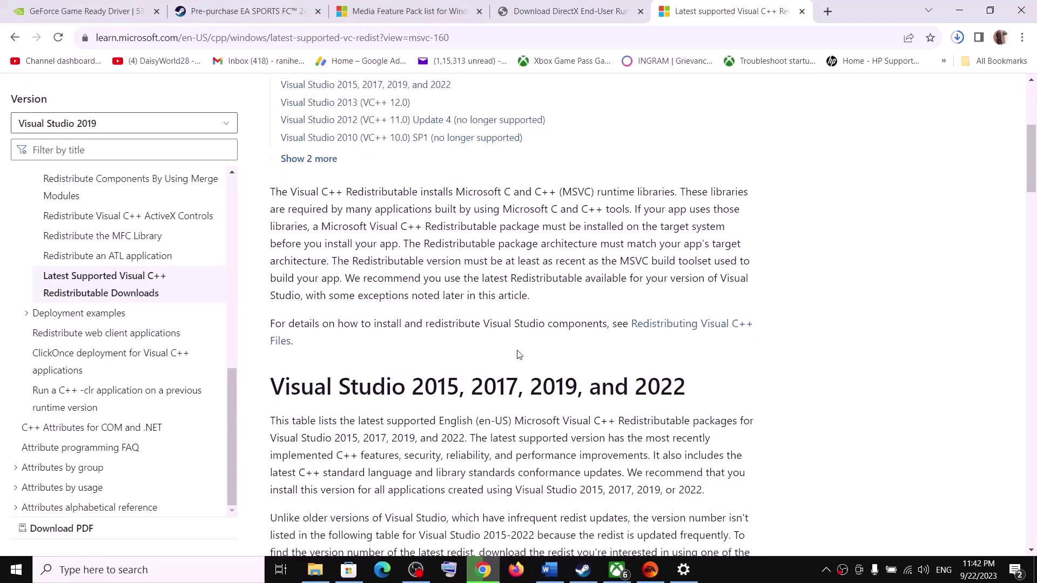
left_click_drag(424, 270, 704, 272)
scroll(508, 338, "down", 5)
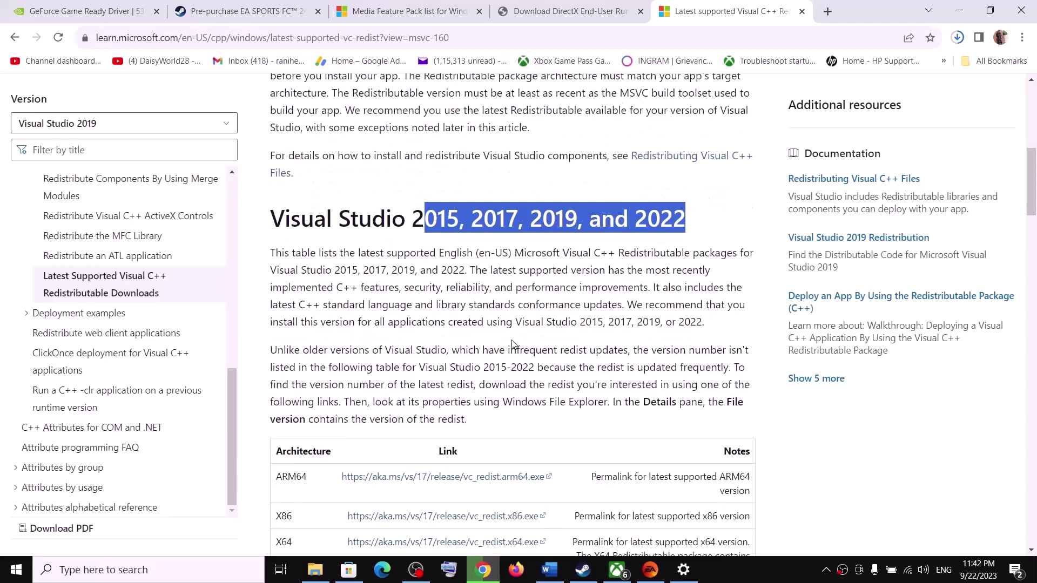
left_click_drag(283, 297, 314, 329)
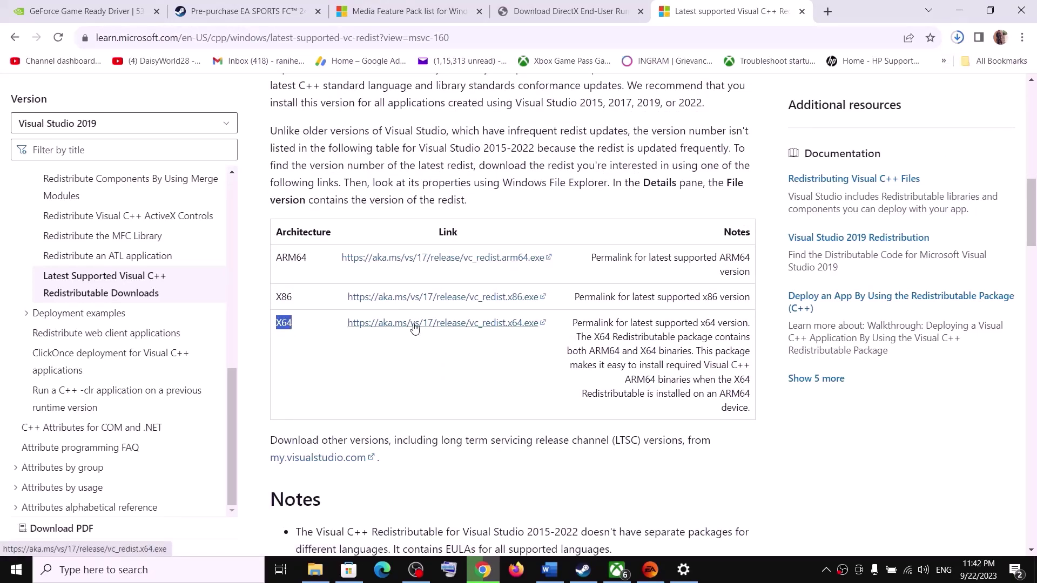
Run the downloaded VC_redist.x64.exe and repair the Microsoft Visual C++ 2015-2022 Redistributable (x64).
left_click(958, 37)
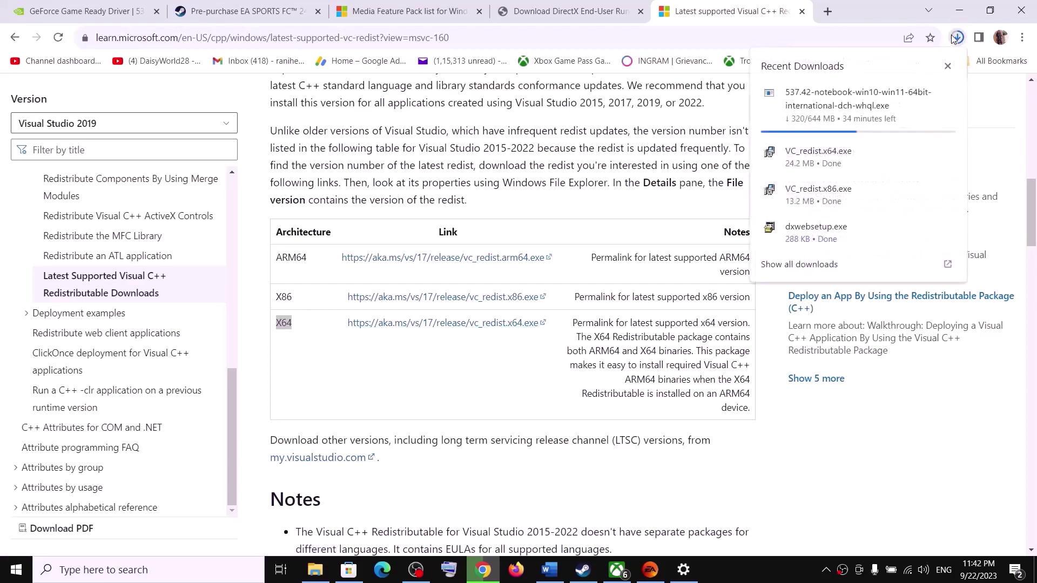
left_click(826, 160)
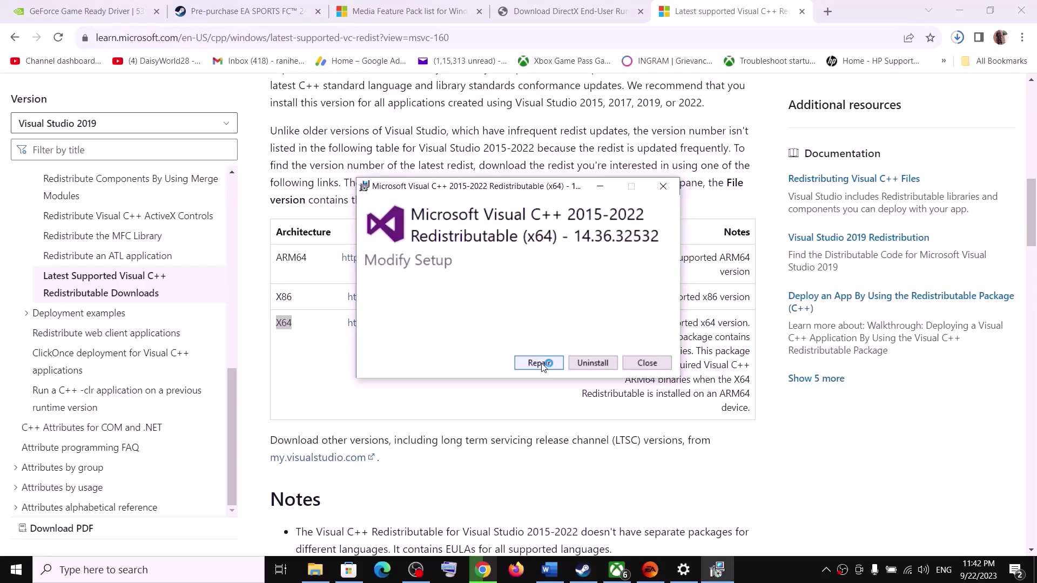
left_click(540, 364)
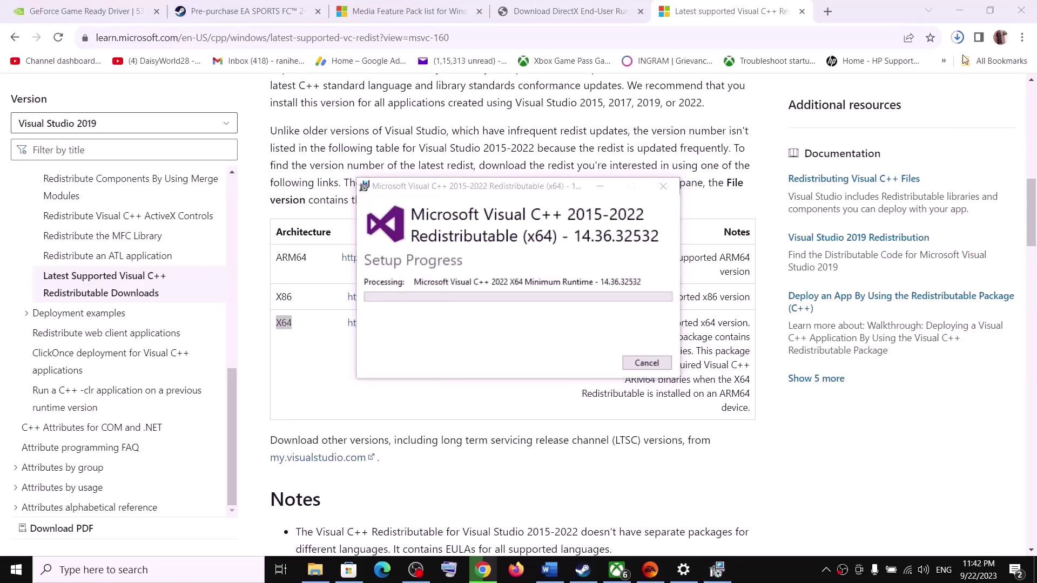
Run VC_redist.x86.exe, repair the x86 redistributable, and close both setup windows without restarting the computer.
left_click(958, 37)
left_click(829, 201)
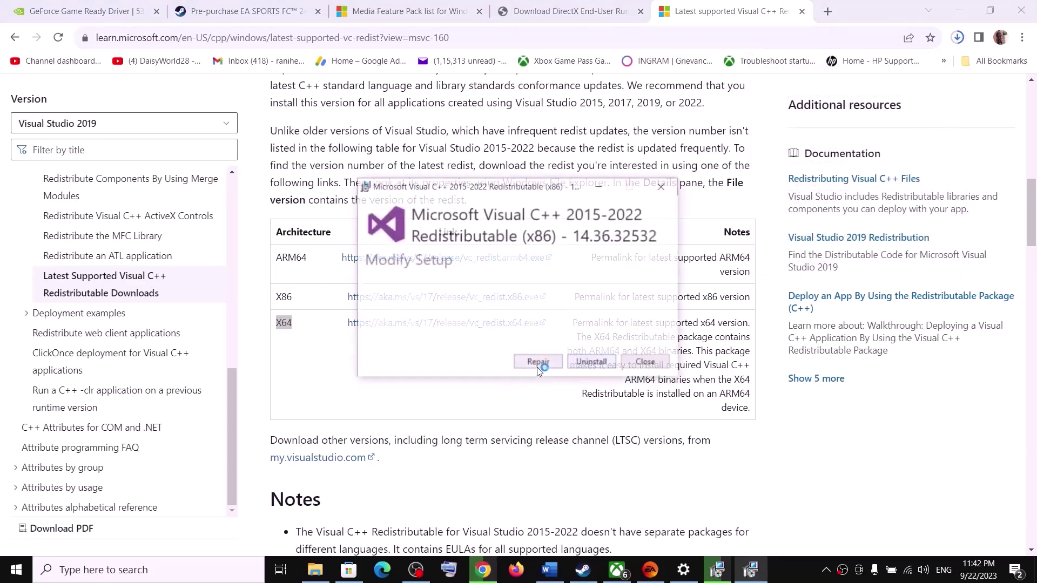
left_click(537, 363)
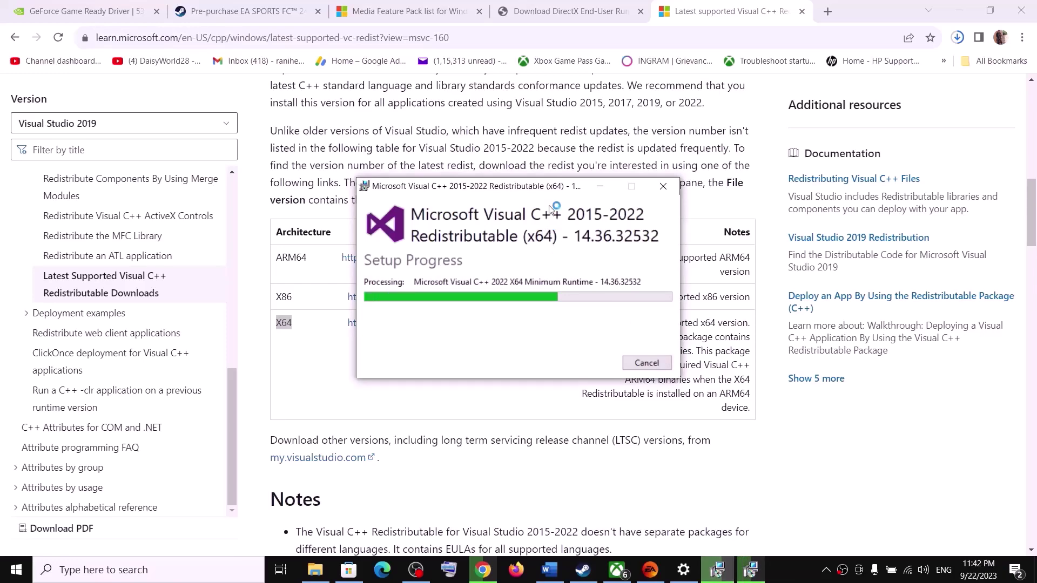
left_click_drag(549, 186, 730, 180)
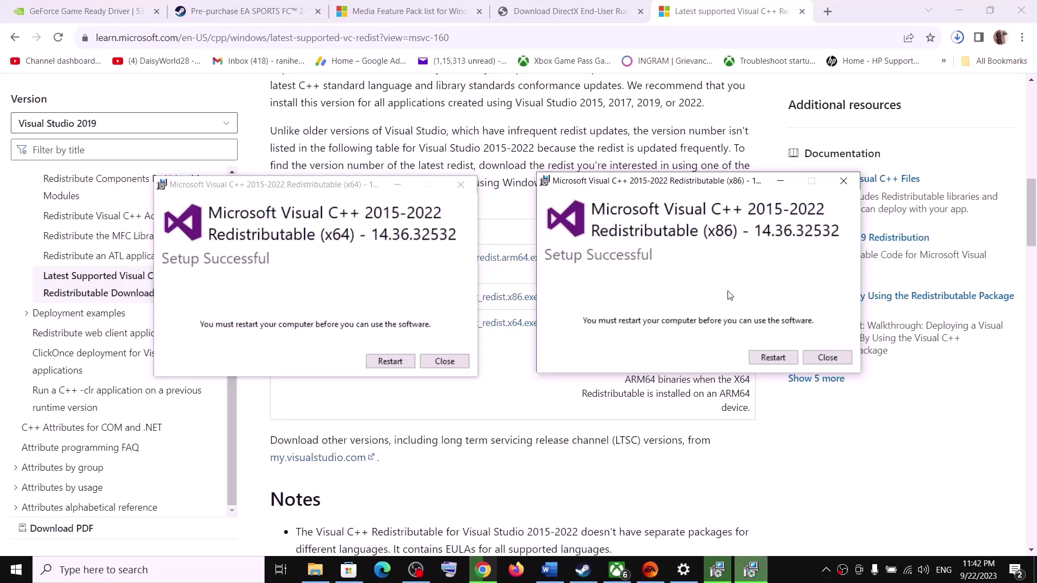
left_click(827, 358)
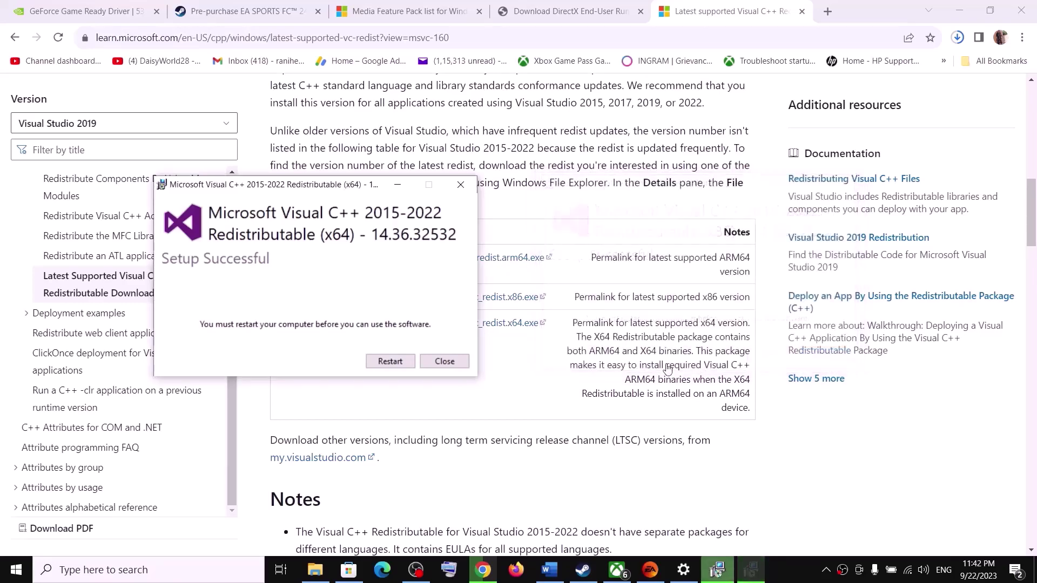
left_click(443, 361)
Bring Steam up behind the Word guide and highlight Step 31's advice on disconnecting extra joysticks, controllers and USB adapters.
left_click(583, 571)
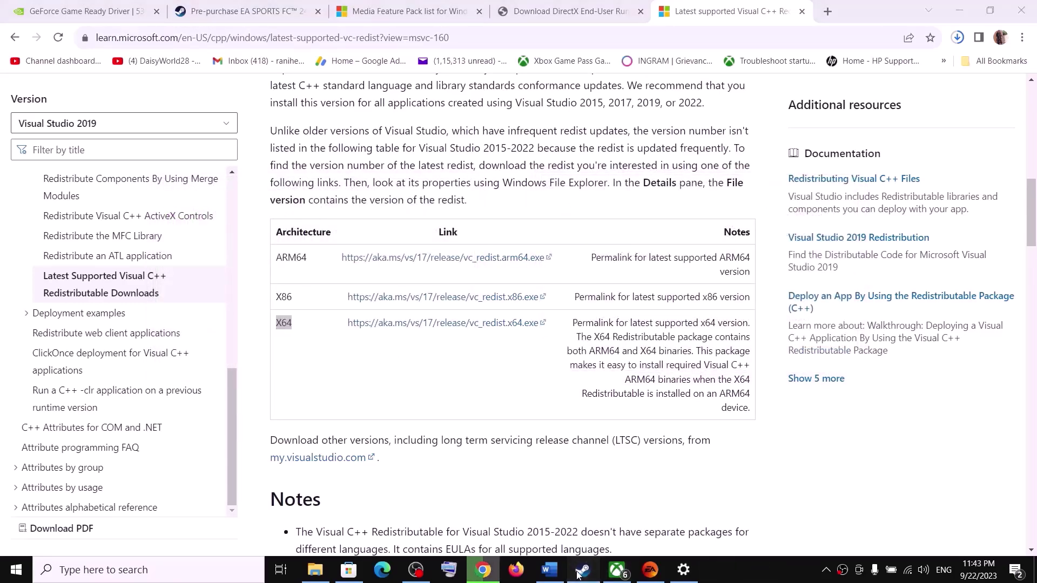
left_click(548, 570)
scroll(488, 378, "down", 4)
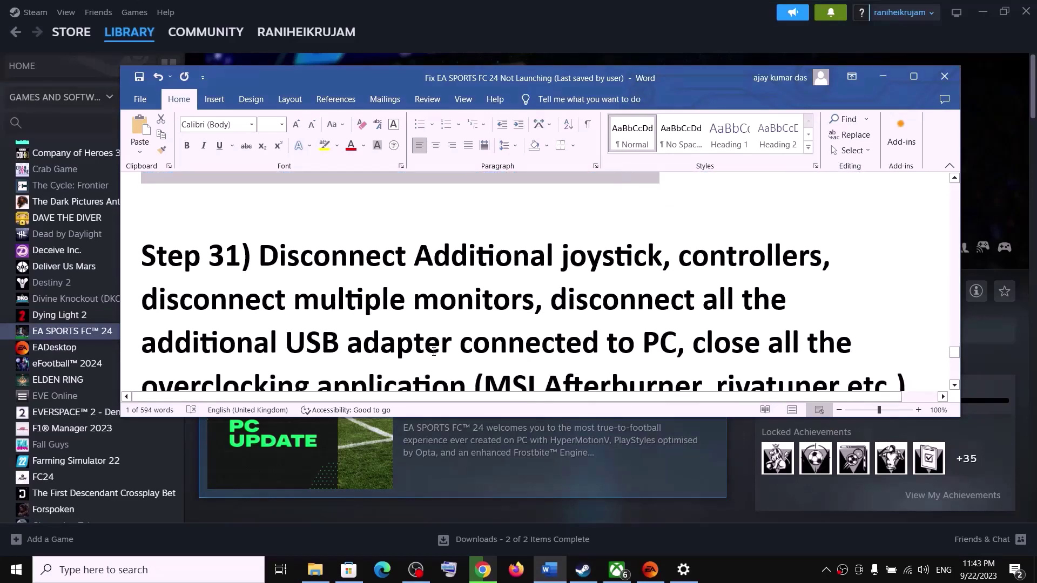
left_click_drag(322, 229, 821, 224)
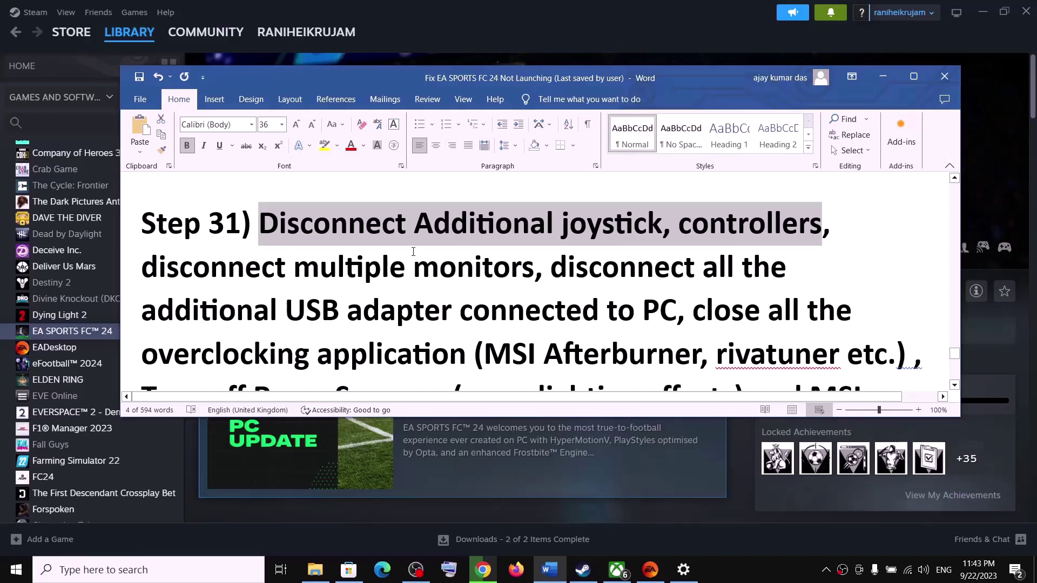
left_click_drag(169, 271, 606, 312)
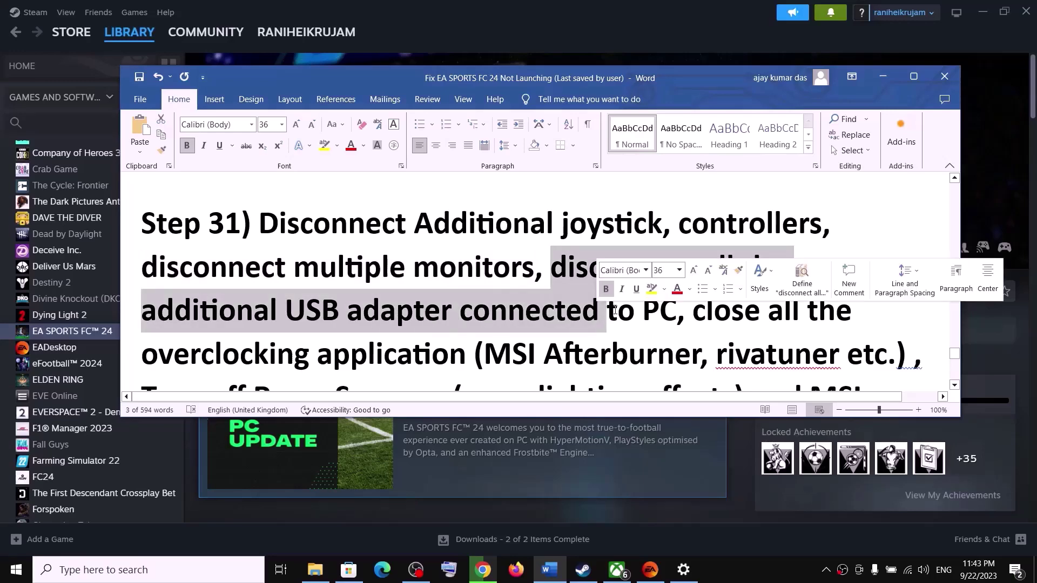
Highlight the Step 31 instruction to close overclocking applications such as MSI Afterburner and rivatuner.
scroll(664, 274, "down", 1)
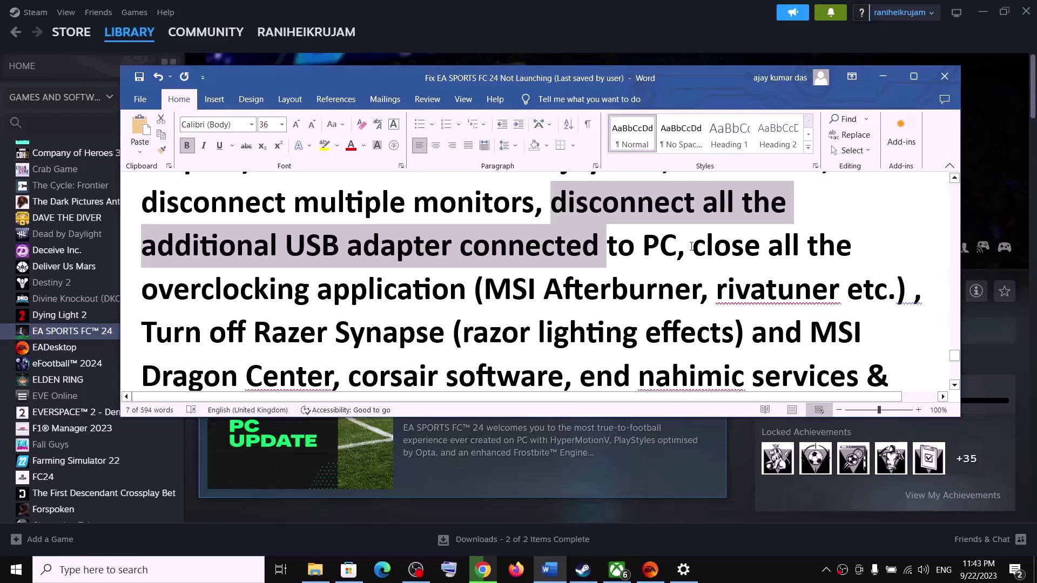
left_click_drag(692, 247, 653, 292)
double_click(719, 296)
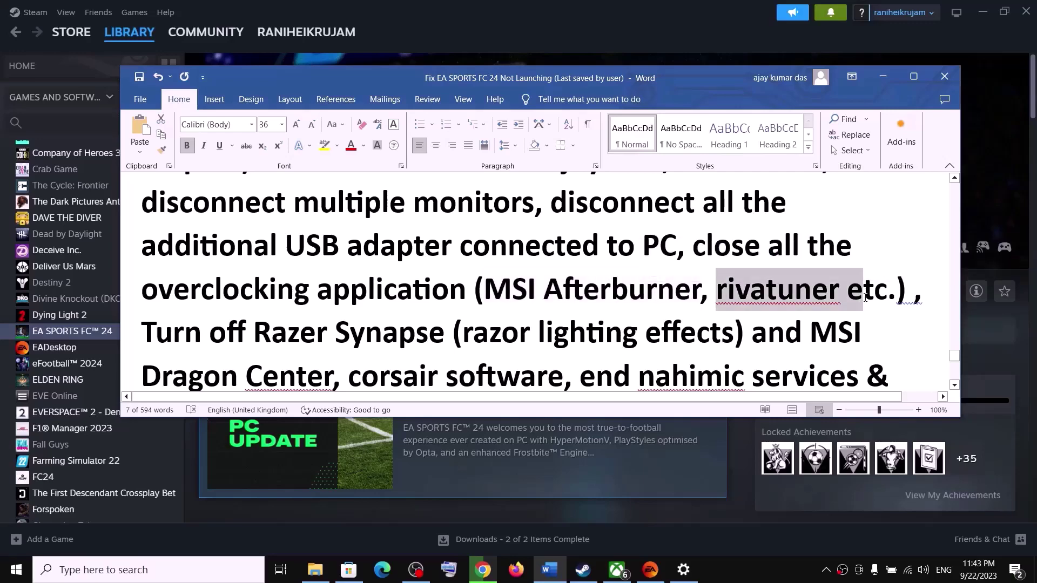
left_click(159, 292)
left_click_drag(228, 294, 471, 291)
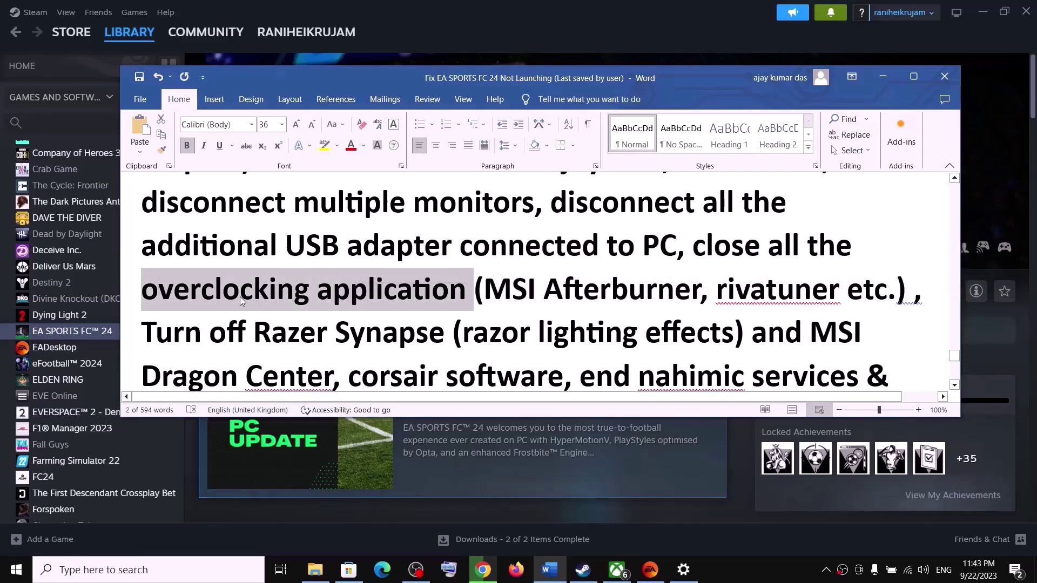
Highlight the rest of Step 31, covering Razer Synapse, MSI Dragon Center, Corsair software, nahimic services, lightingservice.exe and the undervolt.
scroll(504, 293, "down", 2)
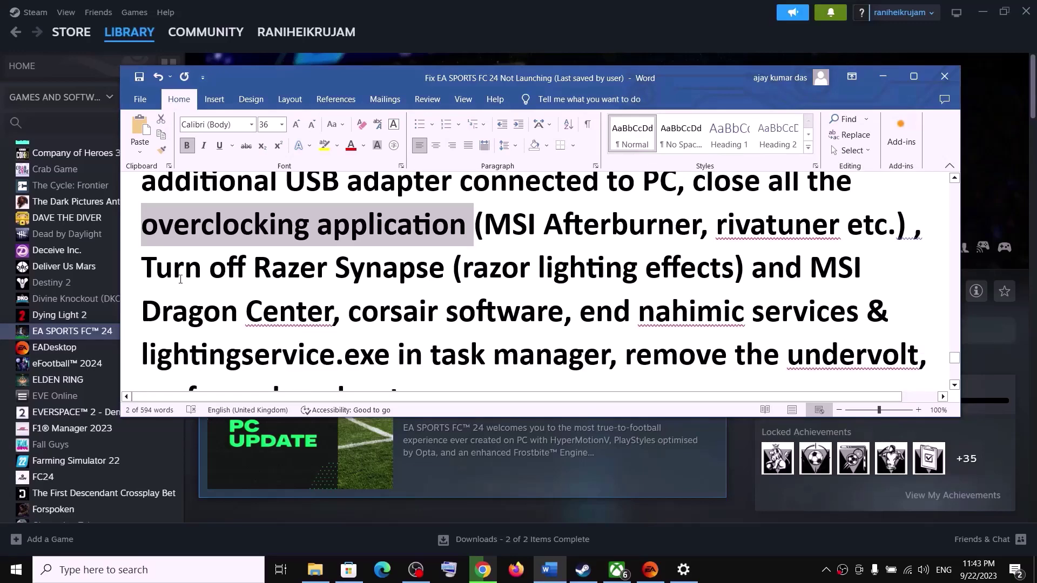
left_click_drag(142, 267, 600, 357)
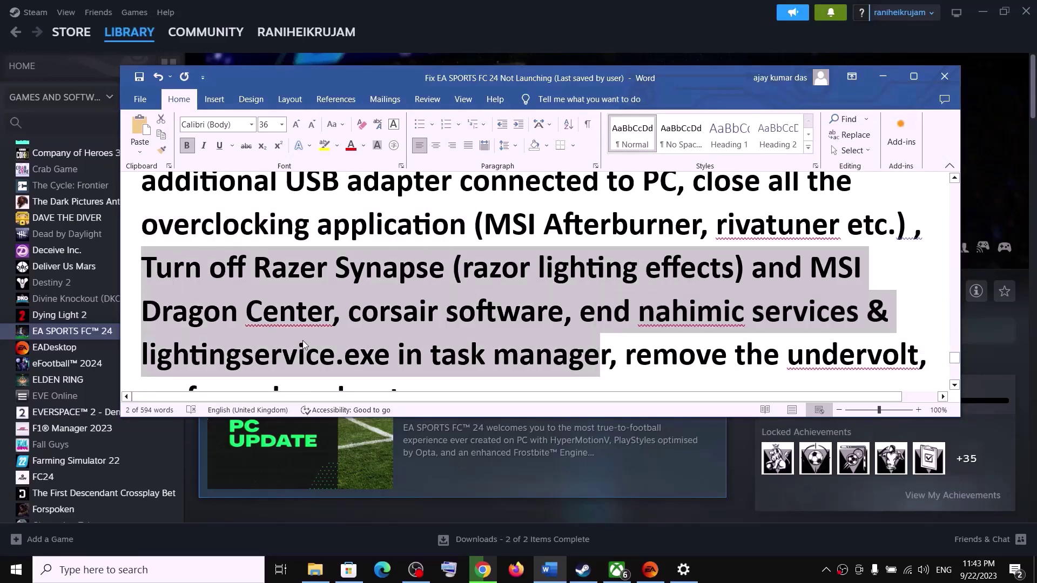
scroll(306, 342, "down", 2)
scroll(427, 307, "up", 1)
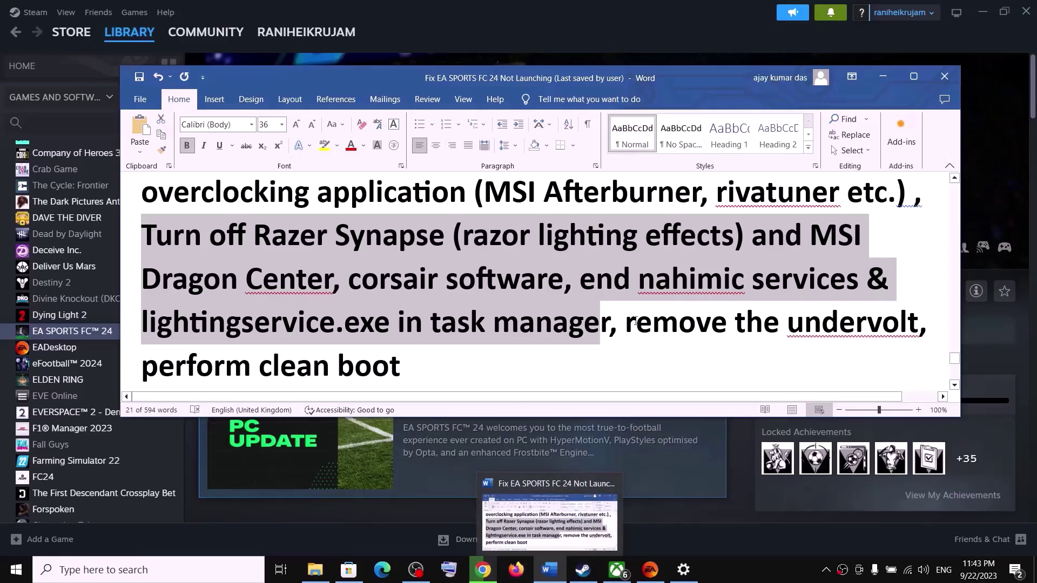
left_click_drag(627, 323, 919, 334)
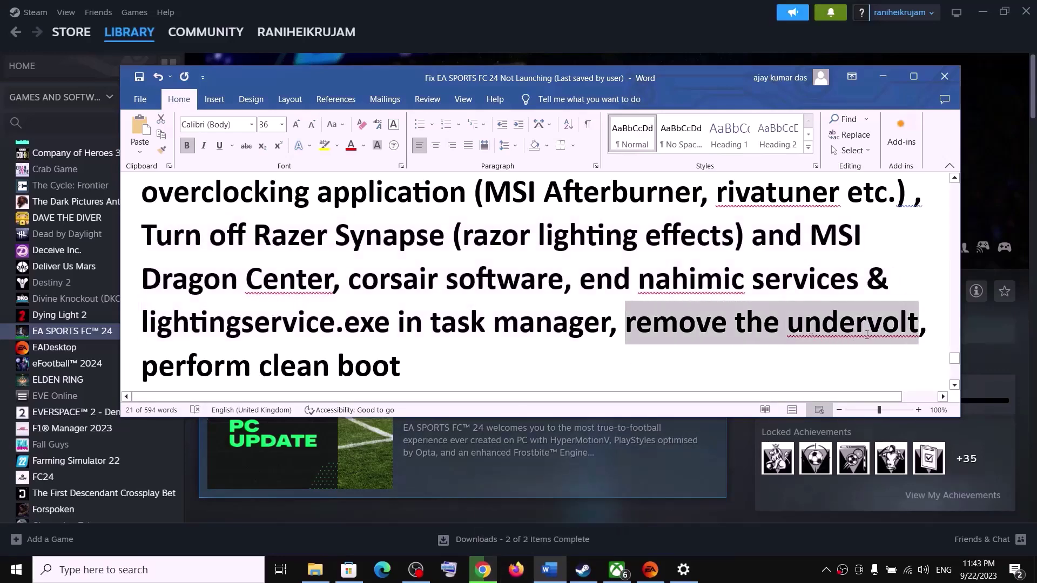
scroll(509, 345, "down", 1)
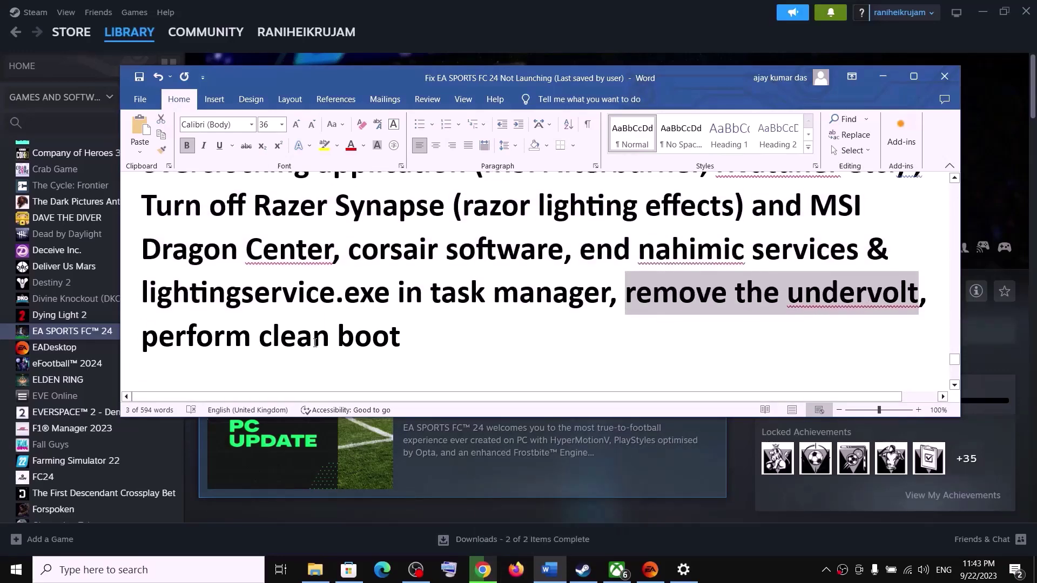
Highlight the guide's "perform clean boot" instruction, then search Windows for System Configuration and open it.
left_click_drag(398, 335, 141, 335)
left_click(177, 566)
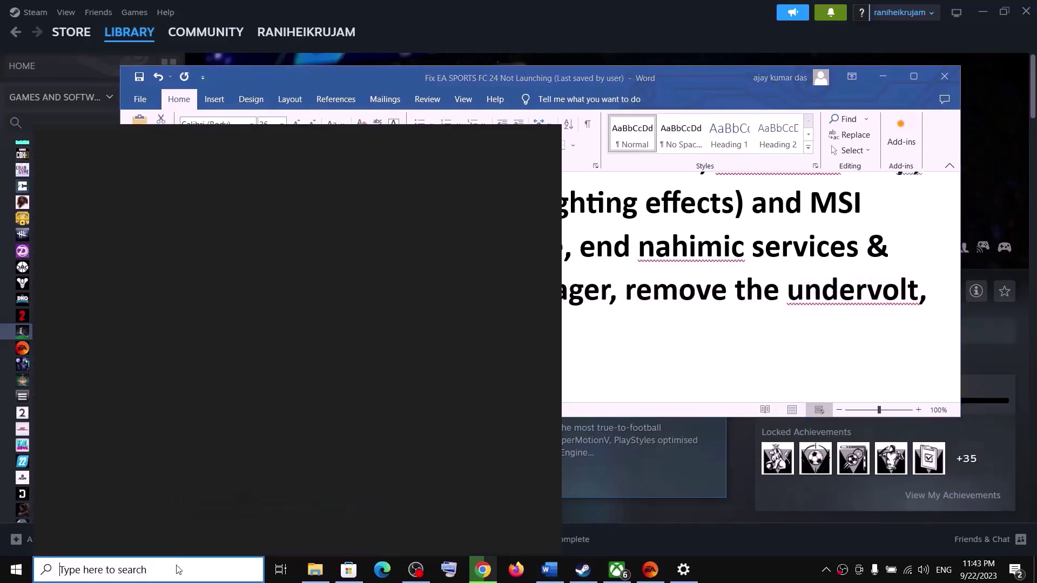
type("system Configuration")
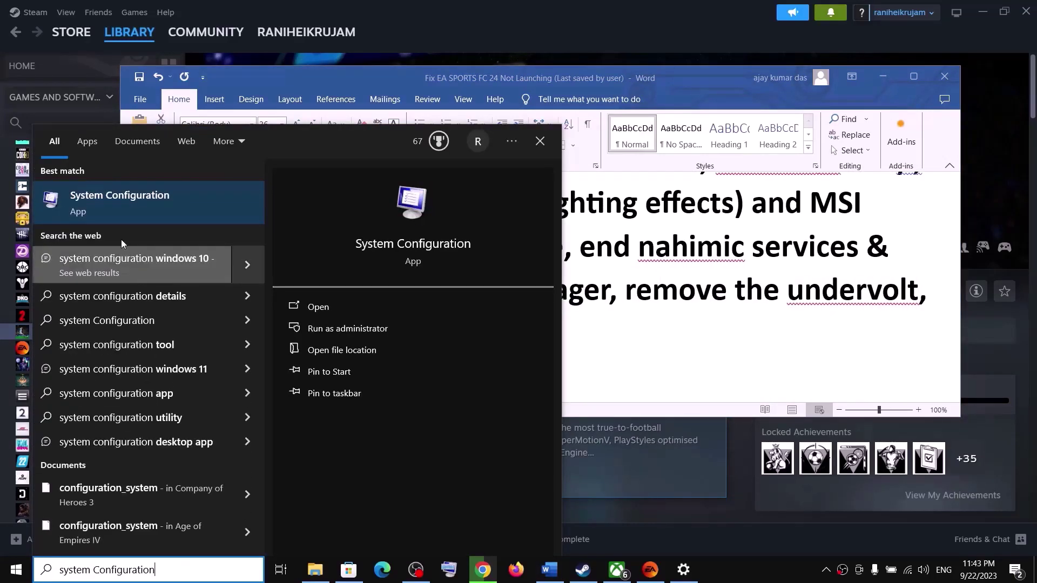
left_click(102, 209)
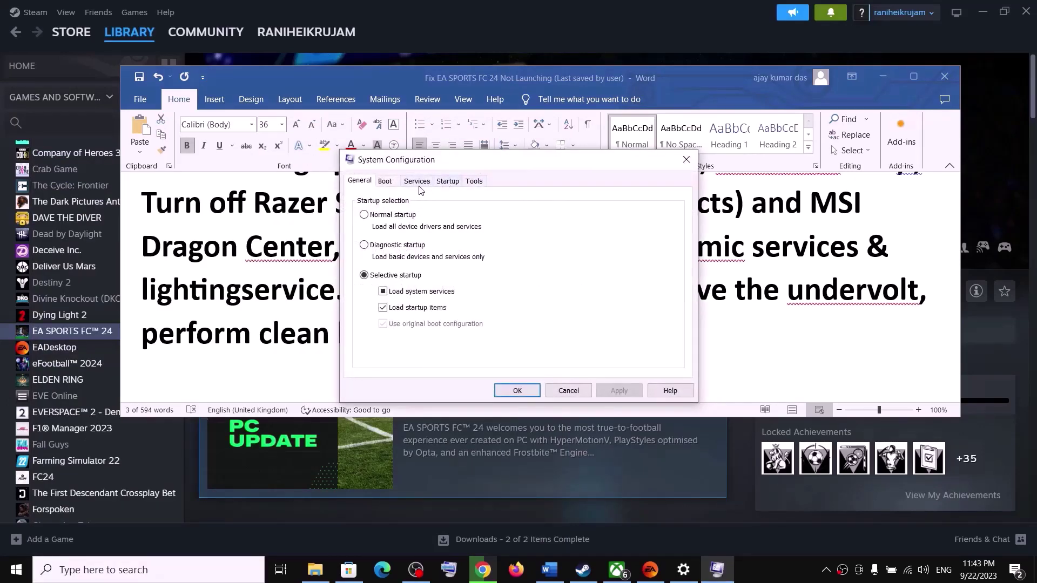
Hide all Microsoft services, disable all the remaining services, apply the change, and dismiss the restart prompt without restarting.
left_click(417, 183)
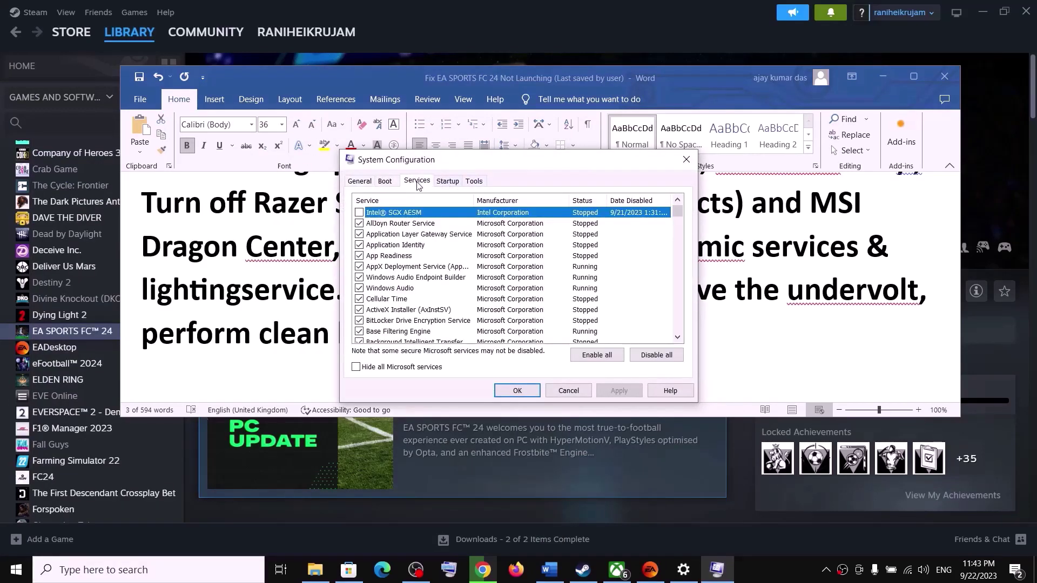
left_click(368, 371)
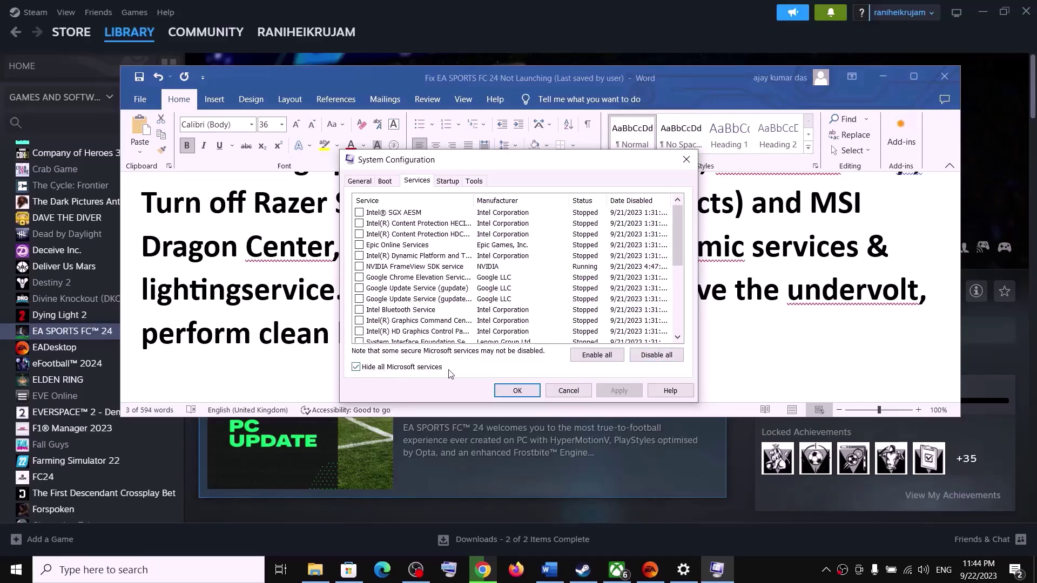
left_click(656, 355)
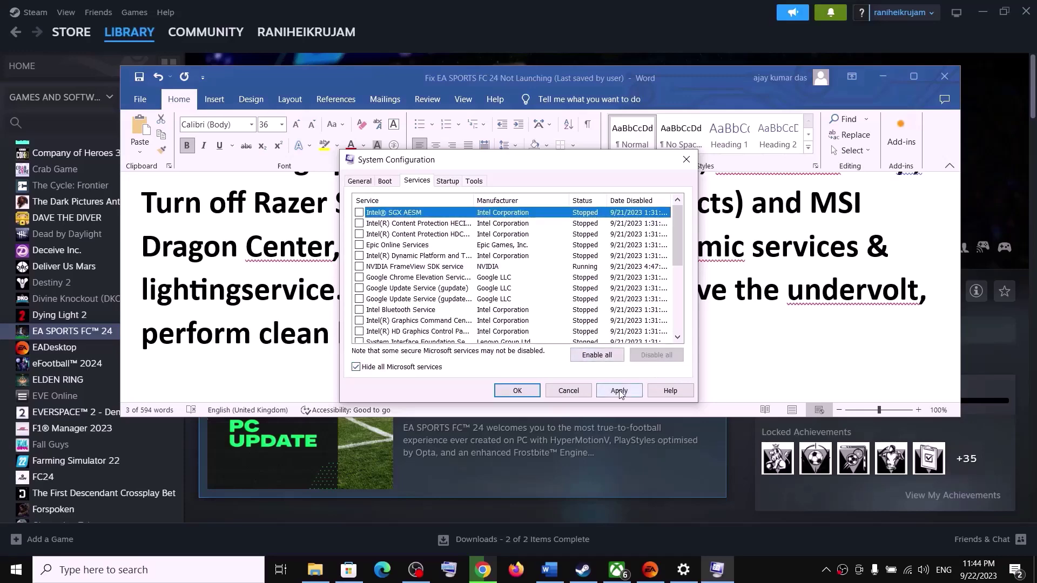
left_click(620, 390)
left_click(517, 390)
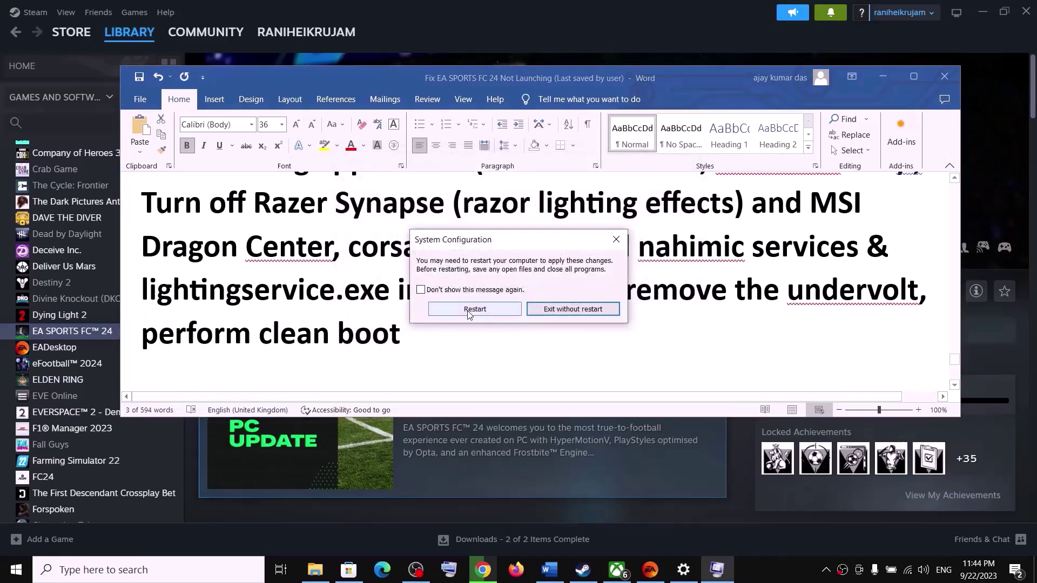
left_click(615, 239)
Highlight the guide's advice on launching the game in Windowed mode and lowering the graphics settings.
scroll(412, 336, "down", 3)
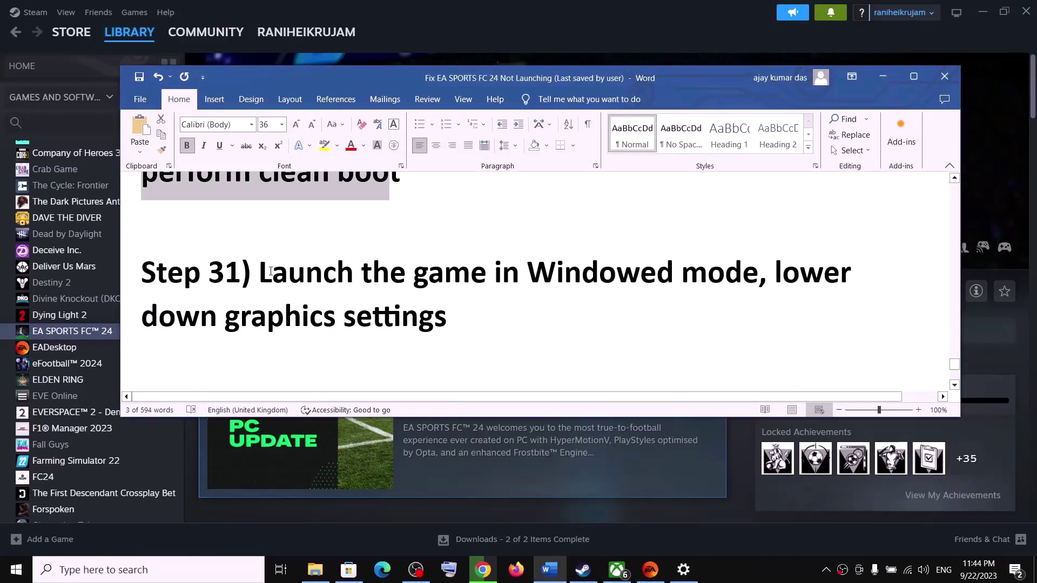
left_click_drag(270, 272, 758, 274)
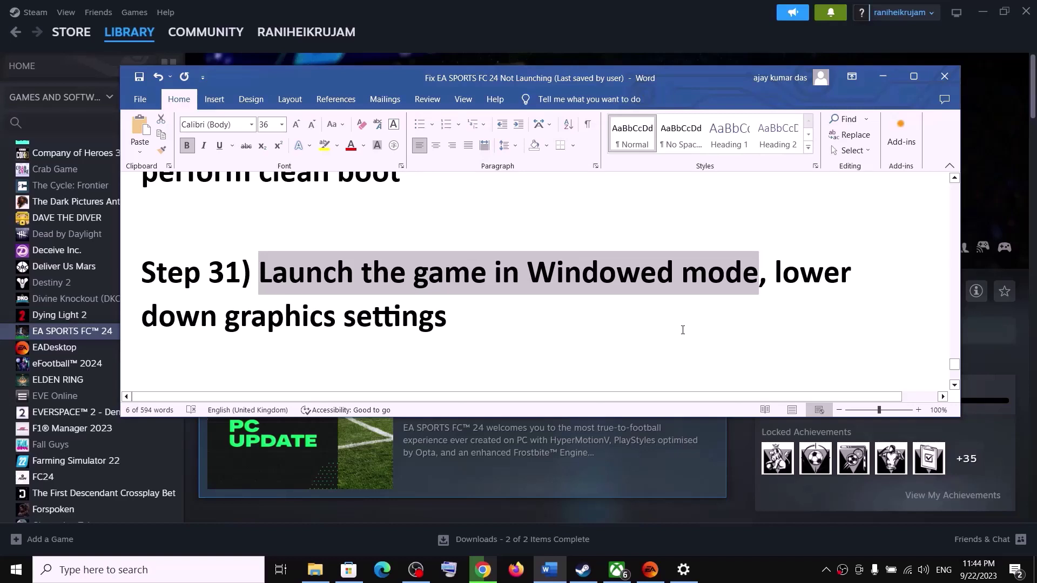
left_click_drag(487, 310, 784, 284)
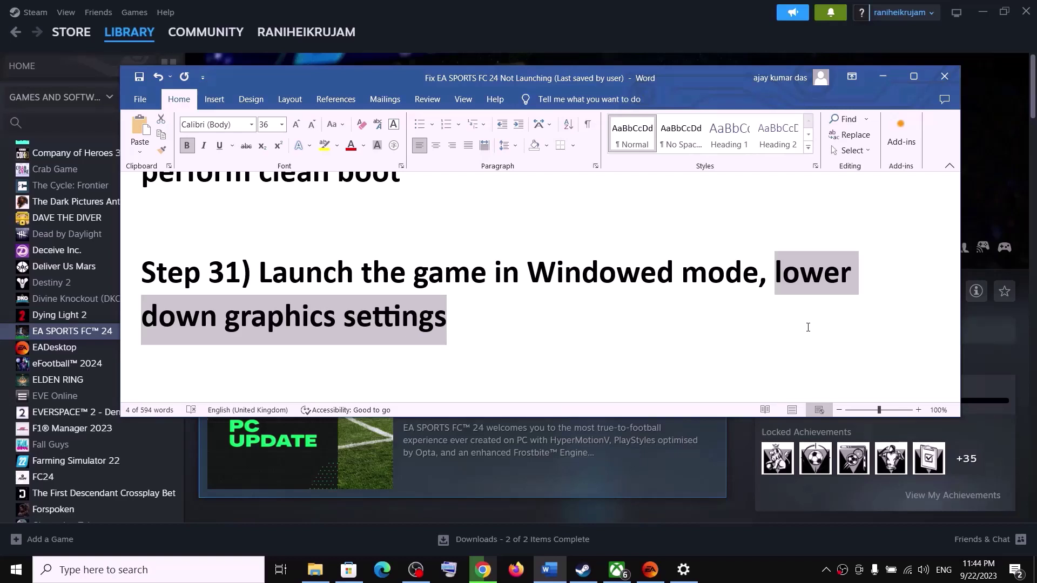
left_click_drag(467, 318, 819, 278)
key("ctrl+z")
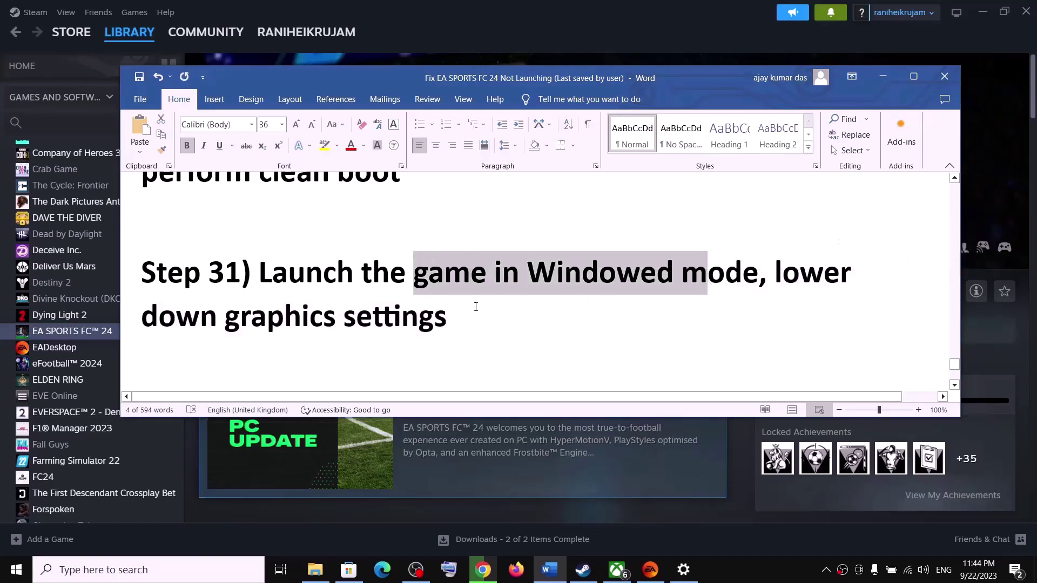
Highlight Step 32, Increase Virtual Memory, in the Word guide.
scroll(476, 307, "down", 4)
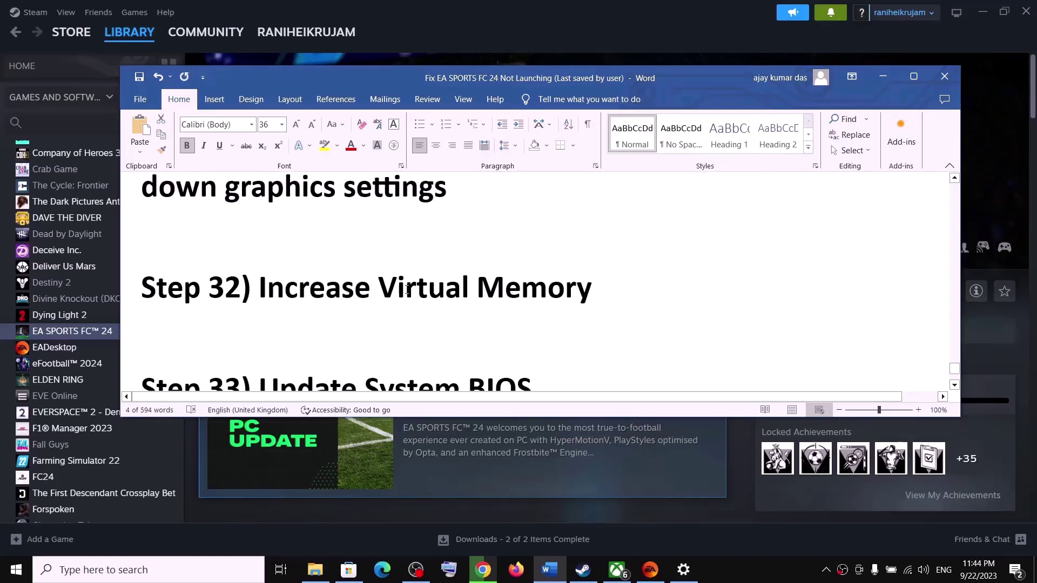
left_click_drag(286, 281, 644, 325)
left_click(645, 324)
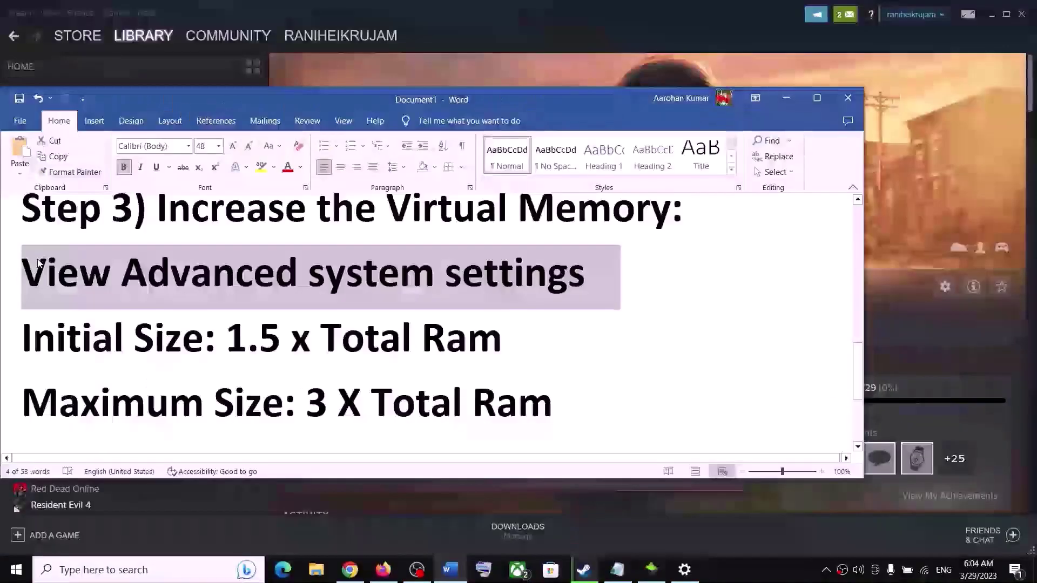
Search Windows for "View Advanced system settings" using the copied guide text, and open the Virtual Memory dialog from the advanced performance settings.
key("ctrl+c")
left_click(108, 573)
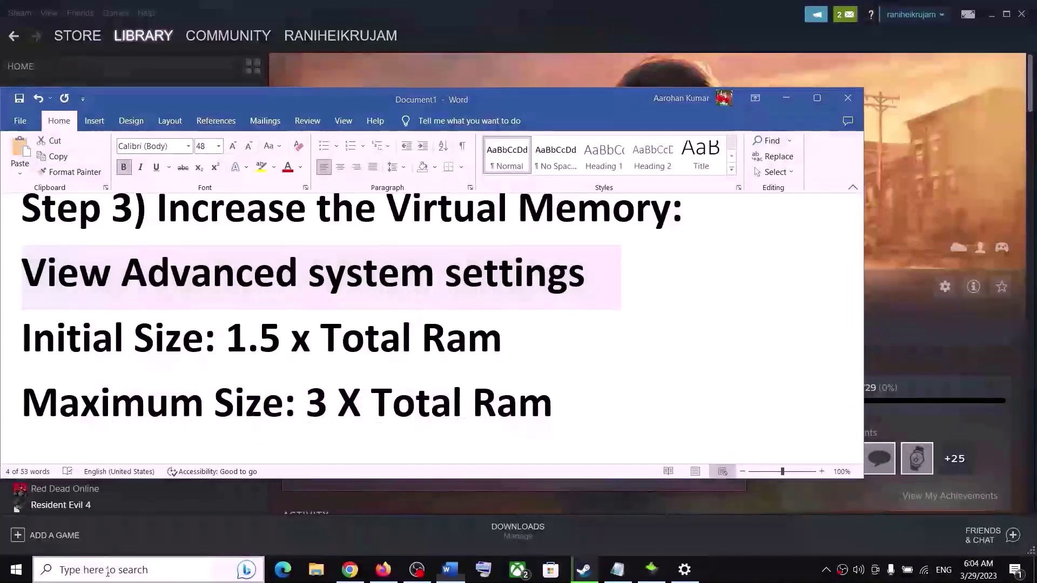
key("ctrl+v")
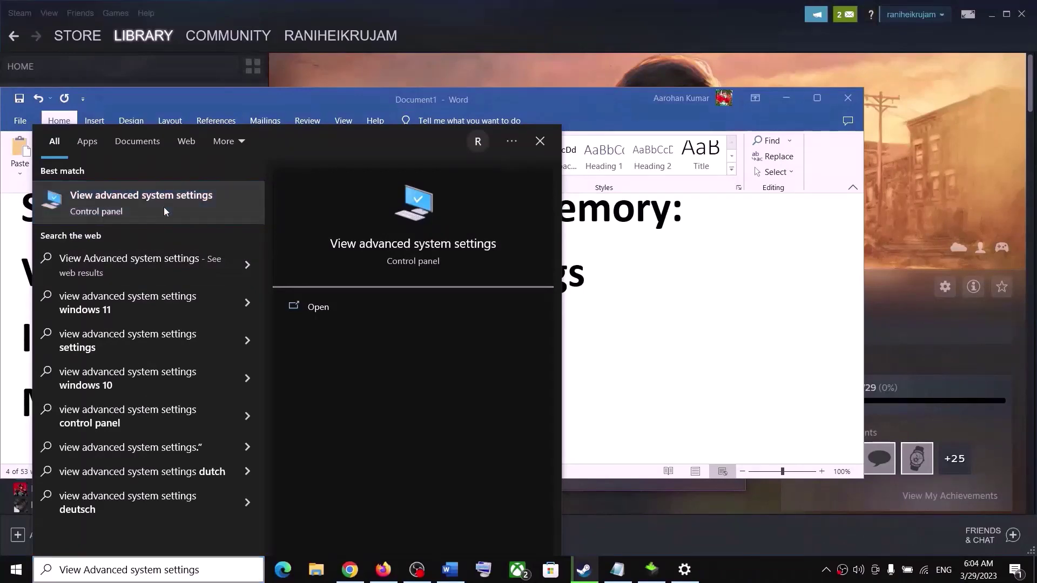
left_click(164, 206)
left_click_drag(254, 101, 543, 102)
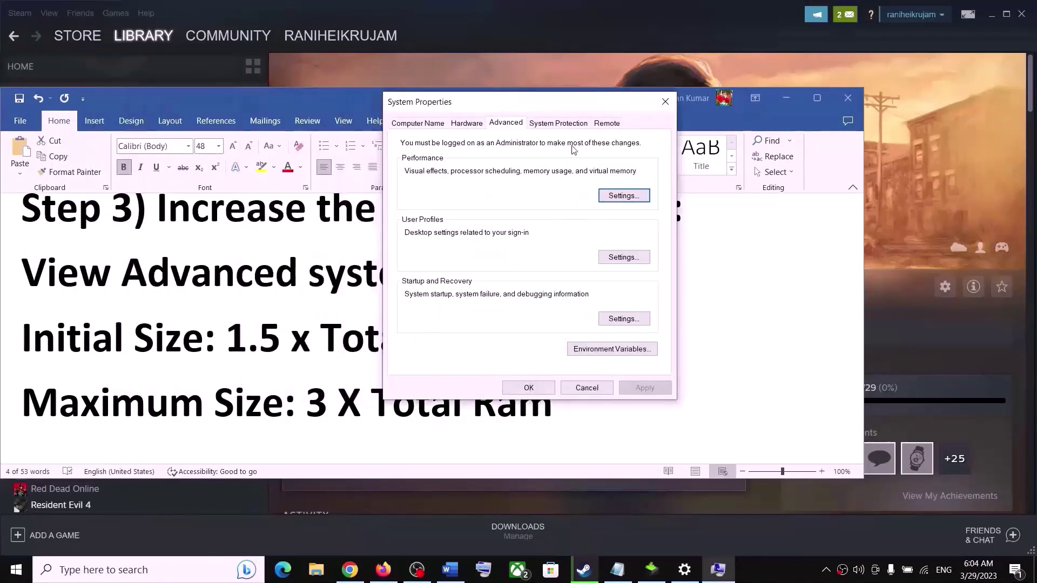
left_click(619, 198)
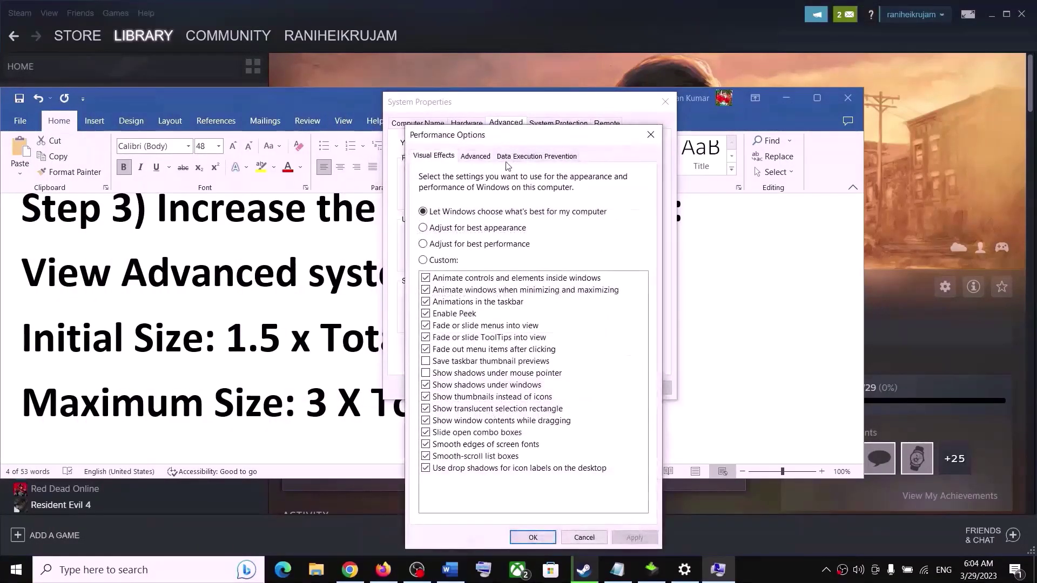
left_click(476, 157)
left_click(607, 341)
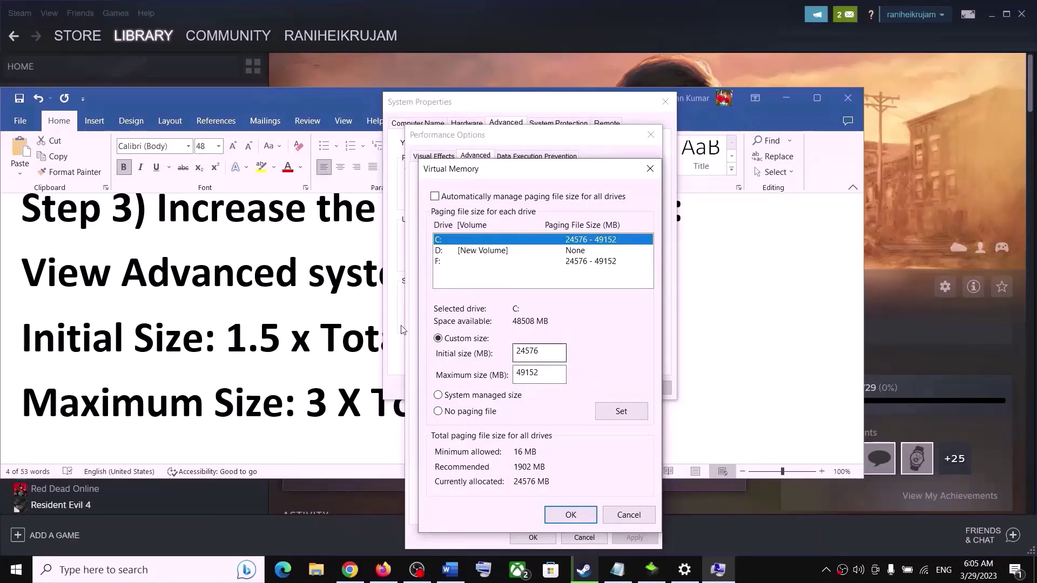
Highlight the guide's initial size formula, 1.5 x Total Ram, and return to the Virtual Memory dialog.
left_click(193, 343)
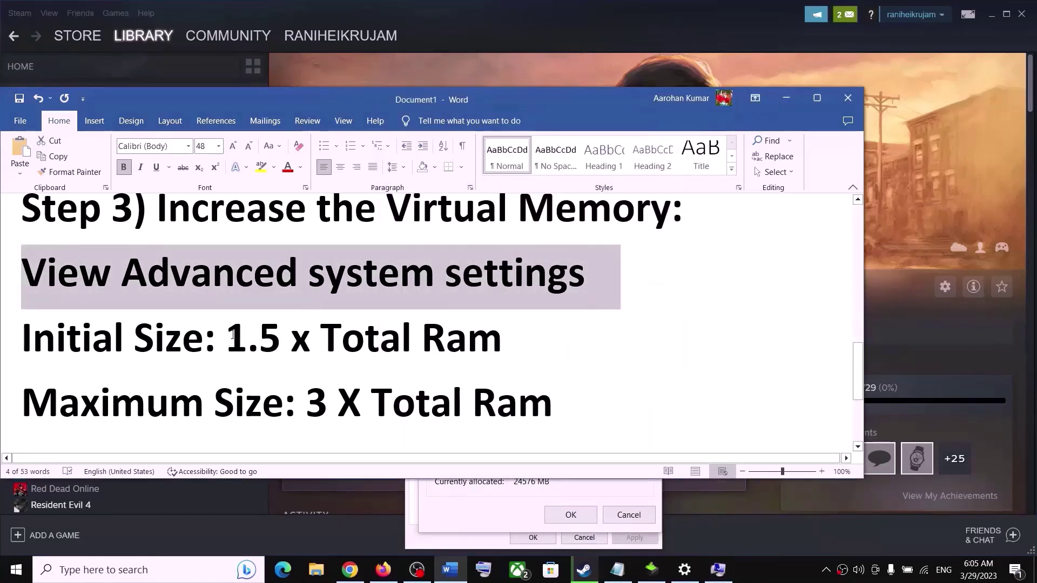
left_click_drag(225, 339, 511, 339)
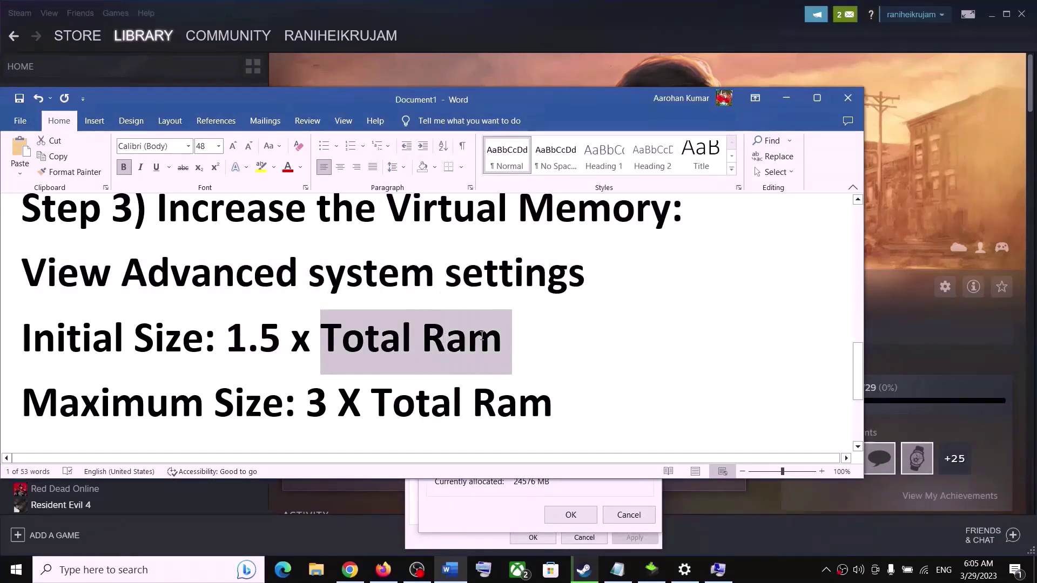
left_click(717, 569)
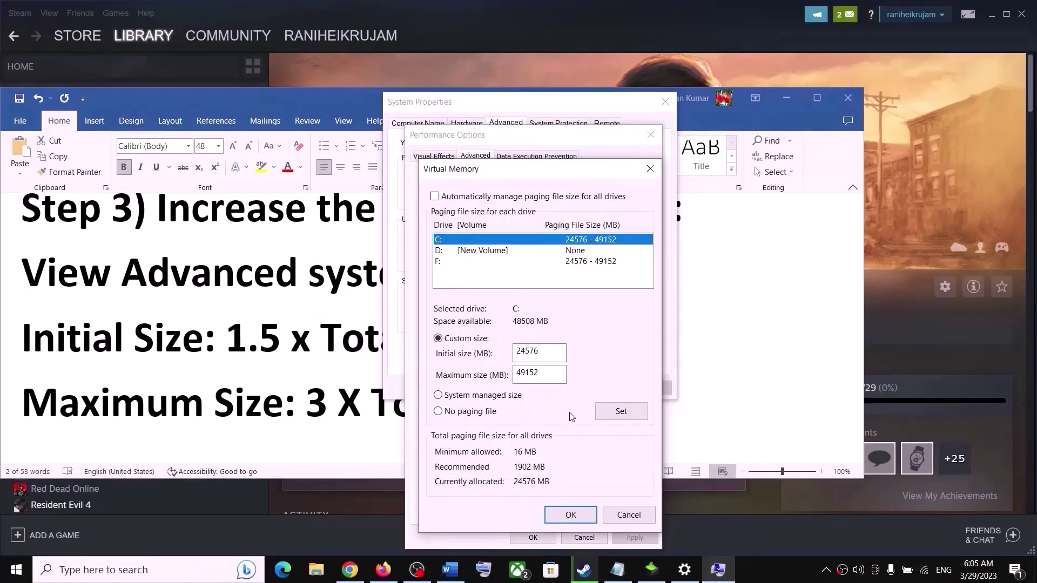
Open Calculator by running calc, and convert the total RAM to megabytes by calculating 16 × 1024.
key("super+r")
type("cal")
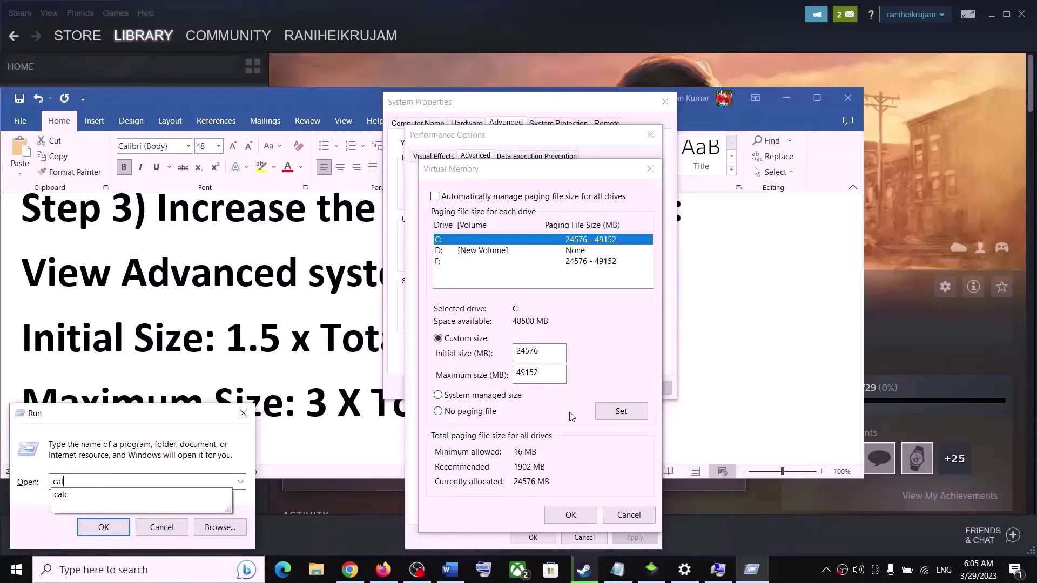
type("c")
key("Return")
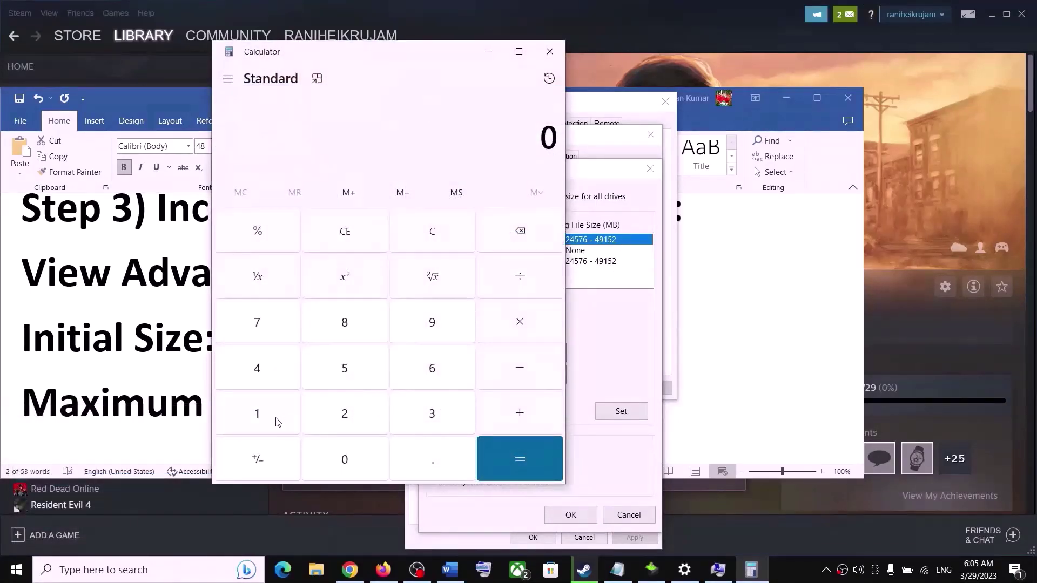
left_click(277, 421)
left_click(431, 376)
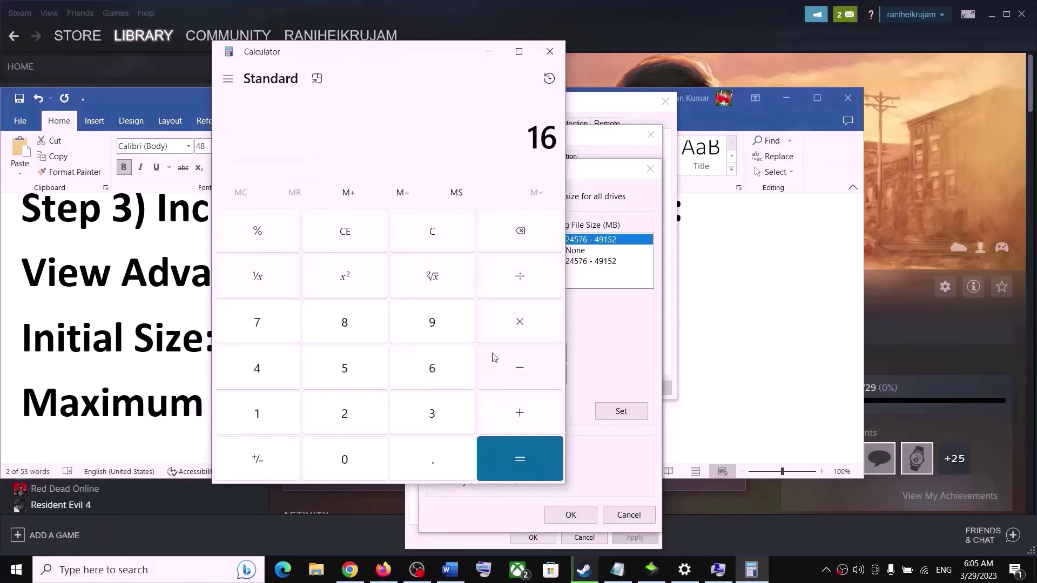
left_click(520, 327)
left_click(273, 415)
left_click(322, 455)
left_click(363, 421)
left_click(273, 381)
left_click(490, 462)
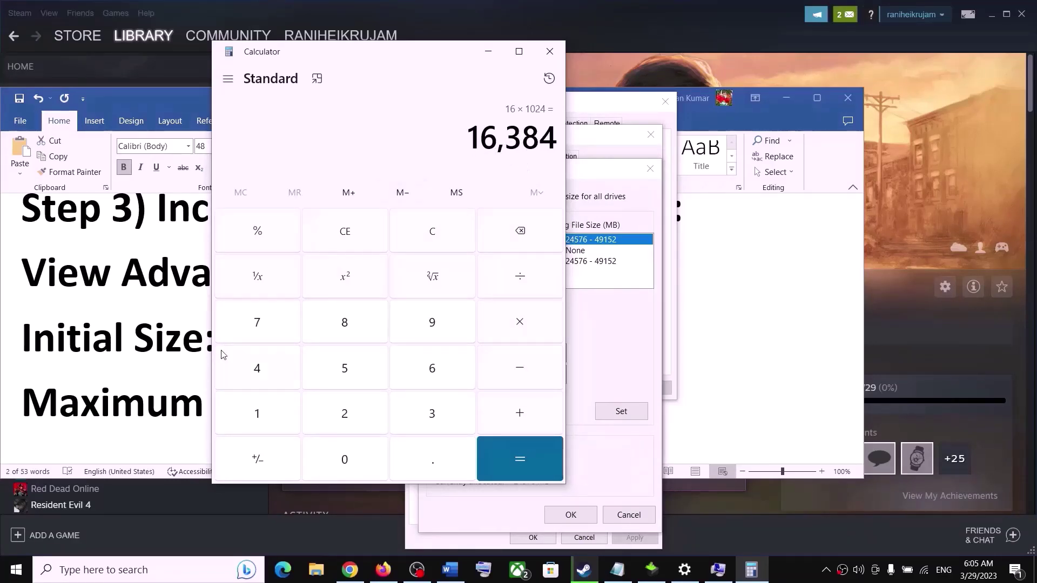
Multiply the RAM amount in megabytes by 1.5 in Calculator, and select the initial size value for drive C: in the Virtual Memory dialog.
left_click(180, 356)
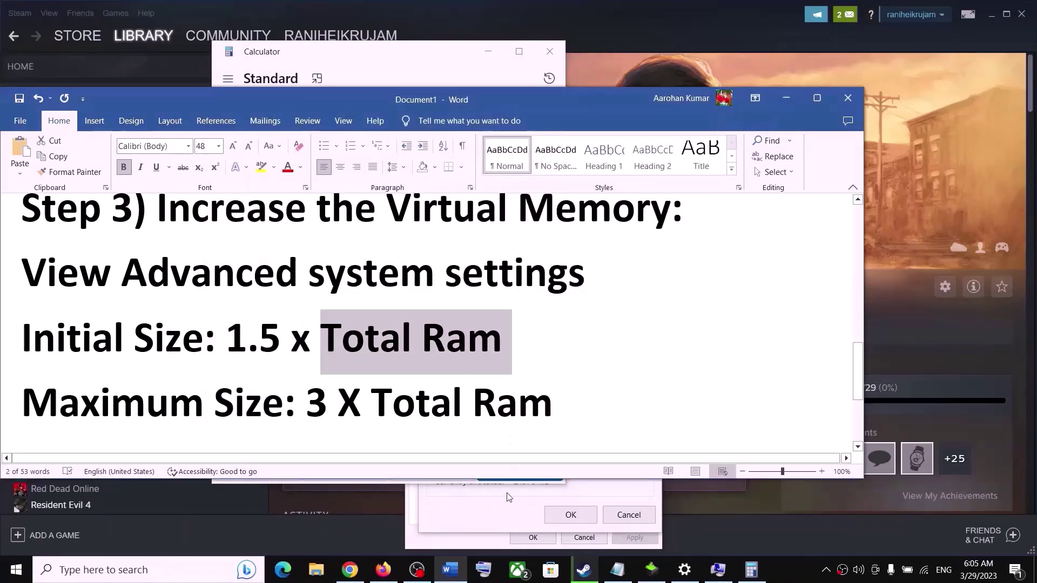
left_click(498, 506)
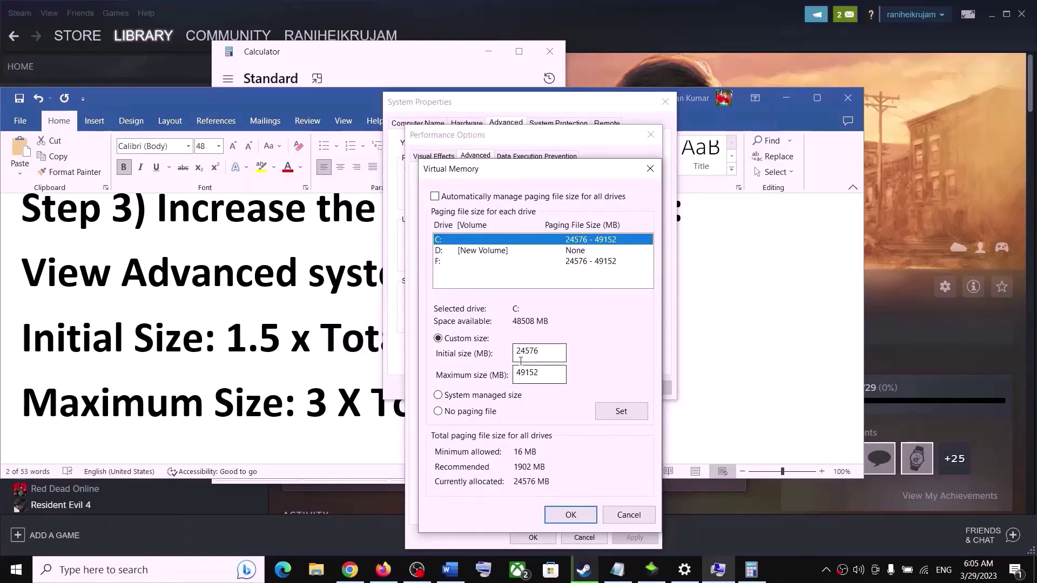
left_click(752, 570)
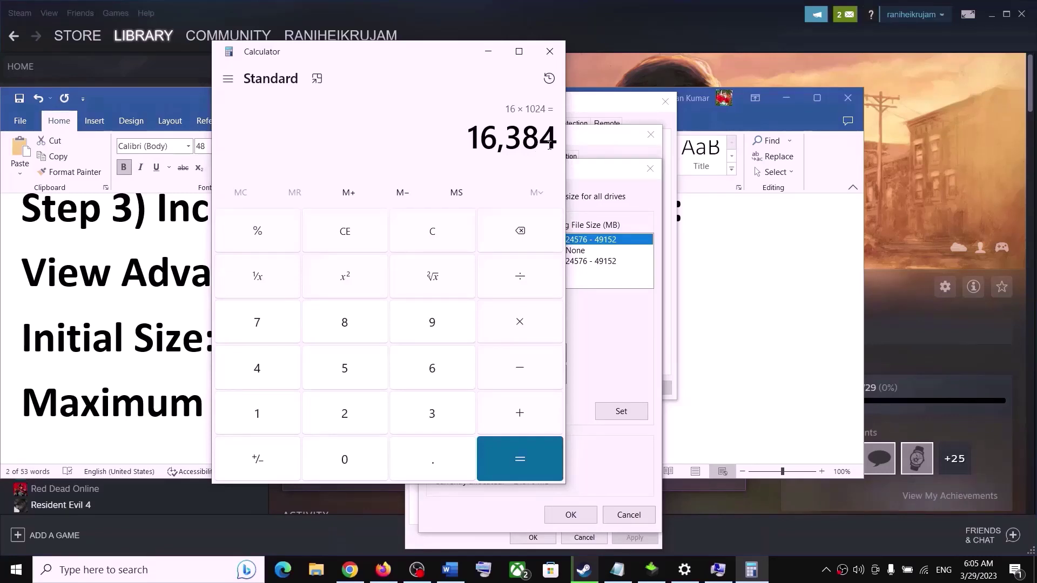
left_click(519, 331)
left_click(278, 421)
left_click(431, 454)
left_click(349, 376)
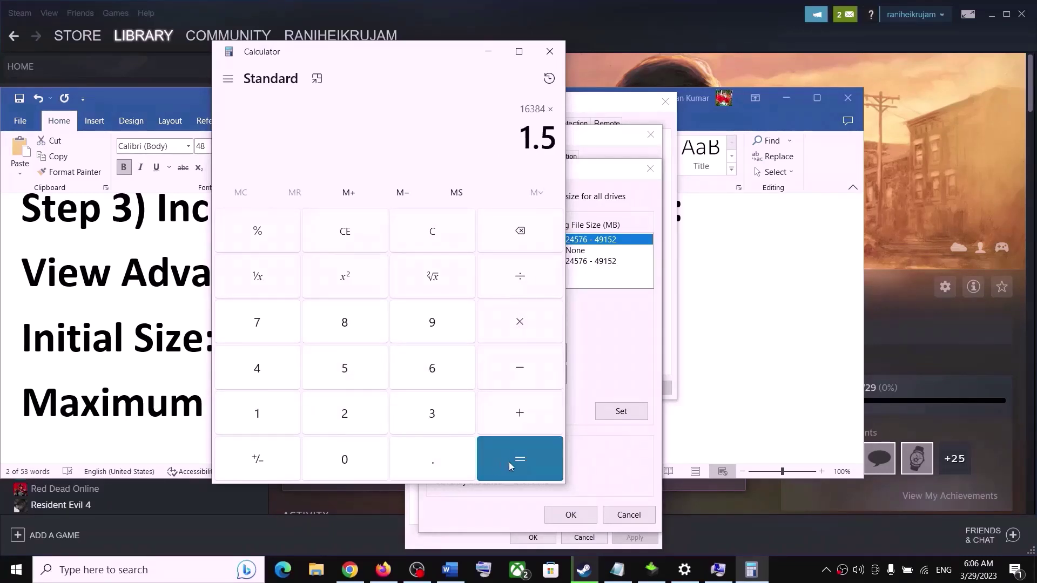
left_click(511, 462)
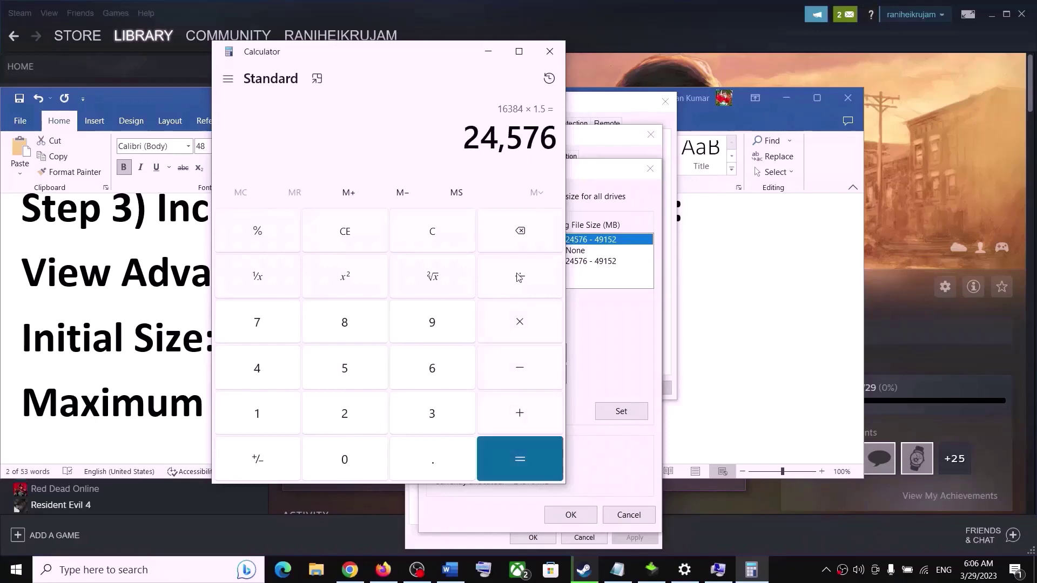
left_click(598, 348)
left_click_drag(562, 352, 485, 353)
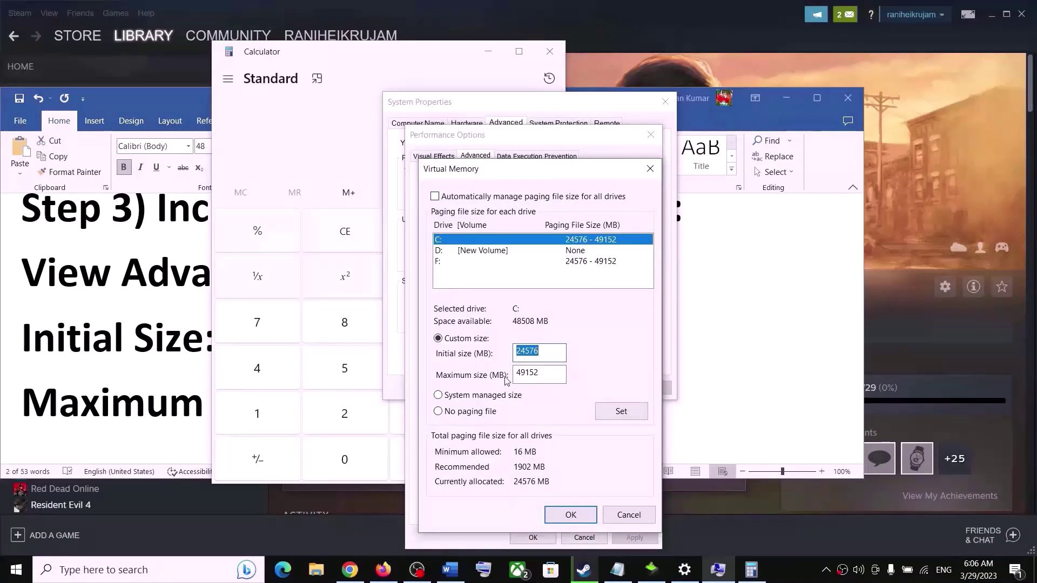
Highlight the guide's maximum size formula, 3 X Total Ram, and return to Calculator.
left_click(134, 370)
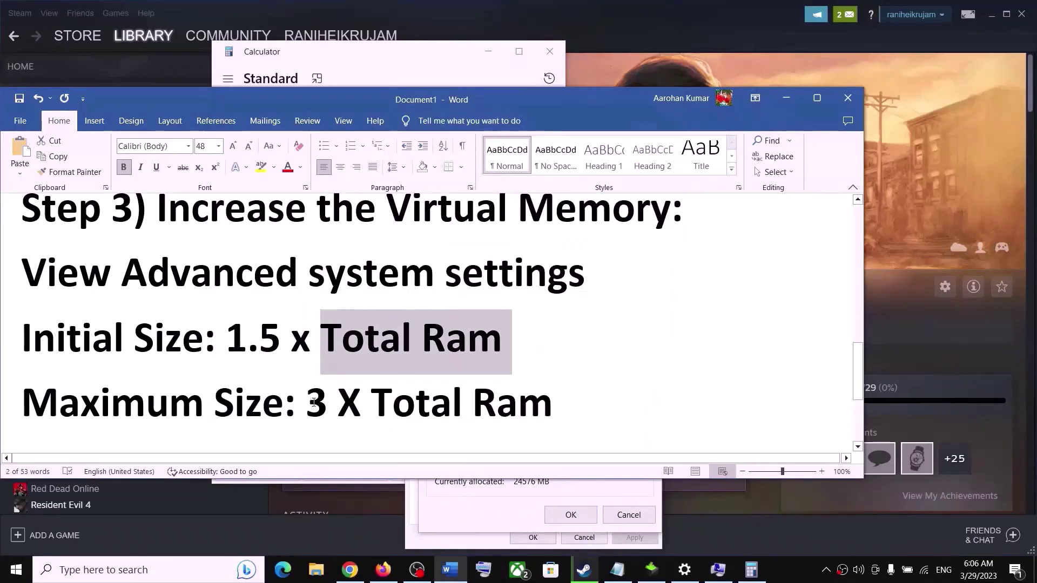
left_click_drag(307, 405, 552, 406)
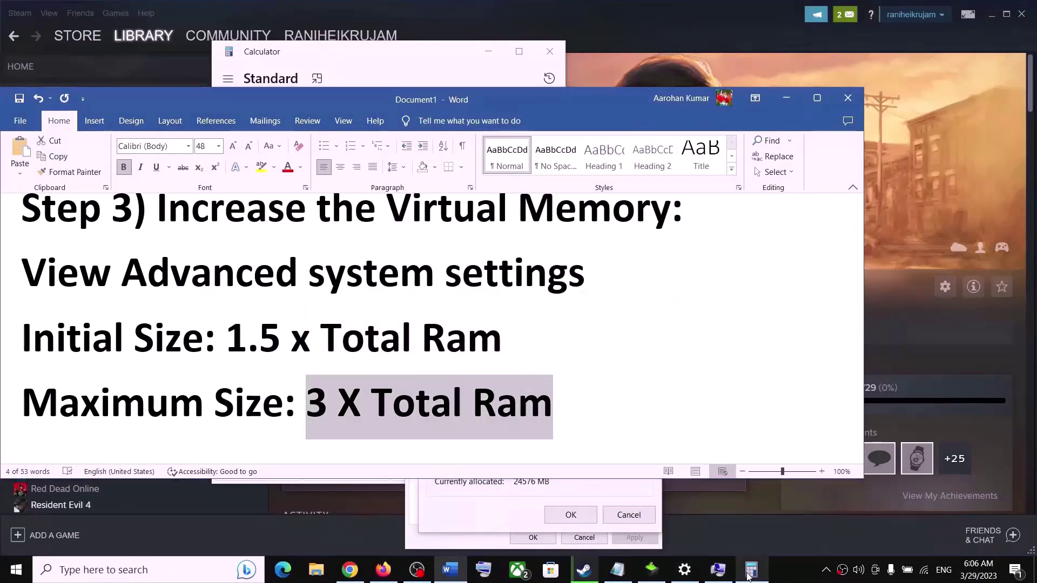
left_click(749, 569)
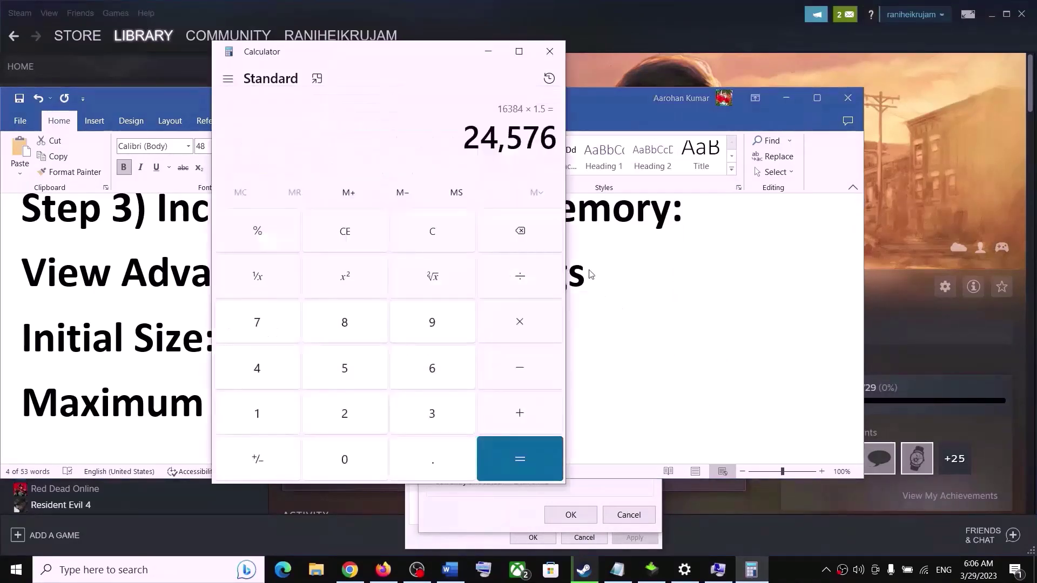
Clear Calculator and multiply the RAM amount in megabytes by three, 16384 × 3, for the maximum size.
left_click(438, 240)
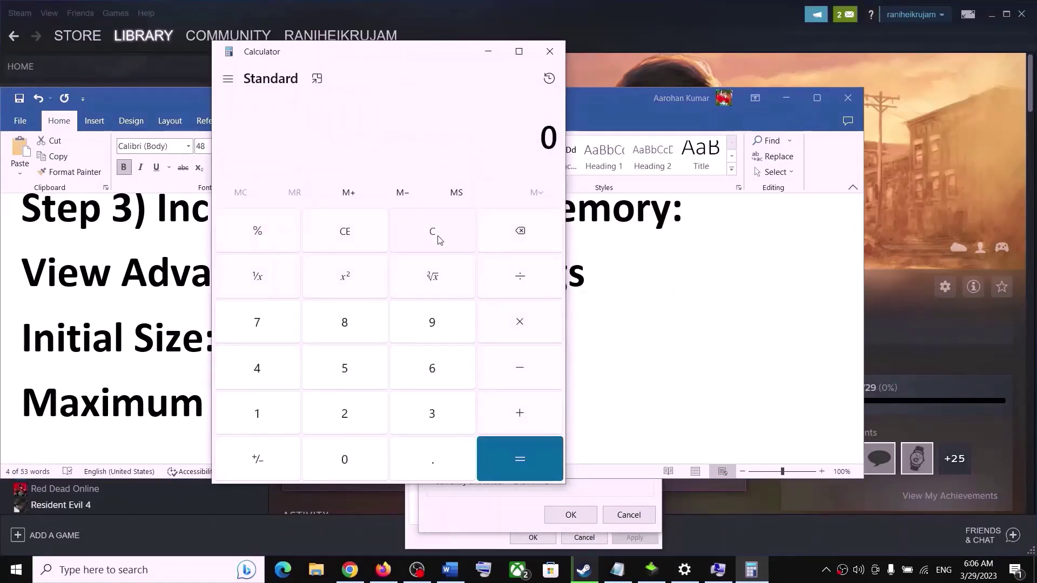
left_click(272, 423)
left_click(447, 375)
left_click(437, 415)
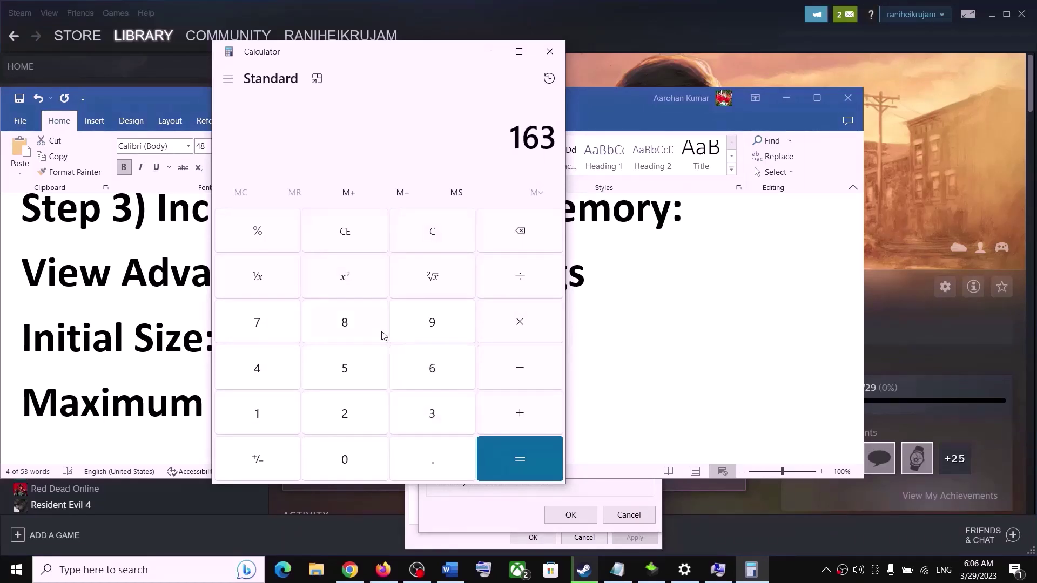
left_click(381, 335)
left_click(269, 380)
left_click(522, 325)
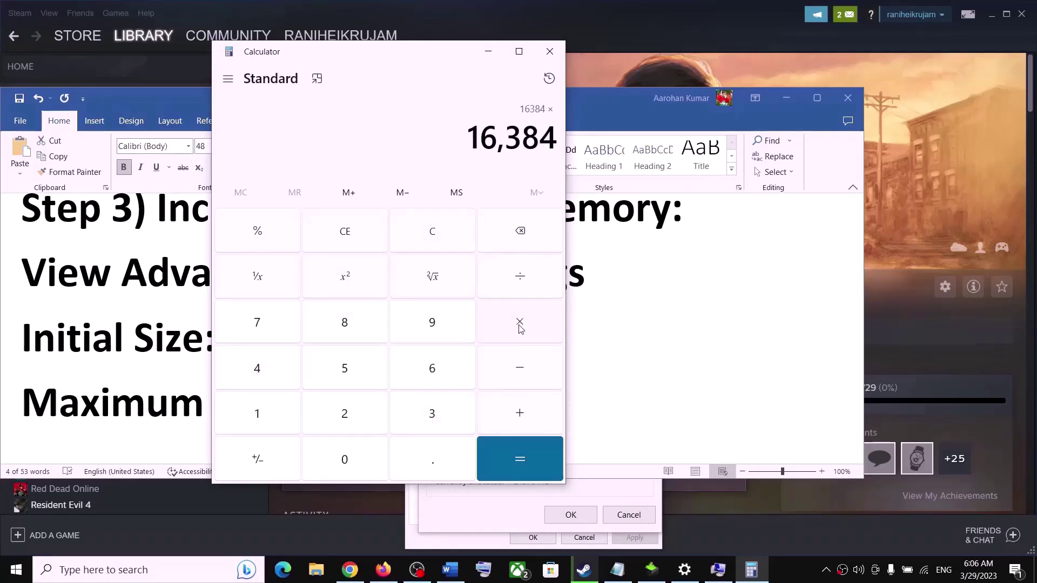
left_click(408, 424)
left_click(491, 464)
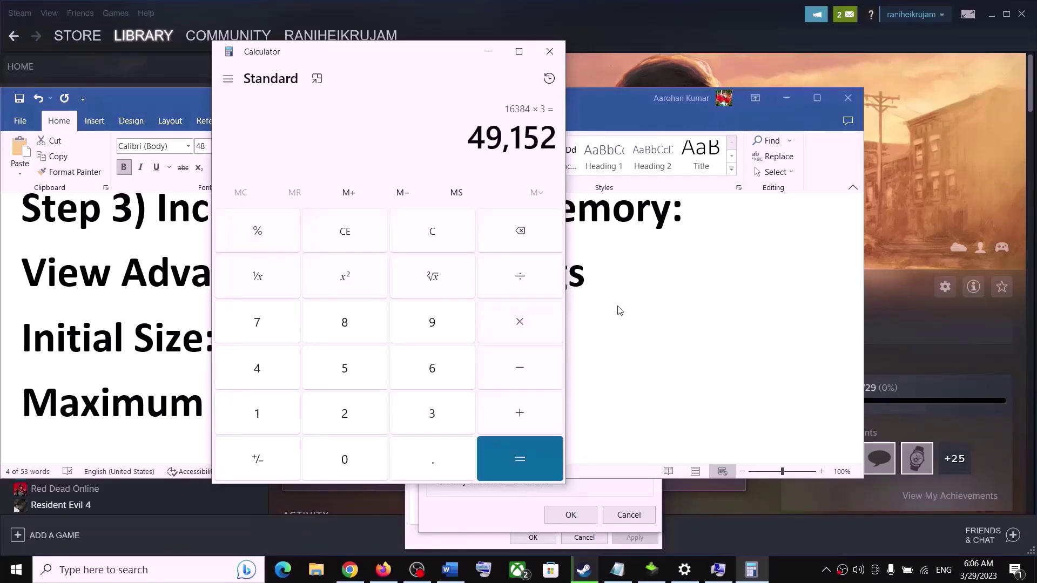
Set drive C: to a custom paging file of 24576 MB initial and 49152 MB maximum, confirm all system dialogs, and close Calculator.
left_click(584, 489)
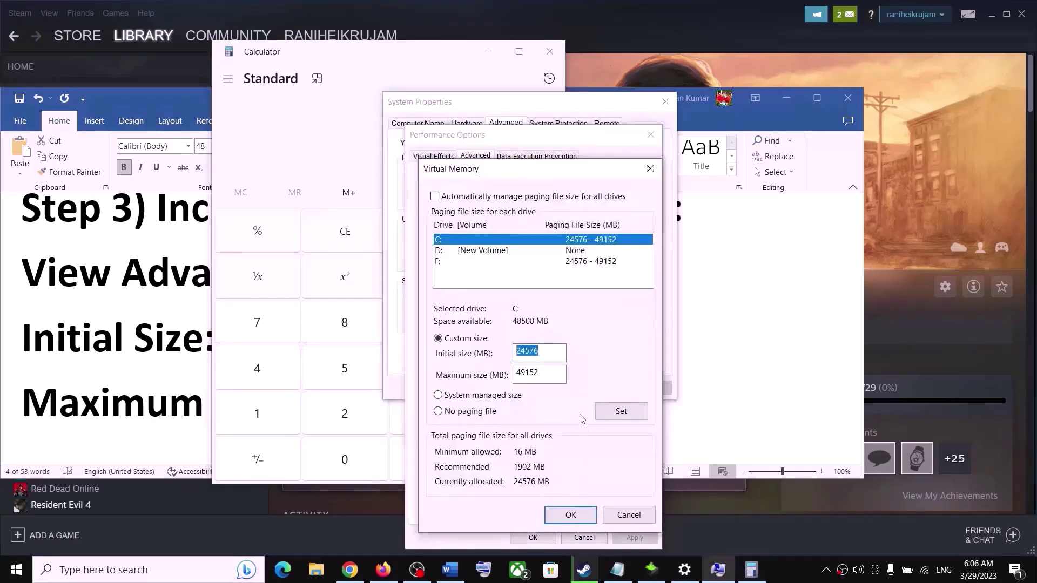
key("Tab")
left_click(620, 413)
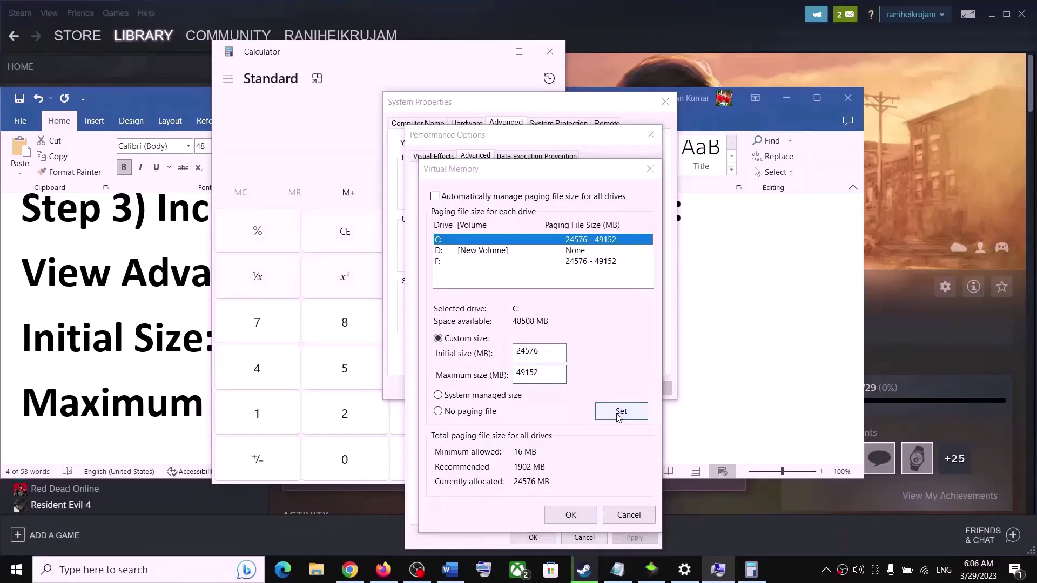
left_click(585, 340)
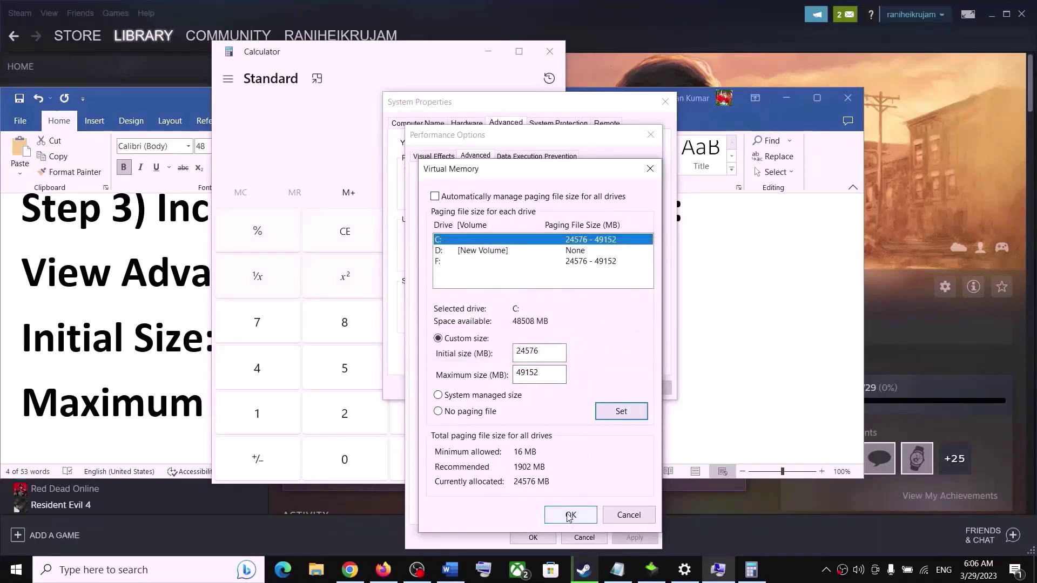
left_click(572, 518)
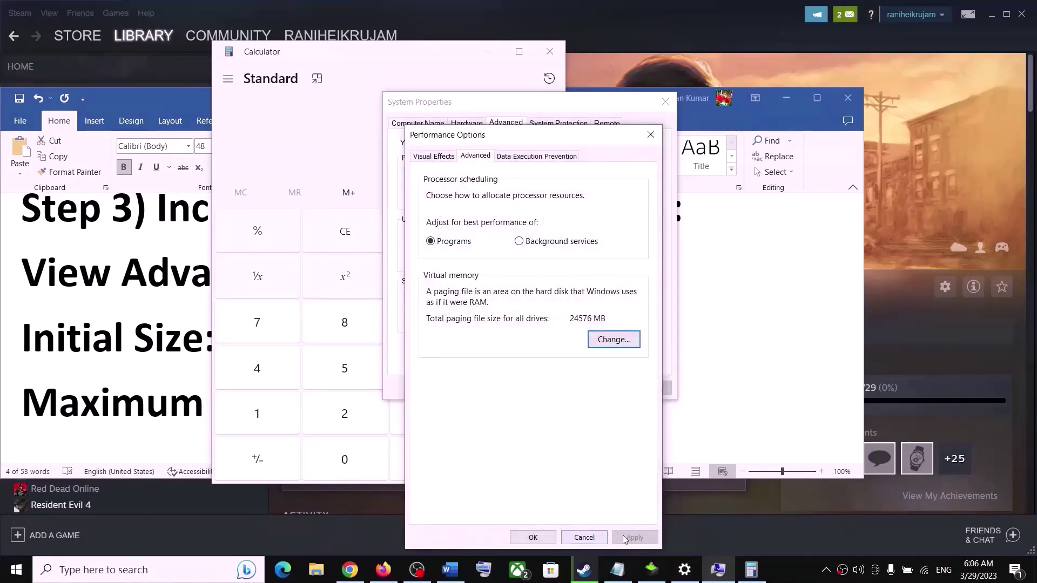
left_click(533, 537)
left_click(527, 388)
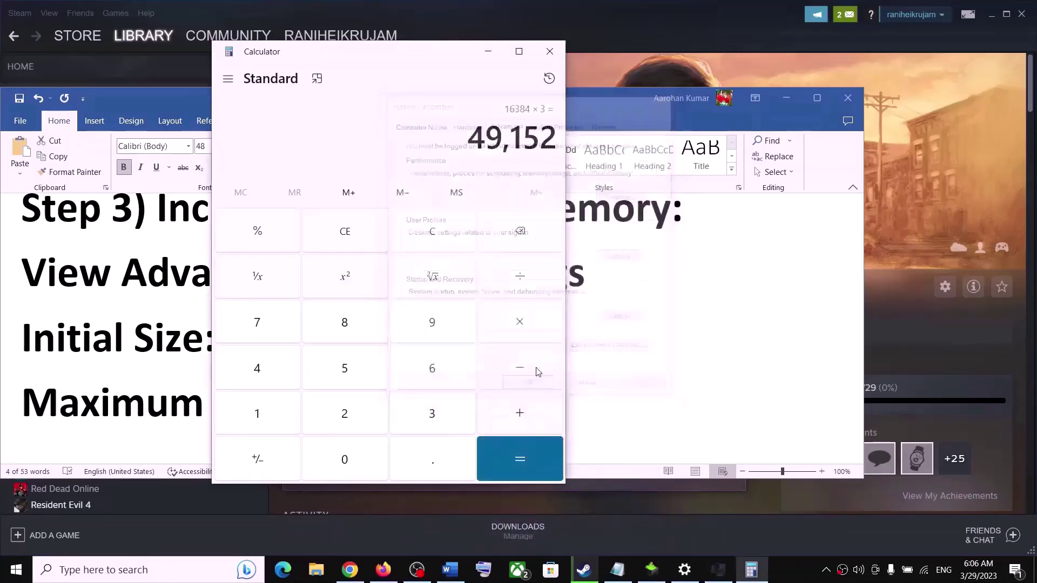
left_click(549, 50)
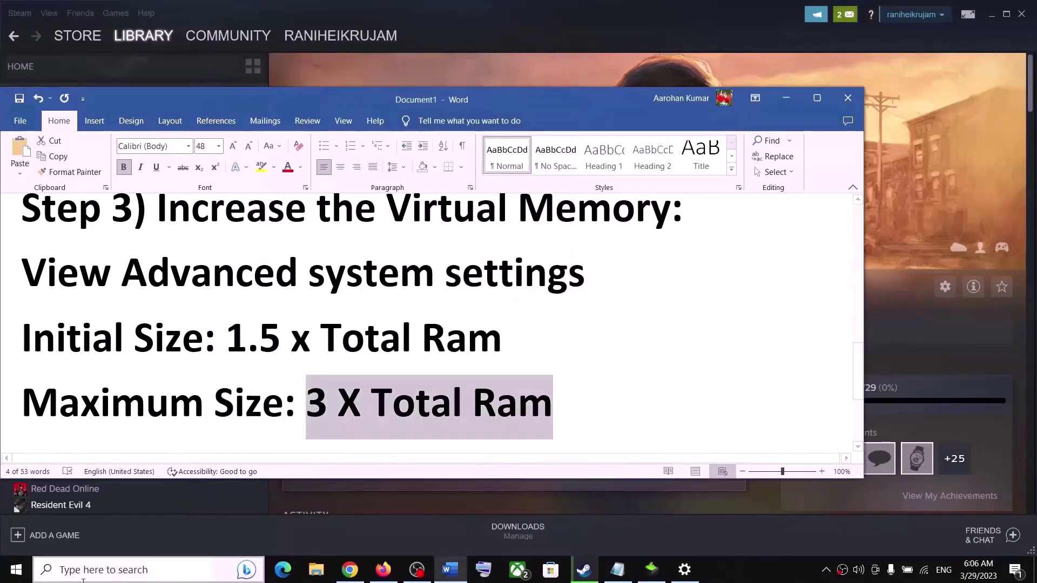
Bring up the Windows power options to view Restart, and dismiss them without restarting.
left_click(15, 570)
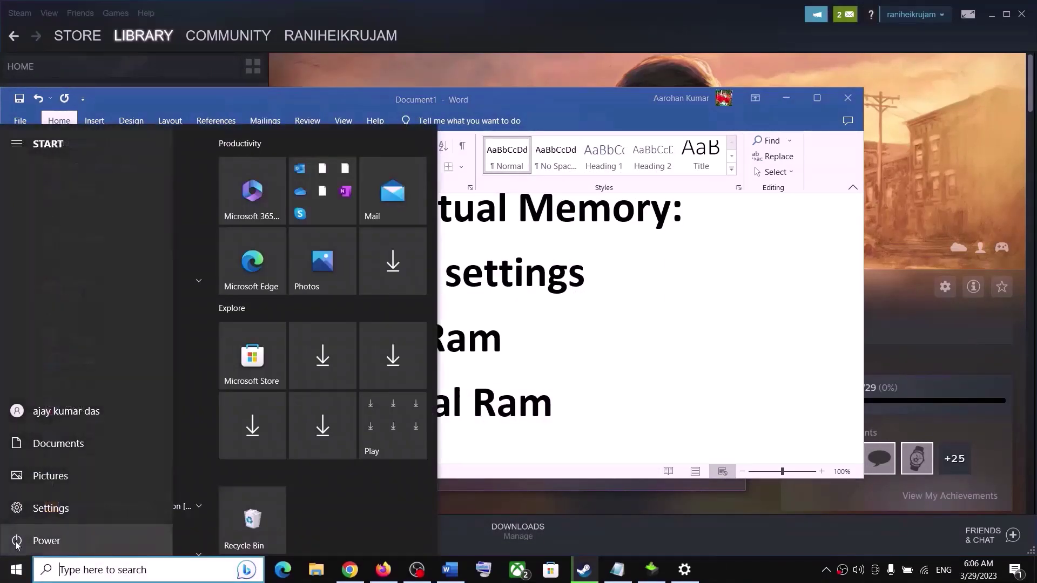
left_click(17, 540)
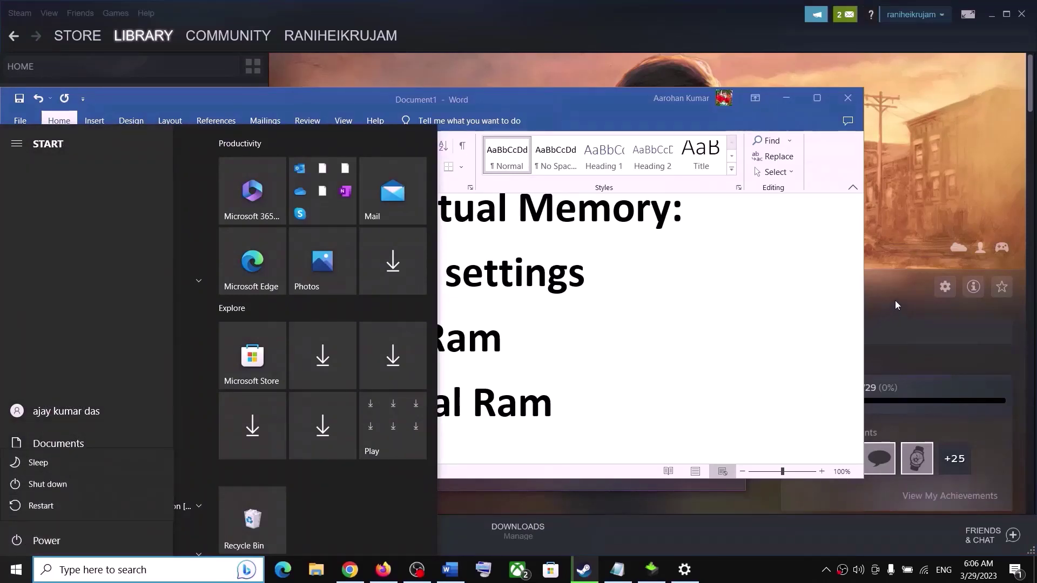
left_click(728, 297)
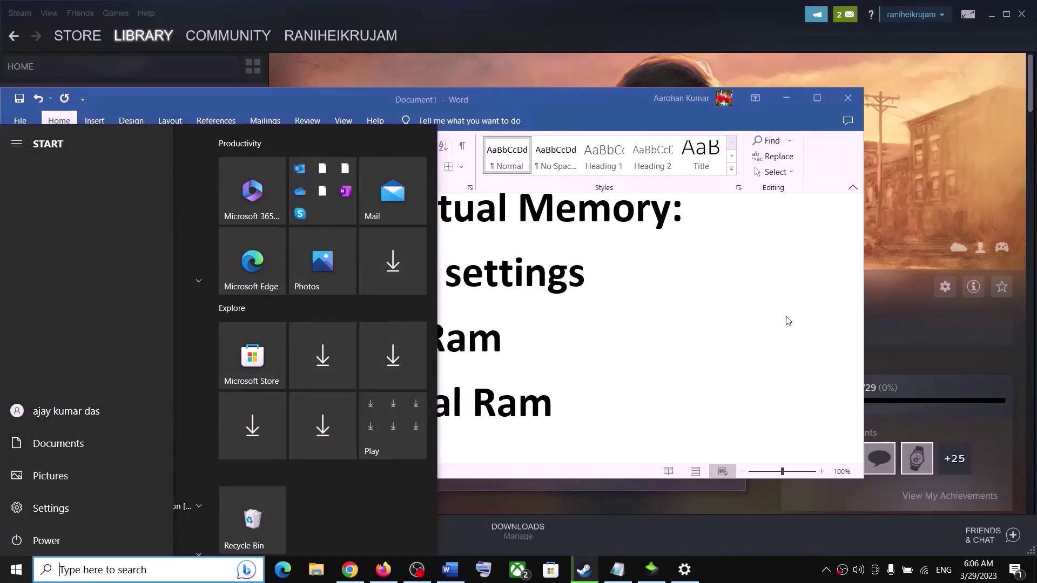
left_click(788, 321)
Highlight Update System BIOS in Step 33 of the guide, and check the laptop's battery charge status.
scroll(445, 384, "down", 3)
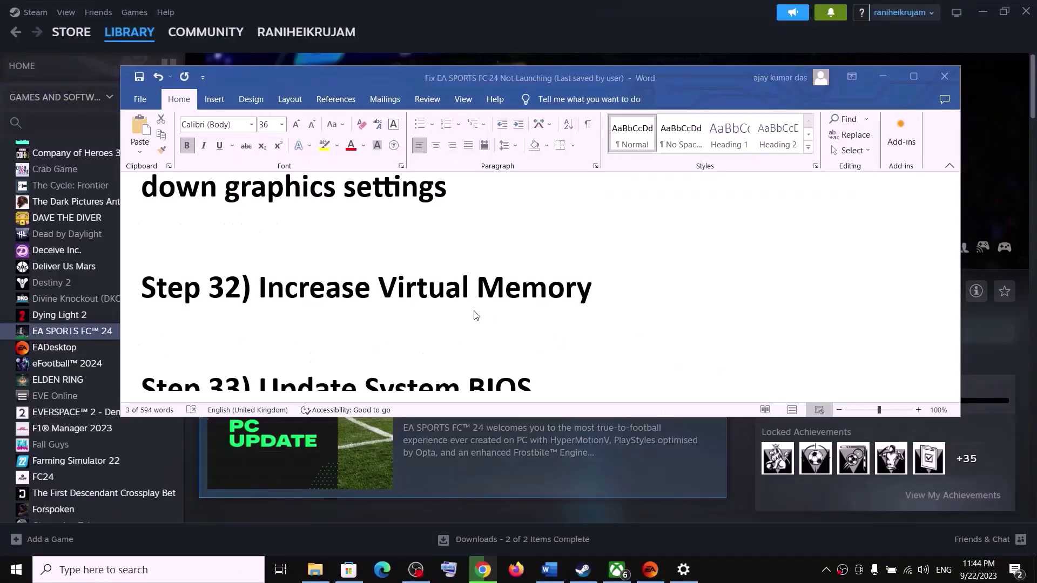
scroll(474, 316, "down", 2)
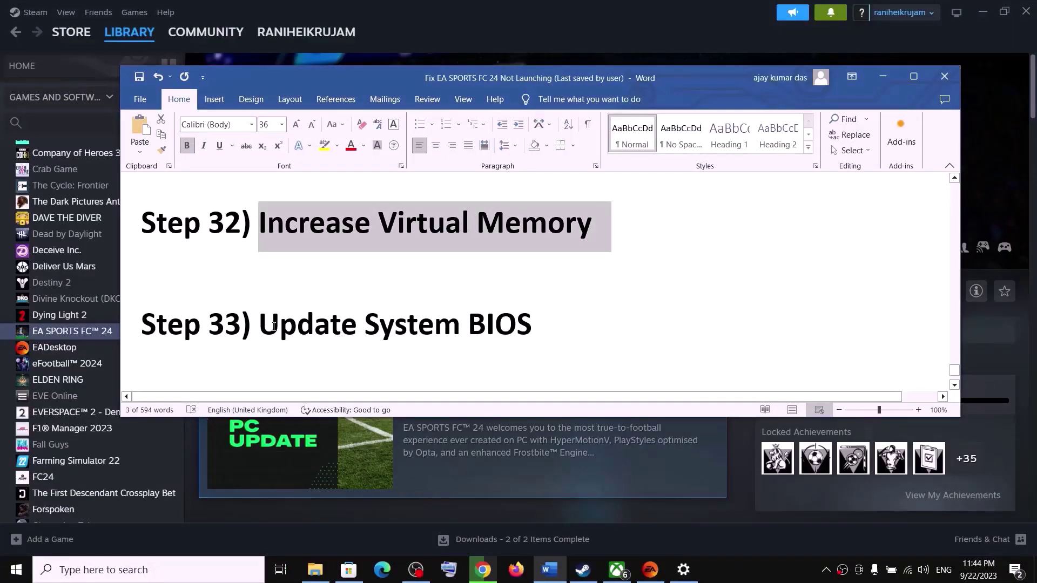
left_click_drag(259, 325, 615, 356)
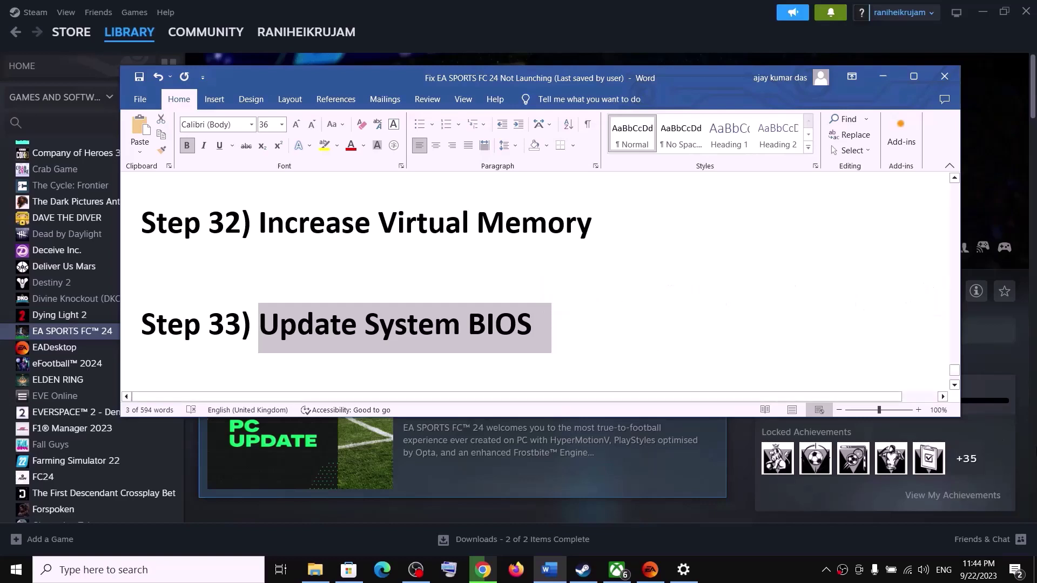
left_click(891, 571)
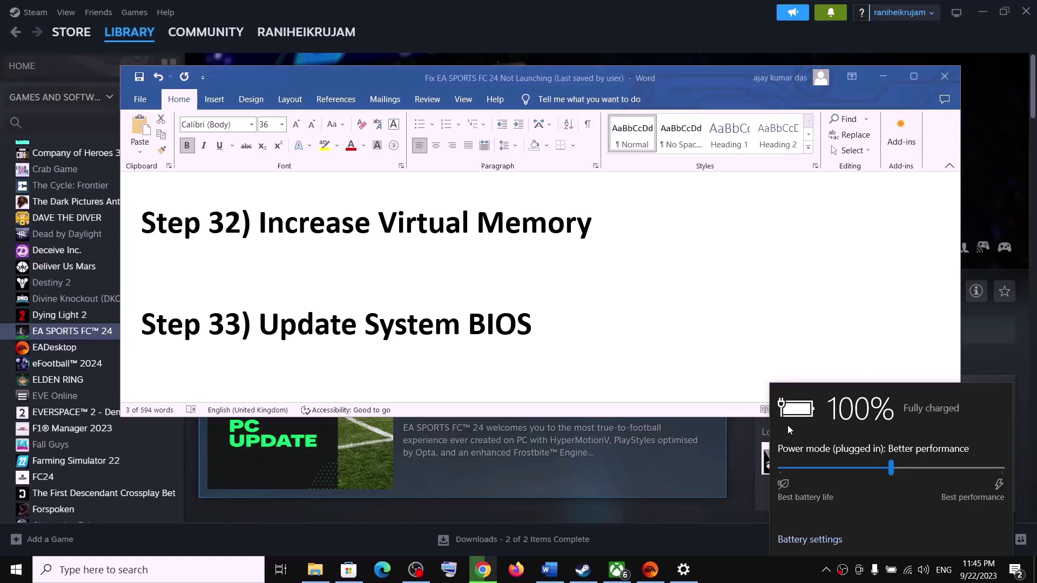
left_click(549, 331)
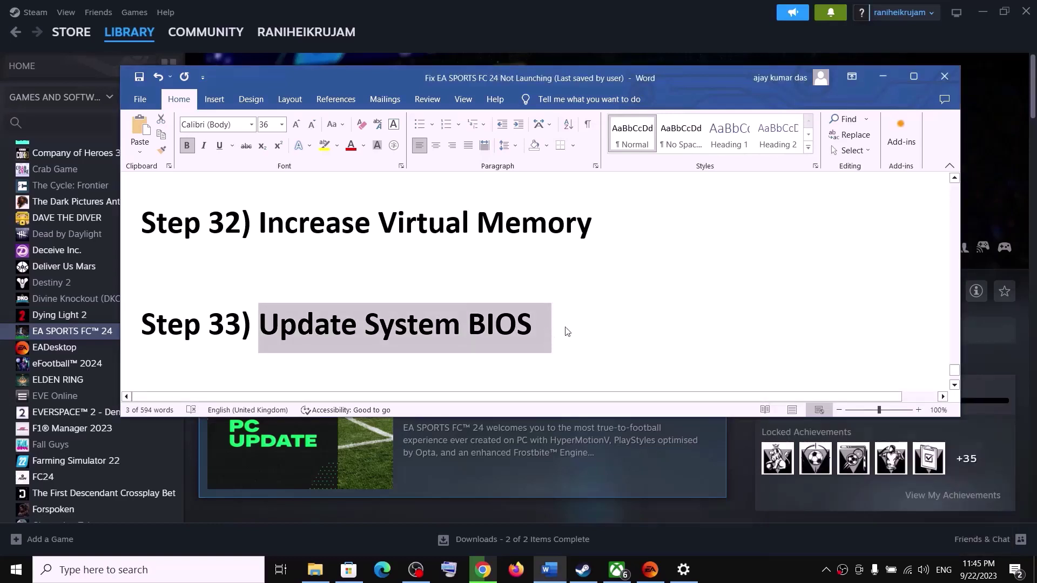
Highlight Uninstall in Step 34 of the guide, and view the manage options for EA SPORTS FC 24 in the Steam library.
scroll(612, 332, "down", 3)
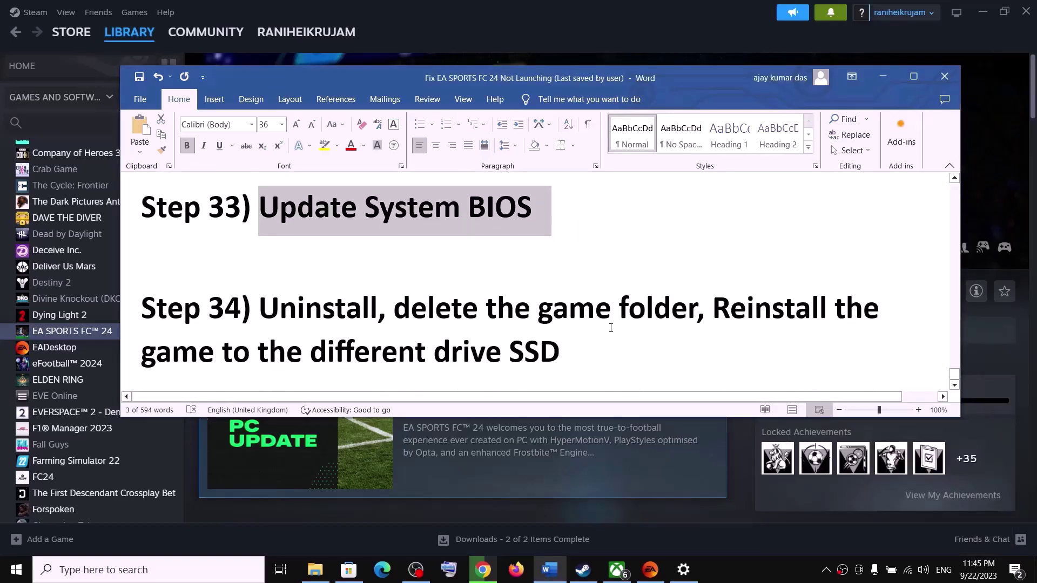
left_click_drag(287, 314, 347, 316)
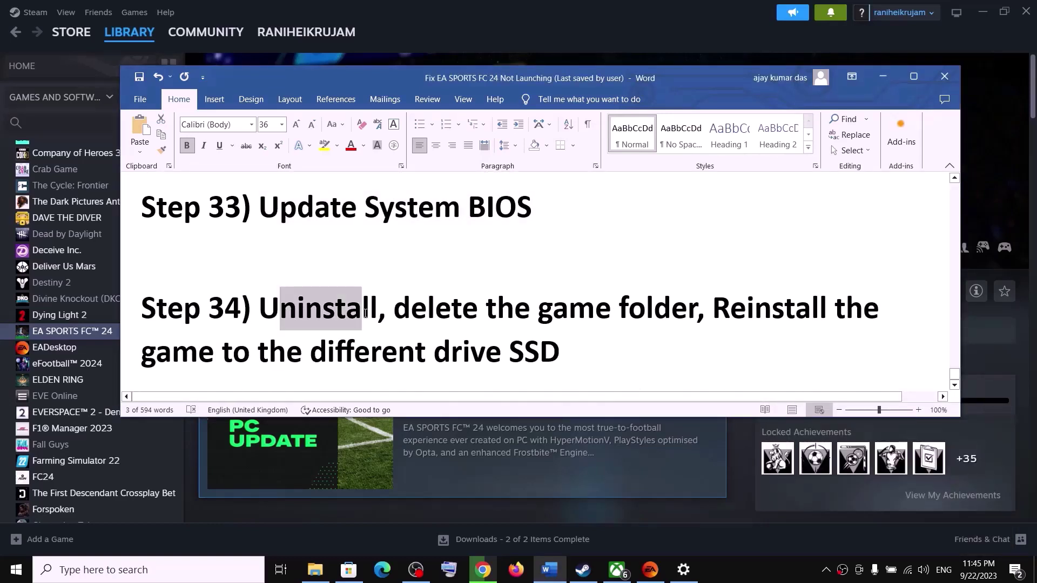
left_click(883, 76)
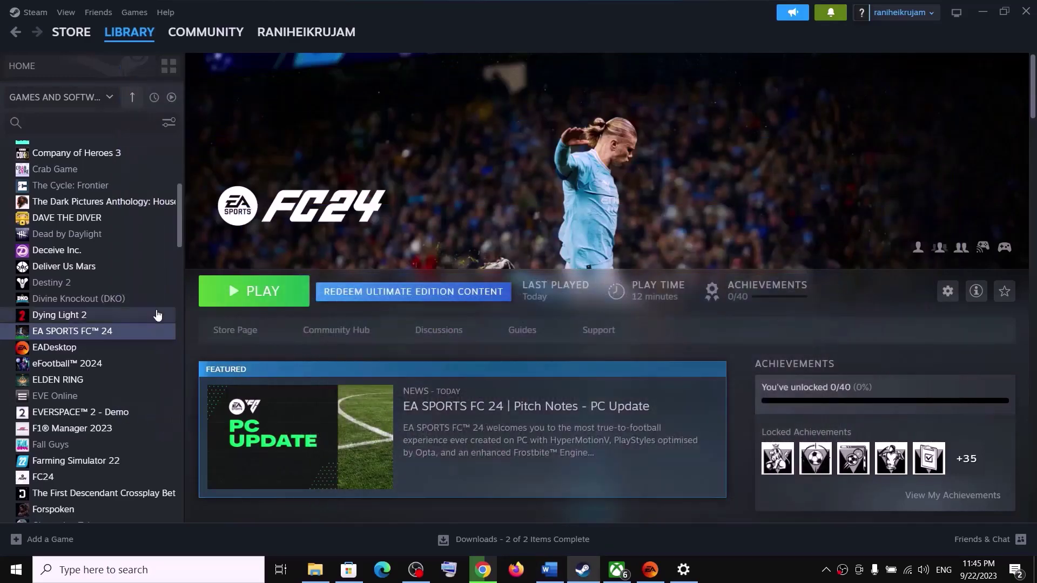
right_click(121, 331)
mouse_move(162, 408)
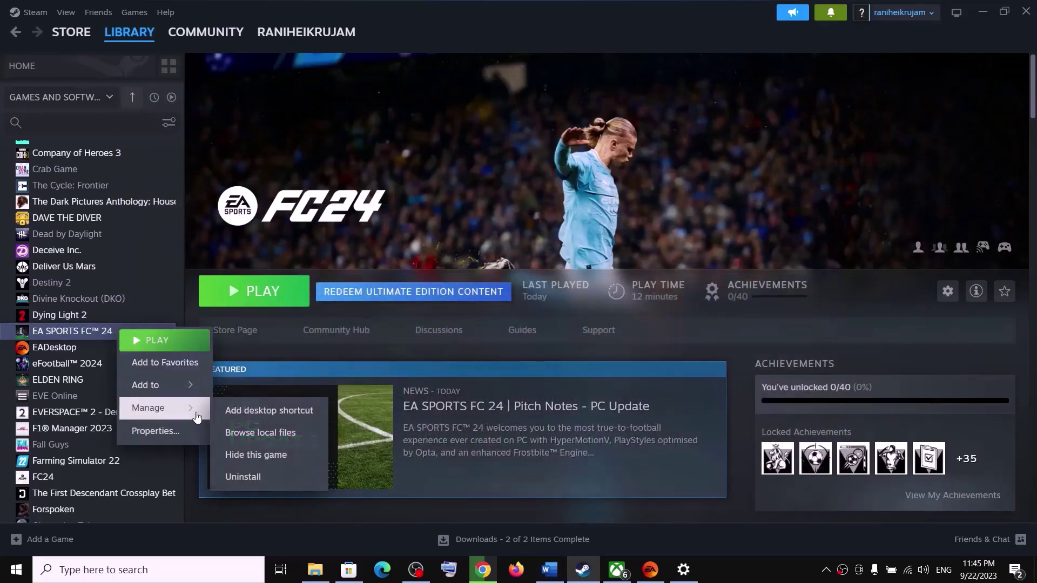
left_click(560, 204)
Highlight "delete the game folder" in Step 34 of the Word guide, and view the Windows Restart option without restarting.
left_click(550, 570)
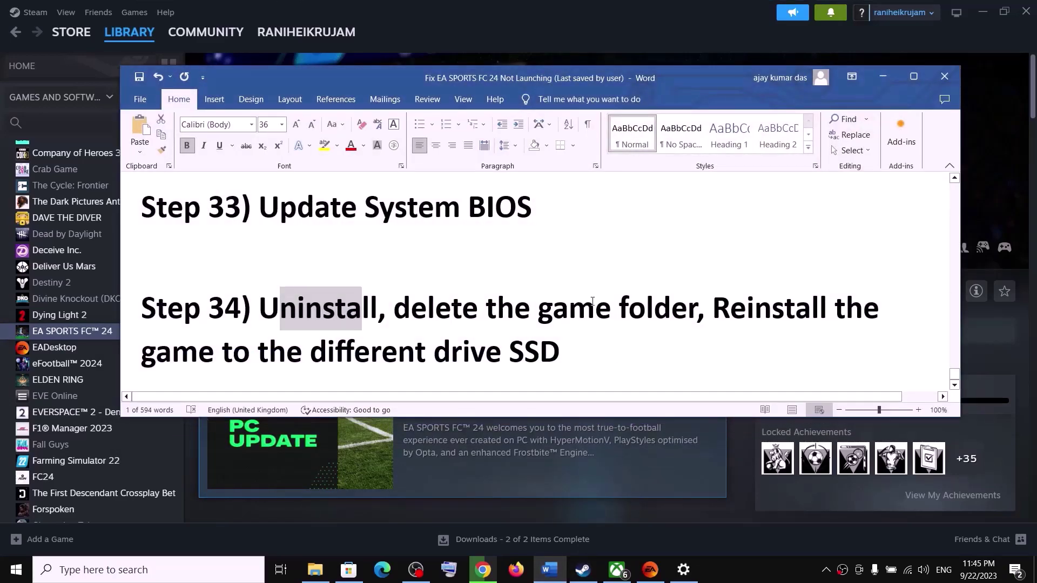
left_click_drag(393, 309, 701, 309)
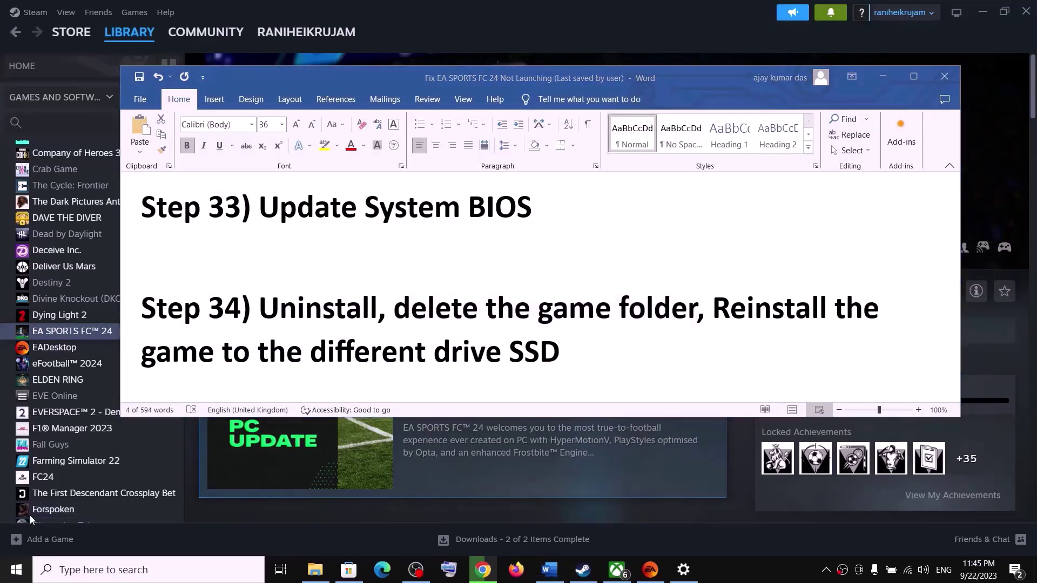
left_click(15, 570)
left_click(16, 540)
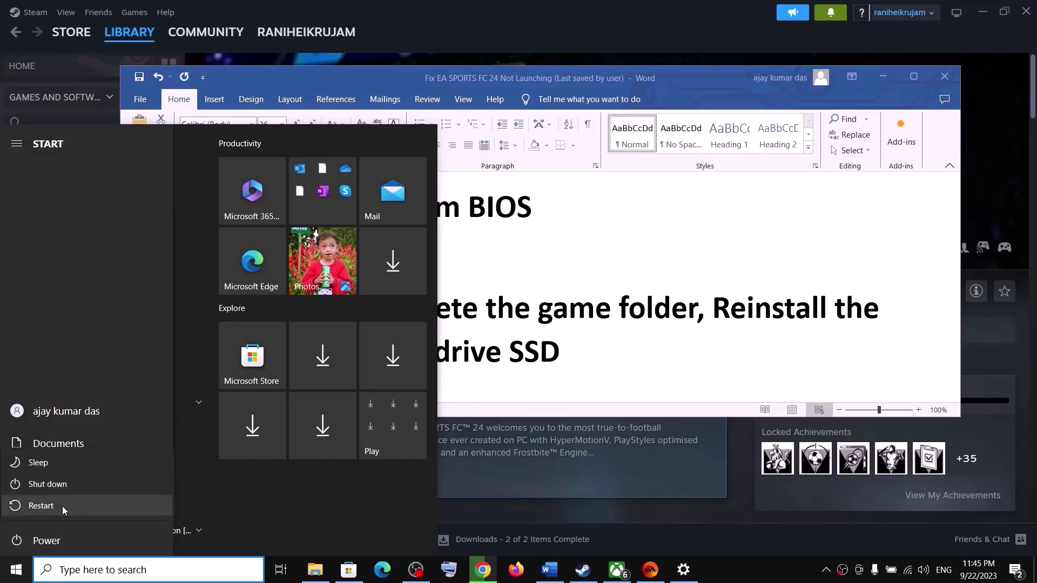
left_click(573, 354)
left_click(656, 322)
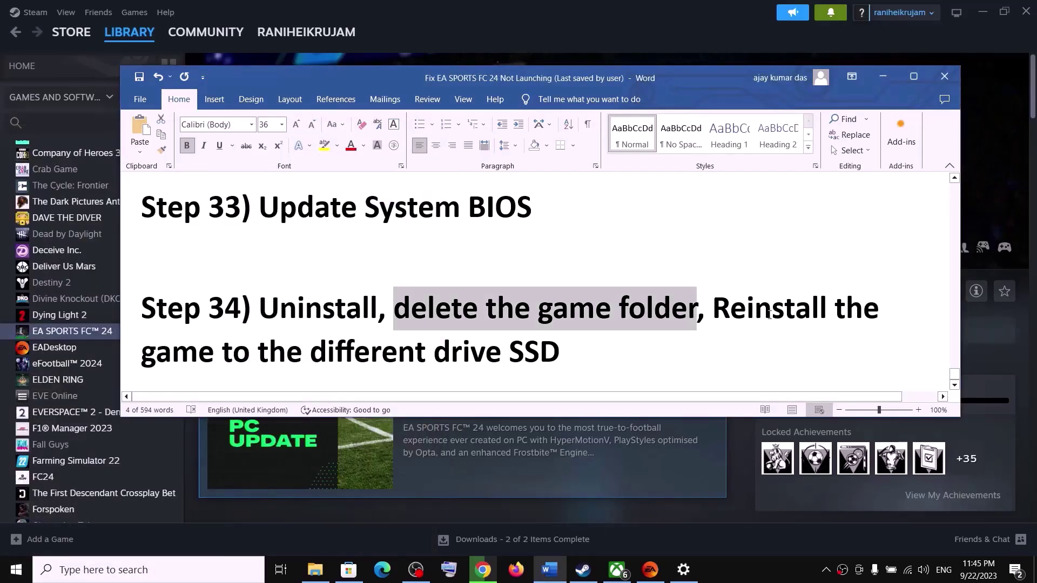
Highlight the guide's instruction to reinstall the game to a different SSD drive, and view EA SPORTS FC 24 in Steam, Xbox and the EA app.
left_click_drag(769, 315, 602, 379)
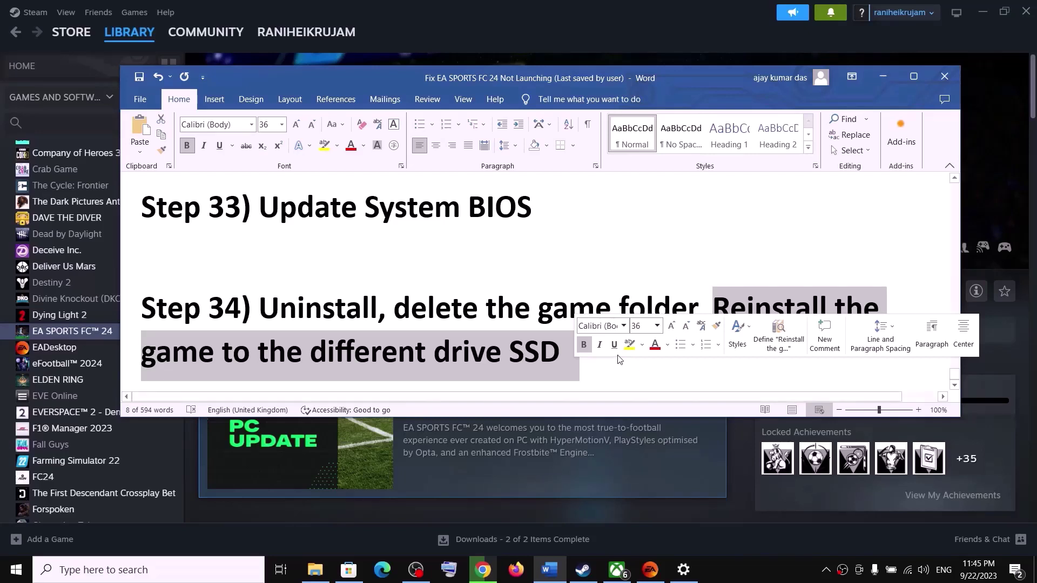
left_click(512, 367)
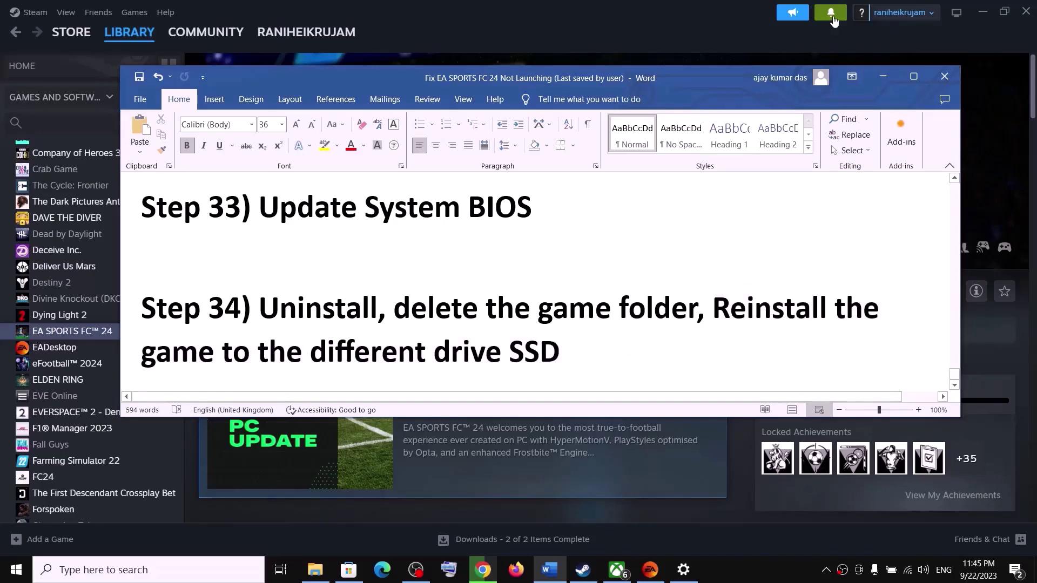
left_click(883, 76)
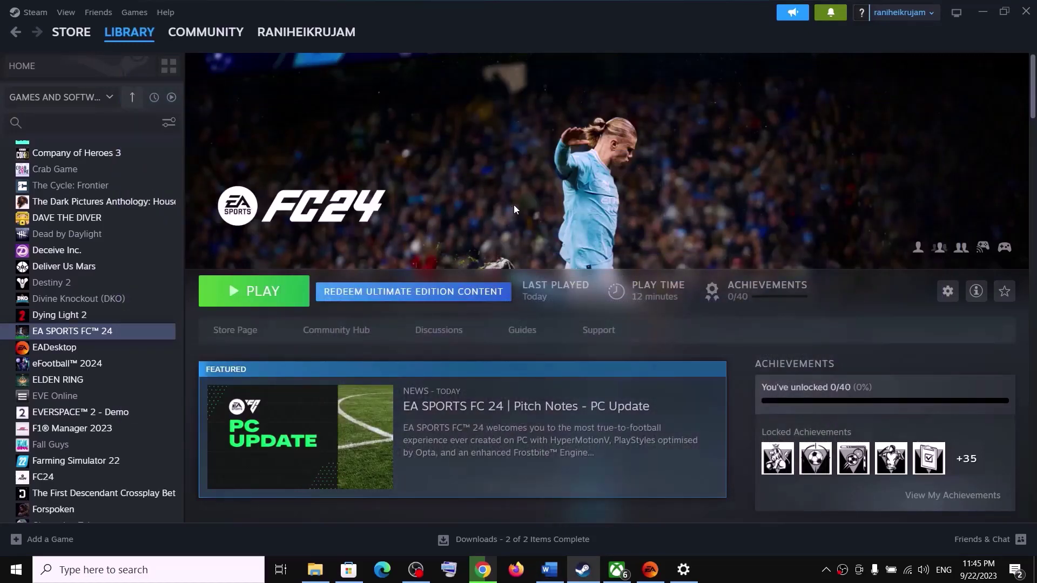
left_click(617, 569)
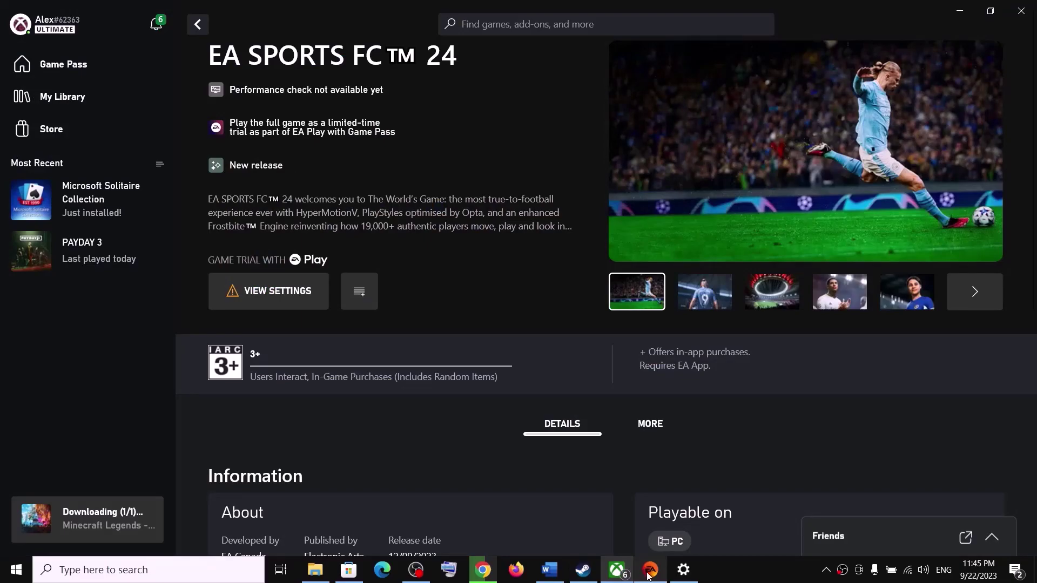
left_click(649, 573)
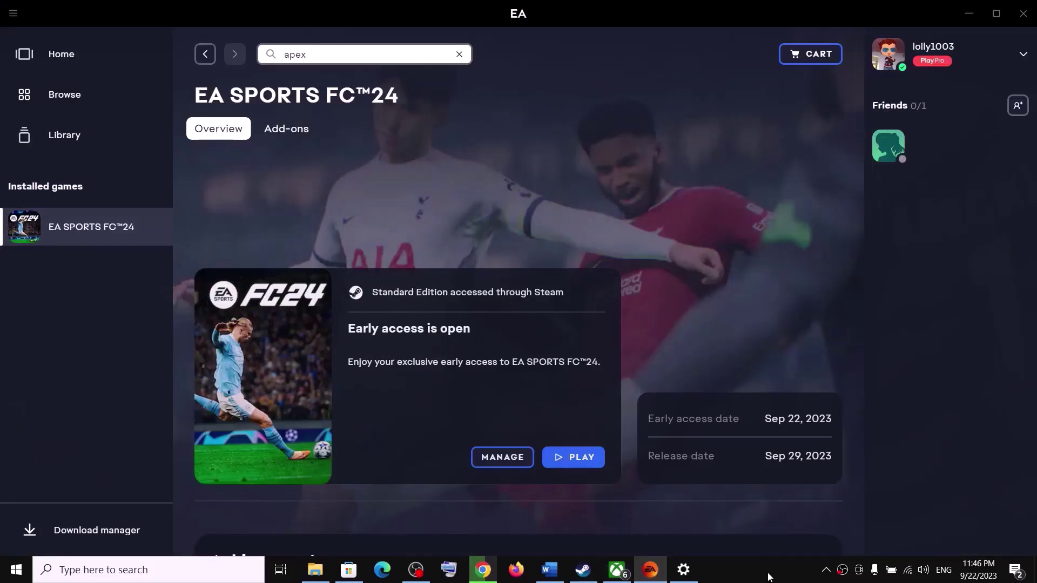